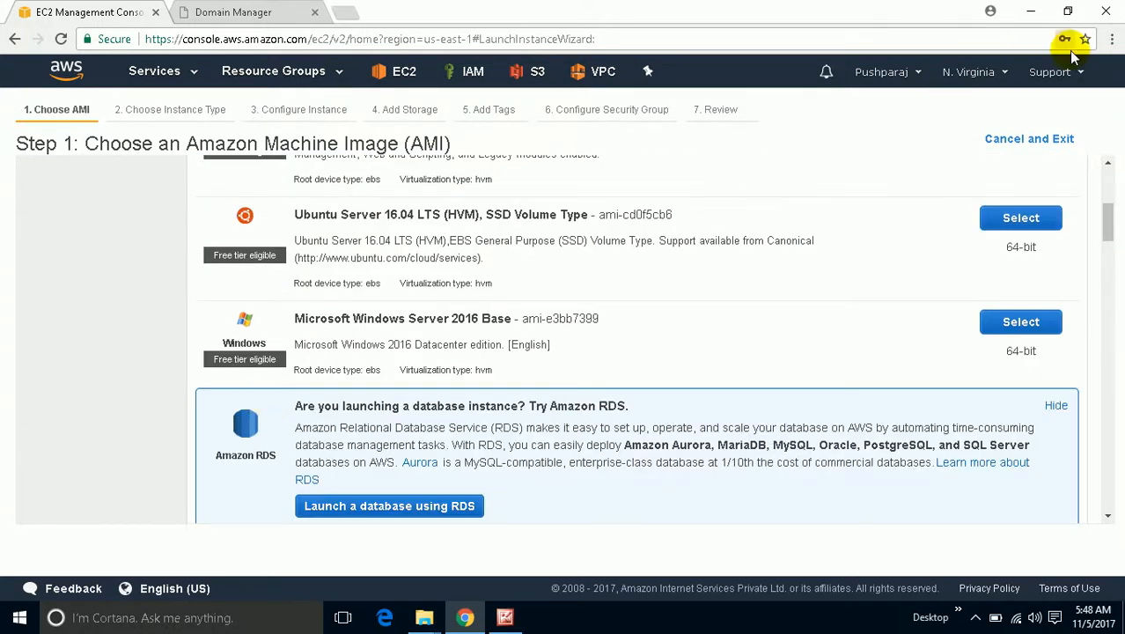
# Choose the Ubuntu Server 16.04 image and keep the t2.micro instance type.
pyautogui.click(999, 219)
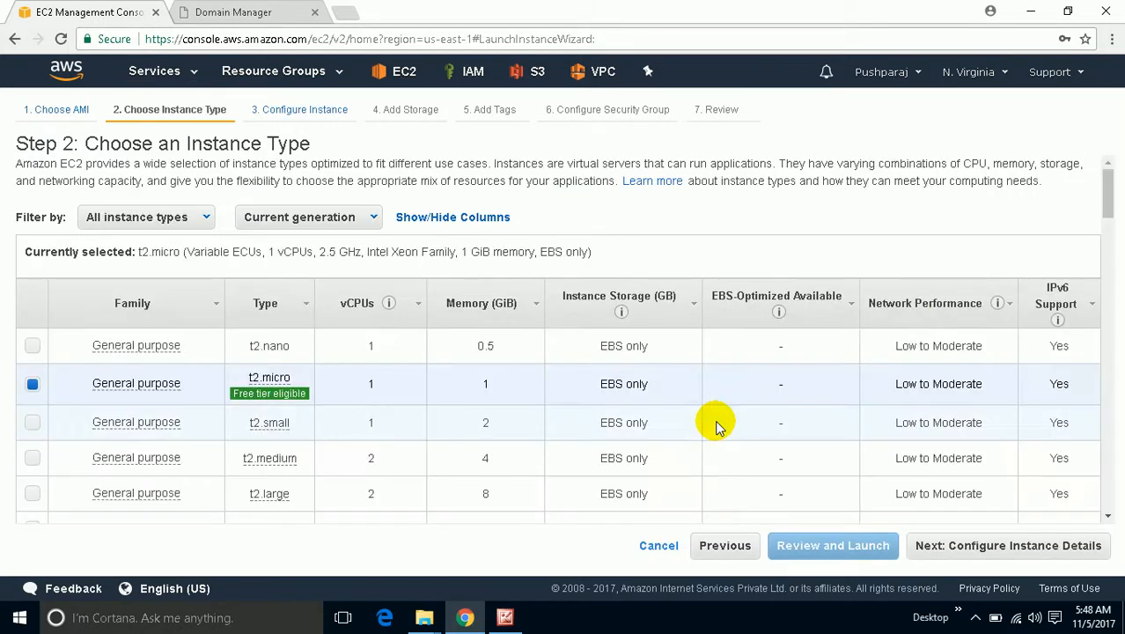
pyautogui.scroll(-2, 715, 422)
pyautogui.click(949, 552)
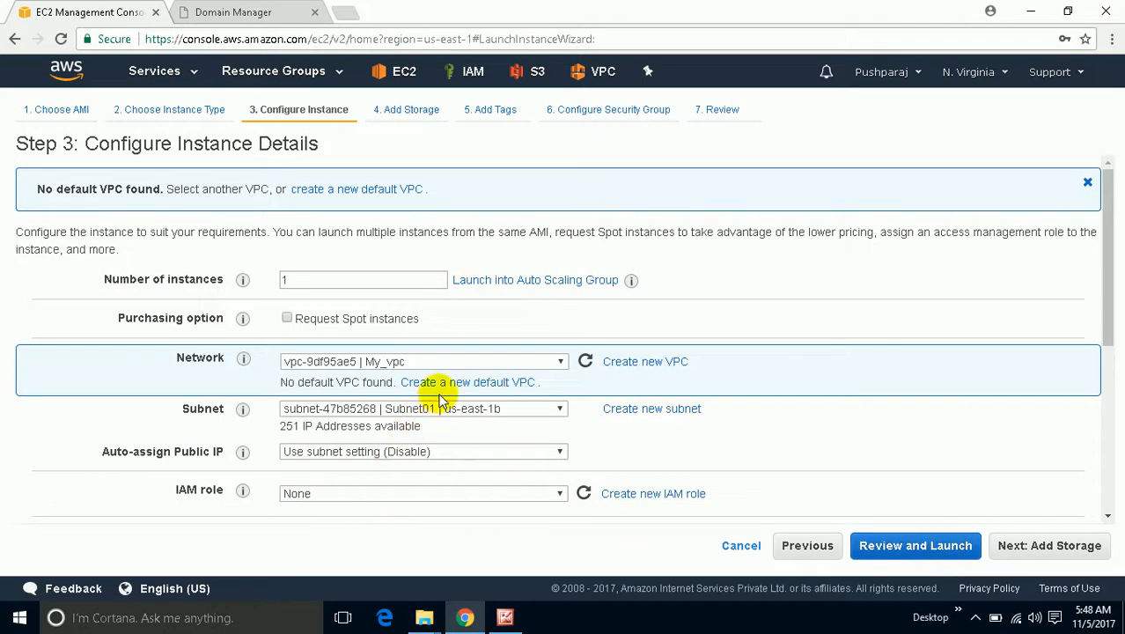
# Disable auto-assigned public IP and advance past storage and tags to the security group step.
pyautogui.click(436, 449)
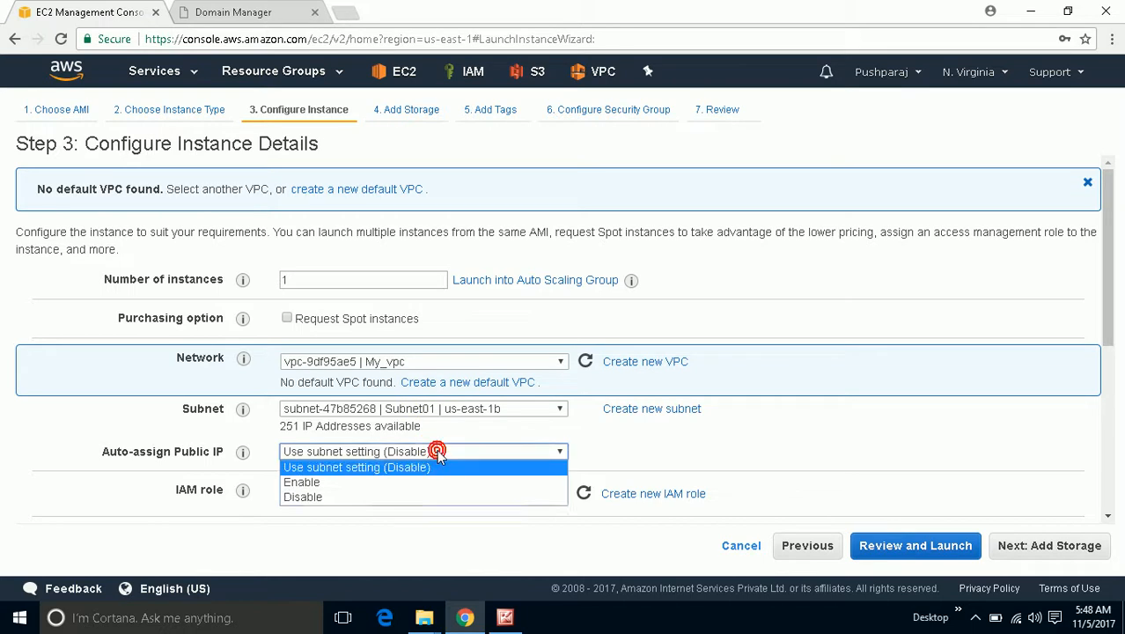
pyautogui.click(414, 498)
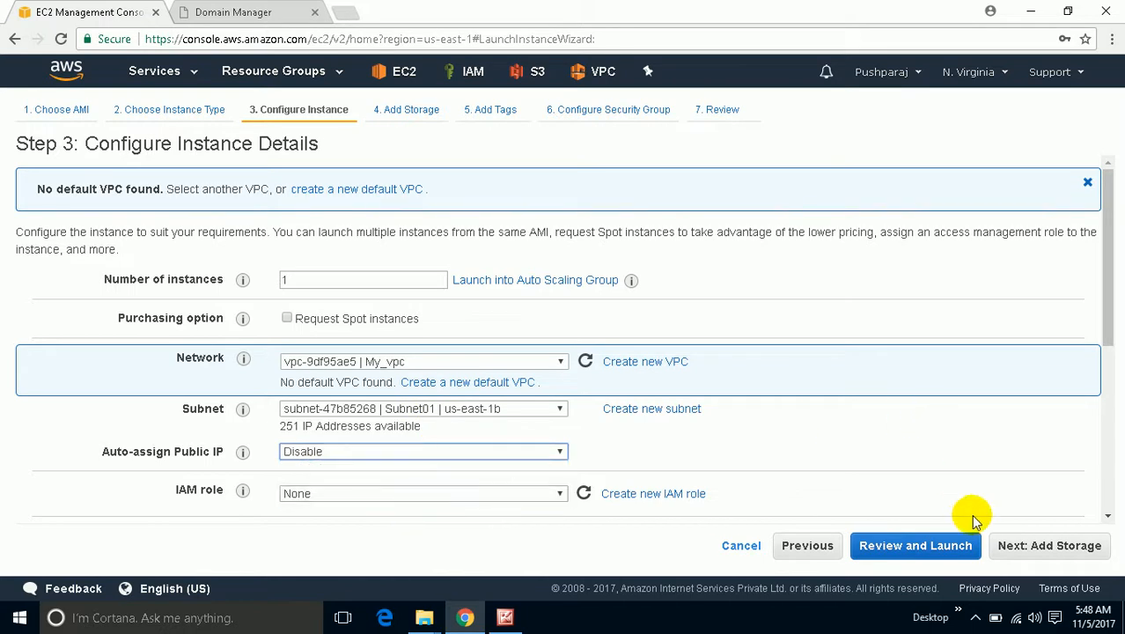
pyautogui.click(1012, 546)
pyautogui.click(1021, 545)
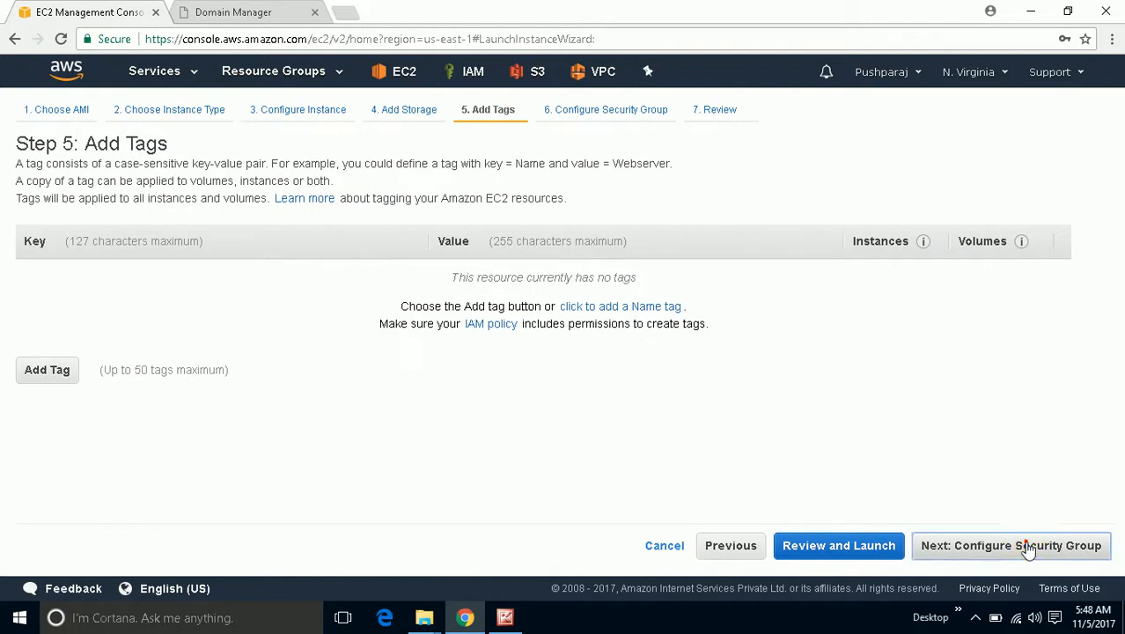
pyautogui.click(1026, 545)
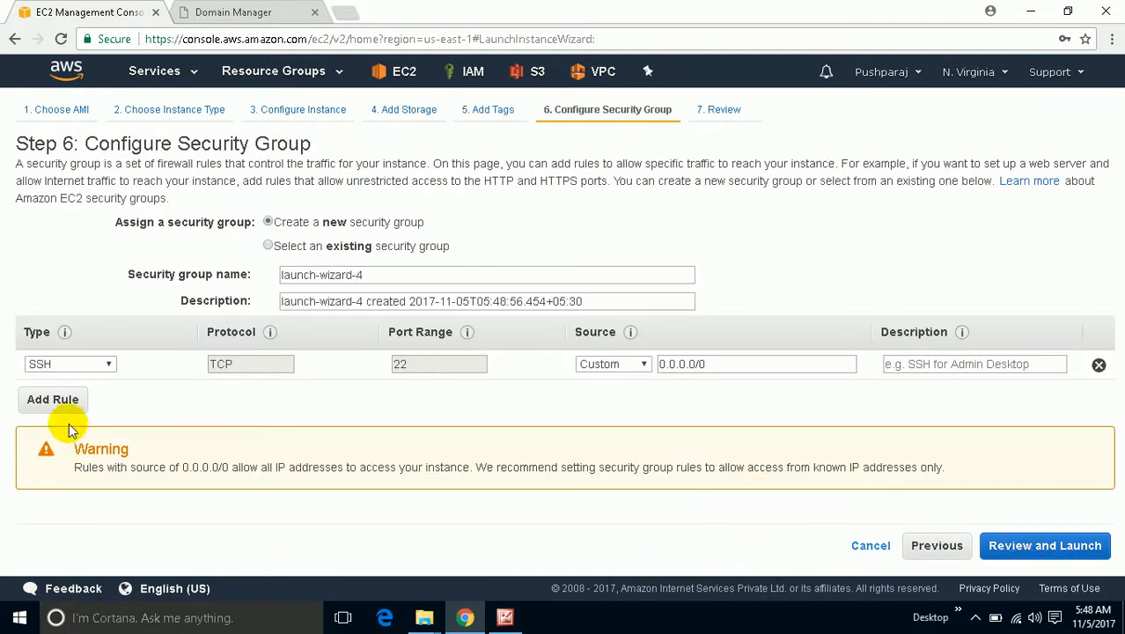
# Add an HTTP rule and set both the SSH and HTTP sources to Anywhere.
pyautogui.click(69, 400)
pyautogui.click(88, 392)
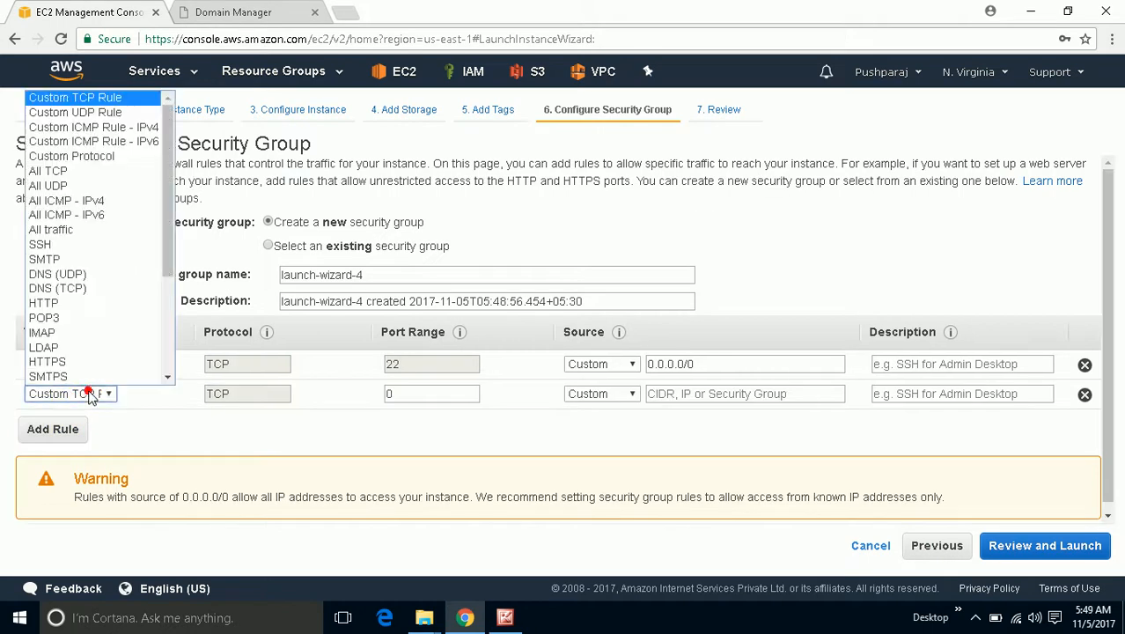
pyautogui.click(62, 304)
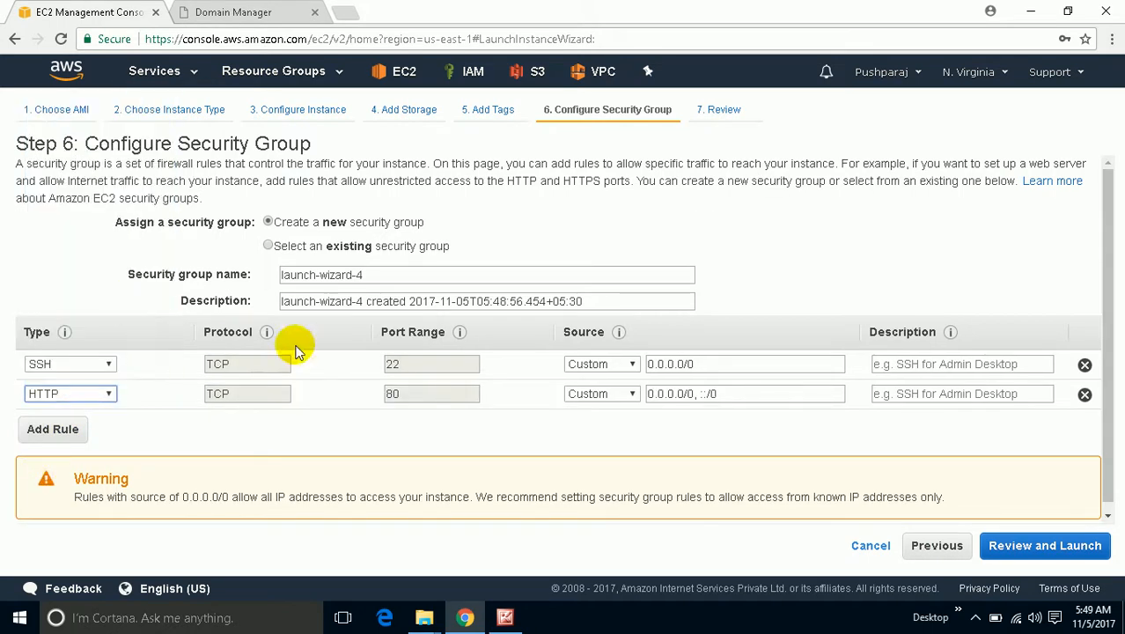
pyautogui.click(594, 394)
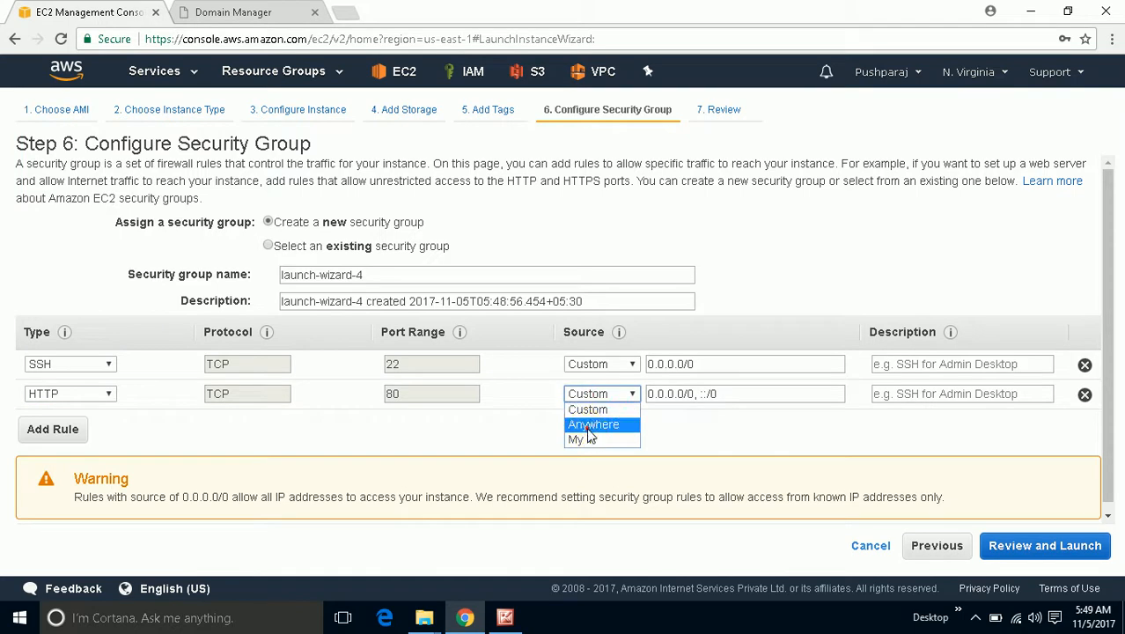
pyautogui.click(590, 425)
pyautogui.click(601, 364)
pyautogui.click(595, 394)
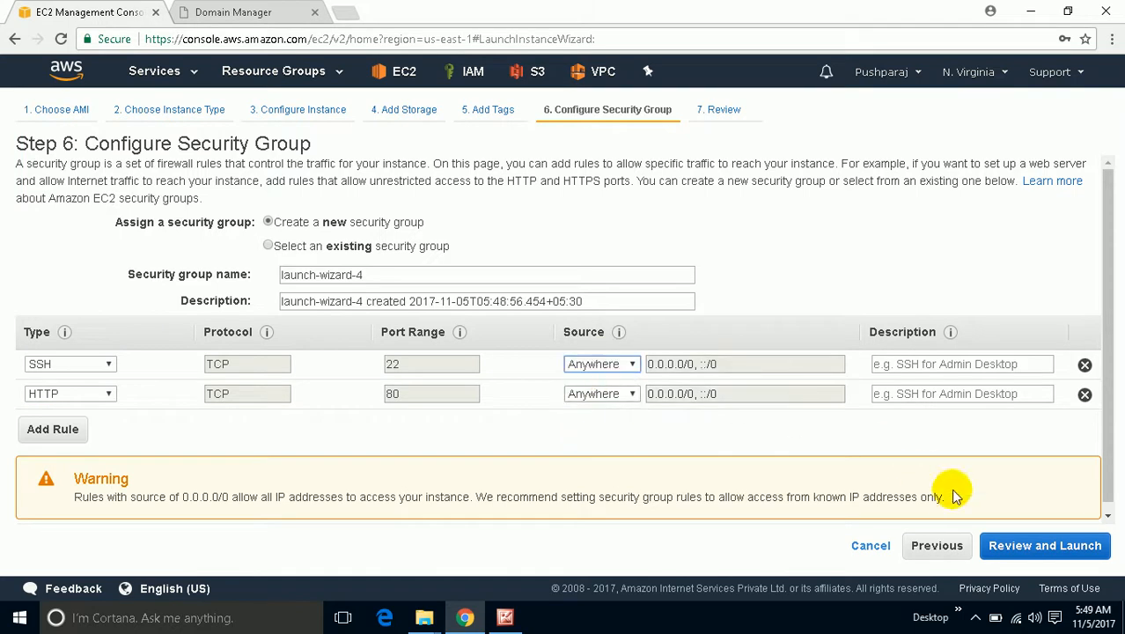
# Create and download the new 11-5 key pair, then launch the instance.
pyautogui.click(1025, 546)
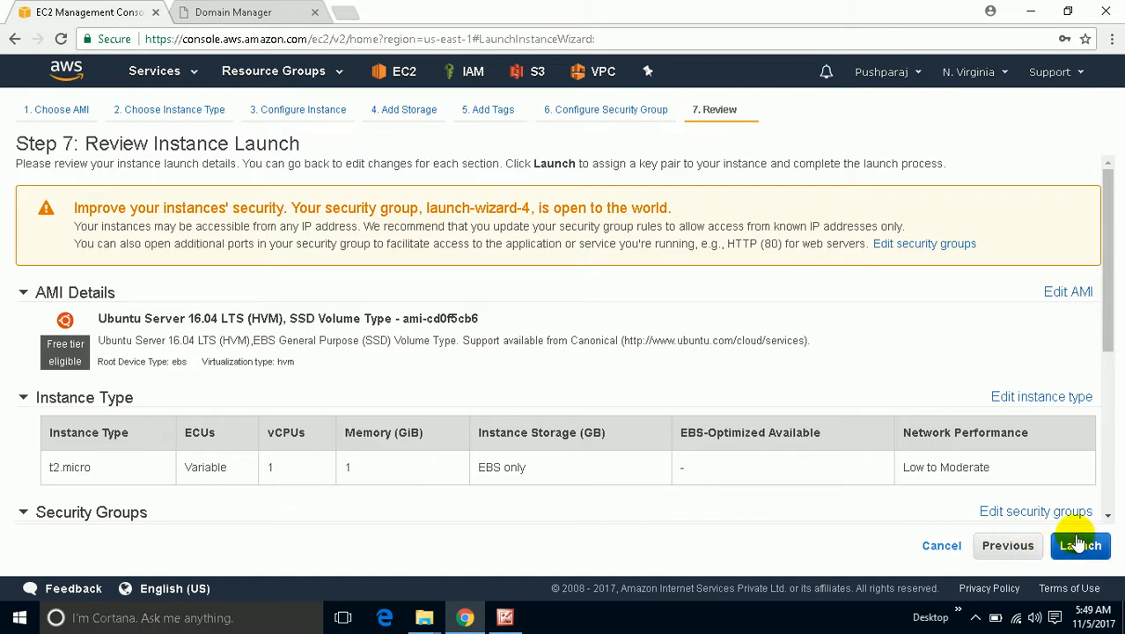
pyautogui.click(1079, 544)
pyautogui.click(369, 349)
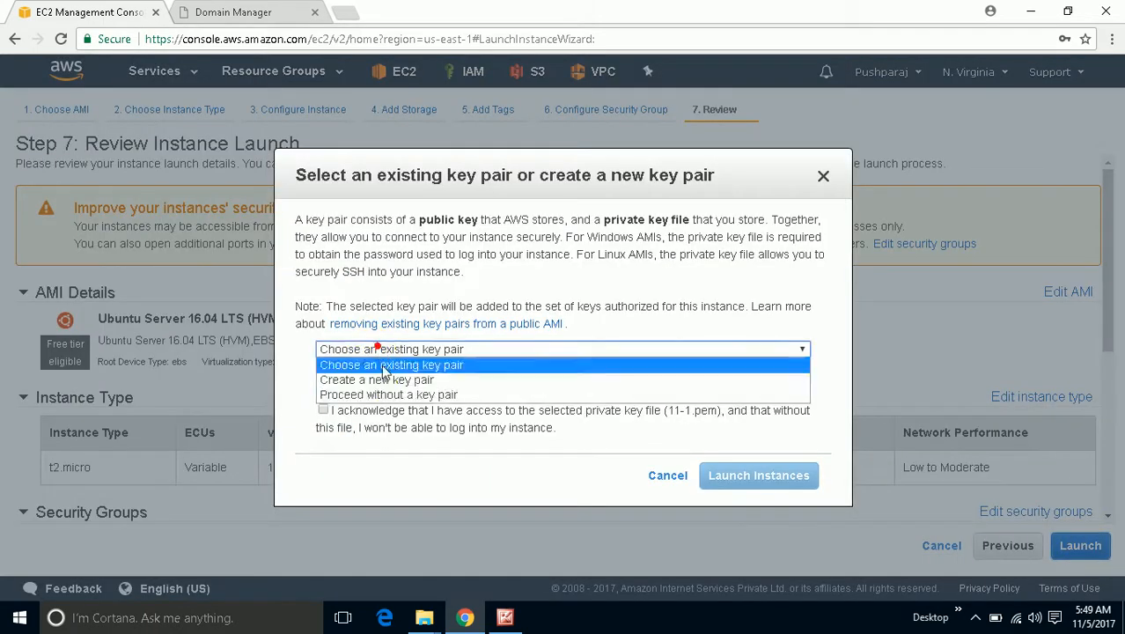
pyautogui.click(388, 379)
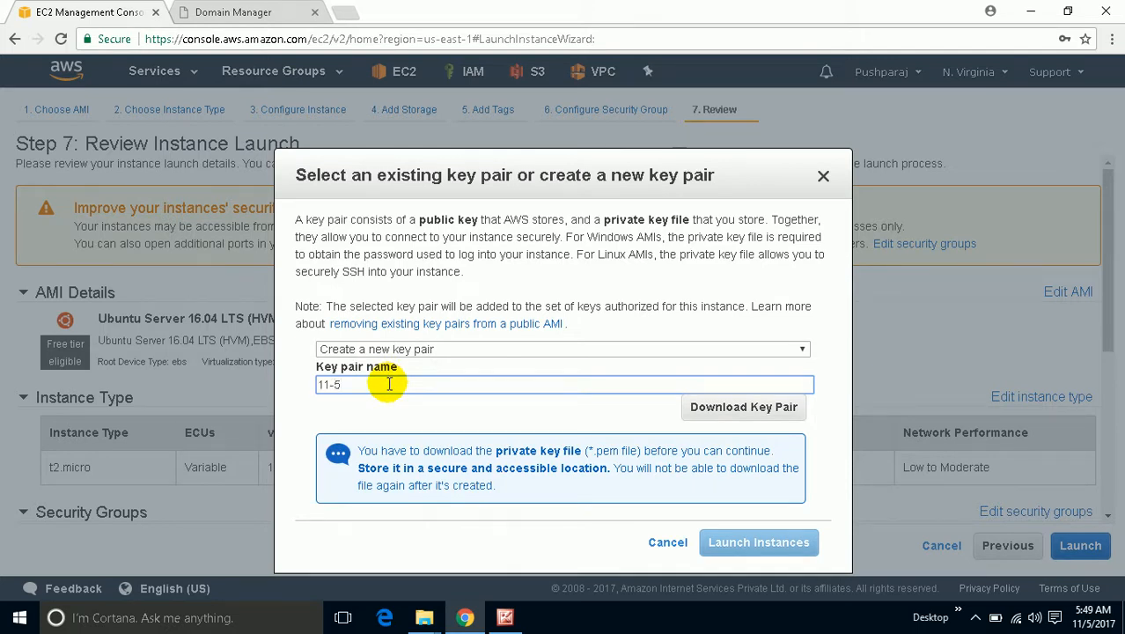
pyautogui.click(704, 407)
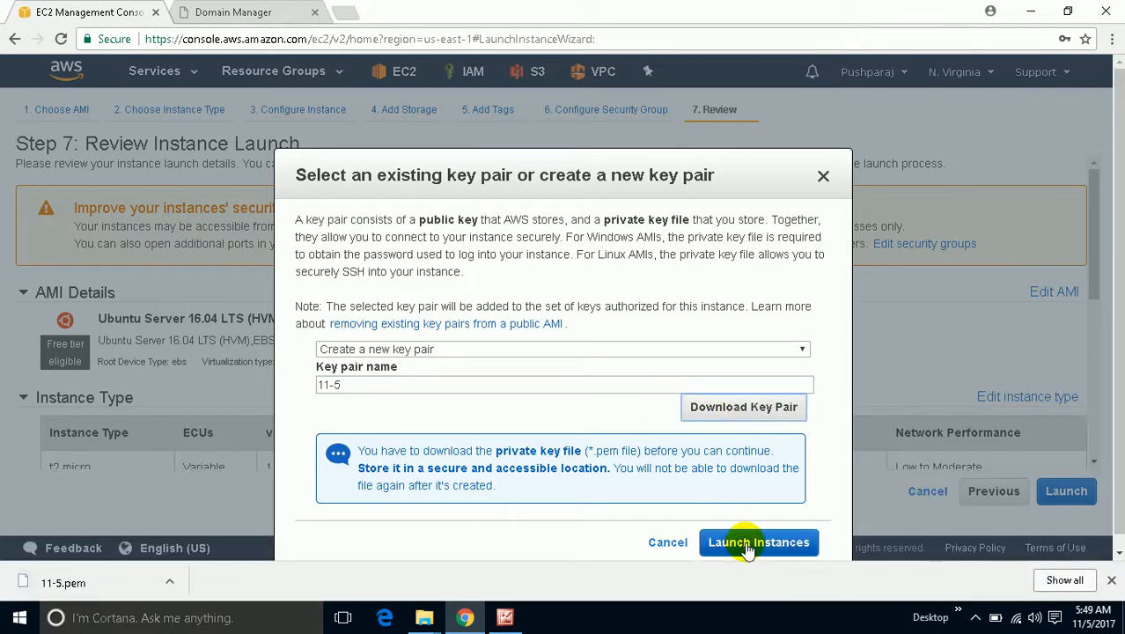
pyautogui.click(746, 544)
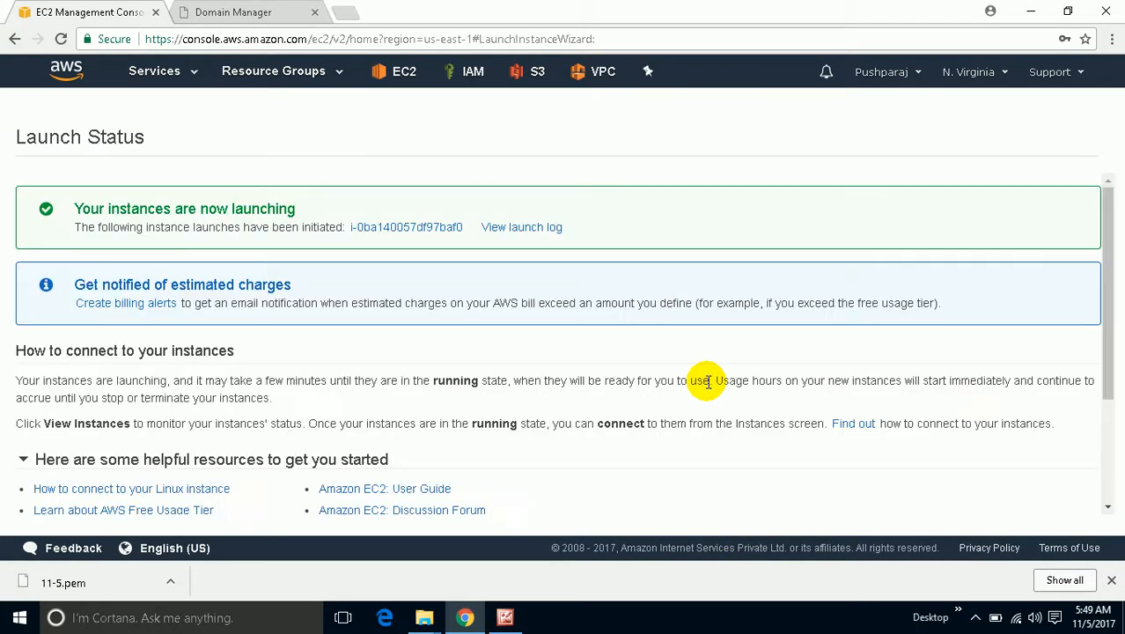
# Open the newly launched instance in the instances list and wait until it is running.
pyautogui.click(429, 228)
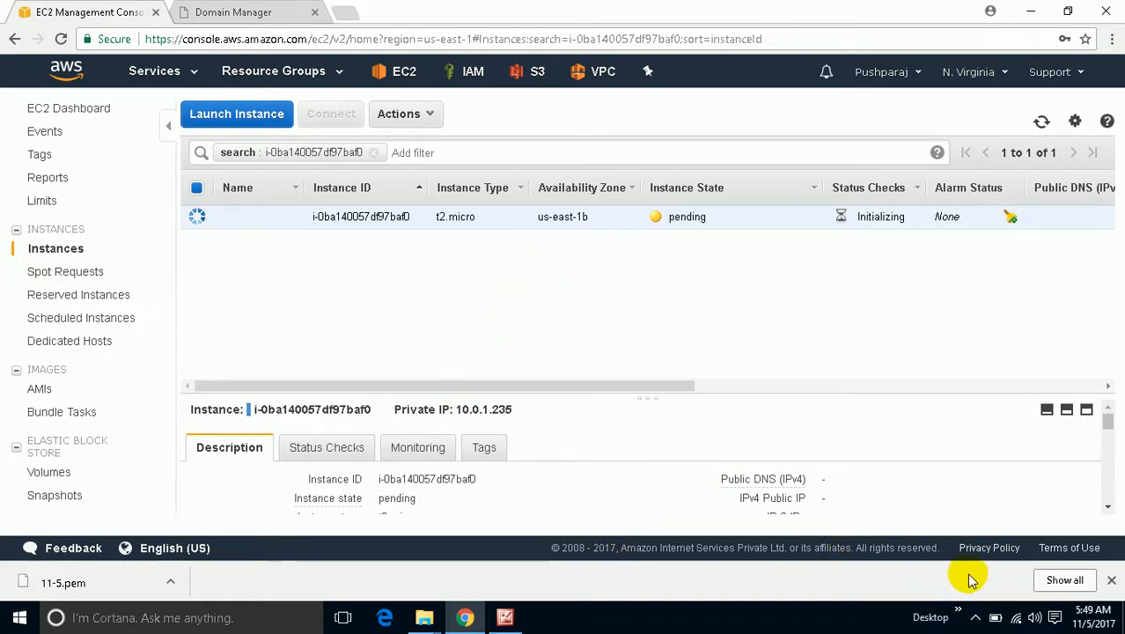
pyautogui.click(975, 617)
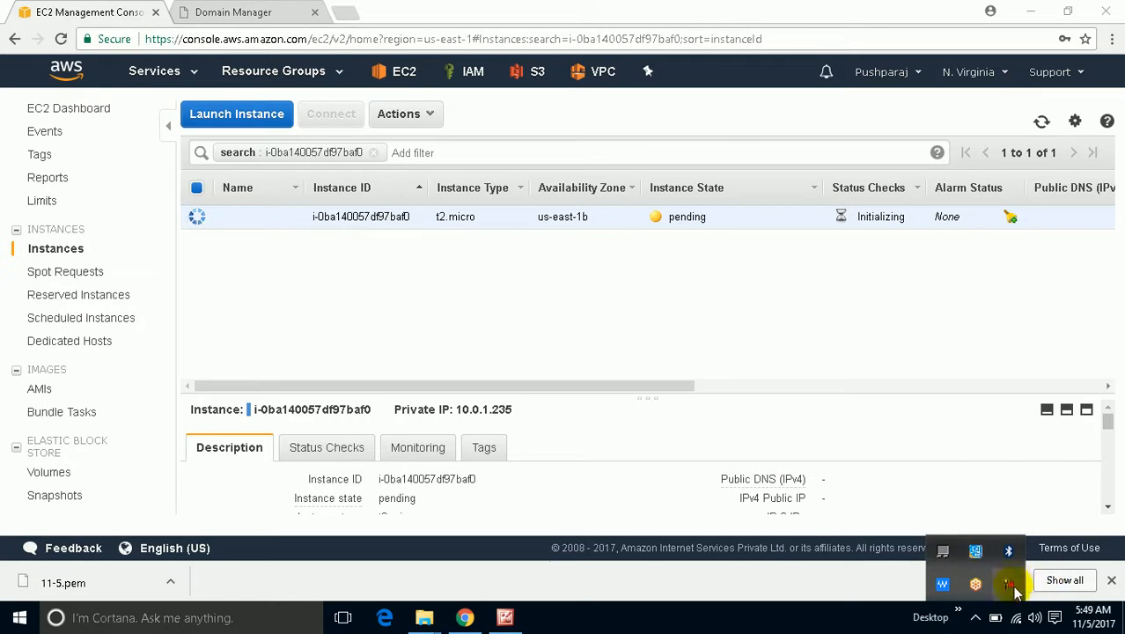
pyautogui.click(1009, 587)
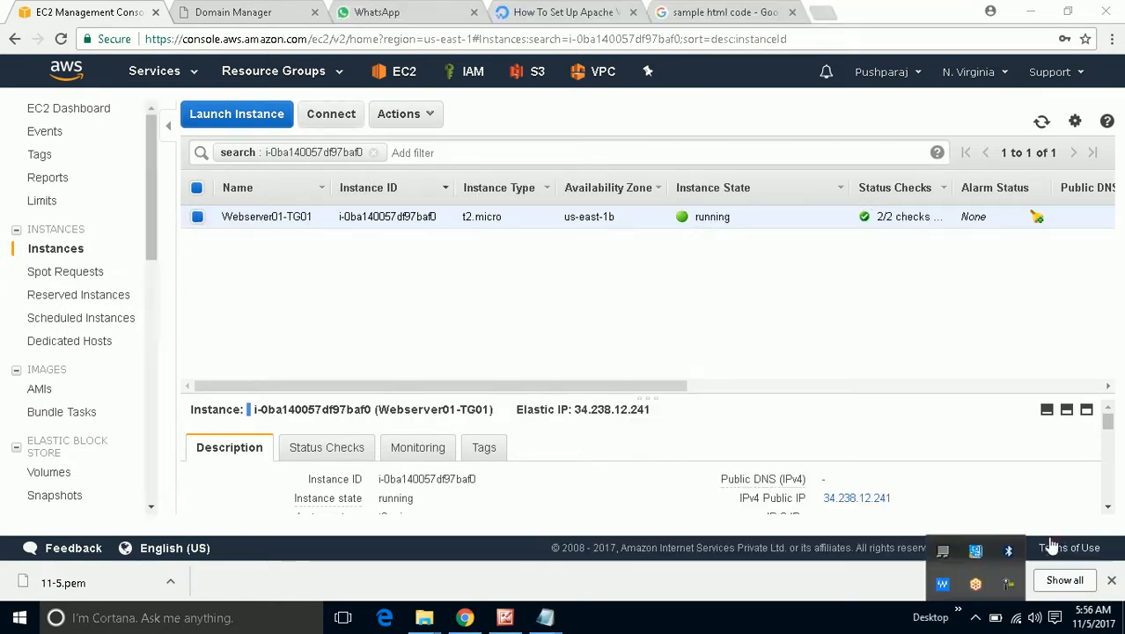
pyautogui.click(676, 394)
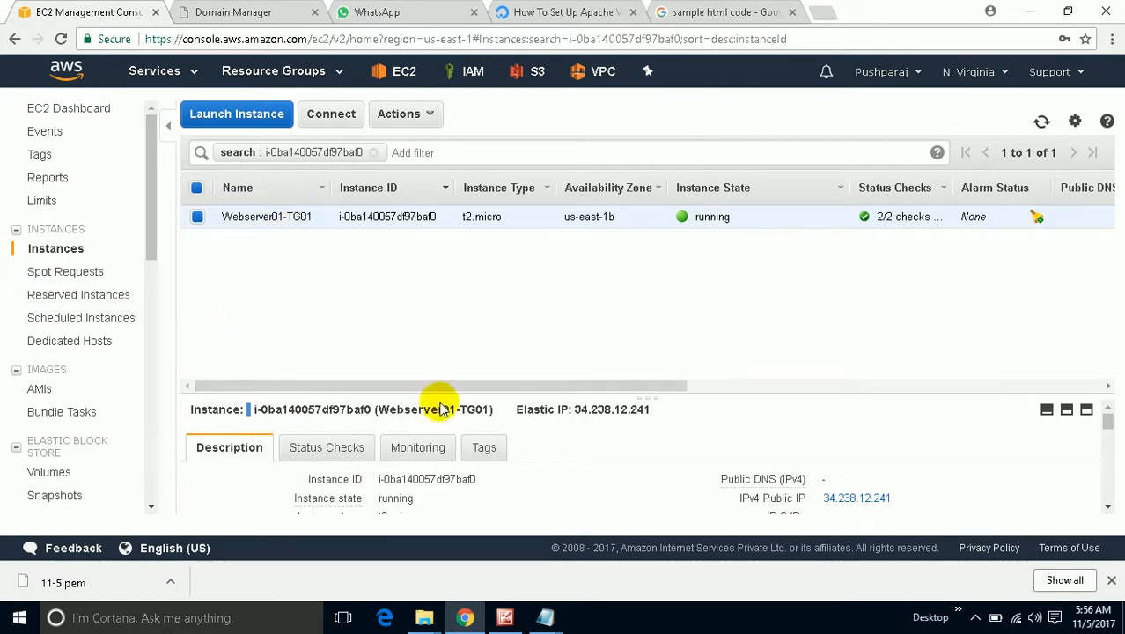
# Copy the Elastic IP 34.238.12.241 and launch PuTTY from the desktop.
pyautogui.moveTo(651, 409); pyautogui.dragTo(568, 412)
pyautogui.moveTo(640, 423); pyautogui.dragTo(649, 423)
pyautogui.press('super+c')
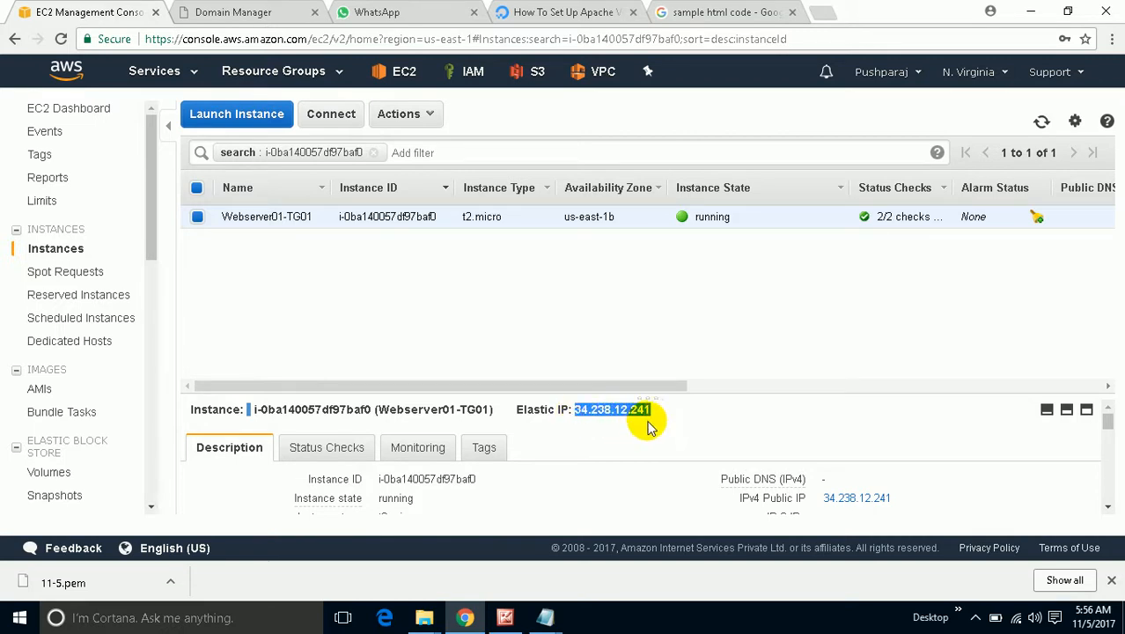
pyautogui.rightClick(648, 413)
pyautogui.click(667, 423)
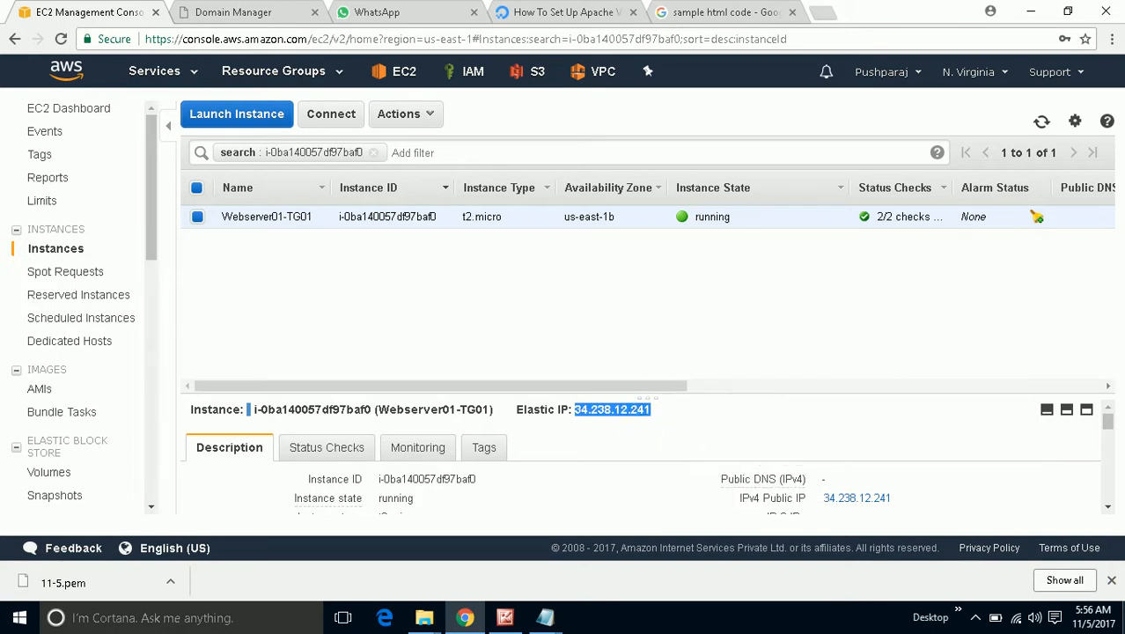
pyautogui.click(1122, 623)
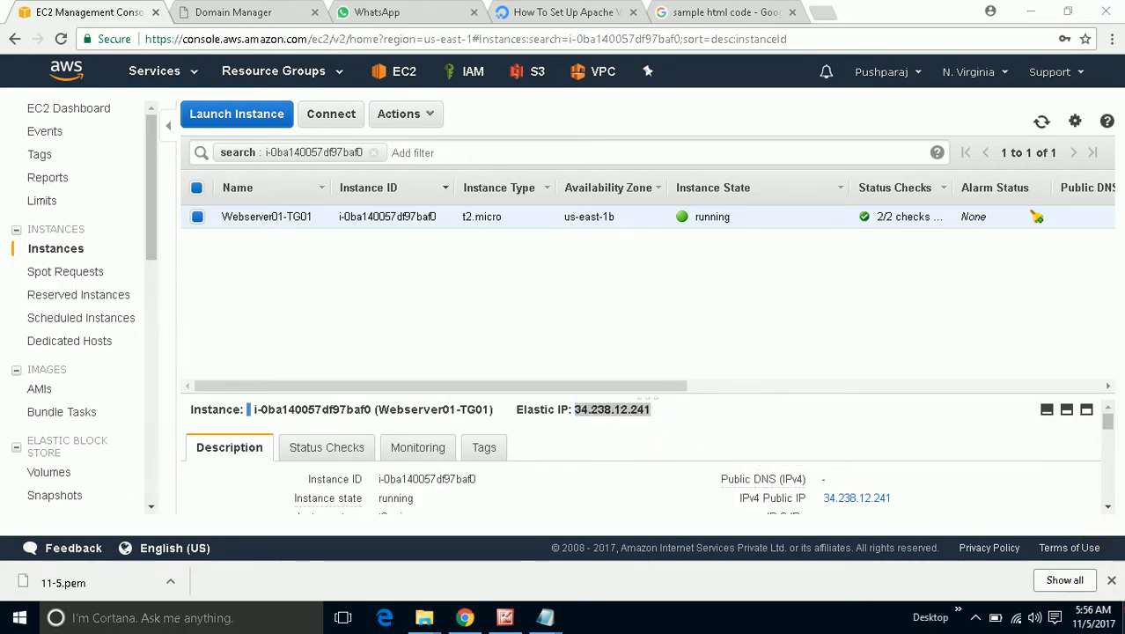
pyautogui.doubleClick(649, 40)
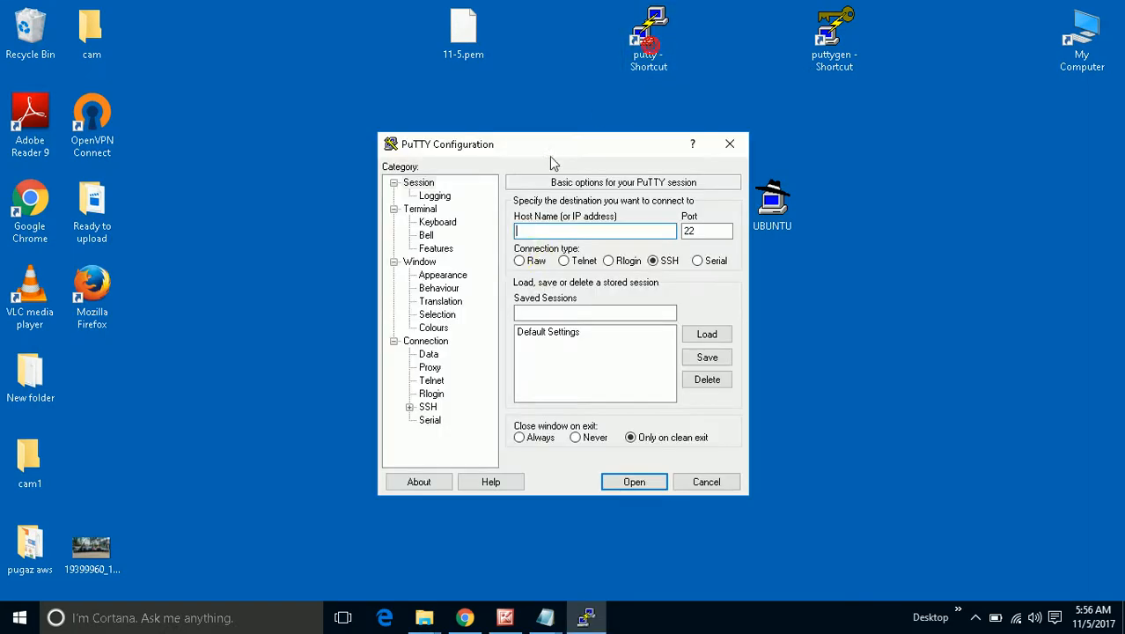
# Connect PuTTY to 34.238.12.241 with the UBUNTU private key and trust the server's host key.
pyautogui.rightClick(539, 231)
pyautogui.click(585, 305)
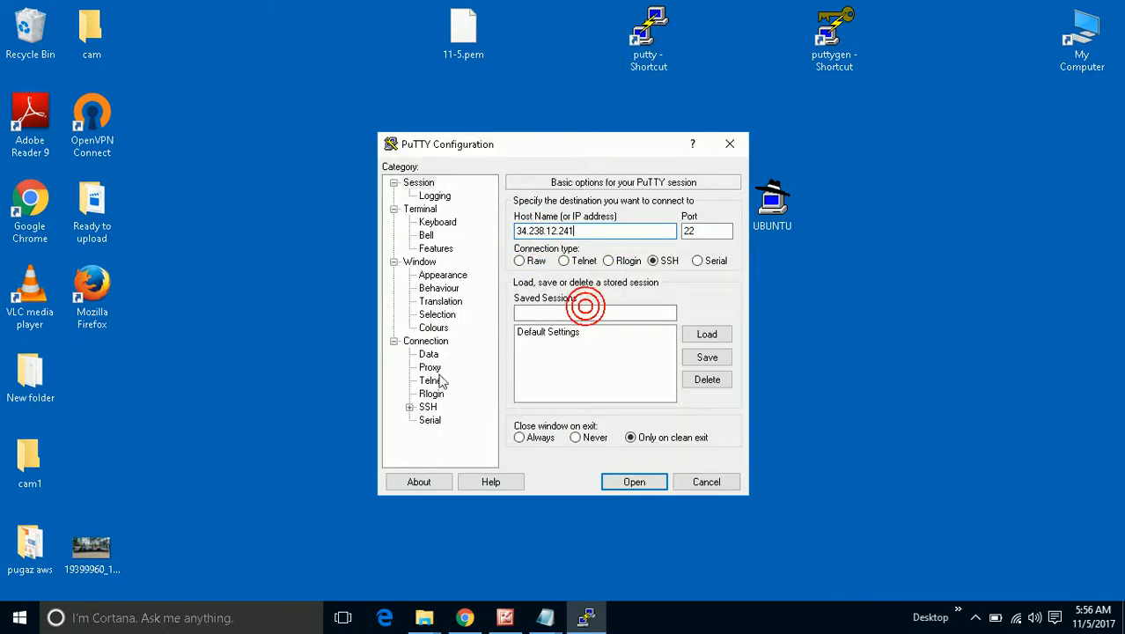
pyautogui.click(427, 406)
pyautogui.click(409, 407)
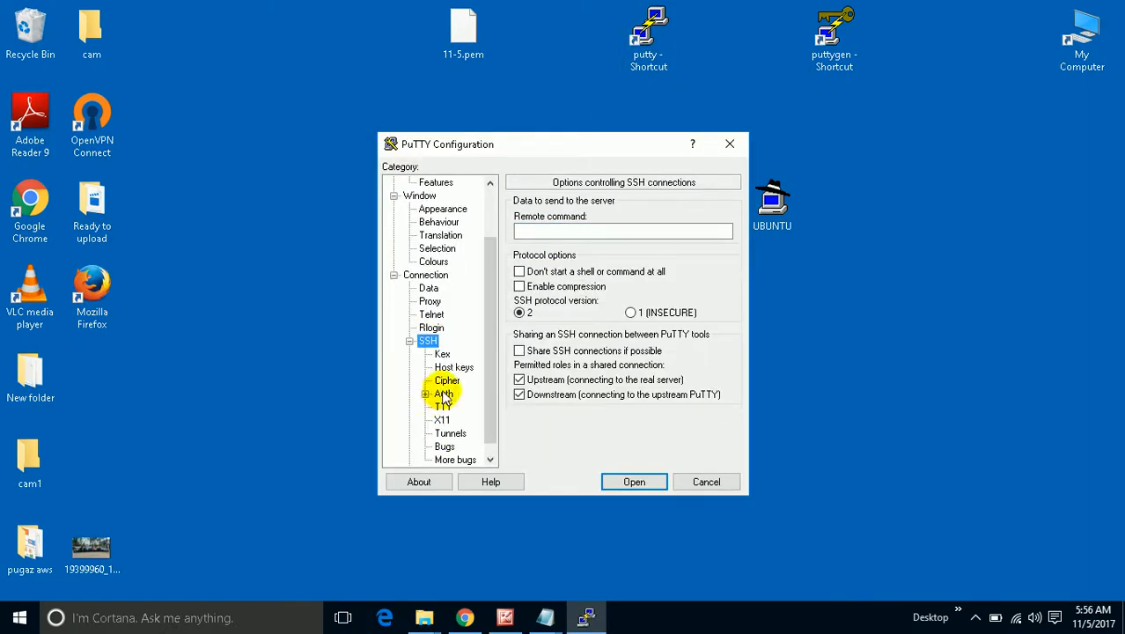
pyautogui.click(442, 394)
pyautogui.click(700, 370)
pyautogui.click(779, 392)
pyautogui.click(795, 525)
pyautogui.click(606, 480)
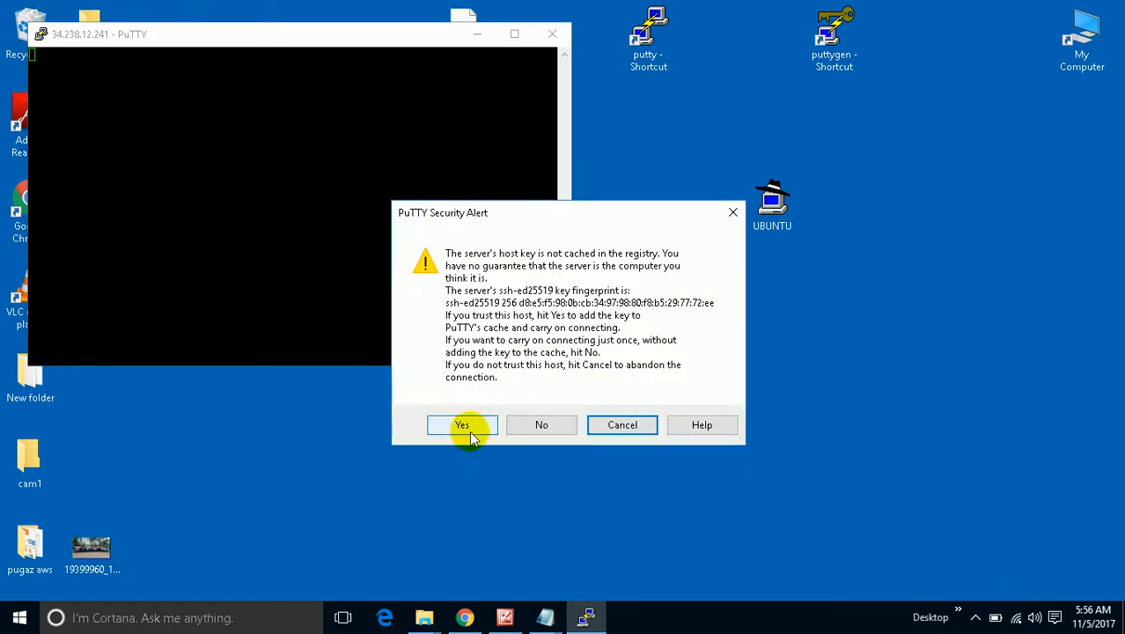
pyautogui.click(469, 430)
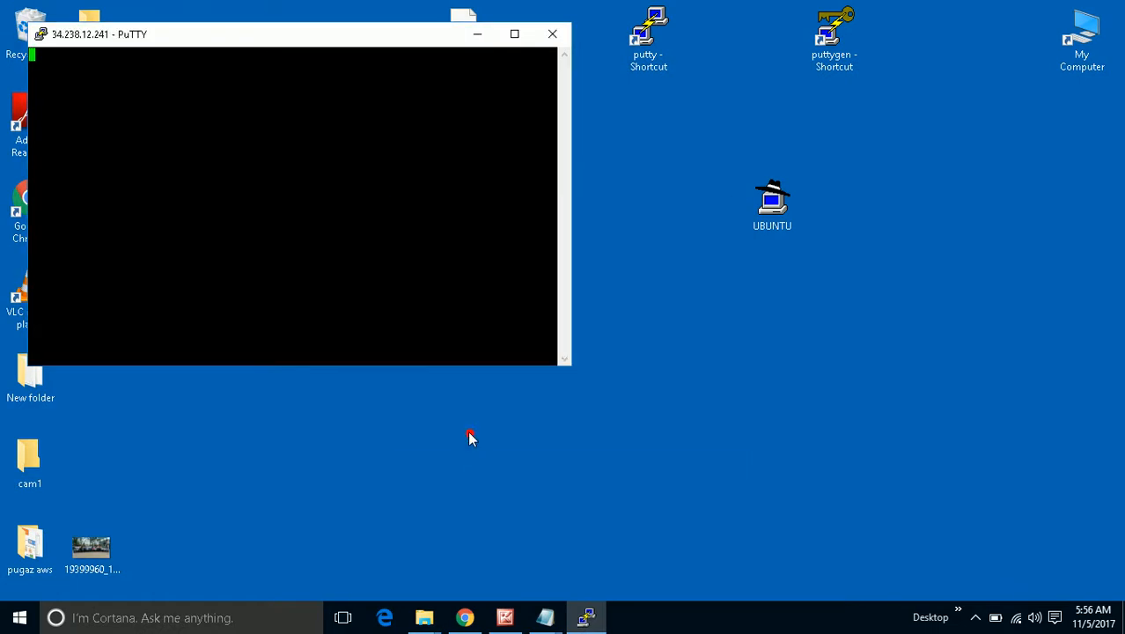
# Log in as ubuntu, move the terminal aside, and bring the EC2 console back.
pyautogui.click(975, 616)
pyautogui.click(1008, 585)
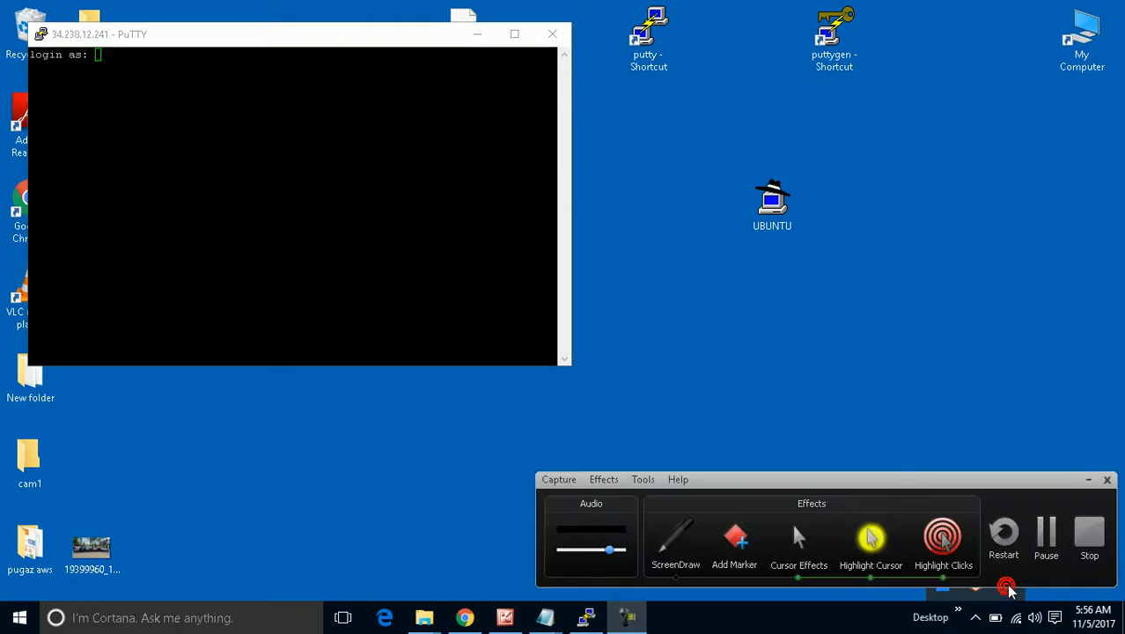
pyautogui.click(1047, 535)
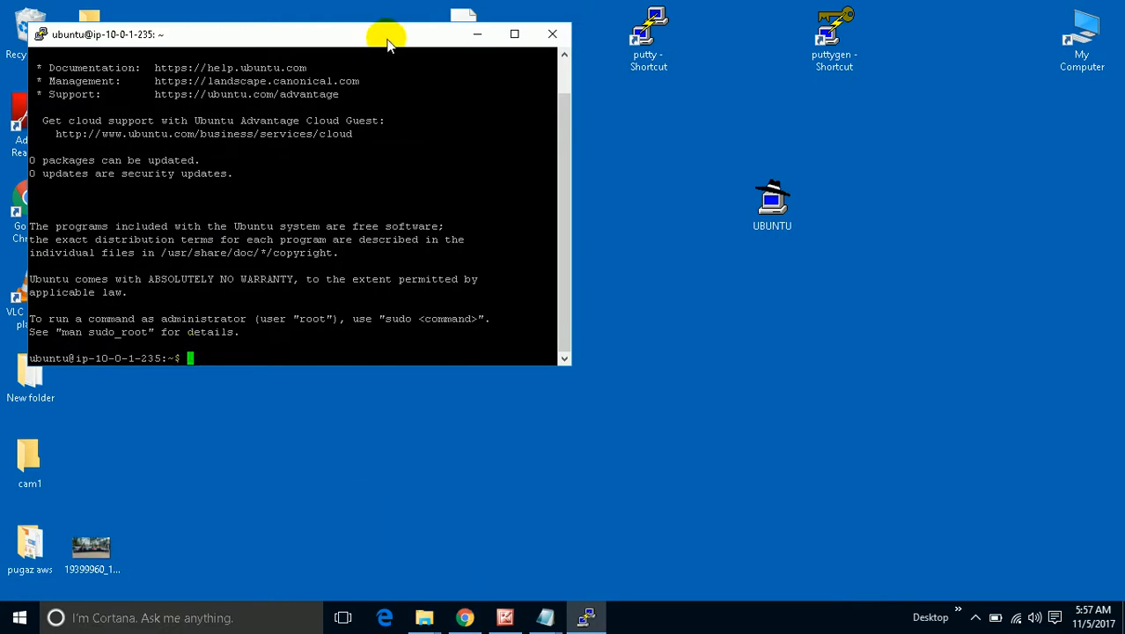
pyautogui.moveTo(384, 41); pyautogui.dragTo(549, 19)
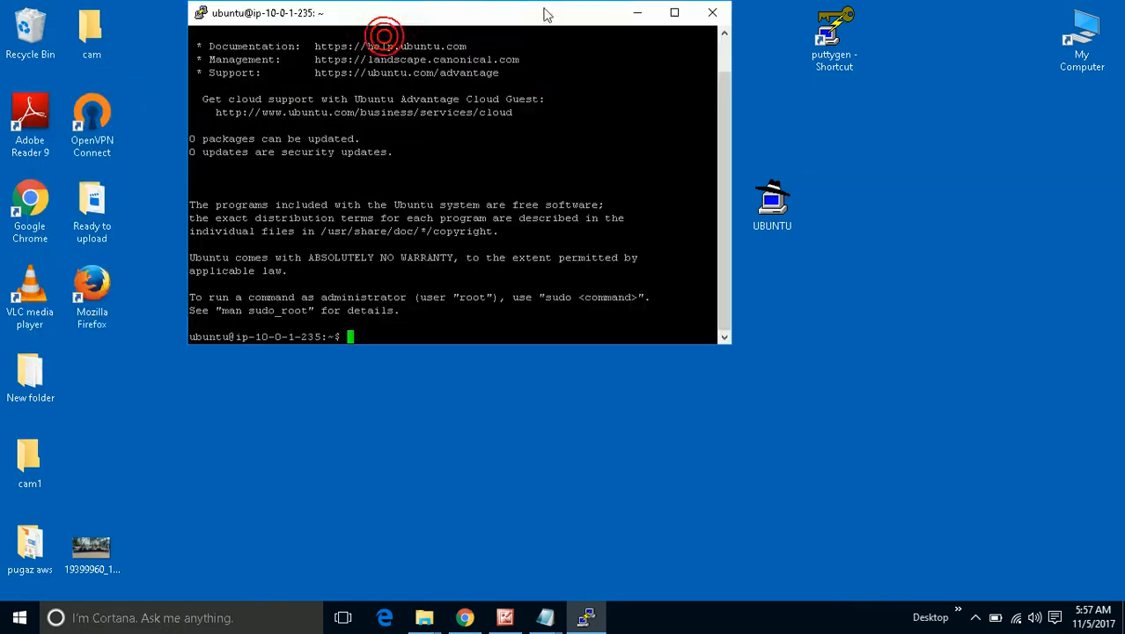
pyautogui.click(467, 617)
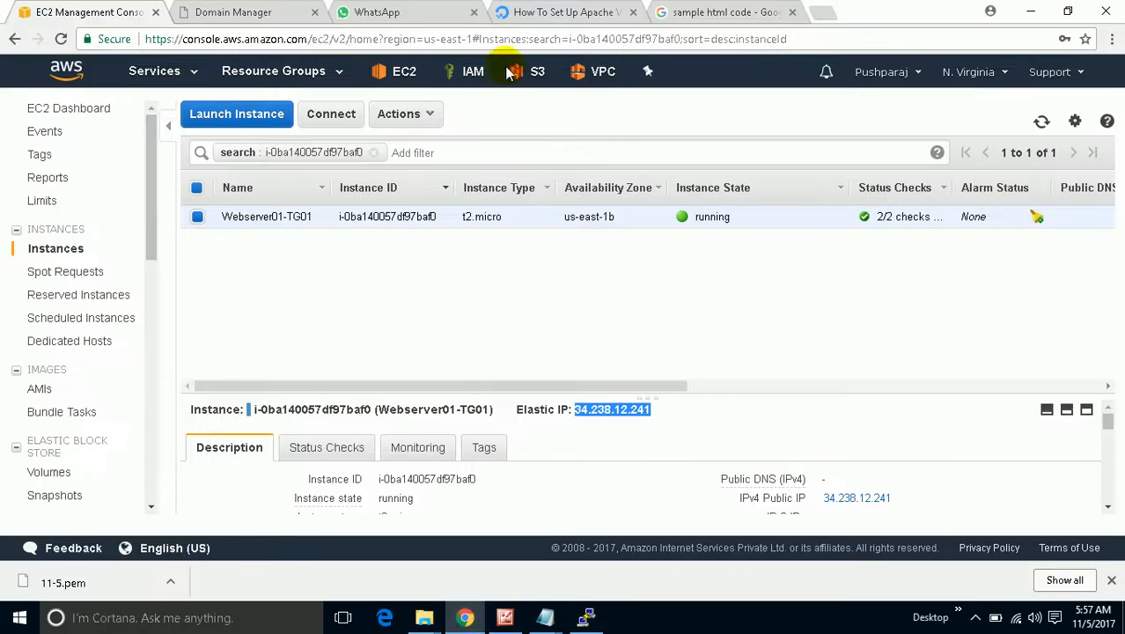
# Copy 'sudo apt-get update' from the Apache Virtual Hosts tutorial's Prerequisites and return to PuTTY.
pyautogui.click(581, 16)
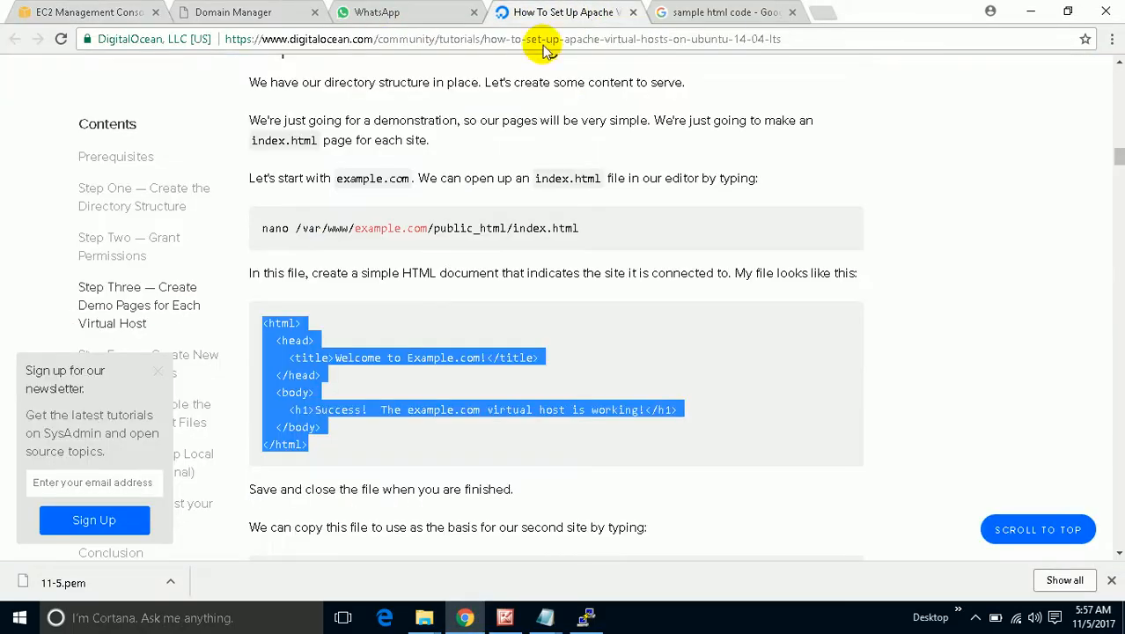
pyautogui.scroll(10, 453, 295)
pyautogui.scroll(12, 455, 297)
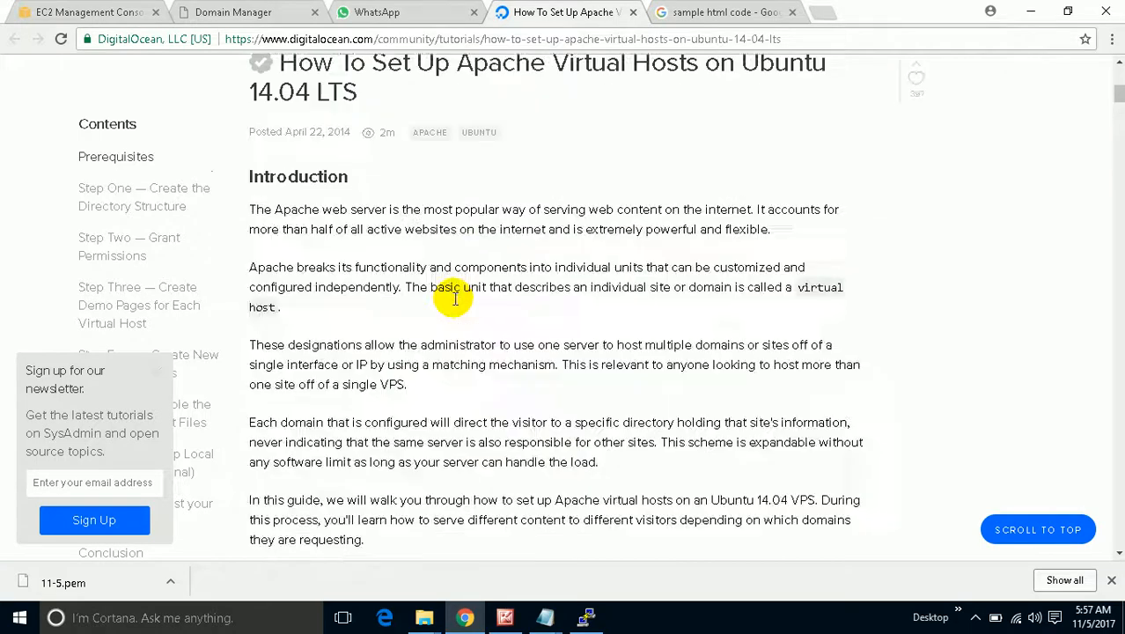
pyautogui.scroll(1, 455, 304)
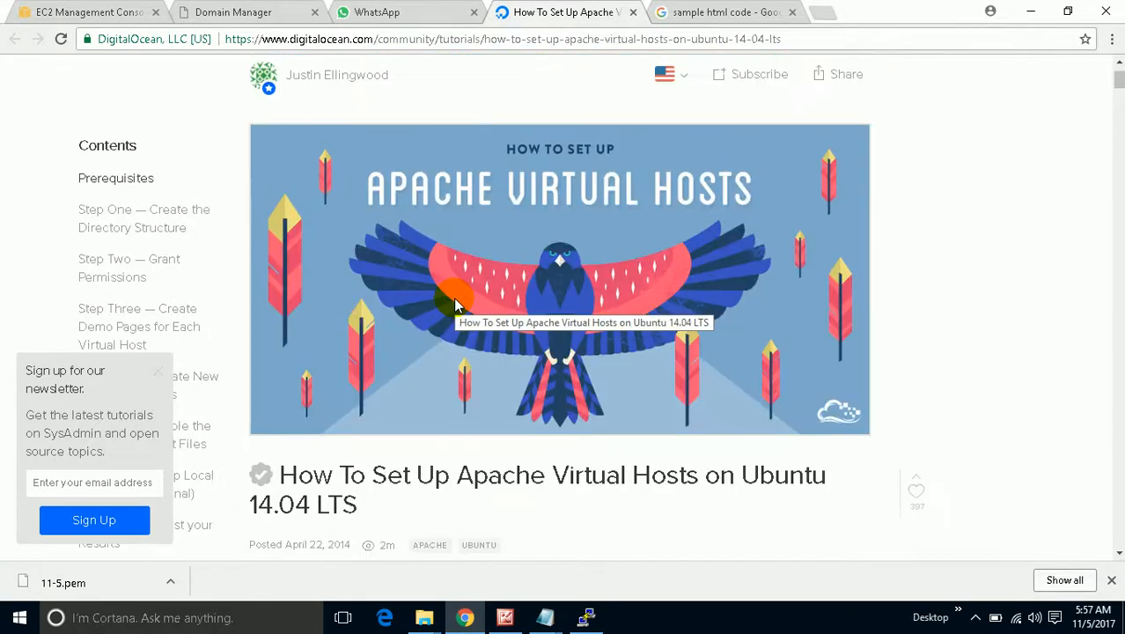
pyautogui.scroll(-7, 455, 301)
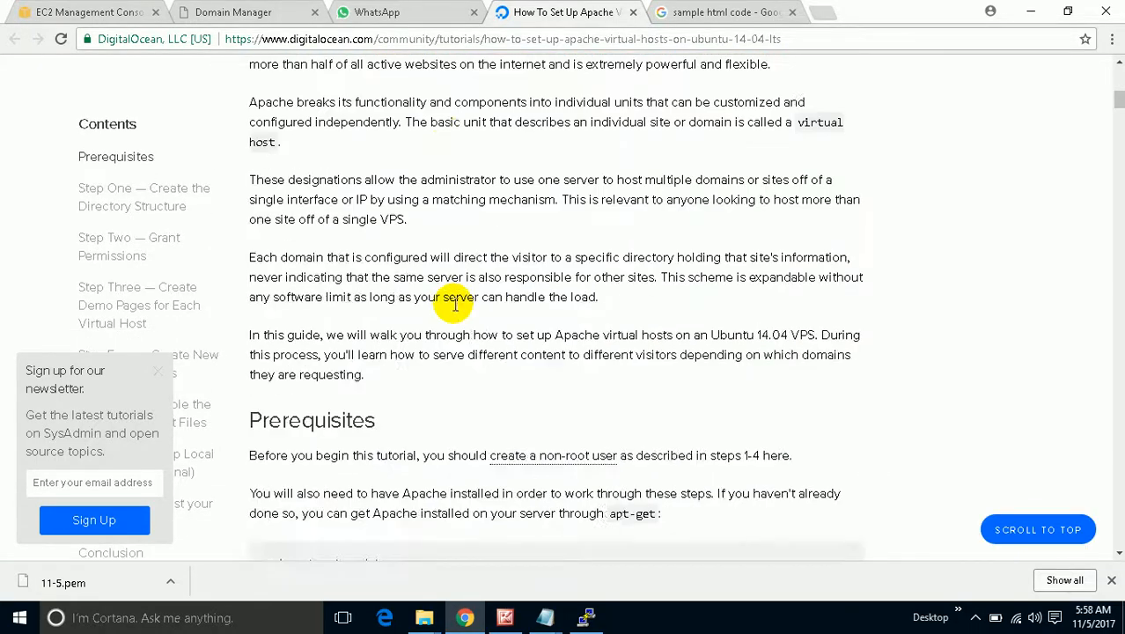
pyautogui.scroll(-3, 453, 300)
pyautogui.moveTo(405, 308); pyautogui.dragTo(262, 327)
pyautogui.rightClick(264, 319)
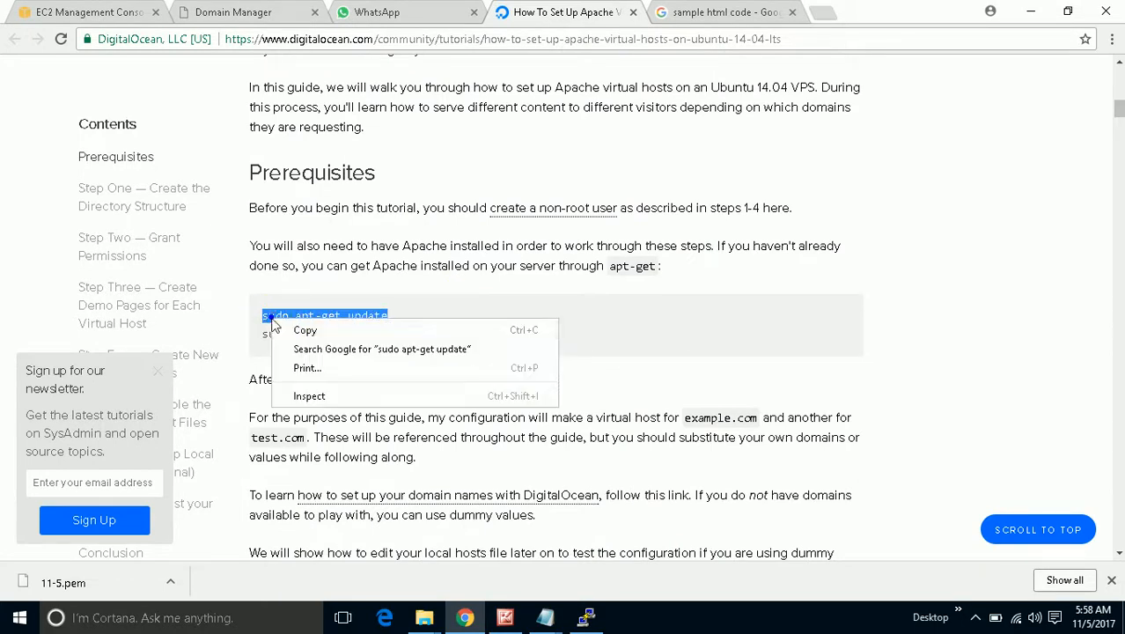
pyautogui.click(299, 329)
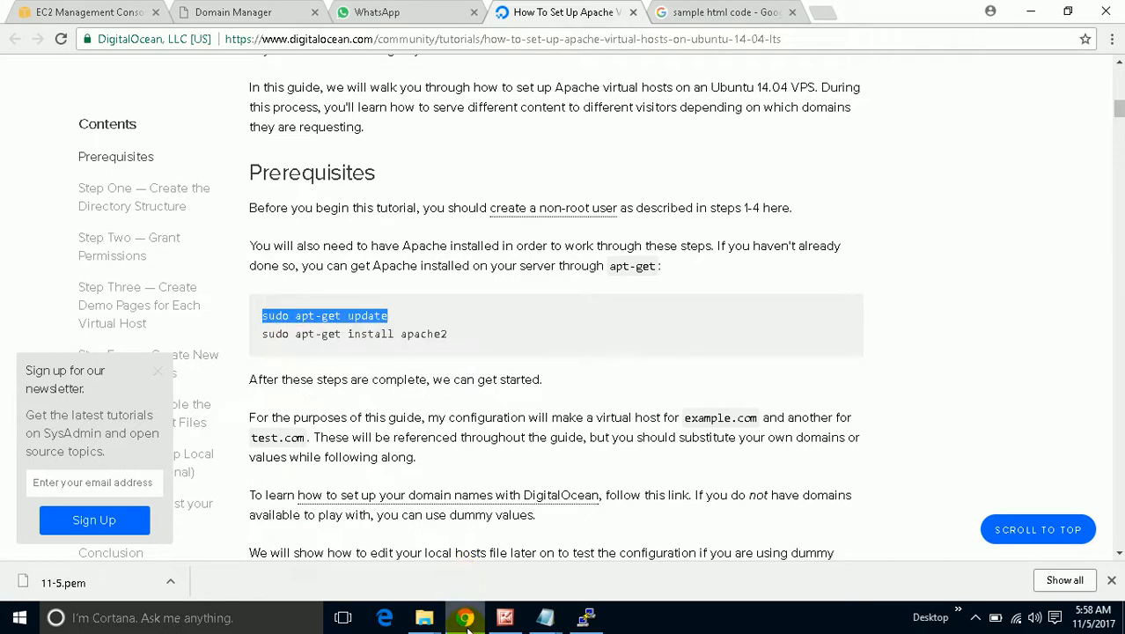
pyautogui.click(586, 616)
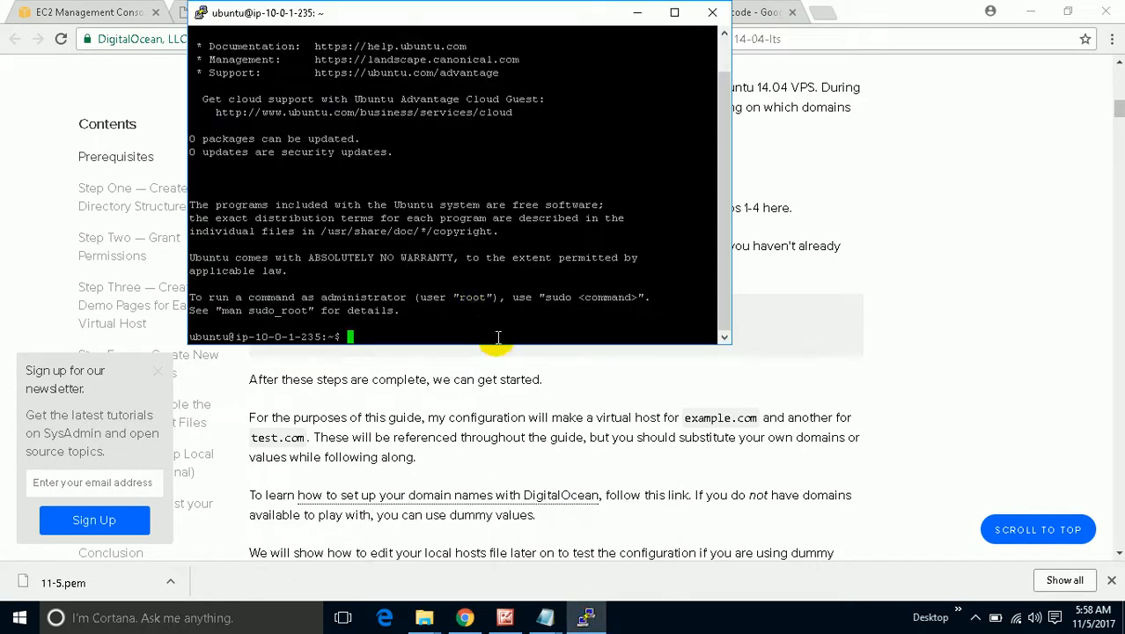
# Run sudo apt-get update on the server, then switch to root with sudo su.
pyautogui.rightClick(469, 323)
pyautogui.press('Return')
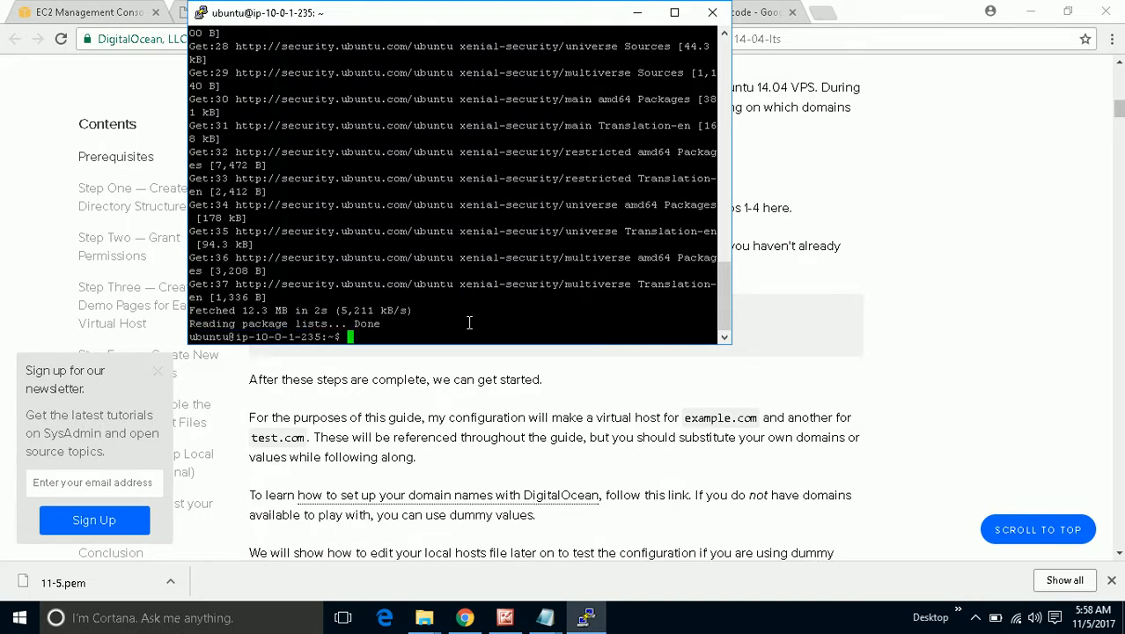
pyautogui.moveTo(527, 12); pyautogui.dragTo(869, 35)
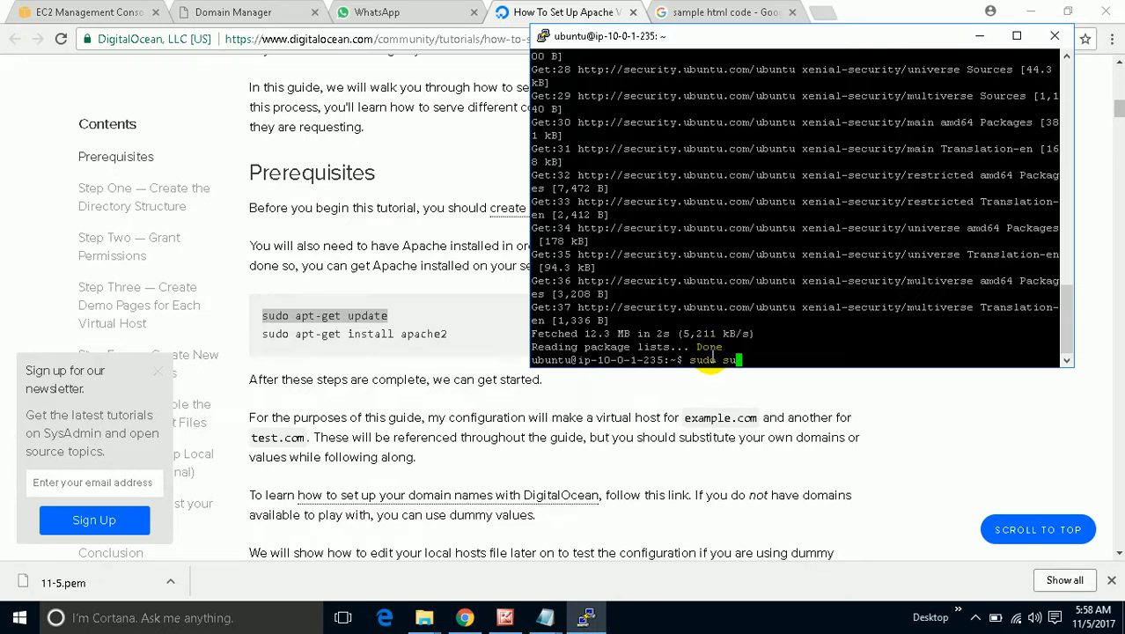
pyautogui.press('Return')
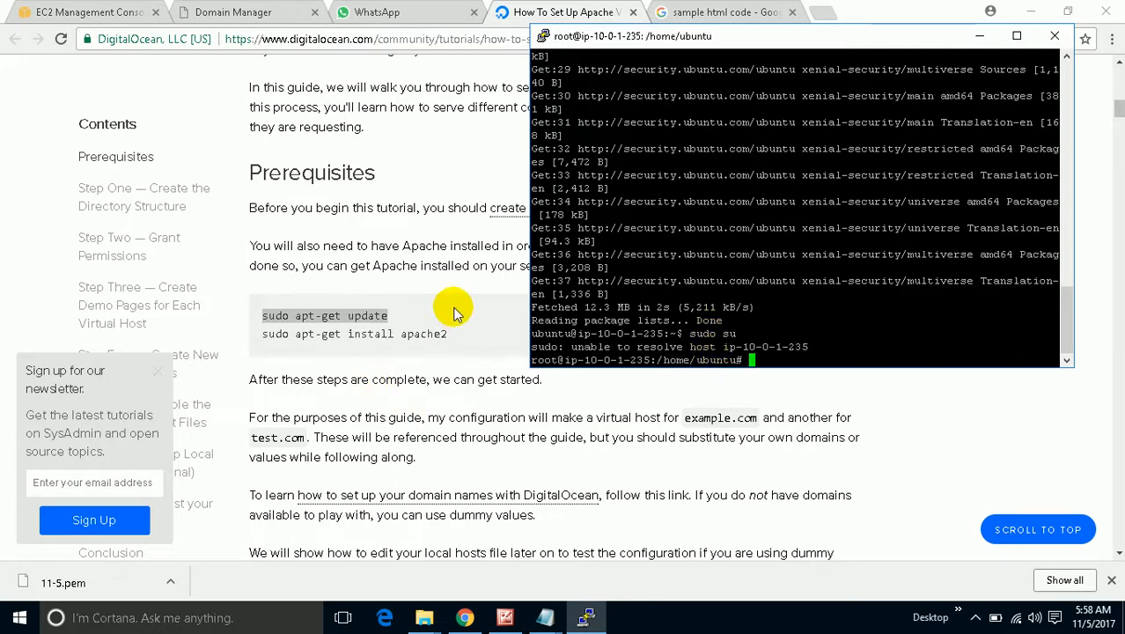
# Copy the 'sudo apt-get install apache2' command from the tutorial.
pyautogui.moveTo(457, 334)
pyautogui.mouseDown()
pyautogui.moveTo(283, 351)
pyautogui.moveTo(268, 326)
pyautogui.moveTo(372, 308)
pyautogui.moveTo(389, 331)
pyautogui.moveTo(436, 336)
pyautogui.mouseUp()
pyautogui.rightClick(268, 333)
pyautogui.doubleClick(273, 334)
pyautogui.rightClick(436, 337)
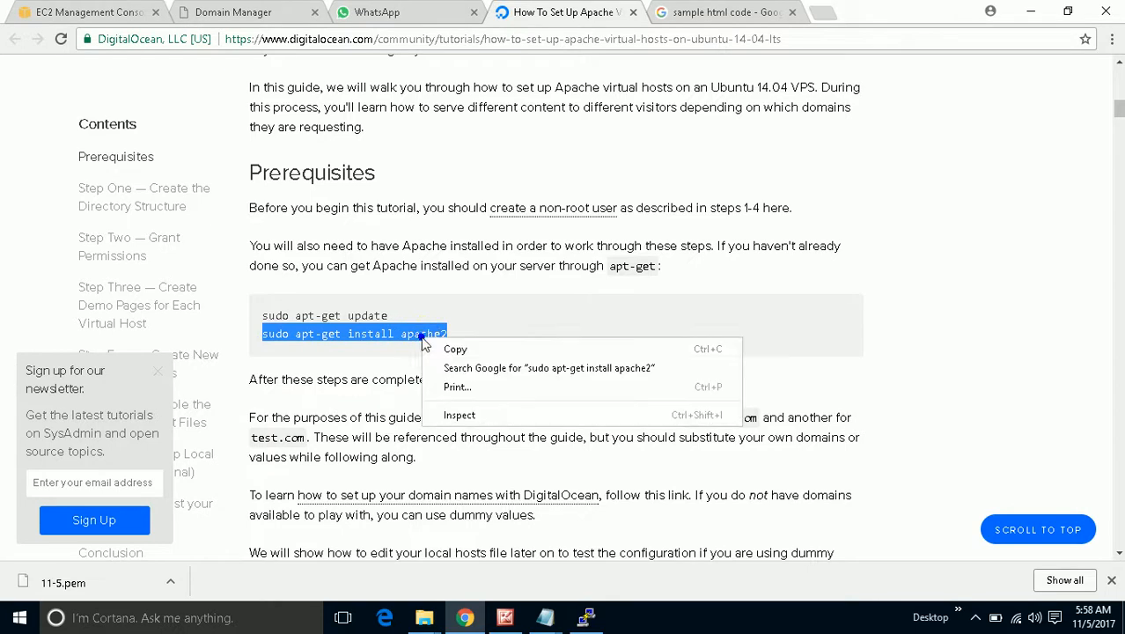
pyautogui.click(447, 350)
pyautogui.click(585, 617)
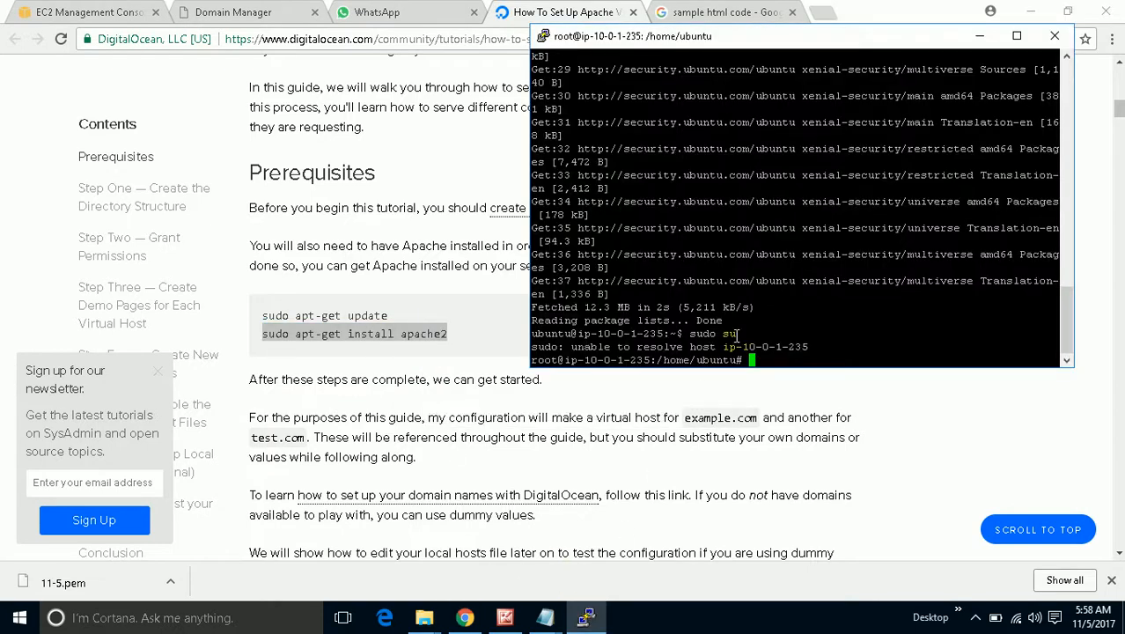
# Install apache2 as root, confirming the prompt, then start typing cd /var/www/html.
pyautogui.rightClick(779, 354)
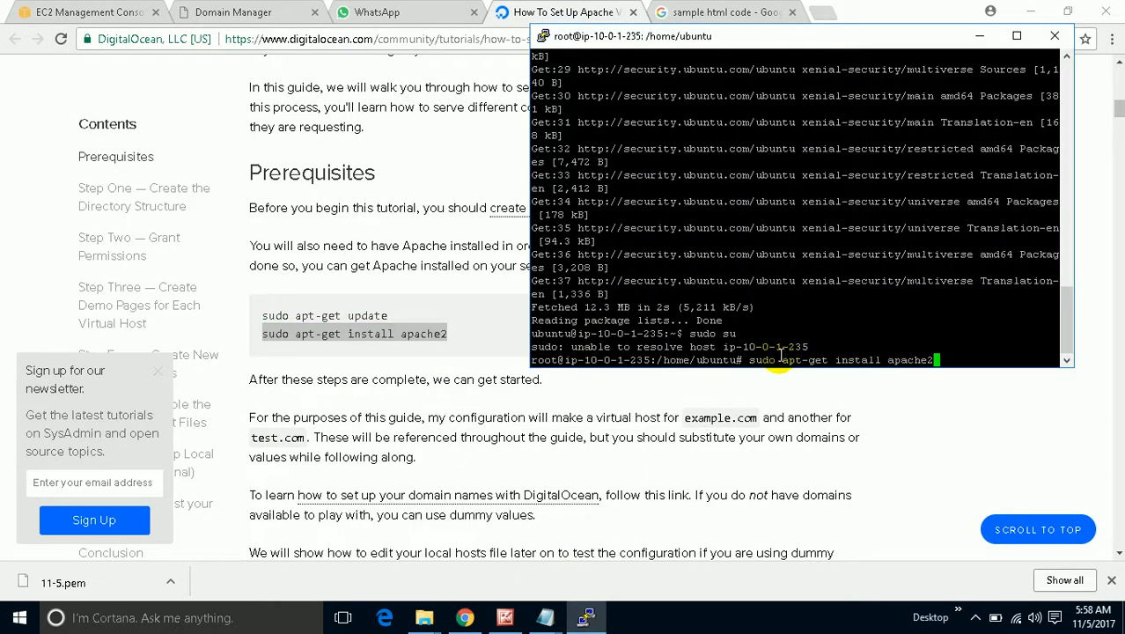
pyautogui.press('Return')
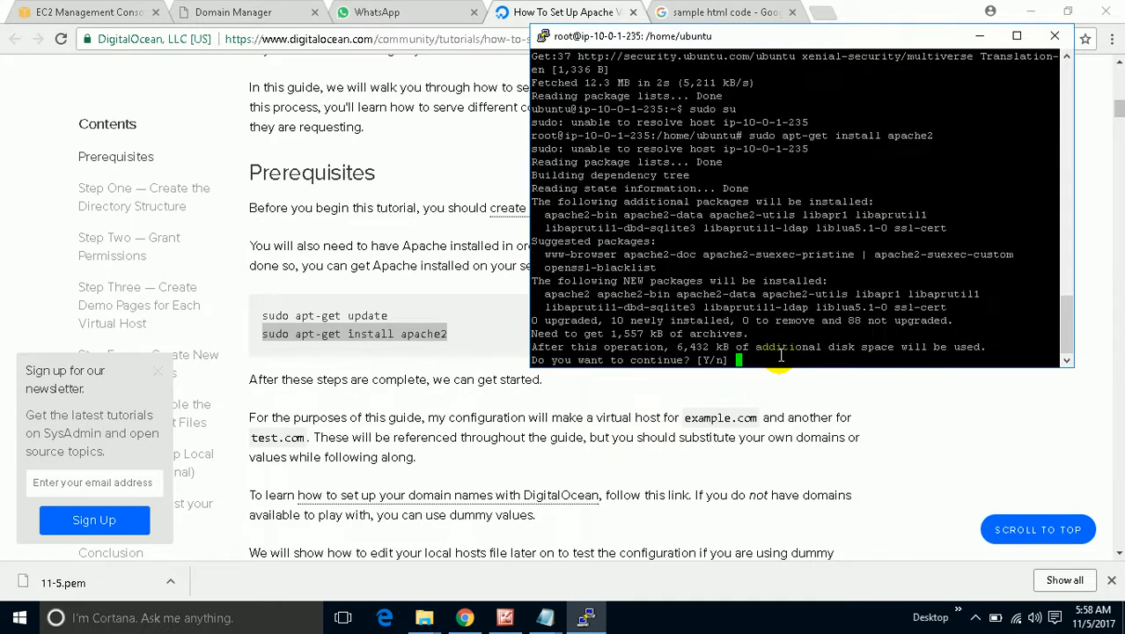
pyautogui.press('Return')
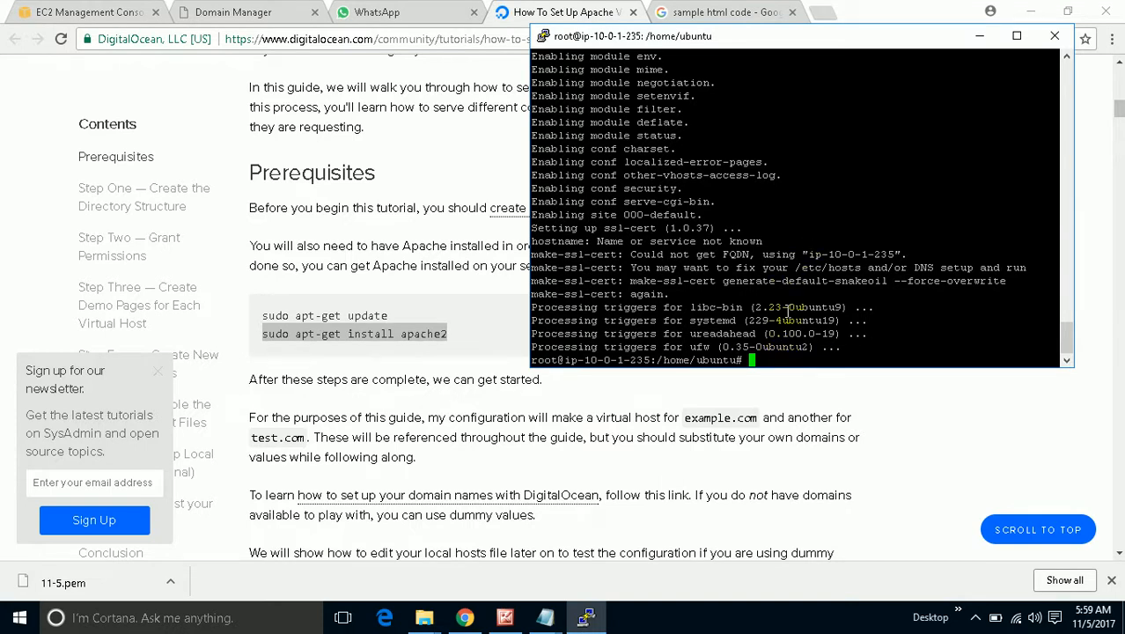
pyautogui.write('cd /var/www/htm')
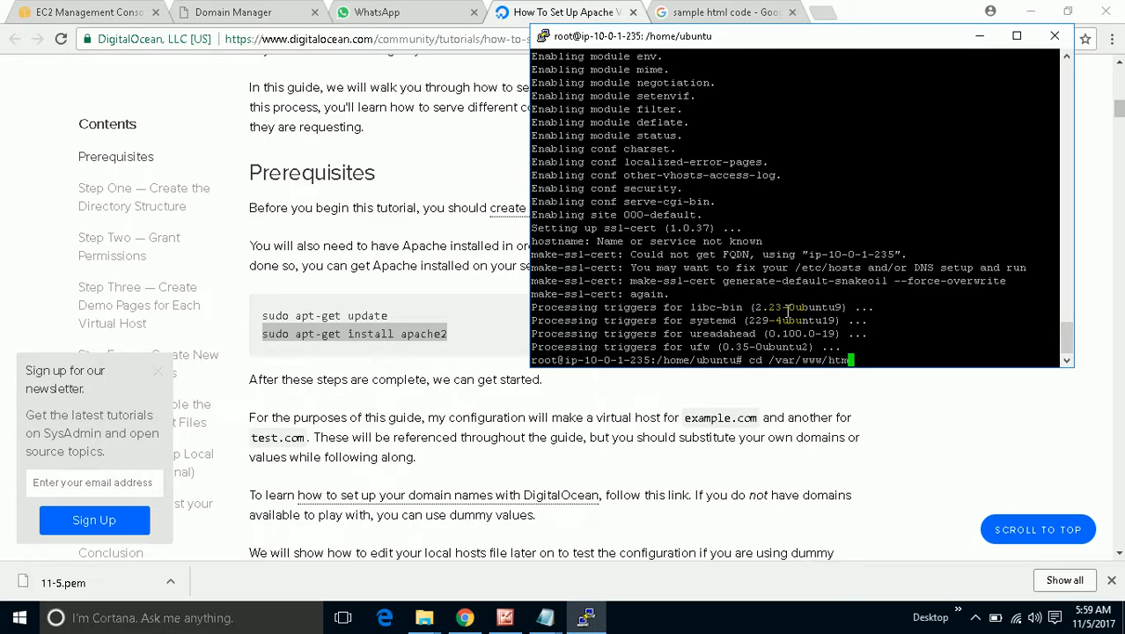
# Move into /var/www/html and list its contents, showing index.html.
pyautogui.press('Tab')
pyautogui.press('Return')
pyautogui.write('ls')
pyautogui.press('Return')
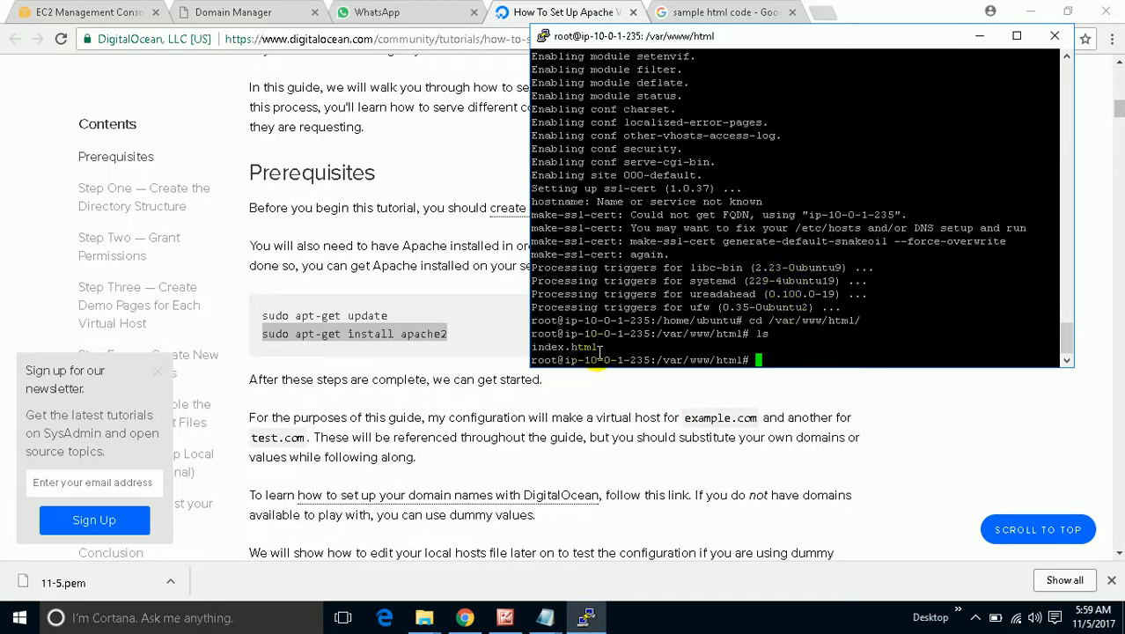
pyautogui.moveTo(602, 346); pyautogui.dragTo(530, 349)
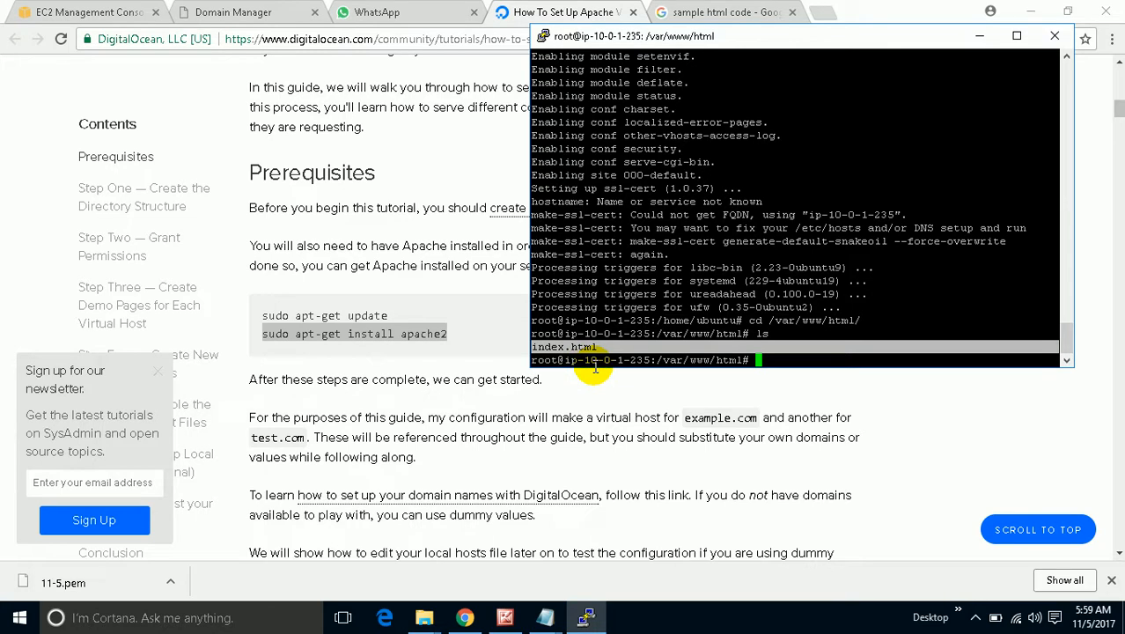
pyautogui.click(778, 360)
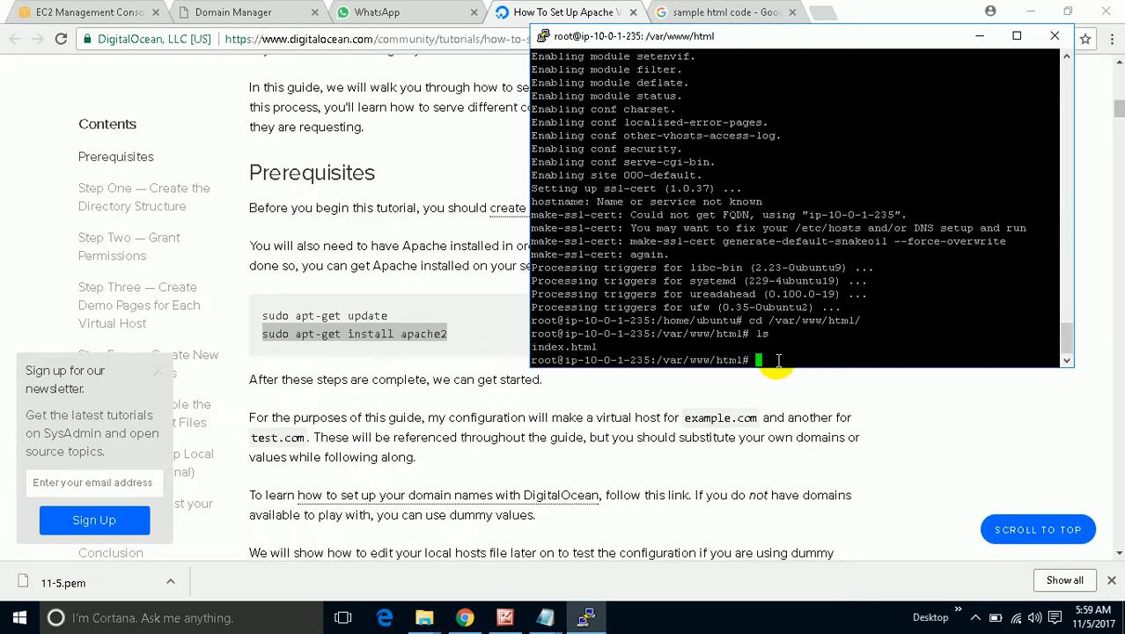
# Create an empty path1.html with touch and confirm it with ls.
pyautogui.write('touch path1.html')
pyautogui.press('Return')
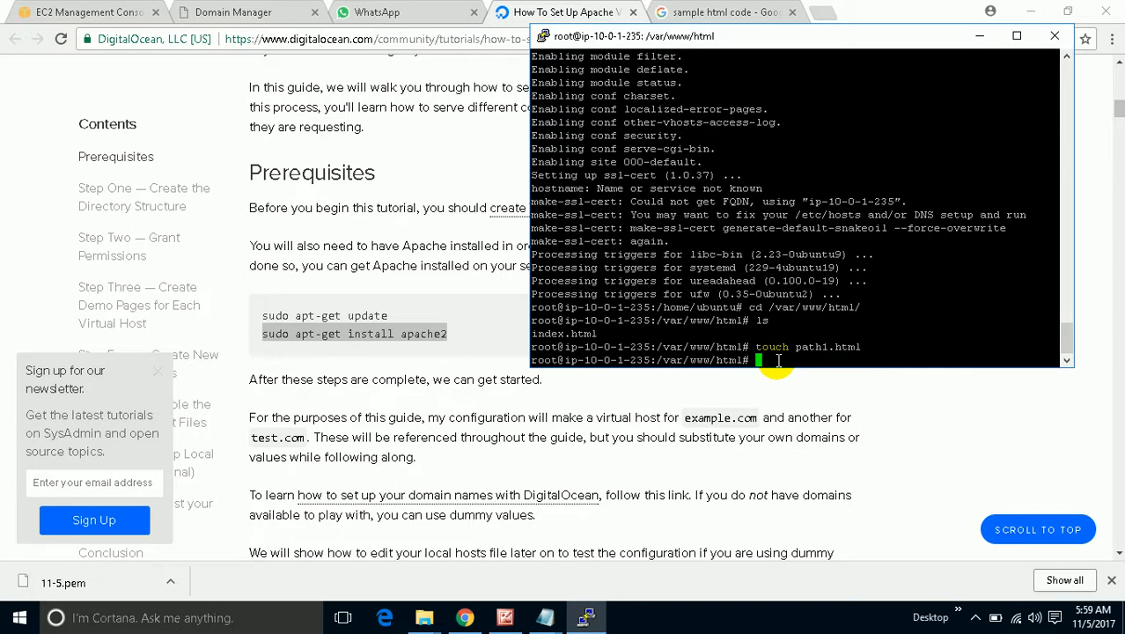
pyautogui.write('ls')
pyautogui.press('Return')
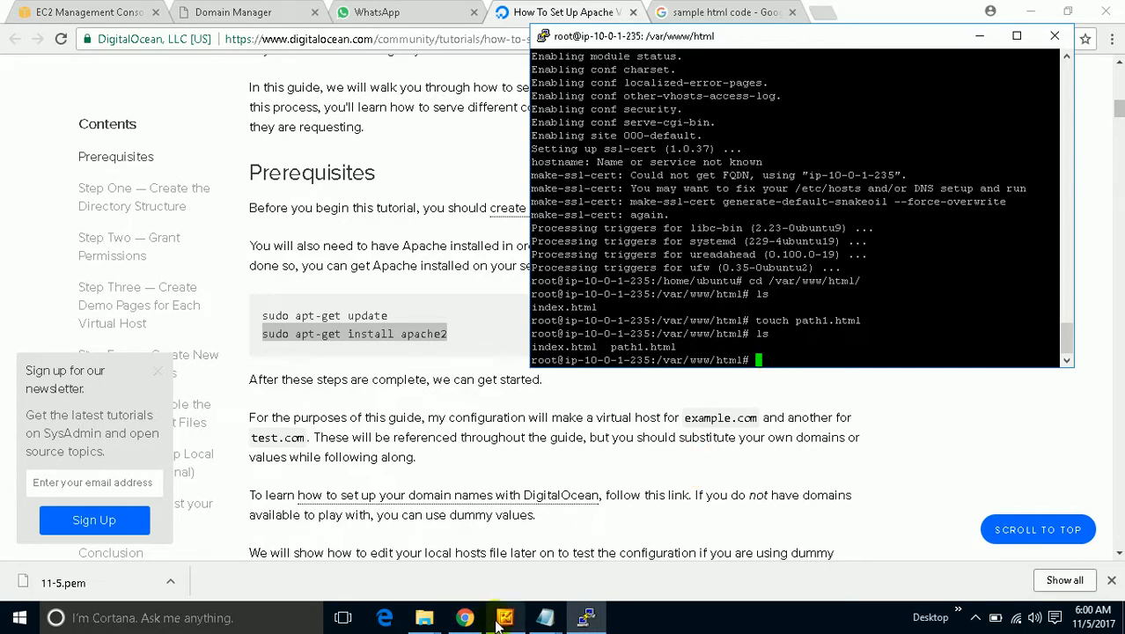
pyautogui.click(544, 617)
# Check the HTML page in Notepad, then open path1.html in vi.
pyautogui.click(596, 553)
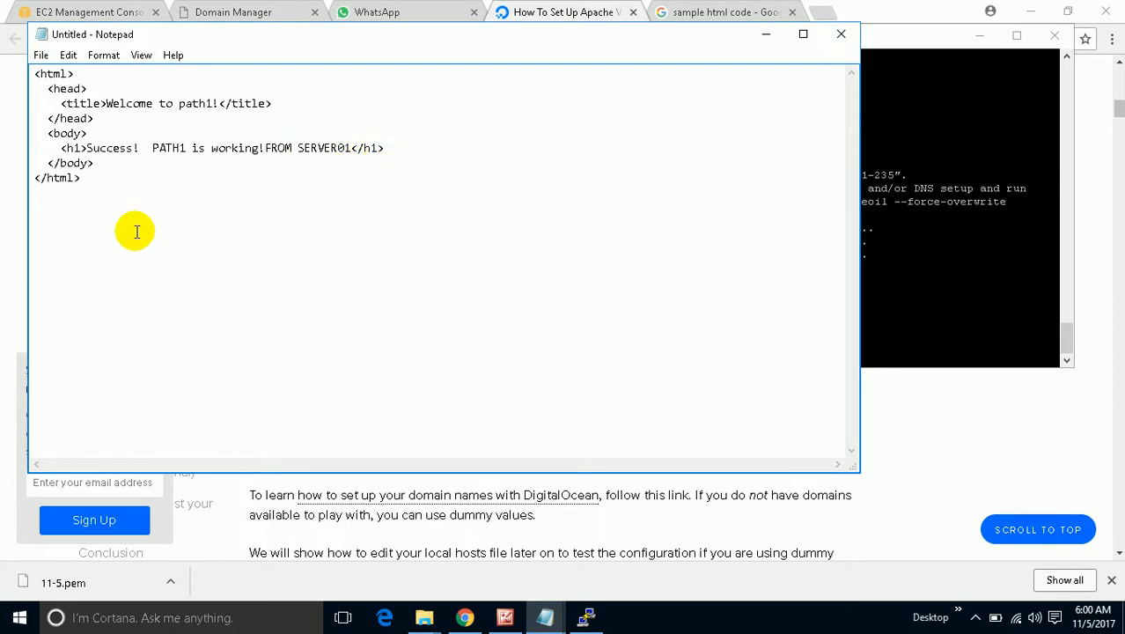
pyautogui.click(767, 40)
pyautogui.write('vi p')
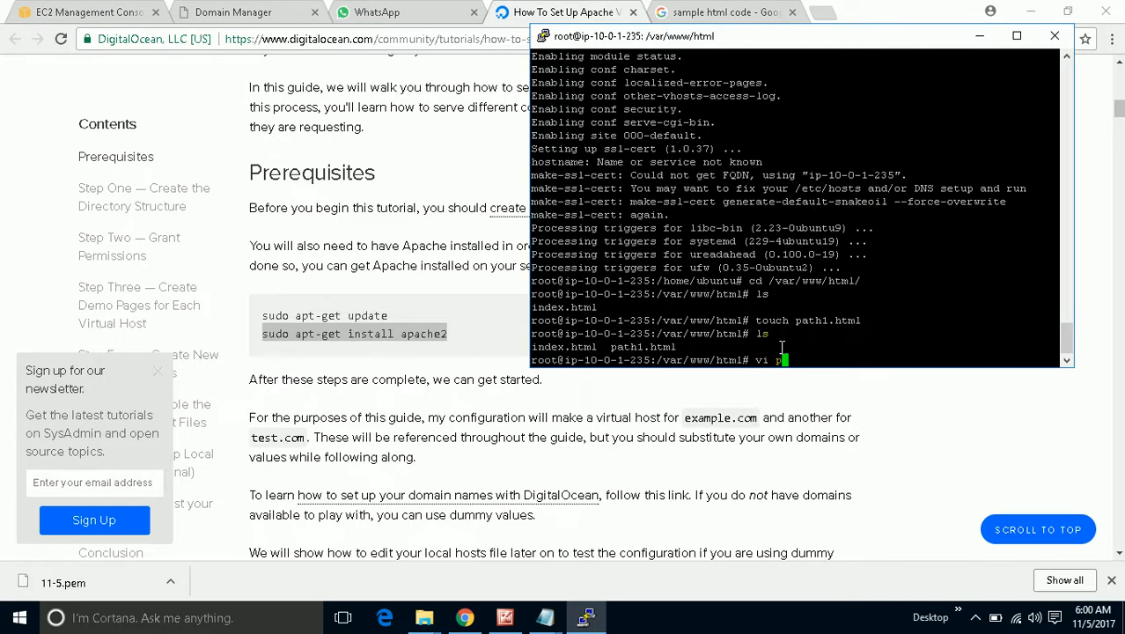
pyautogui.write('aht1.h')
pyautogui.press('BackSpace')
pyautogui.press('BackSpace')
pyautogui.press('BackSpace')
pyautogui.press('BackSpace')
pyautogui.press('BackSpace')
pyautogui.press('BackSpace')
pyautogui.write('ath')
pyautogui.press('Tab')
pyautogui.press('Return')
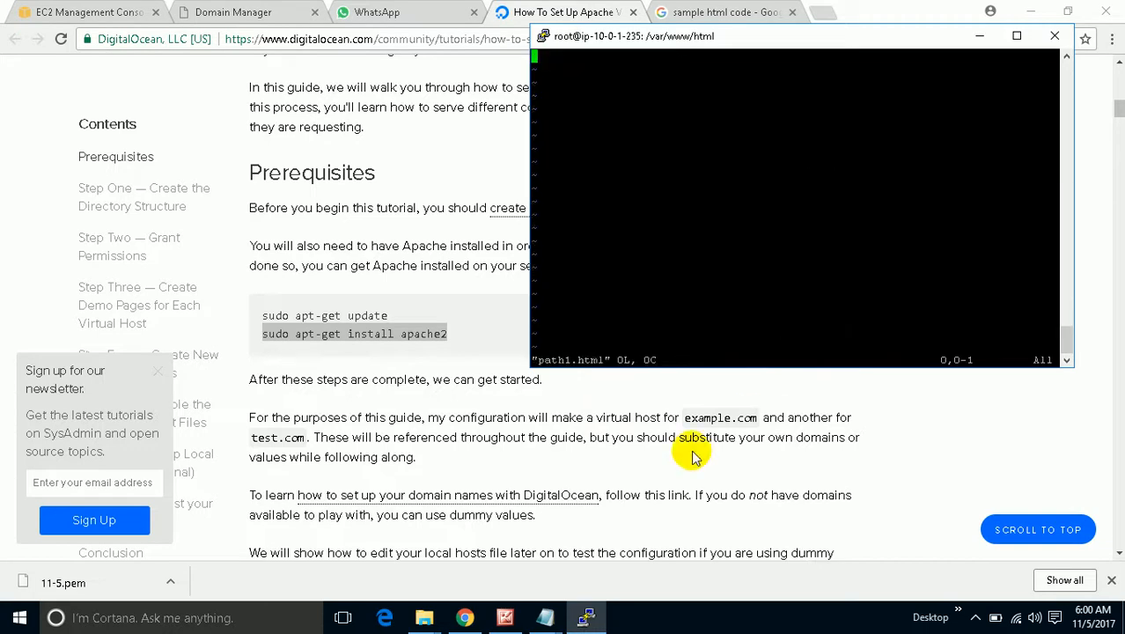
# Copy the HTML page from Notepad and paste it into path1.html in insert mode.
pyautogui.click(549, 618)
pyautogui.click(588, 535)
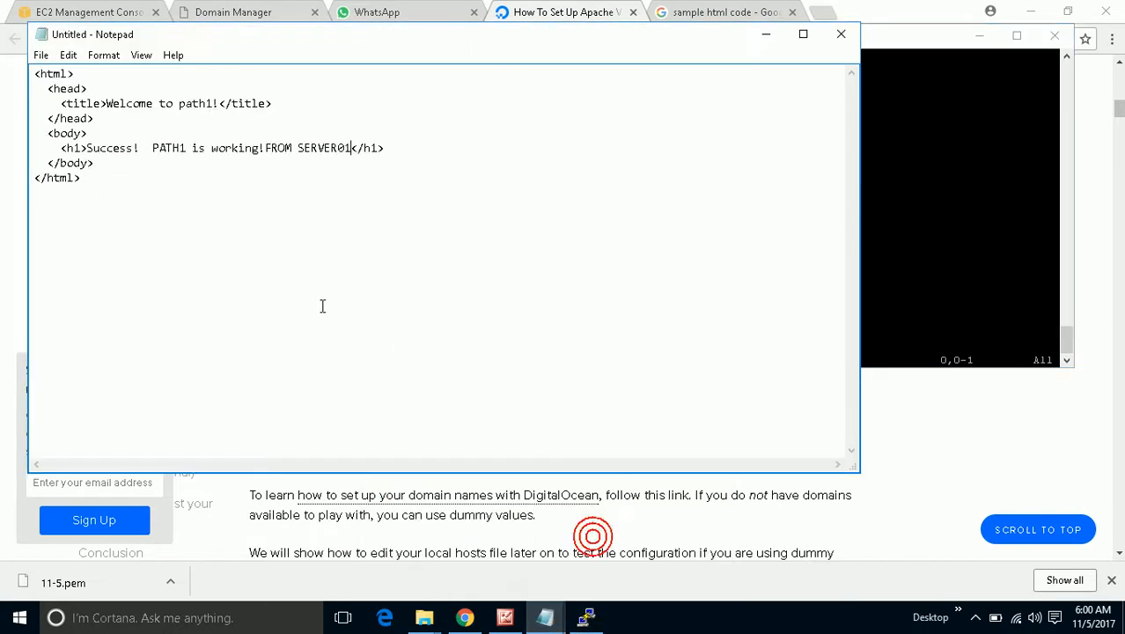
pyautogui.moveTo(106, 180); pyautogui.dragTo(38, 72)
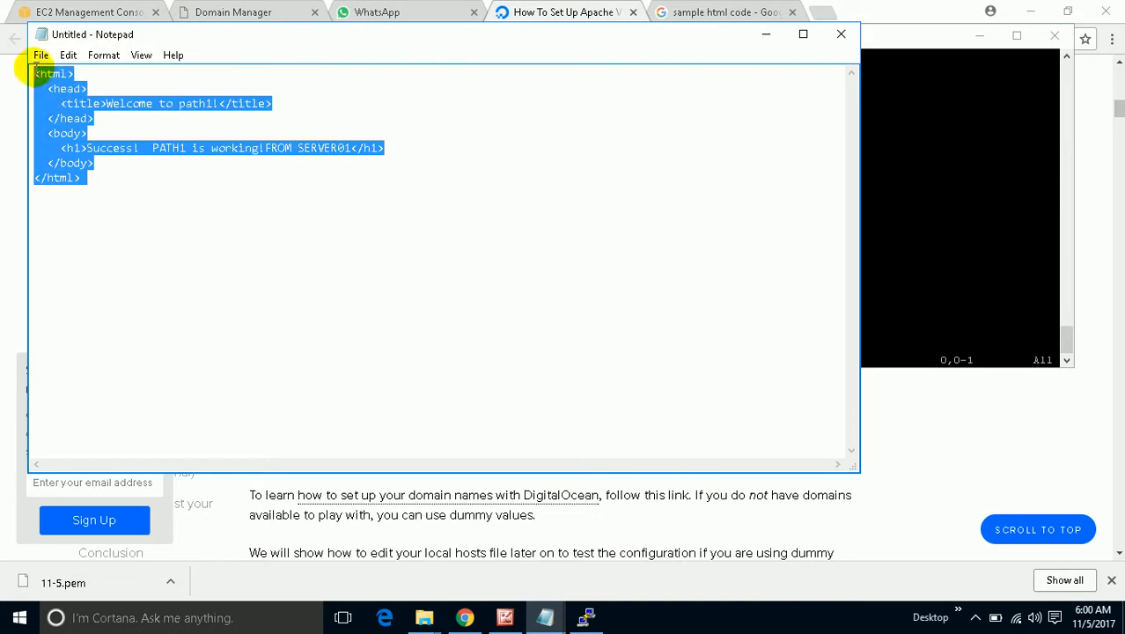
pyautogui.rightClick(40, 81)
pyautogui.click(78, 134)
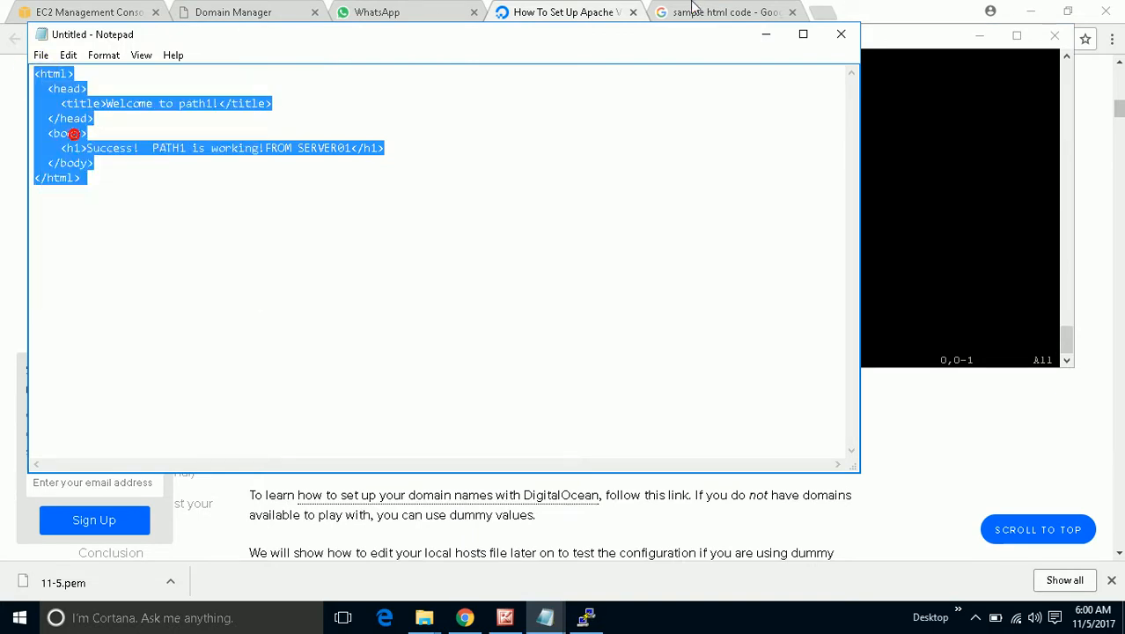
pyautogui.click(766, 34)
pyautogui.press('i')
pyautogui.rightClick(710, 167)
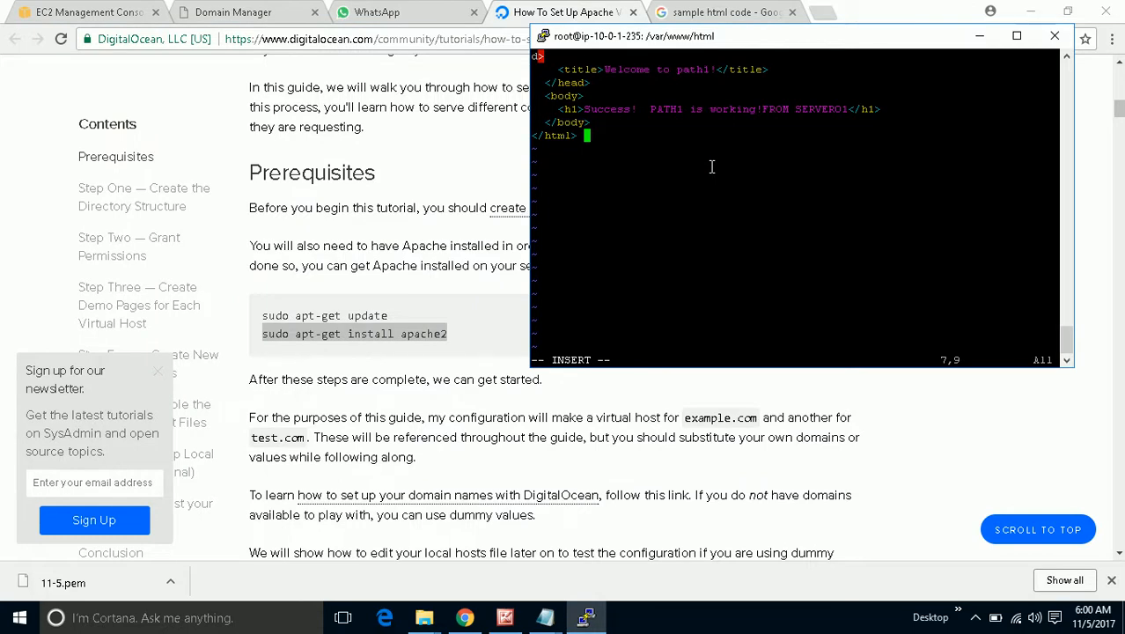
# Remove the stray 'd>' characters at the start of path1.html.
pyautogui.press('Insert')
pyautogui.press('Up')
pyautogui.press('Up')
pyautogui.press('Up')
pyautogui.press('Up')
pyautogui.press('Up')
pyautogui.press('Up')
pyautogui.press('Left')
pyautogui.press('Left')
pyautogui.write('d>')
pyautogui.press('Insert')
pyautogui.press('BackSpace')
pyautogui.press('BackSpace')
# Save path1.html and quit vi with :wq!
pyautogui.press('Escape')
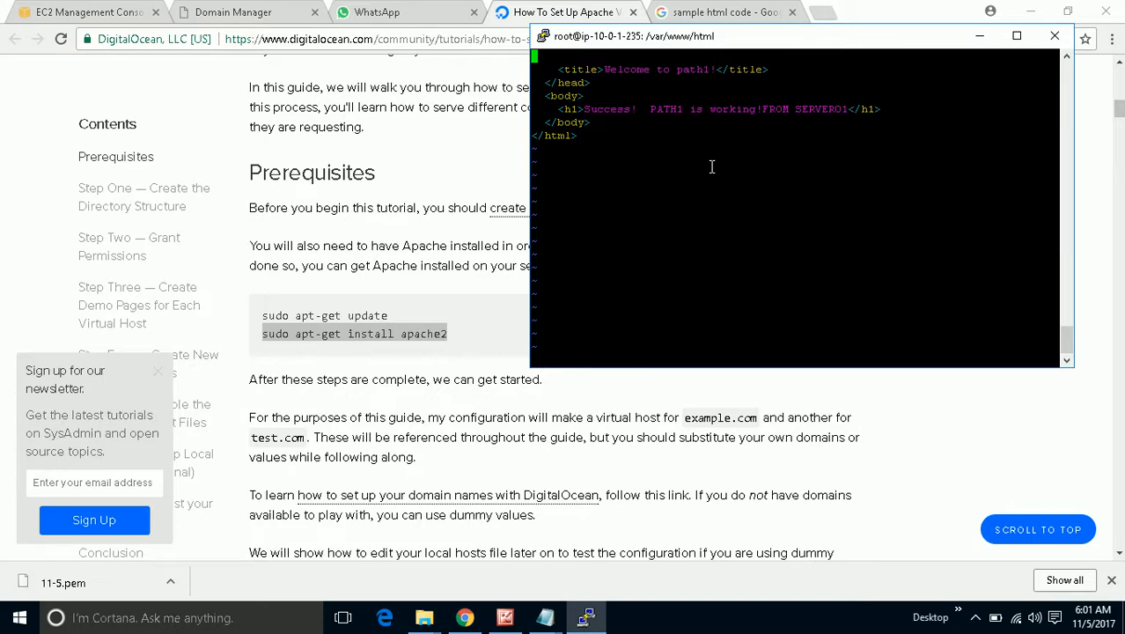
pyautogui.write(':wq!')
pyautogui.press('Return')
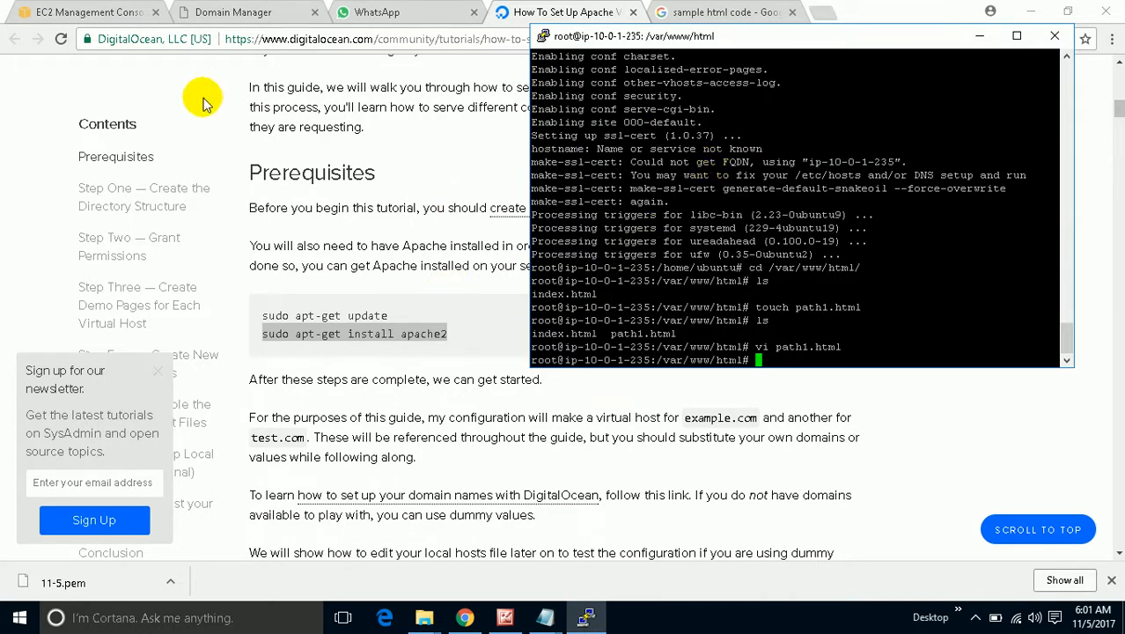
# Load 34.238.12.241/path1.html in a new tab using the copied Elastic IP.
pyautogui.click(101, 12)
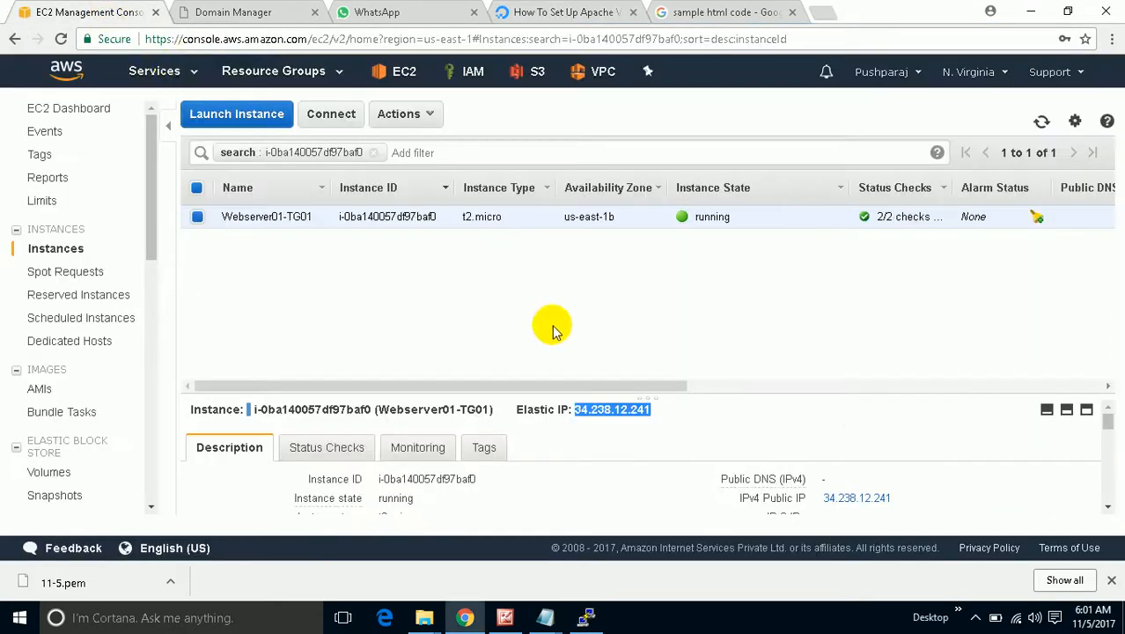
pyautogui.rightClick(627, 410)
pyautogui.click(641, 423)
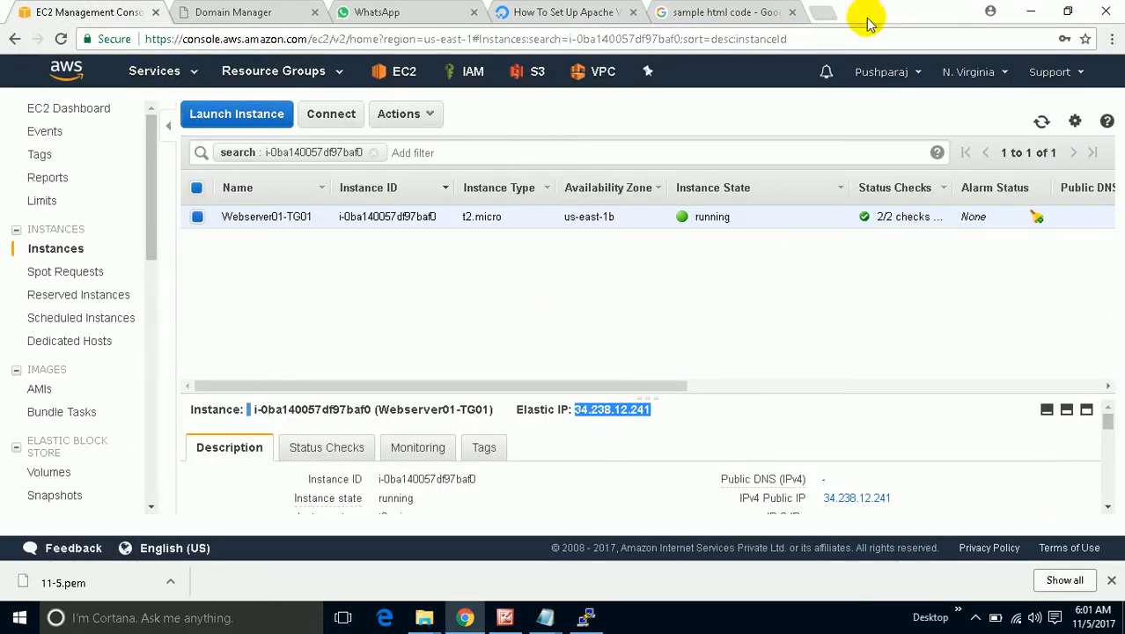
pyautogui.click(823, 14)
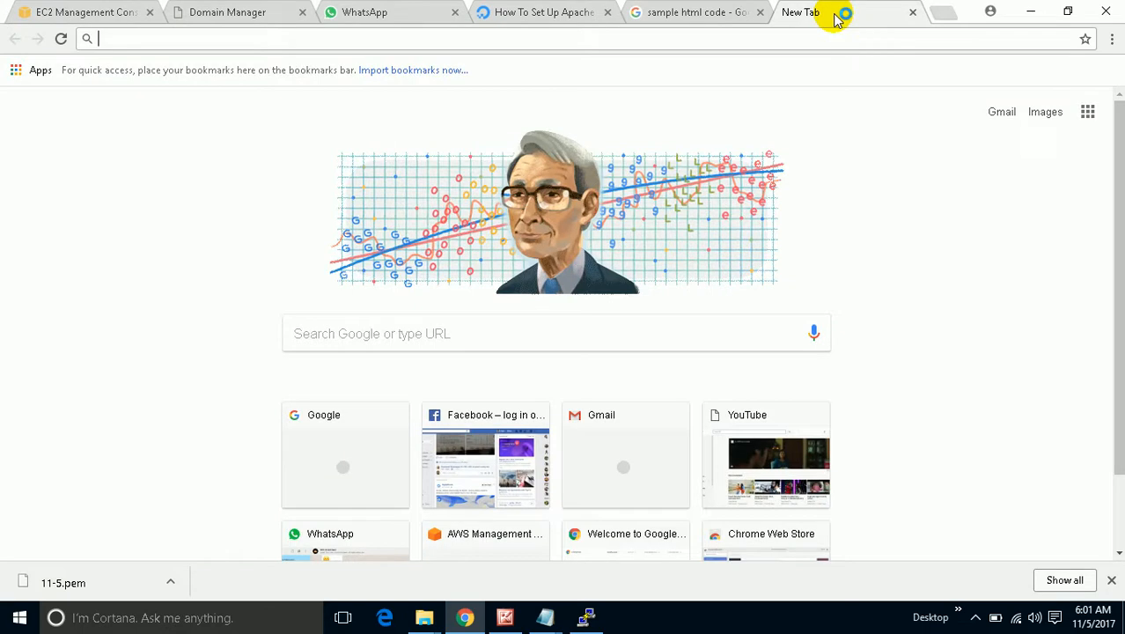
pyautogui.hotkey('ctrl', 'v')
pyautogui.write('/path1.html')
pyautogui.press('Return')
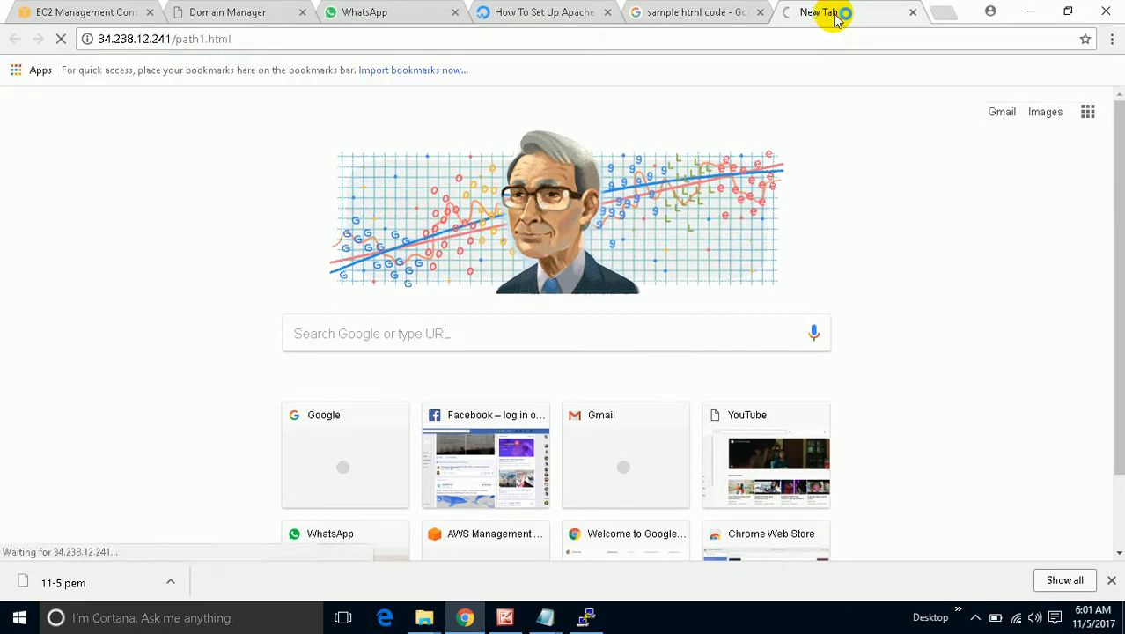
# Highlight the 'Success! PATH1 is working!' heading, then return to the PuTTY terminal.
pyautogui.moveTo(595, 84); pyautogui.dragTo(76, 271)
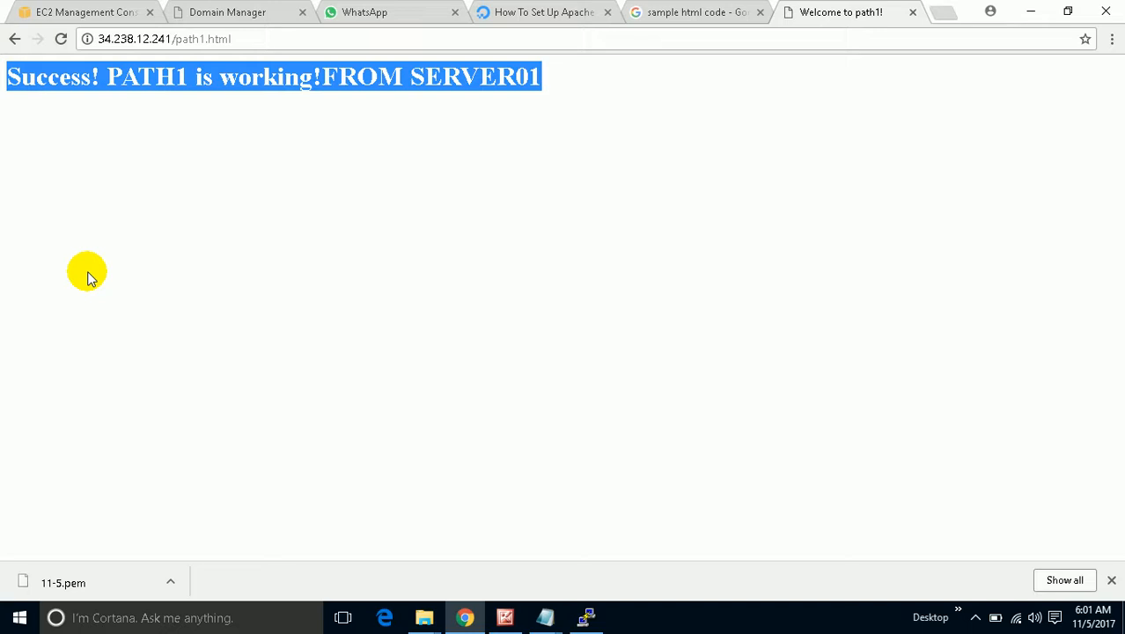
pyautogui.click(87, 278)
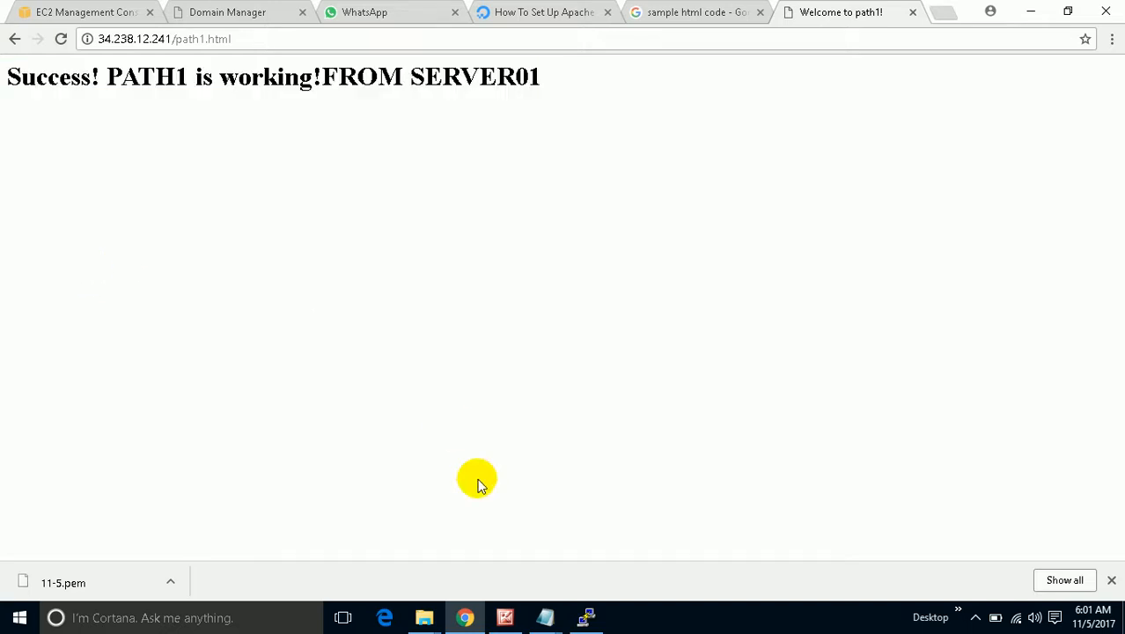
pyautogui.click(586, 620)
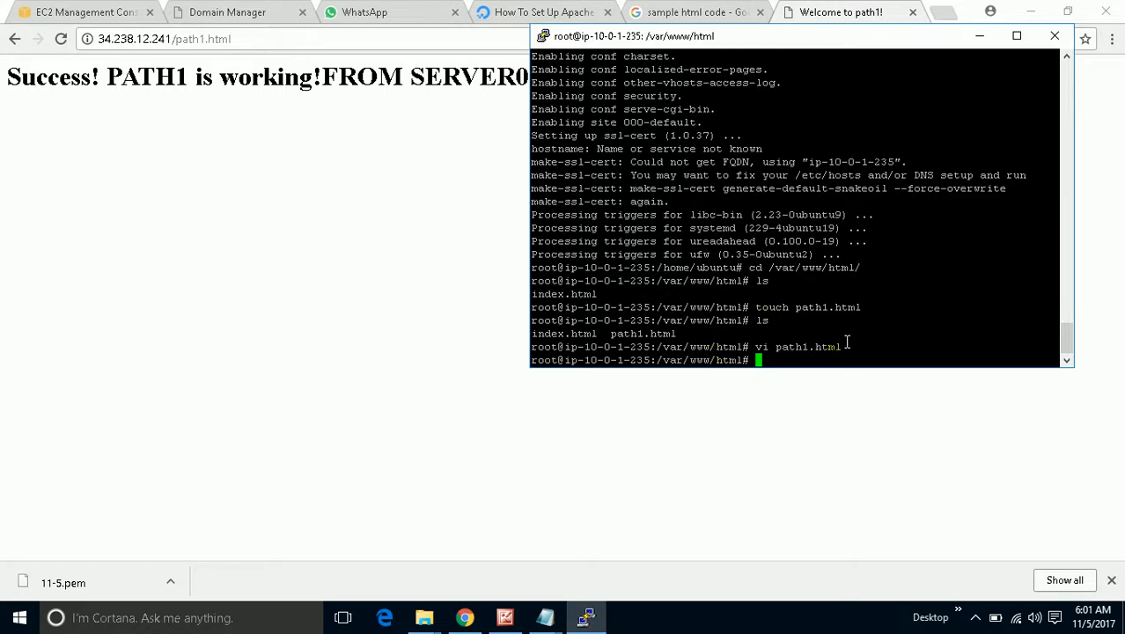
# Create an empty path2.html by changing the recalled touch path1.html command to path2.
pyautogui.press('Up')
pyautogui.press('Up')
pyautogui.press('Up')
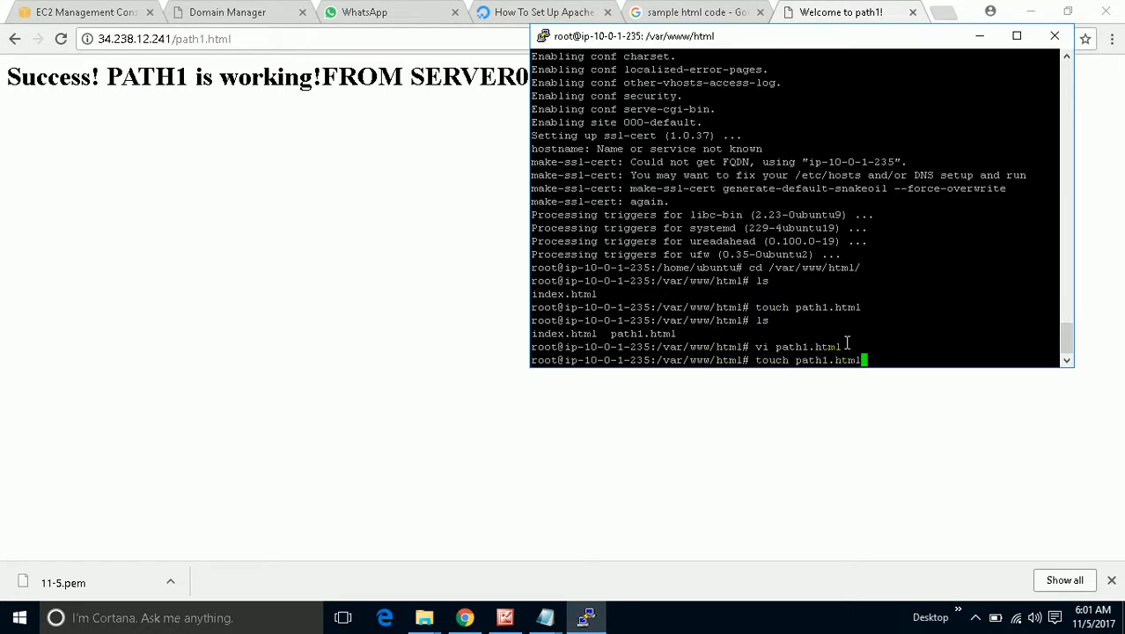
pyautogui.press('Left')
pyautogui.press('Left')
pyautogui.press('Left')
pyautogui.press('Left')
pyautogui.press('Left')
pyautogui.press('BackSpace')
pyautogui.write('2')
pyautogui.press('Return')
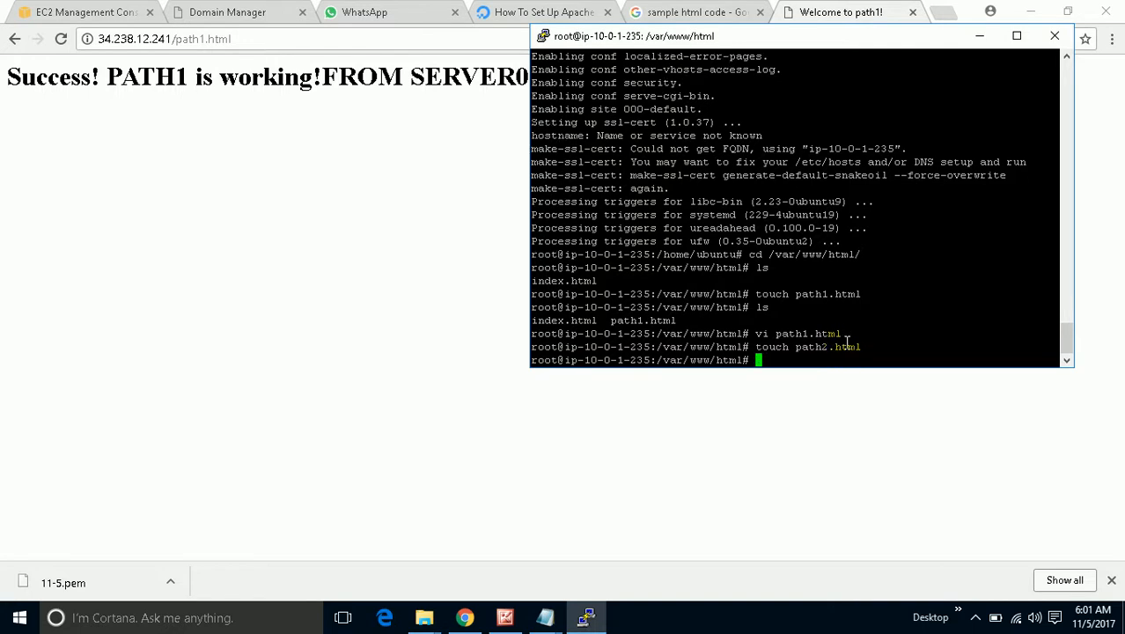
# Open path2.html in vi by editing the recalled vi path1.html command.
pyautogui.press('Up')
pyautogui.press('Up')
pyautogui.press('Left')
pyautogui.press('Left')
pyautogui.press('Left')
pyautogui.press('Left')
pyautogui.press('Left')
pyautogui.press('Left')
pyautogui.press('BackSpace')
pyautogui.write('2')
pyautogui.press('Return')
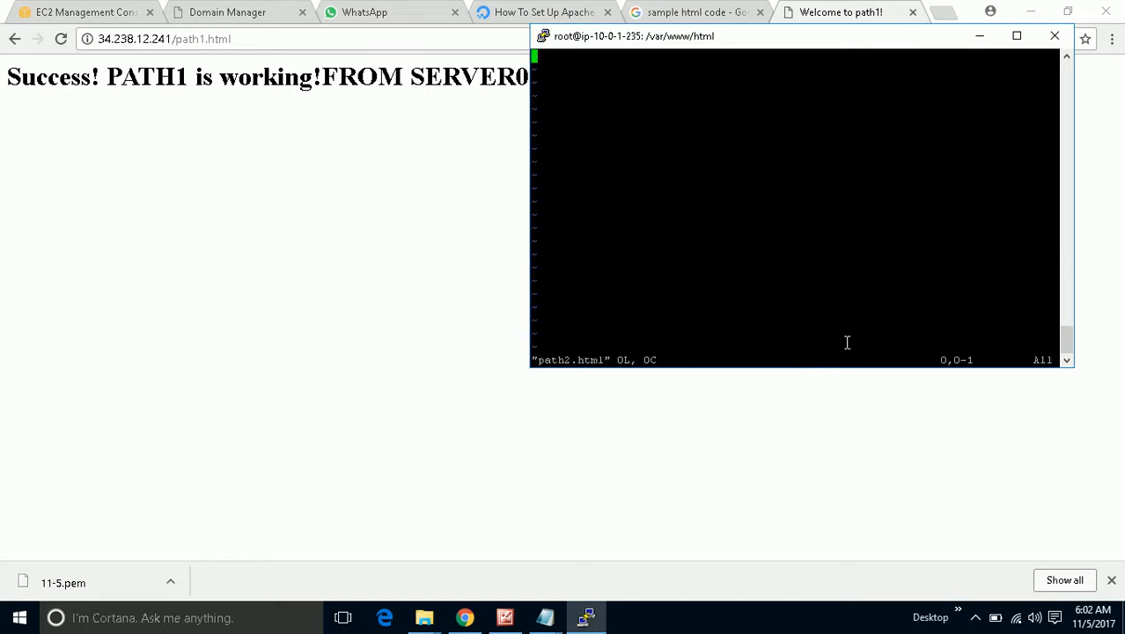
# Enter vi insert mode, then change PATH1 to PATH2 and path1 to path2 in the Notepad sample.
pyautogui.press('i')
pyautogui.click(545, 617)
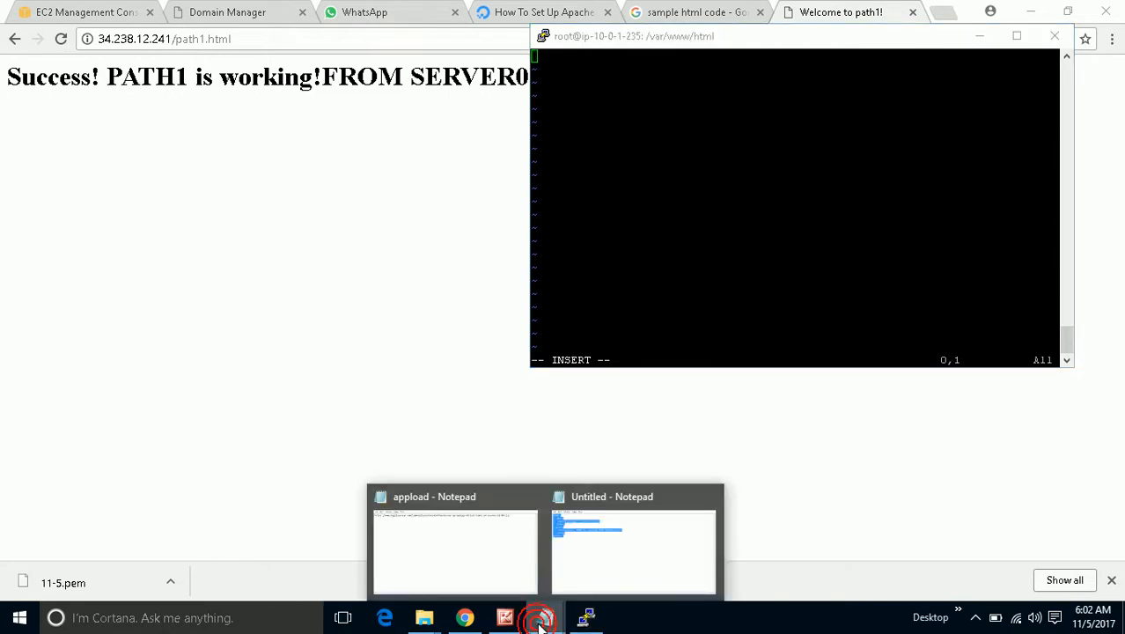
pyautogui.click(573, 583)
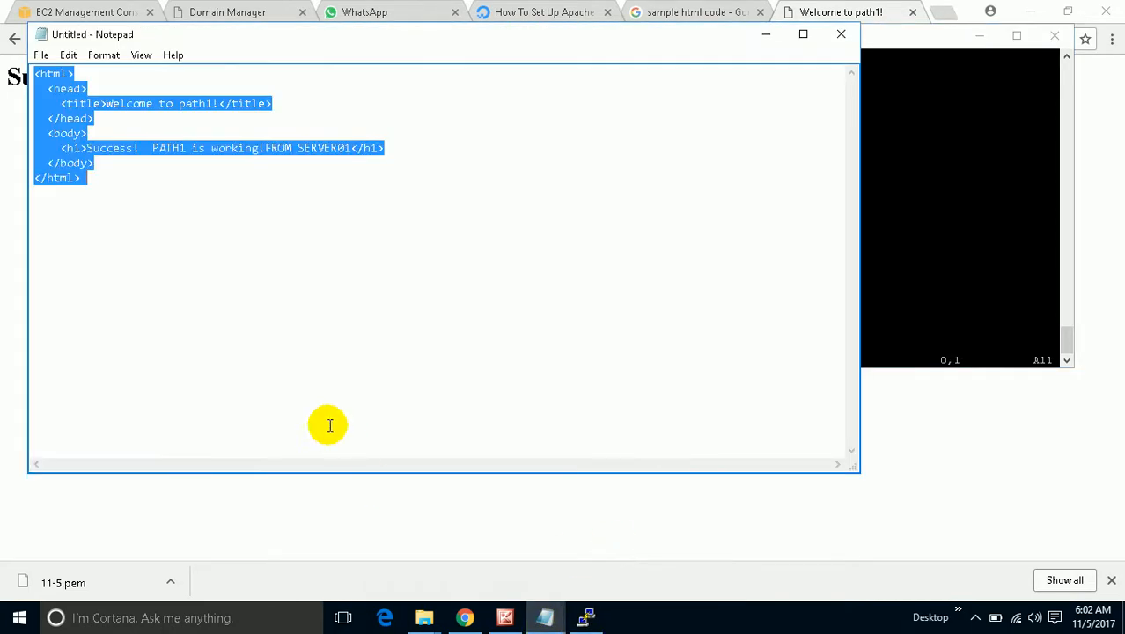
pyautogui.click(180, 149)
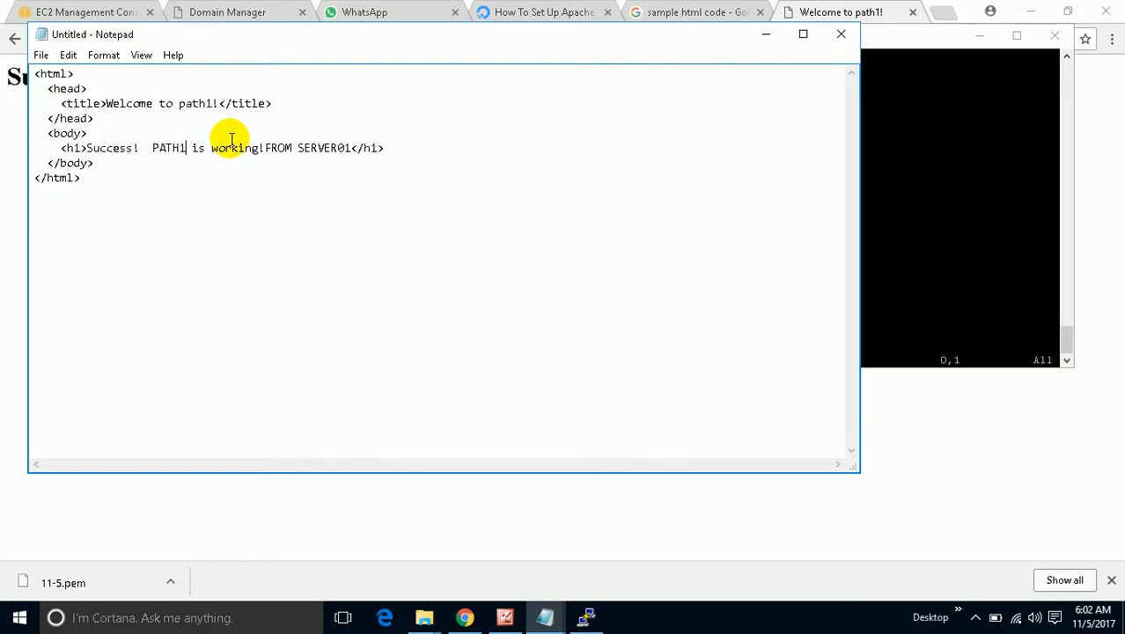
pyautogui.press('BackSpace')
pyautogui.write('2')
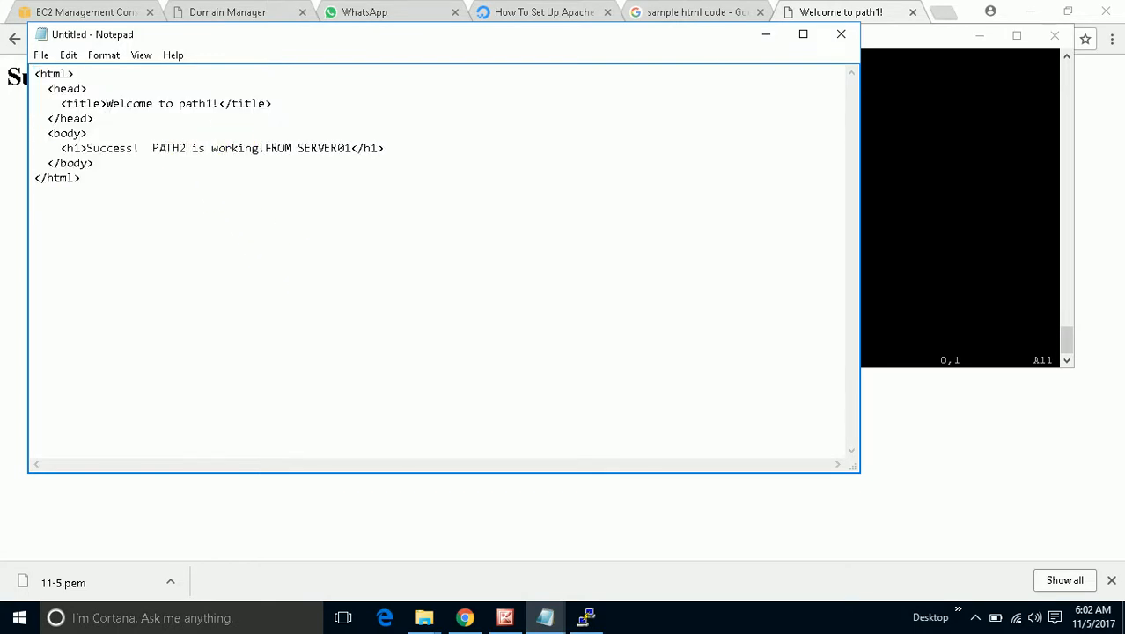
pyautogui.click(214, 105)
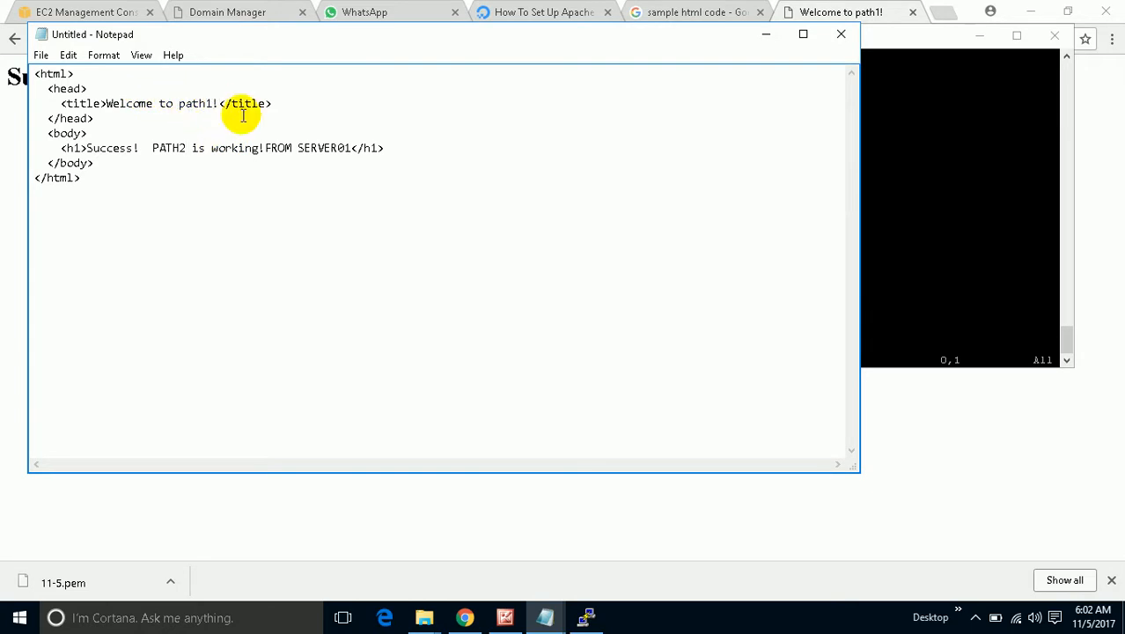
pyautogui.press('BackSpace')
pyautogui.write('2')
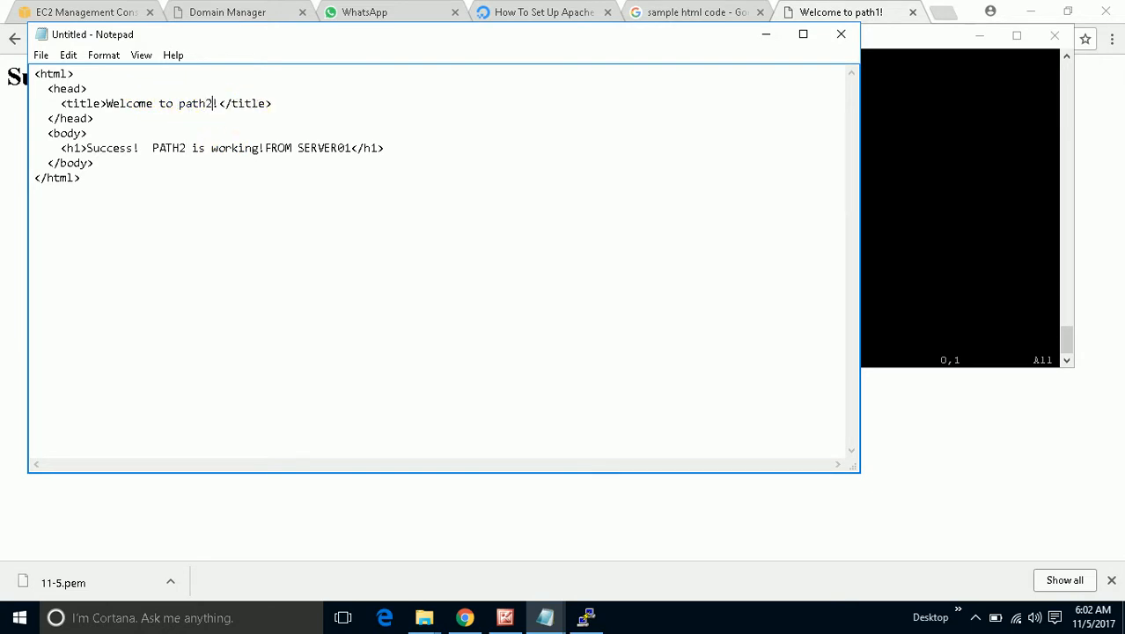
# Select and copy the edited HTML markup in Notepad.
pyautogui.click(81, 194)
pyautogui.moveTo(80, 194); pyautogui.dragTo(88, 185)
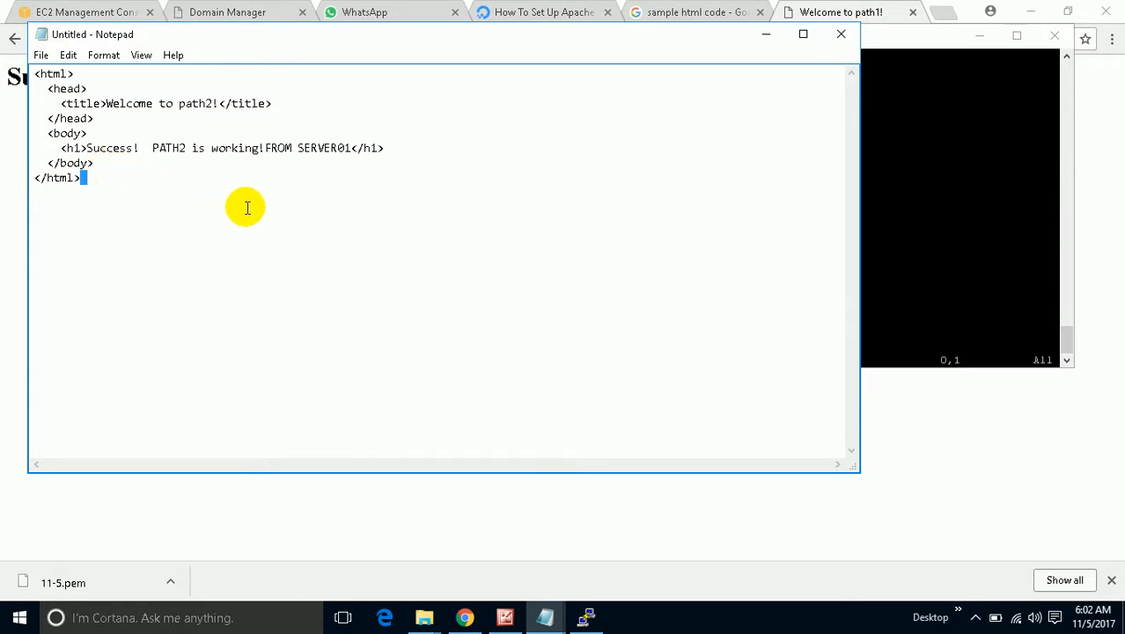
pyautogui.click(349, 148)
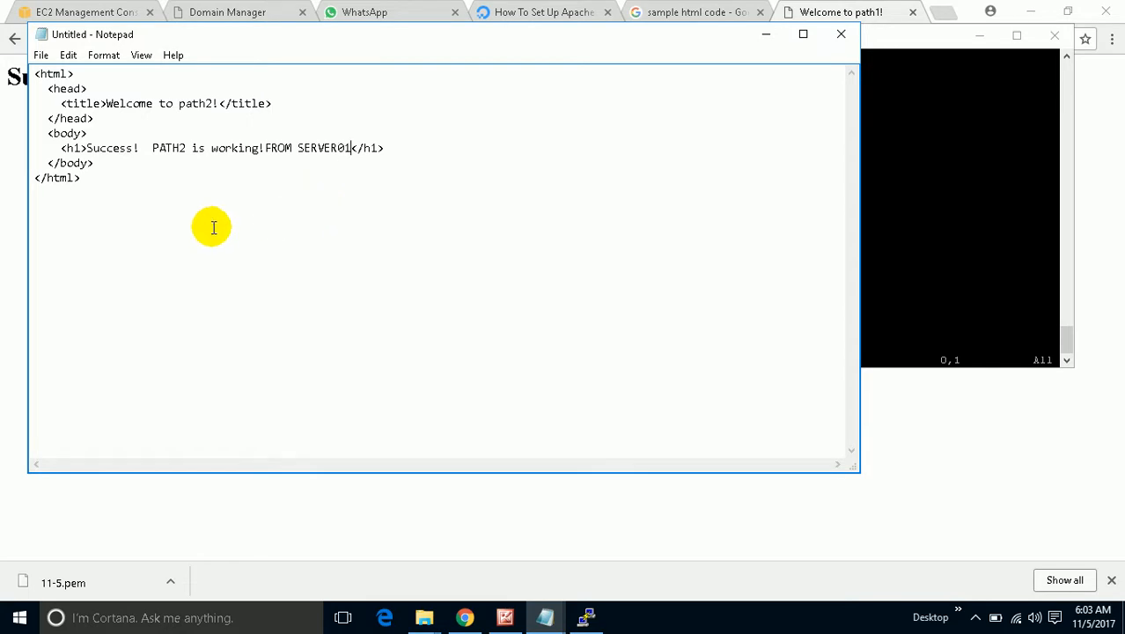
pyautogui.moveTo(86, 179); pyautogui.dragTo(36, 72)
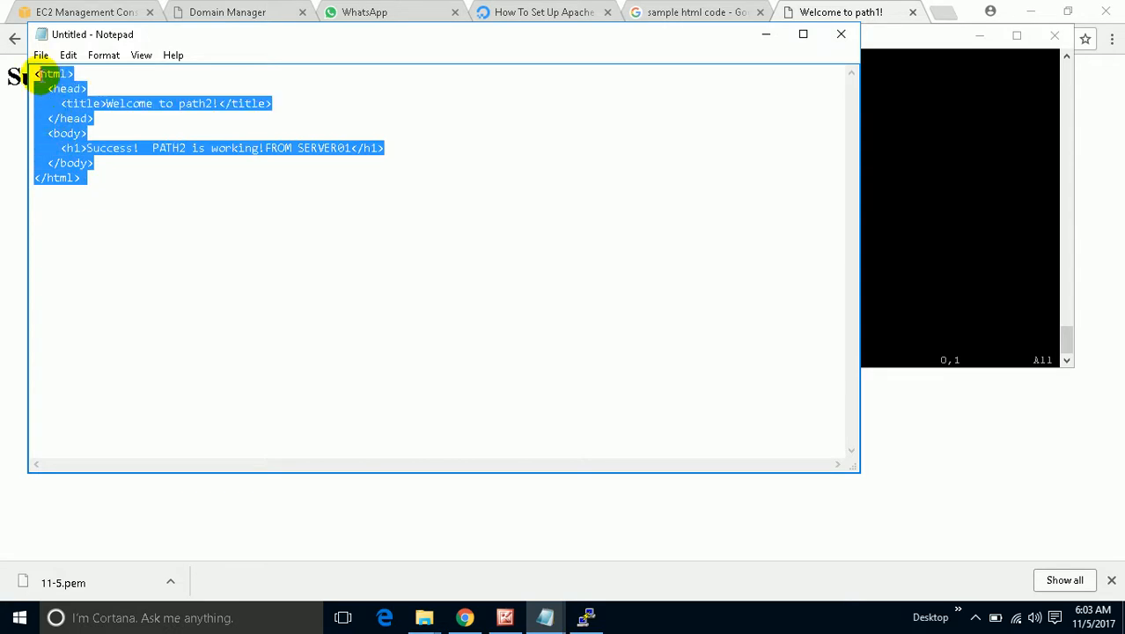
pyautogui.rightClick(35, 76)
pyautogui.click(71, 127)
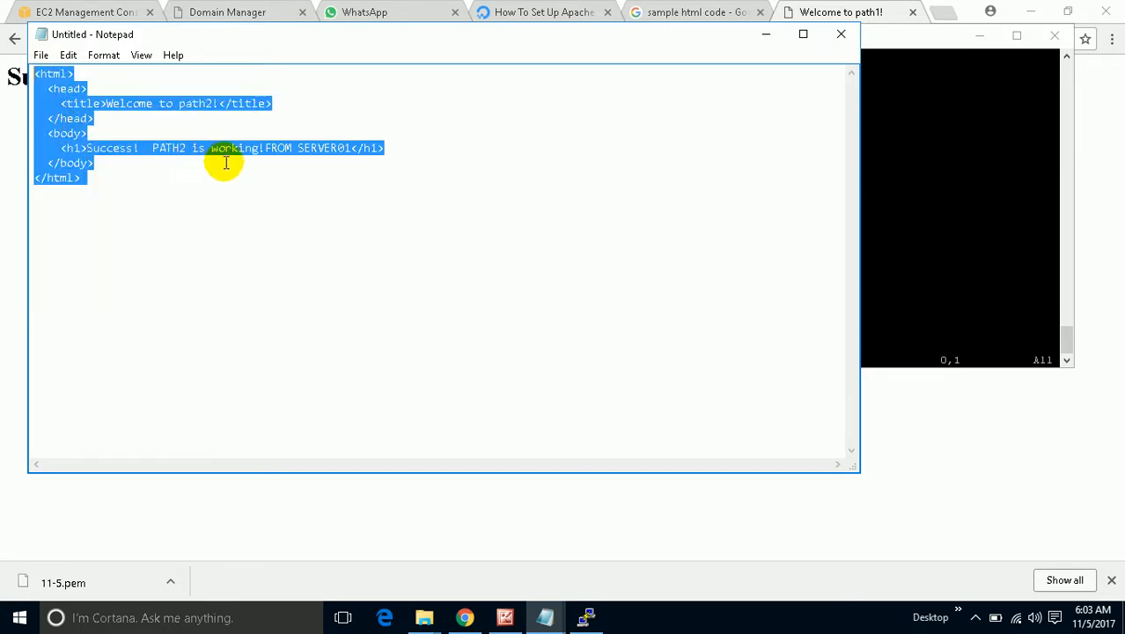
# Paste the markup into path2.html in vi and save it with :wq!
pyautogui.click(763, 35)
pyautogui.rightClick(606, 120)
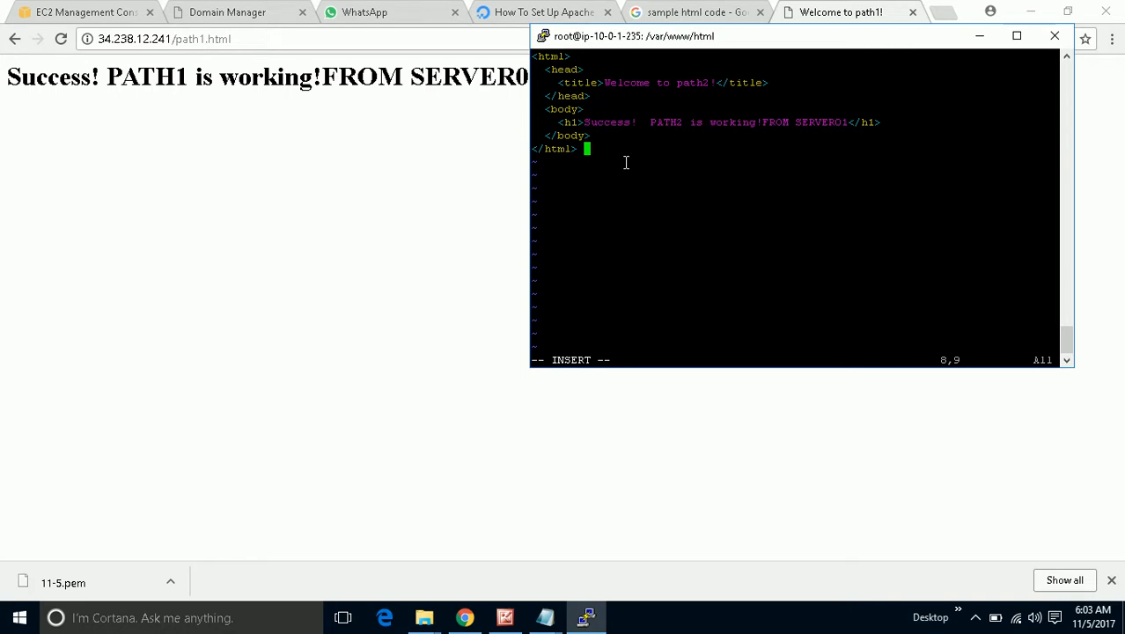
pyautogui.press('Escape')
pyautogui.hotkey('shift', ':')
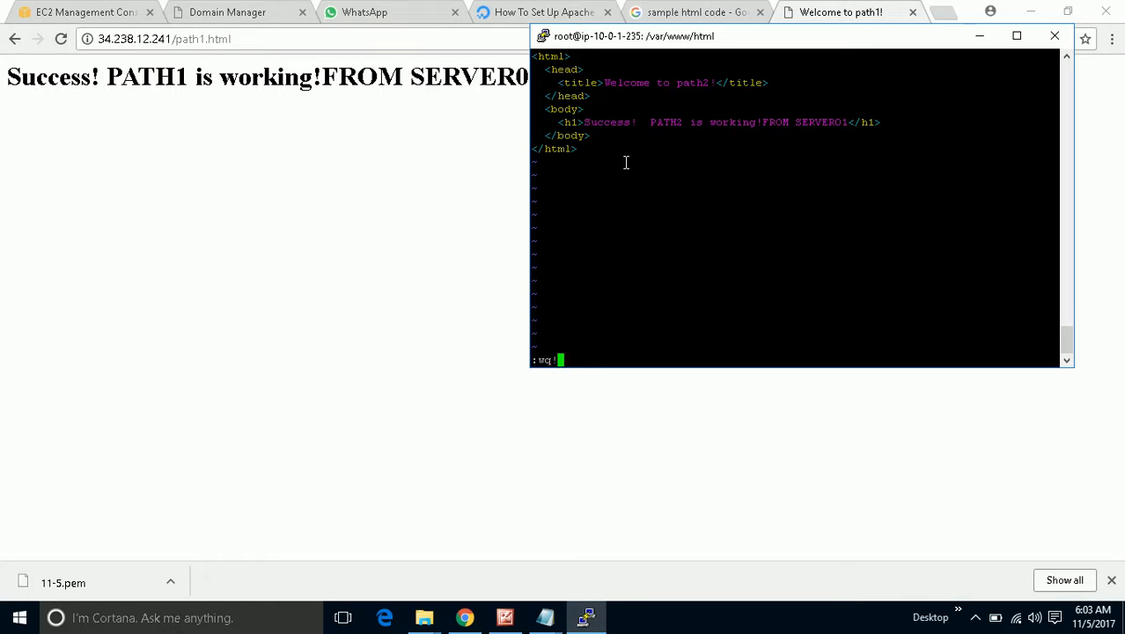
pyautogui.press('Return')
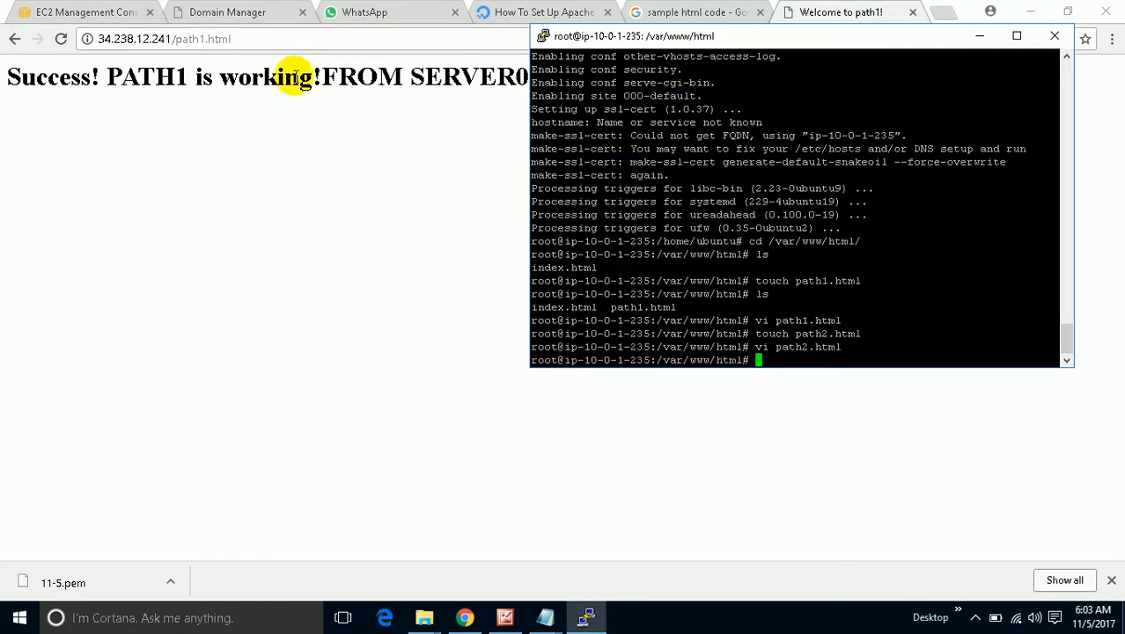
pyautogui.click(192, 39)
pyautogui.click(195, 41)
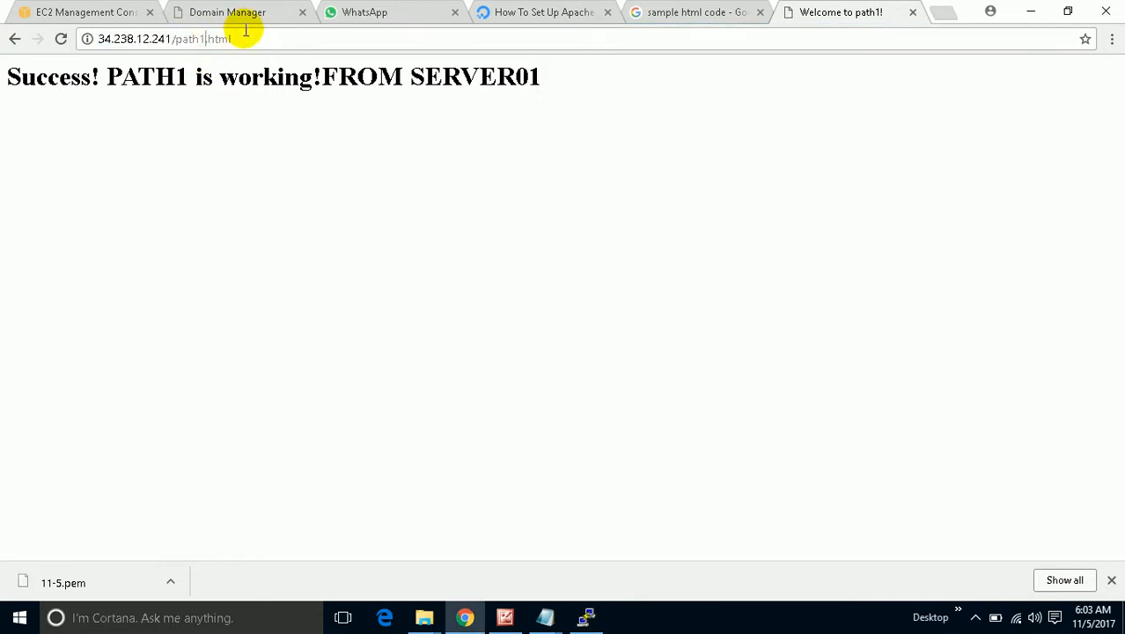
# Load 34.238.12.241/path2.html, check its PATH2 heading, then return to the EC2 instances tab.
pyautogui.press('BackSpace')
pyautogui.write('2')
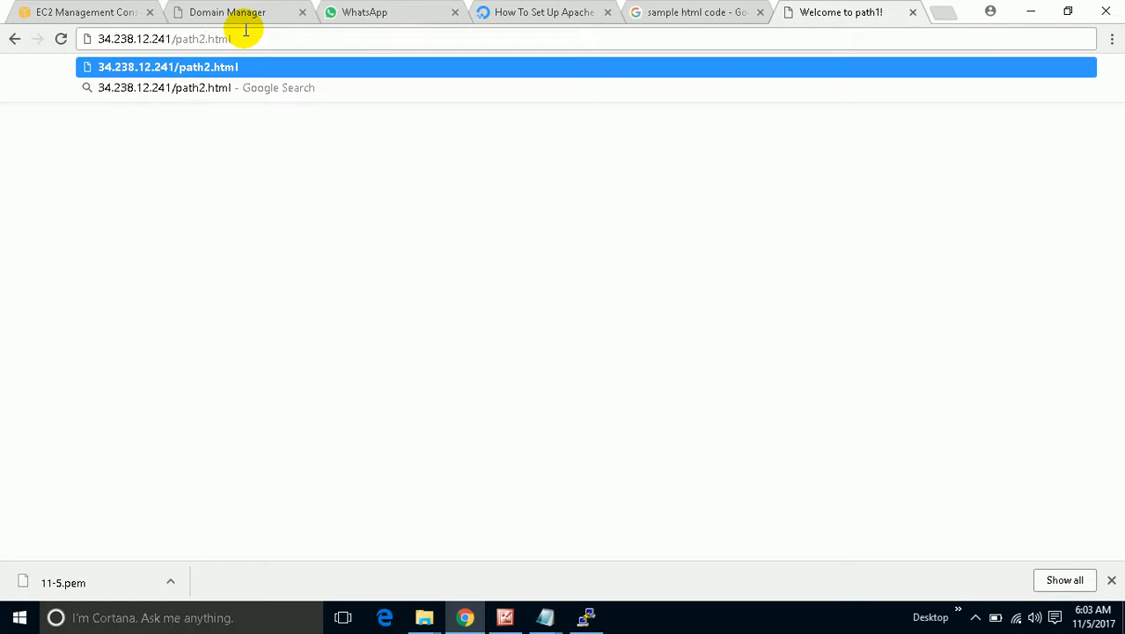
pyautogui.press('Return')
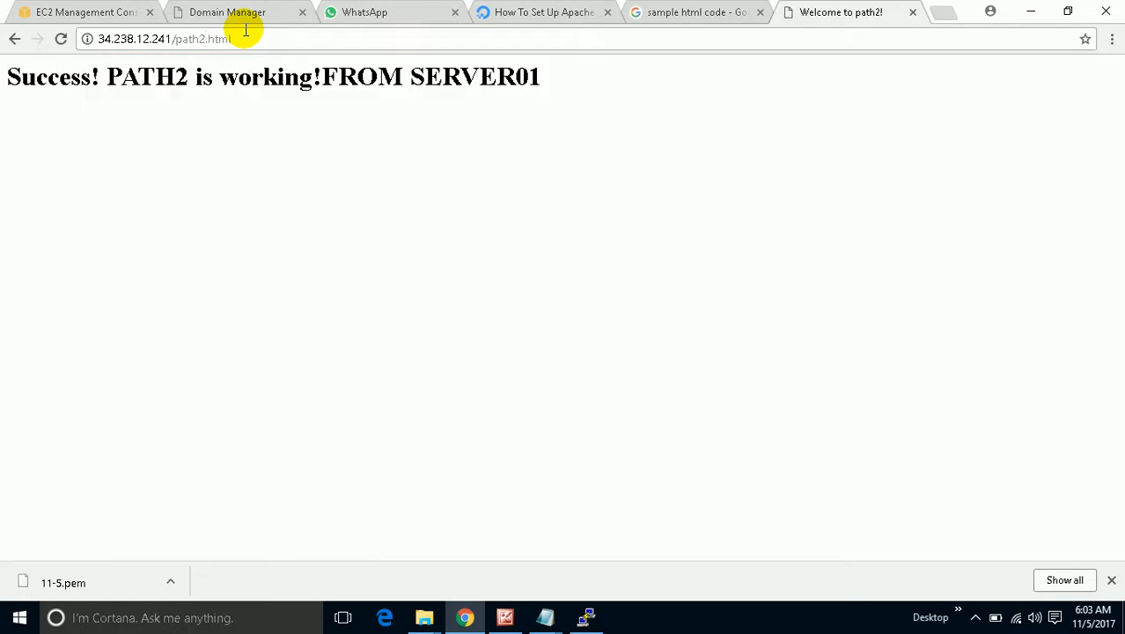
pyautogui.moveTo(196, 75); pyautogui.dragTo(155, 77)
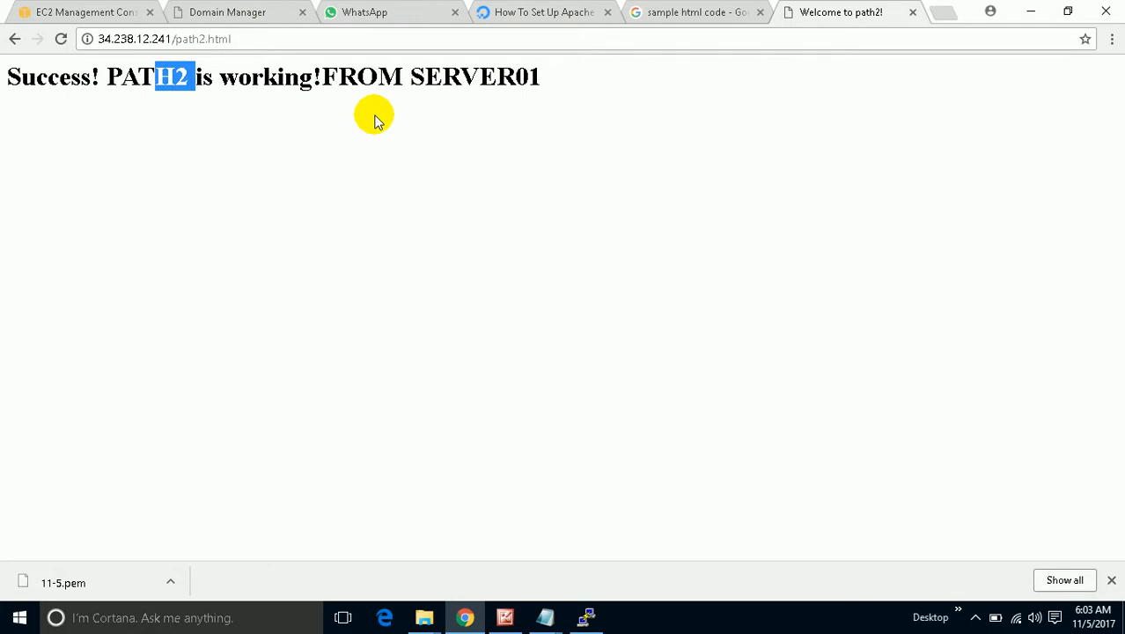
pyautogui.click(112, 12)
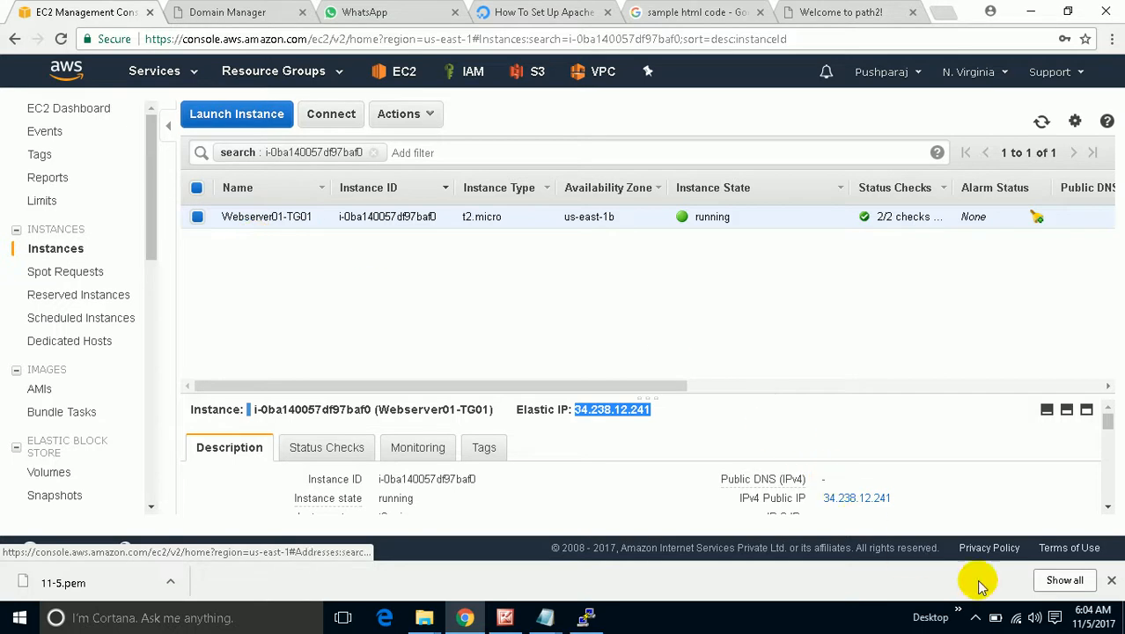
# Glance over the untitled Notepad HTML draft and minimize it.
pyautogui.click(958, 617)
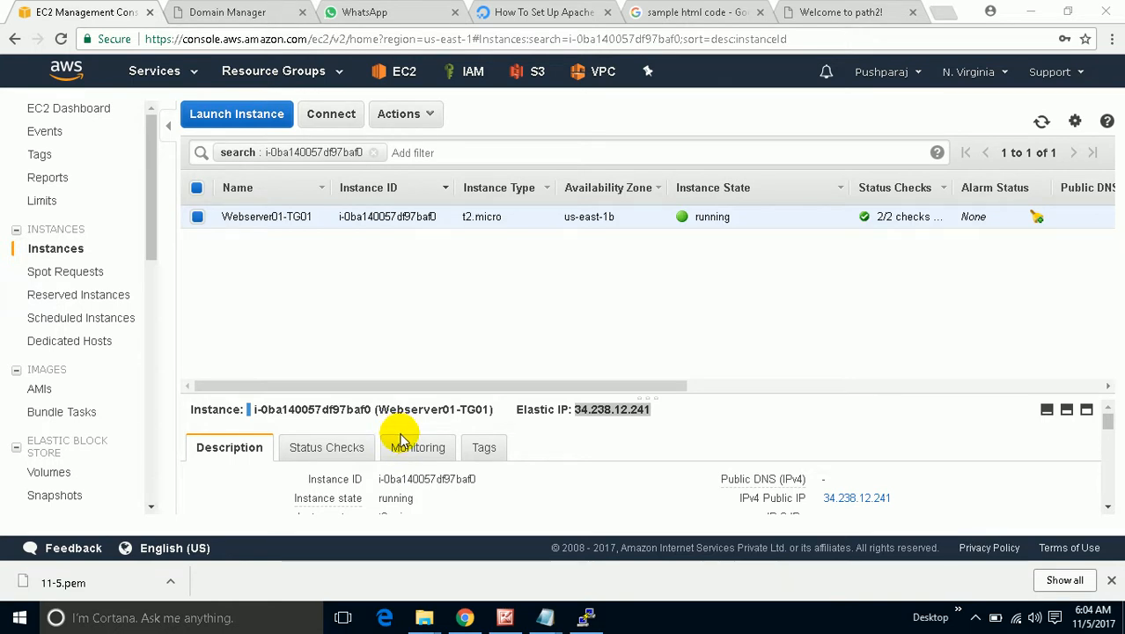
pyautogui.click(545, 617)
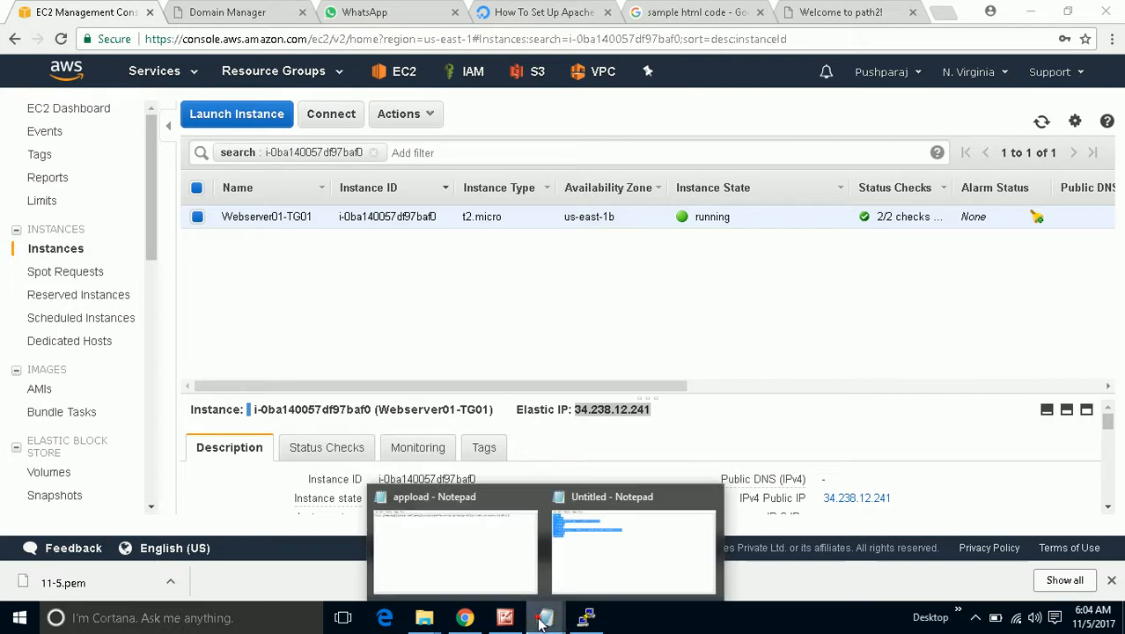
pyautogui.click(616, 539)
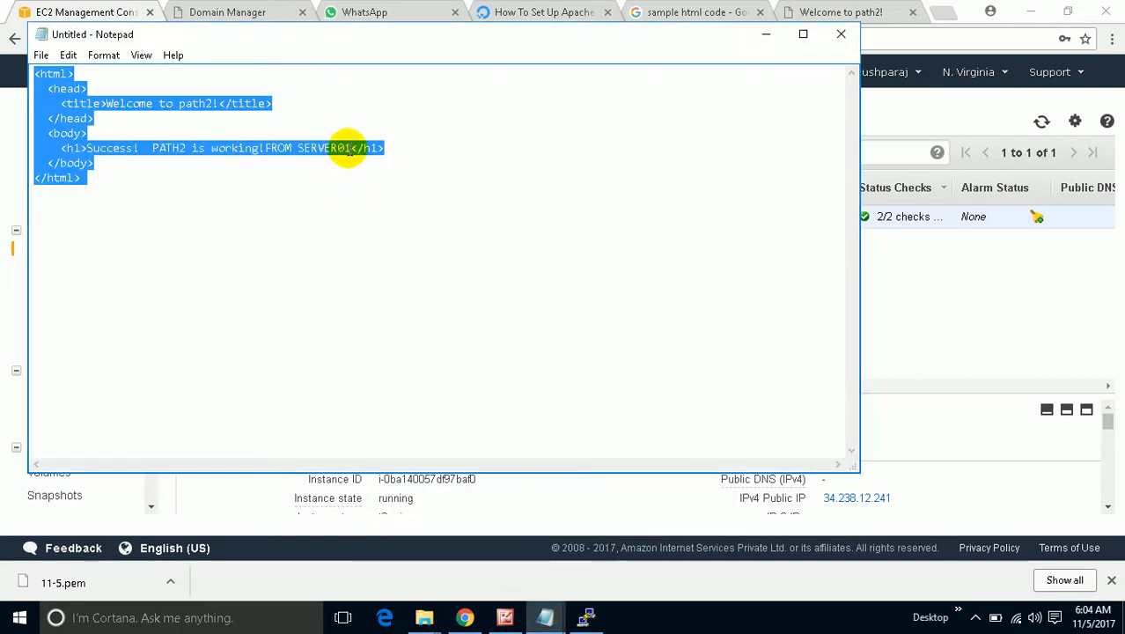
pyautogui.click(347, 148)
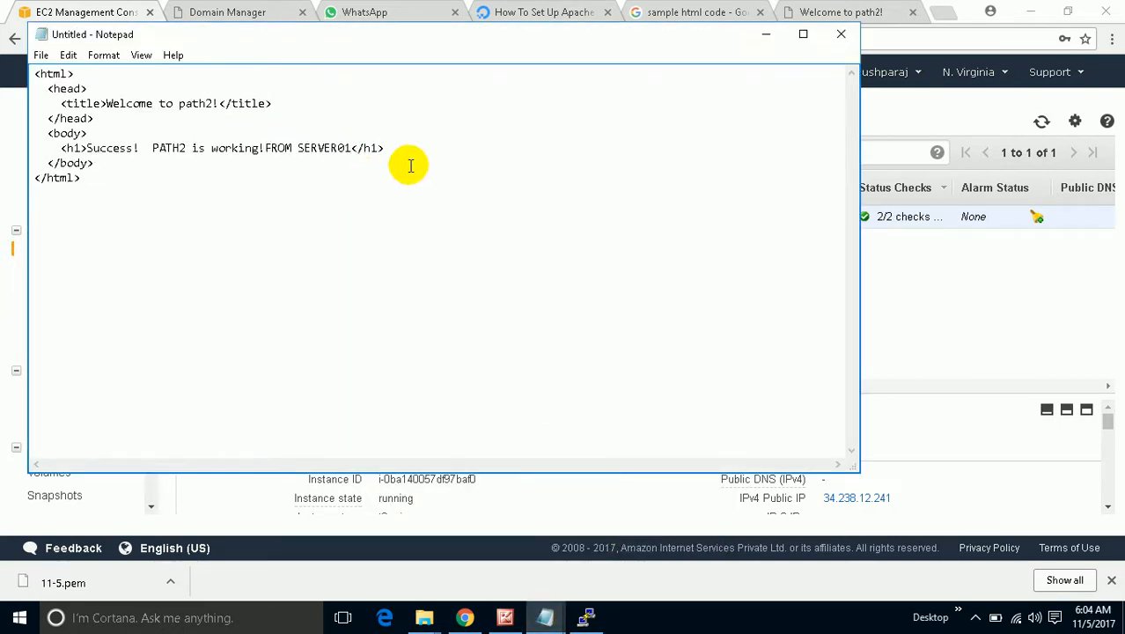
pyautogui.click(765, 34)
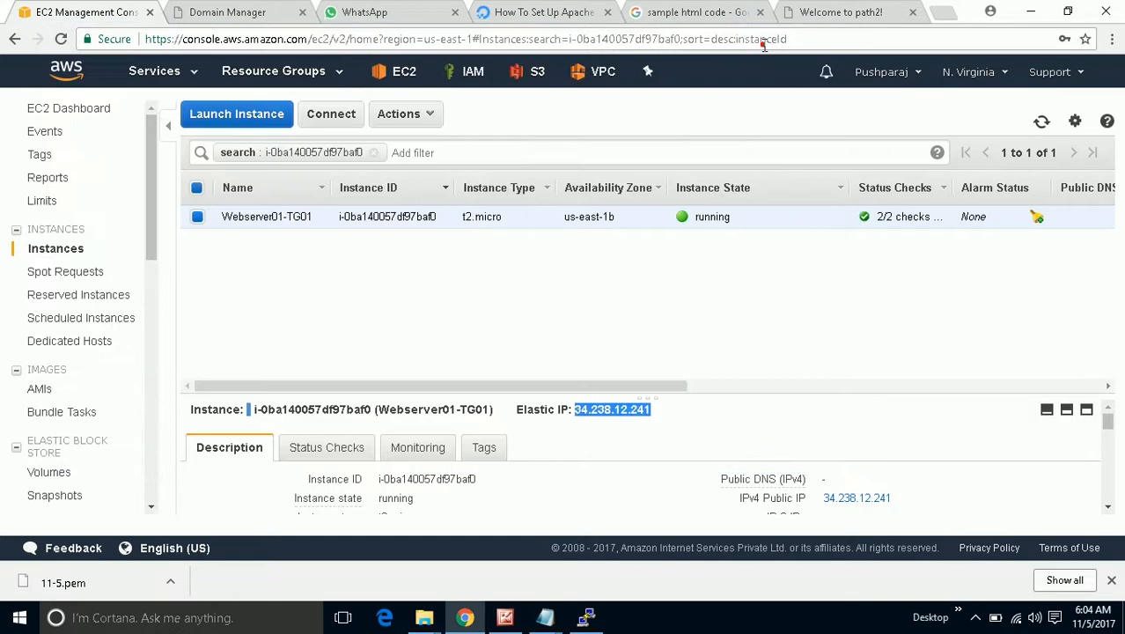
# Open the screen recorder's controls from the hidden notification area icons.
pyautogui.click(959, 617)
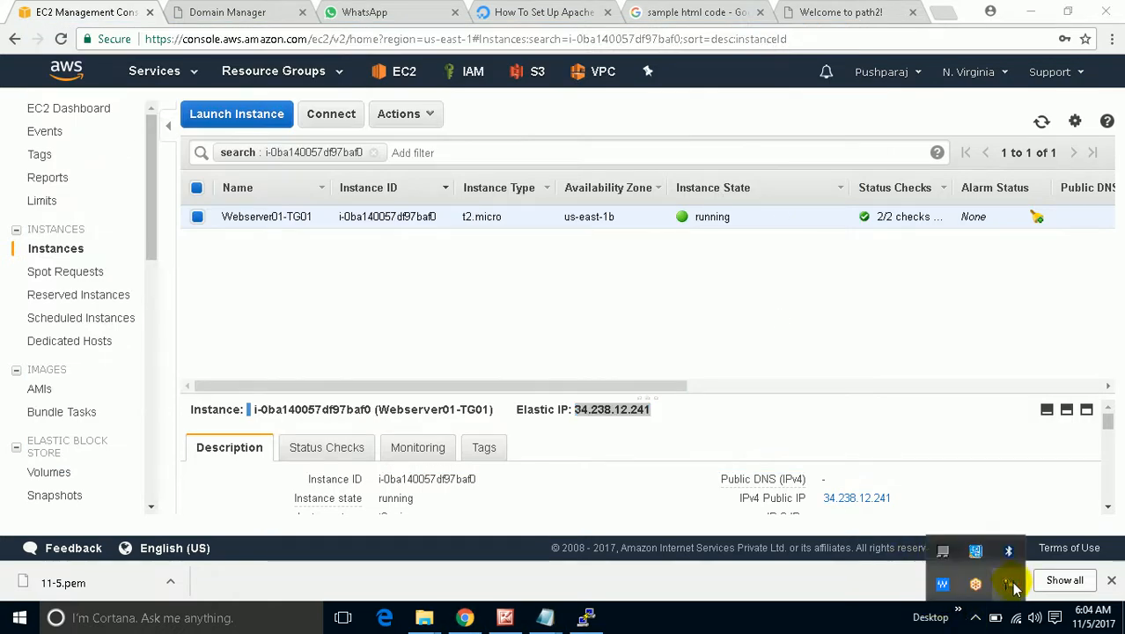
pyautogui.click(1008, 585)
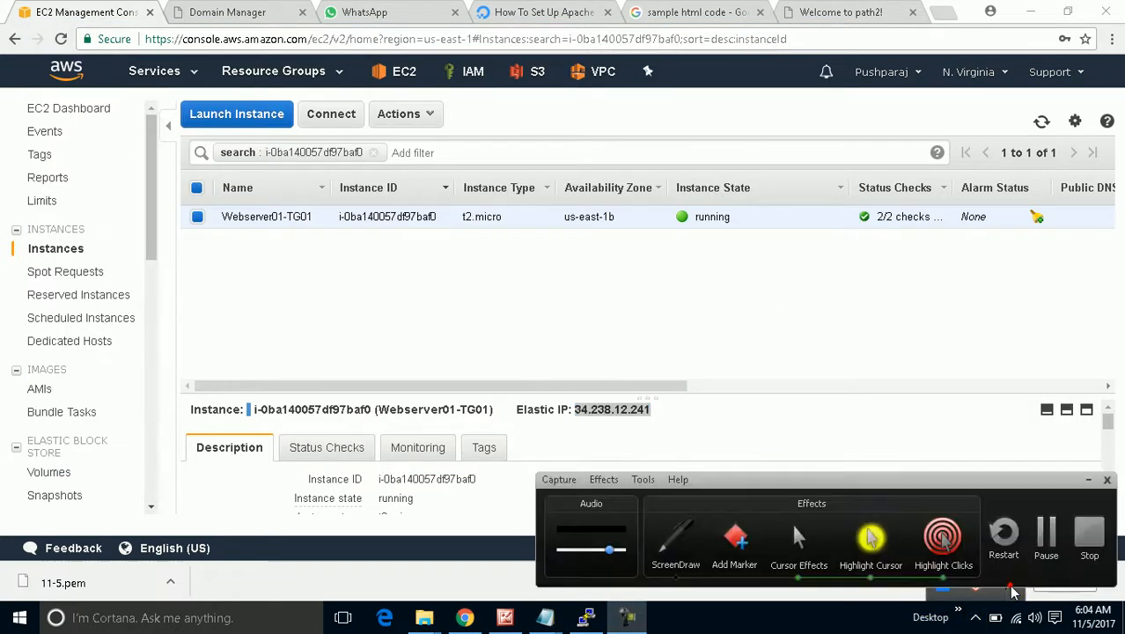
pyautogui.click(1046, 537)
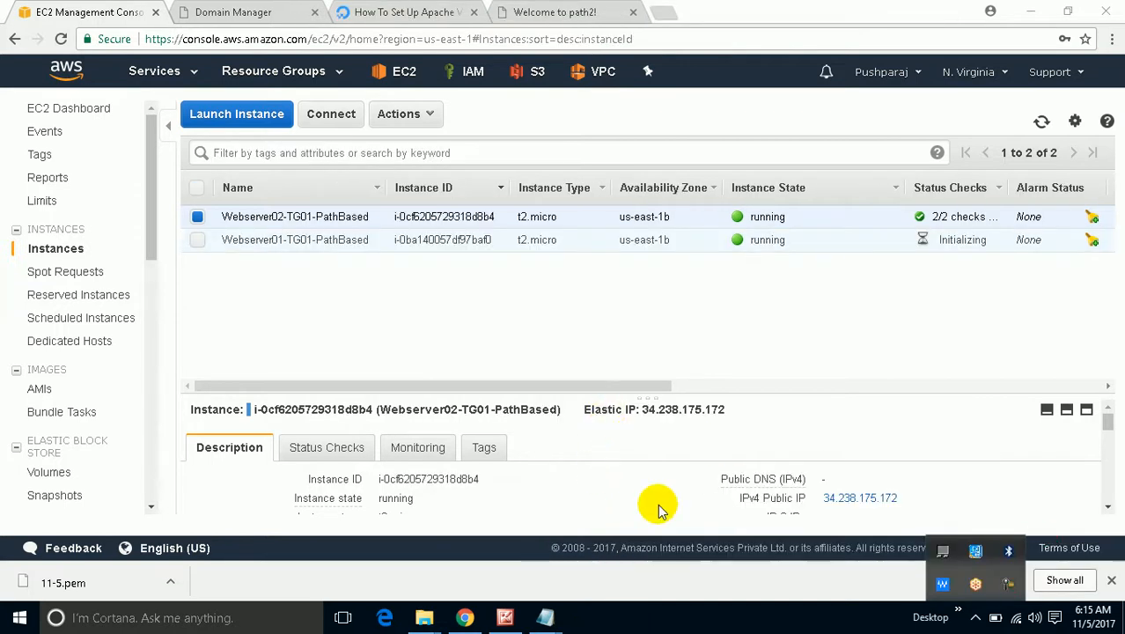
# Select Webserver02's Elastic IP 34.238.175.172 in the instance details header and copy it.
pyautogui.click(451, 257)
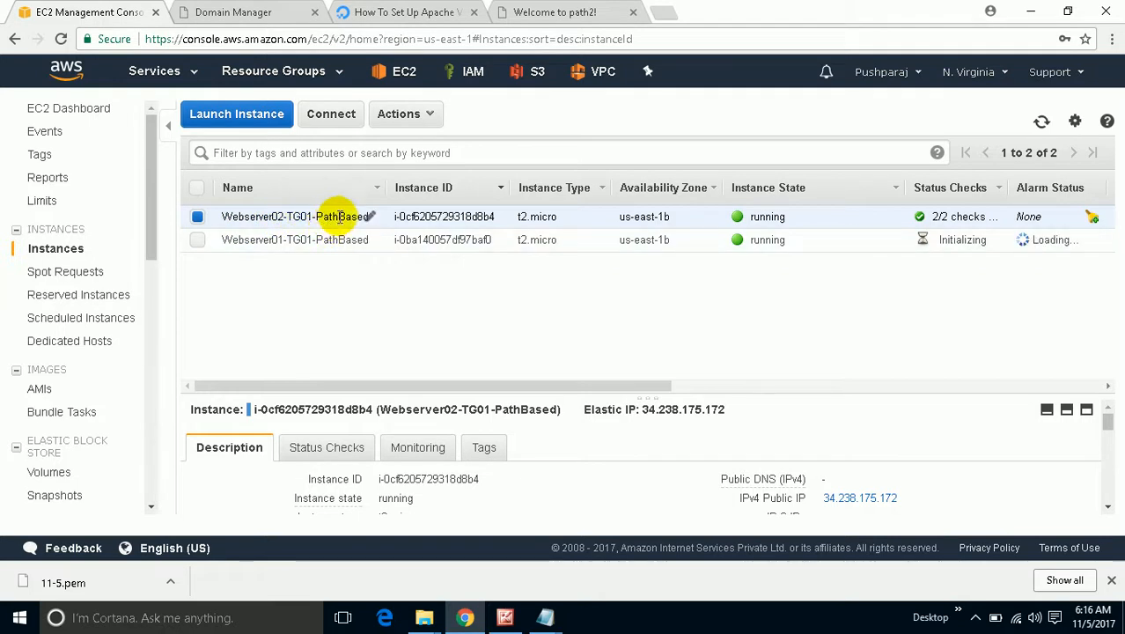
pyautogui.moveTo(733, 409); pyautogui.dragTo(656, 409)
pyautogui.rightClick(652, 410)
pyautogui.click(646, 409)
pyautogui.doubleClick(646, 409)
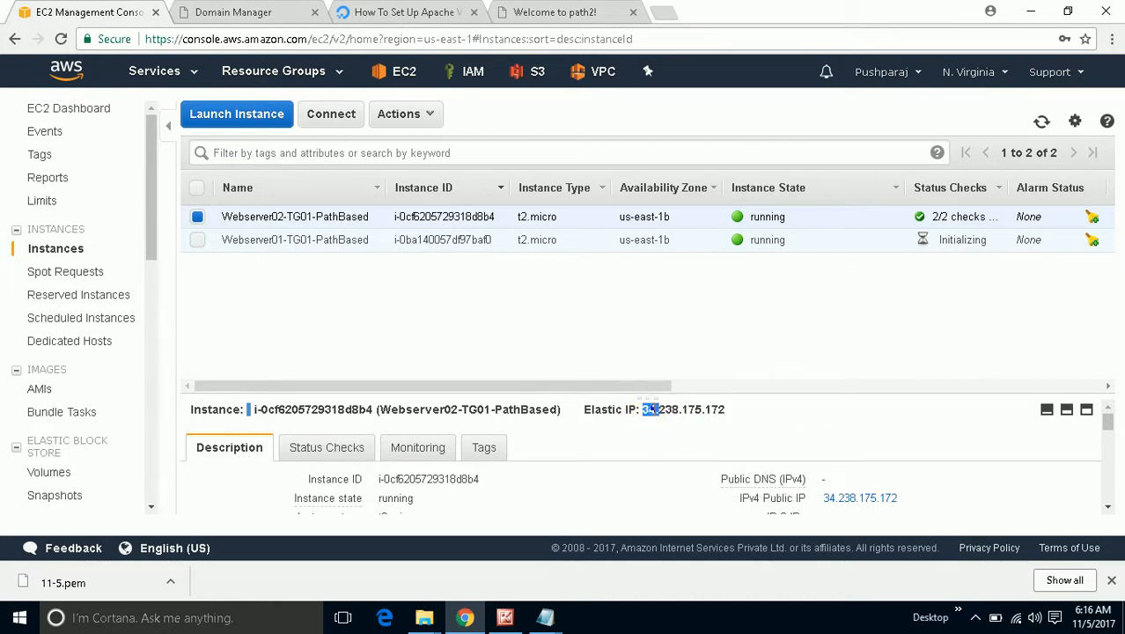
pyautogui.tripleClick(653, 410)
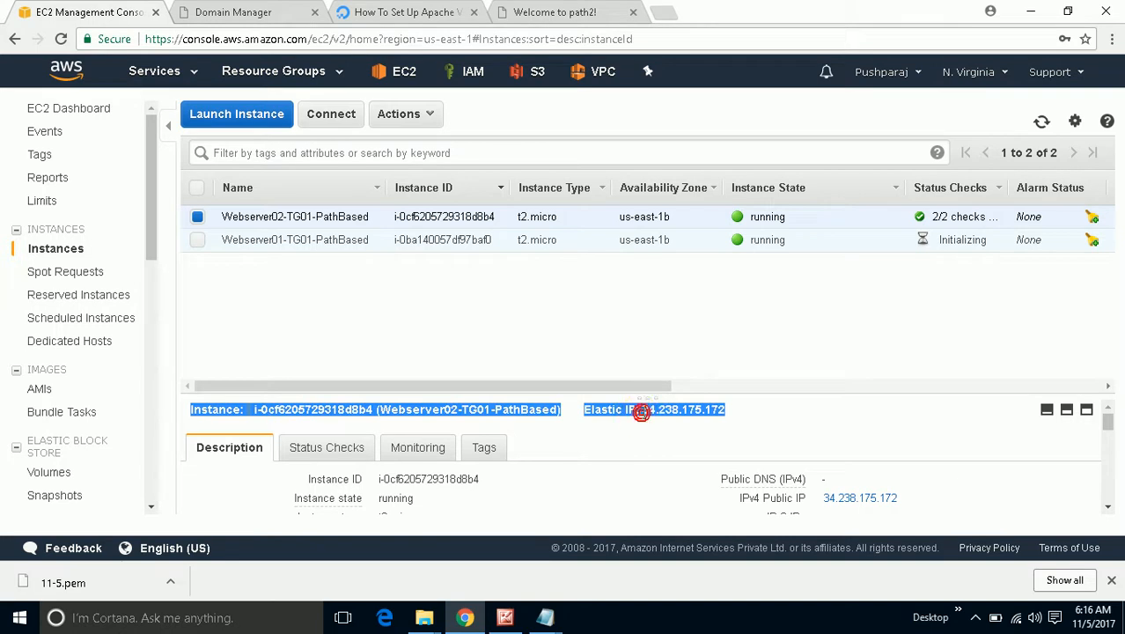
pyautogui.click(721, 426)
pyautogui.moveTo(725, 411); pyautogui.dragTo(642, 410)
pyautogui.rightClick(650, 413)
pyautogui.click(661, 419)
# Launch PuTTY and paste 34.238.175.172 as the host name.
pyautogui.click(1121, 616)
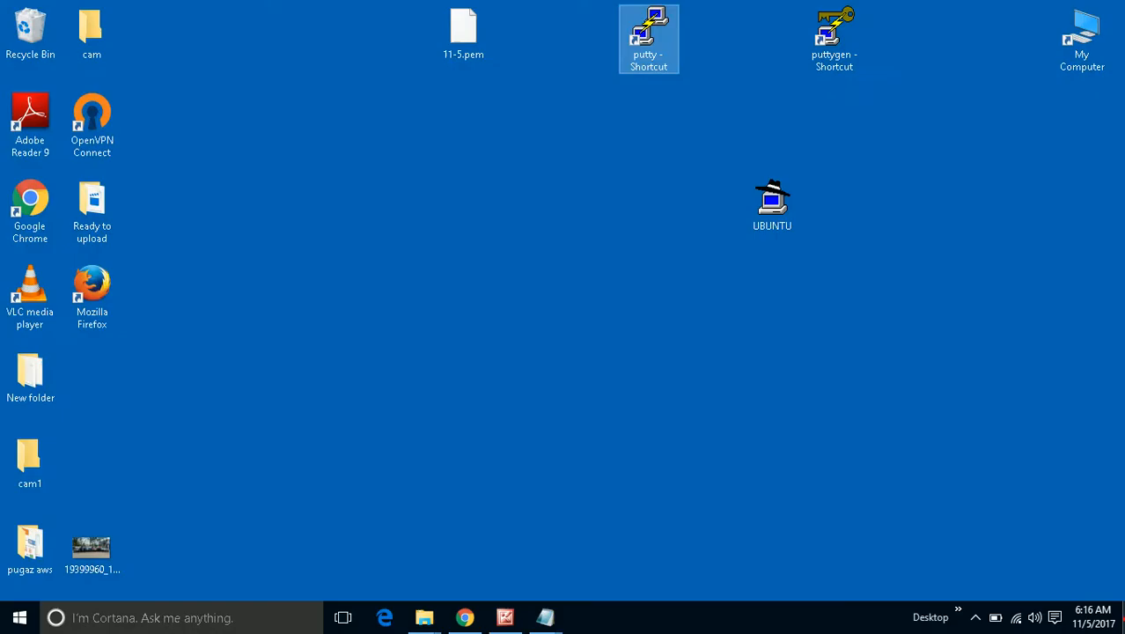
pyautogui.doubleClick(649, 40)
pyautogui.rightClick(583, 231)
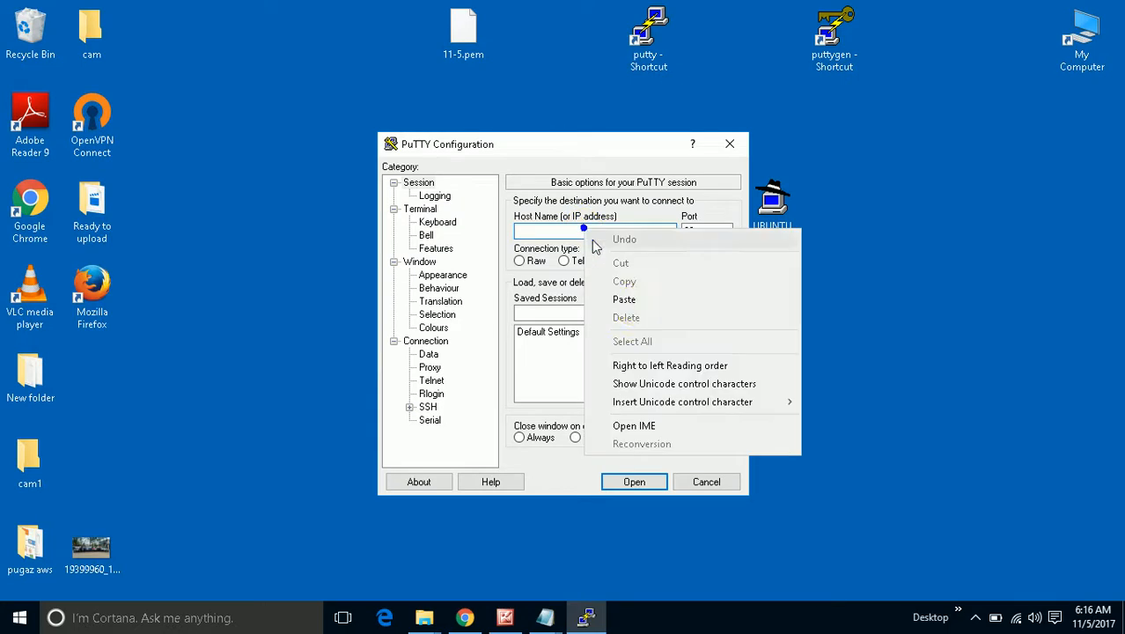
pyautogui.click(633, 301)
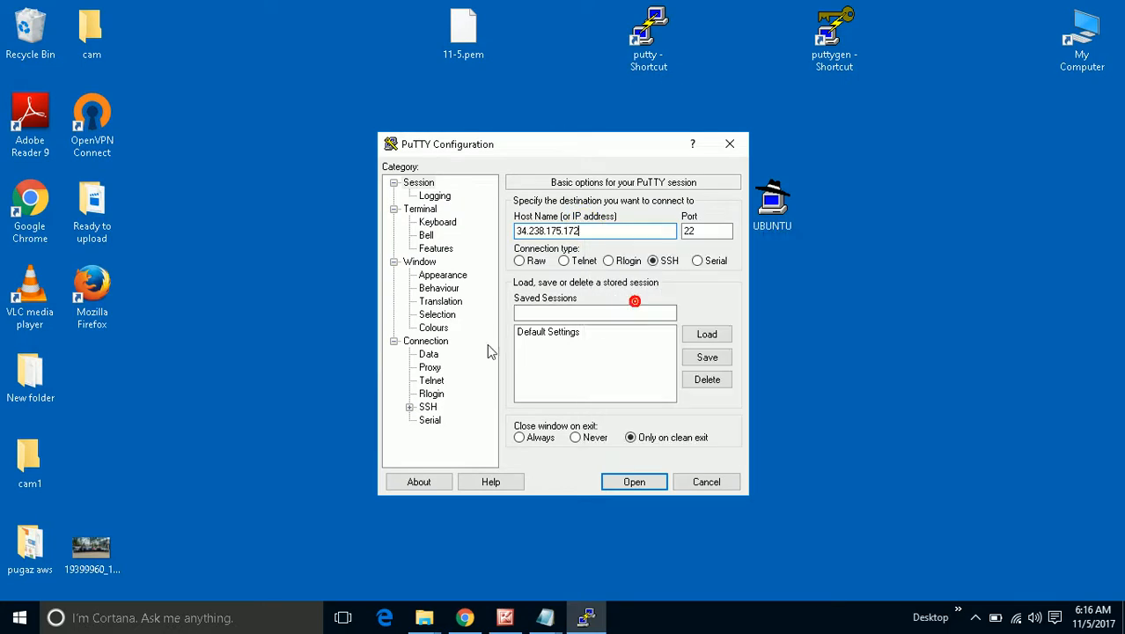
# Load the UBUNTU private key under SSH Auth, connect, and accept the server's host key.
pyautogui.click(409, 406)
pyautogui.click(443, 394)
pyautogui.click(706, 370)
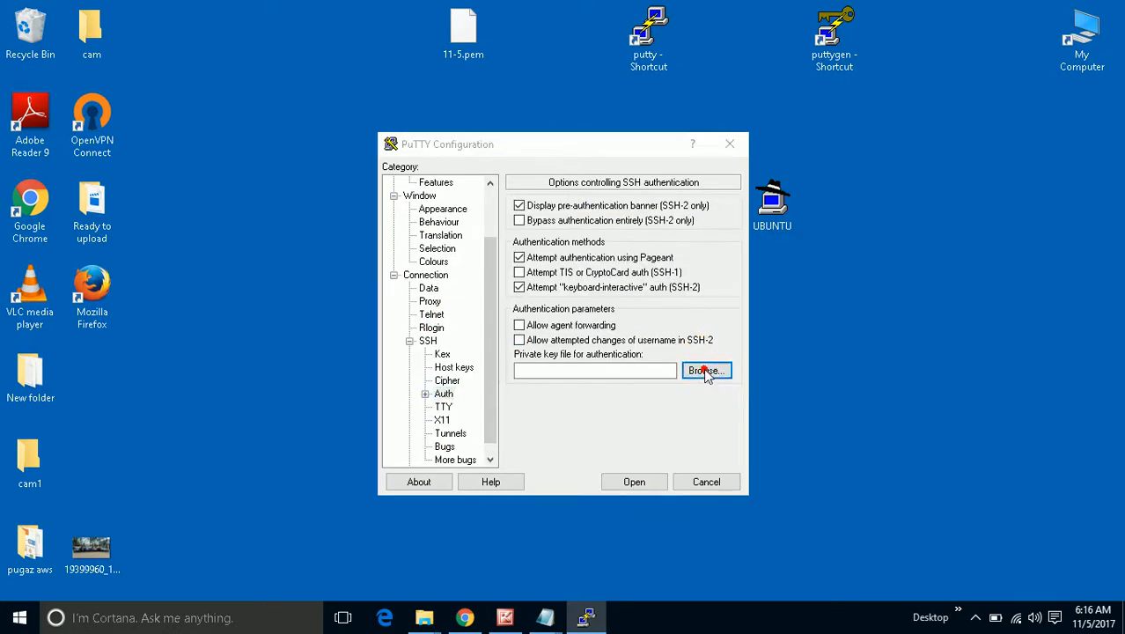
pyautogui.click(742, 380)
pyautogui.click(795, 526)
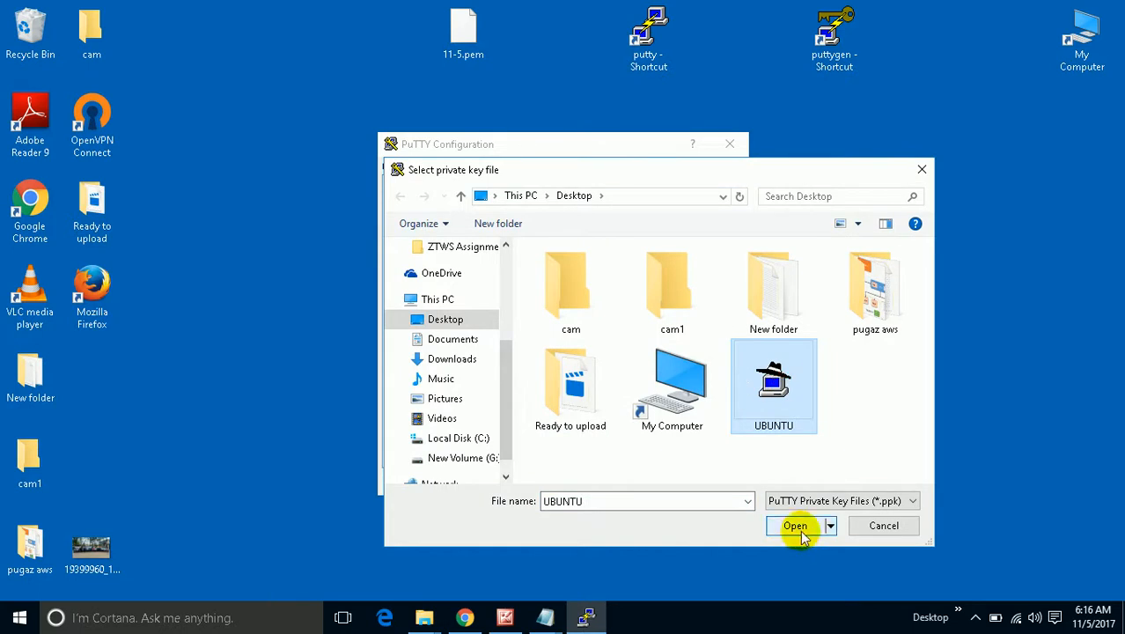
pyautogui.click(647, 473)
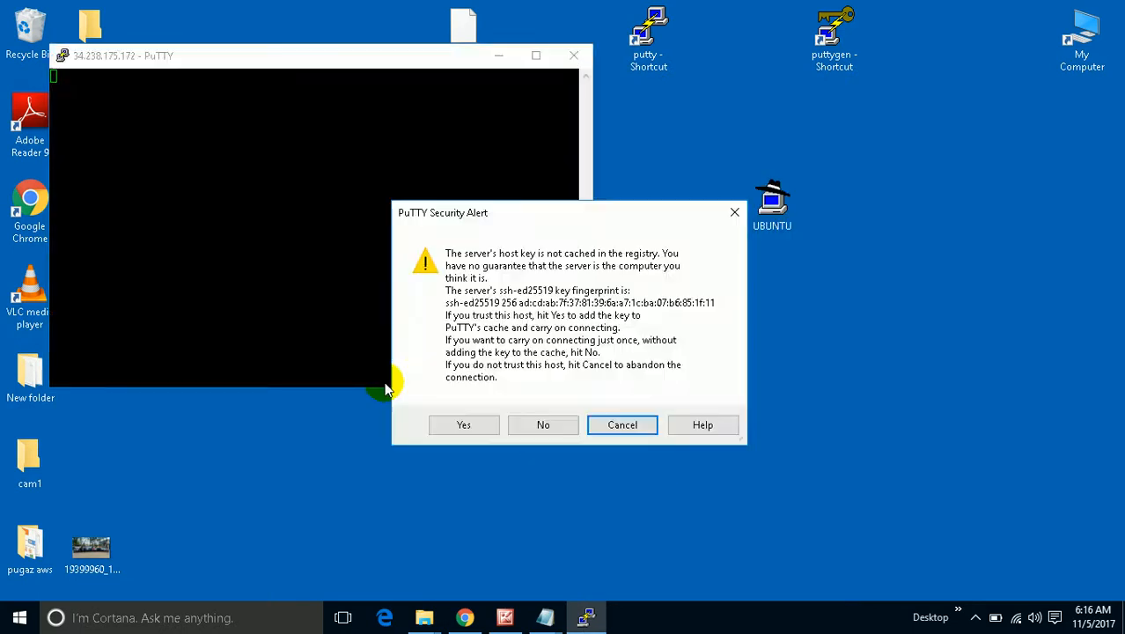
pyautogui.click(463, 422)
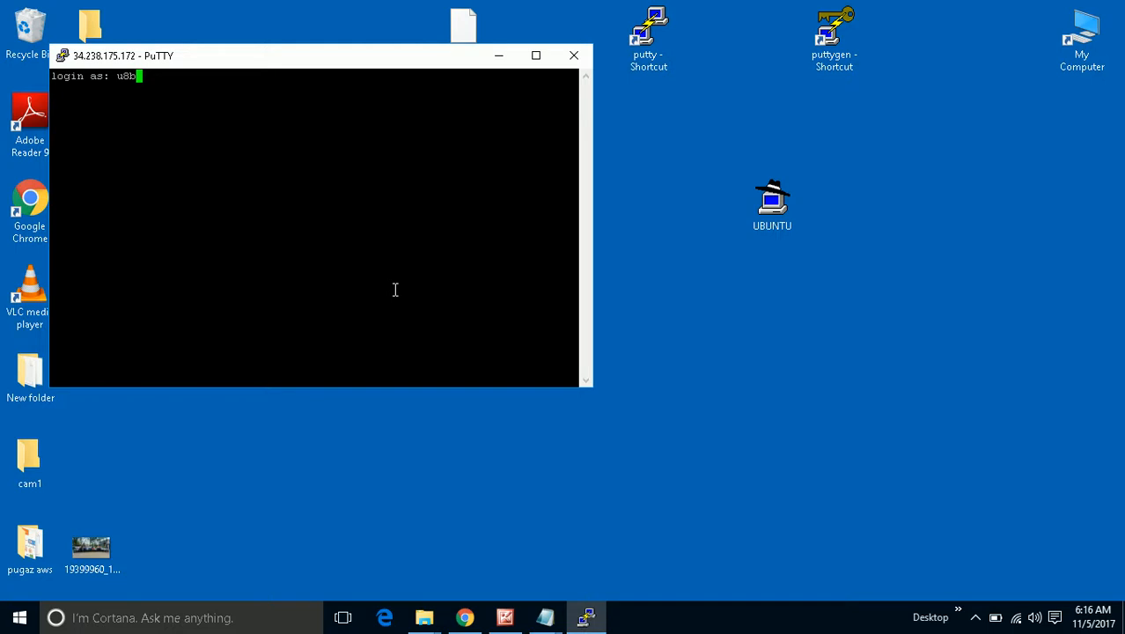
# Log in to the second server as ubuntu.
pyautogui.press('BackSpace')
pyautogui.press('BackSpace')
pyautogui.write('bun')
pyautogui.press('Return')
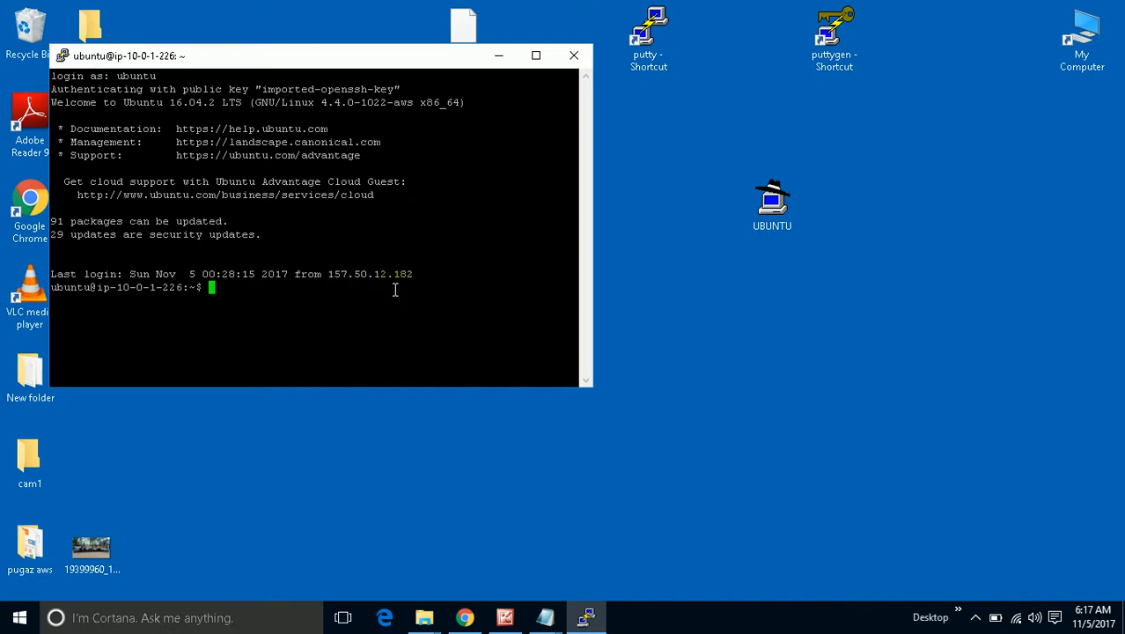
# Become root with sudo su, clear the screen, and start typing vi /var/www/ht.
pyautogui.write('v')
pyautogui.write('i')
pyautogui.press('BackSpace')
pyautogui.press('BackSpace')
pyautogui.press('BackSpace')
pyautogui.write('sudo su')
pyautogui.press('Return')
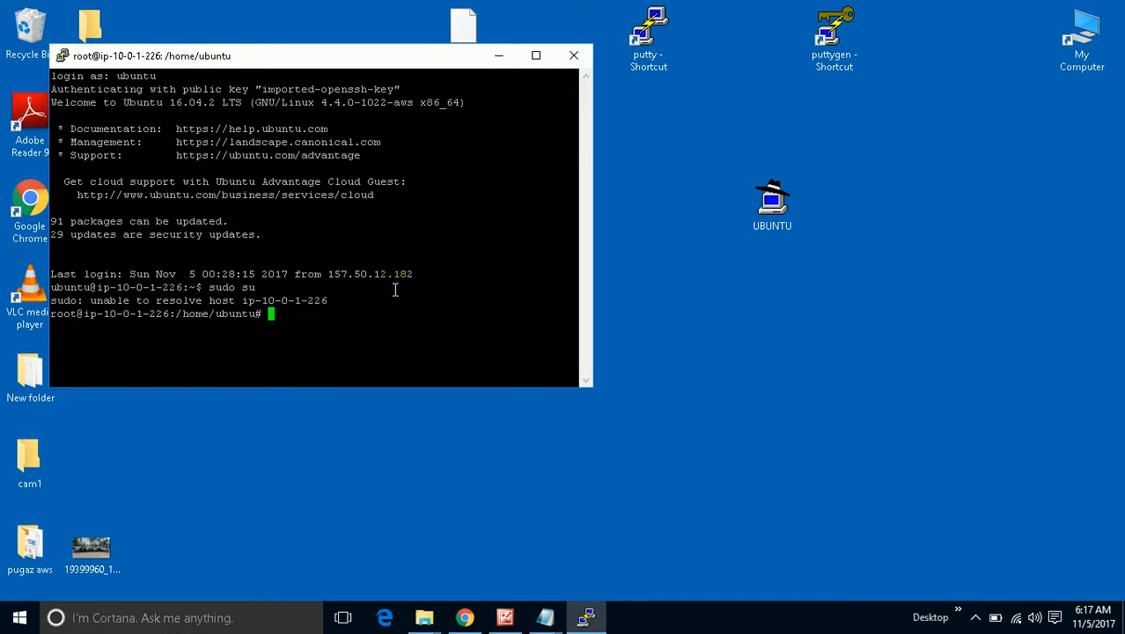
pyautogui.write('clear')
pyautogui.press('Return')
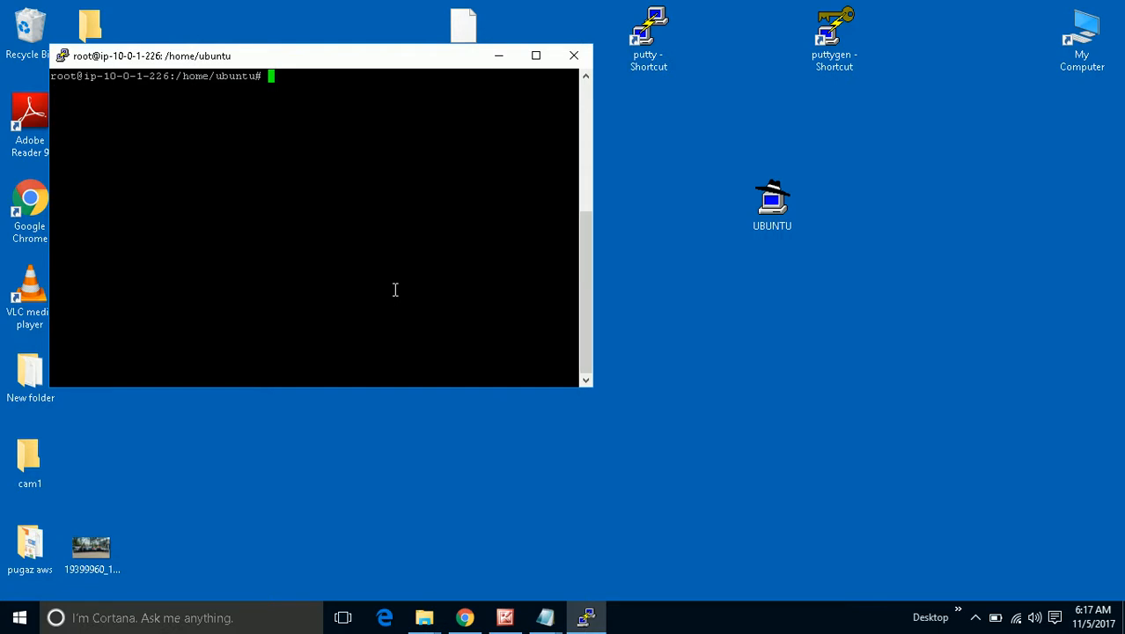
pyautogui.write('vi /var/www/ht')
# Tab-complete the path and open /var/www/html/path1.html in vi.
pyautogui.press('Tab')
pyautogui.write('path1')
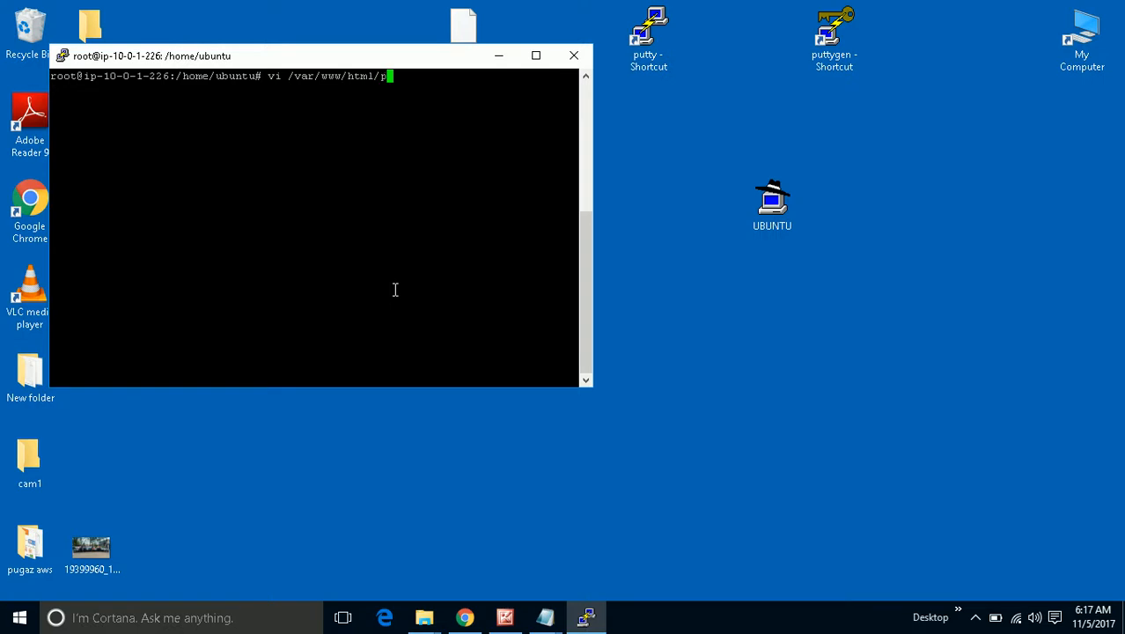
pyautogui.press('Tab')
pyautogui.press('Return')
# Change SERVER01 to SERVER02 in the heading and save with :wq!
pyautogui.press('Down')
pyautogui.press('Down')
pyautogui.press('Down')
pyautogui.press('Down')
pyautogui.press('Right')
pyautogui.press('Right')
pyautogui.press('Right')
pyautogui.press('Right')
pyautogui.press('Right')
pyautogui.press('Right')
pyautogui.press('Right')
pyautogui.press('Right')
pyautogui.press('Right')
pyautogui.press('Right')
pyautogui.press('Right')
pyautogui.press('Right')
pyautogui.press('Right')
pyautogui.press('Right')
pyautogui.press('Right')
pyautogui.press('Right')
pyautogui.press('Right')
pyautogui.press('Right')
pyautogui.press('Right')
pyautogui.press('Right')
pyautogui.press('Right')
pyautogui.press('Right')
pyautogui.press('Right')
pyautogui.press('Right')
pyautogui.press('Right')
pyautogui.press('Right')
pyautogui.press('Right')
pyautogui.press('Right')
pyautogui.press('Right')
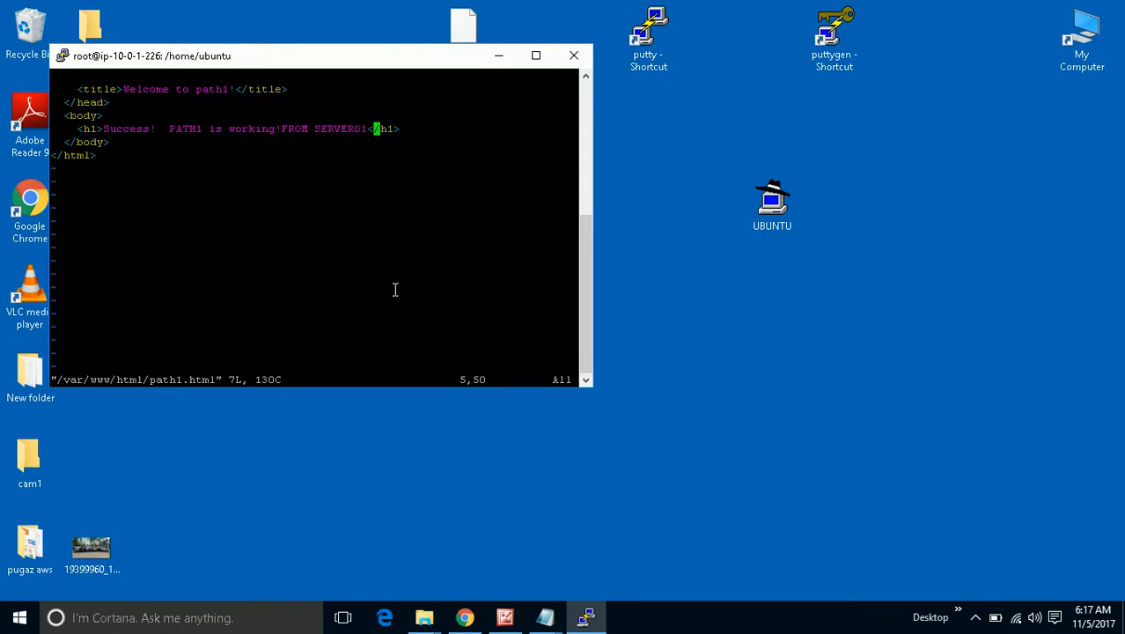
pyautogui.press('Left')
pyautogui.press('i')
pyautogui.press('BackSpace')
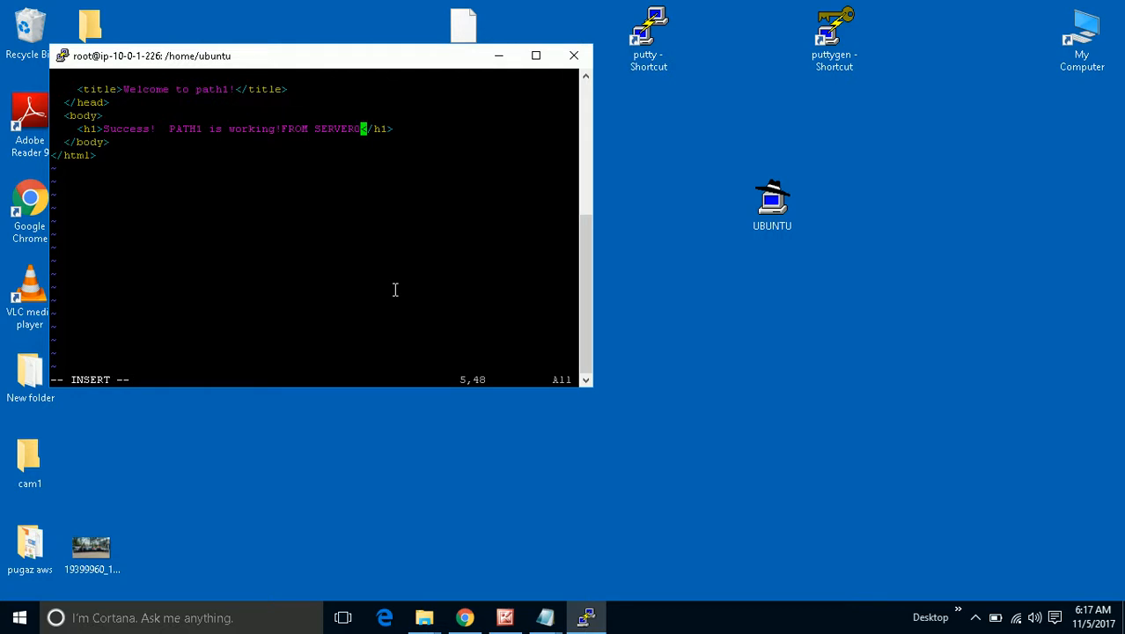
pyautogui.write('2')
pyautogui.press('Escape')
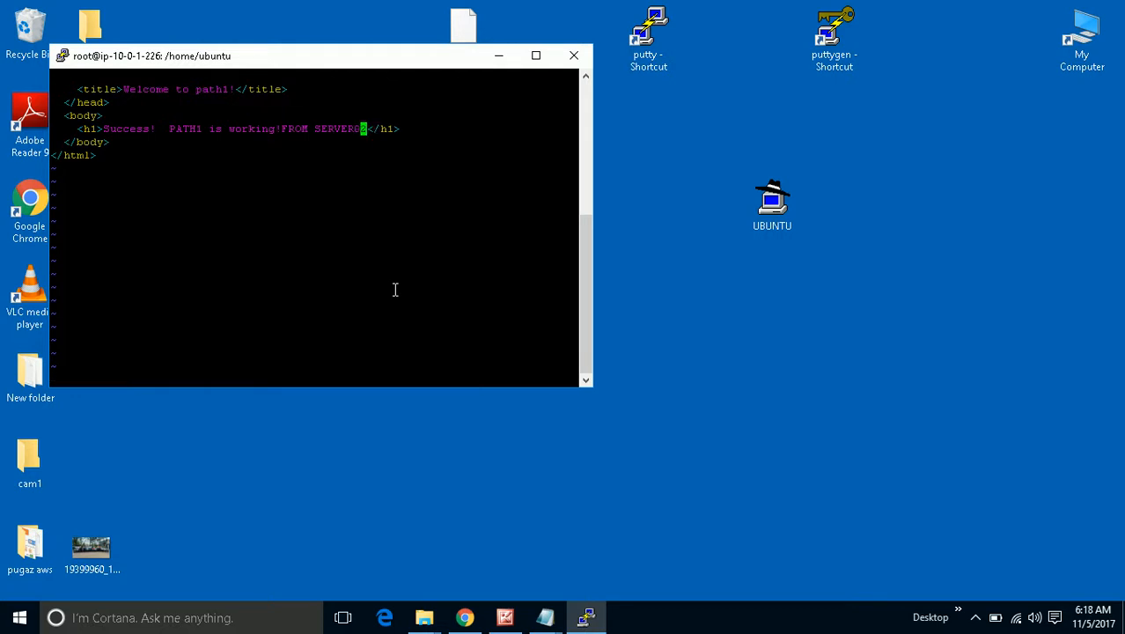
pyautogui.write(':wq!')
pyautogui.press('Return')
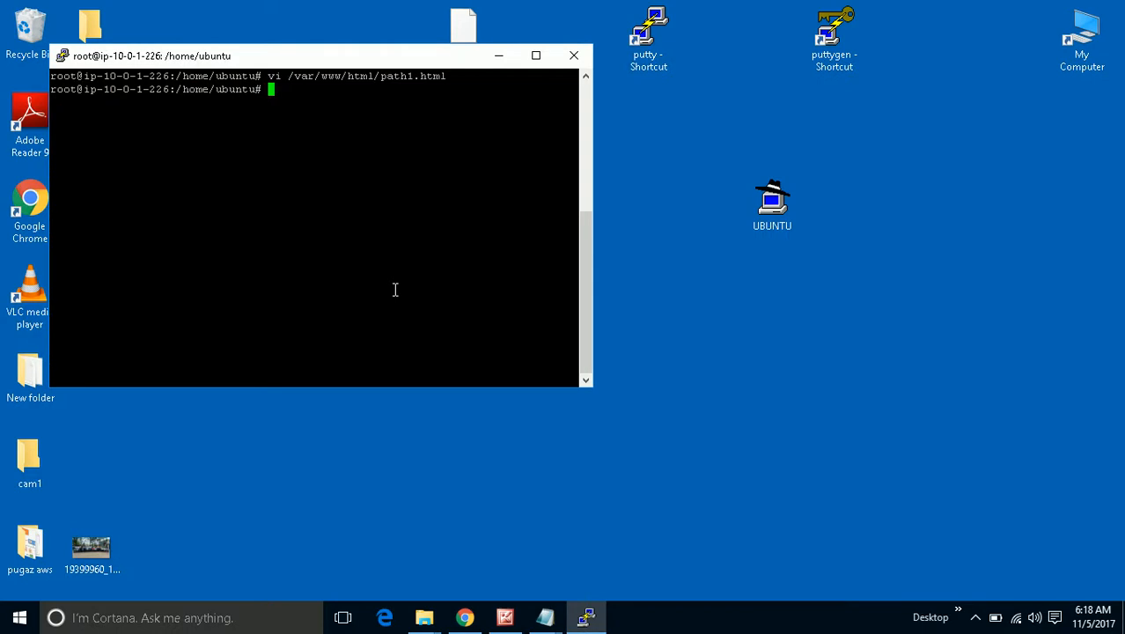
# Open /var/www/html/path2.html in vi by editing the previous vi command.
pyautogui.press('Up')
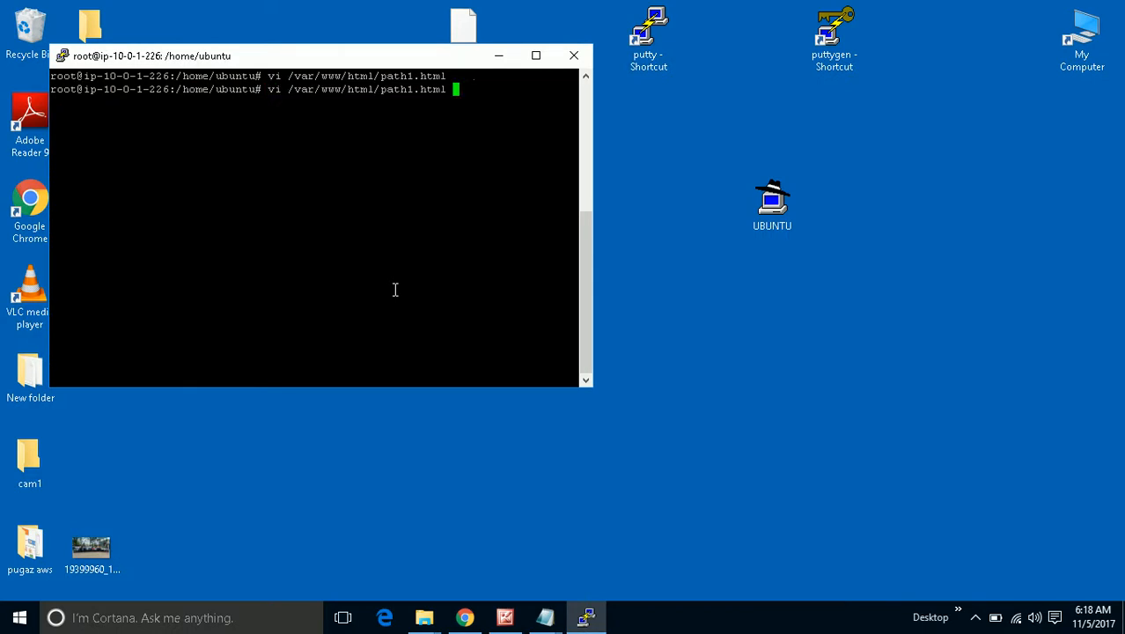
pyautogui.press('Left')
pyautogui.press('Left')
pyautogui.press('Left')
pyautogui.press('Left')
pyautogui.press('Left')
pyautogui.press('BackSpace')
pyautogui.write('2')
pyautogui.press('Return')
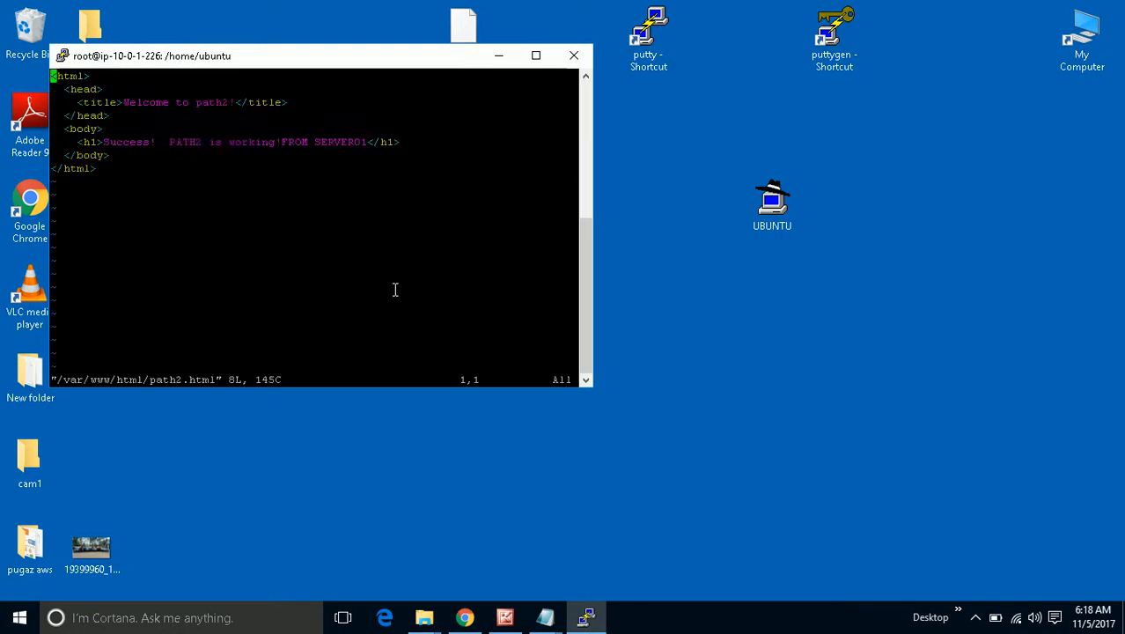
# Replace SERVER01 with SERVER02 in the heading and save the file with :wq!
pyautogui.press('Down')
pyautogui.press('Down')
pyautogui.press('Down')
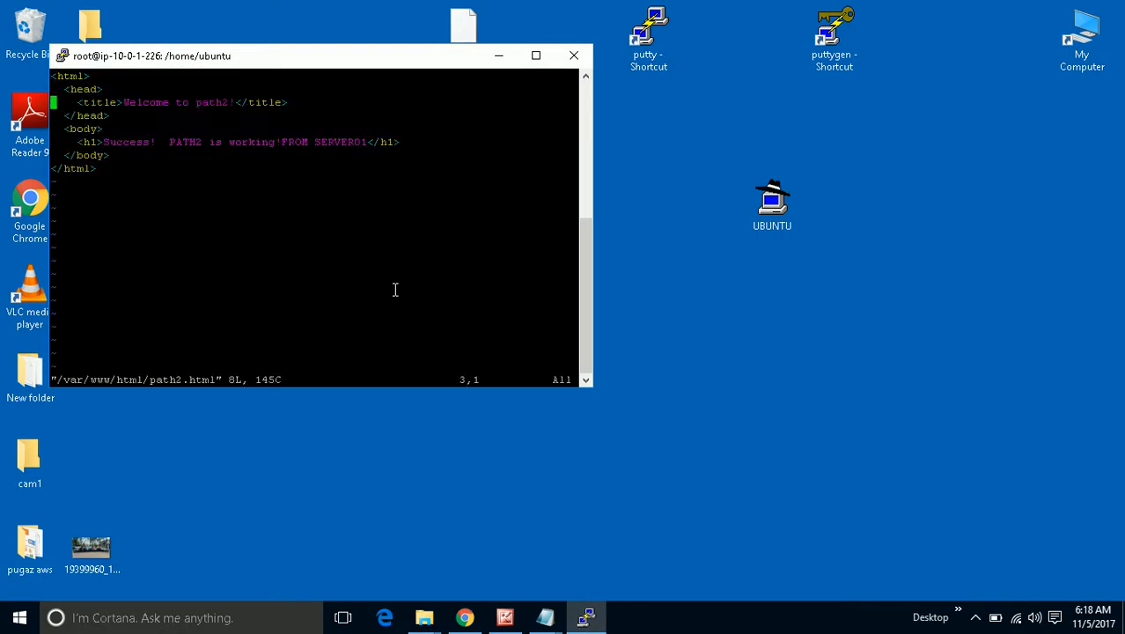
pyautogui.press('Down')
pyautogui.press('Down')
pyautogui.press('Right')
pyautogui.press('Right')
pyautogui.press('Right')
pyautogui.press('Right')
pyautogui.press('Right')
pyautogui.press('Right')
pyautogui.press('Right')
pyautogui.press('Right')
pyautogui.press('Right')
pyautogui.press('Right')
pyautogui.press('Right')
pyautogui.press('Right')
pyautogui.press('Right')
pyautogui.press('Right')
pyautogui.press('Right')
pyautogui.press('Right')
pyautogui.press('Right')
pyautogui.press('Right')
pyautogui.press('Right')
pyautogui.press('Right')
pyautogui.press('Right')
pyautogui.press('Right')
pyautogui.press('Right')
pyautogui.press('Right')
pyautogui.press('Right')
pyautogui.press('Right')
pyautogui.press('Right')
pyautogui.press('Right')
pyautogui.press('Left')
pyautogui.press('i')
pyautogui.press('Right')
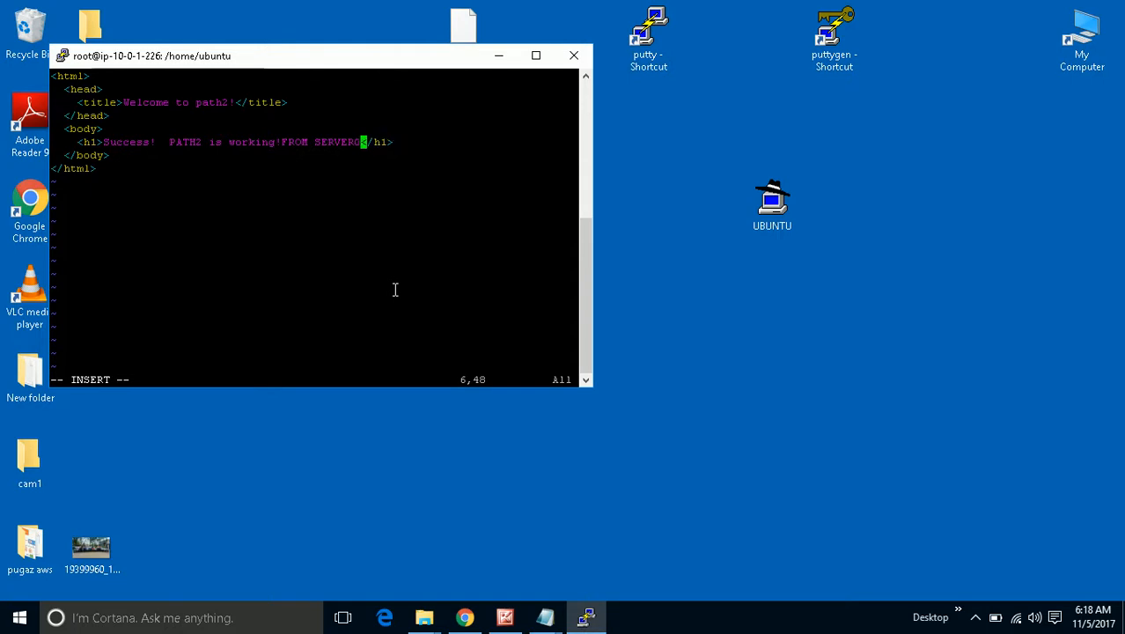
pyautogui.press('BackSpace')
pyautogui.write('2')
pyautogui.press('Escape')
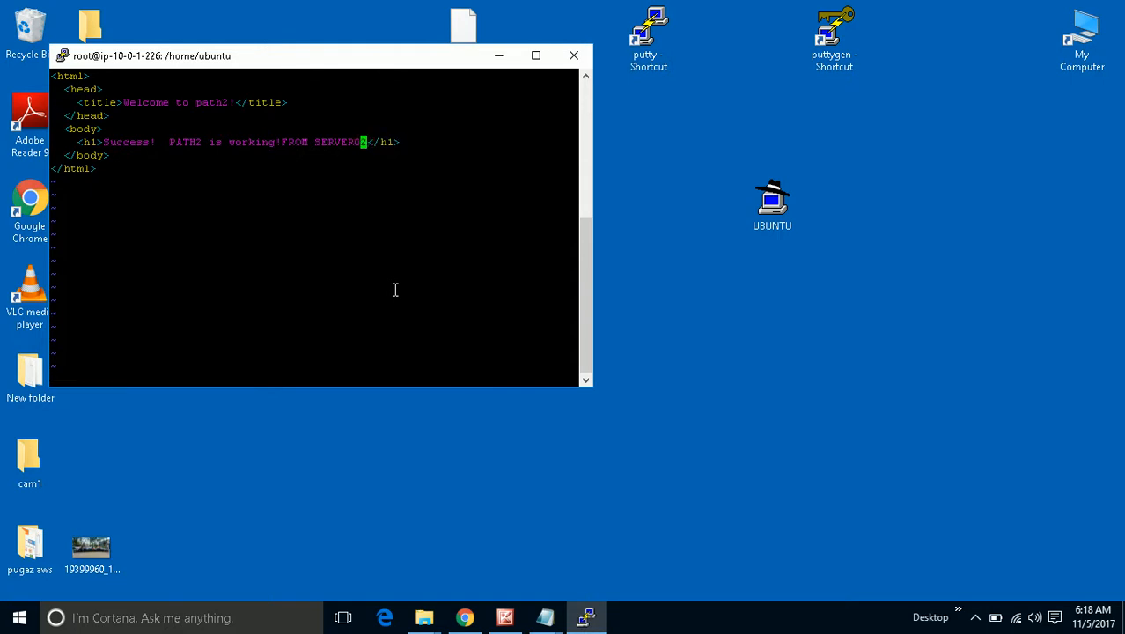
pyautogui.write(':wq!')
pyautogui.press('Return')
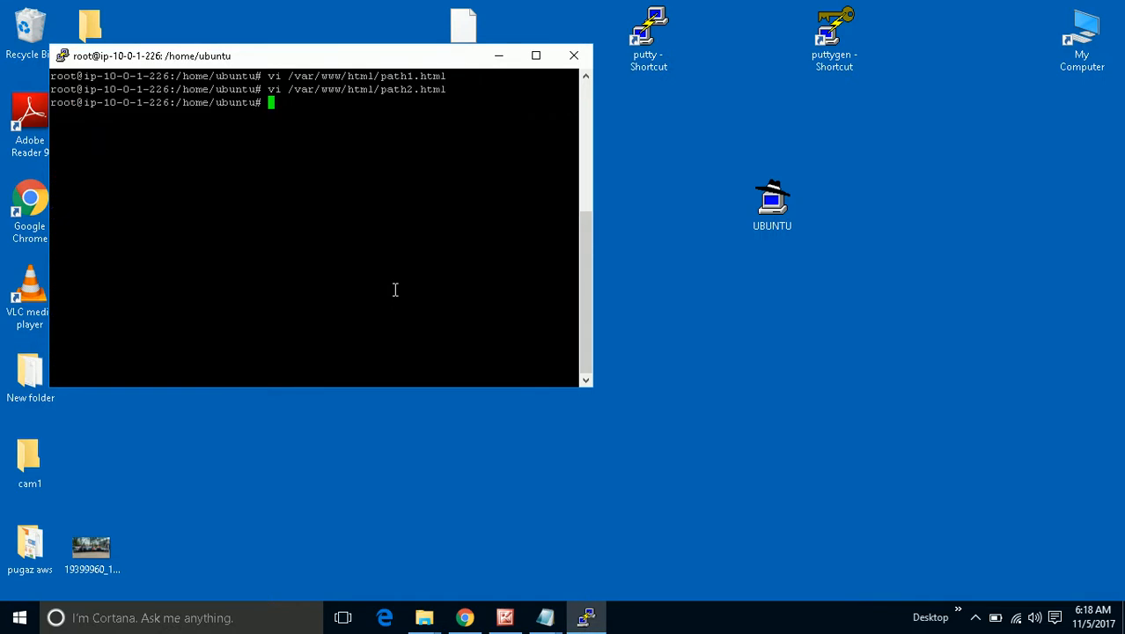
# Bring Chrome forward and check the server name on the earlier path2 test page.
pyautogui.click(464, 617)
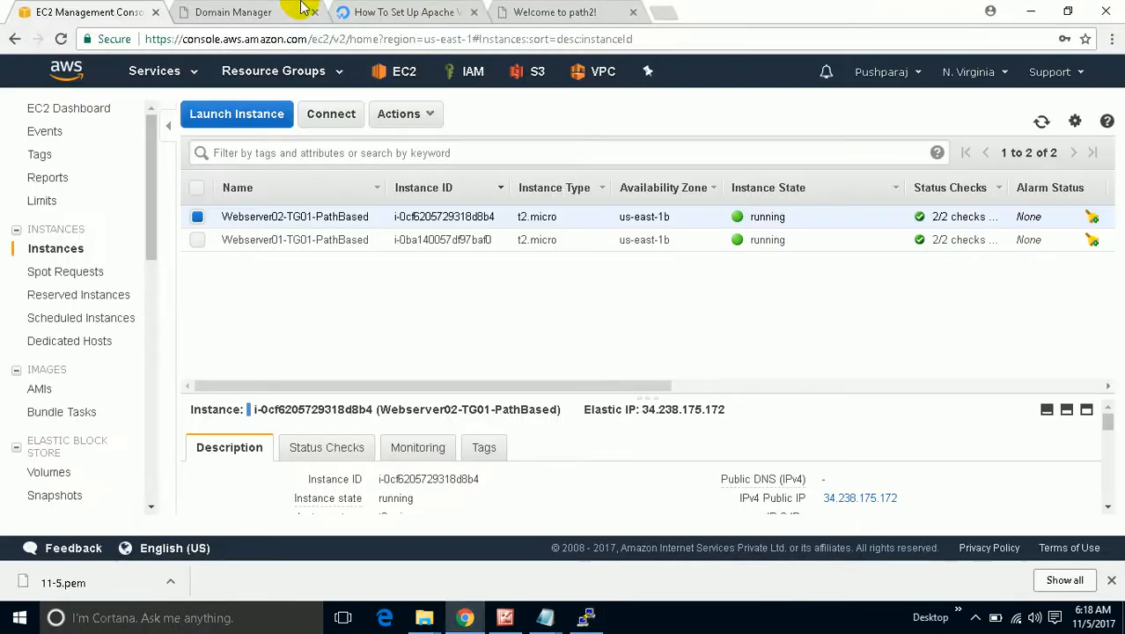
pyautogui.click(537, 11)
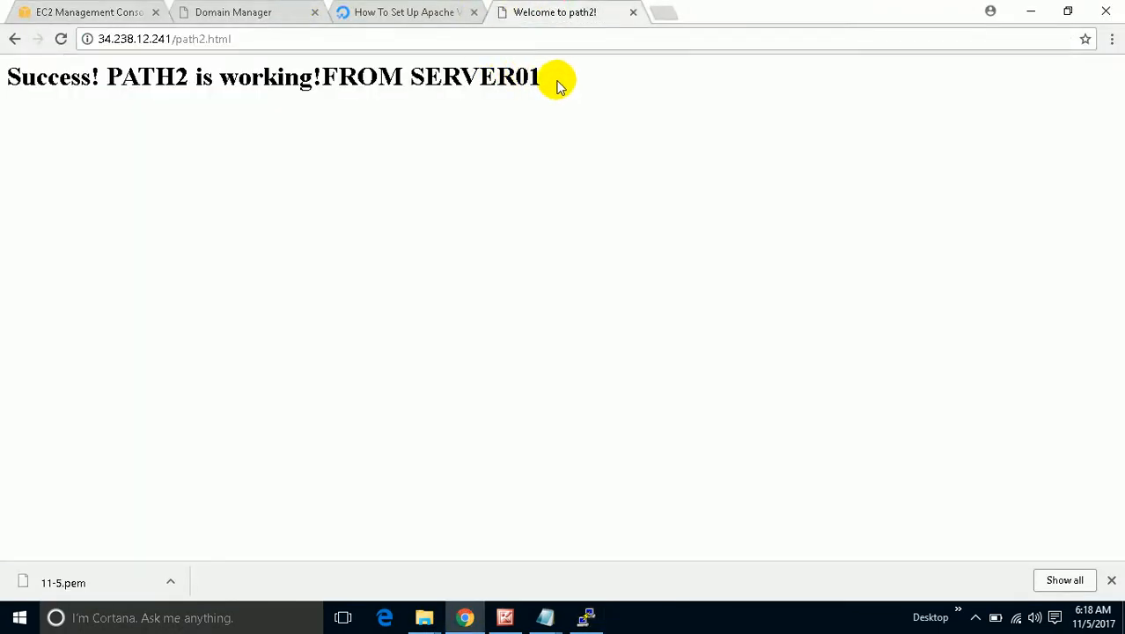
pyautogui.moveTo(552, 75); pyautogui.dragTo(515, 50)
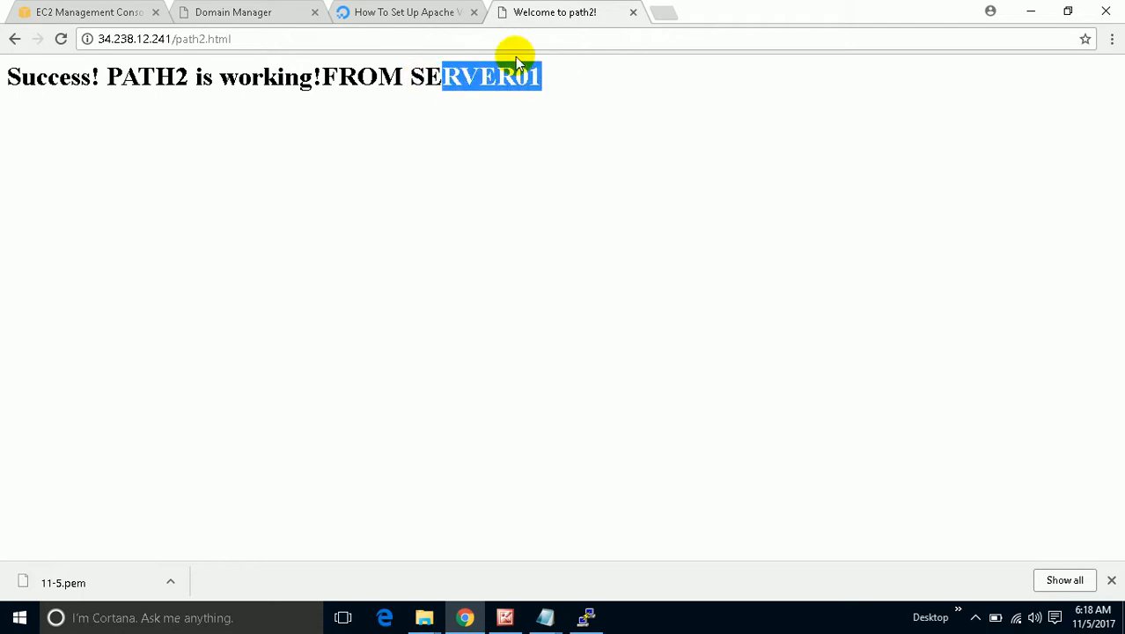
# In a new tab, load 34.238.175.172/path1.html and confirm it reports SERVER02.
pyautogui.click(662, 13)
pyautogui.click(98, 12)
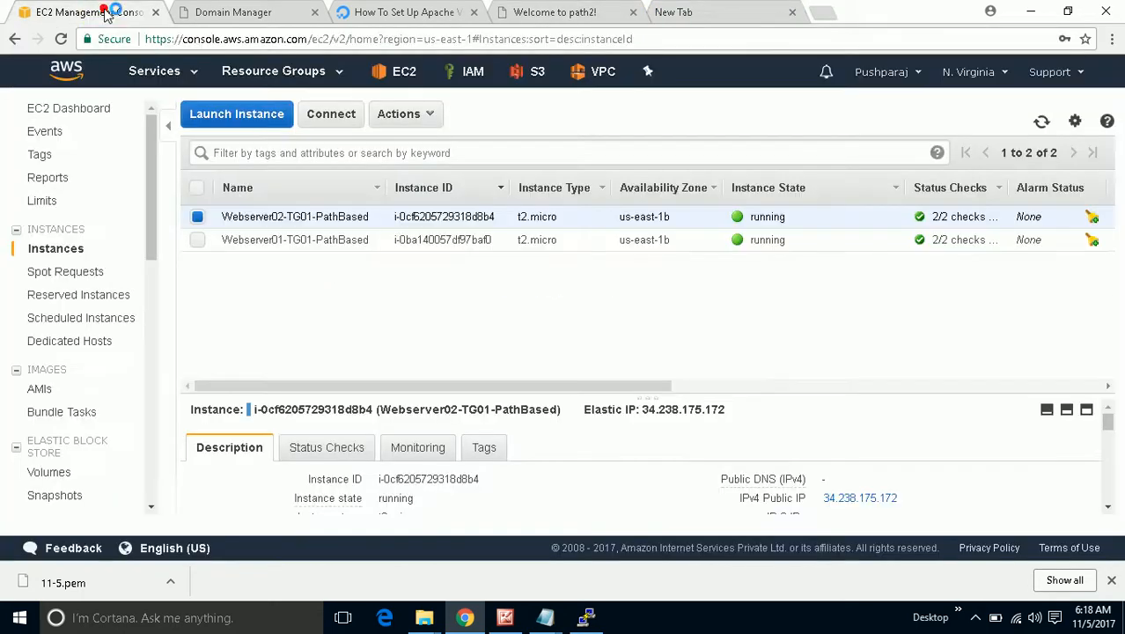
pyautogui.click(674, 13)
pyautogui.rightClick(669, 38)
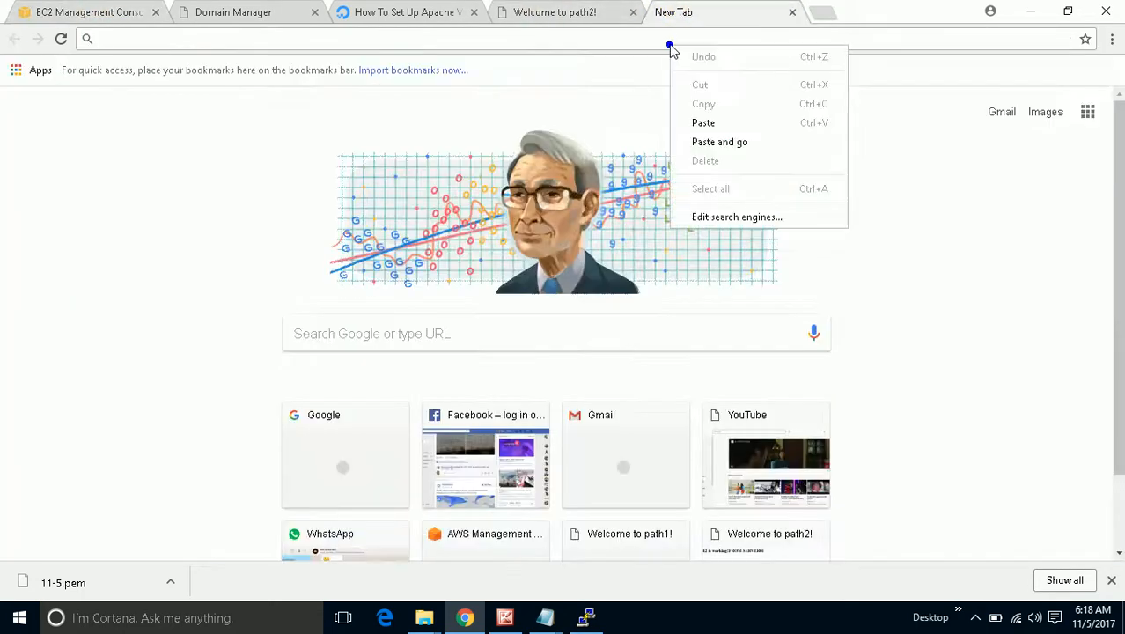
pyautogui.click(703, 123)
pyautogui.write('/')
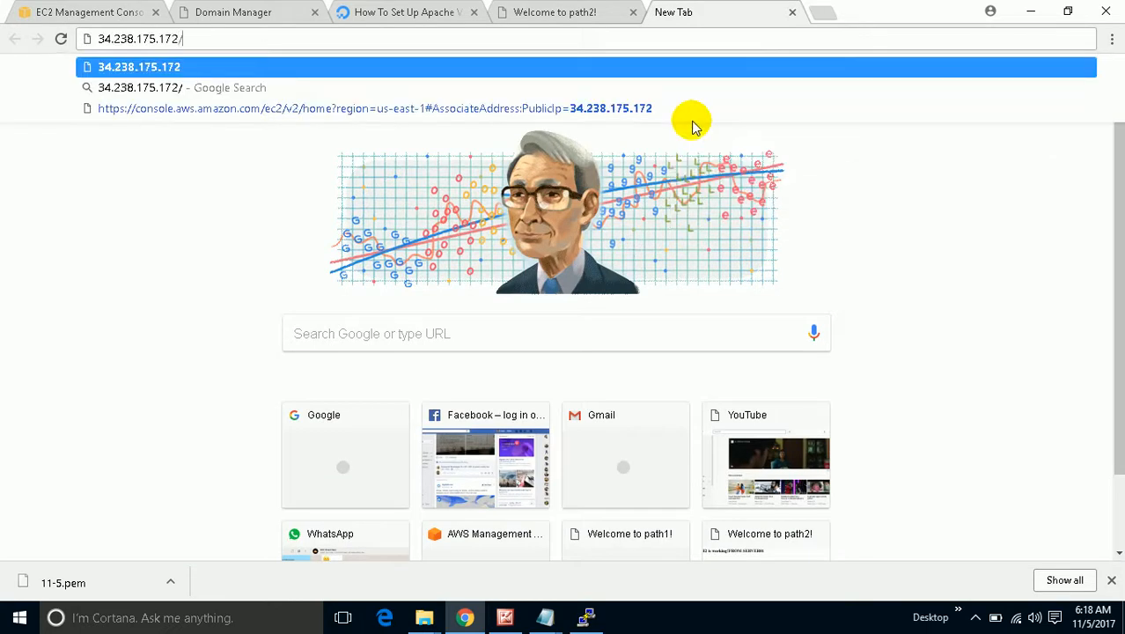
pyautogui.write('pa')
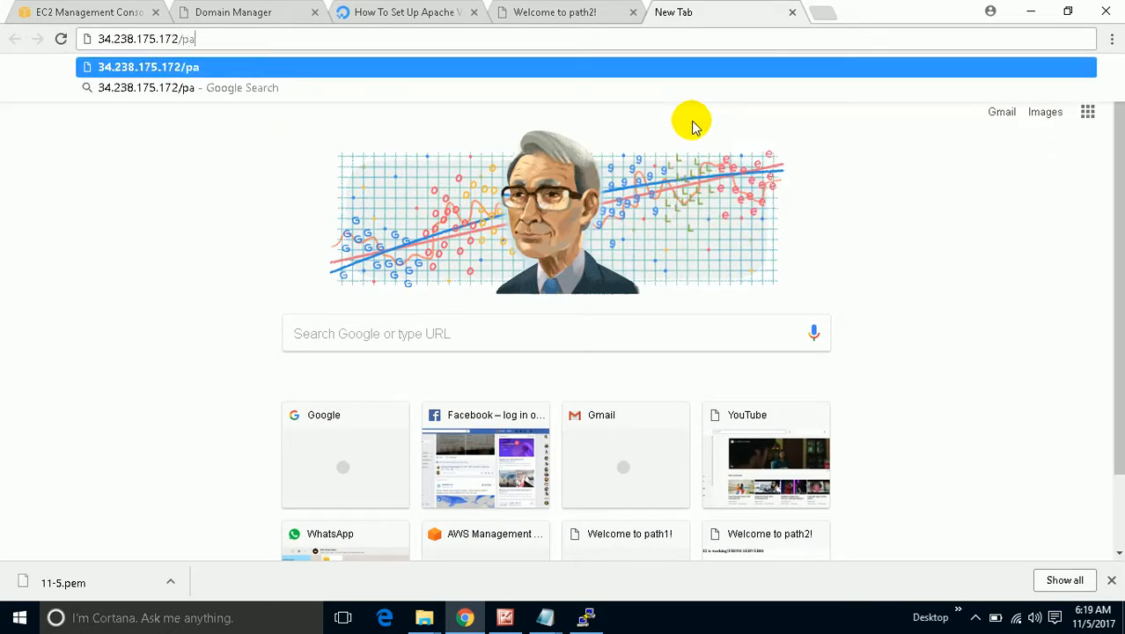
pyautogui.write('th1')
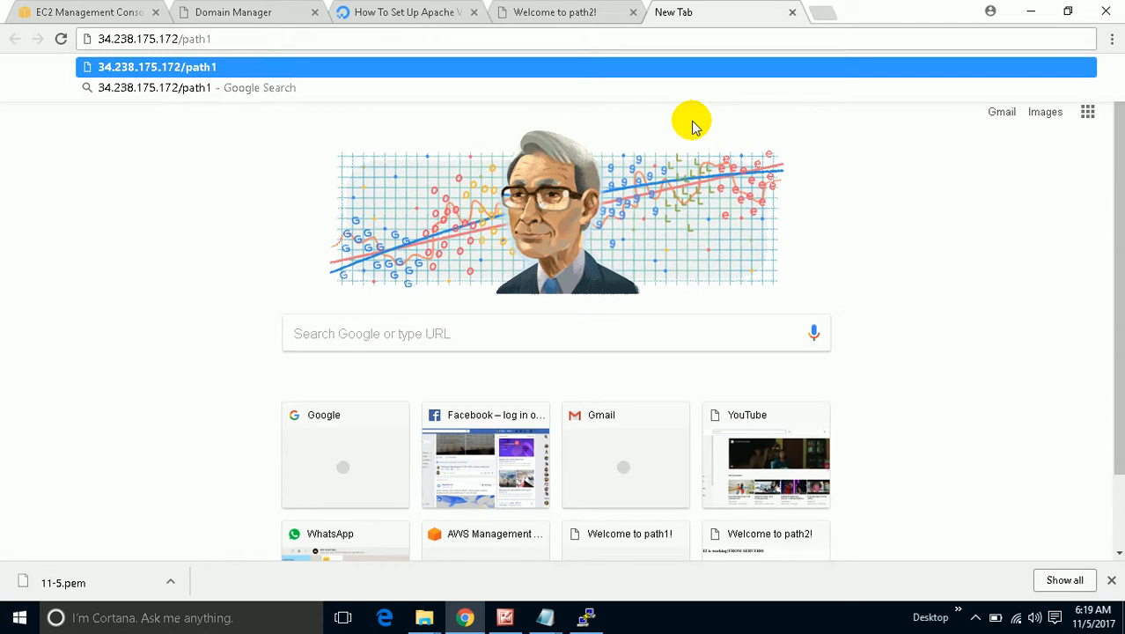
pyautogui.write('.html')
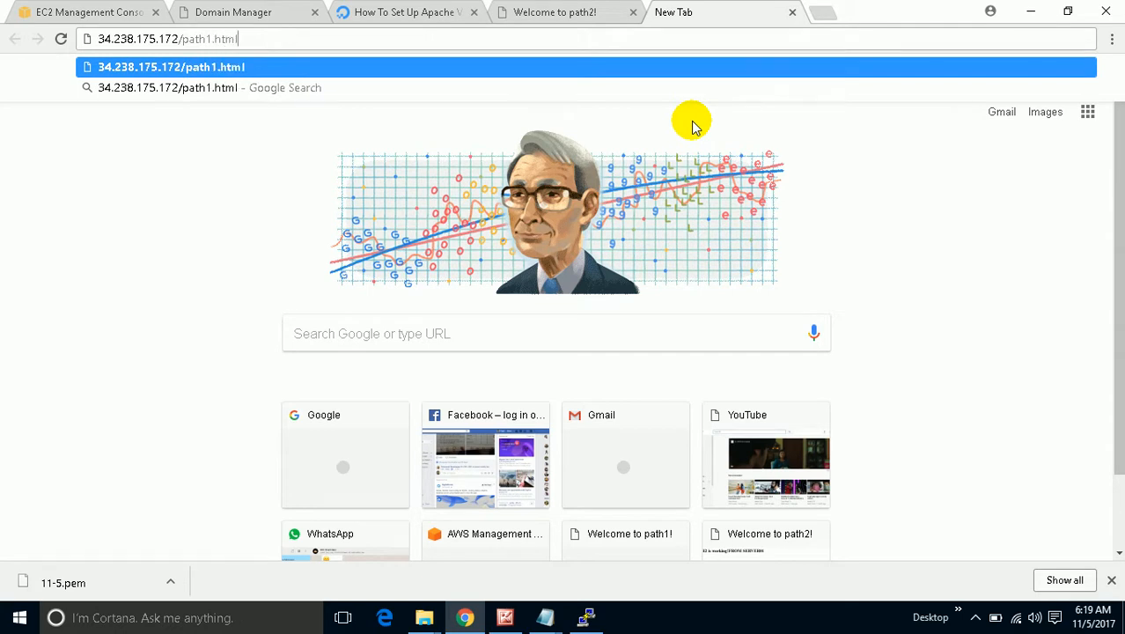
pyautogui.press('Return')
pyautogui.moveTo(557, 77)
pyautogui.mouseDown()
pyautogui.moveTo(485, 62)
pyautogui.moveTo(410, 71)
pyautogui.mouseUp()
pyautogui.click(643, 28)
# Load 34.238.175.172/path2.html, then bring up the load-balancer diagram.
pyautogui.click(212, 39)
pyautogui.click(212, 39)
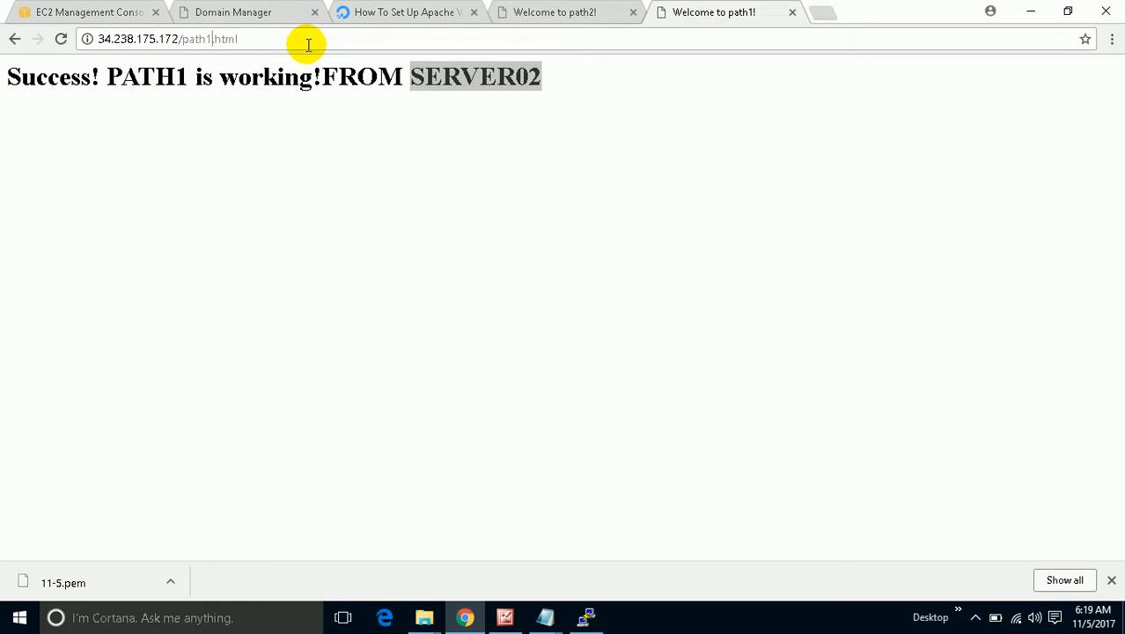
pyautogui.press('BackSpace')
pyautogui.write('2')
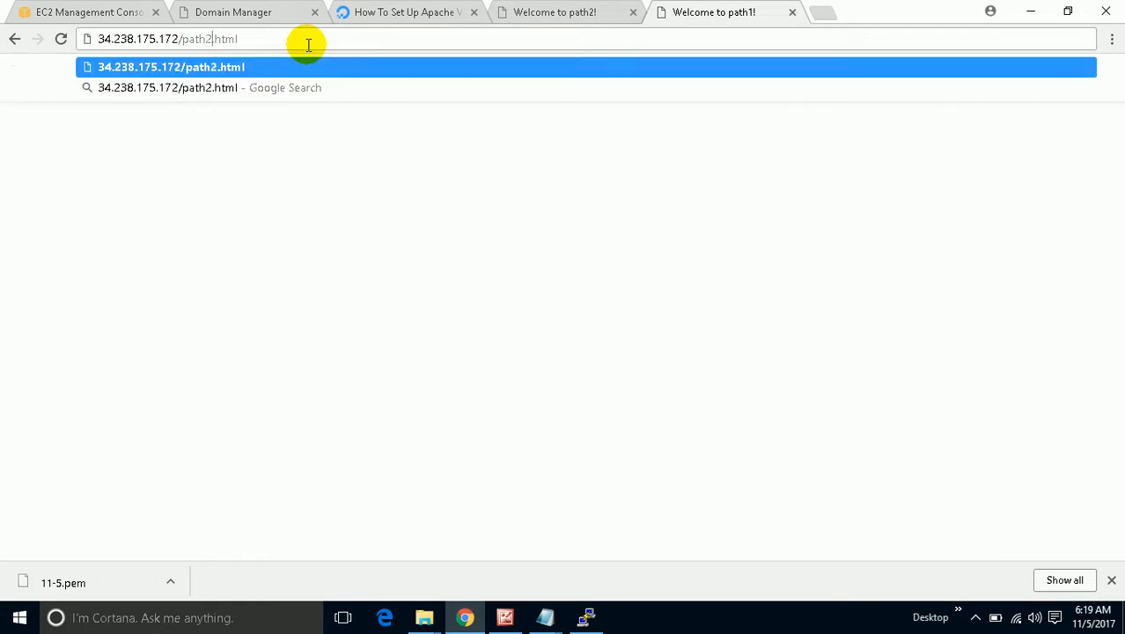
pyautogui.press('Return')
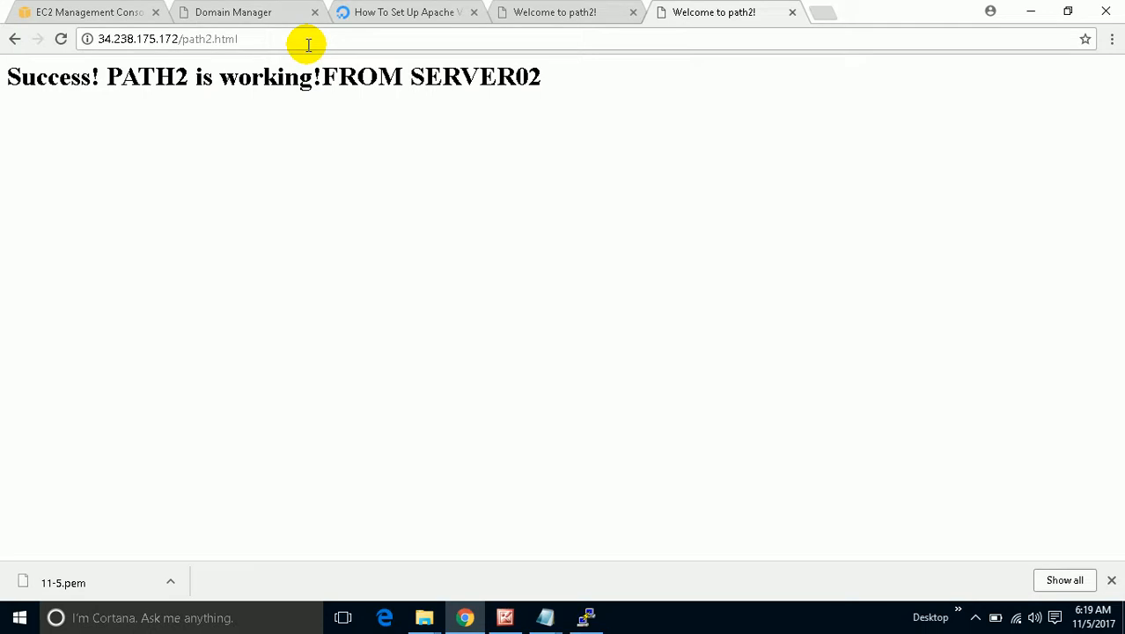
pyautogui.click(506, 619)
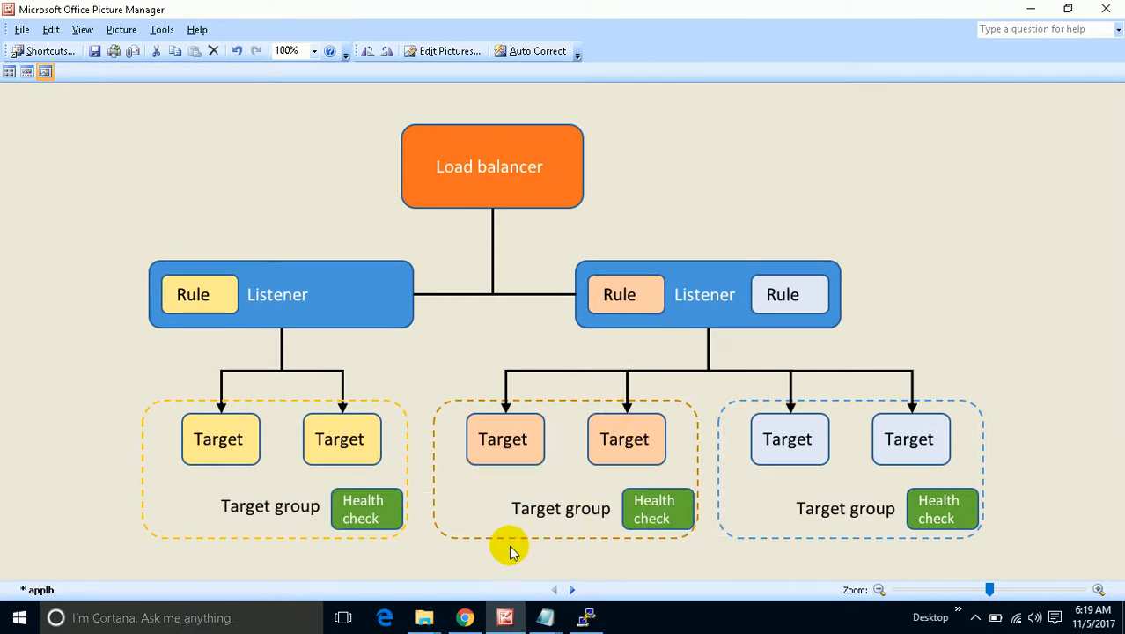
# Leave Picture Manager for the EC2 instances list and deselect the Webserver02 row.
pyautogui.click(1030, 11)
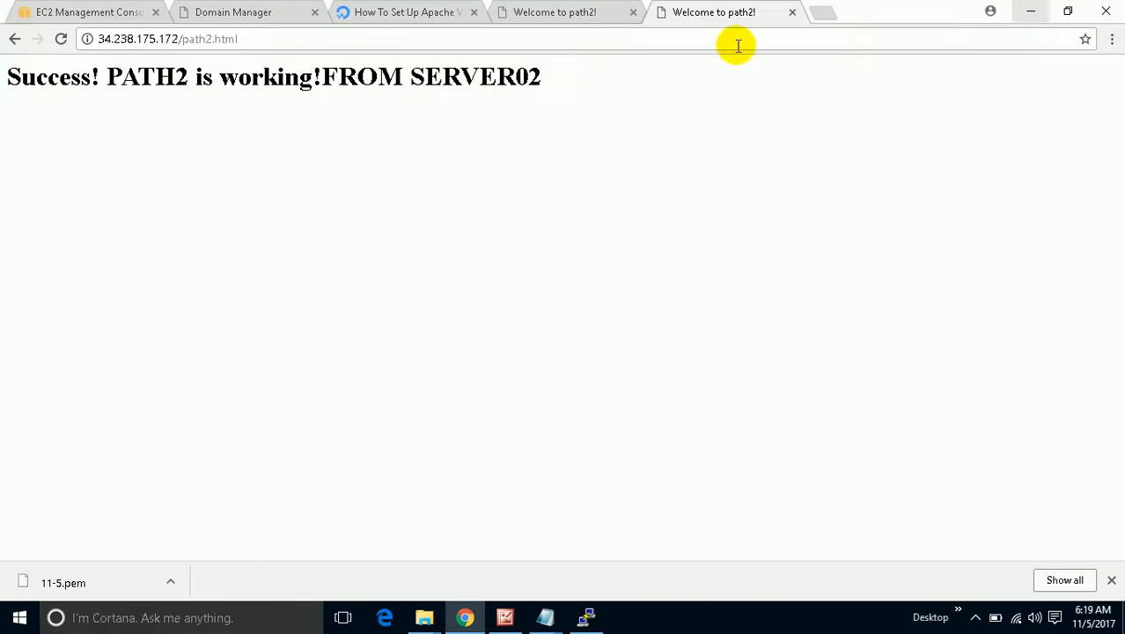
pyautogui.click(89, 11)
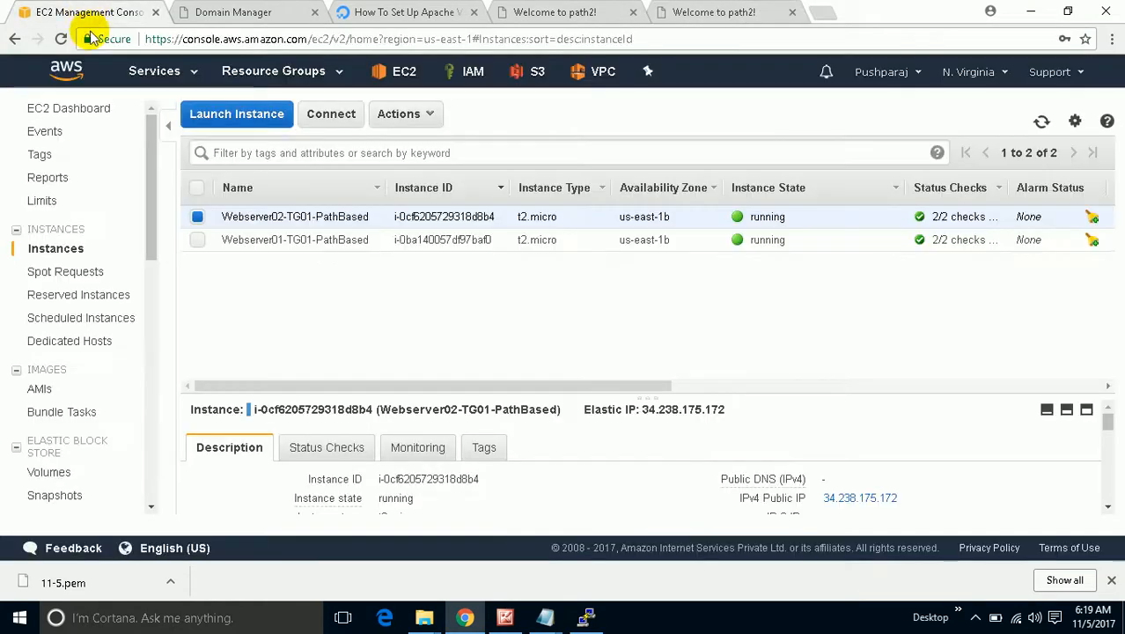
pyautogui.click(197, 217)
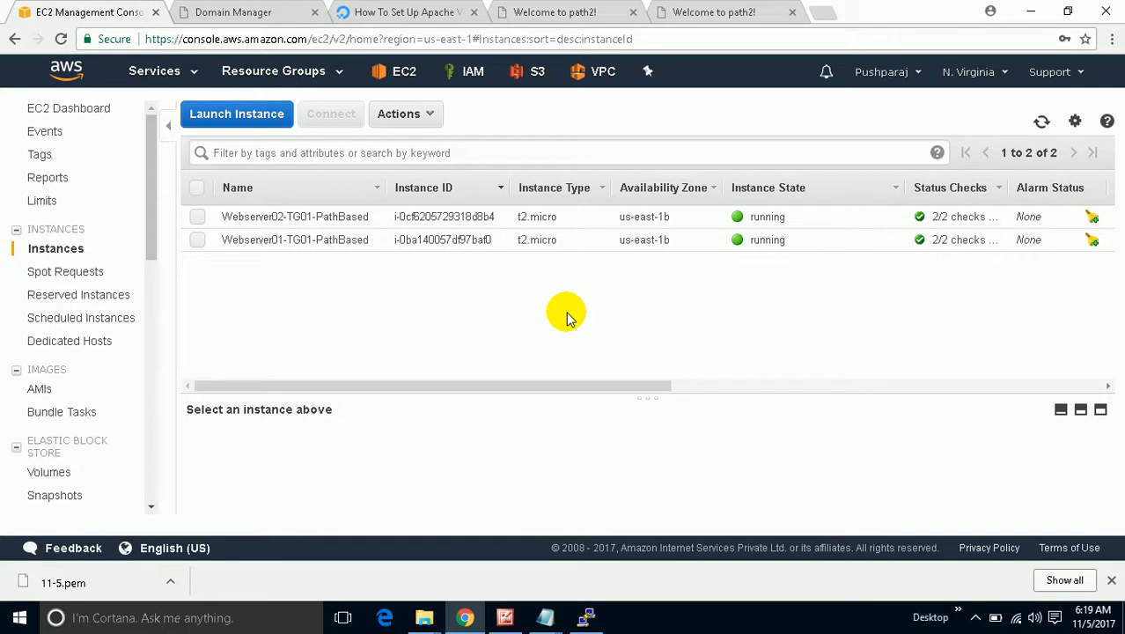
# In the third server's PuTTY terminal, become root with sudo su and clear the screen.
pyautogui.click(431, 12)
pyautogui.scroll(-3, 469, 330)
pyautogui.scroll(4, 471, 338)
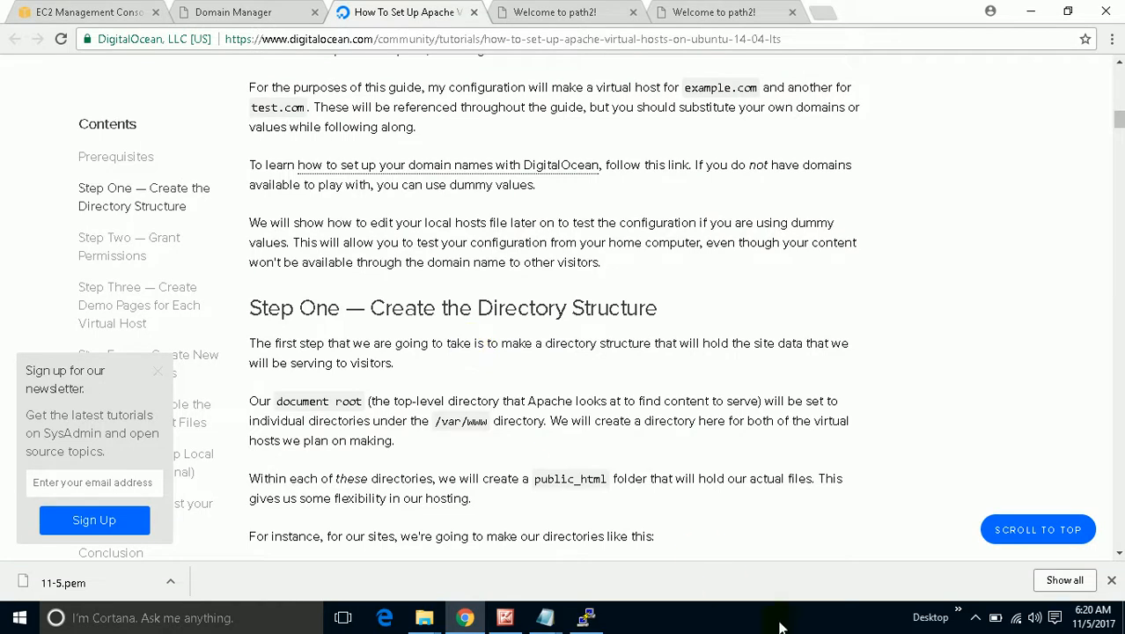
pyautogui.click(975, 617)
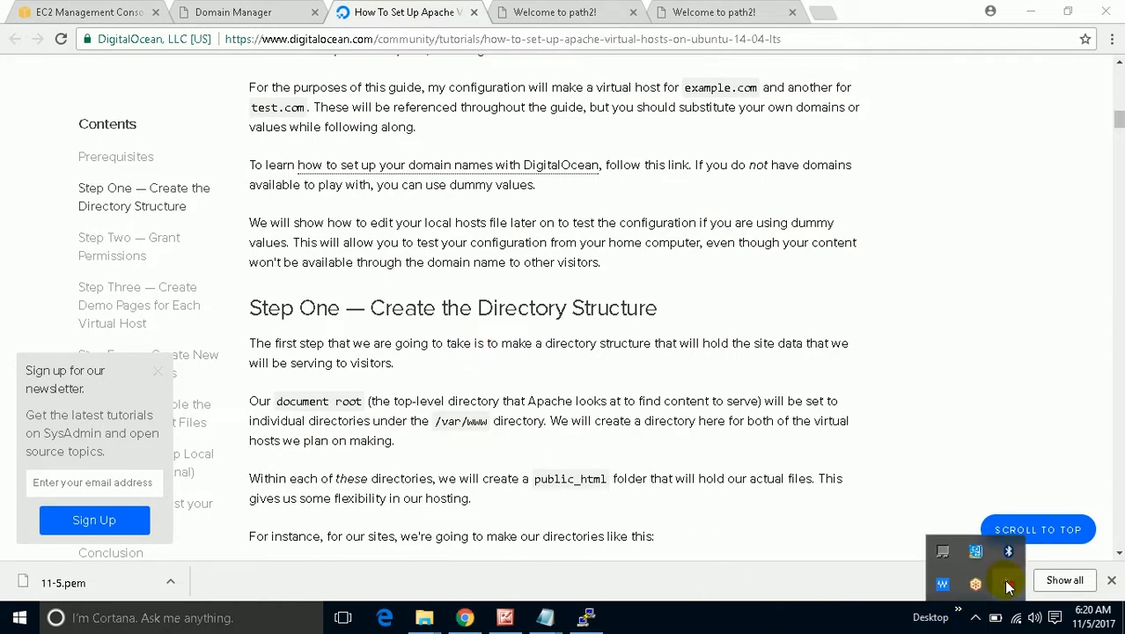
pyautogui.click(1009, 586)
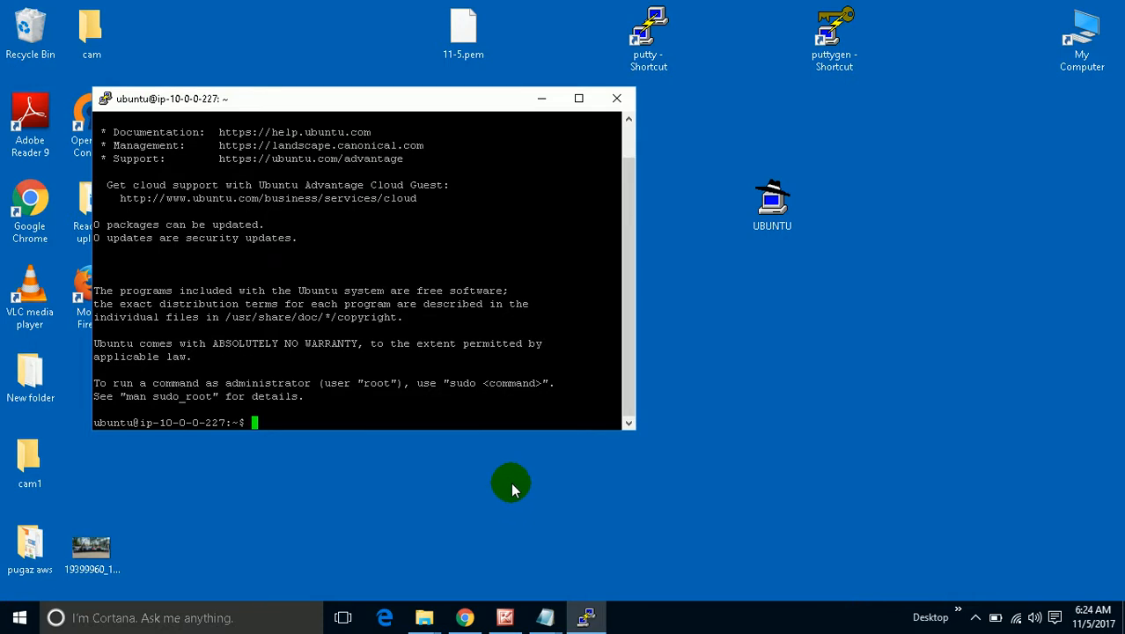
pyautogui.click(464, 617)
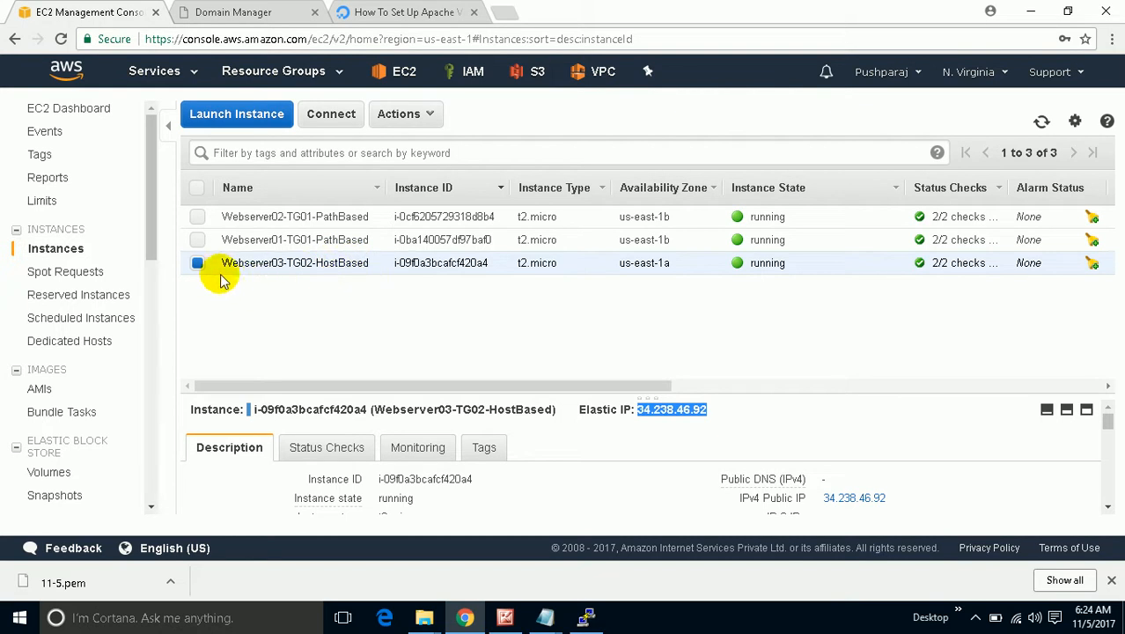
pyautogui.click(588, 618)
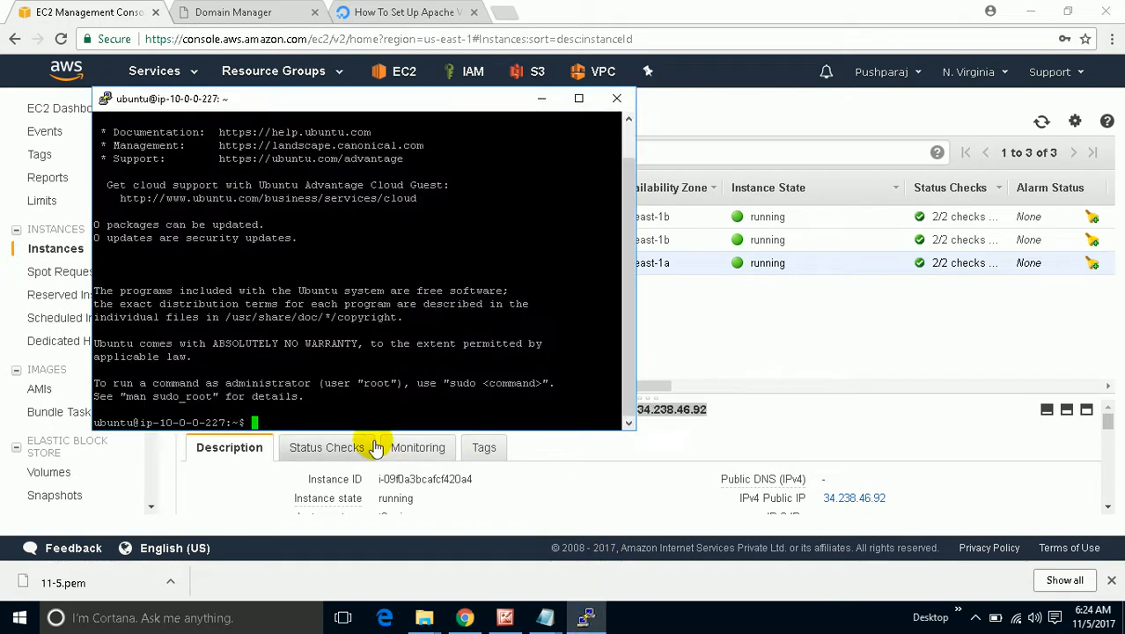
pyautogui.write('s')
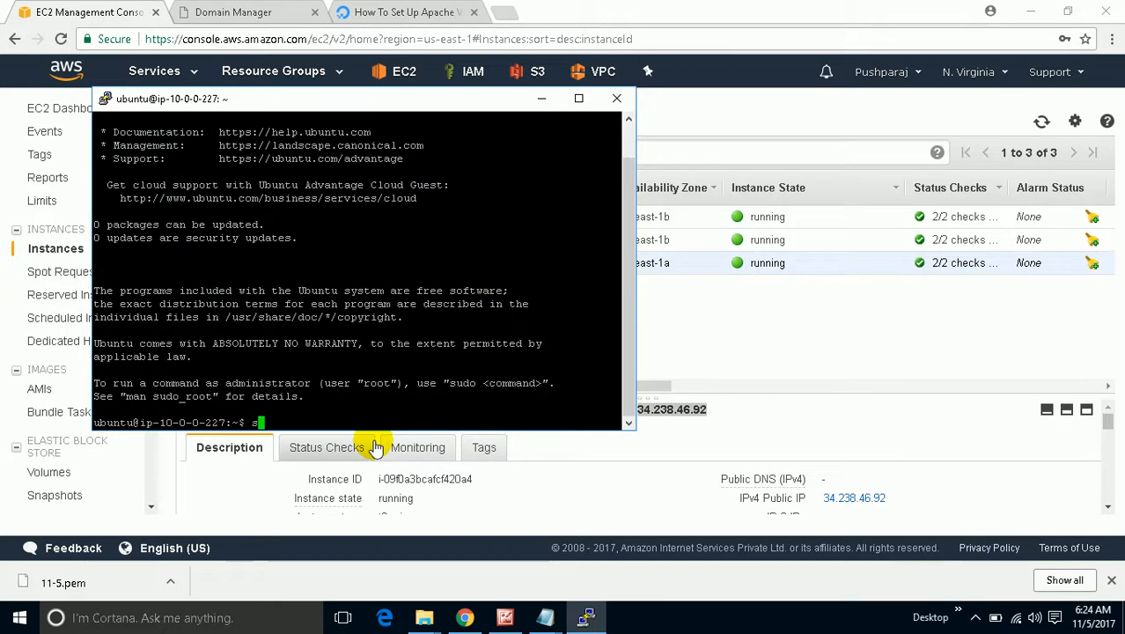
pyautogui.write('udo su')
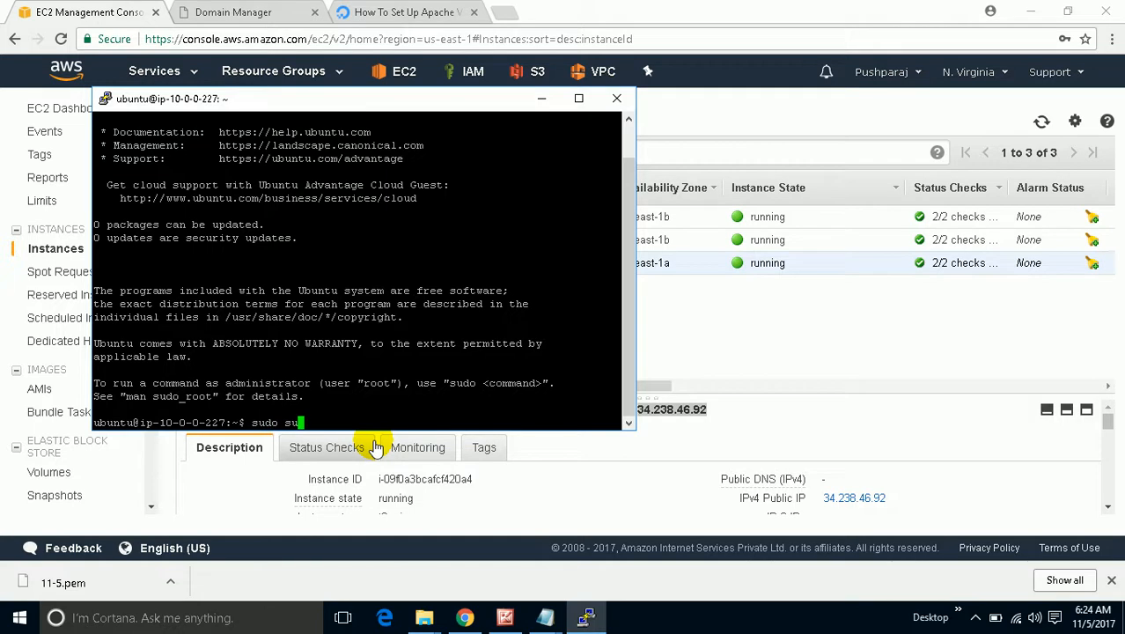
pyautogui.press('Return')
pyautogui.write('clear')
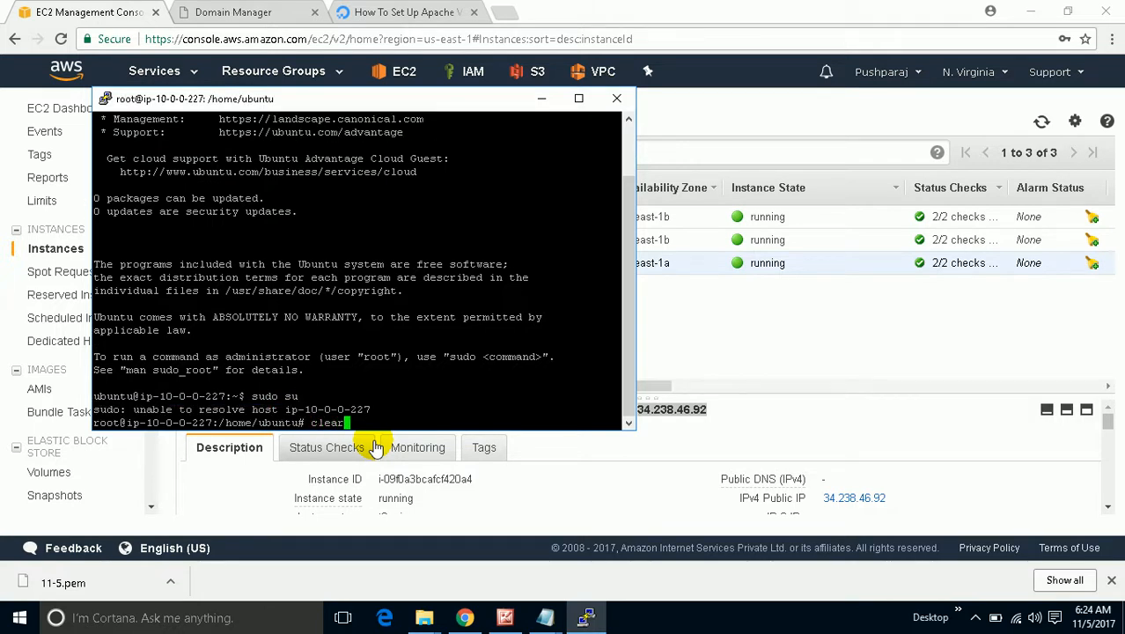
pyautogui.press('Return')
# Copy the 'sudo apt-get update' command from the DigitalOcean Apache virtual hosts tutorial.
pyautogui.click(388, 11)
pyautogui.scroll(12, 483, 326)
pyautogui.scroll(-6, 475, 360)
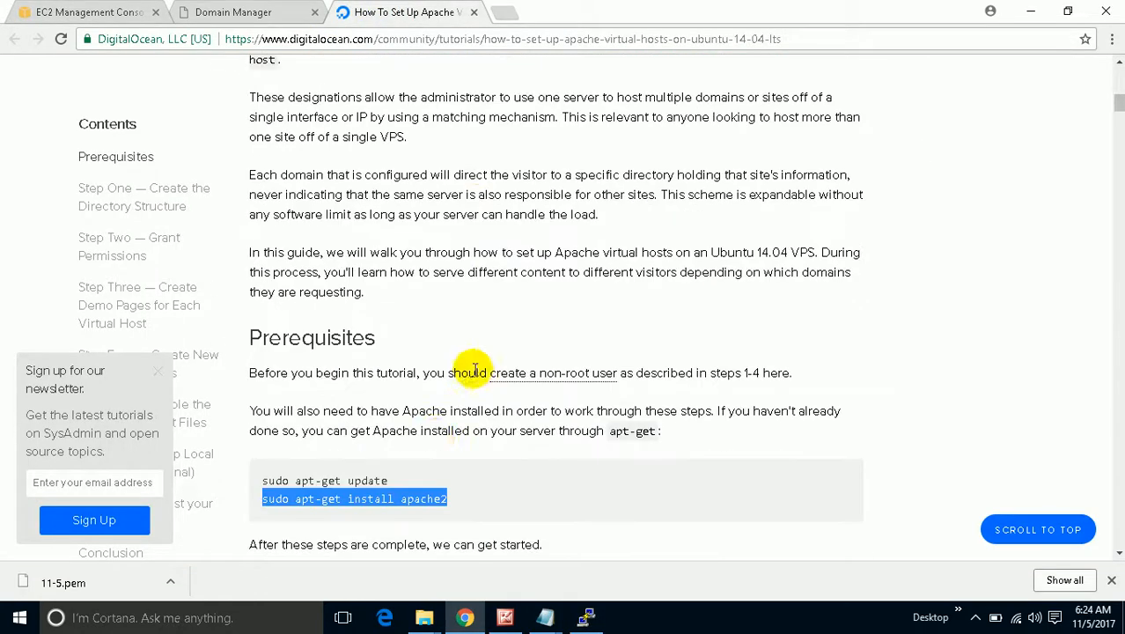
pyautogui.moveTo(394, 480); pyautogui.dragTo(264, 477)
pyautogui.rightClick(264, 478)
pyautogui.doubleClick(265, 482)
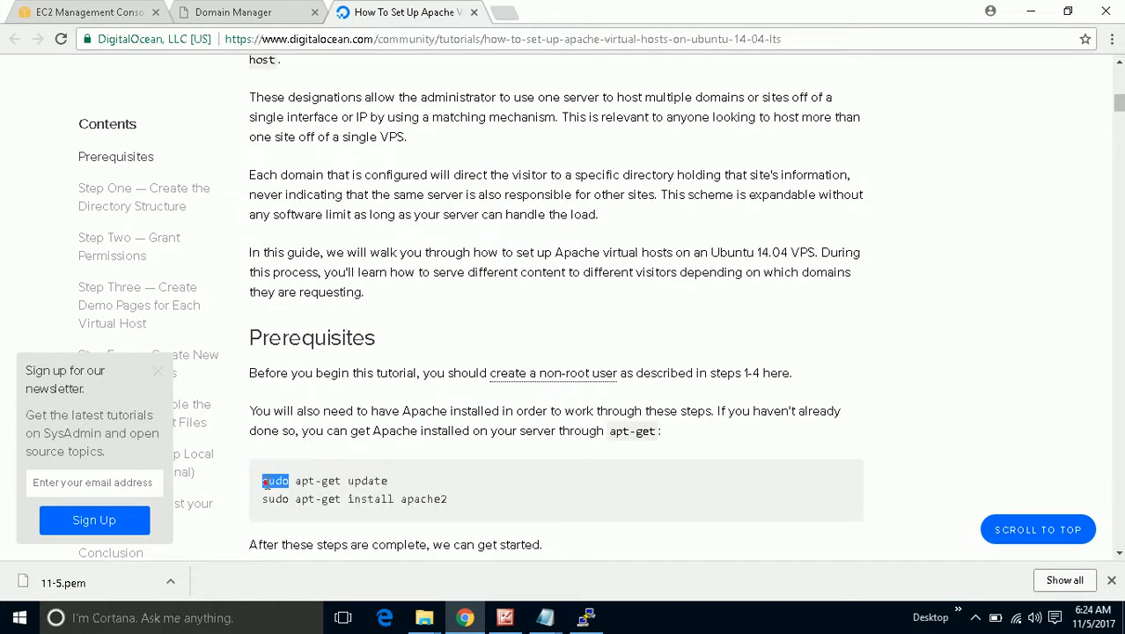
pyautogui.moveTo(390, 480); pyautogui.dragTo(264, 480)
pyautogui.rightClick(278, 479)
pyautogui.click(278, 494)
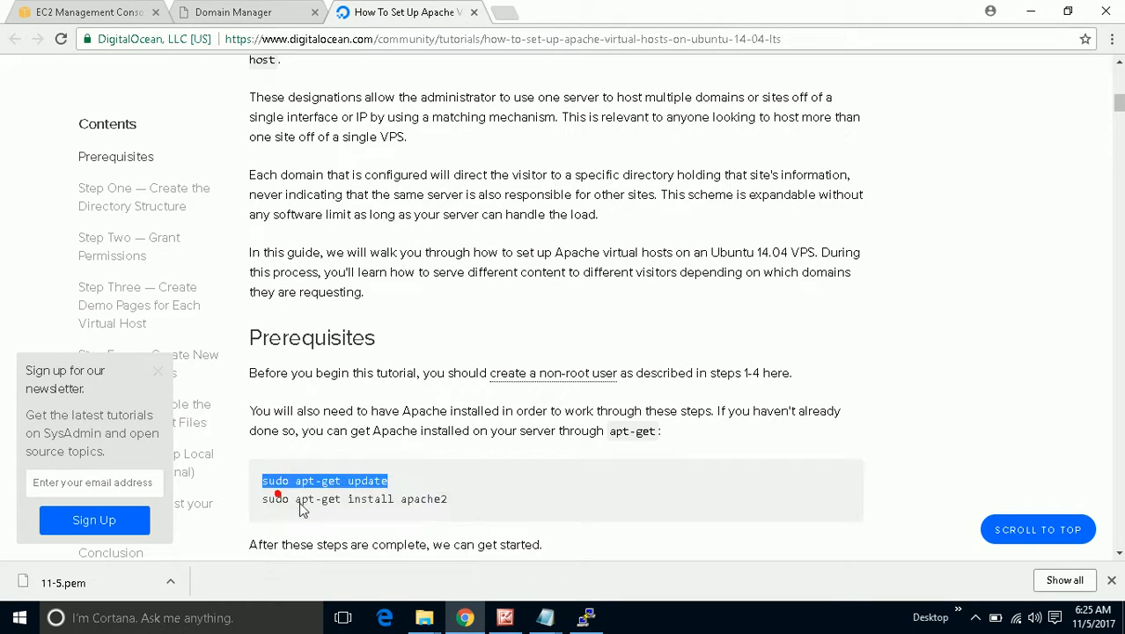
pyautogui.click(584, 617)
# Run sudo apt-get update, then 'sudo apt-get install apache2', confirming with y.
pyautogui.rightClick(419, 262)
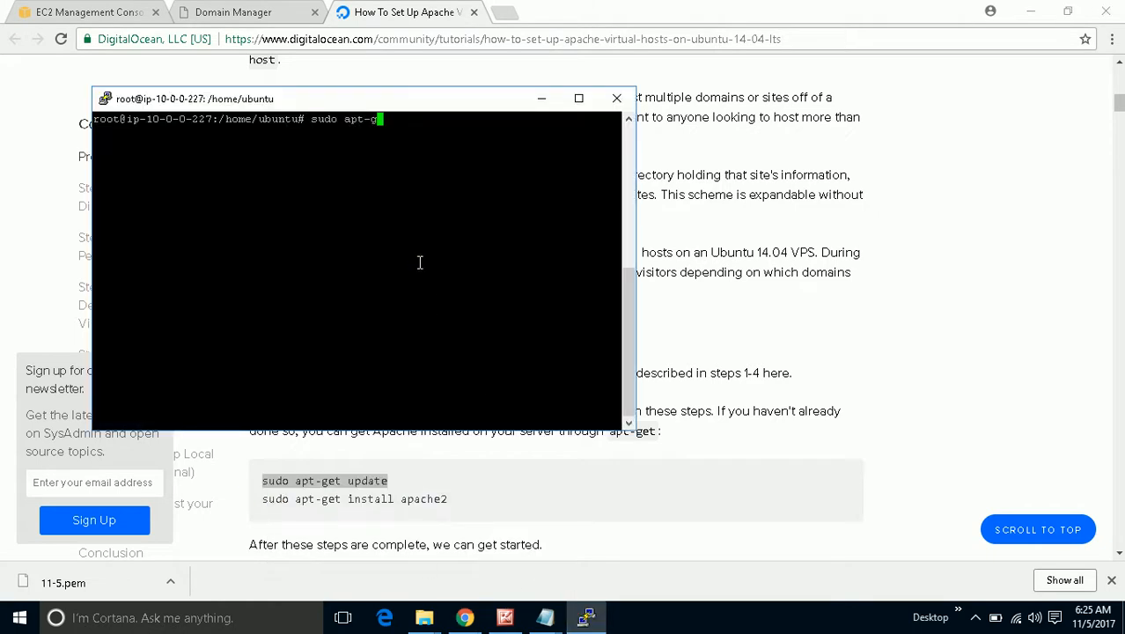
pyautogui.press('Return')
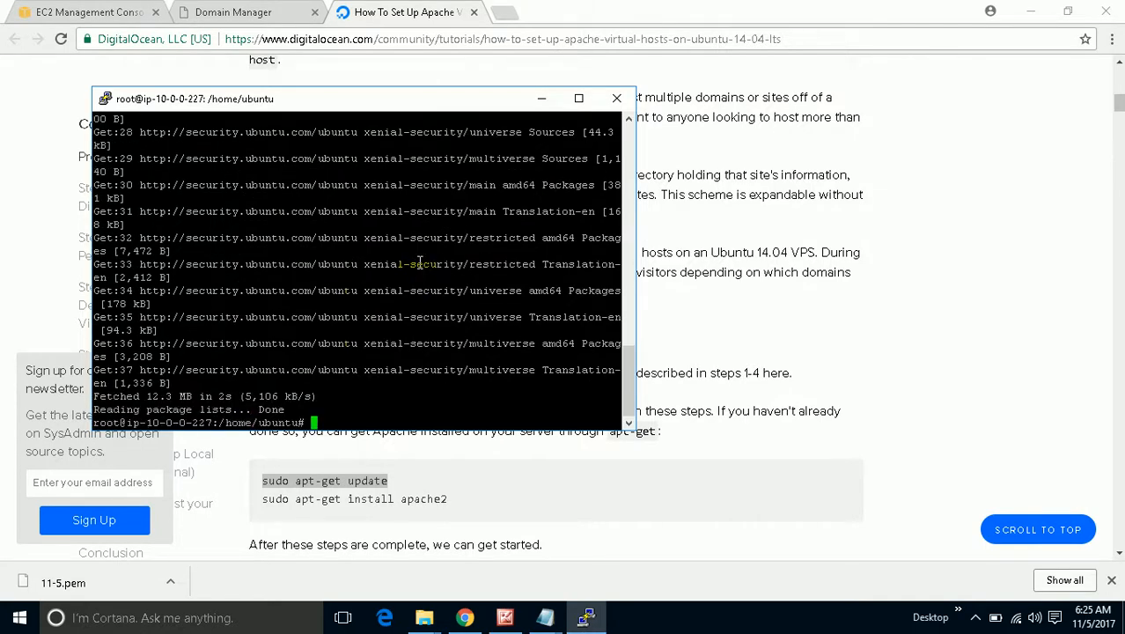
pyautogui.click(542, 98)
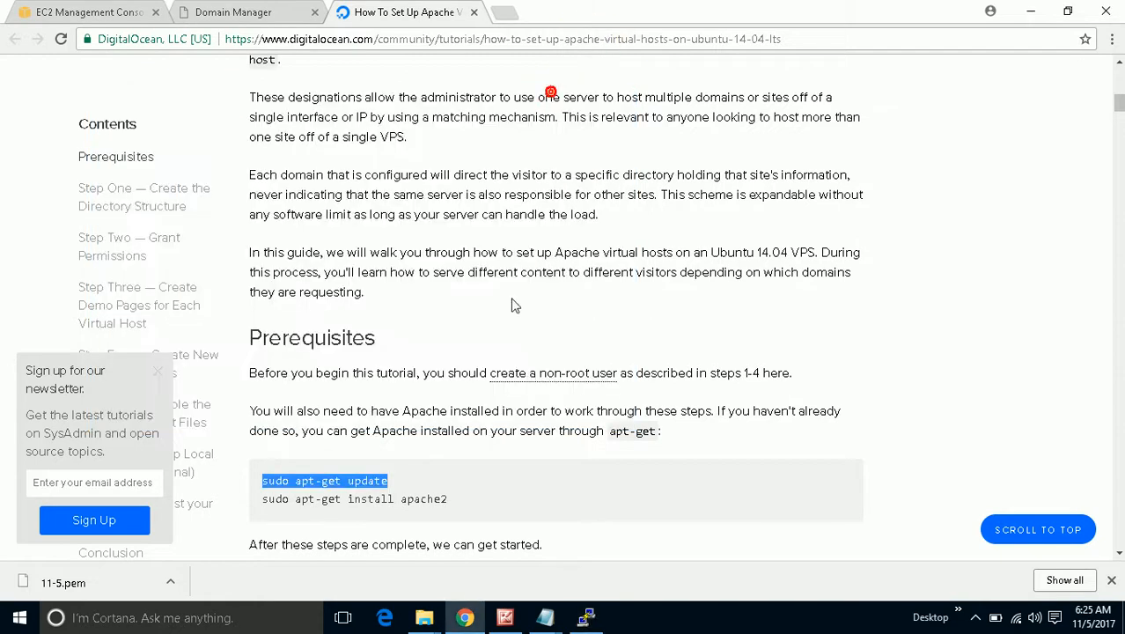
pyautogui.moveTo(464, 497); pyautogui.dragTo(262, 498)
pyautogui.rightClick(264, 498)
pyautogui.click(291, 503)
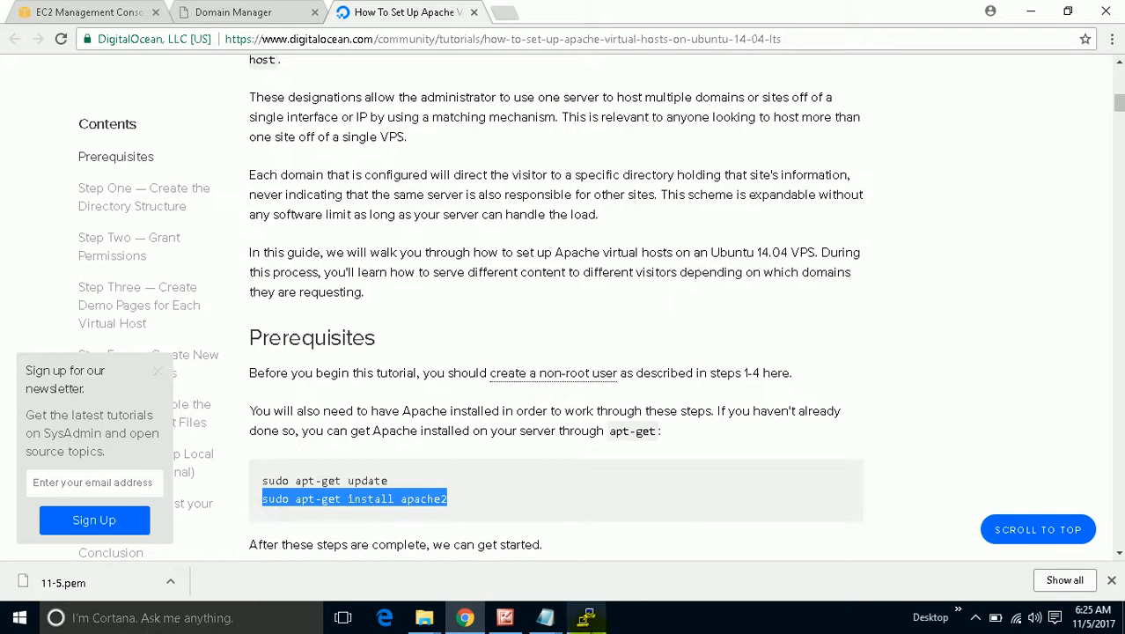
pyautogui.click(586, 617)
pyautogui.rightClick(384, 418)
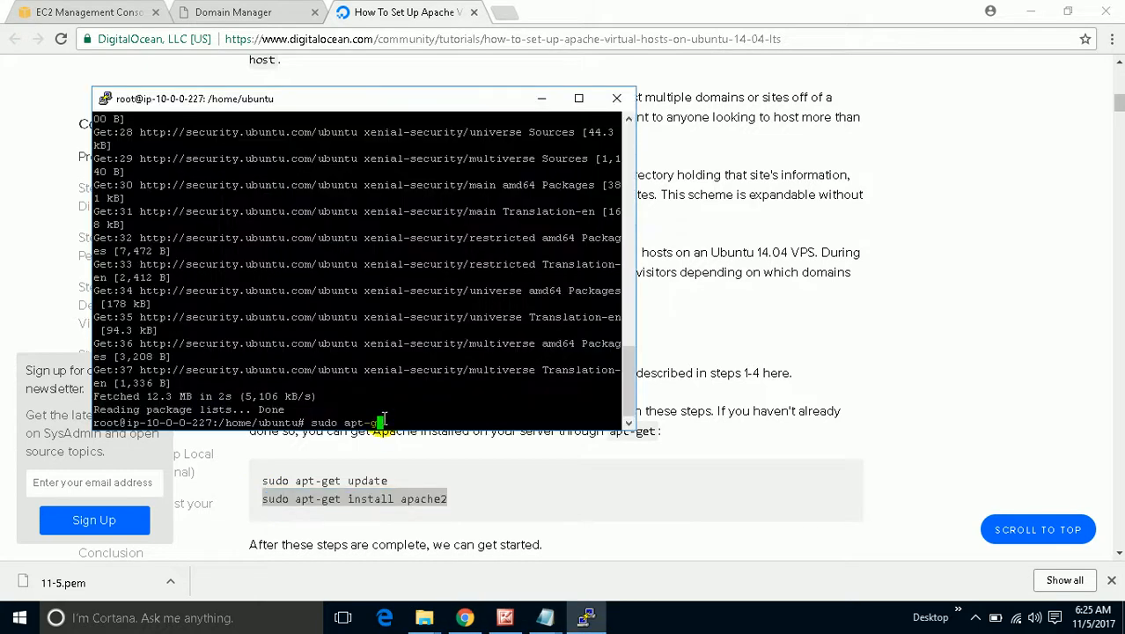
pyautogui.press('Return')
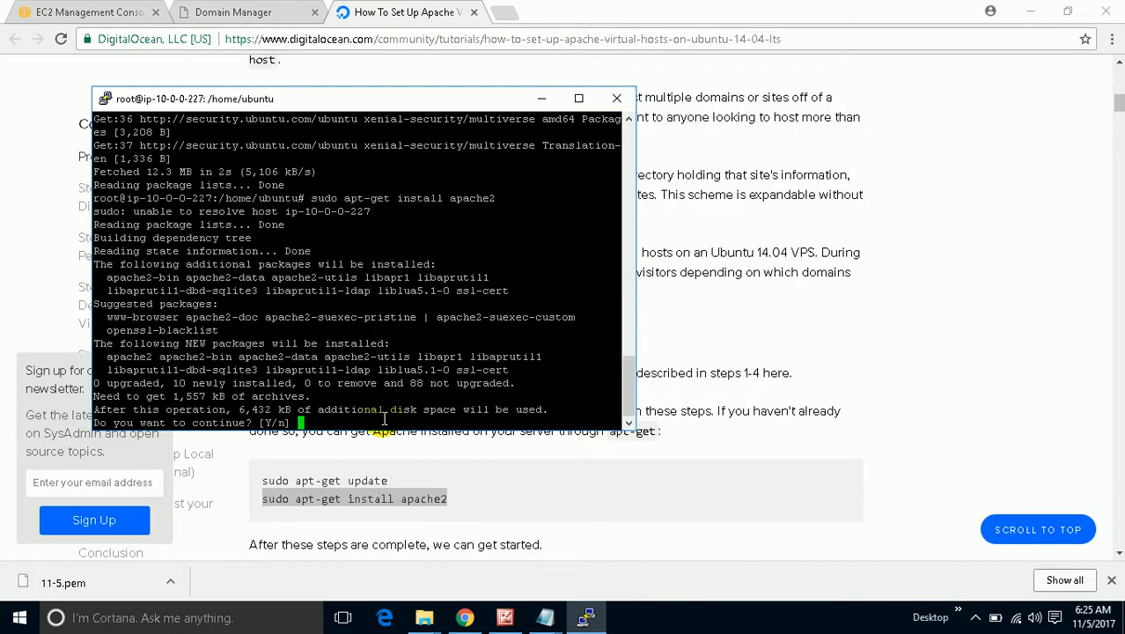
pyautogui.write('y')
pyautogui.press('Return')
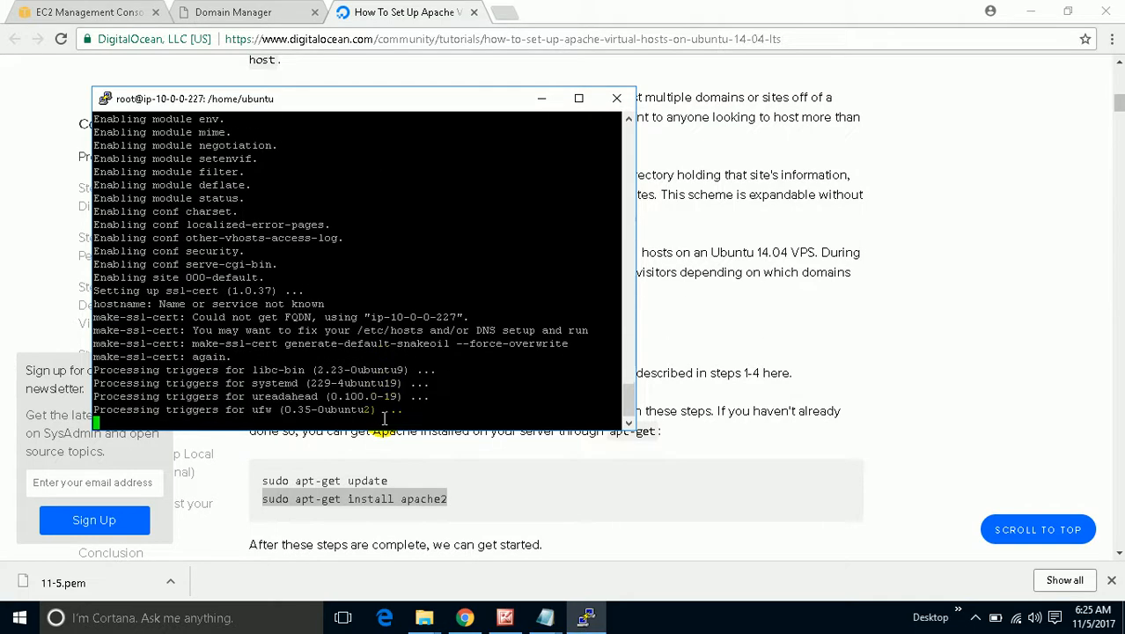
pyautogui.click(587, 474)
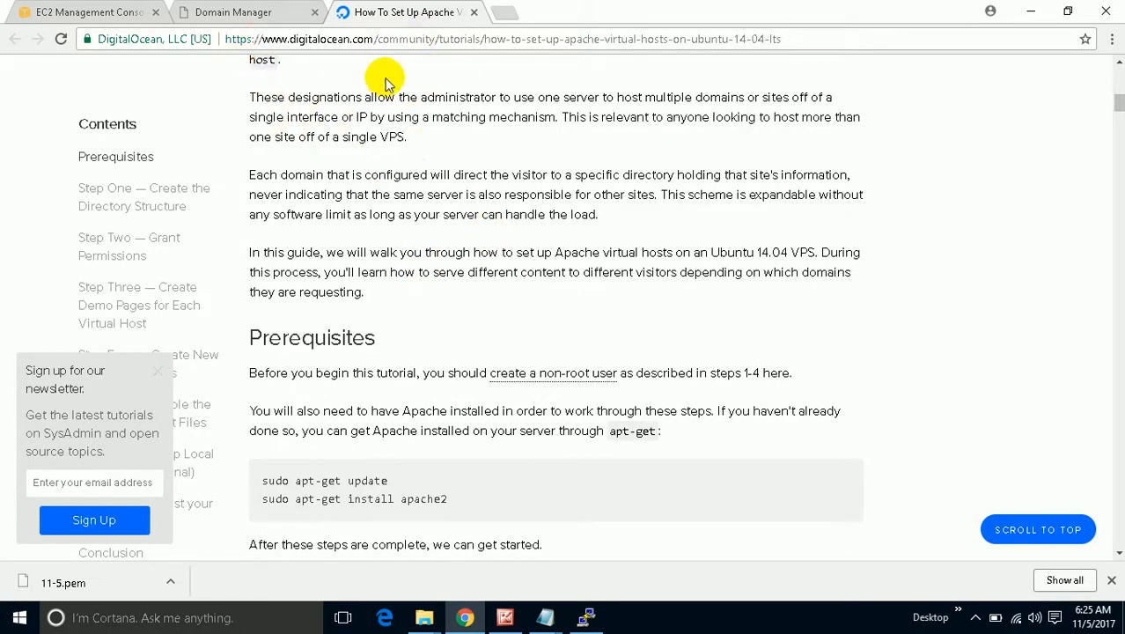
# Create /var/www/example.com/public_html with mkdir -p, pasted from the tutorial.
pyautogui.scroll(-2, 452, 264)
pyautogui.scroll(-2, 455, 272)
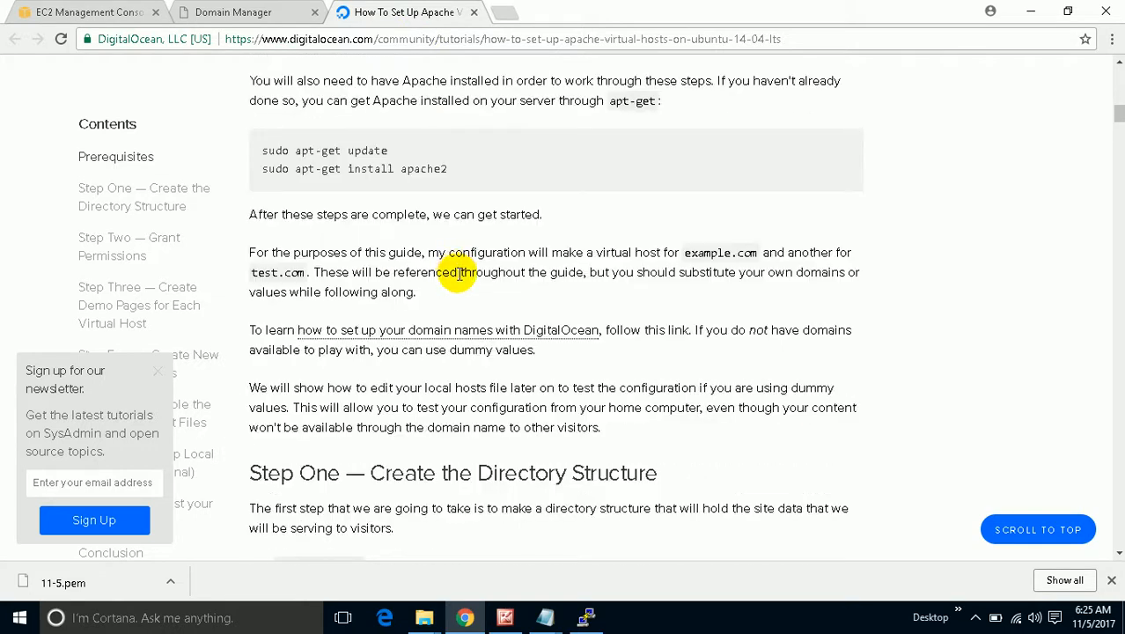
pyautogui.scroll(-5, 459, 274)
pyautogui.scroll(4, 460, 279)
pyautogui.scroll(-3, 461, 281)
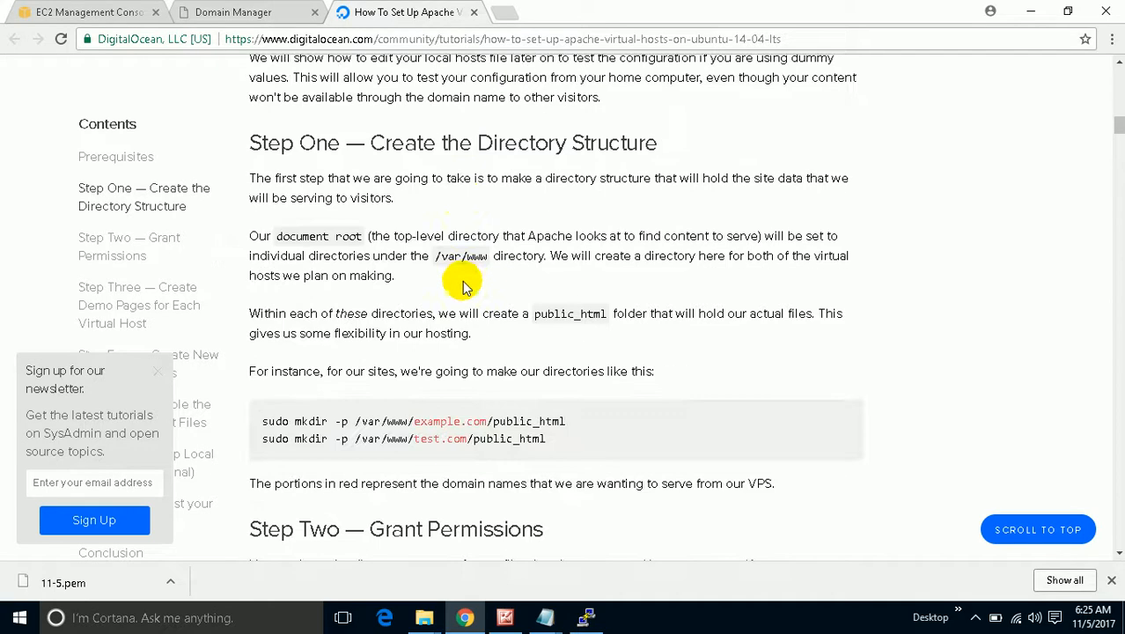
pyautogui.moveTo(574, 421); pyautogui.dragTo(296, 420)
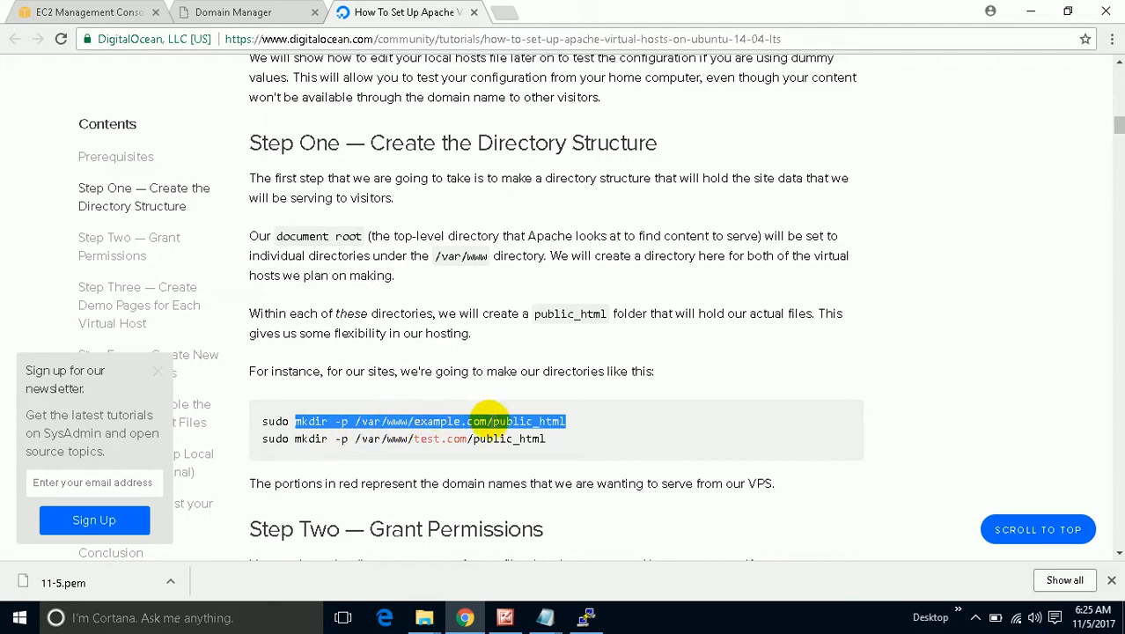
pyautogui.rightClick(535, 417)
pyautogui.click(556, 427)
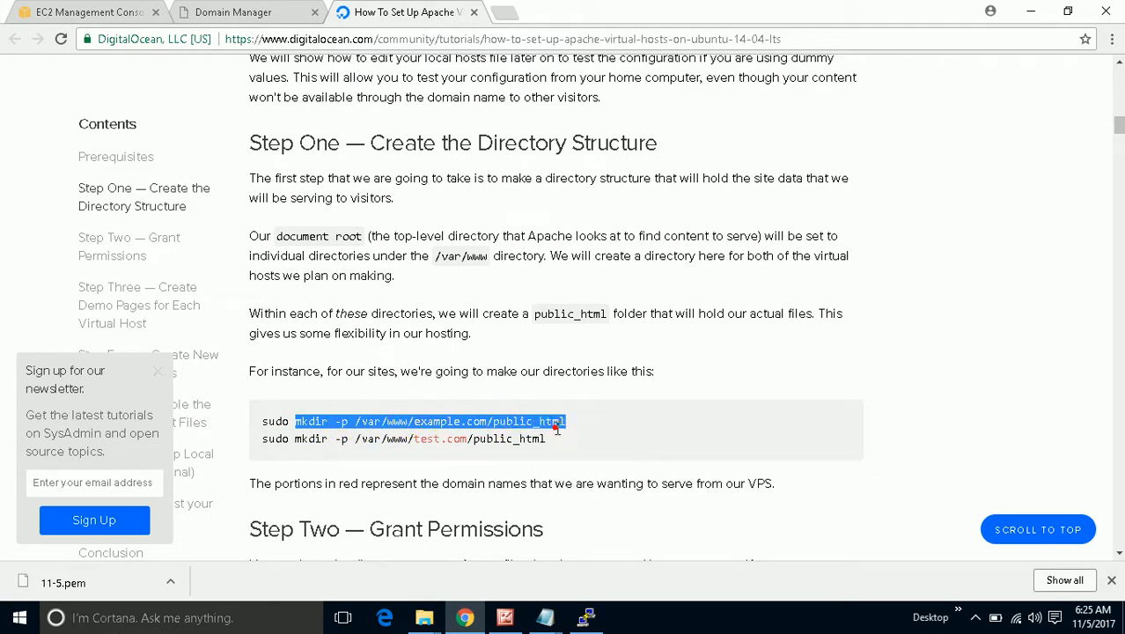
pyautogui.click(586, 617)
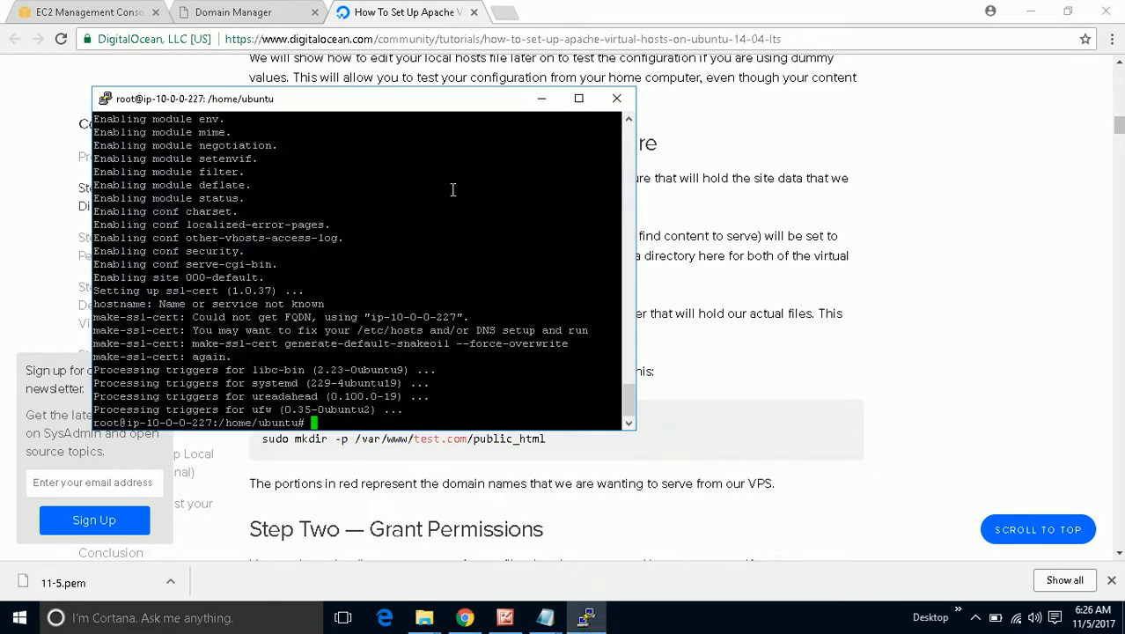
pyautogui.moveTo(430, 100); pyautogui.dragTo(659, 51)
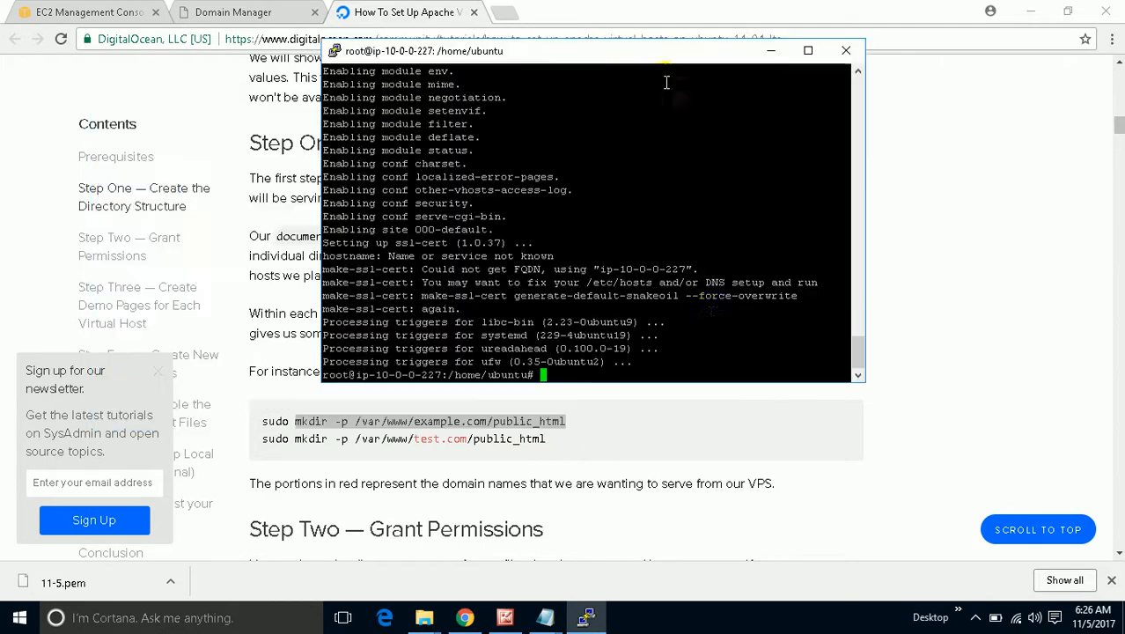
pyautogui.rightClick(685, 353)
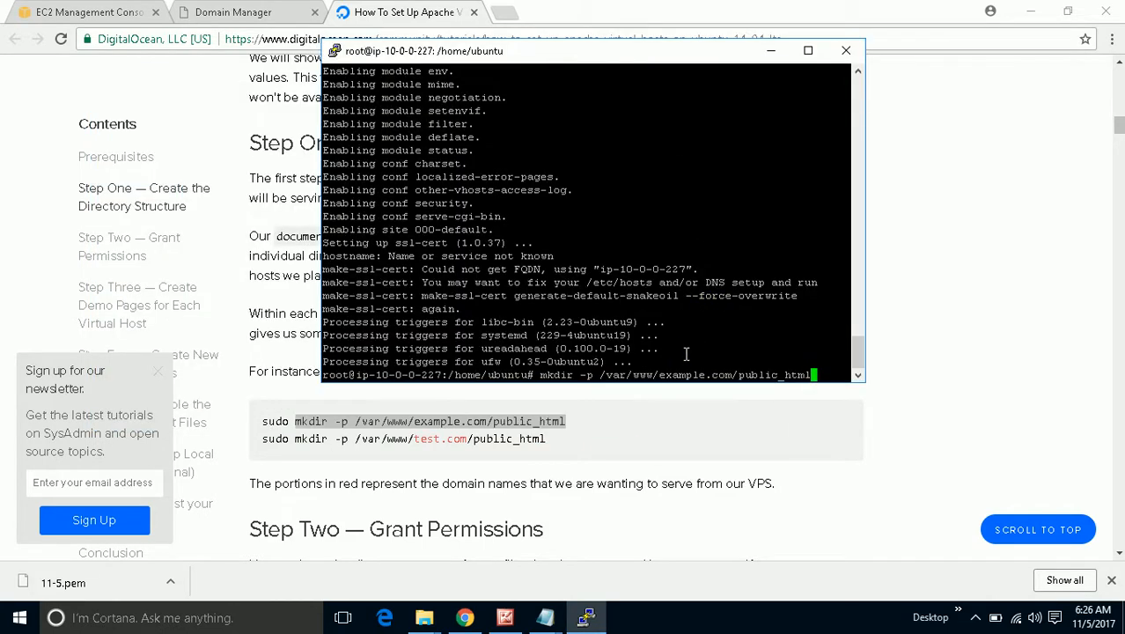
pyautogui.press('Return')
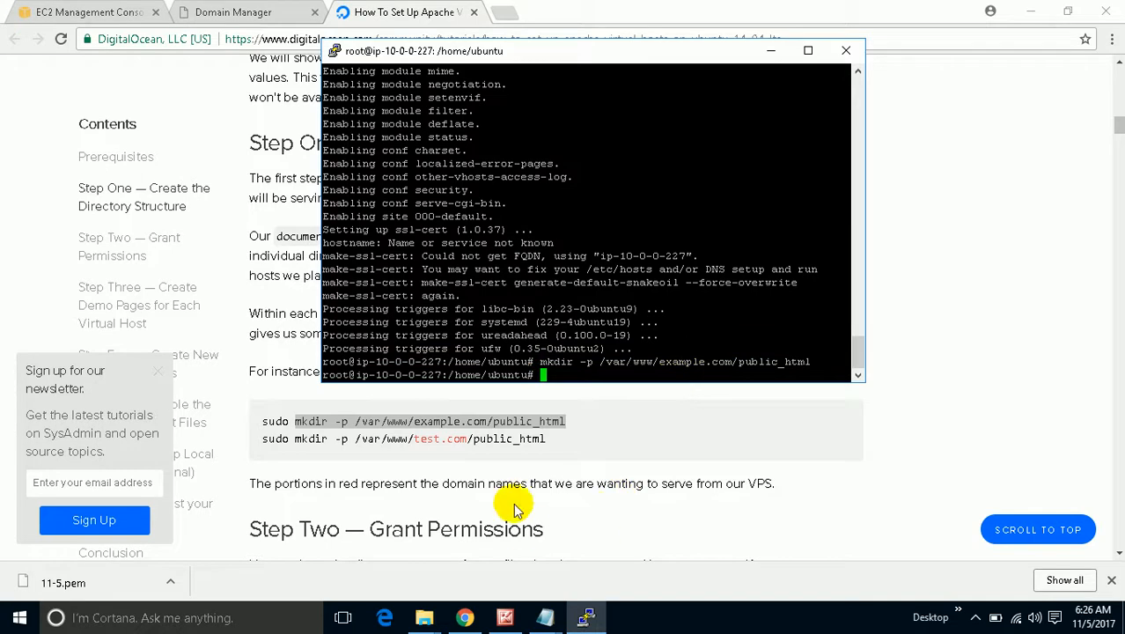
# Create /var/www/test.com/public_html with the tutorial's mkdir -p command.
pyautogui.click(532, 462)
pyautogui.moveTo(563, 440); pyautogui.dragTo(302, 446)
pyautogui.rightClick(302, 446)
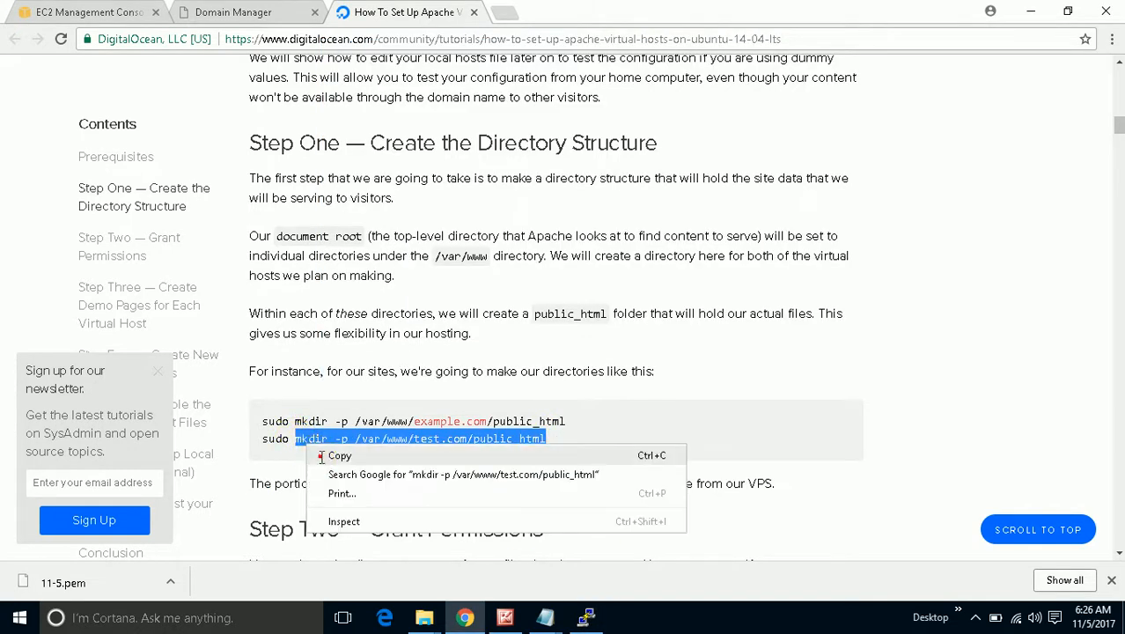
pyautogui.click(319, 455)
pyautogui.click(599, 616)
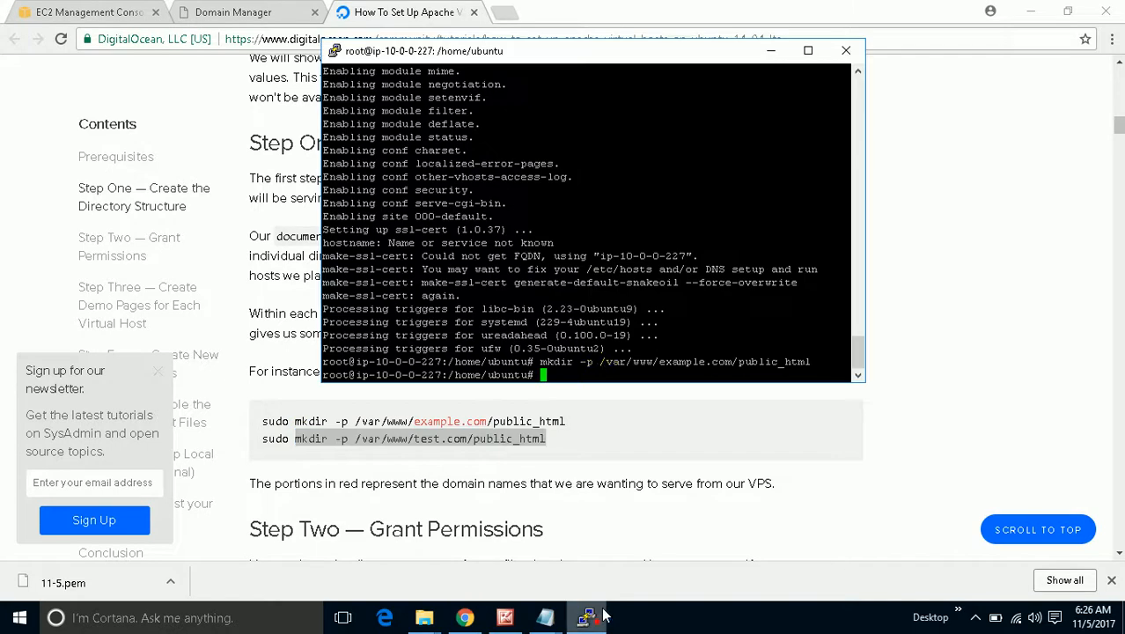
pyautogui.rightClick(604, 373)
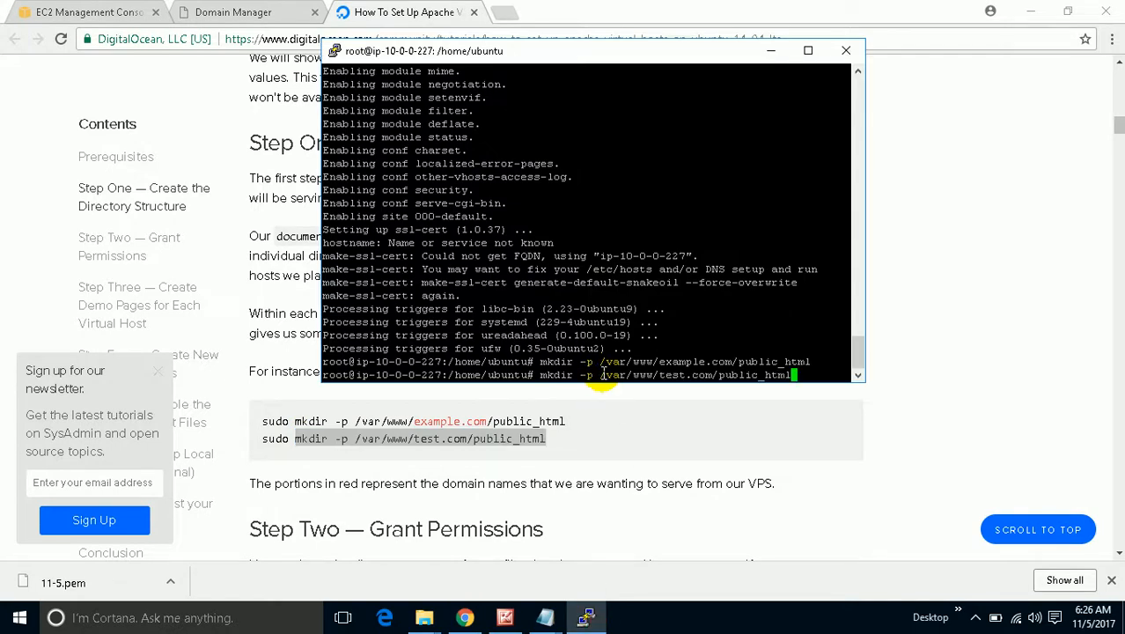
pyautogui.press('Return')
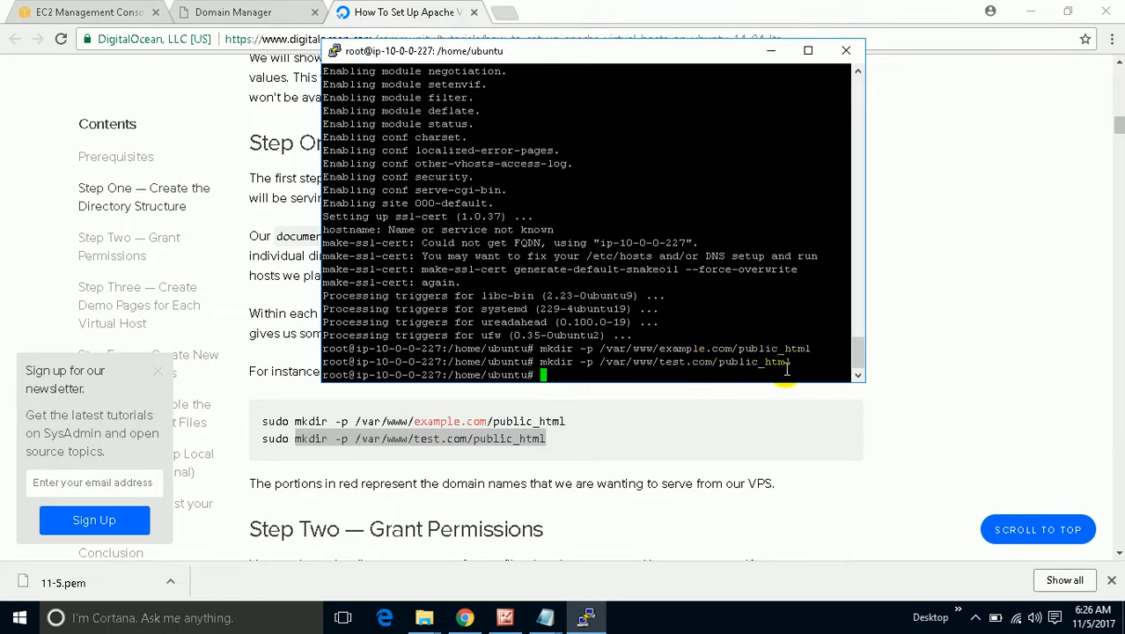
# Give $USER ownership of /var/www/example.com/public_html with the tutorial's chown command.
pyautogui.click(715, 421)
pyautogui.scroll(-4, 709, 435)
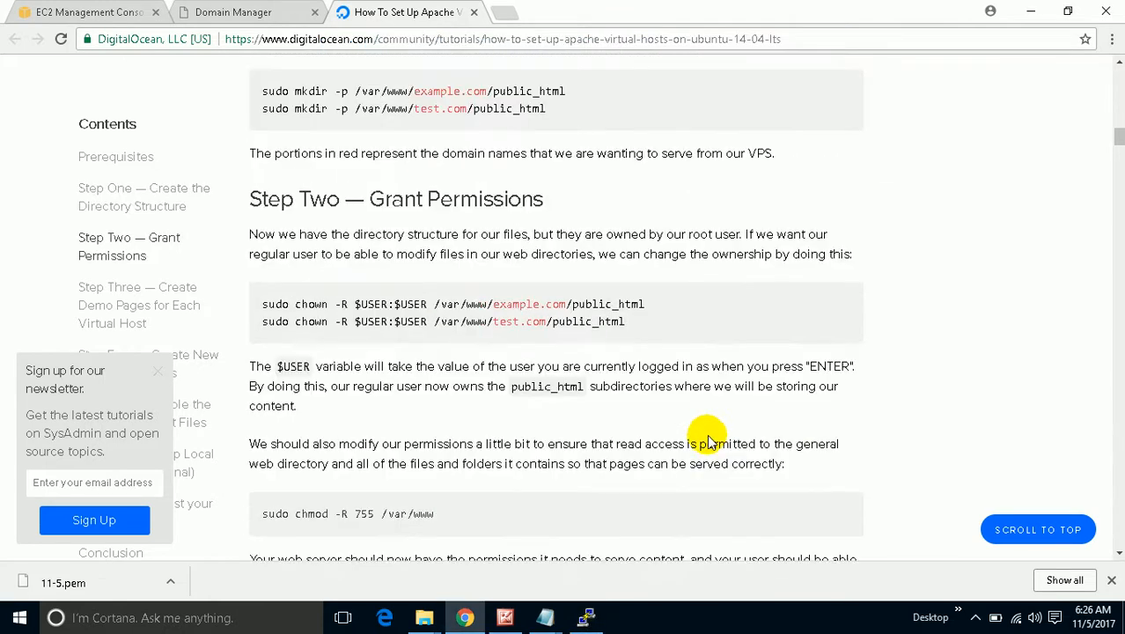
pyautogui.moveTo(663, 306); pyautogui.dragTo(295, 302)
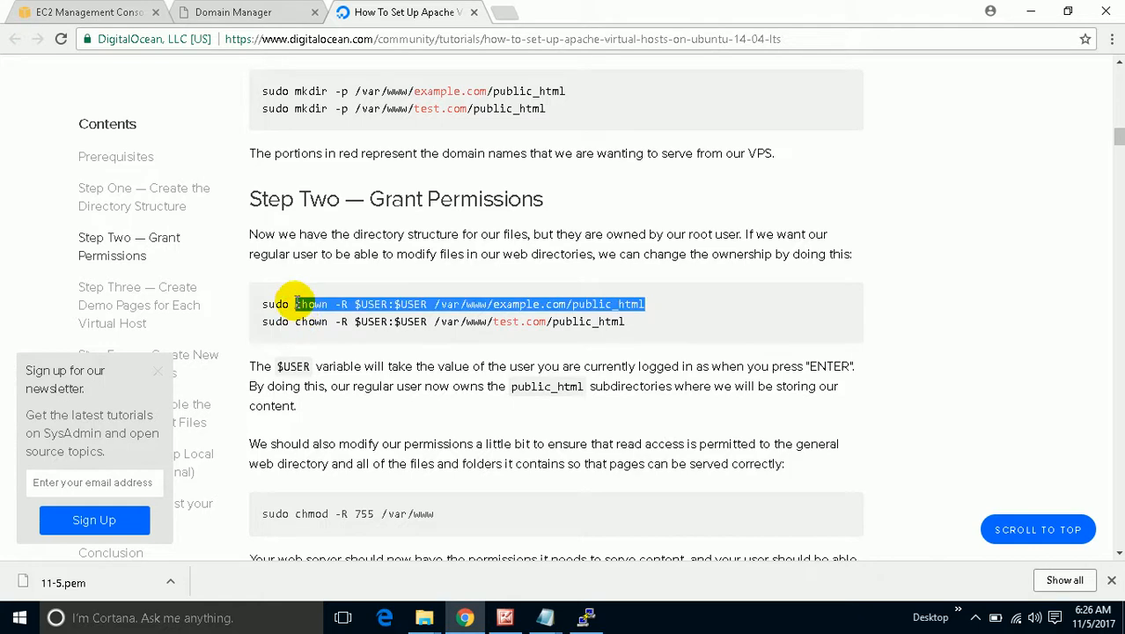
pyautogui.rightClick(297, 304)
pyautogui.click(316, 314)
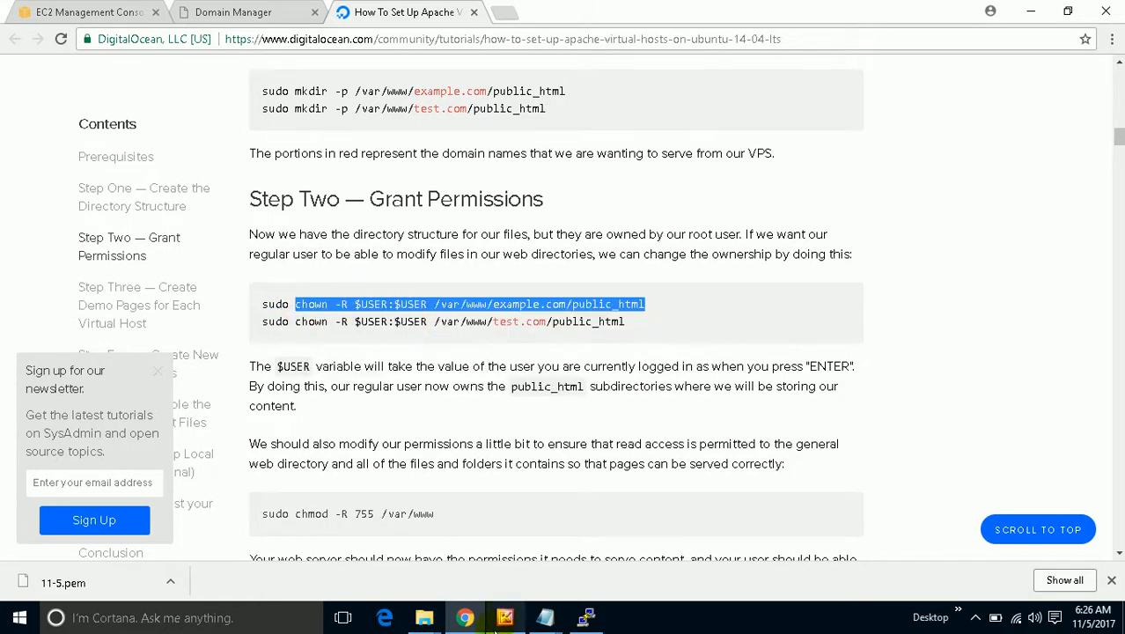
pyautogui.click(585, 617)
pyautogui.rightClick(610, 364)
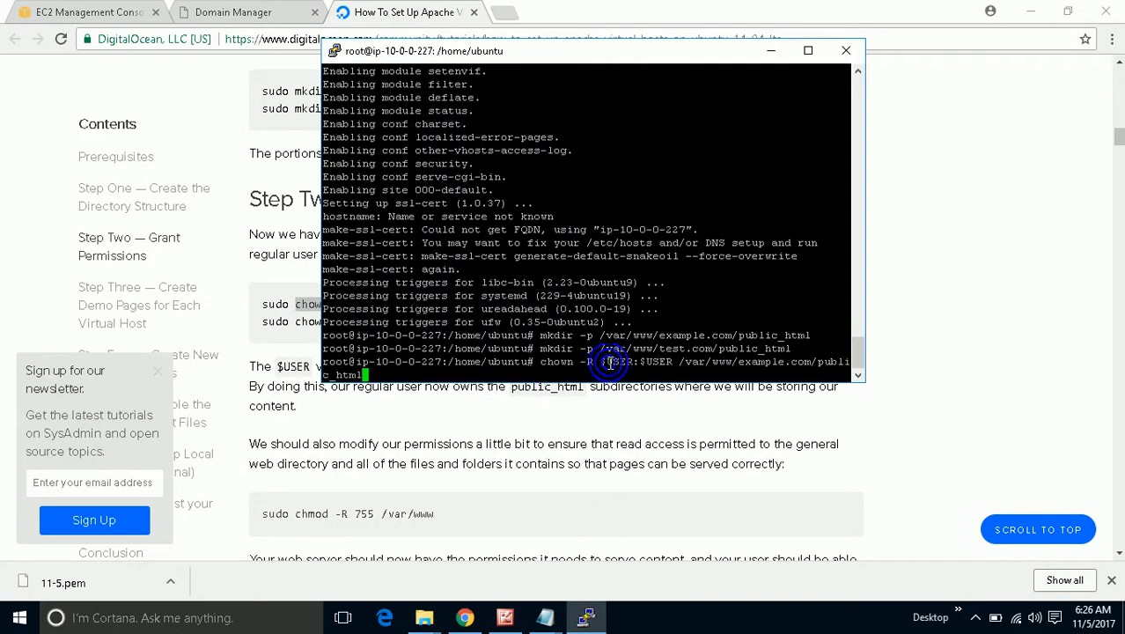
pyautogui.press('Return')
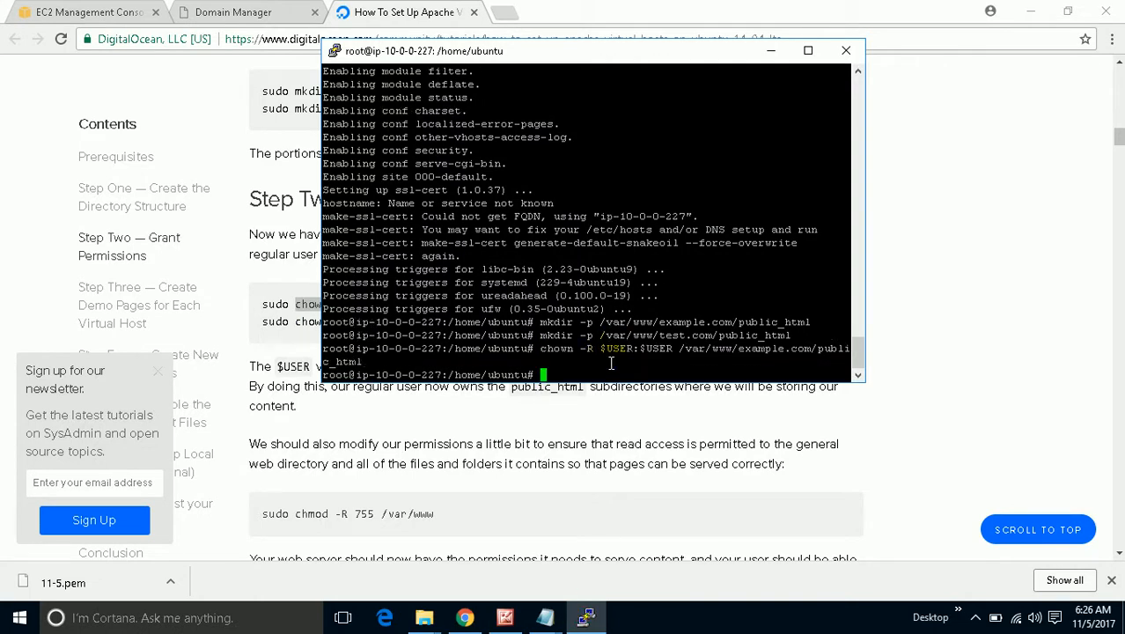
# Give $USER ownership of /var/www/test.com/public_html with chown.
pyautogui.click(567, 408)
pyautogui.moveTo(632, 318); pyautogui.dragTo(295, 323)
pyautogui.rightClick(300, 323)
pyautogui.click(310, 334)
pyautogui.click(585, 618)
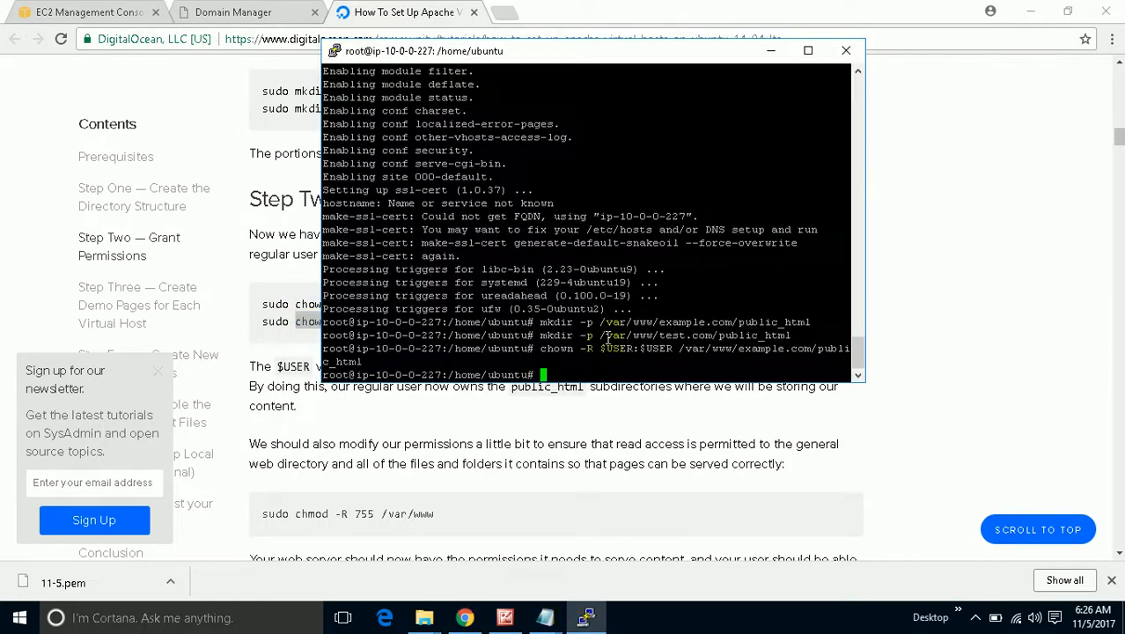
pyautogui.rightClick(607, 364)
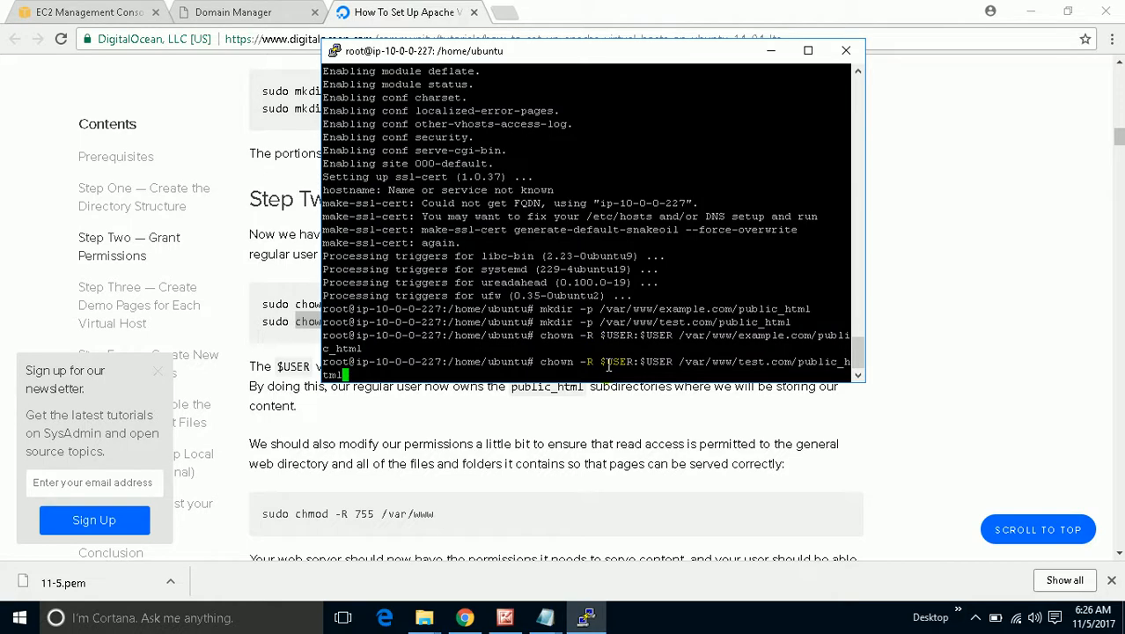
pyautogui.press('Return')
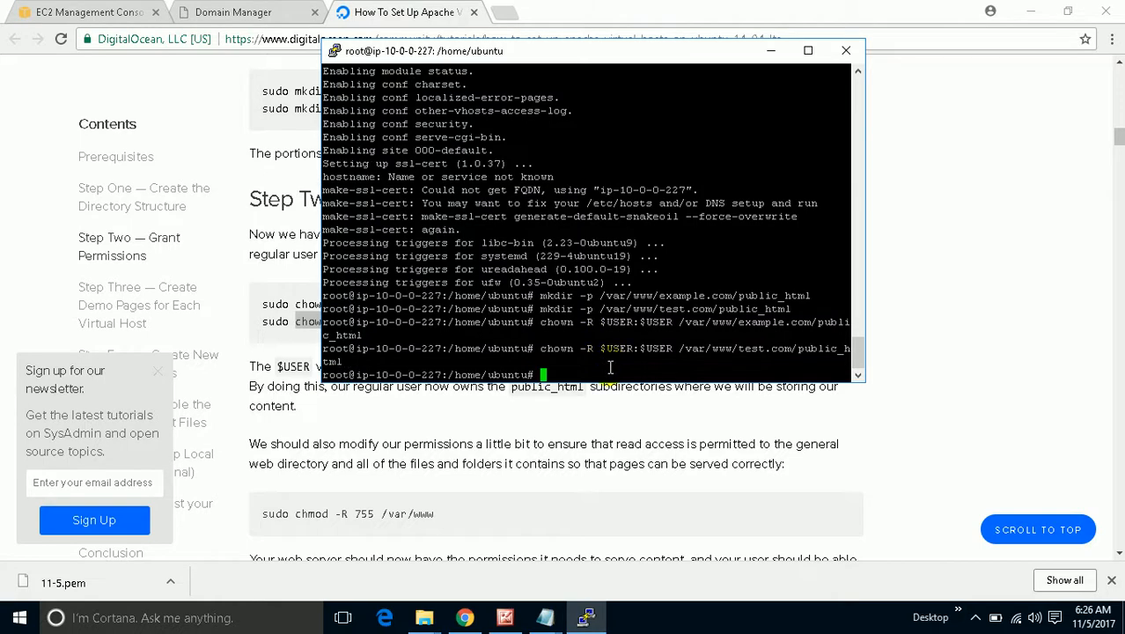
# Run 'chmod -R 755 /var/www' on the server, copied from the tutorial.
pyautogui.click(774, 58)
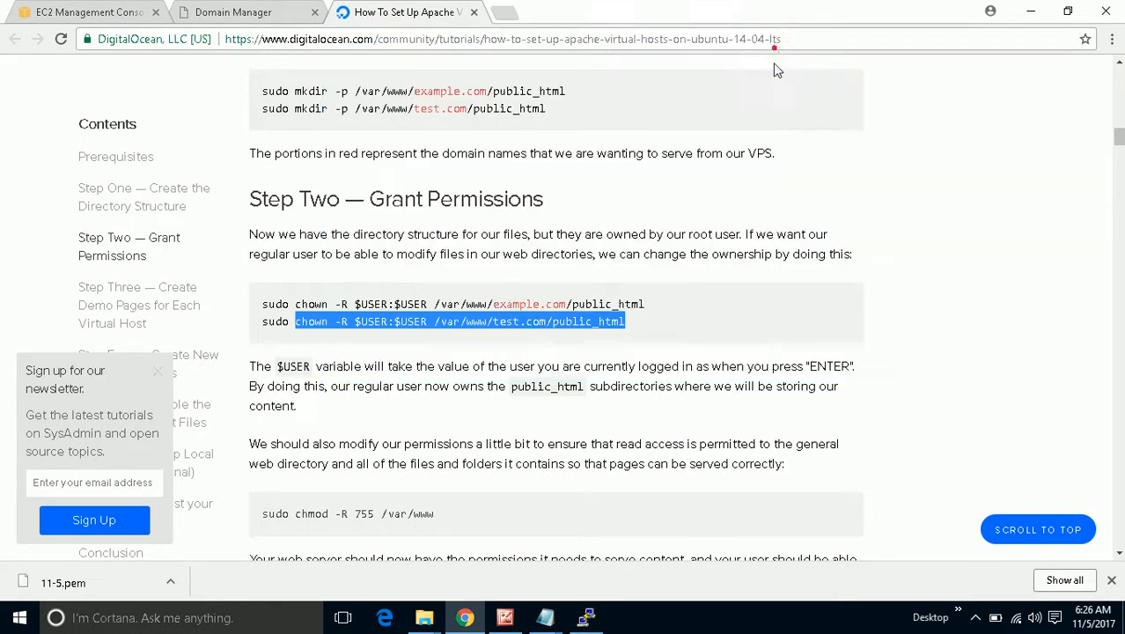
pyautogui.click(379, 312)
pyautogui.moveTo(428, 303); pyautogui.dragTo(354, 305)
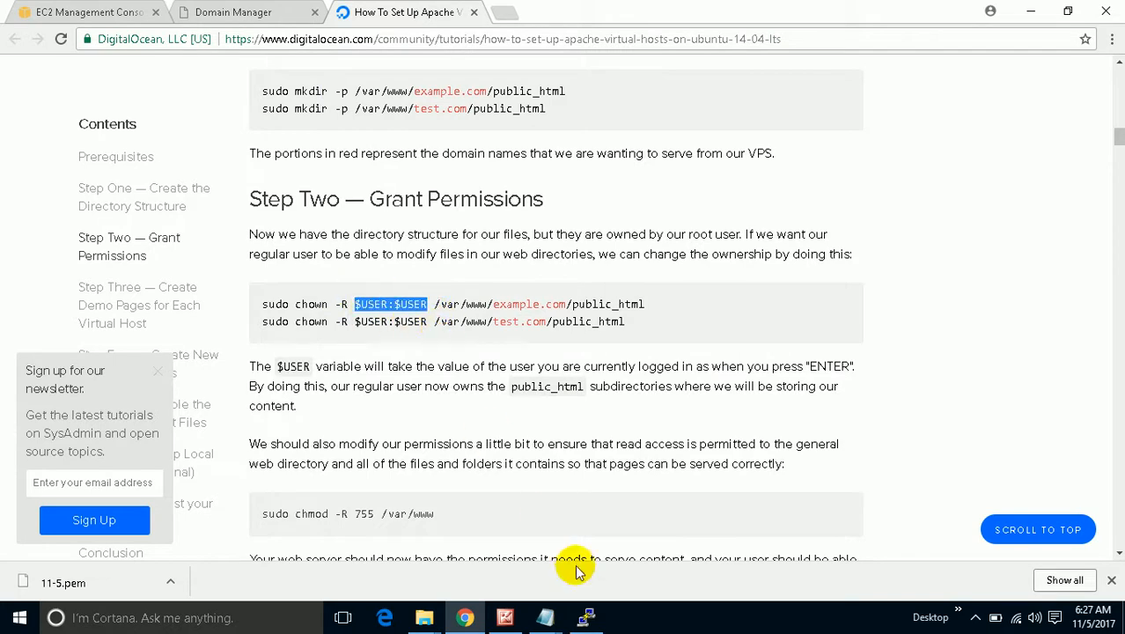
pyautogui.click(578, 619)
pyautogui.click(577, 620)
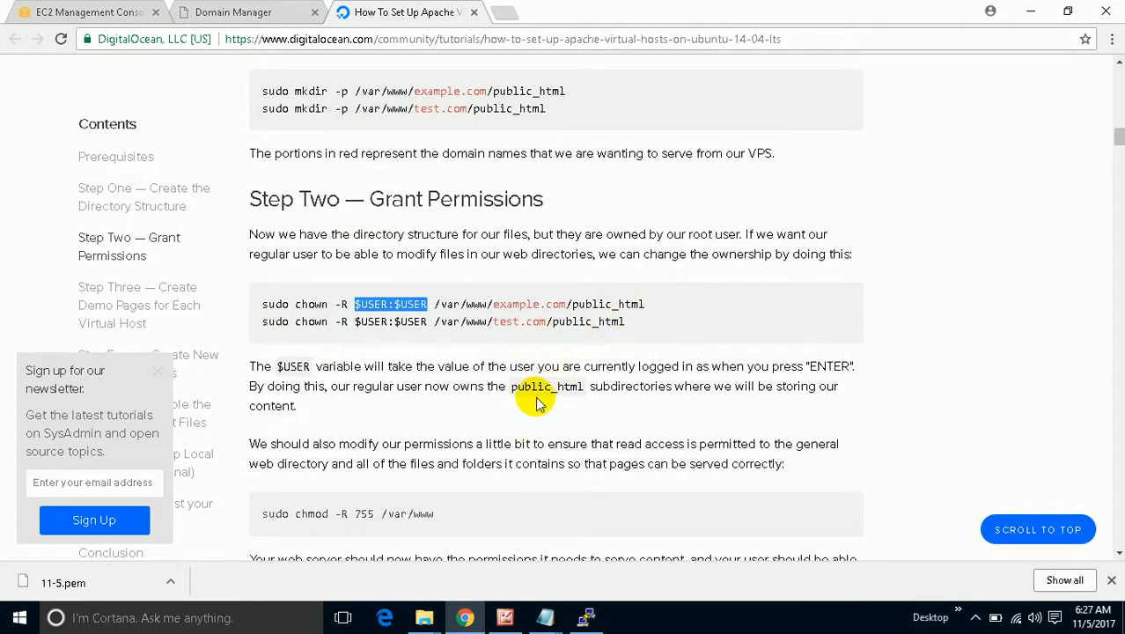
pyautogui.scroll(-2, 539, 396)
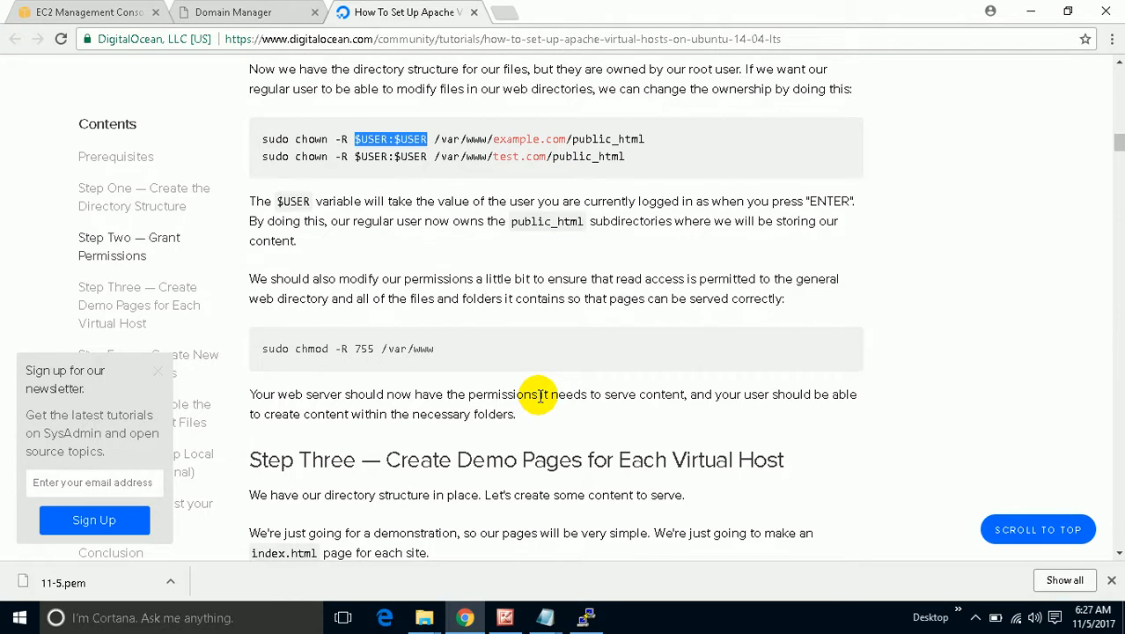
pyautogui.moveTo(421, 349); pyautogui.dragTo(299, 361)
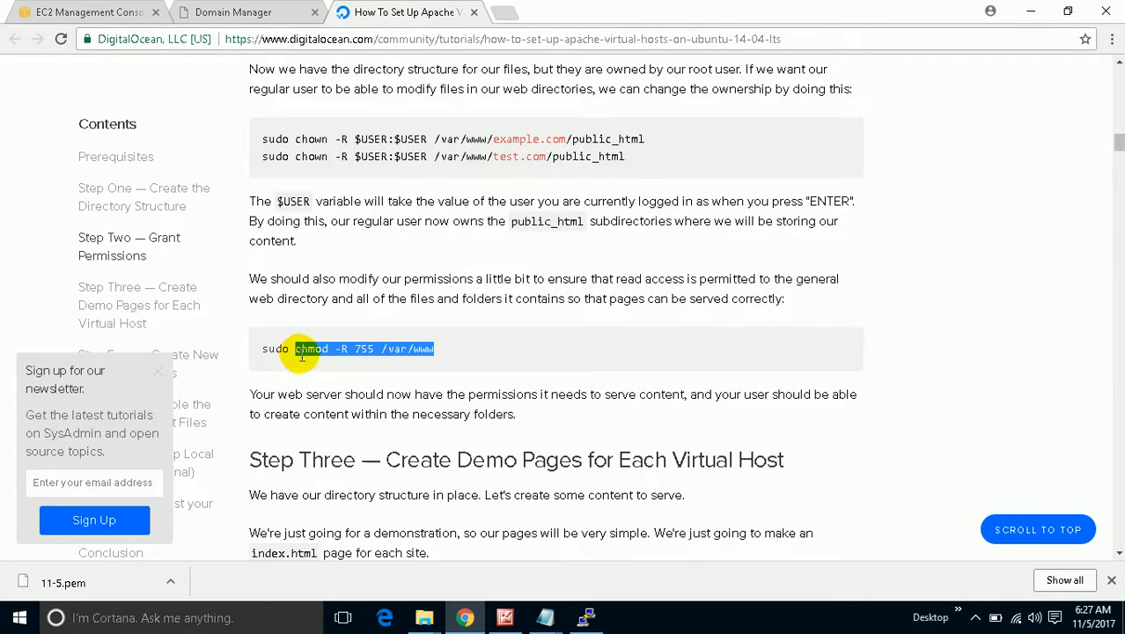
pyautogui.rightClick(300, 355)
pyautogui.click(314, 364)
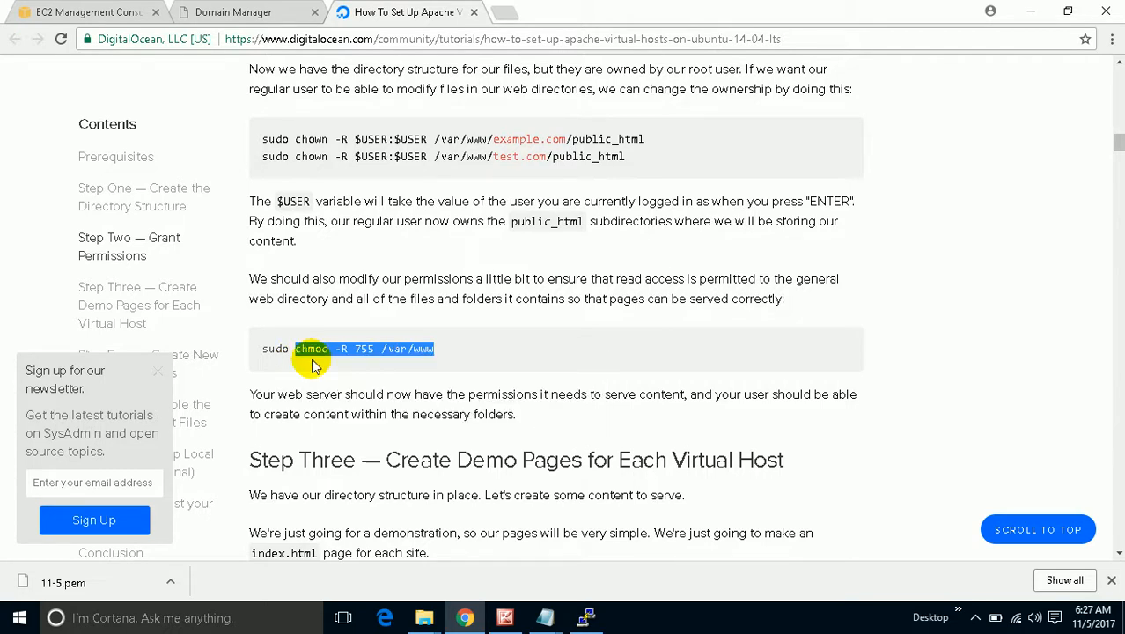
pyautogui.click(585, 617)
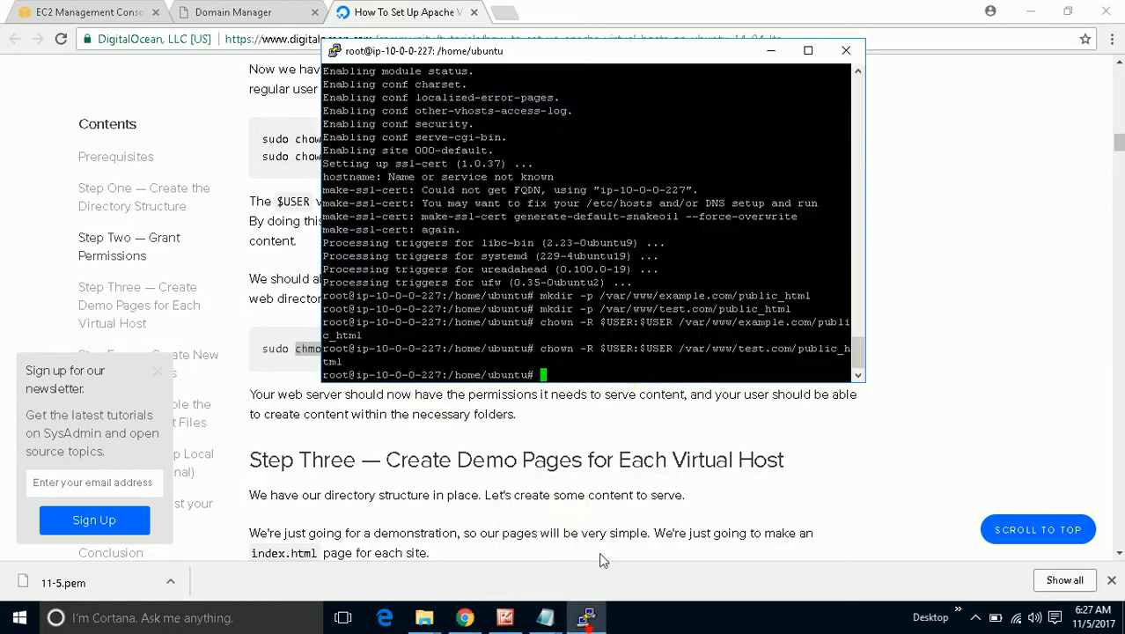
pyautogui.rightClick(620, 369)
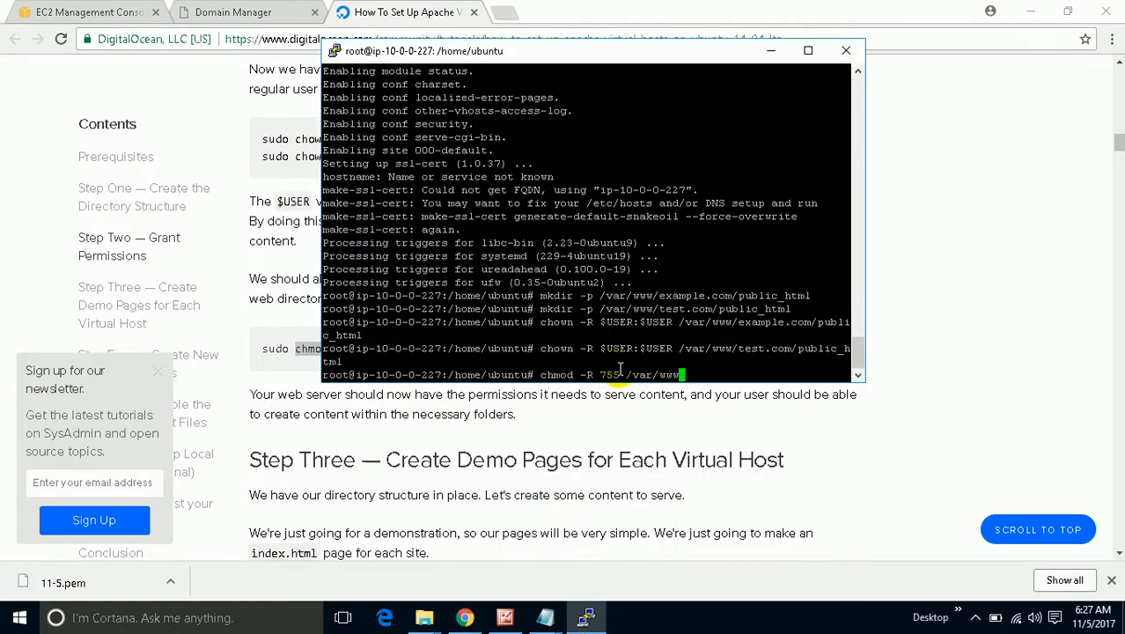
pyautogui.press('Return')
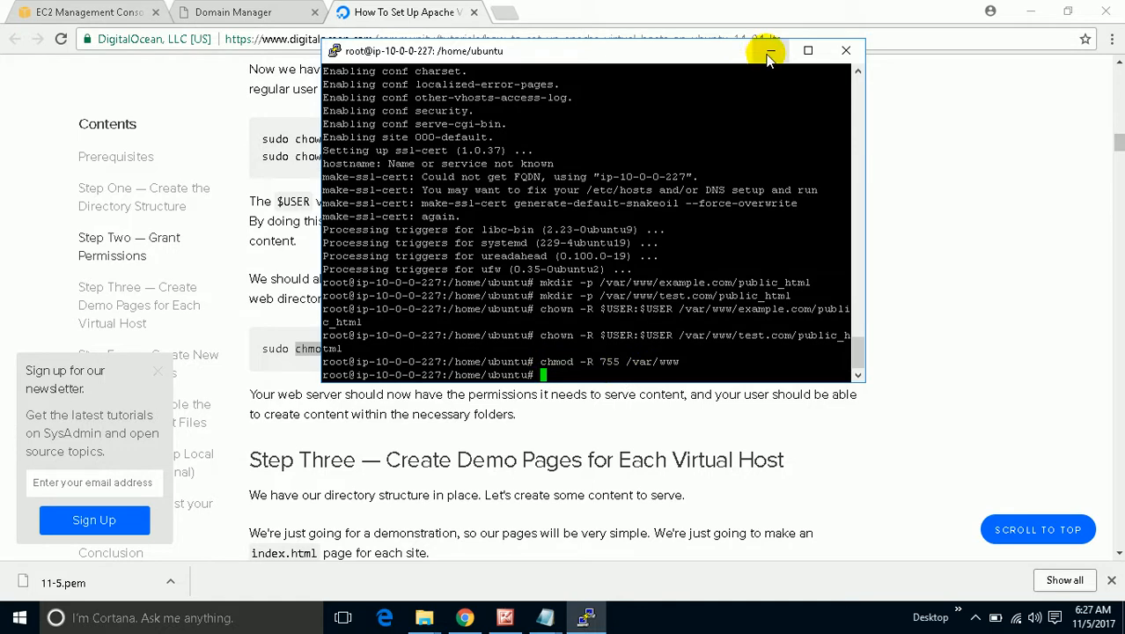
pyautogui.click(768, 56)
# Open /var/www/example.com/public_html/index.html as a new file in vi.
pyautogui.scroll(-3, 648, 352)
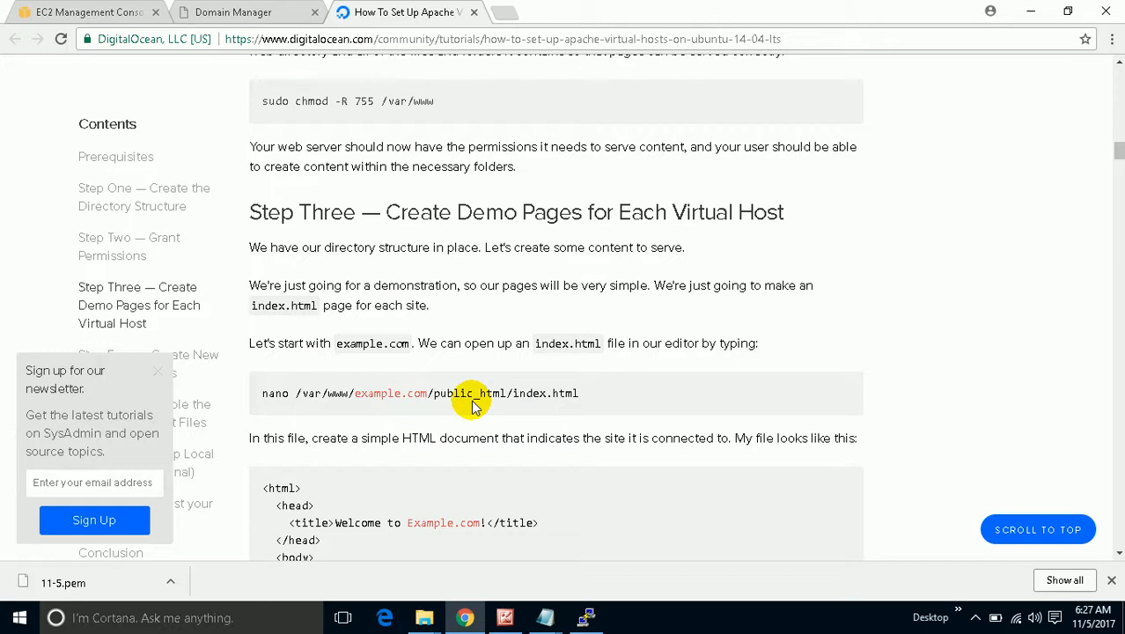
pyautogui.scroll(-1, 537, 402)
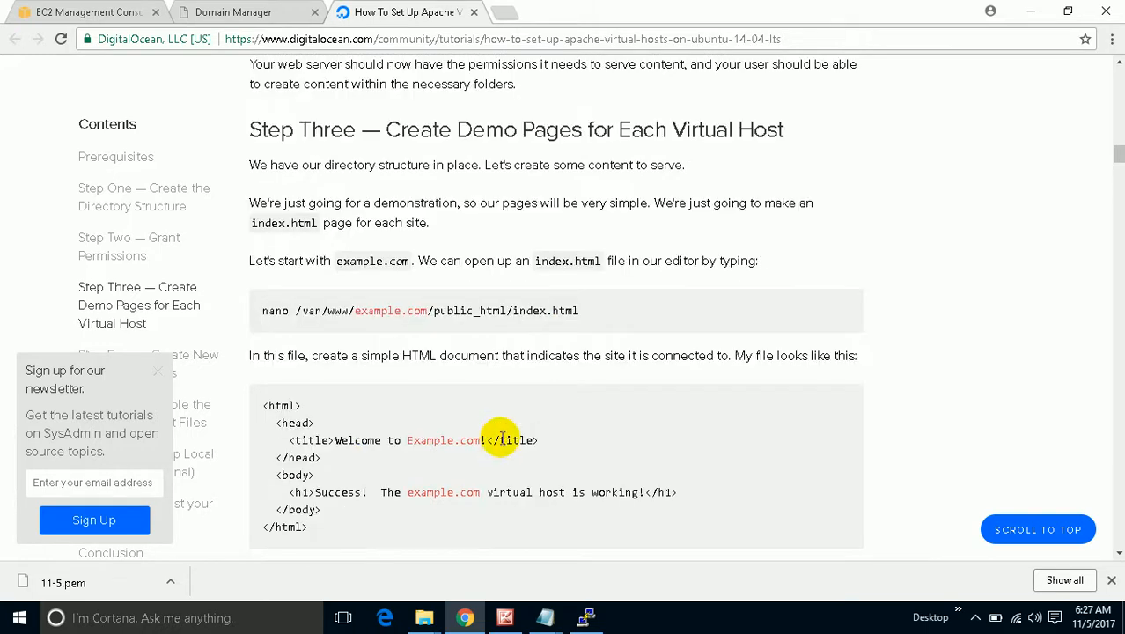
pyautogui.moveTo(588, 313); pyautogui.dragTo(298, 306)
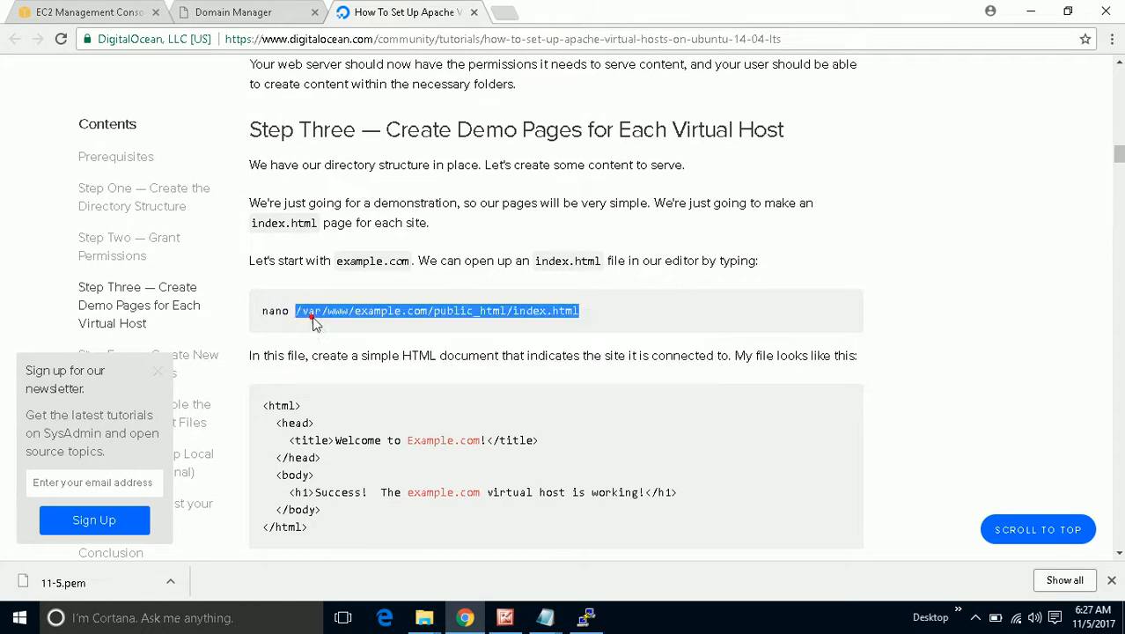
pyautogui.click(585, 617)
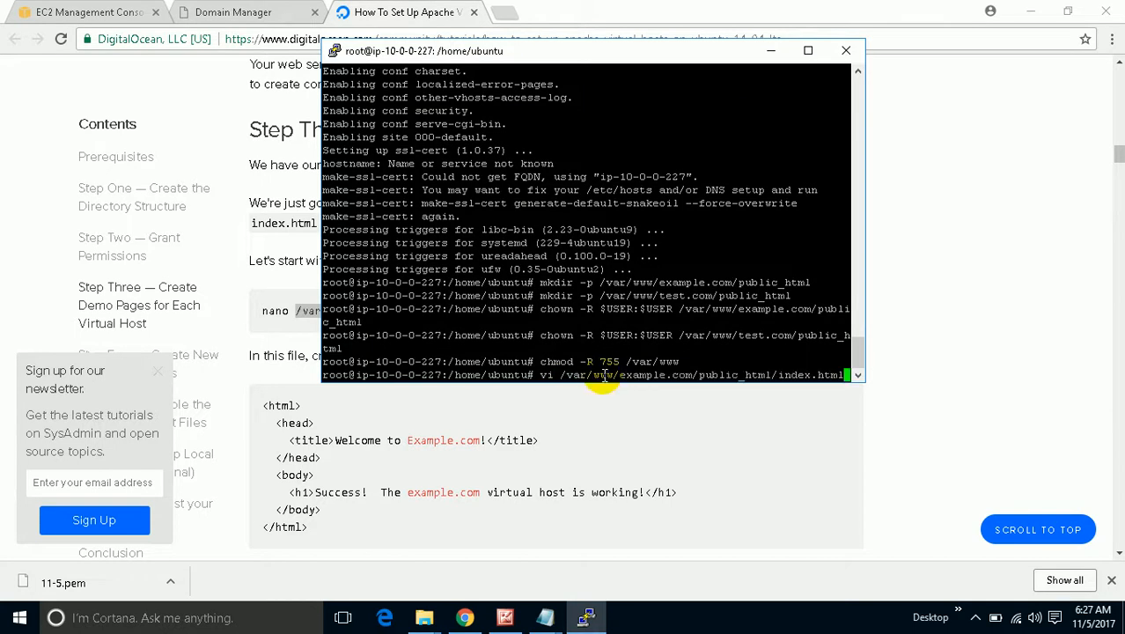
pyautogui.press('Return')
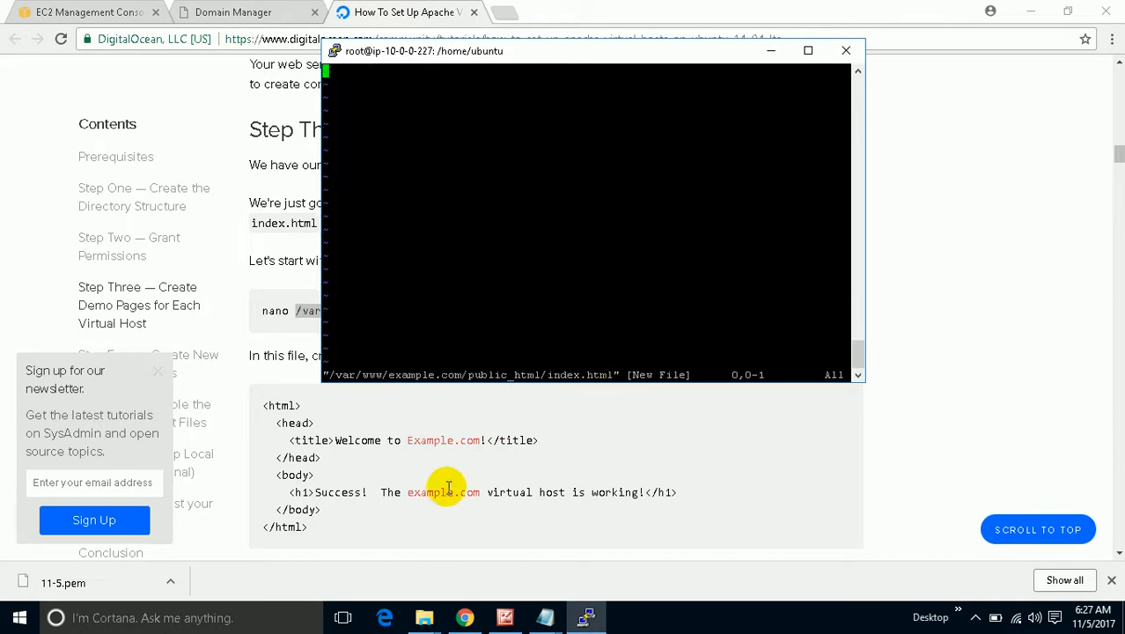
# Copy the tutorial's sample HTML page code.
pyautogui.click(448, 487)
pyautogui.scroll(-1, 448, 487)
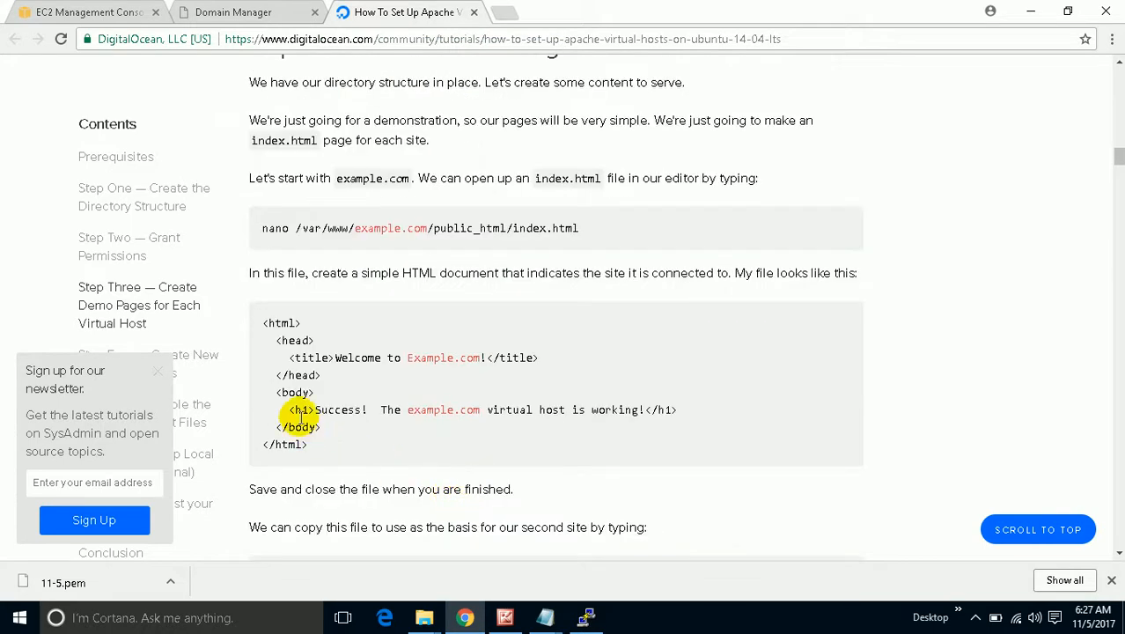
pyautogui.moveTo(264, 323)
pyautogui.mouseDown()
pyautogui.moveTo(278, 323)
pyautogui.moveTo(349, 445)
pyautogui.moveTo(312, 453)
pyautogui.moveTo(267, 393)
pyautogui.moveTo(262, 325)
pyautogui.mouseUp()
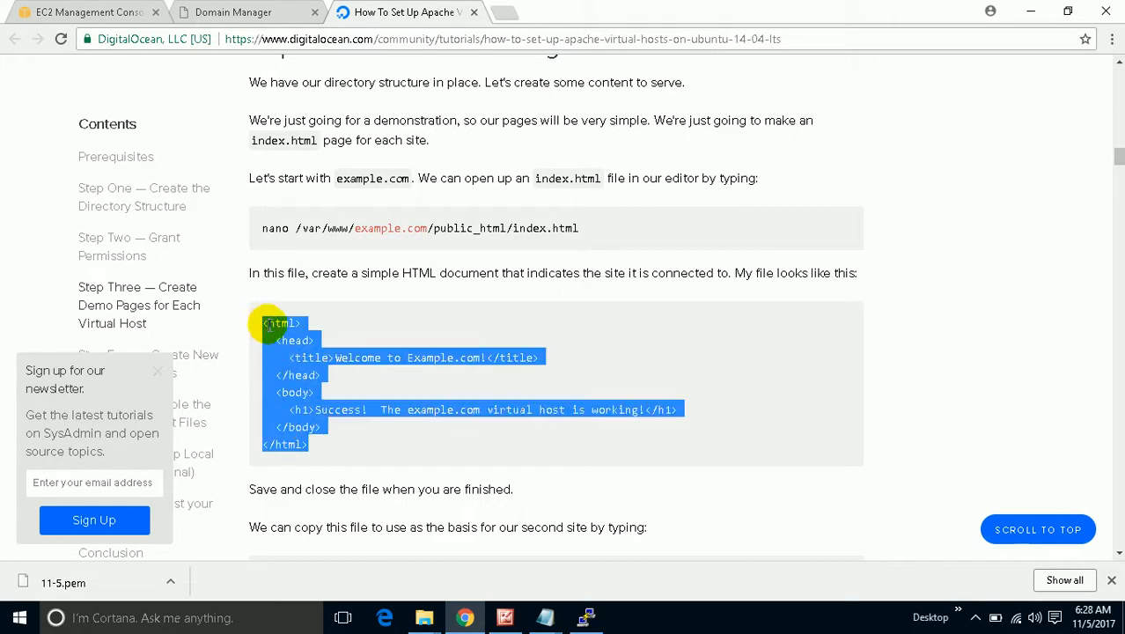
pyautogui.rightClick(270, 325)
pyautogui.click(273, 331)
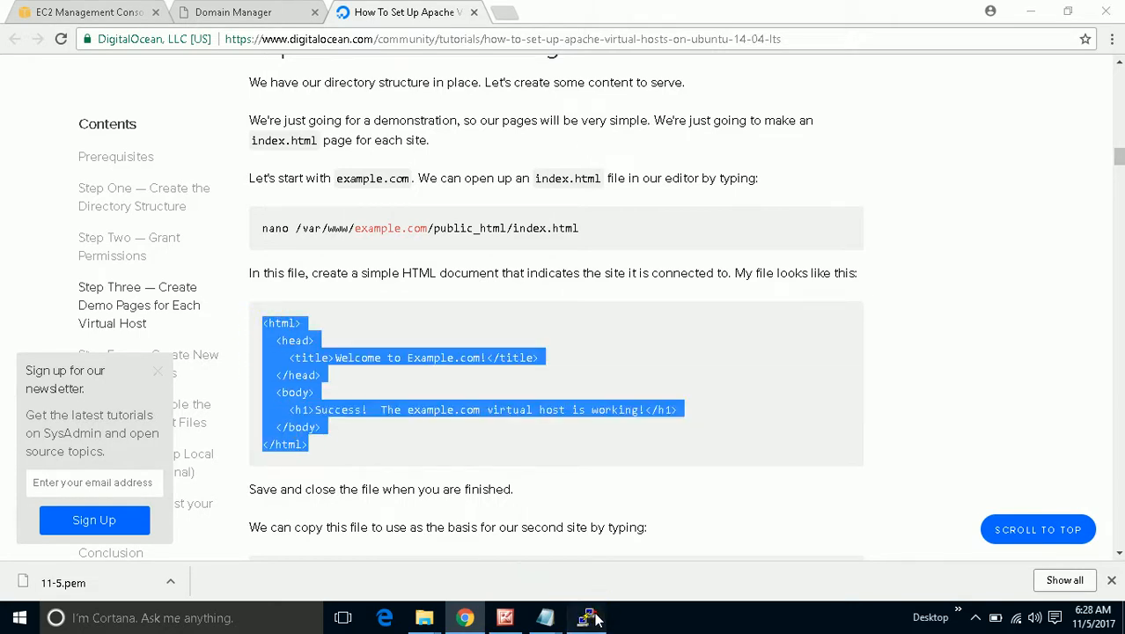
pyautogui.click(585, 617)
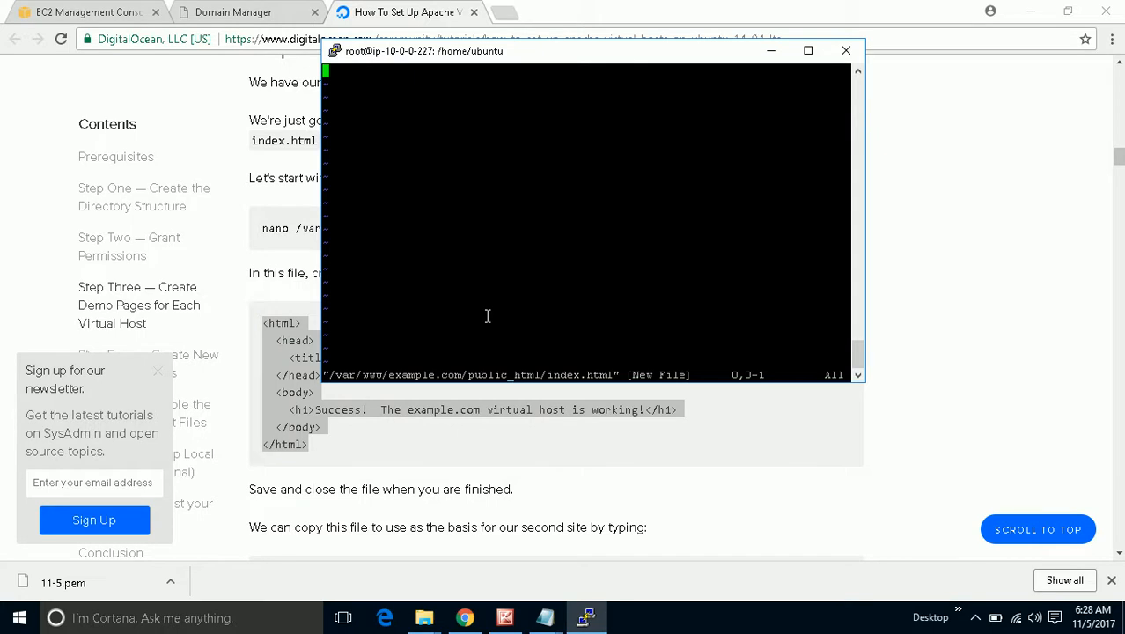
# Paste the sample HTML into index.html and edit its title to 'Welcome Example.techvoice.info'.
pyautogui.press('i')
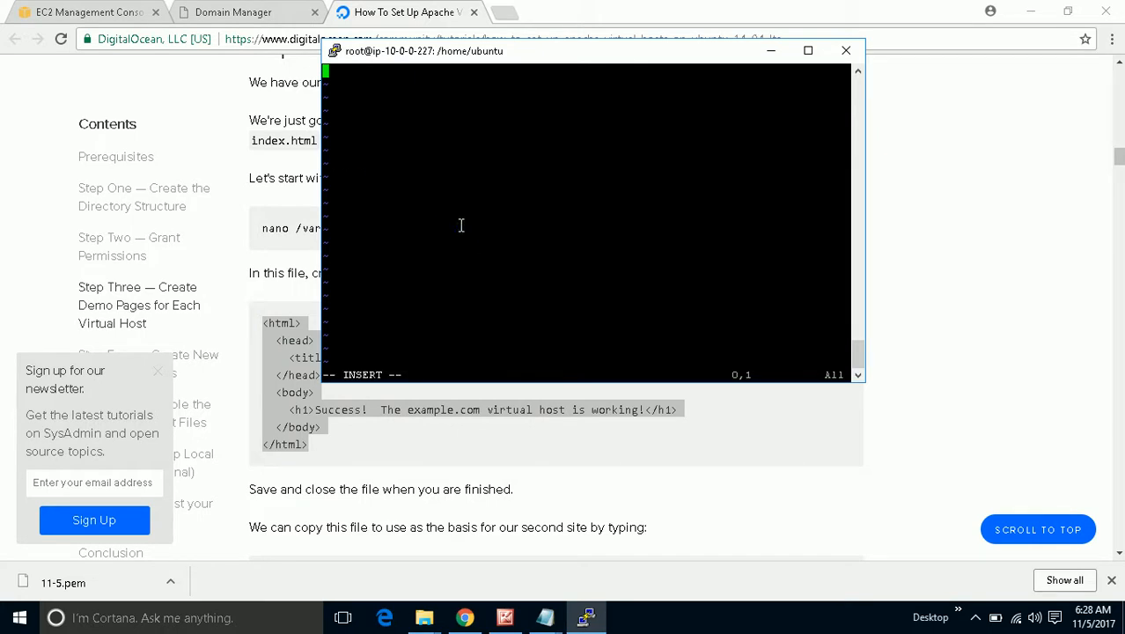
pyautogui.rightClick(459, 227)
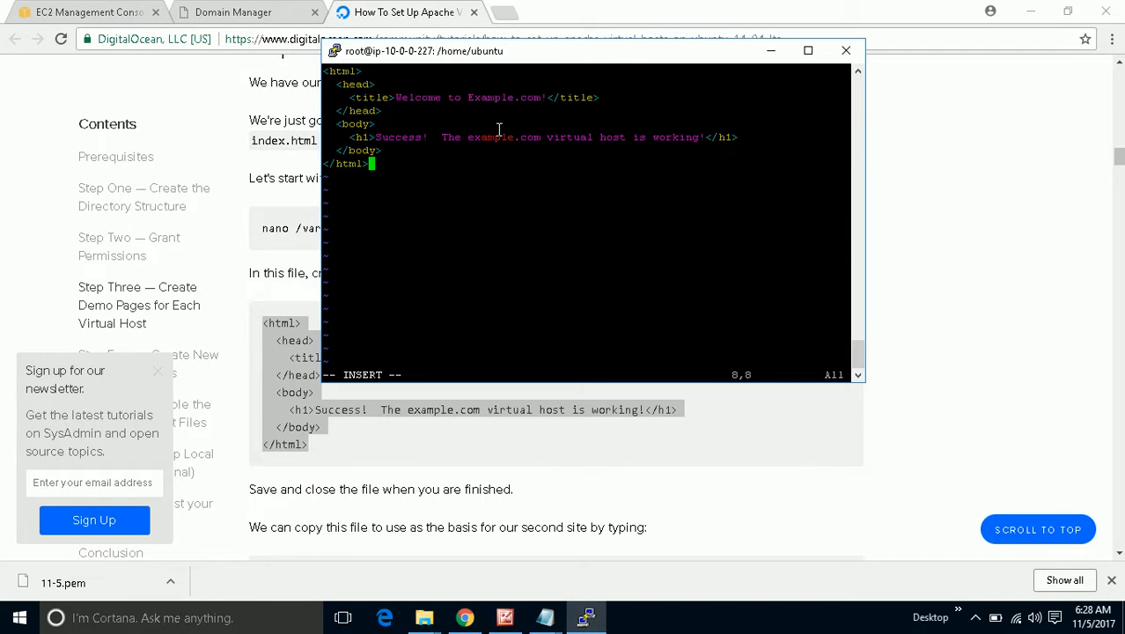
pyautogui.press('Up')
pyautogui.press('Up')
pyautogui.press('Up')
pyautogui.press('Up')
pyautogui.press('Up')
pyautogui.press('Right')
pyautogui.press('Right')
pyautogui.press('Right')
pyautogui.press('Right')
pyautogui.press('Right')
pyautogui.press('Right')
pyautogui.press('Right')
pyautogui.press('Right')
pyautogui.press('Right')
pyautogui.press('Right')
pyautogui.press('Right')
pyautogui.press('Right')
pyautogui.press('Right')
pyautogui.press('Right')
pyautogui.press('Right')
pyautogui.press('Left')
pyautogui.write('tes')
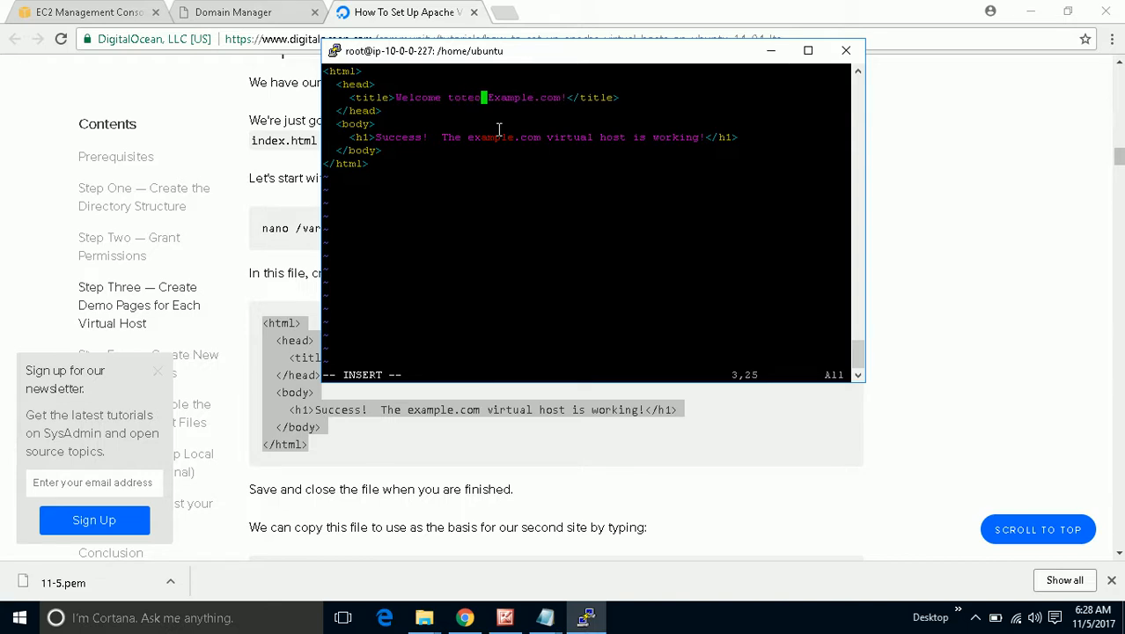
pyautogui.press('BackSpace')
pyautogui.press('BackSpace')
pyautogui.press('BackSpace')
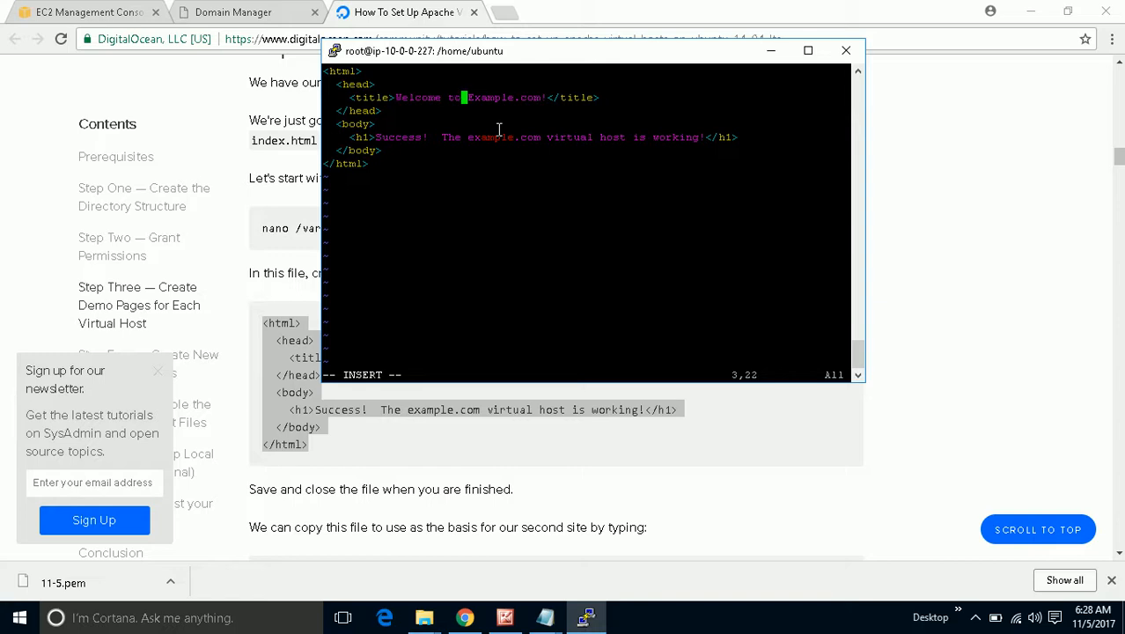
pyautogui.press('BackSpace')
pyautogui.write('e')
pyautogui.write('c')
pyautogui.write('h')
pyautogui.write('vois')
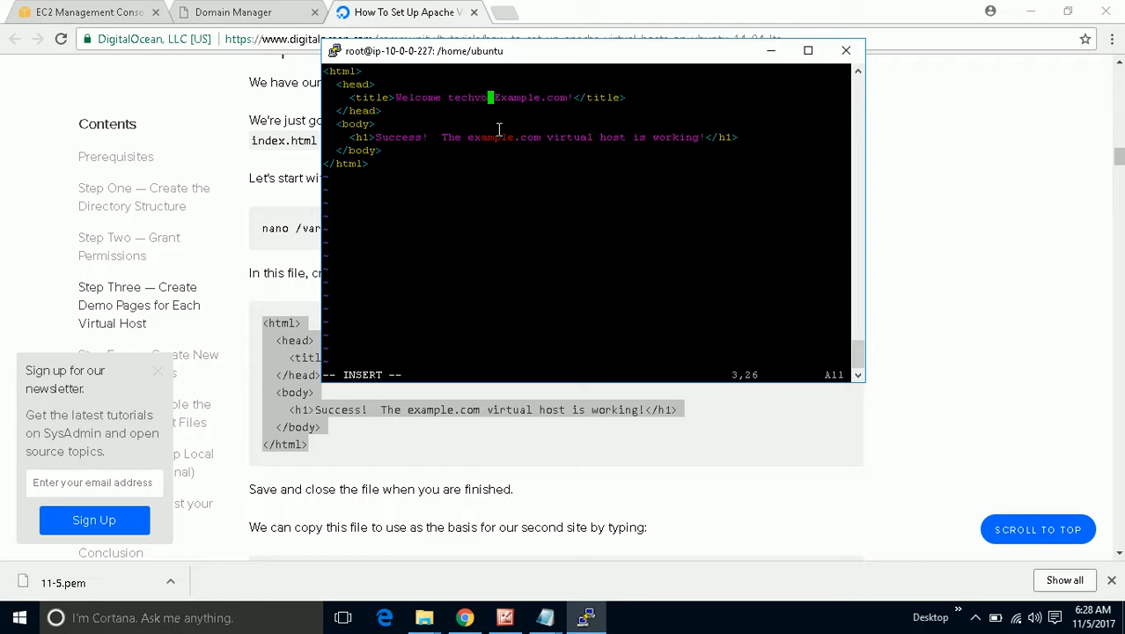
pyautogui.write('e')
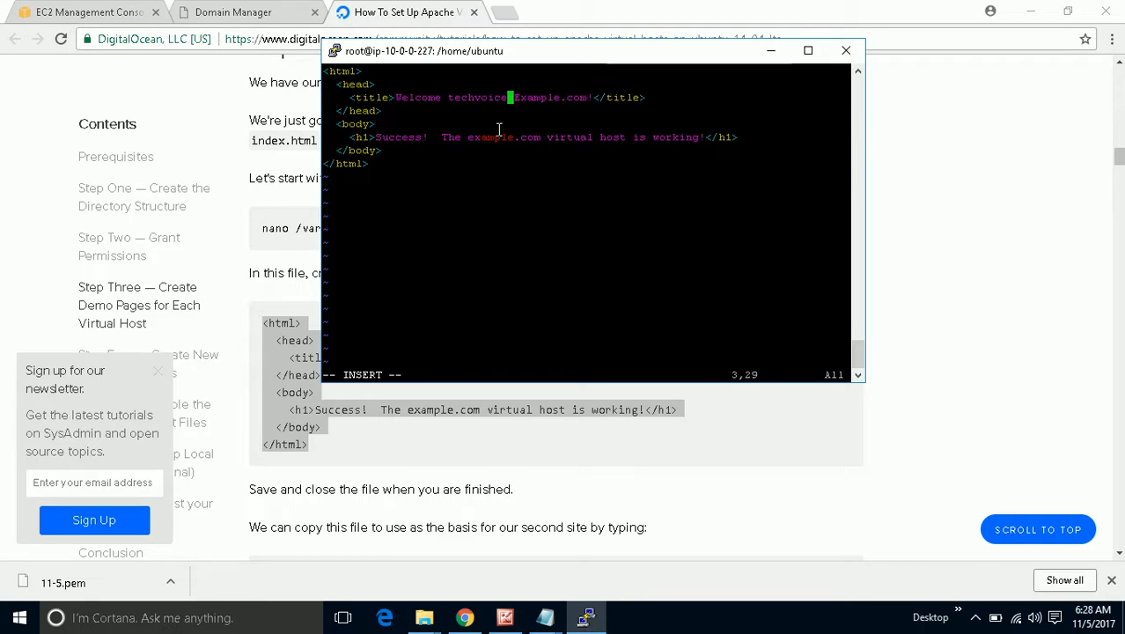
pyautogui.press('BackSpace')
pyautogui.press('BackSpace')
pyautogui.press('BackSpace')
pyautogui.press('BackSpace')
pyautogui.press('BackSpace')
pyautogui.press('BackSpace')
pyautogui.press('BackSpace')
pyautogui.press('BackSpace')
pyautogui.press('BackSpace')
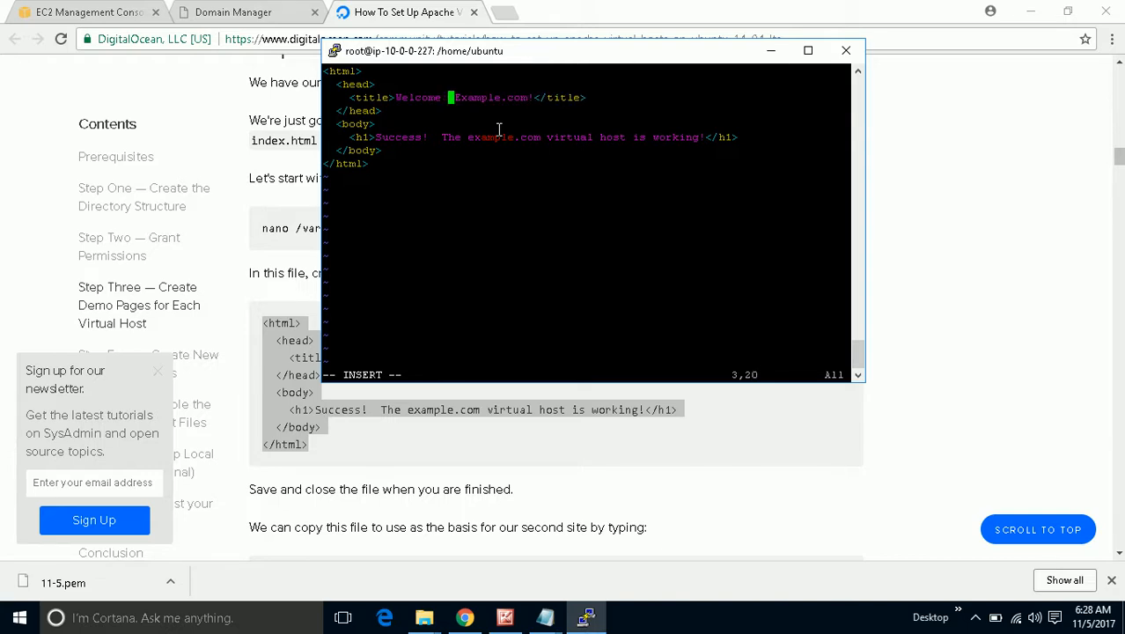
pyautogui.press('Right')
pyautogui.press('Right')
pyautogui.press('Right')
pyautogui.press('Right')
pyautogui.press('Right')
pyautogui.press('Right')
pyautogui.press('Right')
pyautogui.press('Right')
pyautogui.press('Right')
pyautogui.press('Right')
pyautogui.press('Right')
pyautogui.press('Right')
pyautogui.press('Right')
pyautogui.press('BackSpace')
pyautogui.press('BackSpace')
pyautogui.press('BackSpace')
pyautogui.press('BackSpace')
pyautogui.press('BackSpace')
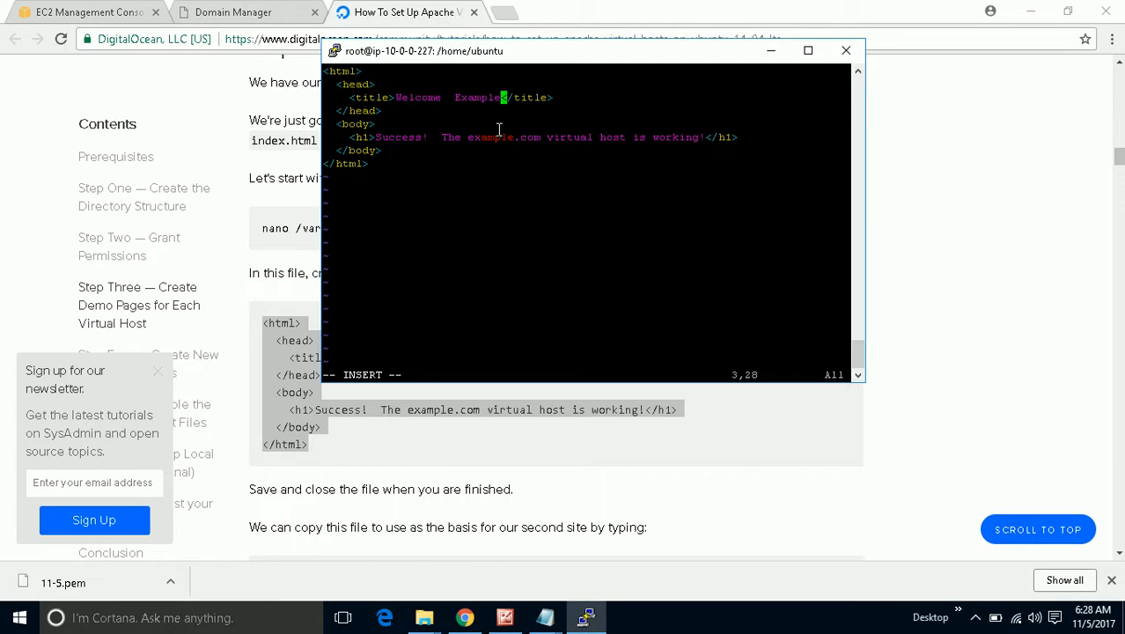
pyautogui.write('.tec')
pyautogui.write('hvoice')
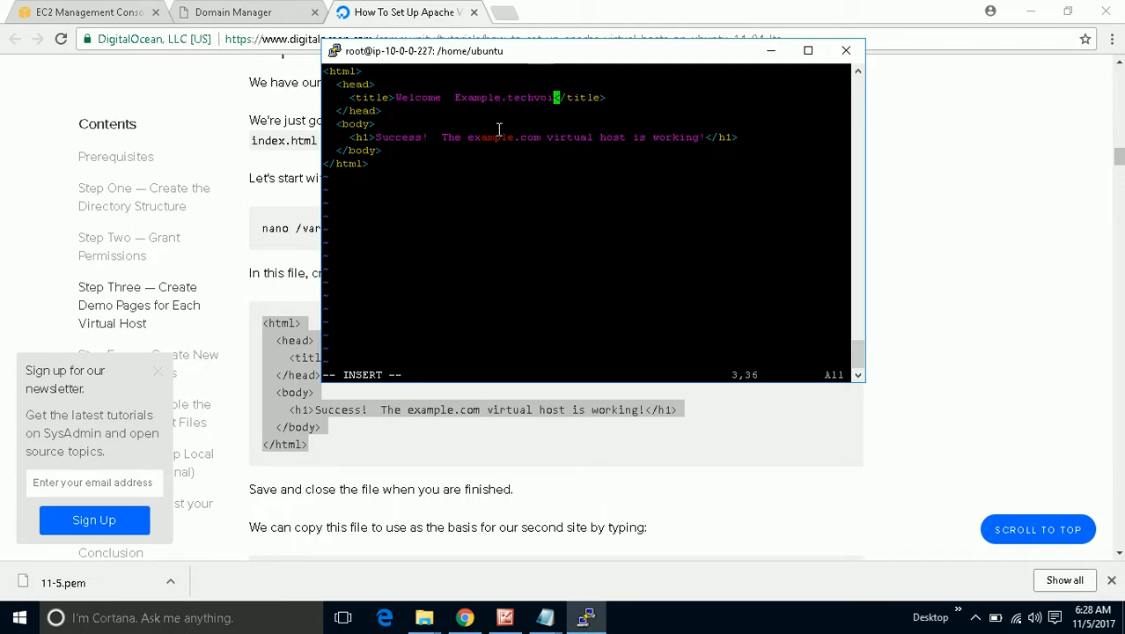
pyautogui.write('.info')
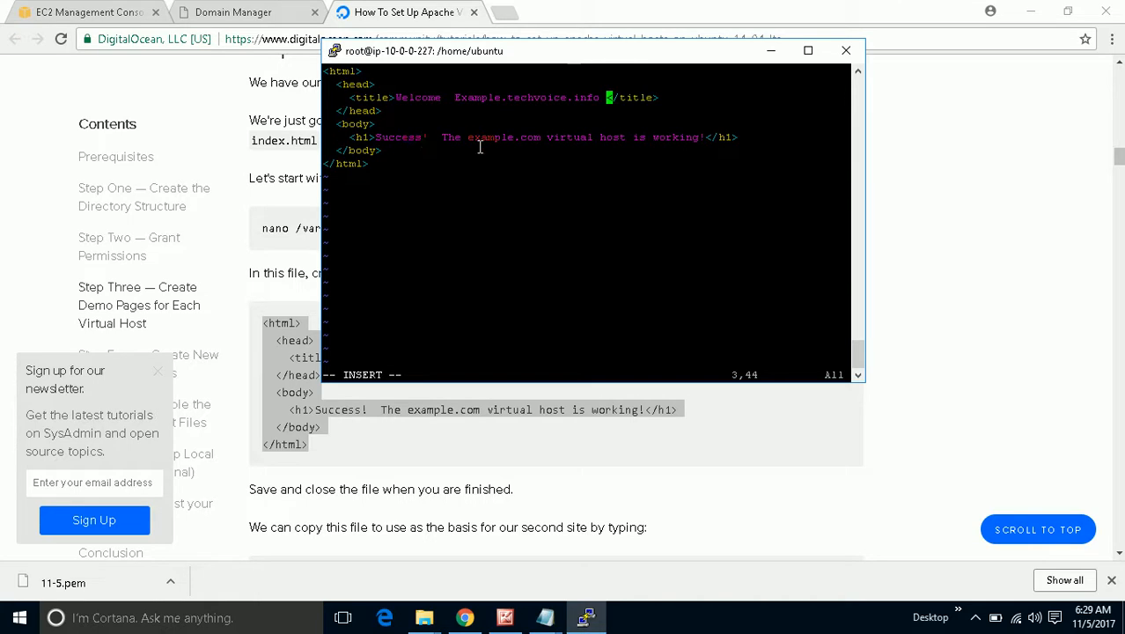
# Change the heading's example.com to example.techvoice.info and append 'From Server01'.
pyautogui.click(543, 139)
pyautogui.press('Down')
pyautogui.press('Down')
pyautogui.press('Down')
pyautogui.press('Left')
pyautogui.press('Left')
pyautogui.press('Left')
pyautogui.press('Left')
pyautogui.press('Left')
pyautogui.press('Left')
pyautogui.press('Left')
pyautogui.press('Left')
pyautogui.press('Left')
pyautogui.press('Left')
pyautogui.press('Left')
pyautogui.press('Left')
pyautogui.press('Right')
pyautogui.press('Right')
pyautogui.press('BackSpace')
pyautogui.press('BackSpace')
pyautogui.press('BackSpace')
pyautogui.press('BackSpace')
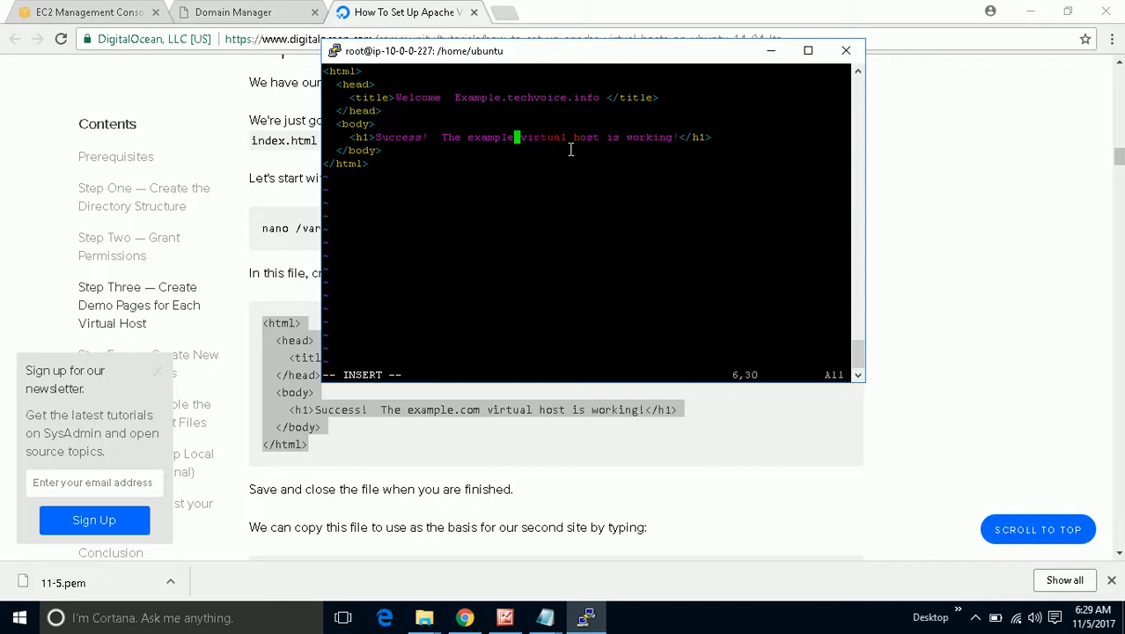
pyautogui.write('.')
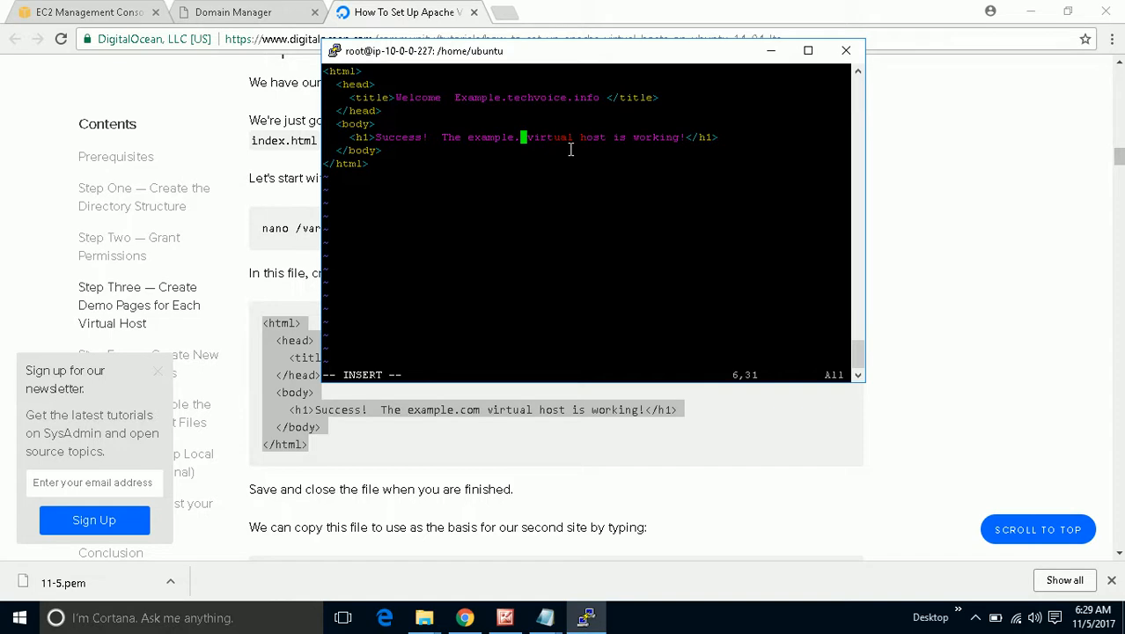
pyautogui.write('techv')
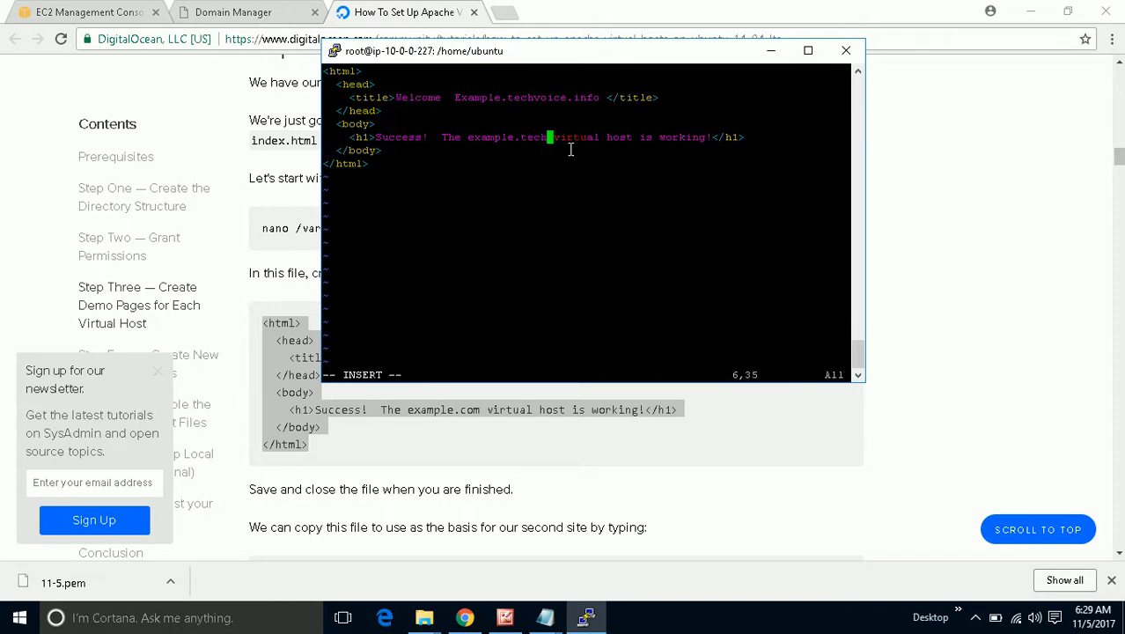
pyautogui.write('oi')
pyautogui.write('ce')
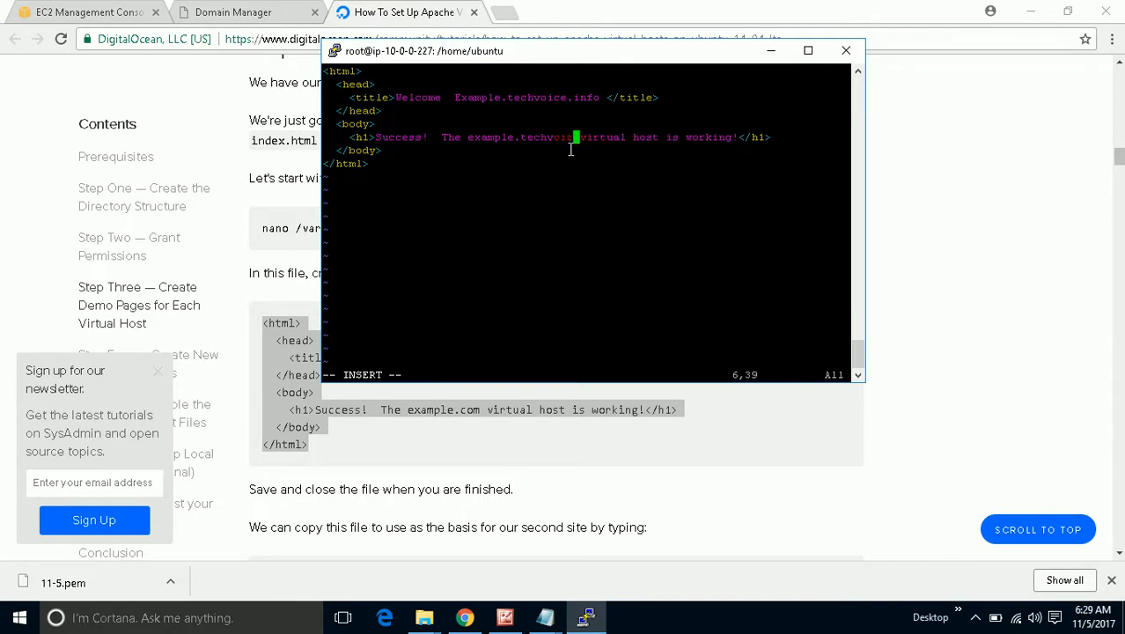
pyautogui.write('.info')
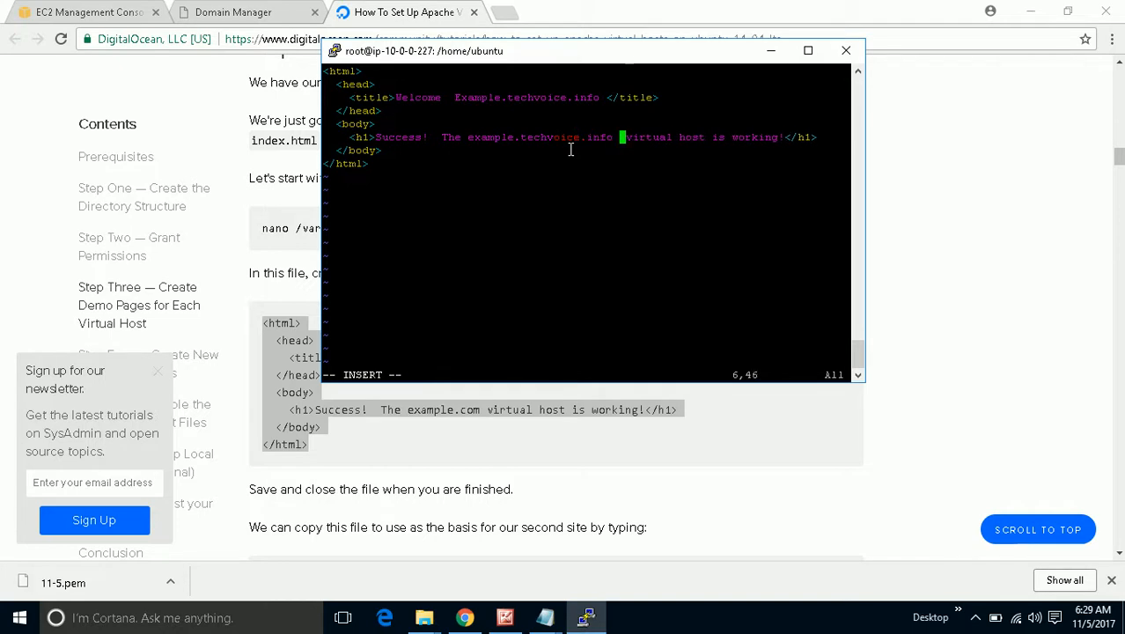
pyautogui.press('Right')
pyautogui.press('Right')
pyautogui.press('Right')
pyautogui.press('Right')
pyautogui.press('Right')
pyautogui.press('Right')
pyautogui.press('Right')
pyautogui.press('Right')
pyautogui.press('Right')
pyautogui.press('Right')
pyautogui.press('Right')
pyautogui.press('Right')
pyautogui.press('Right')
pyautogui.press('Right')
pyautogui.press('Right')
pyautogui.press('Right')
pyautogui.press('Right')
pyautogui.press('Right')
pyautogui.press('Right')
pyautogui.press('Right')
pyautogui.press('Right')
pyautogui.press('Right')
pyautogui.press('Right')
pyautogui.press('Right')
pyautogui.write('From')
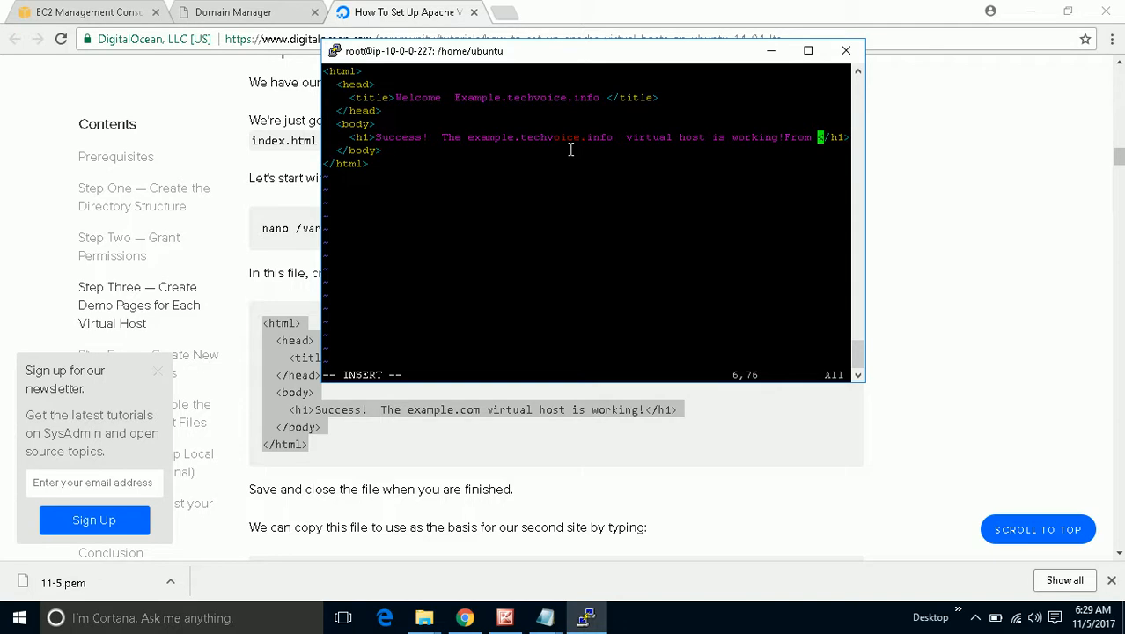
pyautogui.write(' Serv')
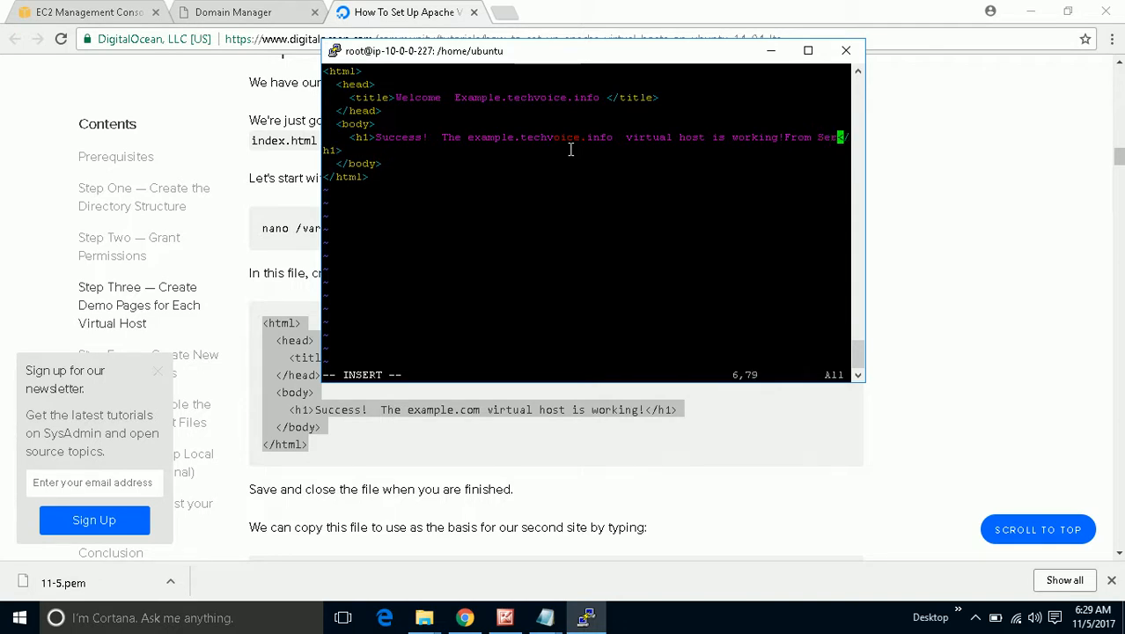
pyautogui.write('er!')
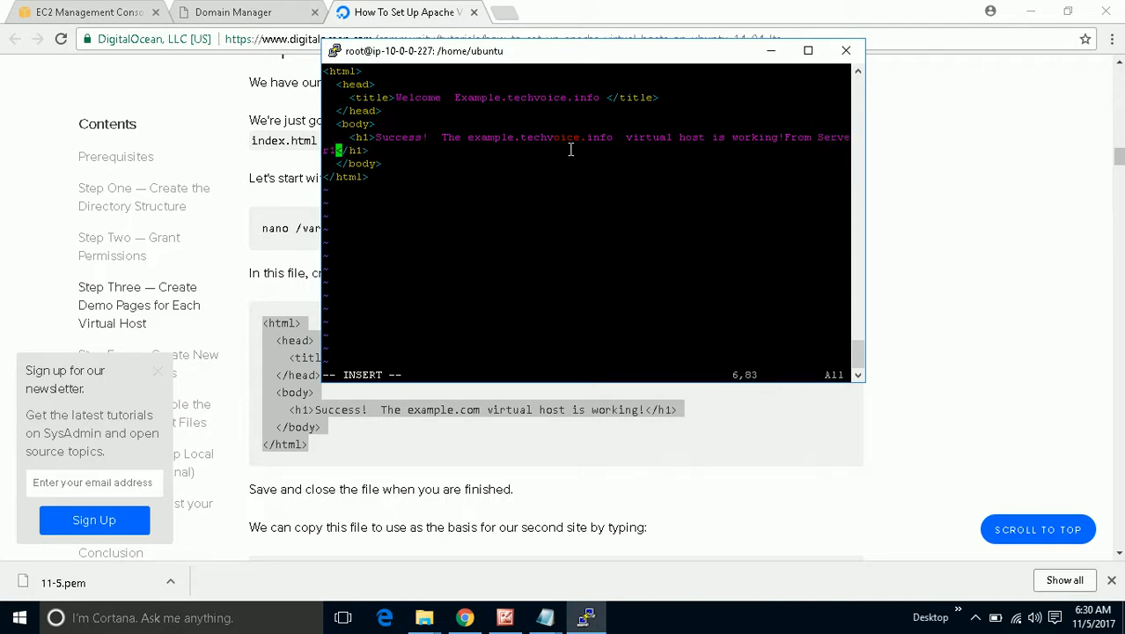
pyautogui.write('1')
# Save the example index.html and quit vi with :wq!
pyautogui.press('Escape')
pyautogui.write(':')
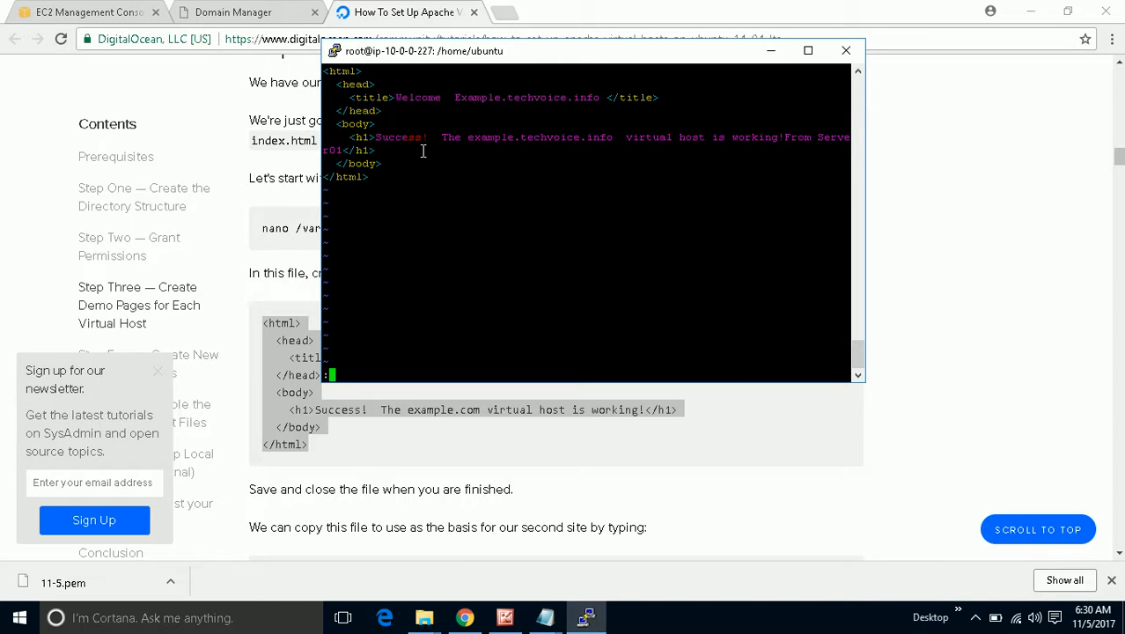
pyautogui.write('wq!')
pyautogui.press('Return')
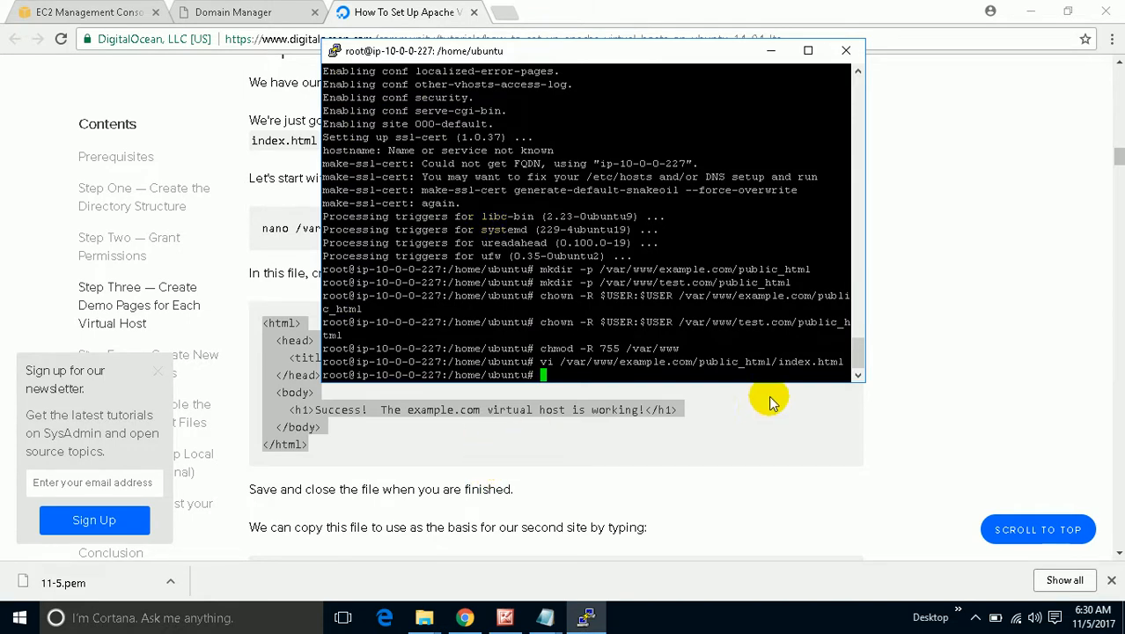
# Open a new /var/www/test.com/public_html/index.html in vi, ready for inserting text.
pyautogui.press('Up')
pyautogui.press('Left')
pyautogui.press('Left')
pyautogui.press('Left')
pyautogui.press('Left')
pyautogui.press('Left')
pyautogui.press('Left')
pyautogui.press('Left')
pyautogui.press('Left')
pyautogui.press('Left')
pyautogui.press('Left')
pyautogui.press('Left')
pyautogui.press('Left')
pyautogui.press('Left')
pyautogui.press('Left')
pyautogui.press('Left')
pyautogui.press('Left')
pyautogui.press('Left')
pyautogui.press('Left')
pyautogui.press('Left')
pyautogui.press('Left')
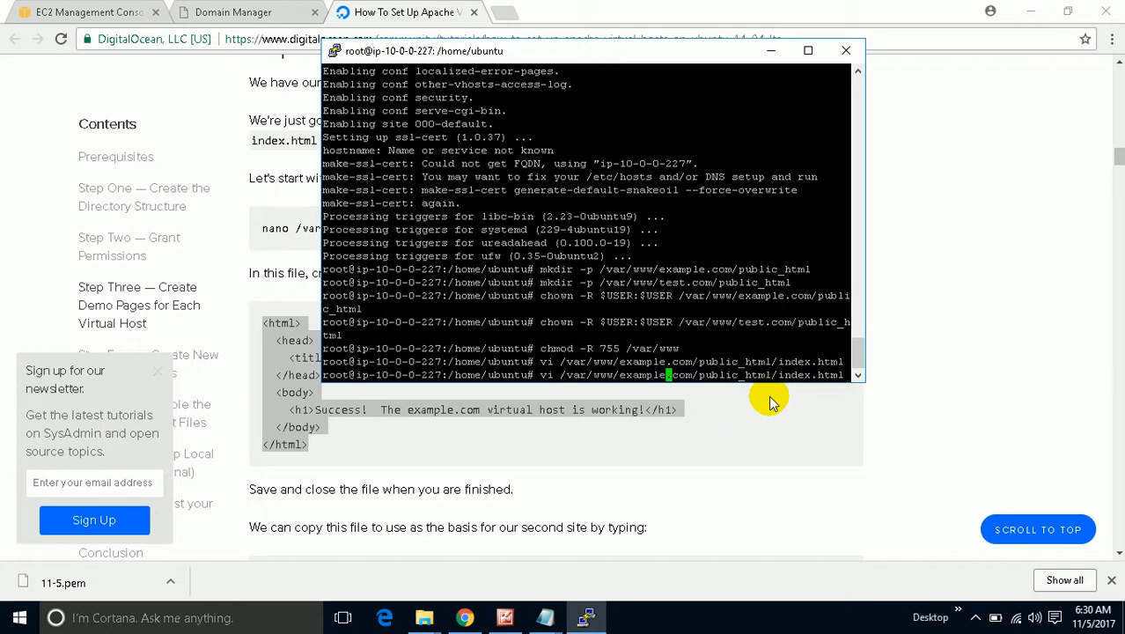
pyautogui.press('BackSpace')
pyautogui.press('BackSpace')
pyautogui.press('BackSpace')
pyautogui.press('BackSpace')
pyautogui.press('BackSpace')
pyautogui.press('BackSpace')
pyautogui.press('BackSpace')
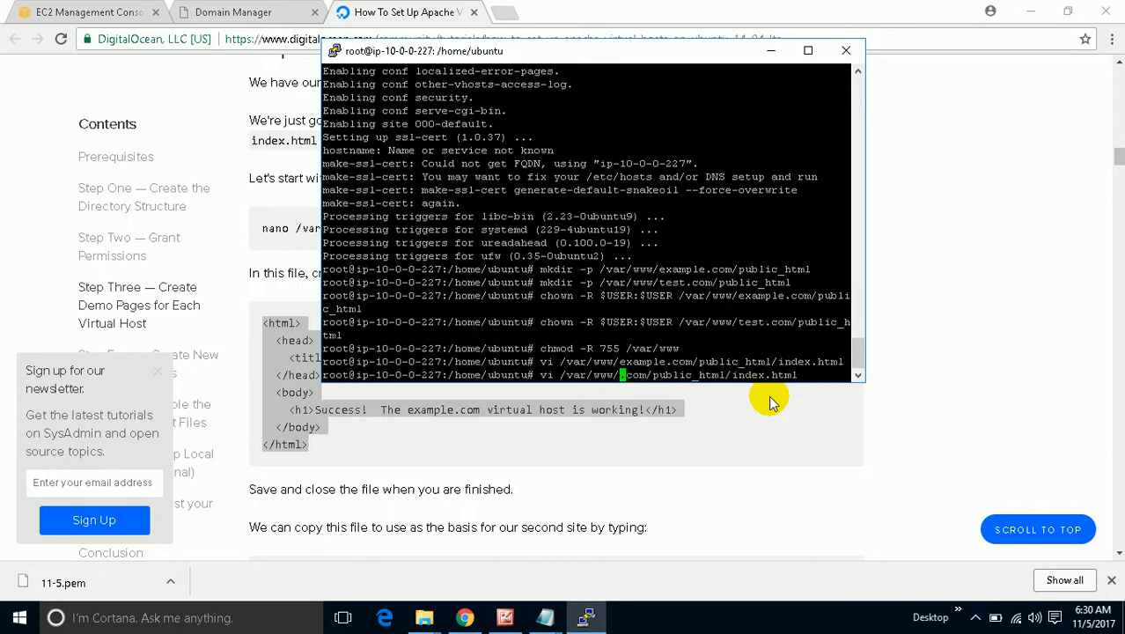
pyautogui.write('test')
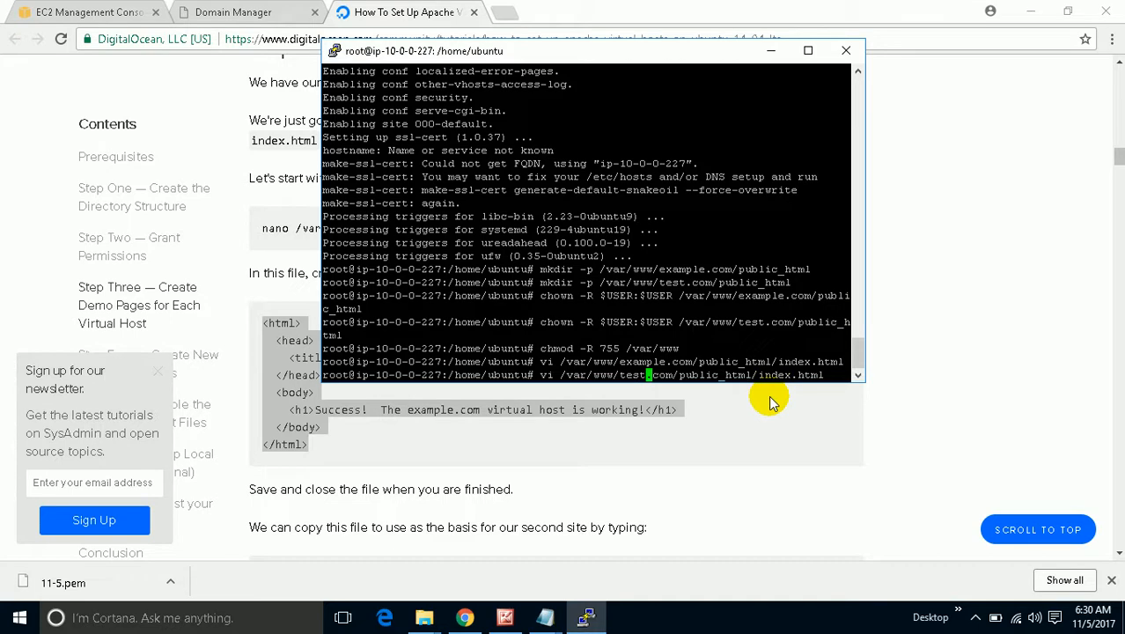
pyautogui.press('Return')
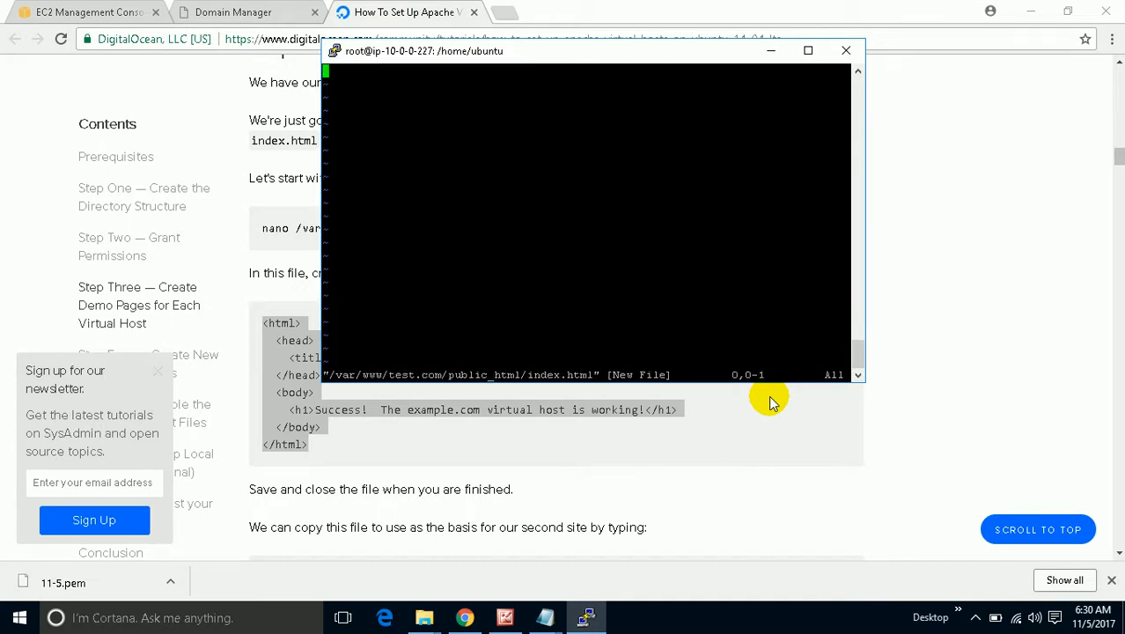
pyautogui.press('i')
# Copy the tutorial's Test.com sample HTML and paste it into the new page.
pyautogui.click(458, 413)
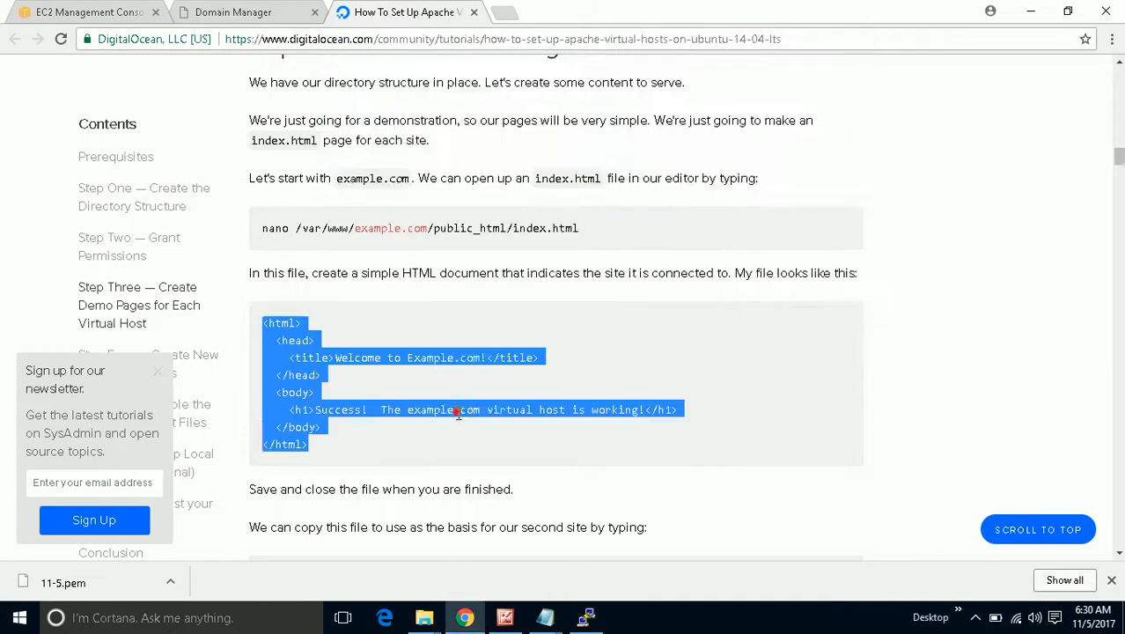
pyautogui.scroll(-5, 457, 418)
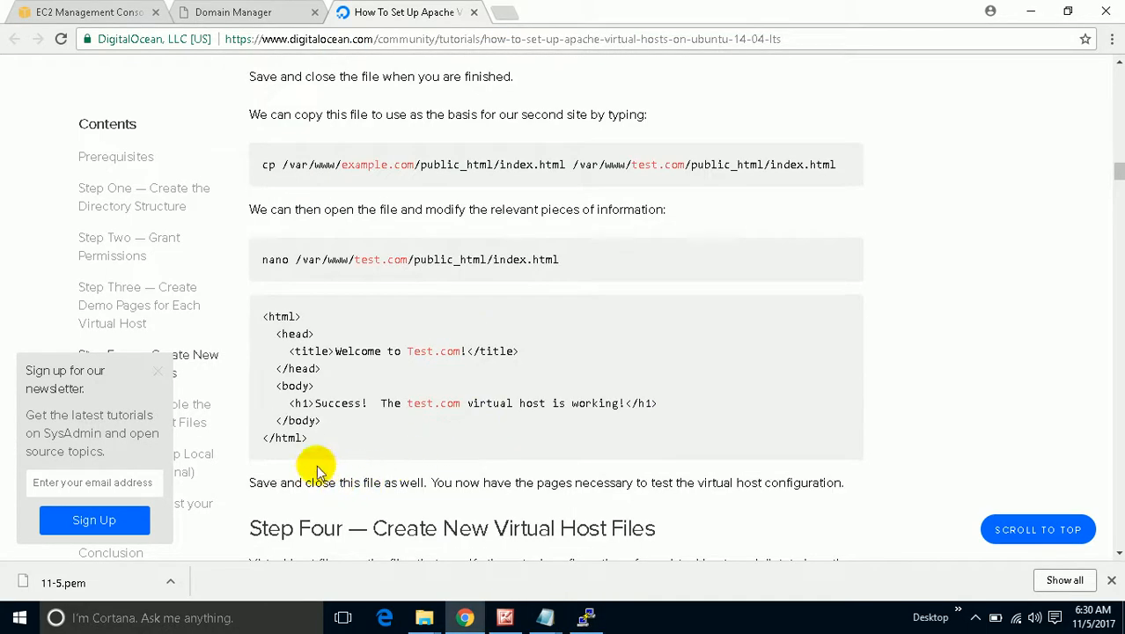
pyautogui.moveTo(313, 440); pyautogui.dragTo(267, 315)
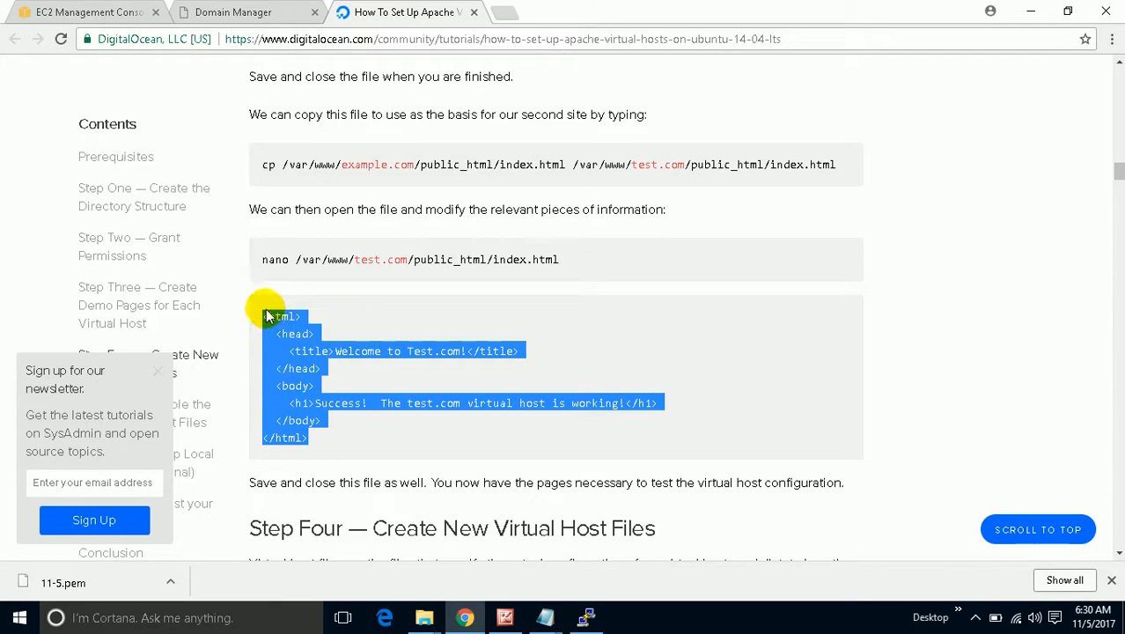
pyautogui.rightClick(267, 315)
pyautogui.click(290, 327)
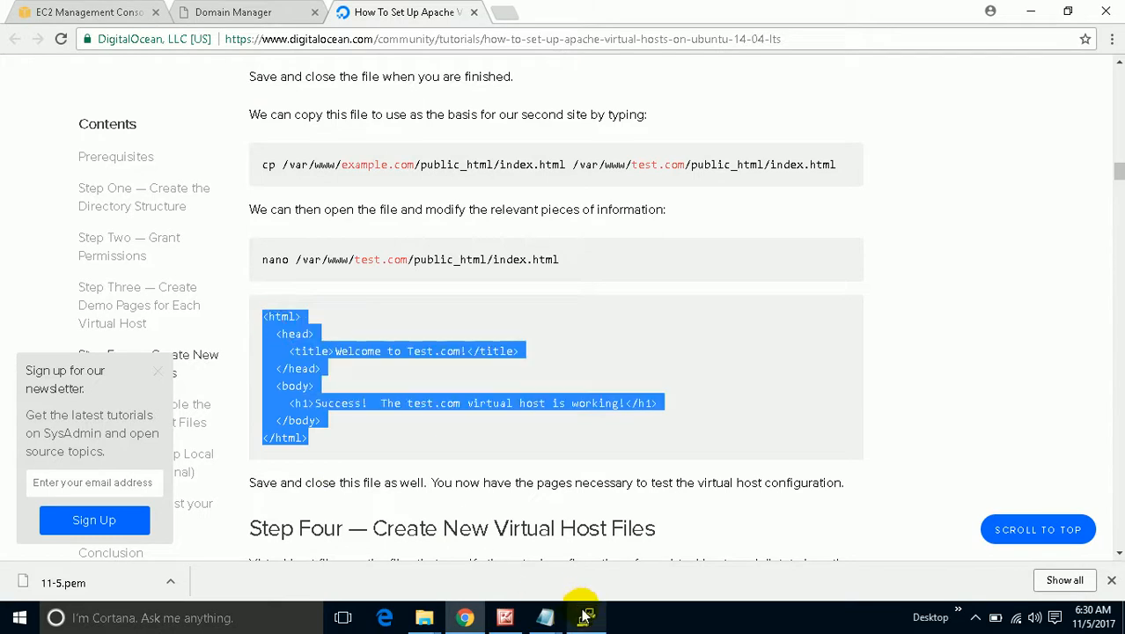
pyautogui.click(585, 616)
pyautogui.rightClick(412, 164)
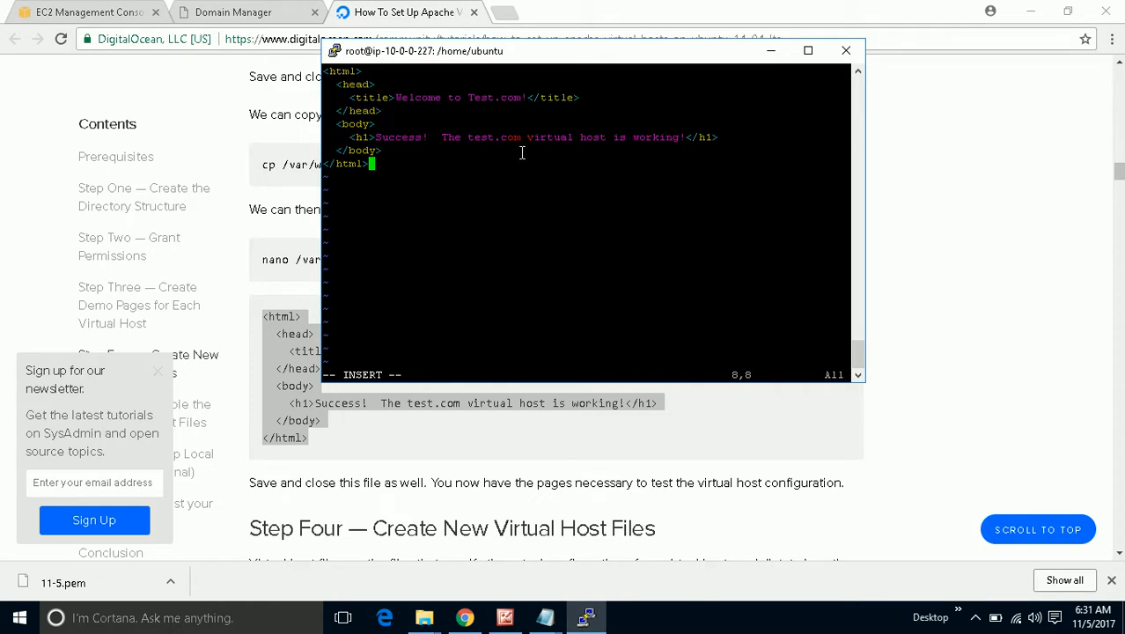
# Change the page title from Test.com to Test.techvoice.info.
pyautogui.press('Up')
pyautogui.press('Up')
pyautogui.press('Up')
pyautogui.press('Up')
pyautogui.press('Up')
pyautogui.press('Right')
pyautogui.press('Right')
pyautogui.press('Right')
pyautogui.press('Right')
pyautogui.press('Right')
pyautogui.press('Right')
pyautogui.press('Right')
pyautogui.press('Right')
pyautogui.press('Right')
pyautogui.press('Right')
pyautogui.press('Right')
pyautogui.press('Right')
pyautogui.press('Right')
pyautogui.press('Right')
pyautogui.press('Right')
pyautogui.press('Right')
pyautogui.press('Right')
pyautogui.press('Right')
pyautogui.press('Right')
pyautogui.press('Right')
pyautogui.press('Right')
pyautogui.press('Right')
pyautogui.write('!')
pyautogui.press('BackSpace')
pyautogui.press('BackSpace')
pyautogui.press('BackSpace')
pyautogui.press('BackSpace')
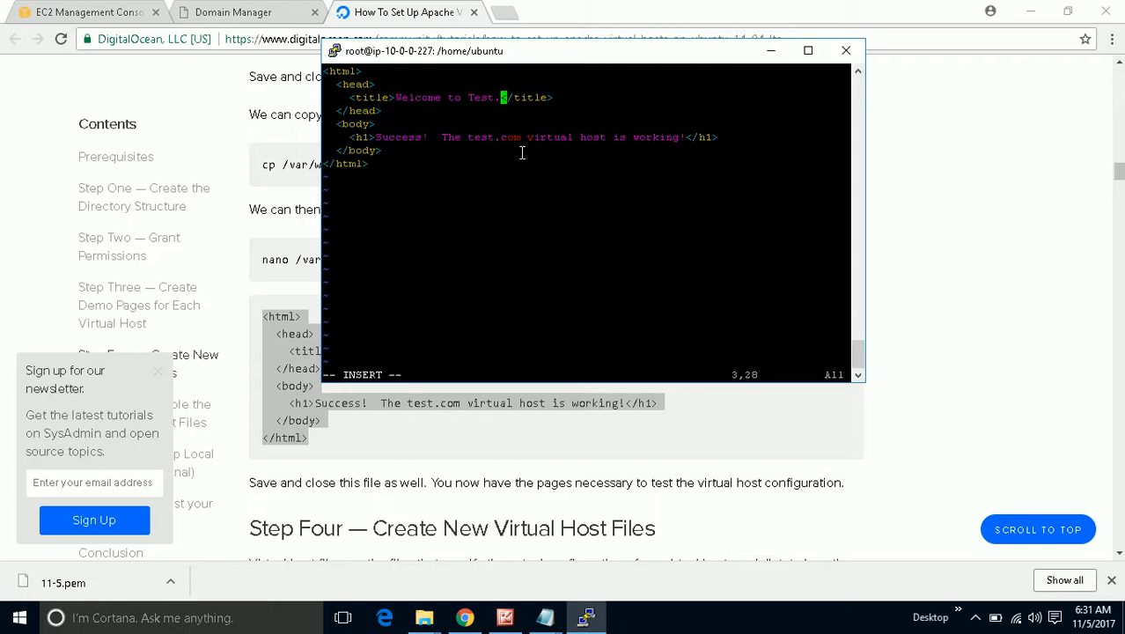
pyautogui.write('techvoice.info')
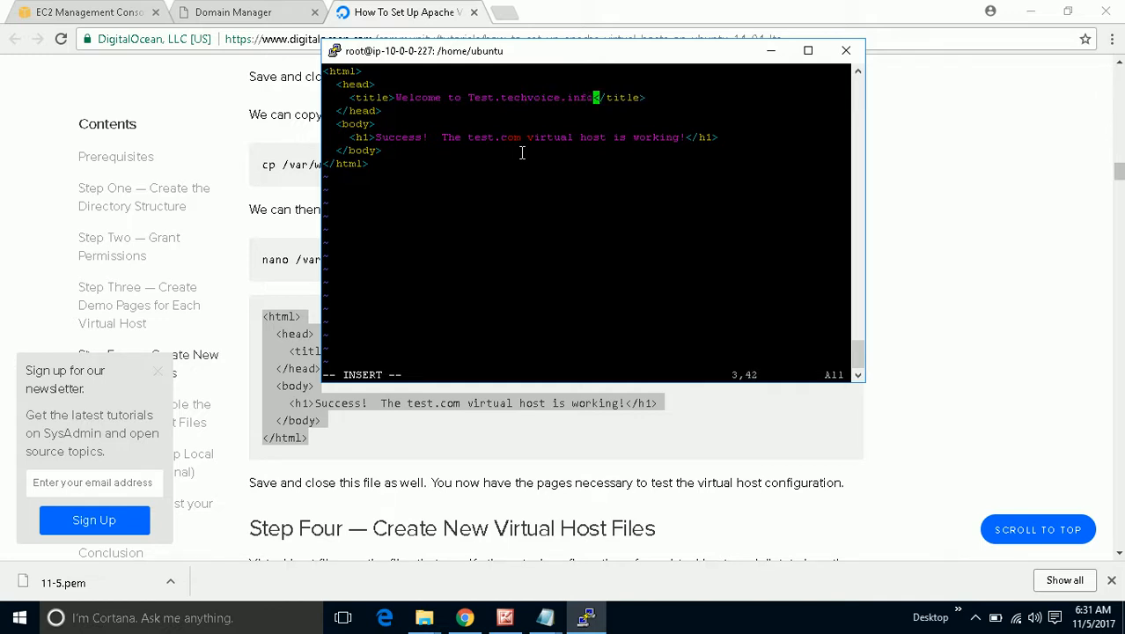
# Change the heading to test.techvoice.info and append 'From Server01'.
pyautogui.press('Down')
pyautogui.press('Down')
pyautogui.press('Down')
pyautogui.press('Down')
pyautogui.press('Up')
pyautogui.press('Right')
pyautogui.press('Left')
pyautogui.press('Left')
pyautogui.press('Left')
pyautogui.press('Left')
pyautogui.press('Left')
pyautogui.press('Left')
pyautogui.press('Left')
pyautogui.press('Left')
pyautogui.press('Left')
pyautogui.press('Left')
pyautogui.press('Left')
pyautogui.press('Left')
pyautogui.press('BackSpace')
pyautogui.press('BackSpace')
pyautogui.press('BackSpace')
pyautogui.press('BackSpace')
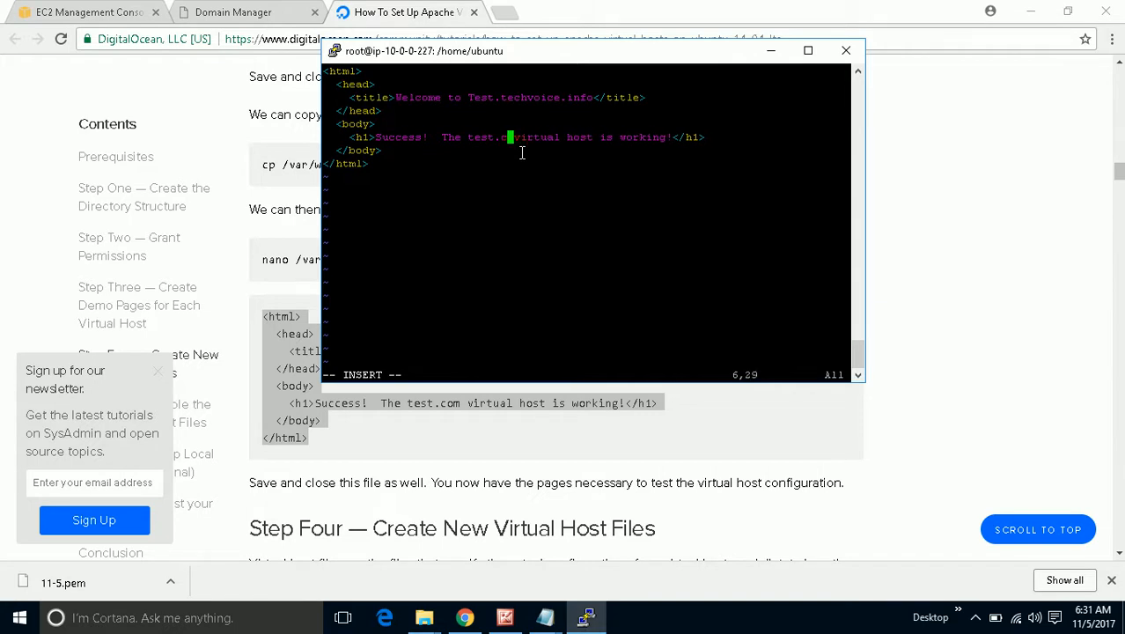
pyautogui.write('.techvoice.inf')
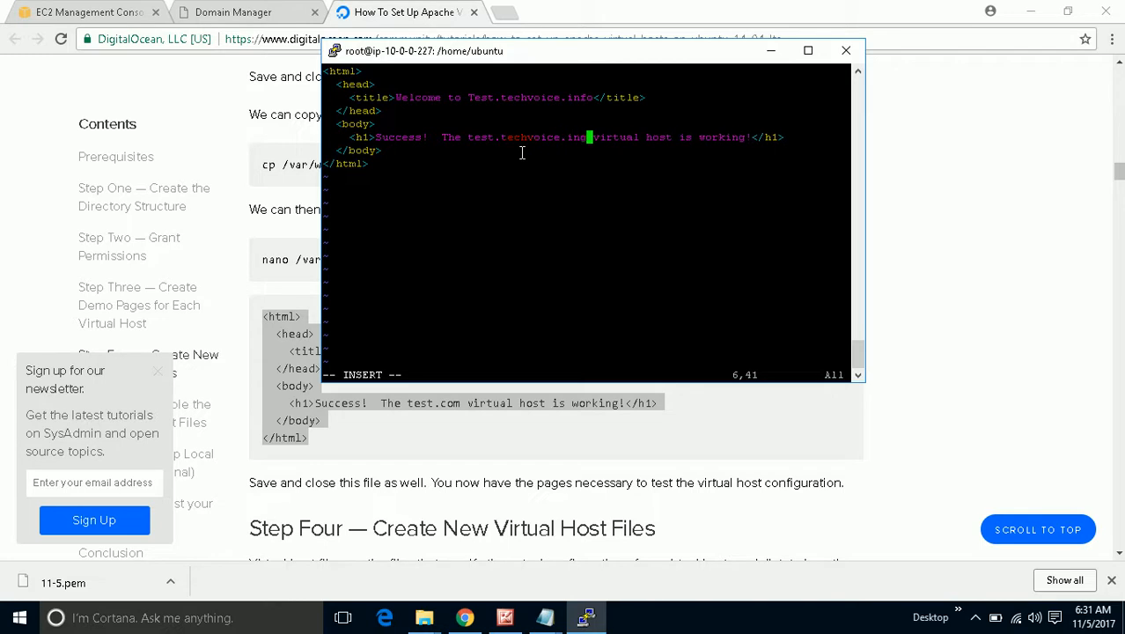
pyautogui.press('BackSpace')
pyautogui.write('fo')
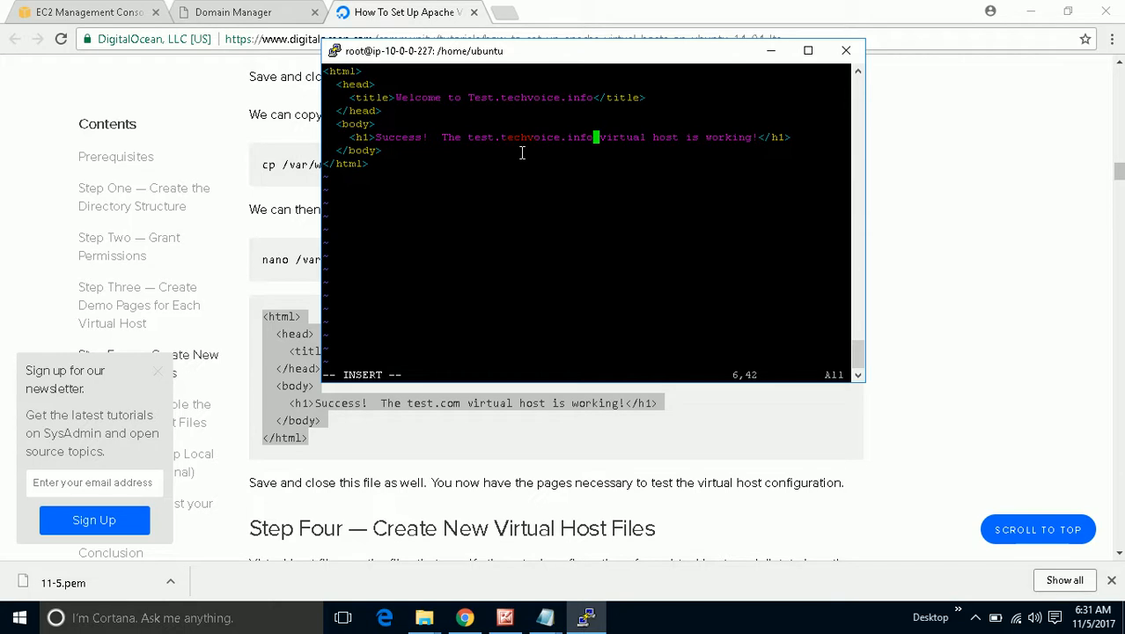
pyautogui.press('Right')
pyautogui.press('Right')
pyautogui.press('Right')
pyautogui.press('Right')
pyautogui.press('Right')
pyautogui.press('Right')
pyautogui.press('Right')
pyautogui.press('Right')
pyautogui.press('Right')
pyautogui.press('Right')
pyautogui.press('Right')
pyautogui.press('Right')
pyautogui.press('Right')
pyautogui.press('Right')
pyautogui.press('Right')
pyautogui.press('Right')
pyautogui.press('Right')
pyautogui.press('Right')
pyautogui.press('Right')
pyautogui.press('Right')
pyautogui.press('Right')
pyautogui.press('Right')
pyautogui.press('Right')
pyautogui.write('F')
pyautogui.write('rom ')
pyautogui.write('Server')
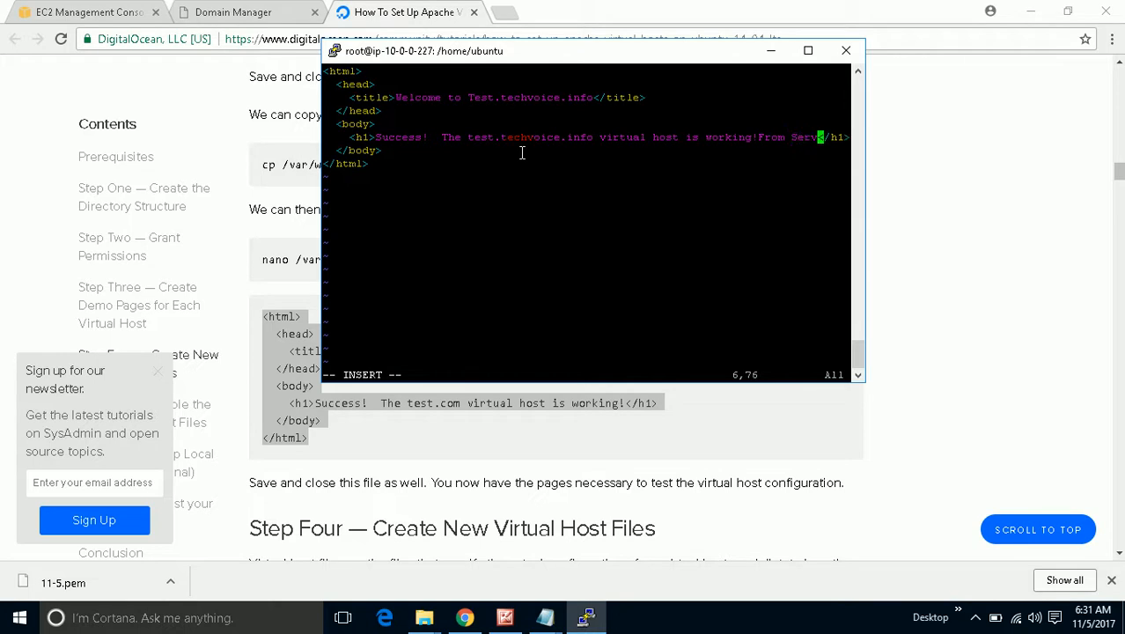
pyautogui.write('01')
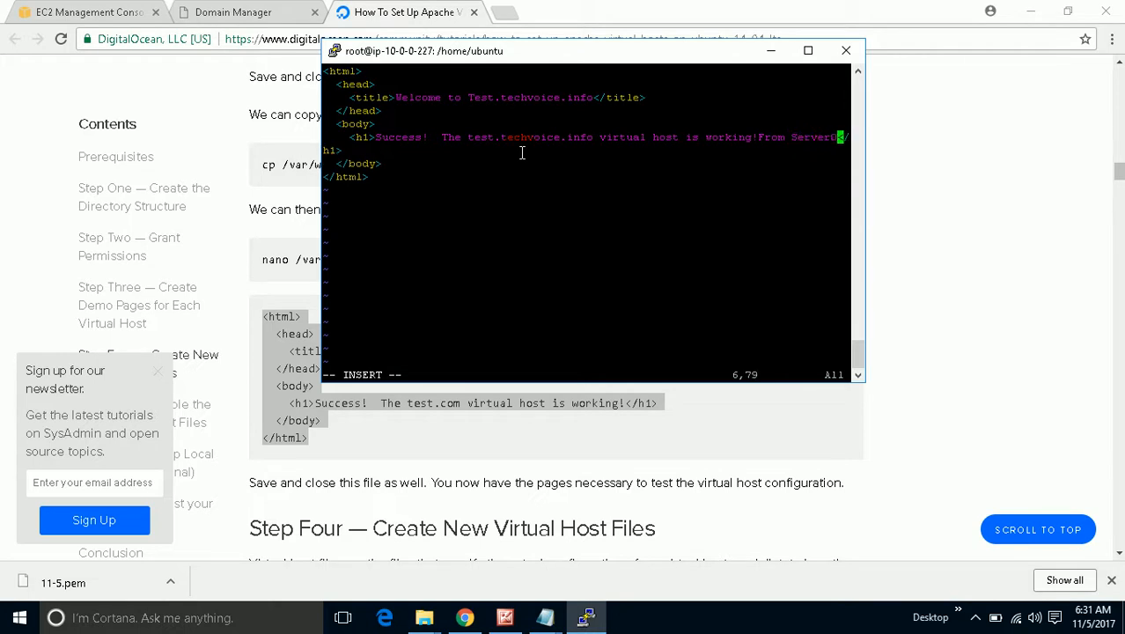
# Save the test page and quit vi with :wq!
pyautogui.press('Escape')
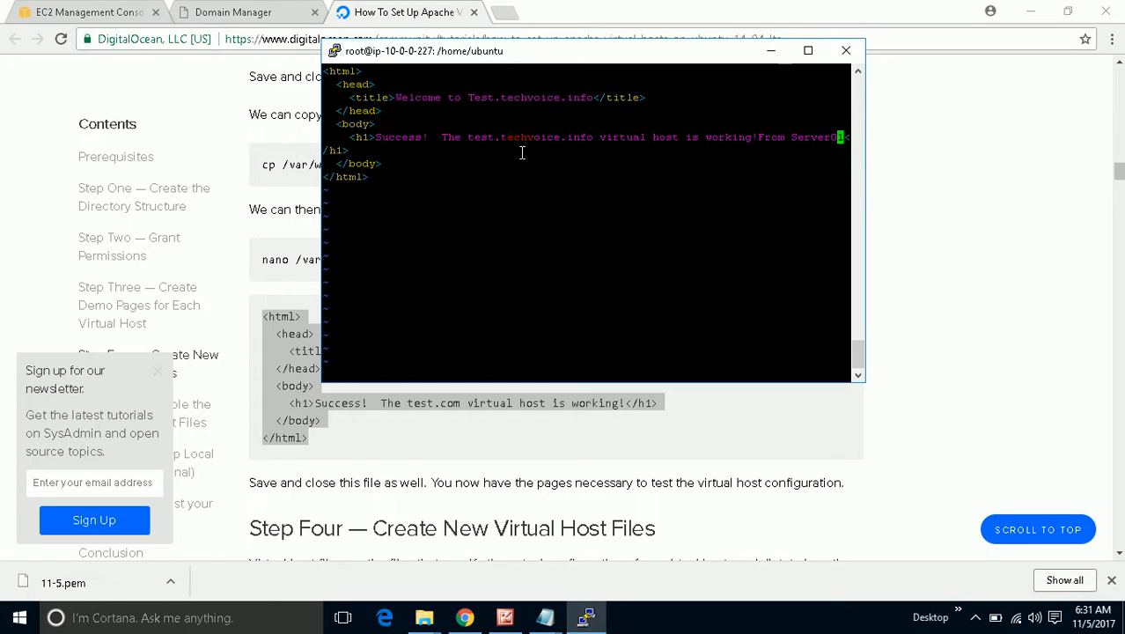
pyautogui.write(':wq!')
pyautogui.press('Return')
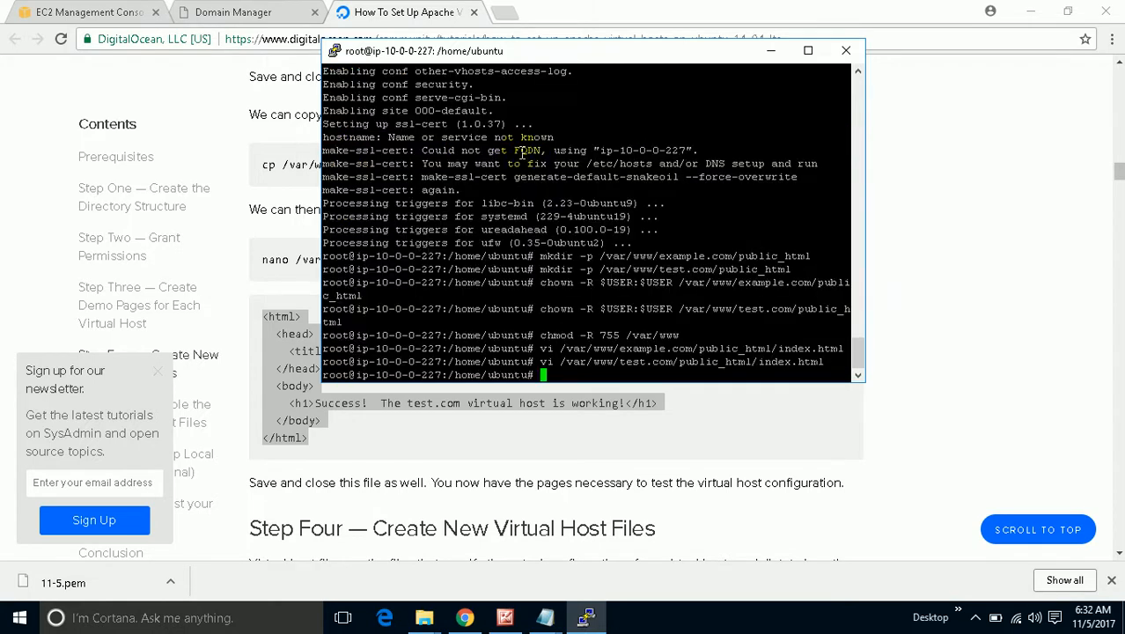
# Copy the tutorial's sudo cp command that duplicates 000-default.conf as example.com.conf.
pyautogui.click(429, 429)
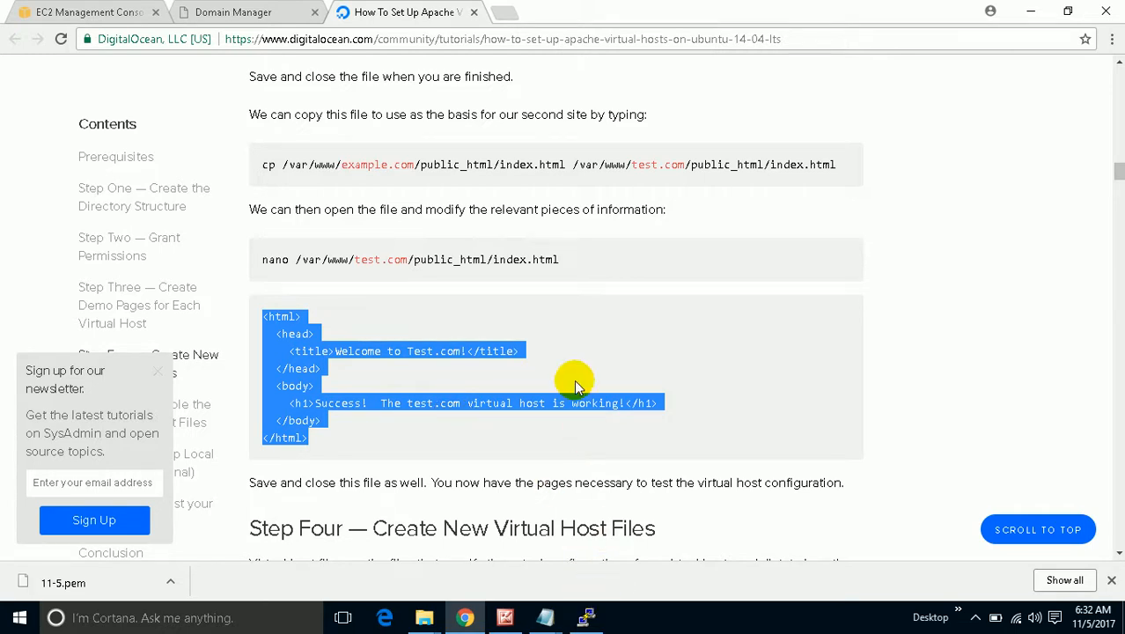
pyautogui.scroll(5, 574, 379)
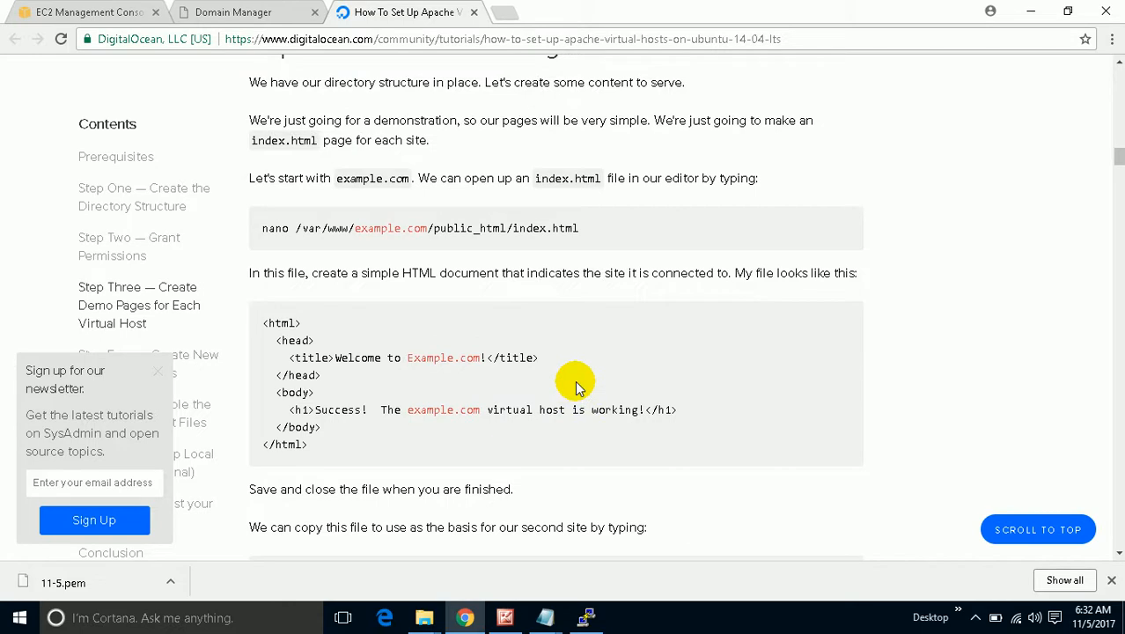
pyautogui.scroll(-2, 577, 388)
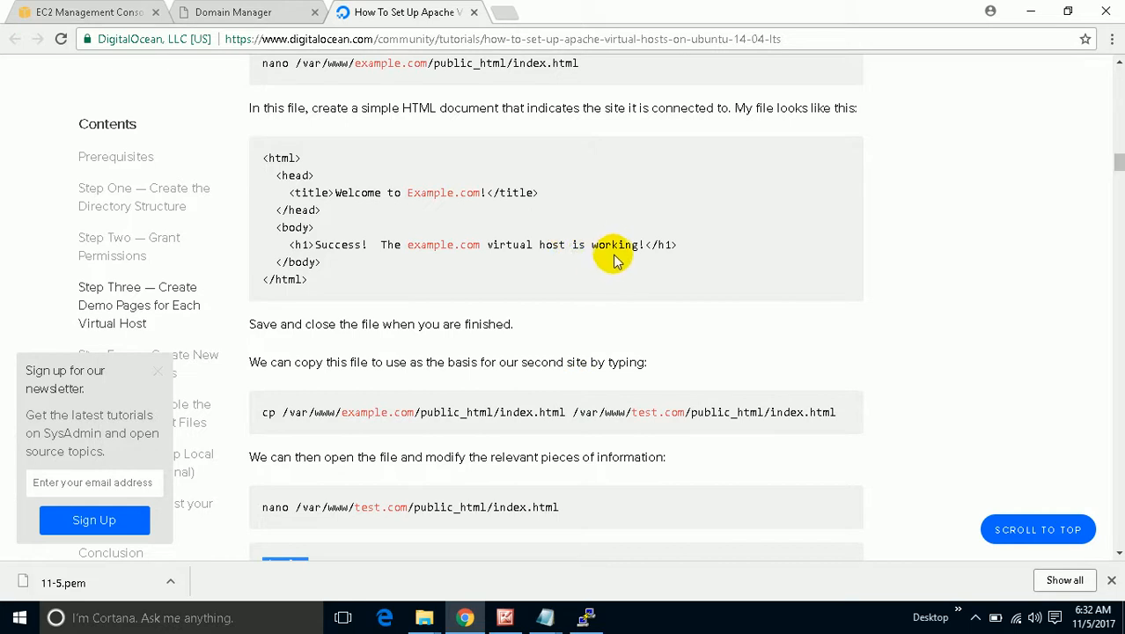
pyautogui.scroll(-4, 616, 258)
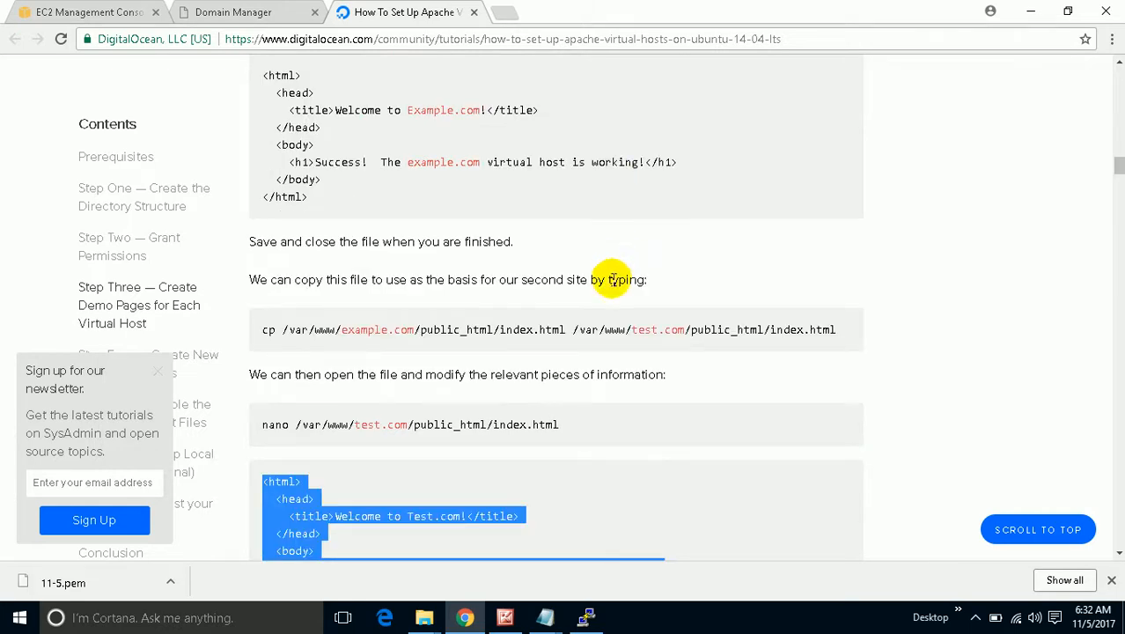
pyautogui.scroll(-3, 614, 291)
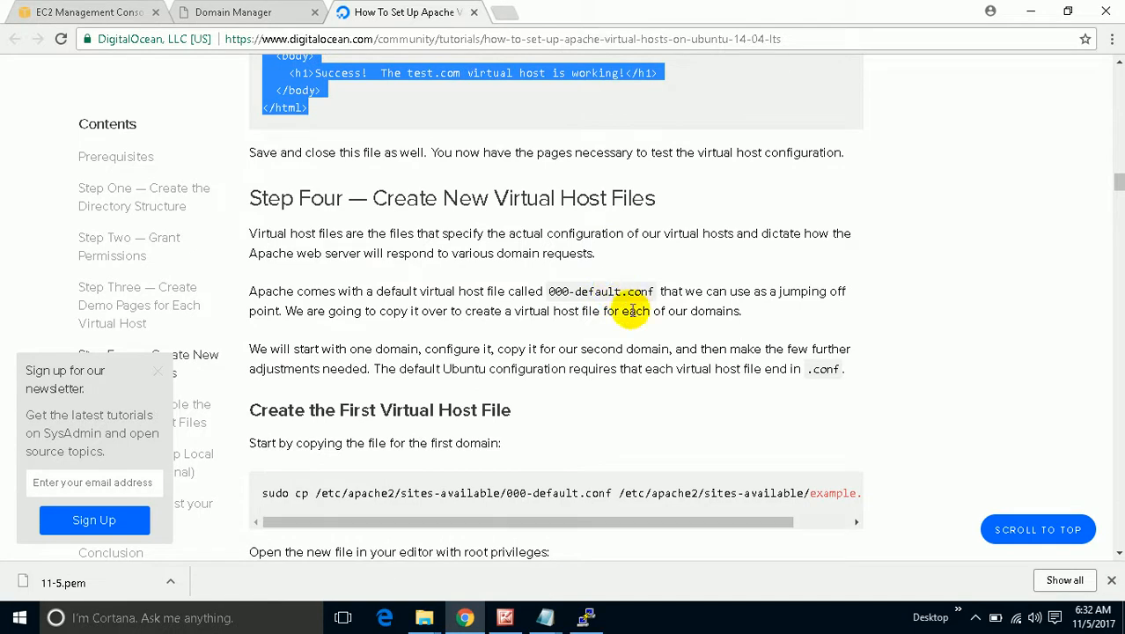
pyautogui.scroll(-1, 628, 352)
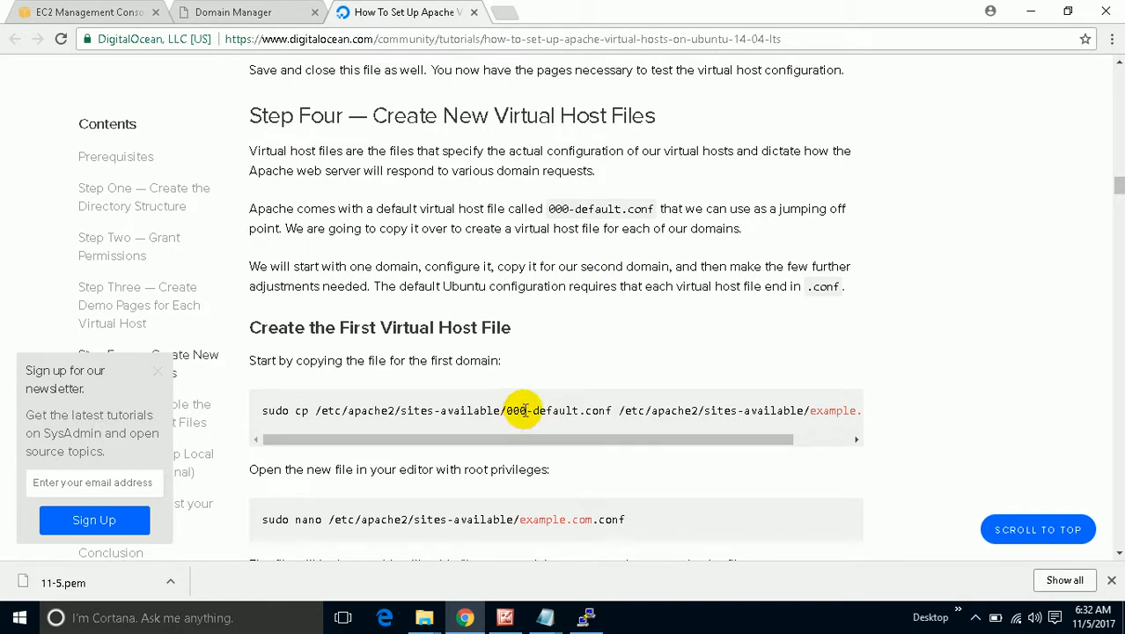
pyautogui.moveTo(334, 431); pyautogui.dragTo(419, 438)
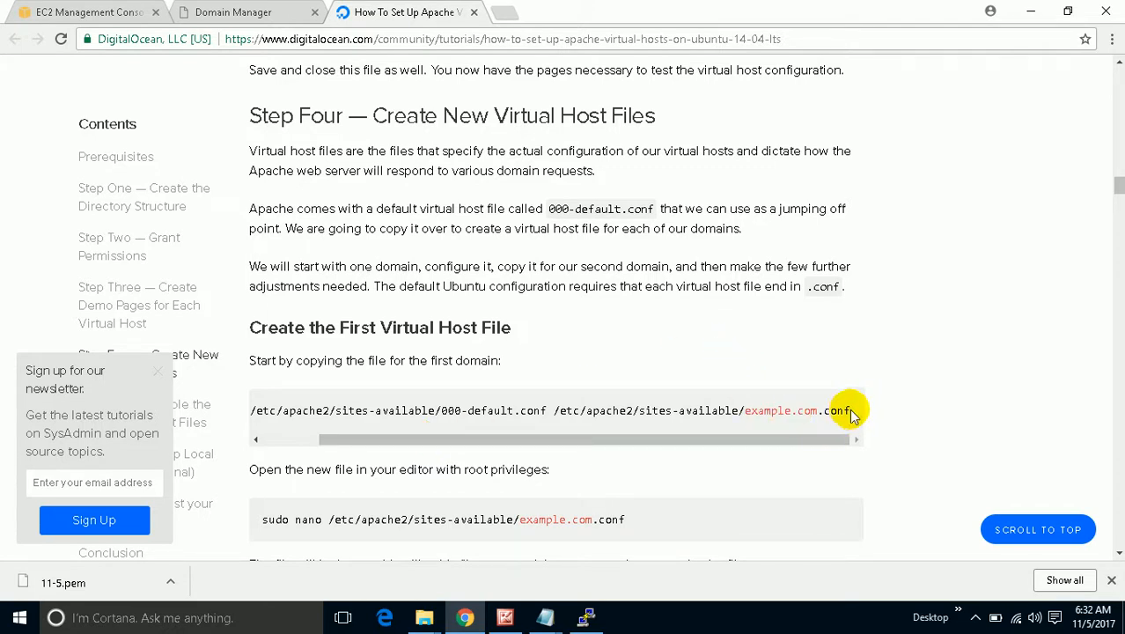
pyautogui.moveTo(854, 414); pyautogui.dragTo(295, 417)
pyautogui.rightClick(296, 418)
pyautogui.click(319, 423)
# Paste and run the cp command in the server terminal.
pyautogui.click(585, 617)
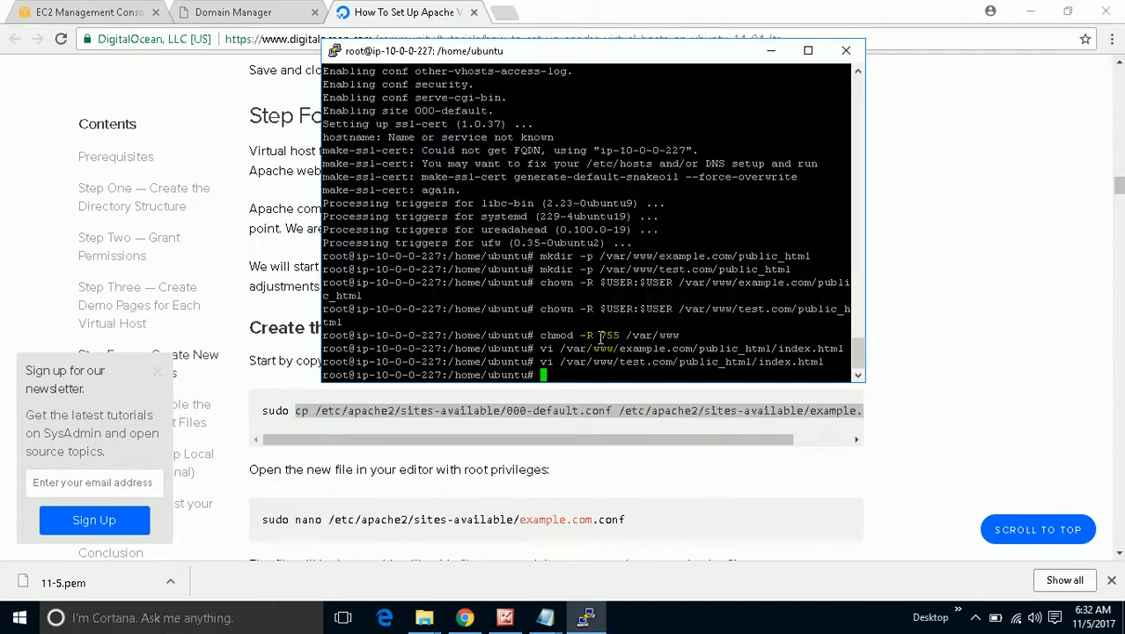
pyautogui.rightClick(591, 367)
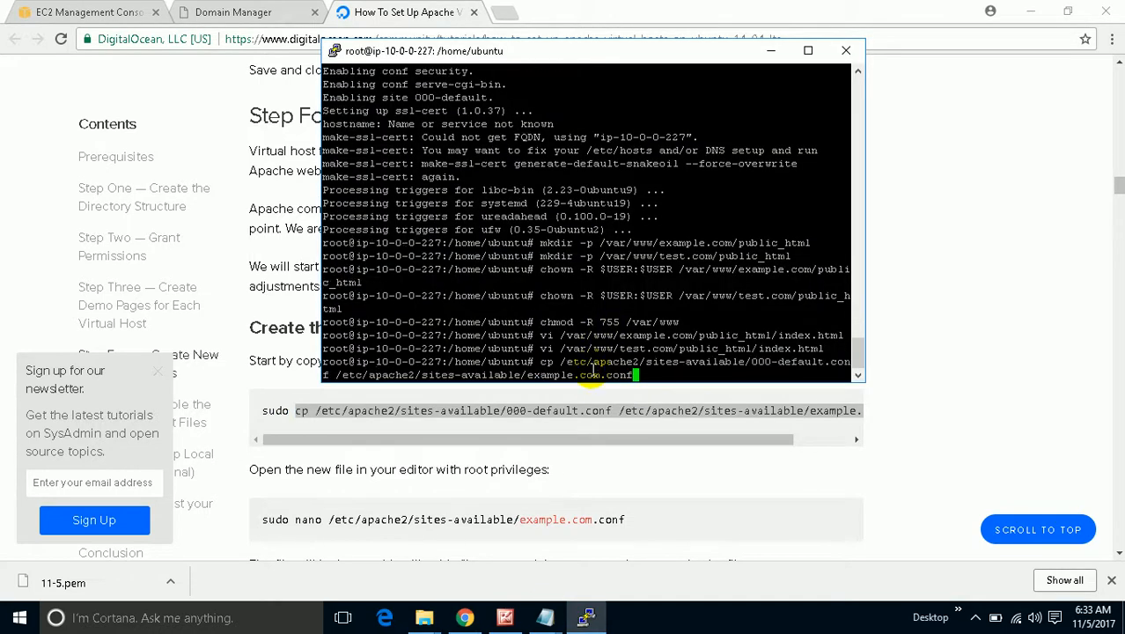
pyautogui.press('Return')
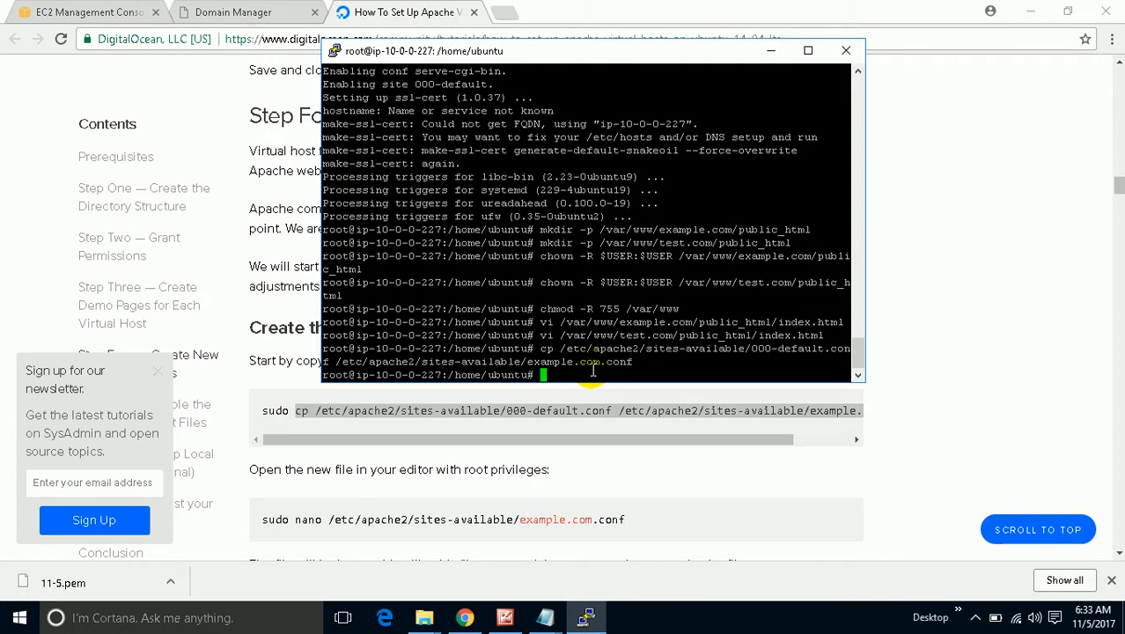
# Copy the /etc/apache2/sites-available/example.com.conf path from the tutorial's nano command.
pyautogui.click(593, 472)
pyautogui.scroll(-1, 593, 473)
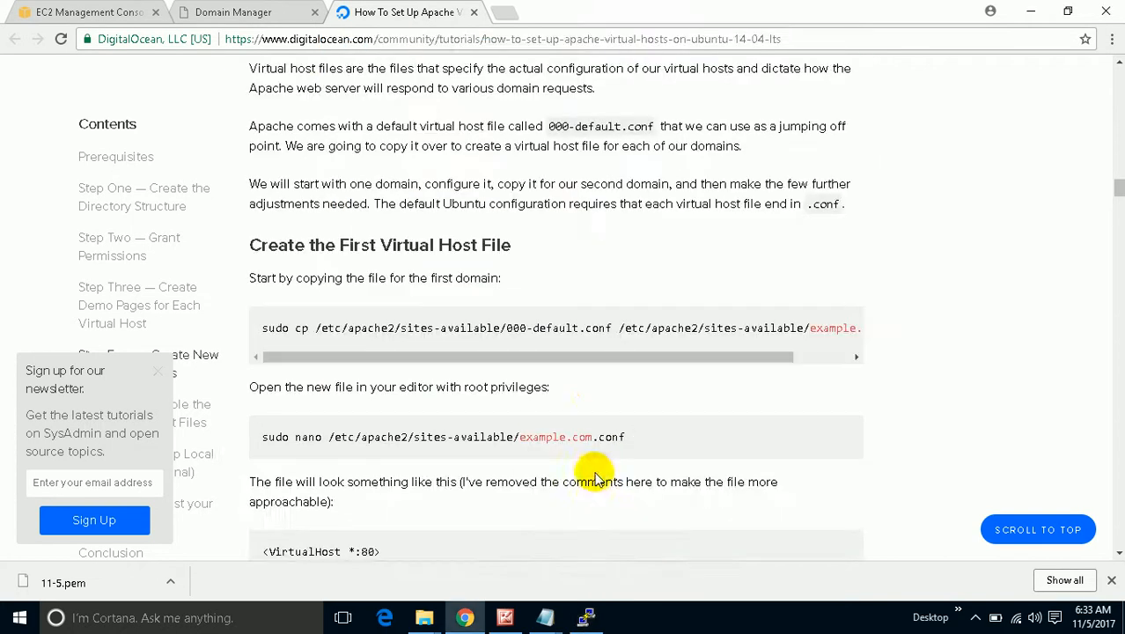
pyautogui.click(336, 433)
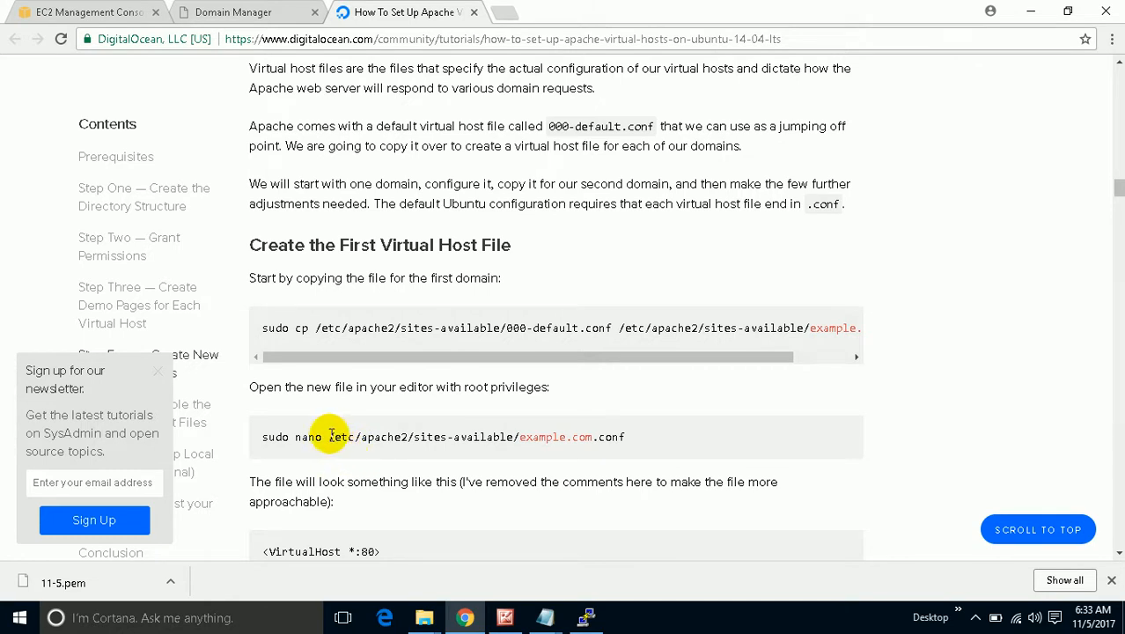
pyautogui.moveTo(326, 434); pyautogui.dragTo(623, 440)
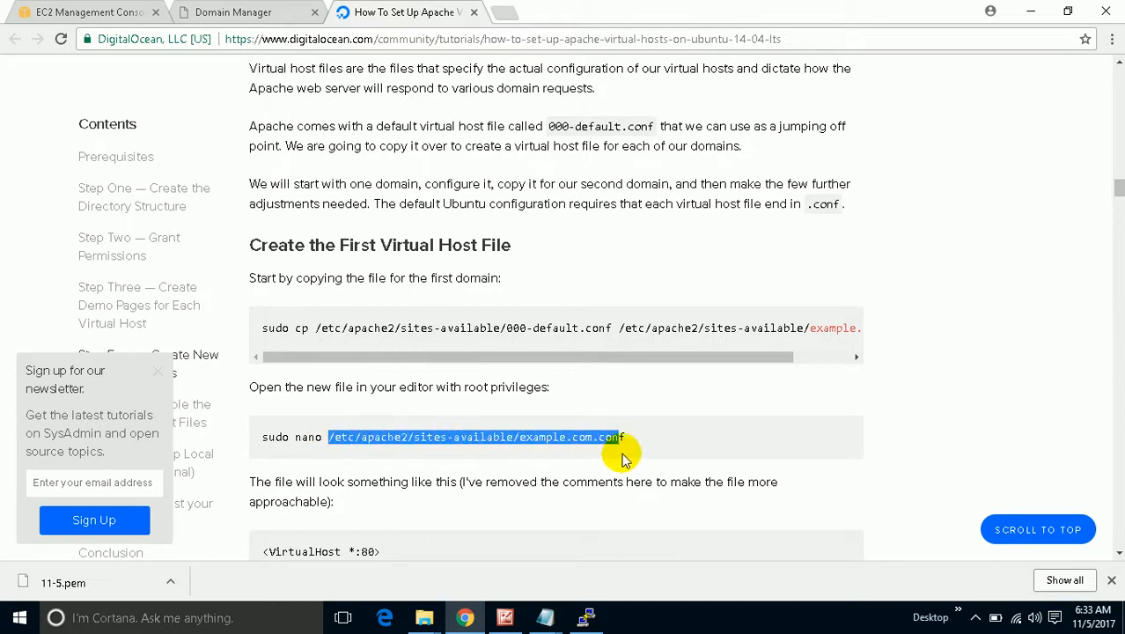
pyautogui.rightClick(625, 440)
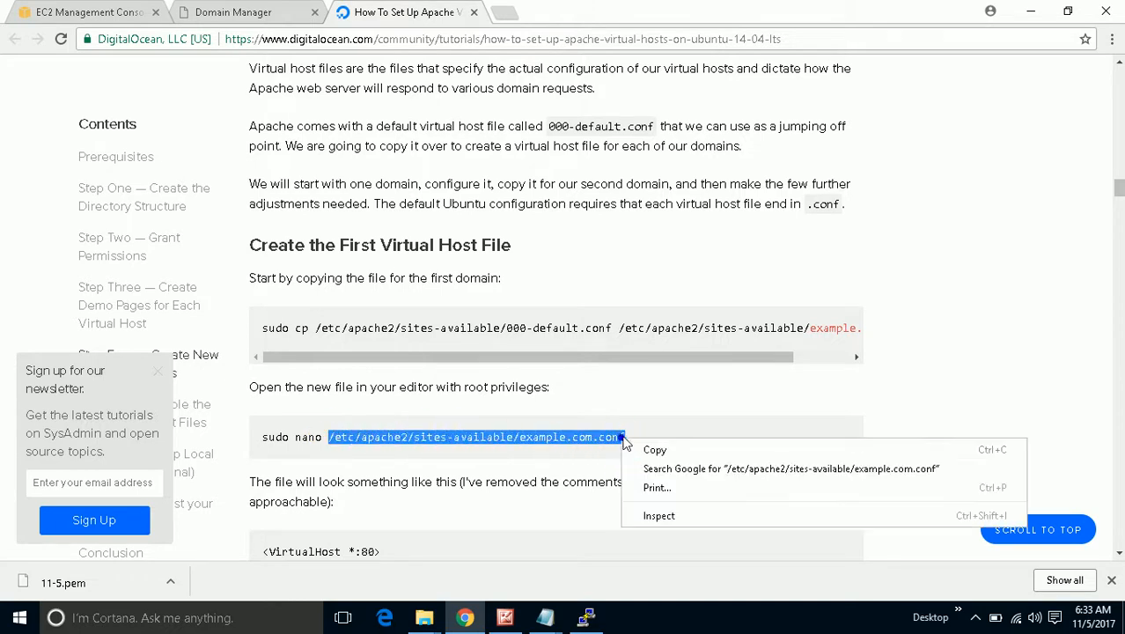
pyautogui.click(655, 450)
pyautogui.click(583, 614)
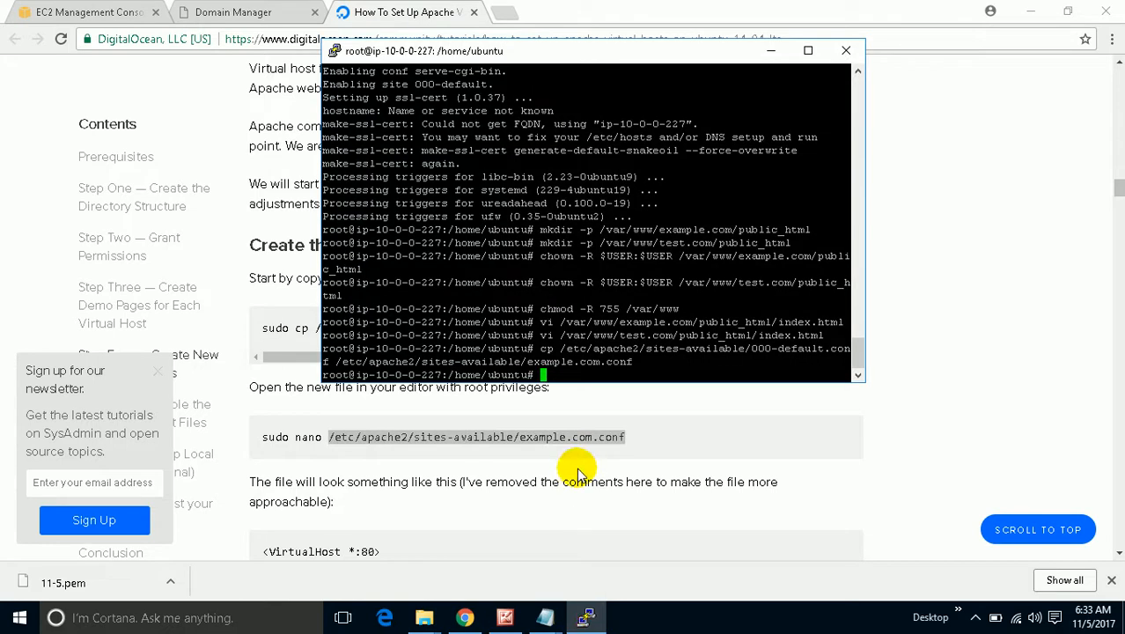
# Clear the terminal and open /etc/apache2/sites-available/example.com.conf in vi.
pyautogui.write('clear')
pyautogui.press('Return')
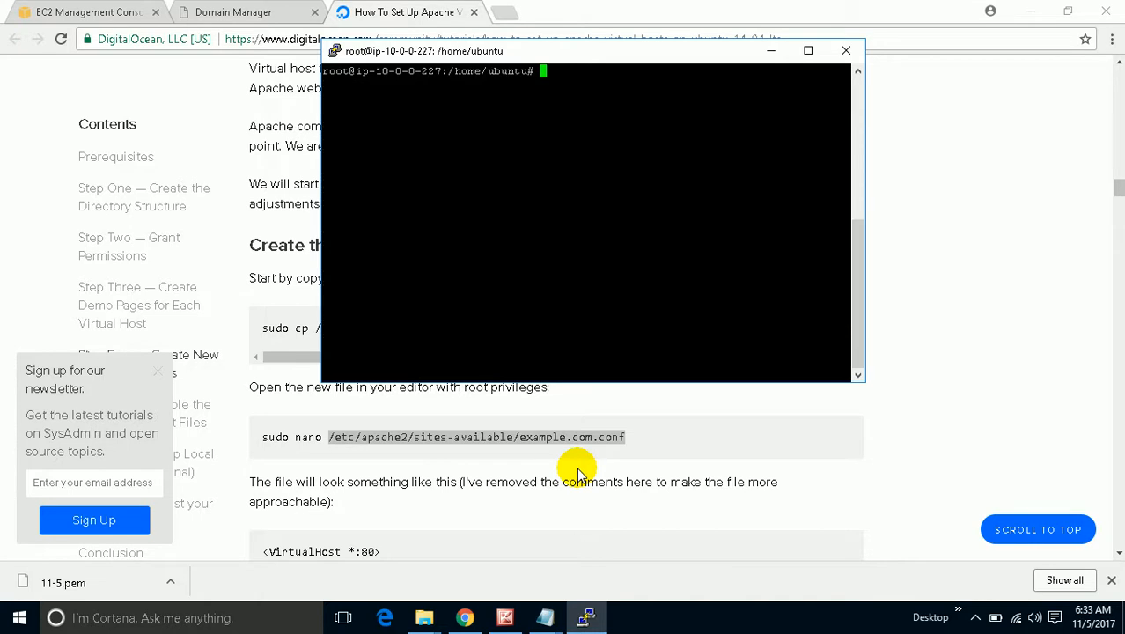
pyautogui.write('vi')
pyautogui.rightClick(453, 236)
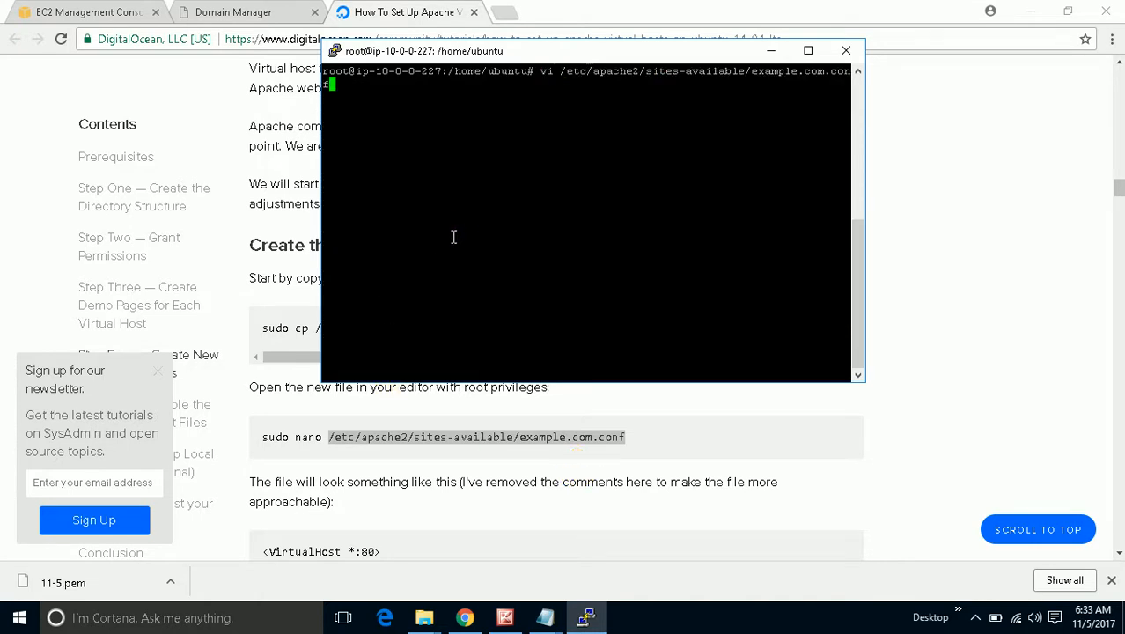
pyautogui.click(564, 74)
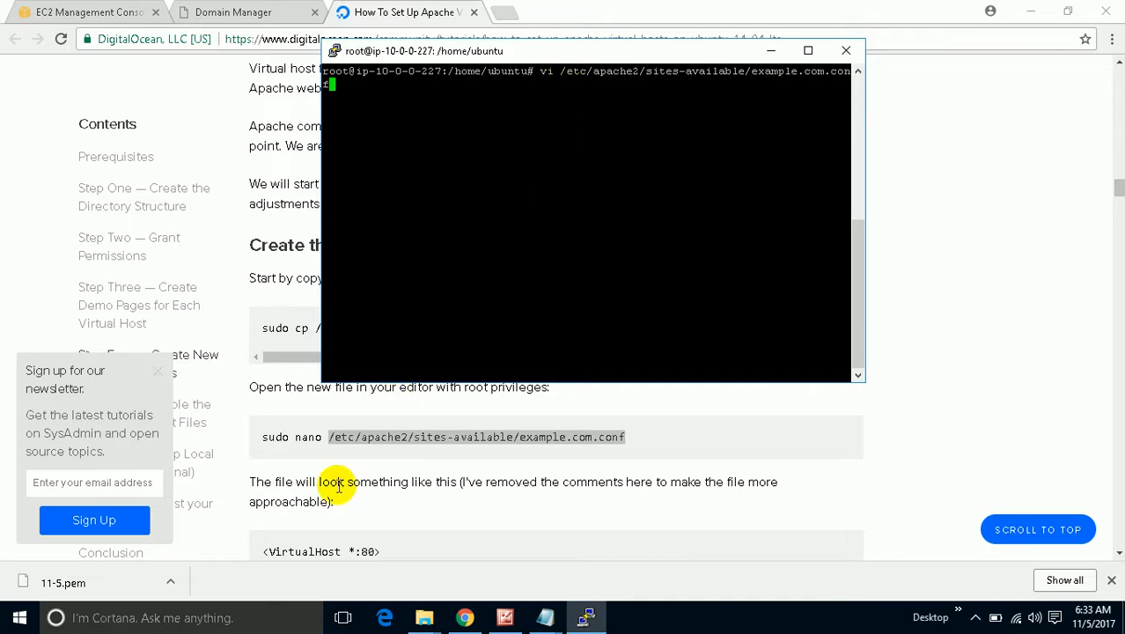
pyautogui.click(317, 440)
pyautogui.doubleClick(313, 437)
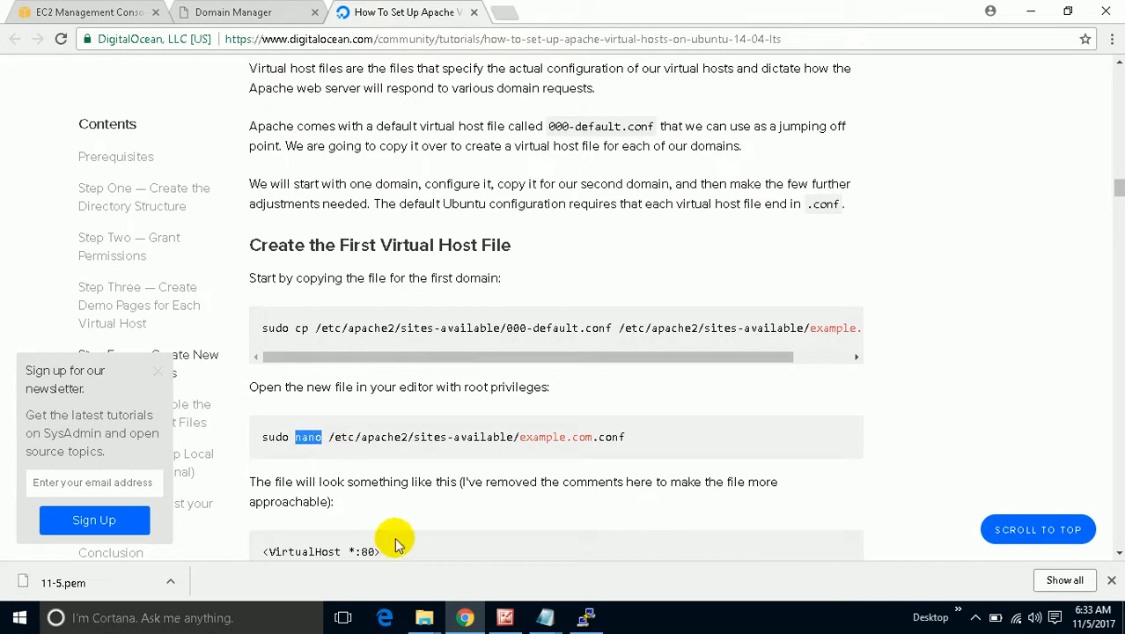
pyautogui.click(586, 617)
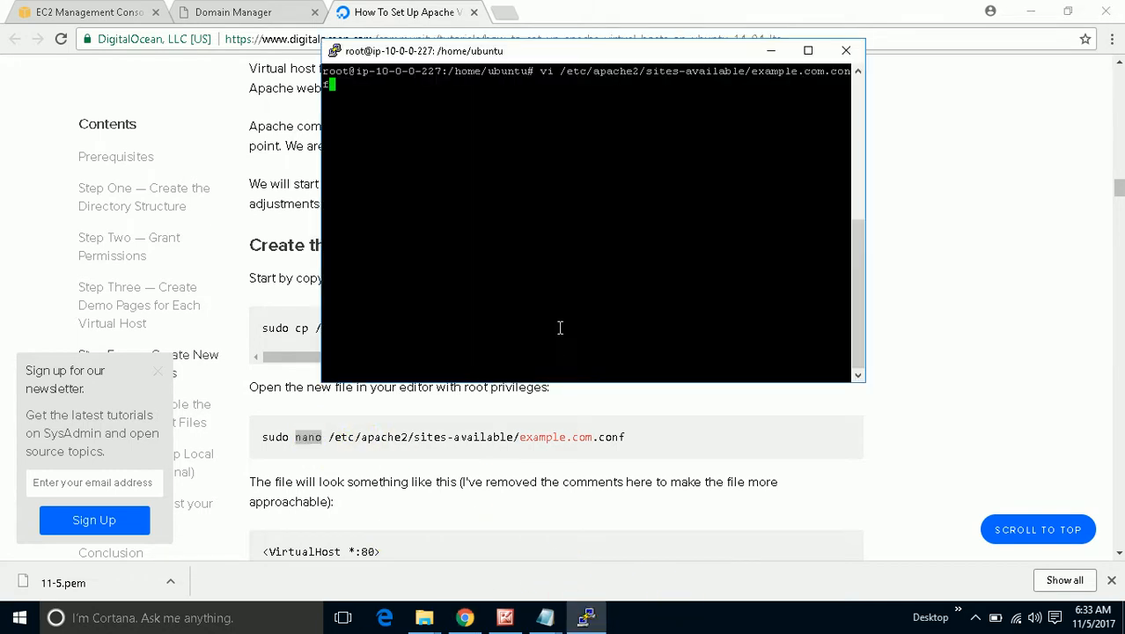
pyautogui.press('Return')
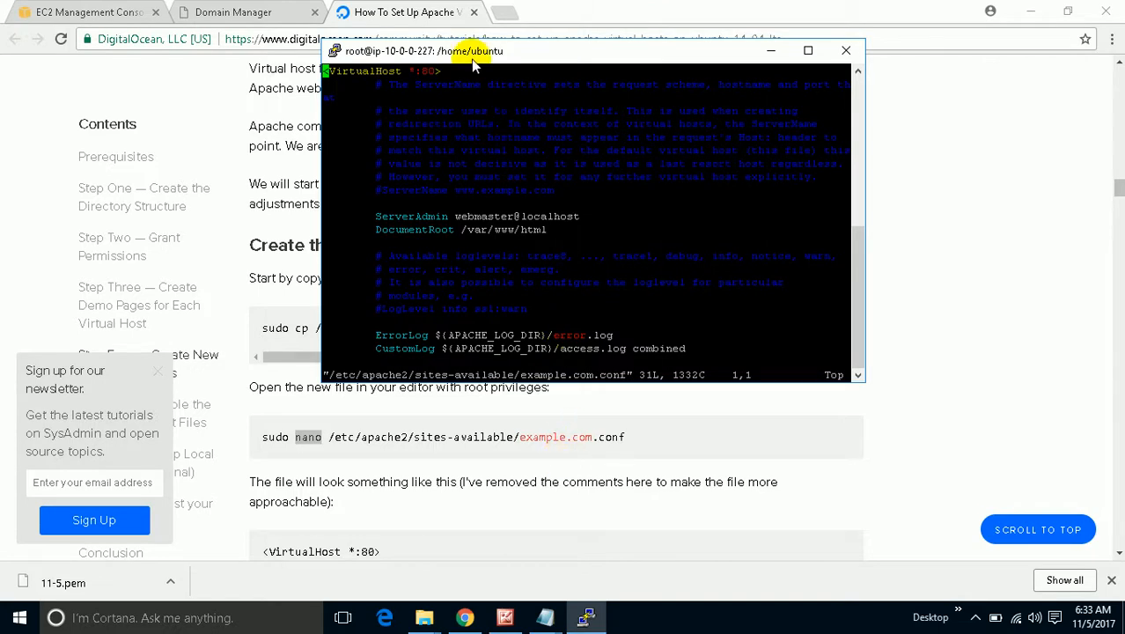
pyautogui.moveTo(525, 54); pyautogui.dragTo(661, 68)
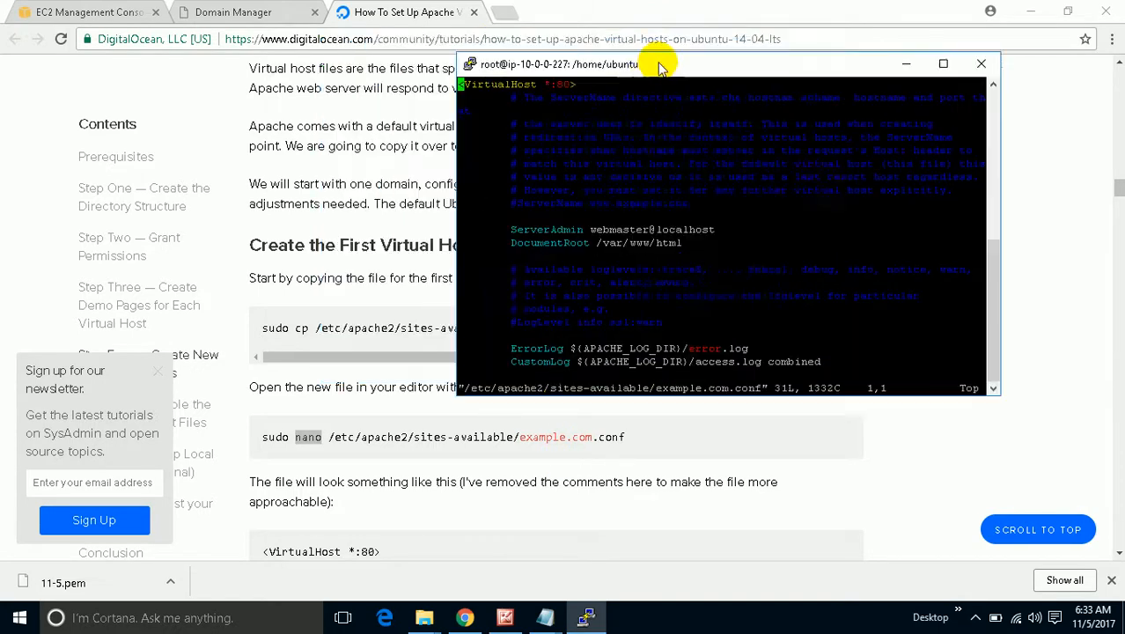
# Copy the directive lines of the tutorial's complete example.com VirtualHost and bring up Run for Notepad.
pyautogui.click(454, 456)
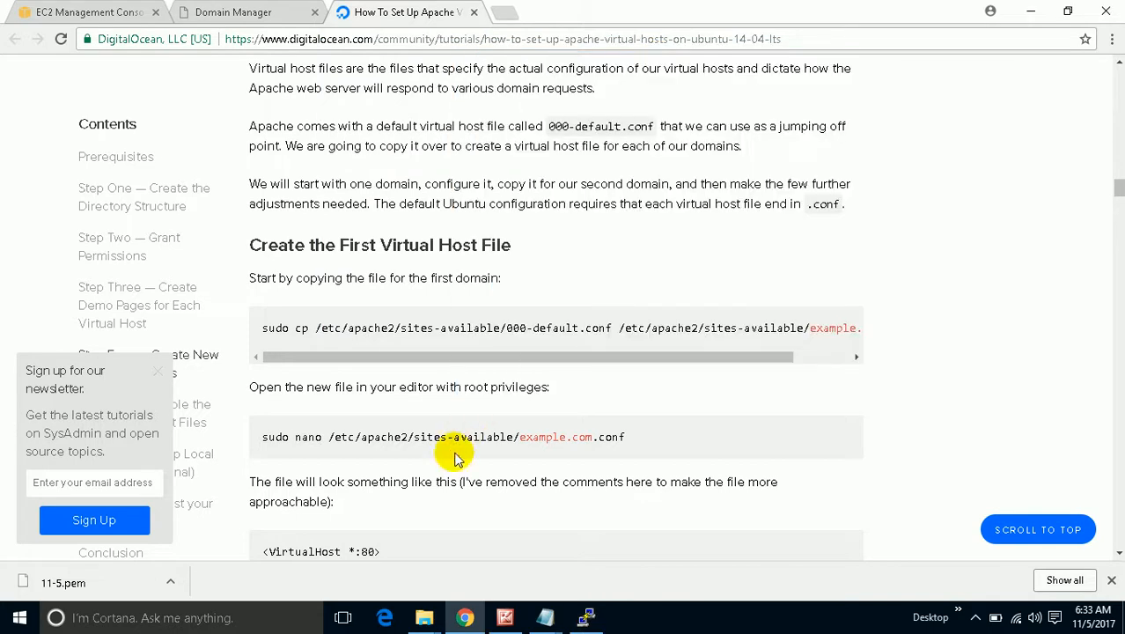
pyautogui.scroll(-2, 454, 456)
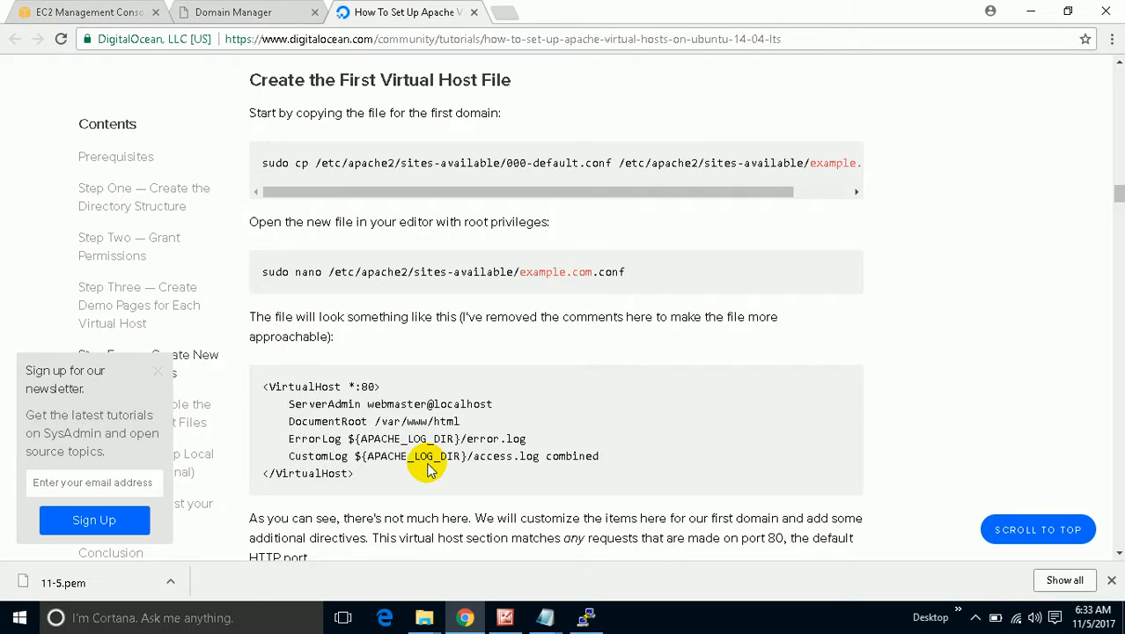
pyautogui.scroll(-11, 429, 469)
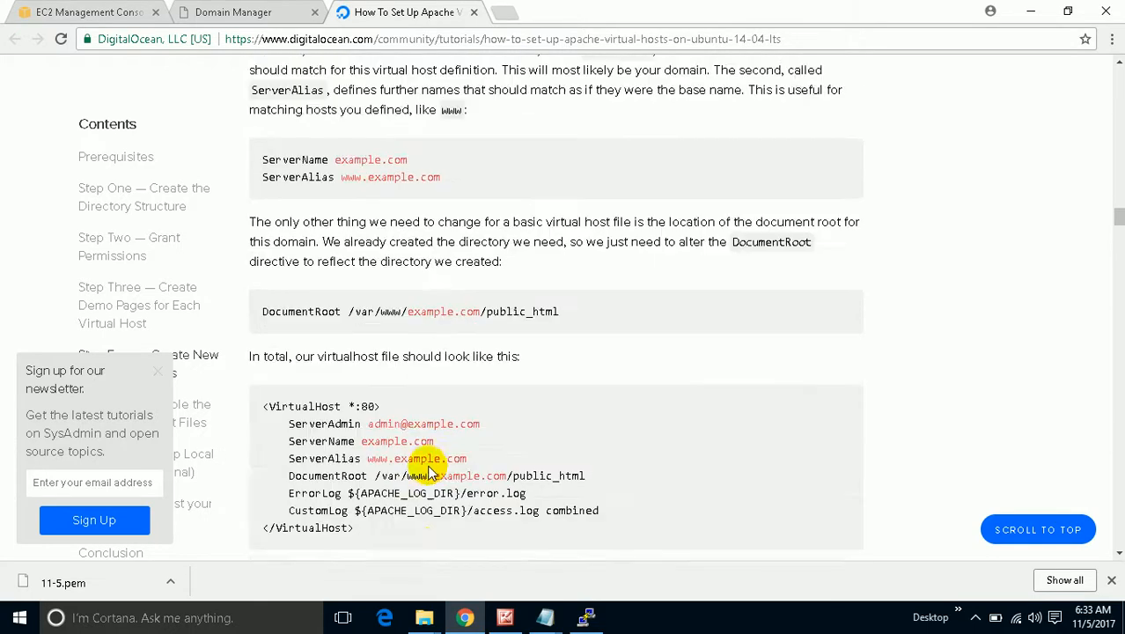
pyautogui.scroll(2, 429, 469)
pyautogui.scroll(-2, 429, 469)
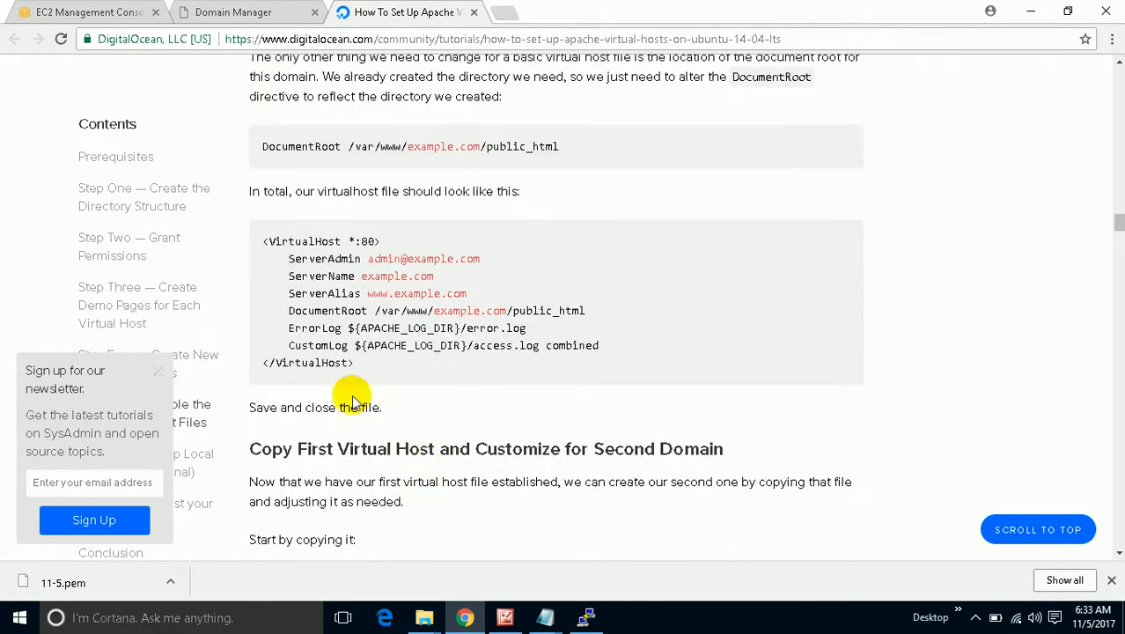
pyautogui.moveTo(359, 363); pyautogui.dragTo(348, 363)
pyautogui.moveTo(573, 344); pyautogui.dragTo(273, 256)
pyautogui.rightClick(291, 257)
pyautogui.click(322, 269)
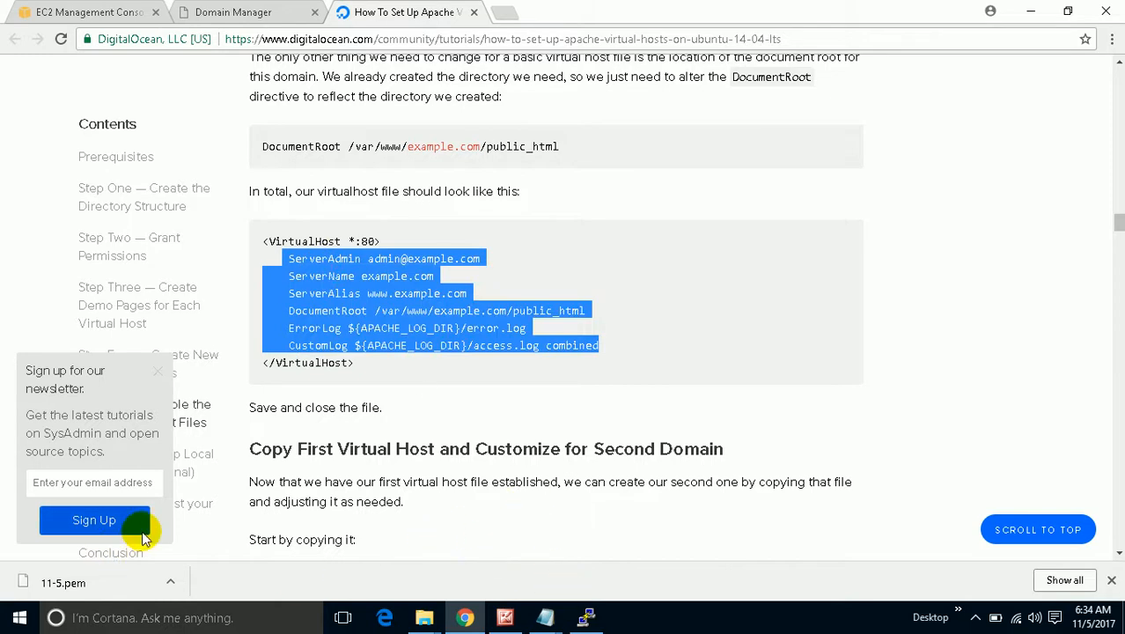
pyautogui.press('super+r')
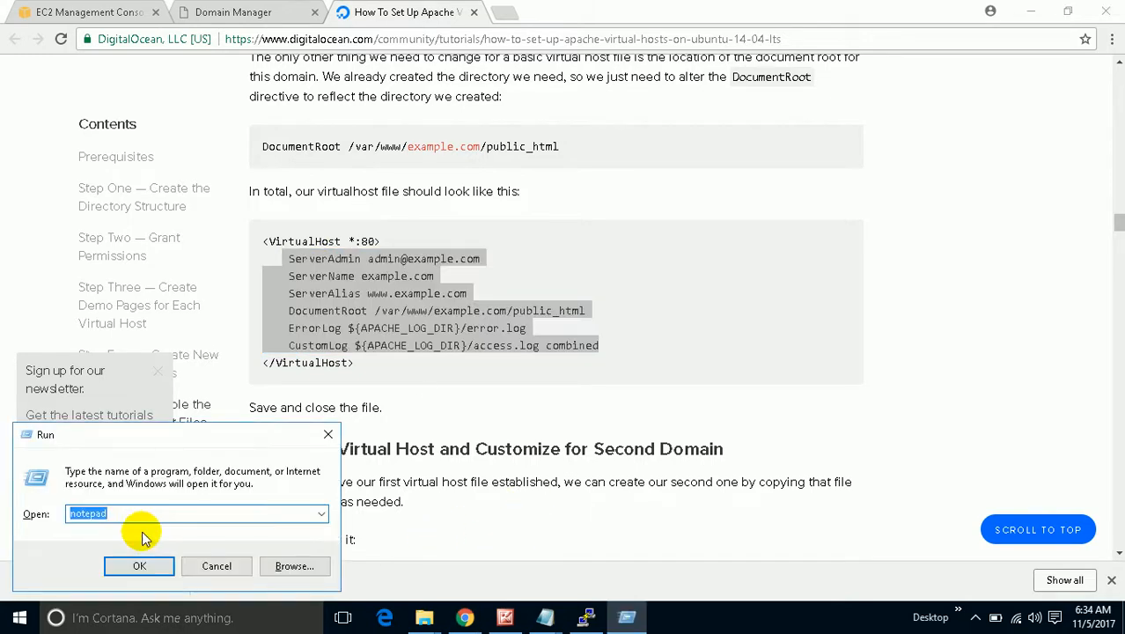
# Paste the directives into a new Notepad and change ServerAdmin to the techvoice.info admin e-mail address.
pyautogui.press('Return')
pyautogui.hotkey('ctrl', 'v')
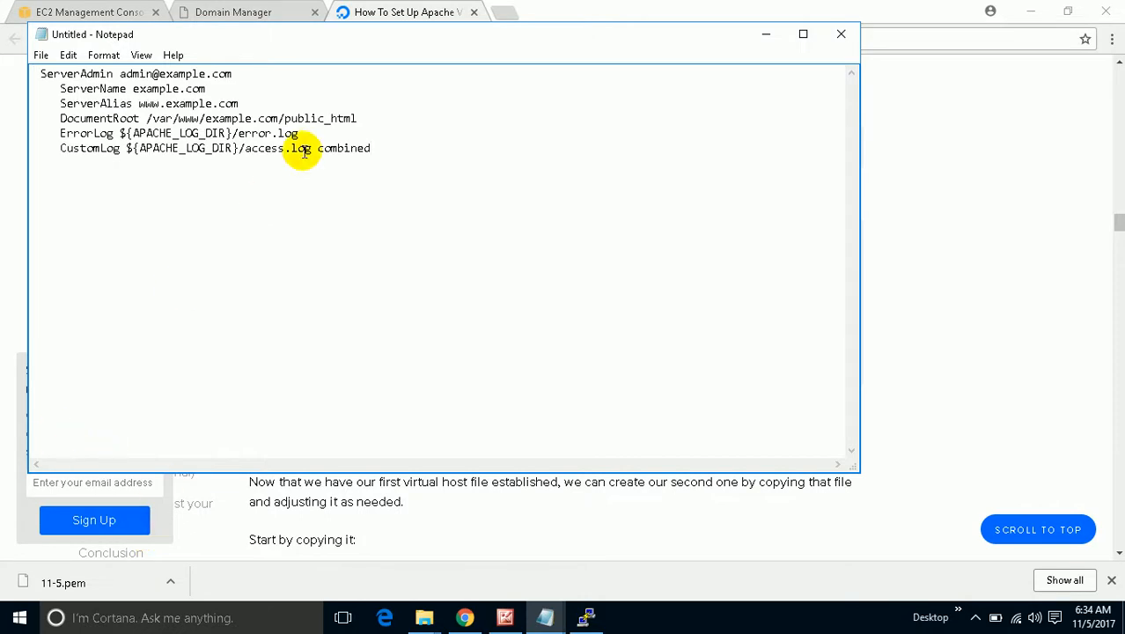
pyautogui.click(239, 81)
pyautogui.click(240, 73)
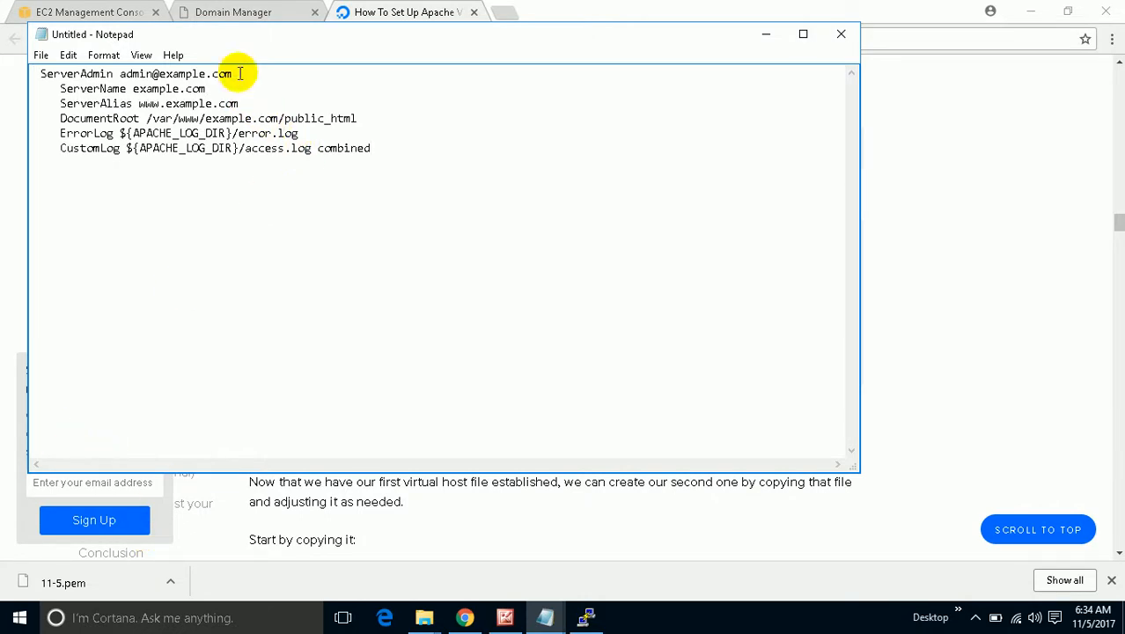
pyautogui.press('BackSpace')
pyautogui.press('BackSpace')
pyautogui.press('BackSpace')
pyautogui.press('BackSpace')
pyautogui.press('BackSpace')
pyautogui.press('BackSpace')
pyautogui.press('BackSpace')
pyautogui.press('BackSpace')
pyautogui.press('BackSpace')
pyautogui.press('BackSpace')
pyautogui.press('BackSpace')
pyautogui.write('techvoiv')
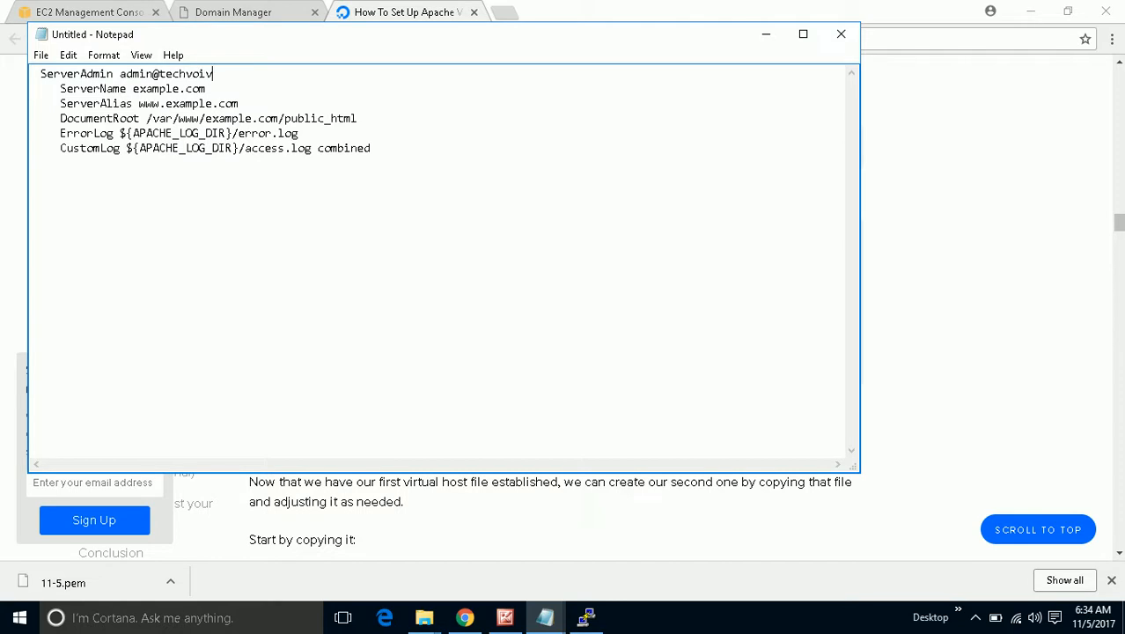
pyautogui.press('BackSpace')
pyautogui.write('ce.info')
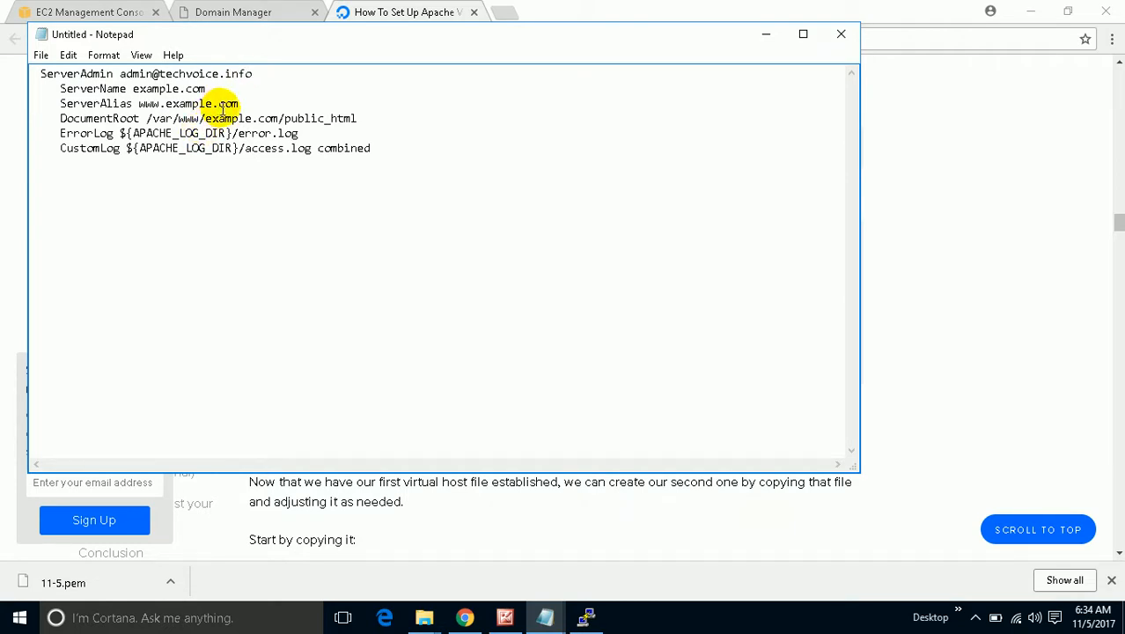
# Change the ServerName value to techvoice.info.
pyautogui.click(223, 86)
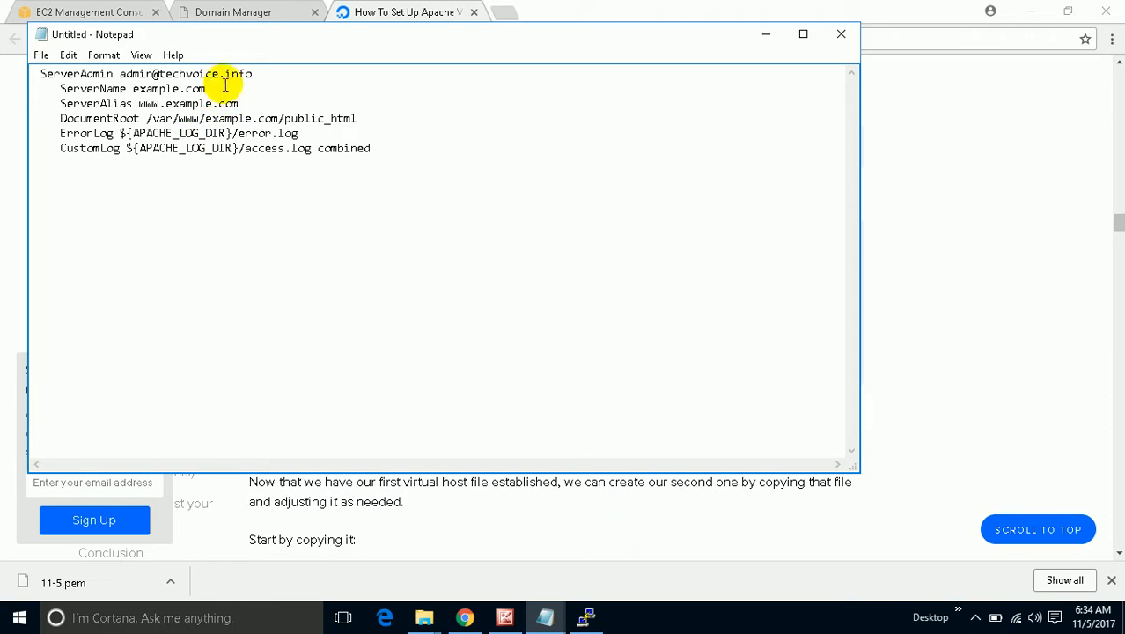
pyautogui.press('BackSpace')
pyautogui.press('BackSpace')
pyautogui.press('BackSpace')
pyautogui.press('BackSpace')
pyautogui.press('BackSpace')
pyautogui.press('BackSpace')
pyautogui.press('BackSpace')
pyautogui.press('BackSpace')
pyautogui.write('te')
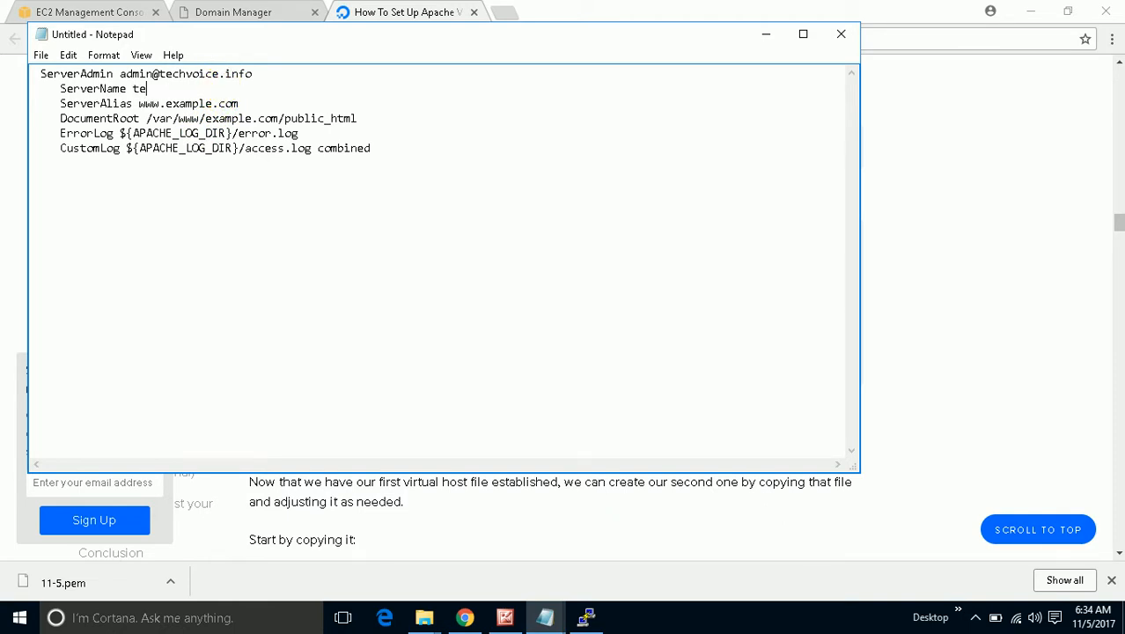
pyautogui.write('chvoice.info')
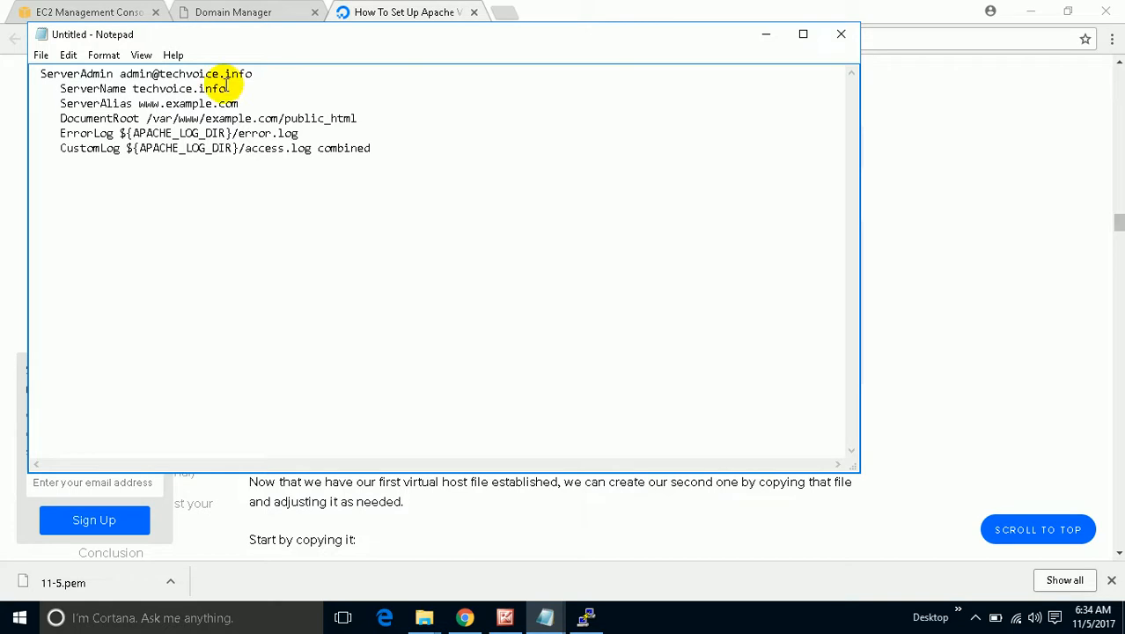
pyautogui.click(249, 104)
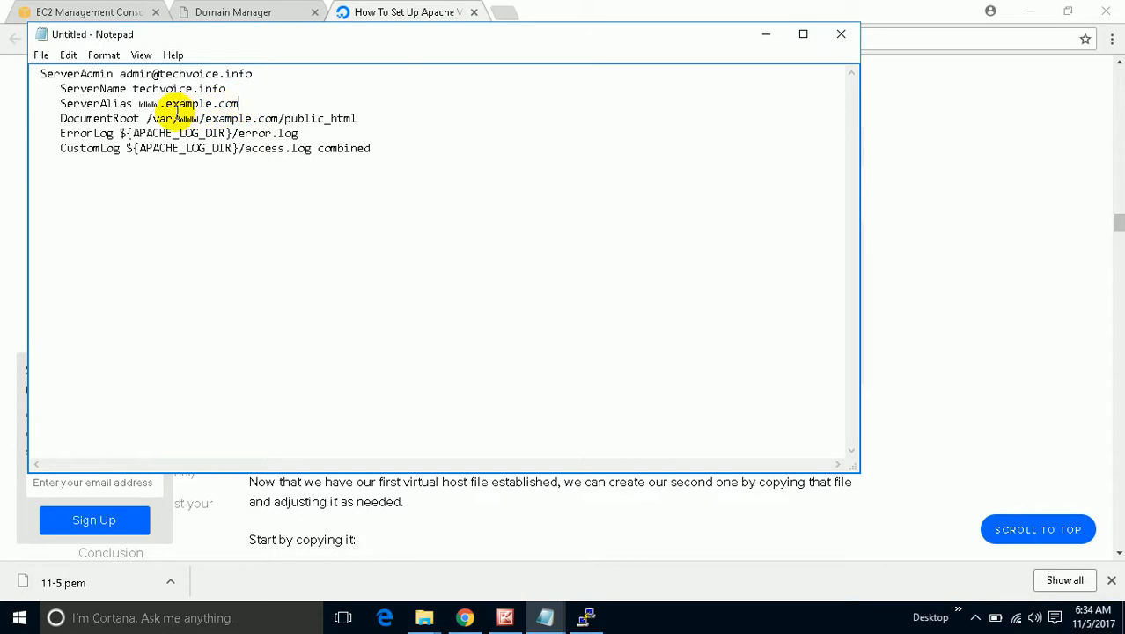
pyautogui.click(267, 105)
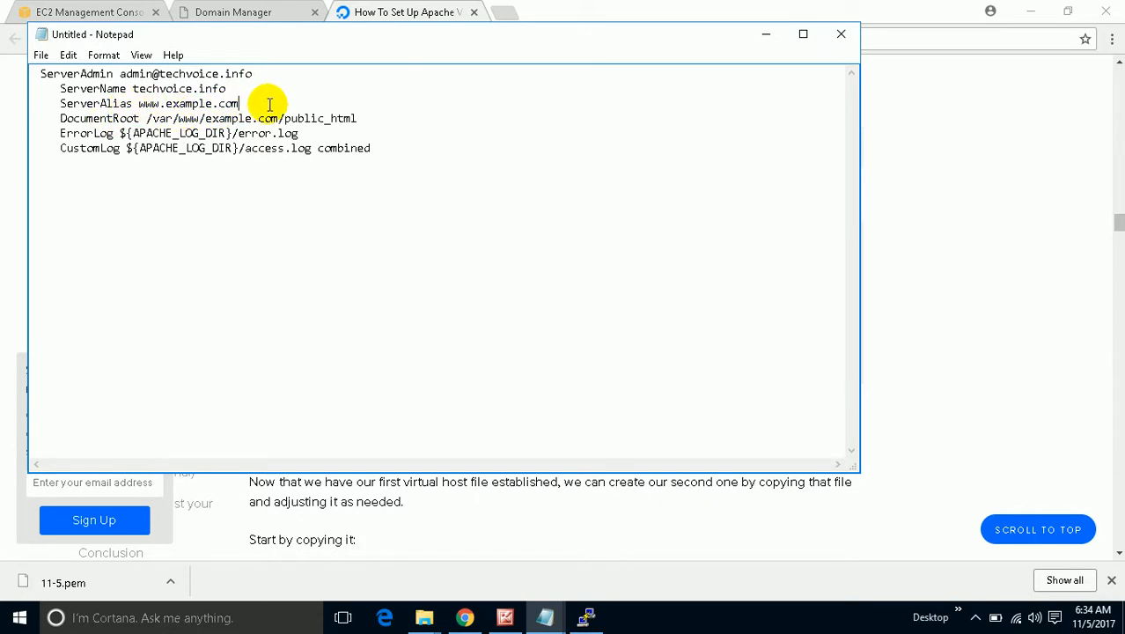
pyautogui.press('BackSpace')
pyautogui.press('BackSpace')
pyautogui.press('BackSpace')
pyautogui.press('BackSpace')
pyautogui.press('BackSpace')
pyautogui.press('BackSpace')
pyautogui.press('BackSpace')
pyautogui.press('BackSpace')
pyautogui.press('BackSpace')
pyautogui.press('BackSpace')
pyautogui.press('BackSpace')
pyautogui.press('BackSpace')
pyautogui.press('BackSpace')
pyautogui.press('BackSpace')
pyautogui.press('BackSpace')
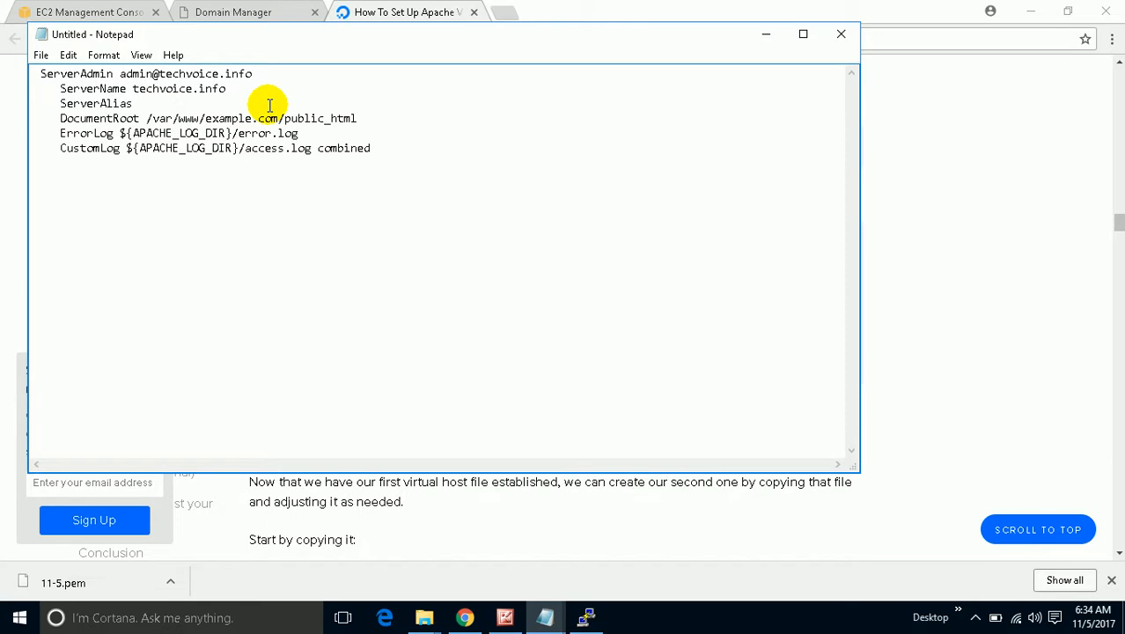
pyautogui.write('exam')
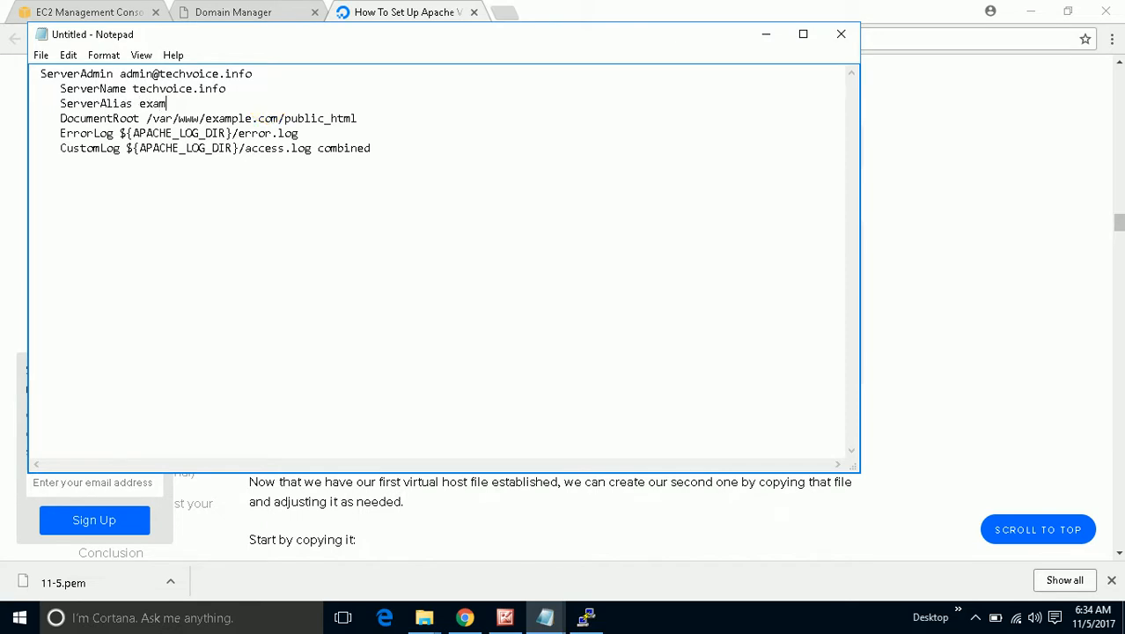
pyautogui.write('ple.techvoice.in')
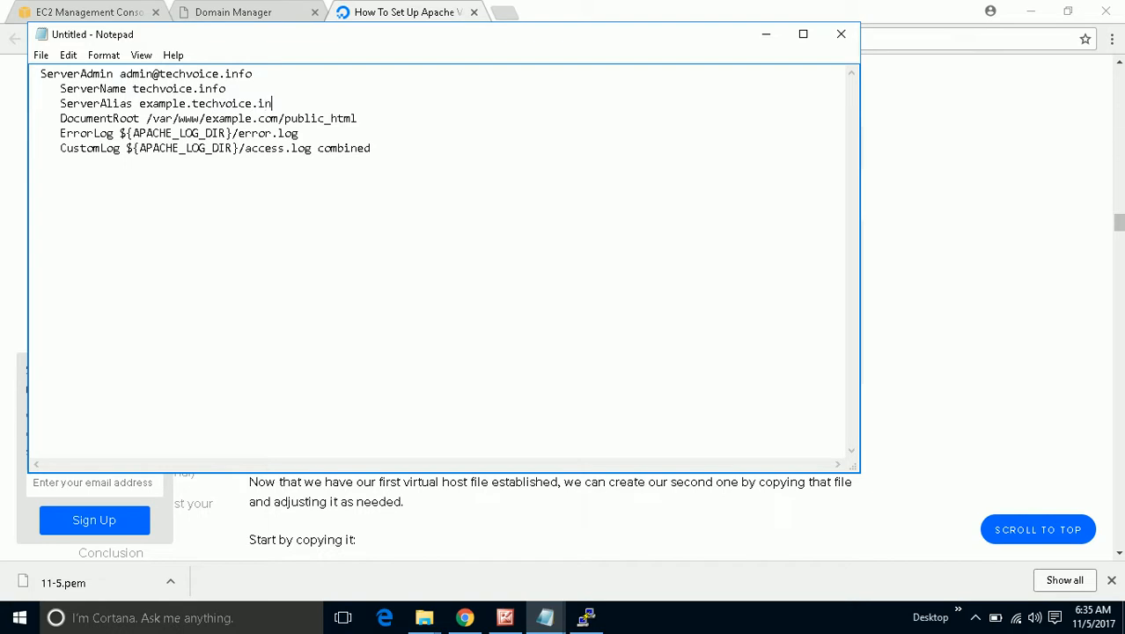
pyautogui.write('fo')
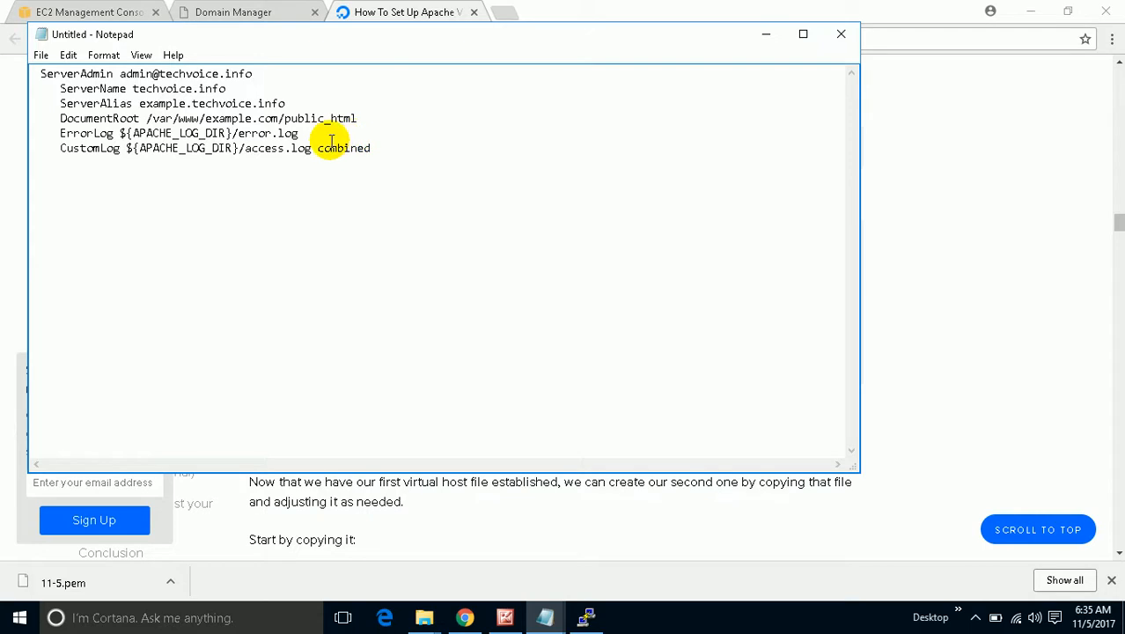
# Copy the whole edited VirtualHost block from Notepad.
pyautogui.moveTo(286, 104); pyautogui.dragTo(138, 105)
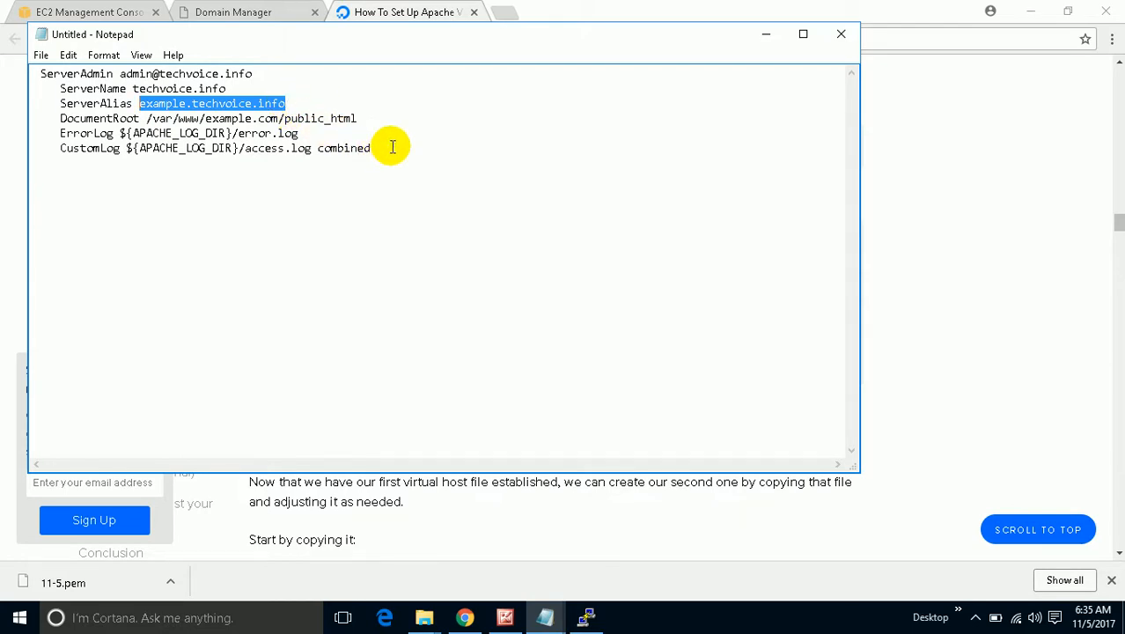
pyautogui.click(360, 118)
pyautogui.moveTo(360, 118); pyautogui.dragTo(147, 124)
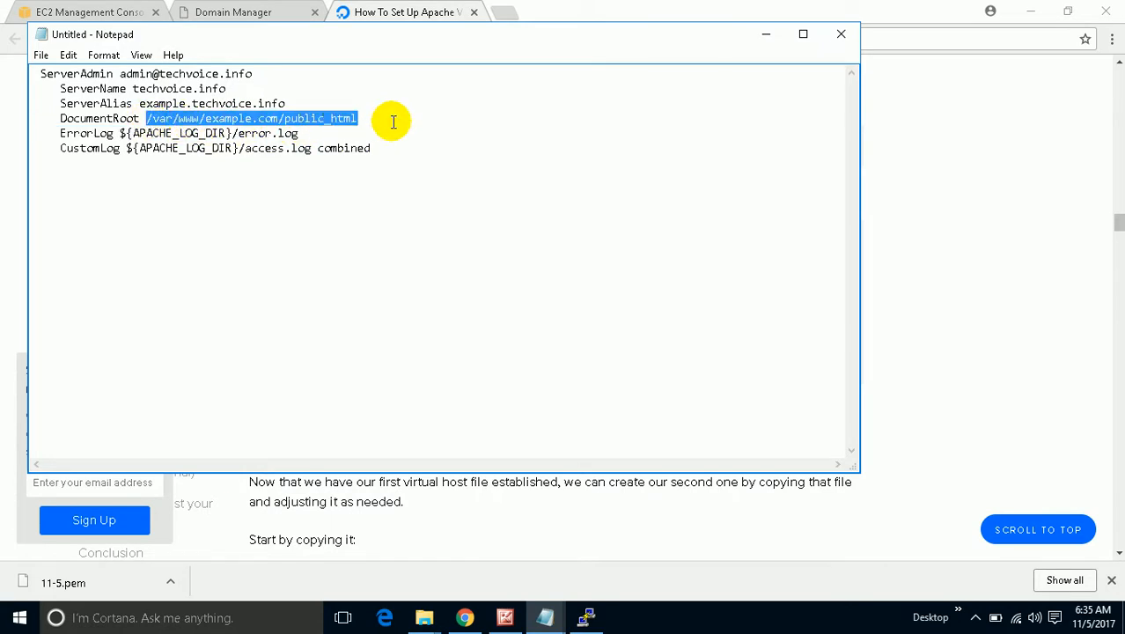
pyautogui.moveTo(379, 148); pyautogui.dragTo(39, 74)
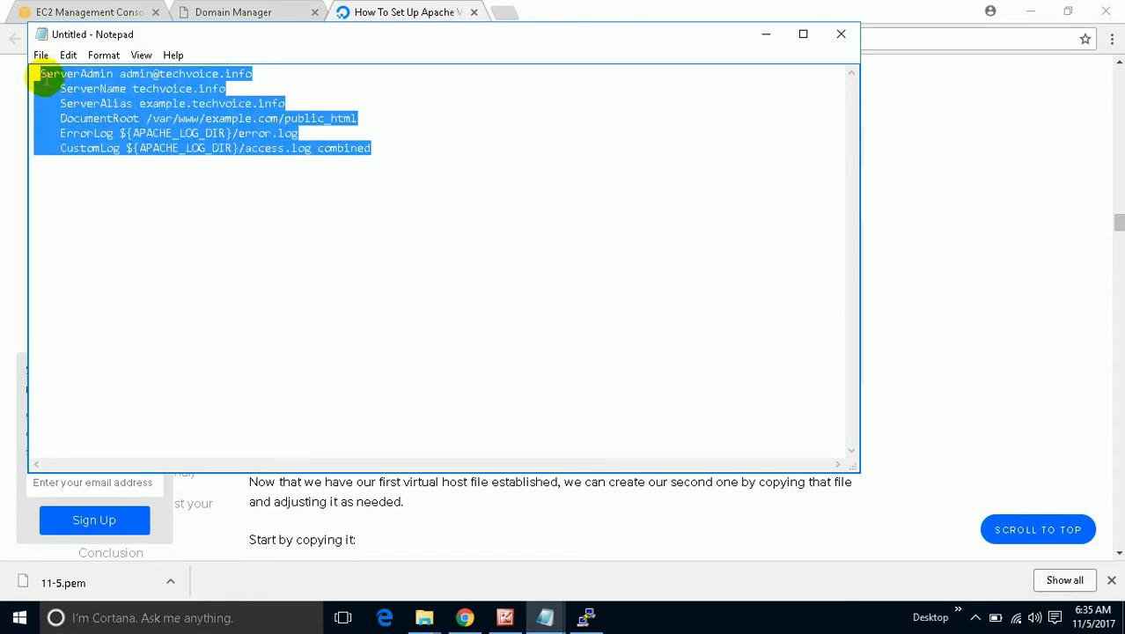
pyautogui.rightClick(44, 78)
pyautogui.click(85, 130)
# Delete the default ServerAdmin, DocumentRoot, ErrorLog and CustomLog lines from example.com.conf.
pyautogui.click(585, 616)
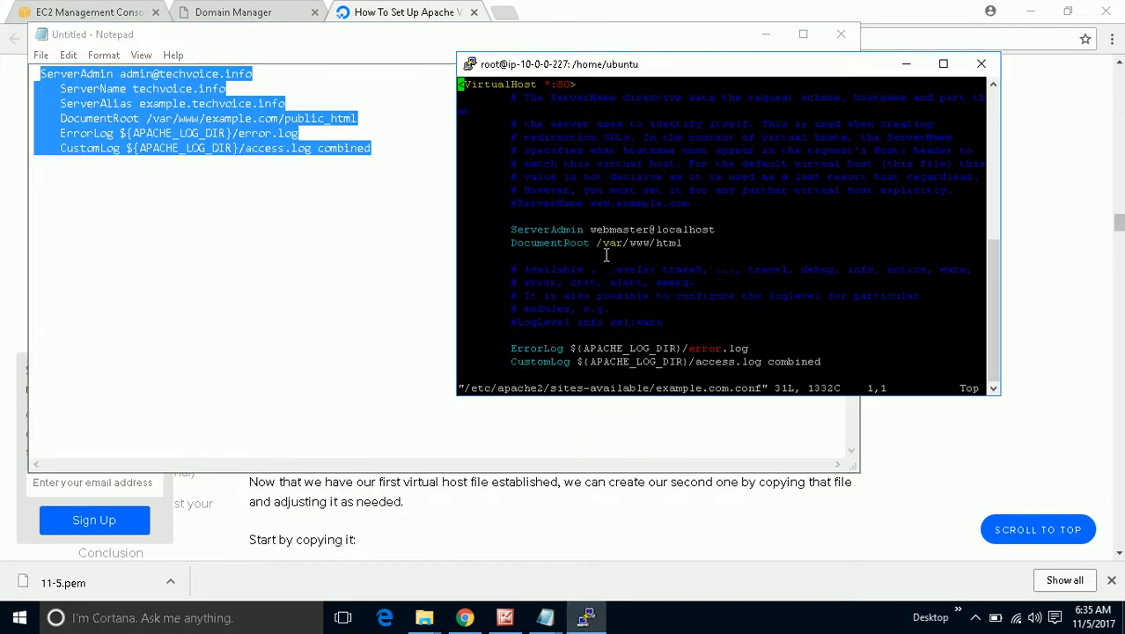
pyautogui.press('i')
pyautogui.press('Down')
pyautogui.press('Down')
pyautogui.press('Down')
pyautogui.press('Down')
pyautogui.press('Down')
pyautogui.press('Down')
pyautogui.press('Down')
pyautogui.press('Down')
pyautogui.press('Down')
pyautogui.press('Down')
pyautogui.press('Down')
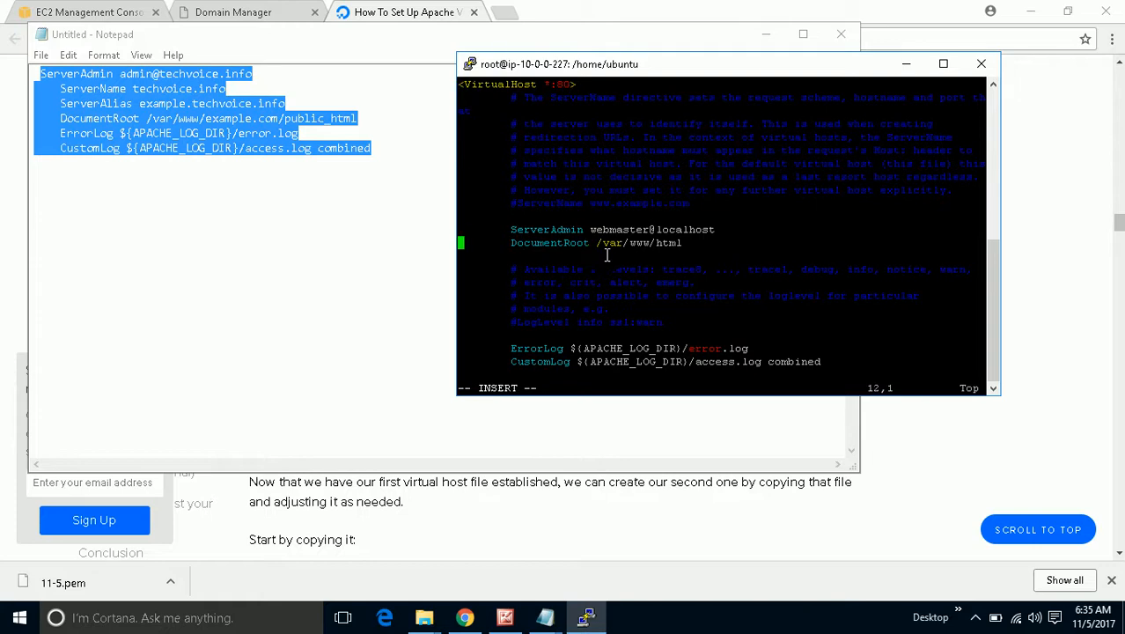
pyautogui.press('Up')
pyautogui.press('Right')
pyautogui.press('Right')
pyautogui.press('Right')
pyautogui.press('Right')
pyautogui.press('Right')
pyautogui.press('Right')
pyautogui.press('Right')
pyautogui.press('Right')
pyautogui.press('Right')
pyautogui.press('Right')
pyautogui.press('Right')
pyautogui.press('Right')
pyautogui.press('Right')
pyautogui.press('Right')
pyautogui.press('Right')
pyautogui.press('Right')
pyautogui.press('Right')
pyautogui.press('Right')
pyautogui.press('Right')
pyautogui.press('Right')
pyautogui.press('Right')
pyautogui.press('Right')
pyautogui.press('Right')
pyautogui.press('Right')
pyautogui.press('Right')
pyautogui.press('Right')
pyautogui.press('Right')
pyautogui.press('Right')
pyautogui.press('BackSpace')
pyautogui.press('BackSpace')
pyautogui.press('BackSpace')
pyautogui.press('BackSpace')
pyautogui.press('BackSpace')
pyautogui.press('BackSpace')
pyautogui.press('BackSpace')
pyautogui.press('BackSpace')
pyautogui.press('BackSpace')
pyautogui.press('BackSpace')
pyautogui.press('BackSpace')
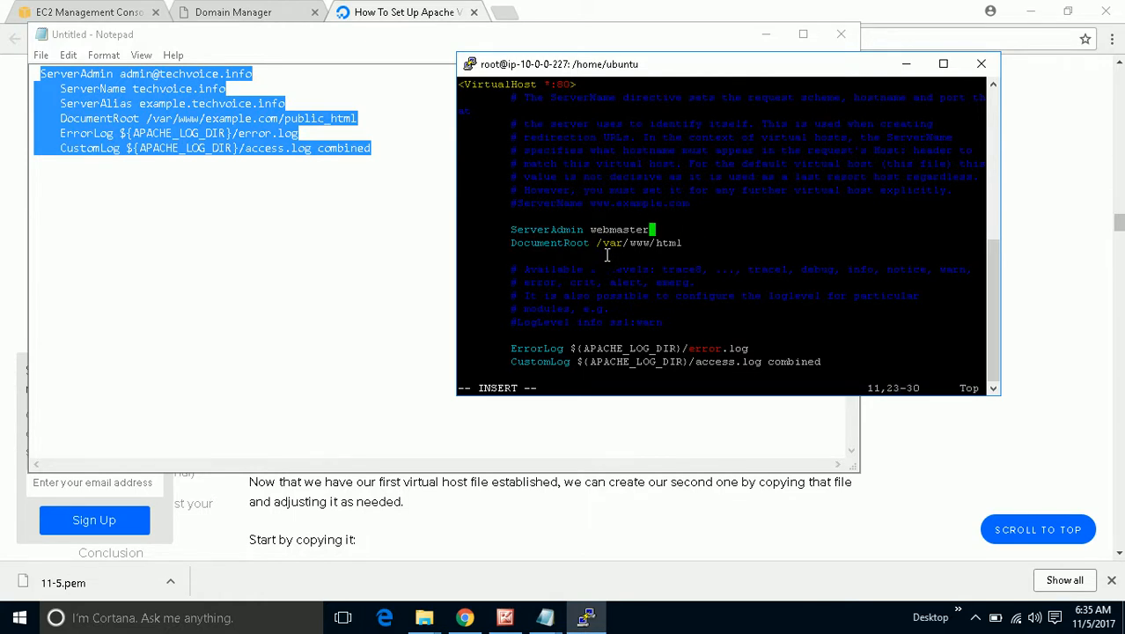
pyautogui.press('BackSpace')
pyautogui.press('BackSpace')
pyautogui.press('BackSpace')
pyautogui.press('BackSpace')
pyautogui.press('BackSpace')
pyautogui.press('BackSpace')
pyautogui.press('BackSpace')
pyautogui.press('BackSpace')
pyautogui.press('BackSpace')
pyautogui.press('BackSpace')
pyautogui.press('BackSpace')
pyautogui.press('BackSpace')
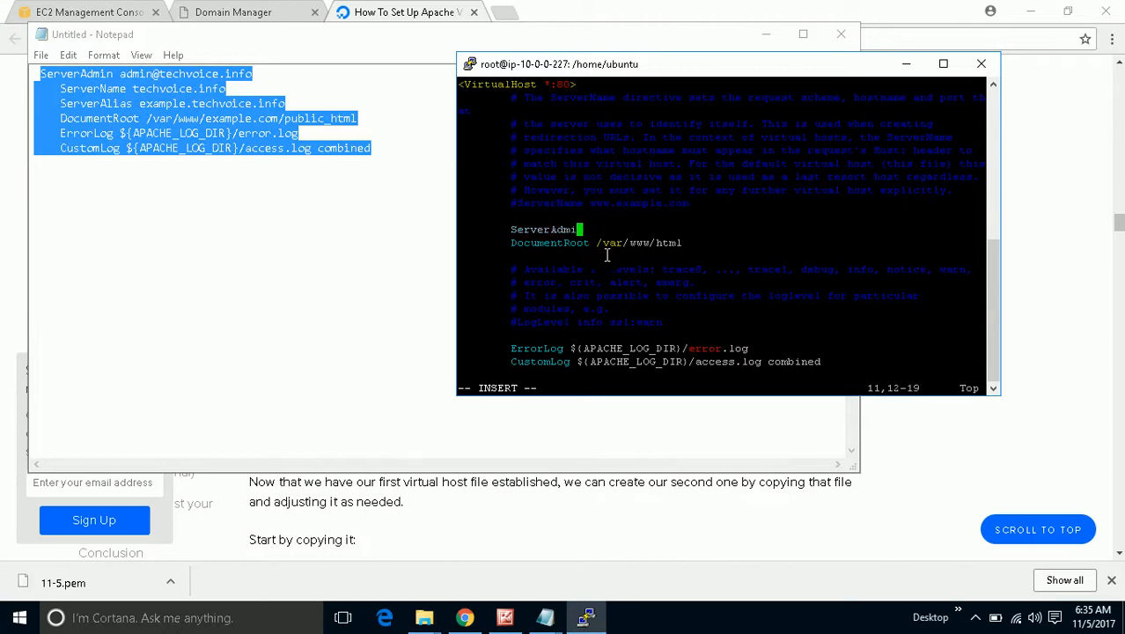
pyautogui.press('BackSpace')
pyautogui.press('BackSpace')
pyautogui.press('BackSpace')
pyautogui.press('BackSpace')
pyautogui.press('BackSpace')
pyautogui.press('BackSpace')
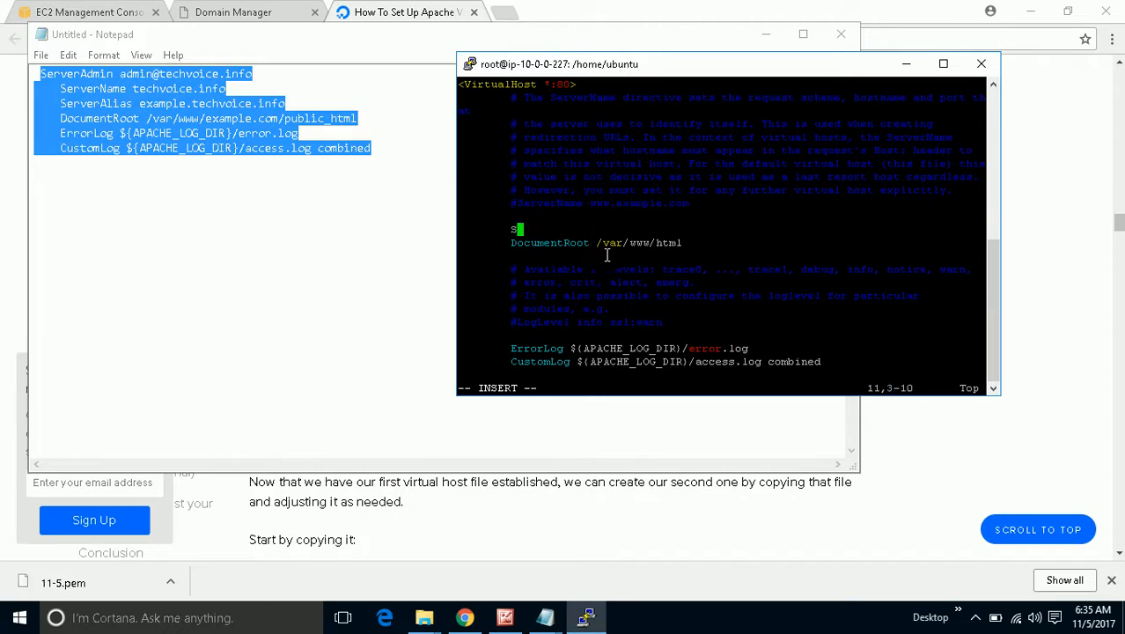
pyautogui.press('BackSpace')
pyautogui.press('Down')
pyautogui.press('Delete')
pyautogui.press('Delete')
pyautogui.press('Delete')
pyautogui.press('Delete')
pyautogui.press('Delete')
pyautogui.press('Delete')
pyautogui.press('Delete')
pyautogui.press('Delete')
pyautogui.press('Delete')
pyautogui.press('Delete')
pyautogui.press('Delete')
pyautogui.press('Delete')
pyautogui.press('Delete')
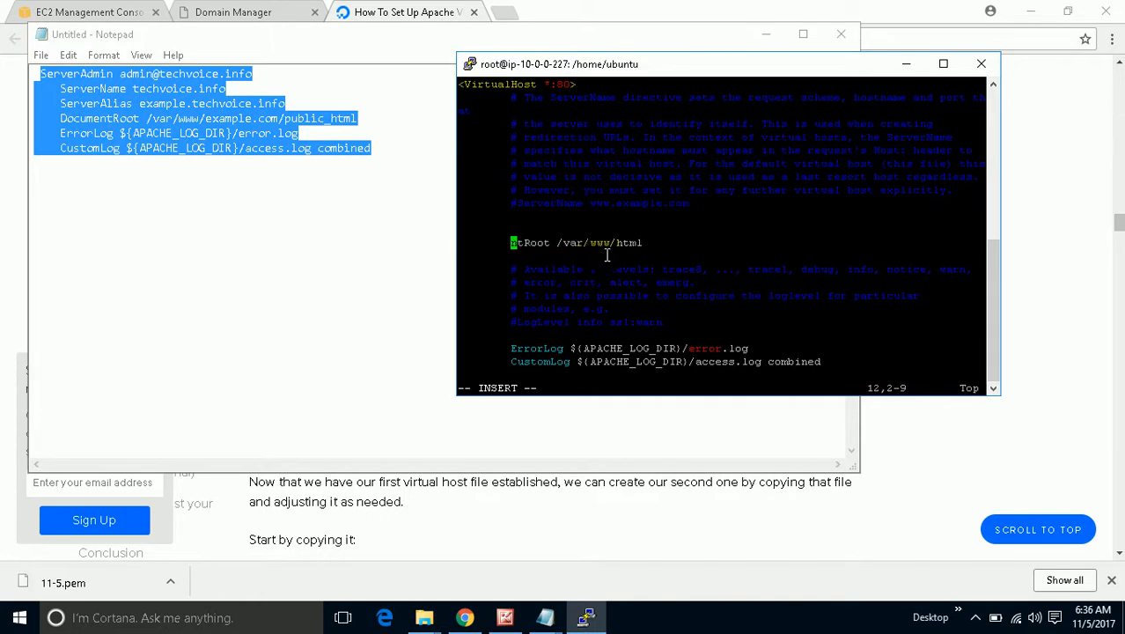
pyautogui.press('Delete')
pyautogui.press('Delete')
pyautogui.press('Delete')
pyautogui.press('Delete')
pyautogui.press('Delete')
pyautogui.press('Delete')
pyautogui.press('Delete')
pyautogui.press('Delete')
pyautogui.press('Delete')
pyautogui.press('Delete')
pyautogui.press('Delete')
pyautogui.press('Delete')
pyautogui.press('Delete')
pyautogui.press('Down')
pyautogui.press('Down')
pyautogui.press('Down')
pyautogui.press('Down')
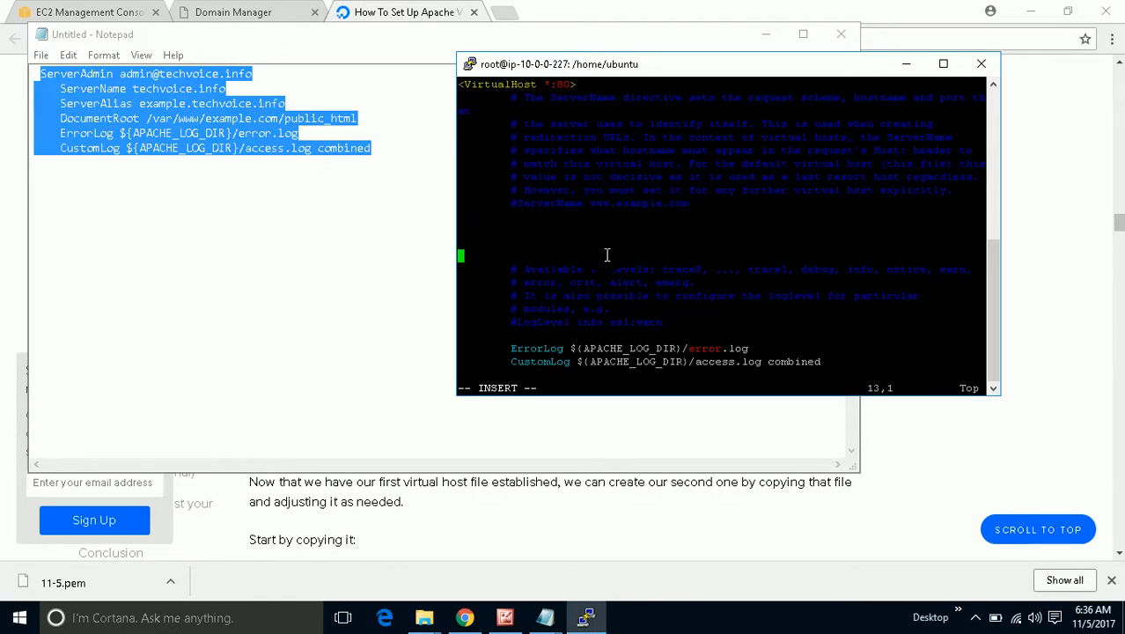
pyautogui.press('Down')
pyautogui.press('Down')
pyautogui.press('Down')
pyautogui.press('Down')
pyautogui.press('Delete')
pyautogui.press('Delete')
pyautogui.press('Delete')
pyautogui.press('Delete')
pyautogui.press('Delete')
pyautogui.press('Delete')
pyautogui.press('Delete')
pyautogui.press('Delete')
pyautogui.press('Delete')
pyautogui.press('Delete')
pyautogui.press('Delete')
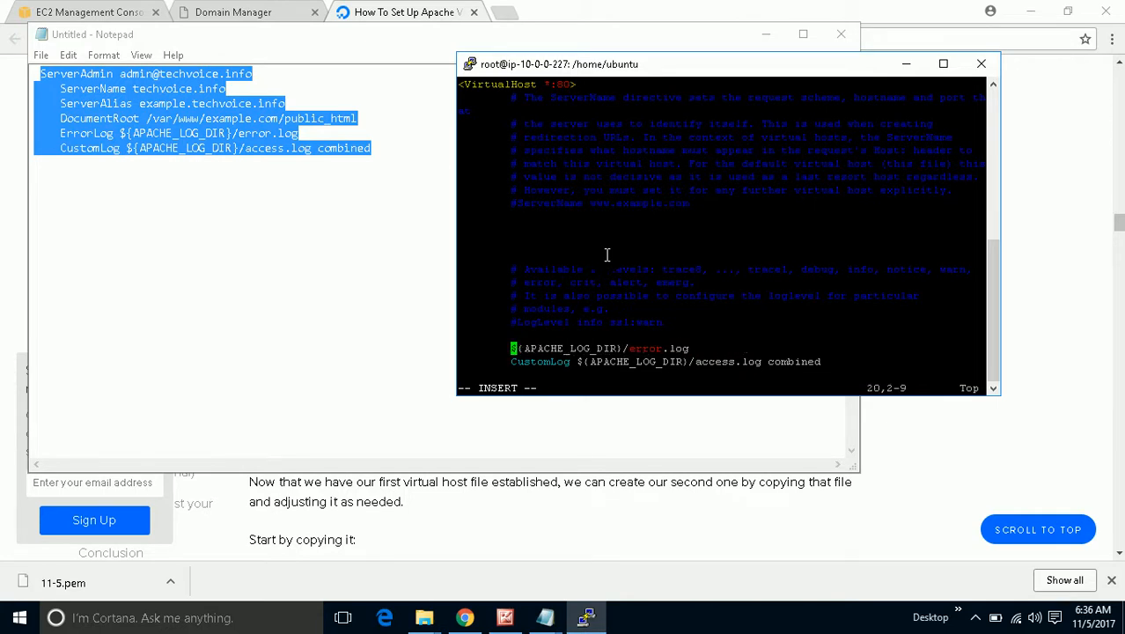
pyautogui.press('Delete')
pyautogui.press('Delete')
pyautogui.press('Delete')
pyautogui.press('Delete')
pyautogui.press('Delete')
pyautogui.press('Delete')
pyautogui.press('Delete')
pyautogui.press('Delete')
pyautogui.press('Delete')
pyautogui.press('Delete')
pyautogui.press('Delete')
pyautogui.press('Delete')
pyautogui.press('Delete')
pyautogui.press('Delete')
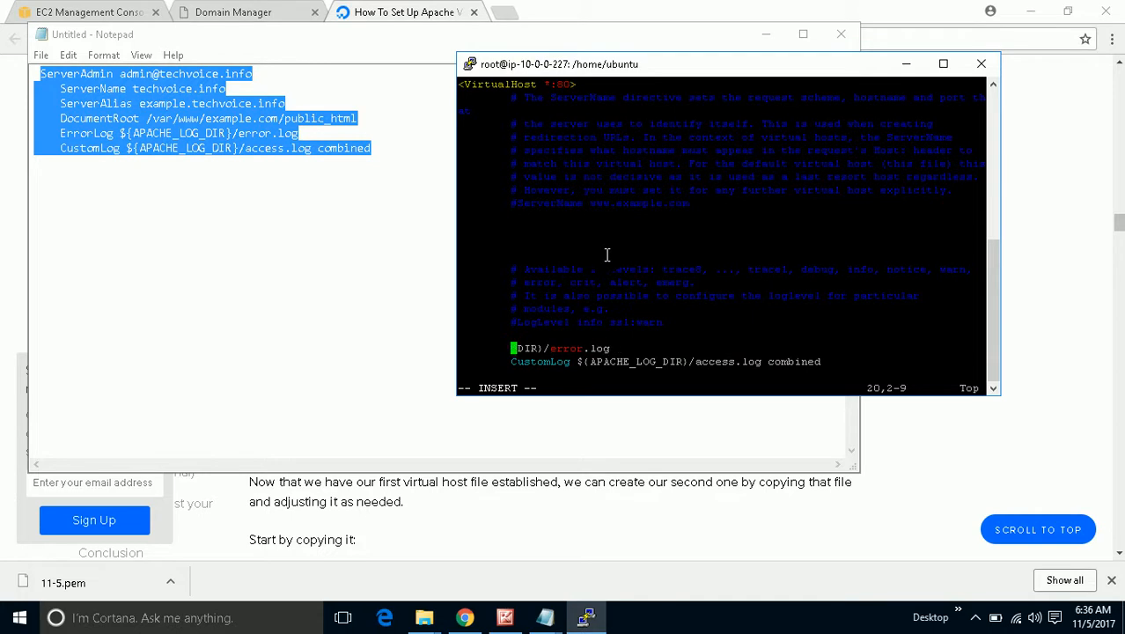
pyautogui.press('Delete')
pyautogui.press('Delete')
pyautogui.press('Delete')
pyautogui.press('Delete')
pyautogui.press('Delete')
pyautogui.press('Delete')
pyautogui.press('Delete')
pyautogui.press('Delete')
pyautogui.press('Delete')
pyautogui.press('Delete')
pyautogui.press('Delete')
pyautogui.press('Delete')
pyautogui.press('Down')
pyautogui.press('Delete')
pyautogui.press('Delete')
pyautogui.press('Delete')
pyautogui.press('Delete')
pyautogui.press('Delete')
pyautogui.press('Delete')
pyautogui.press('Delete')
pyautogui.press('Delete')
pyautogui.press('Delete')
pyautogui.press('Delete')
pyautogui.press('Delete')
pyautogui.press('Delete')
pyautogui.press('Delete')
pyautogui.press('Delete')
pyautogui.press('Delete')
pyautogui.press('Delete')
pyautogui.press('Delete')
pyautogui.press('Delete')
pyautogui.press('Delete')
pyautogui.press('Delete')
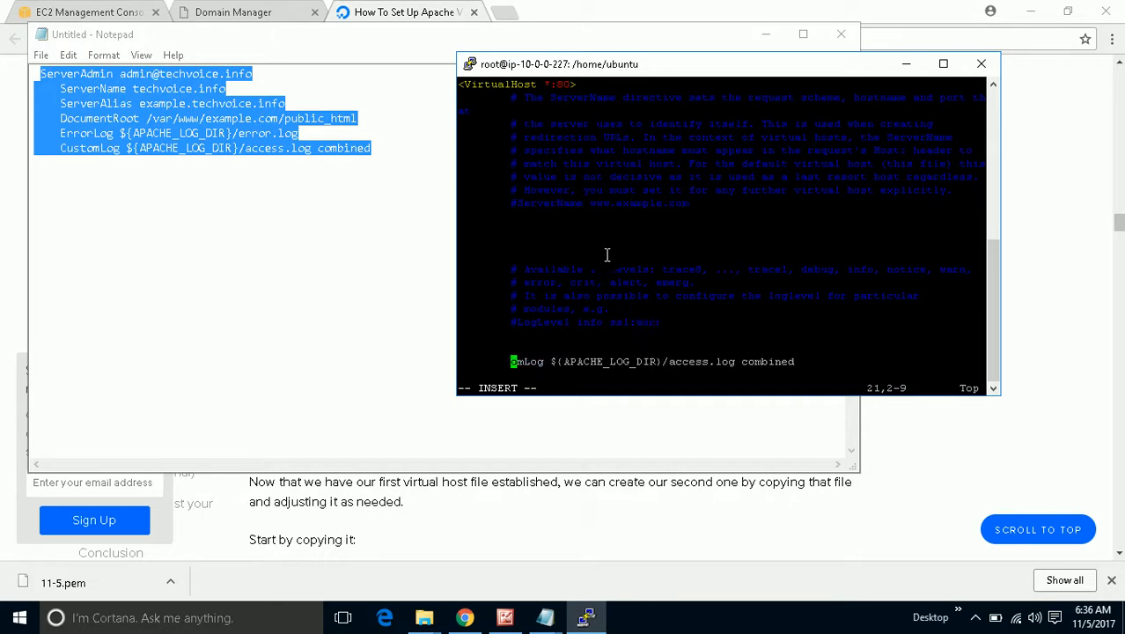
pyautogui.press('Delete')
pyautogui.press('Delete')
pyautogui.press('Delete')
pyautogui.press('Delete')
pyautogui.press('Delete')
pyautogui.press('Delete')
pyautogui.press('Delete')
pyautogui.press('Delete')
pyautogui.press('Delete')
pyautogui.press('Delete')
pyautogui.press('Delete')
pyautogui.press('Delete')
pyautogui.press('Delete')
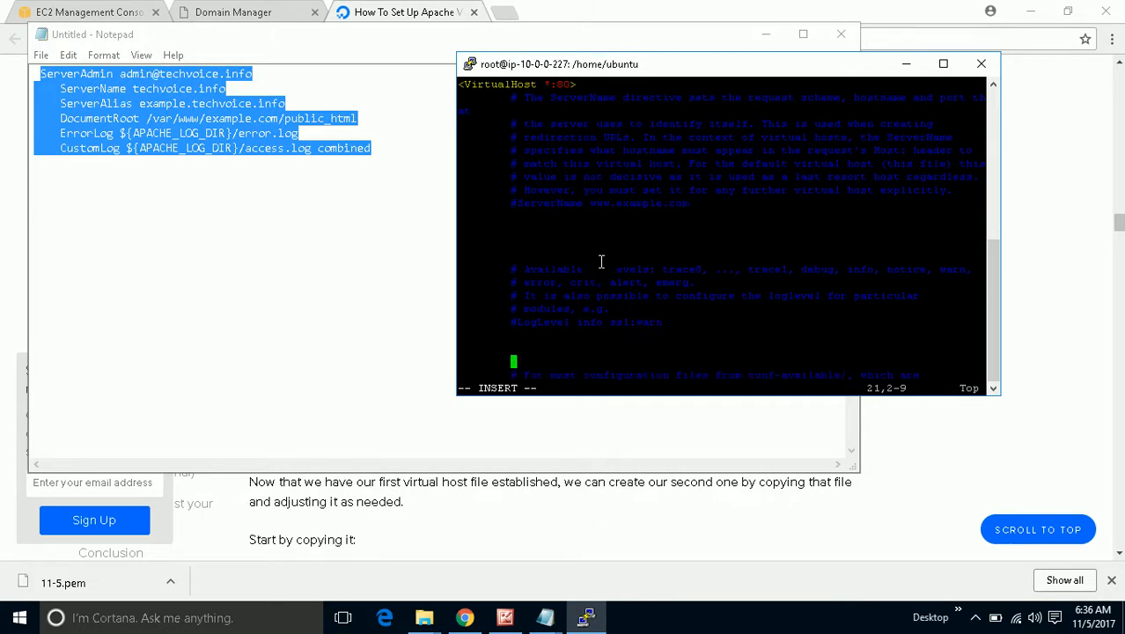
# Paste the edited techvoice.info VirtualHost directives into example.com.conf.
pyautogui.rightClick(525, 231)
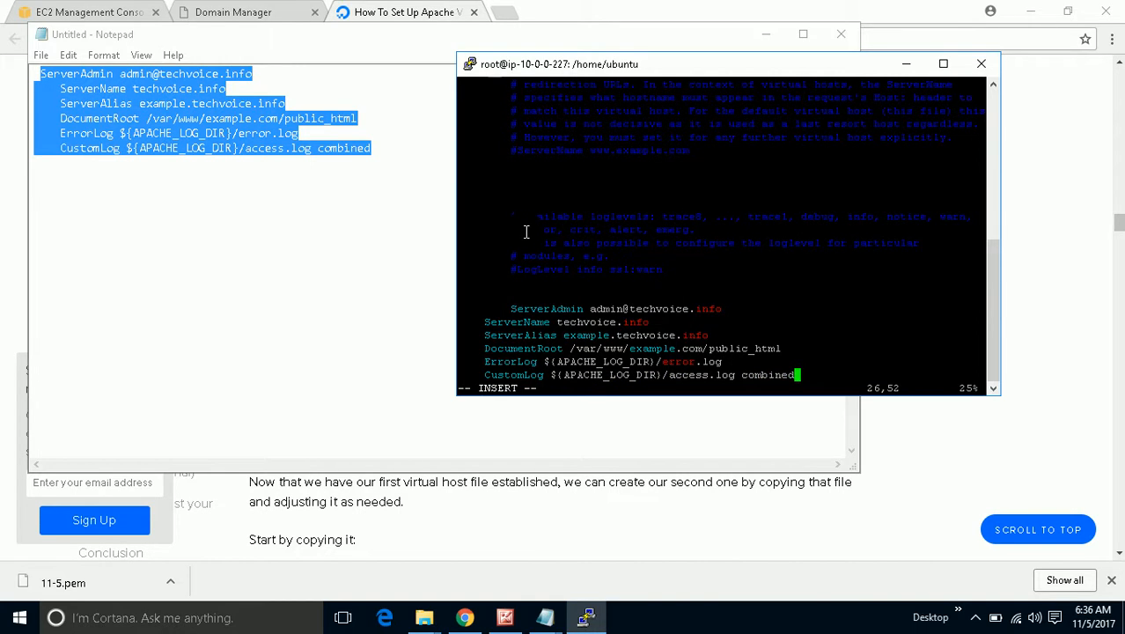
pyautogui.scroll(5, 527, 233)
pyautogui.scroll(-5, 528, 236)
pyautogui.scroll(4, 531, 238)
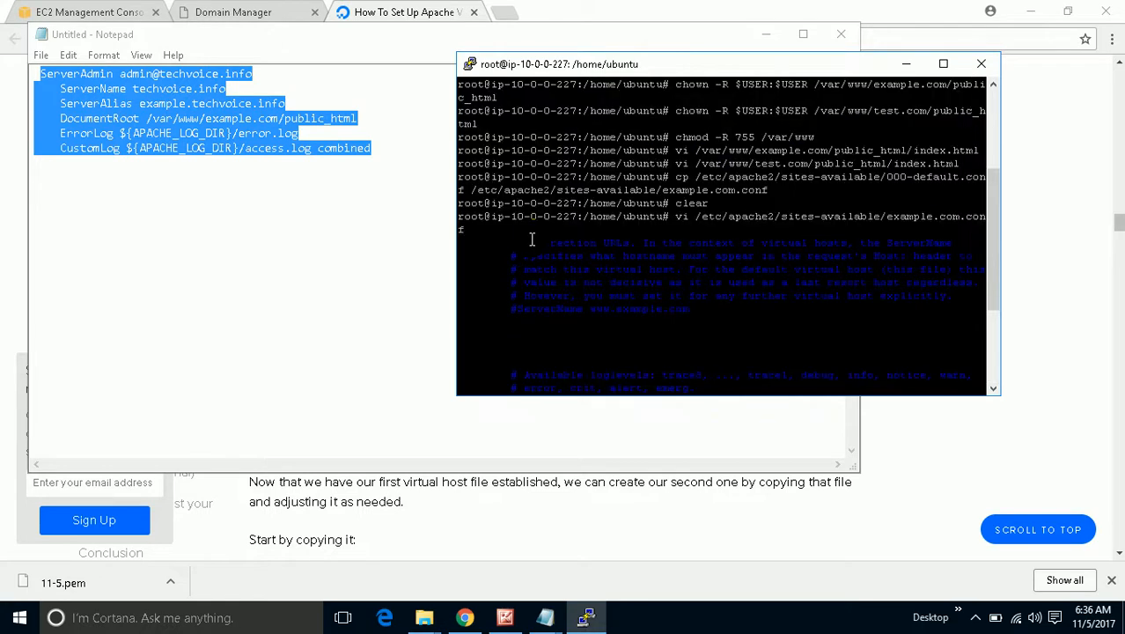
pyautogui.scroll(-4, 532, 239)
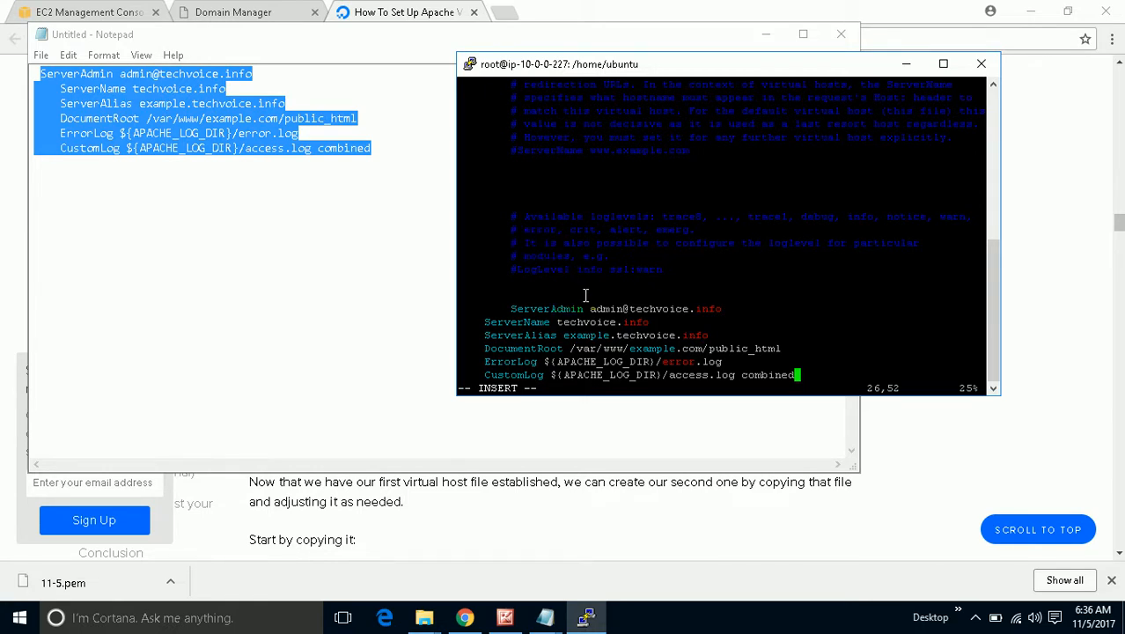
# Save example.com.conf and quit vi with :wq!
pyautogui.press('Escape')
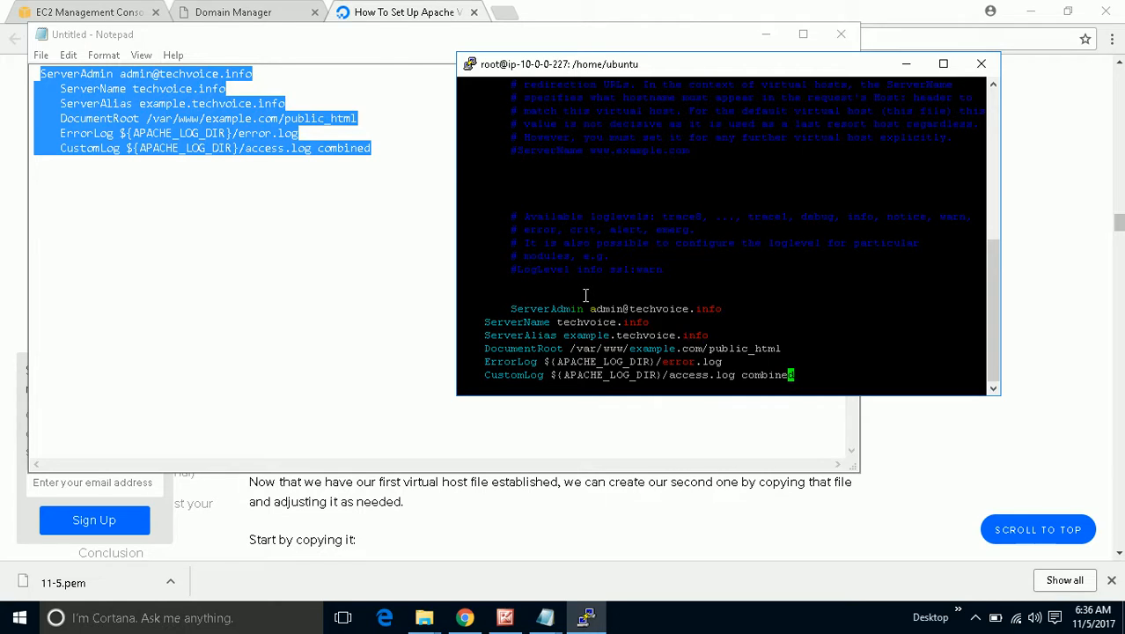
pyautogui.write(':wq!')
pyautogui.press('Return')
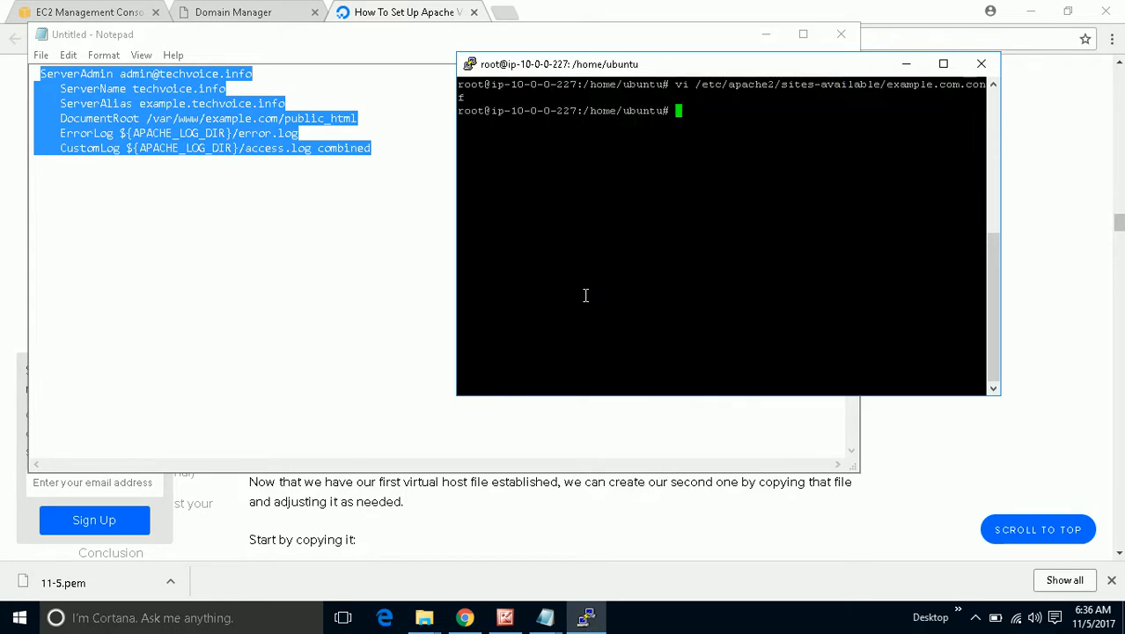
pyautogui.press('Up')
# Reopen example.com.conf in vi and indent the ServerName and ServerAlias lines.
pyautogui.press('Return')
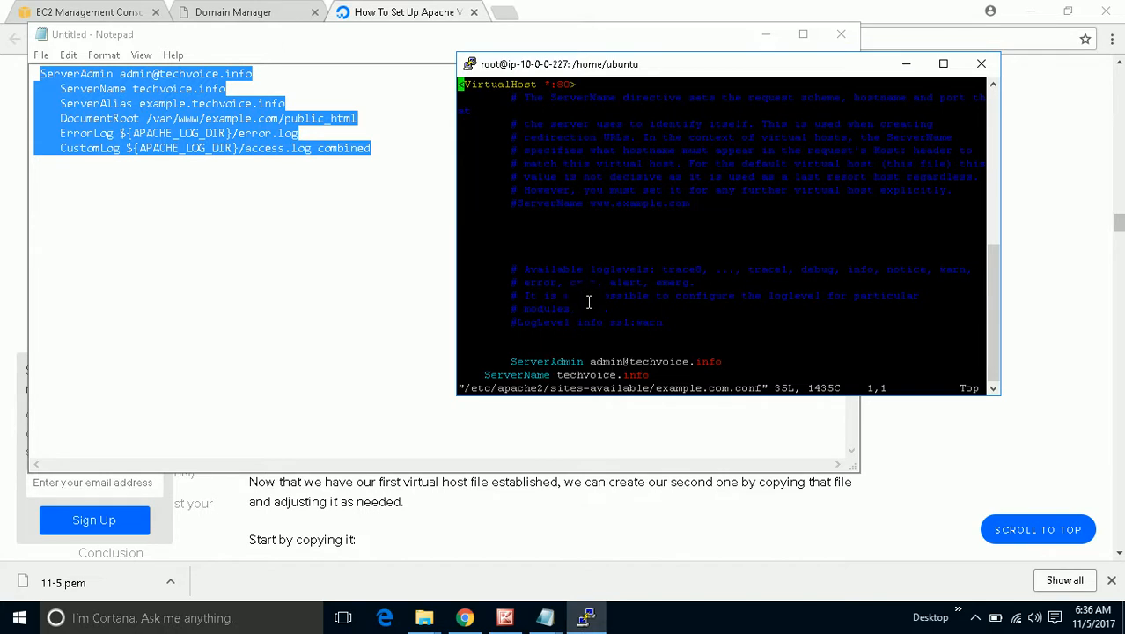
pyautogui.press('i')
pyautogui.press('Down')
pyautogui.press('Down')
pyautogui.press('Down')
pyautogui.press('Down')
pyautogui.press('Down')
pyautogui.press('Down')
pyautogui.press('Down')
pyautogui.press('Down')
pyautogui.press('Down')
pyautogui.press('Down')
pyautogui.press('Down')
pyautogui.press('Down')
pyautogui.press('Down')
pyautogui.press('Down')
pyautogui.press('Down')
pyautogui.press('Down')
pyautogui.press('Down')
pyautogui.press('Down')
pyautogui.press('Down')
pyautogui.press('Down')
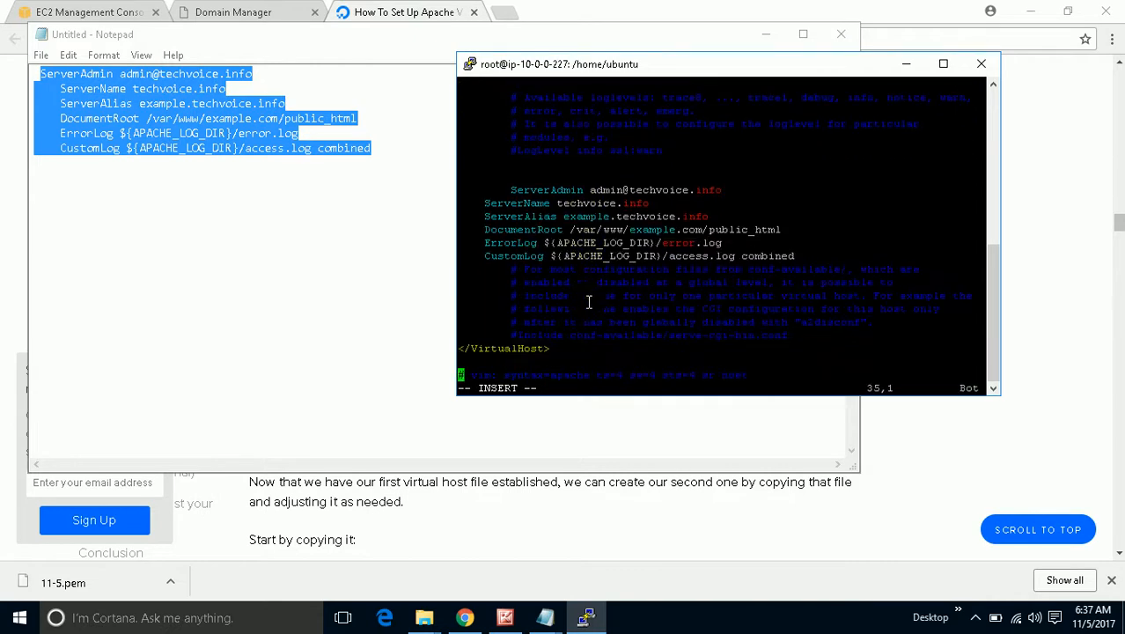
pyautogui.press('Up')
pyautogui.press('Up')
pyautogui.press('Up')
pyautogui.press('Up')
pyautogui.press('Up')
pyautogui.press('Up')
pyautogui.press('Up')
pyautogui.press('Up')
pyautogui.press('Up')
pyautogui.press('Up')
pyautogui.press('Up')
pyautogui.press('Up')
pyautogui.press('Up')
pyautogui.press('Right')
pyautogui.press('Right')
pyautogui.press('Right')
pyautogui.press('Tab')
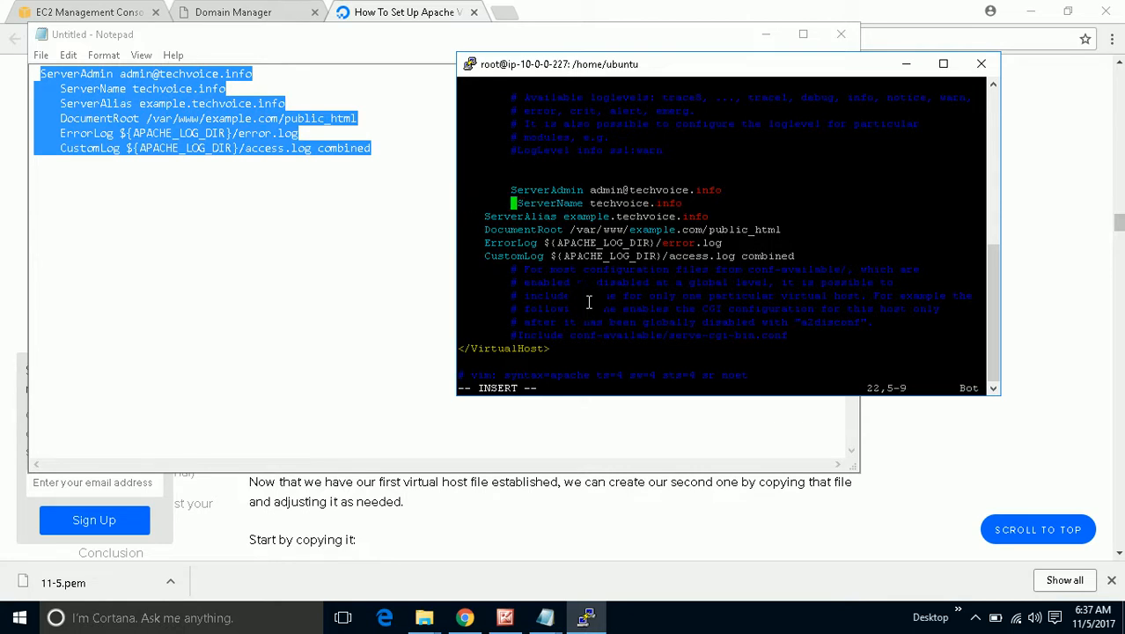
pyautogui.press('Down')
# Indent the DocumentRoot, ErrorLog and CustomLog lines to align under ServerAdmin.
pyautogui.press('Down')
pyautogui.press('Up')
pyautogui.press('Left')
pyautogui.press('Left')
pyautogui.press('Left')
pyautogui.press('Tab')
pyautogui.press('Down')
pyautogui.press('Left')
pyautogui.press('Left')
pyautogui.press('Left')
pyautogui.press('Left')
pyautogui.press('Left')
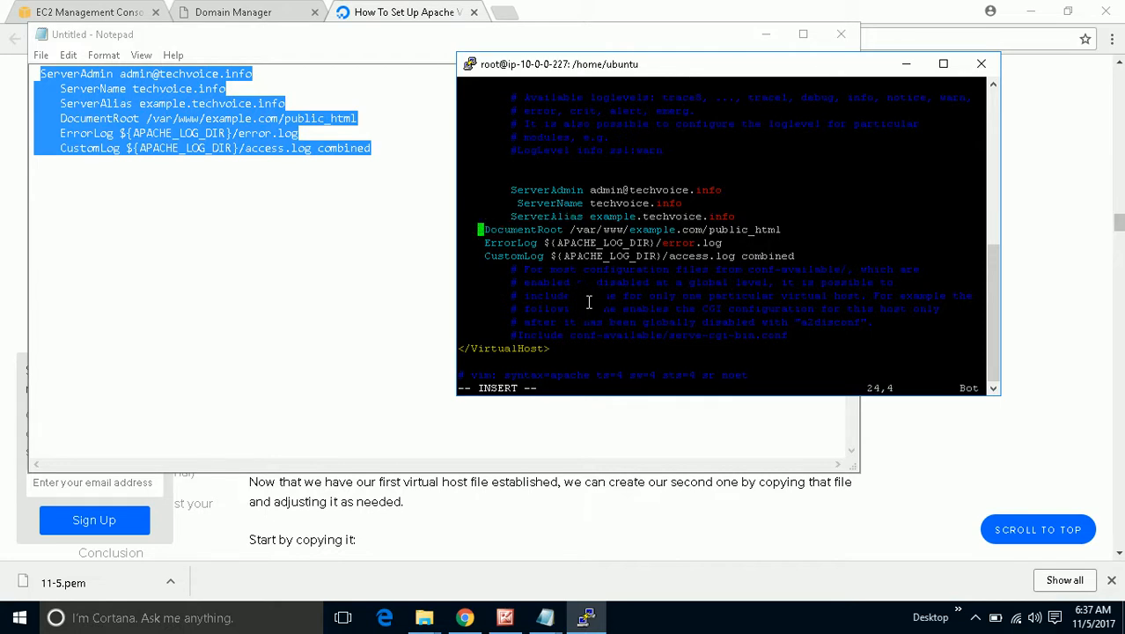
pyautogui.press('Tab')
pyautogui.press('Down')
pyautogui.press('Left')
pyautogui.press('Left')
pyautogui.press('Left')
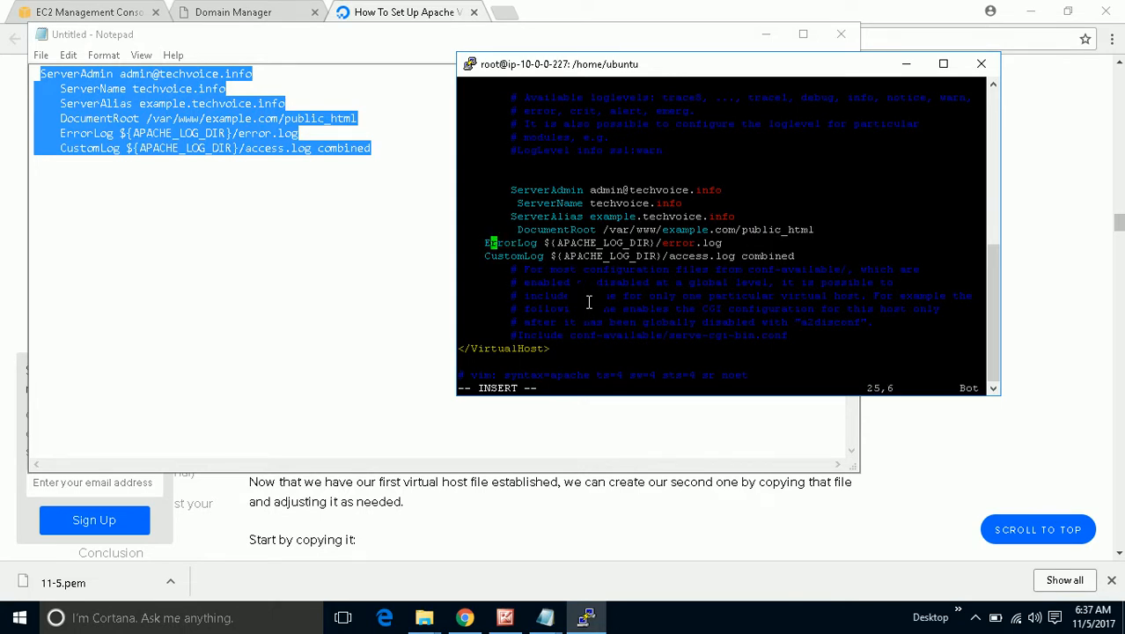
pyautogui.press('Left')
pyautogui.press('Left')
pyautogui.press('Tab')
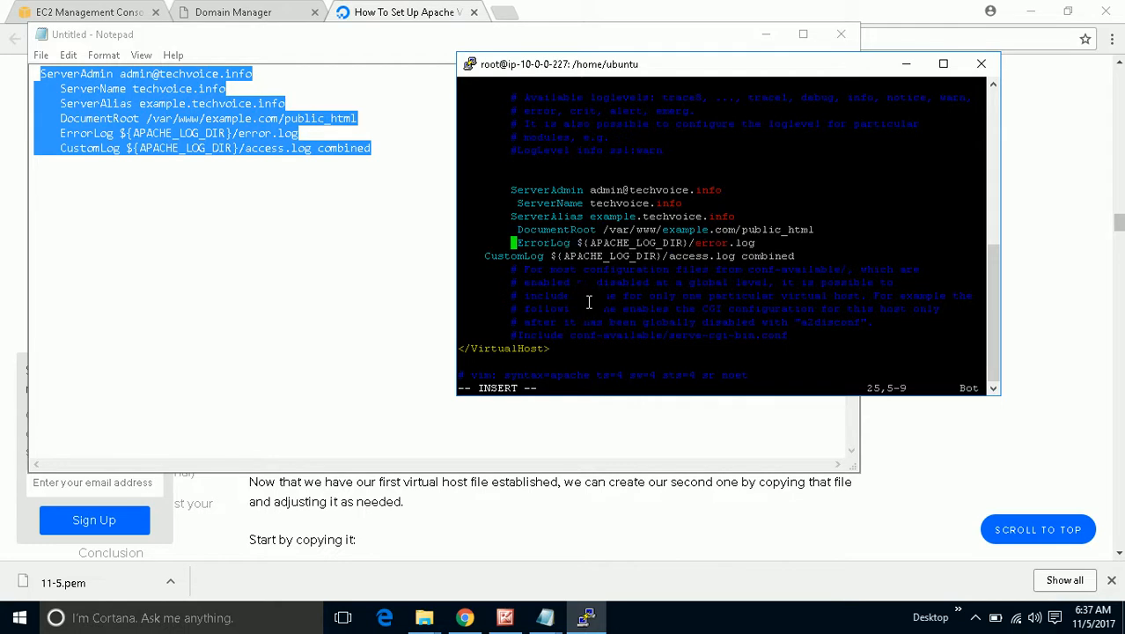
pyautogui.press('Down')
pyautogui.press('Left')
pyautogui.press('Left')
pyautogui.press('Left')
pyautogui.press('Left')
pyautogui.press('Left')
pyautogui.press('Tab')
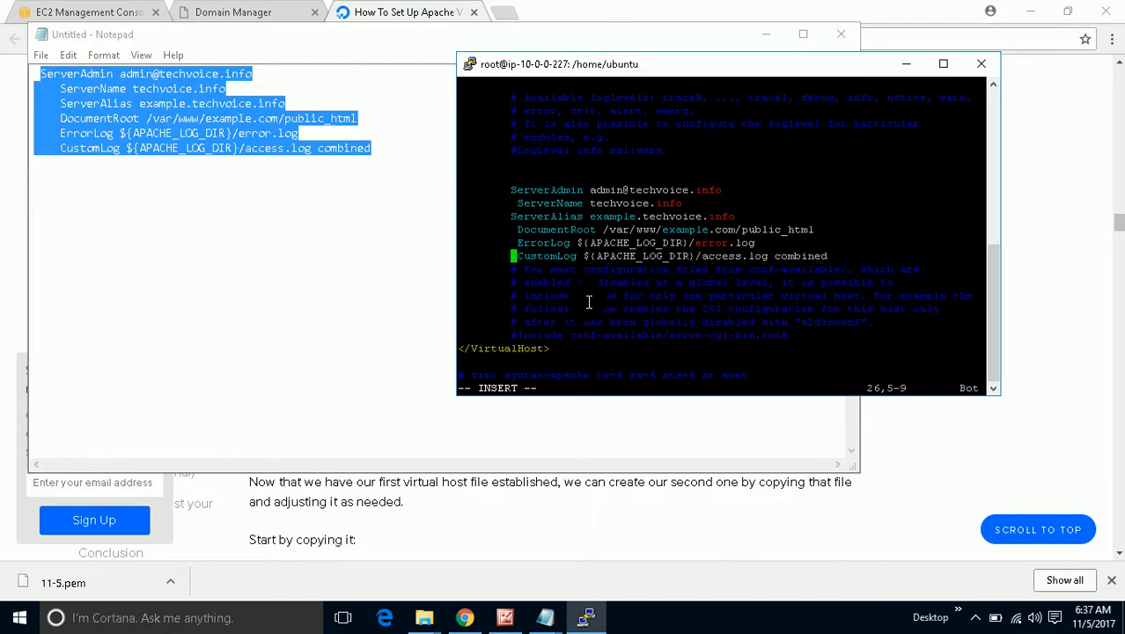
# Save example.com.conf and quit vi with :w!
pyautogui.moveTo(556, 345); pyautogui.dragTo(493, 352)
pyautogui.scroll(8, 498, 352)
pyautogui.scroll(-8, 498, 352)
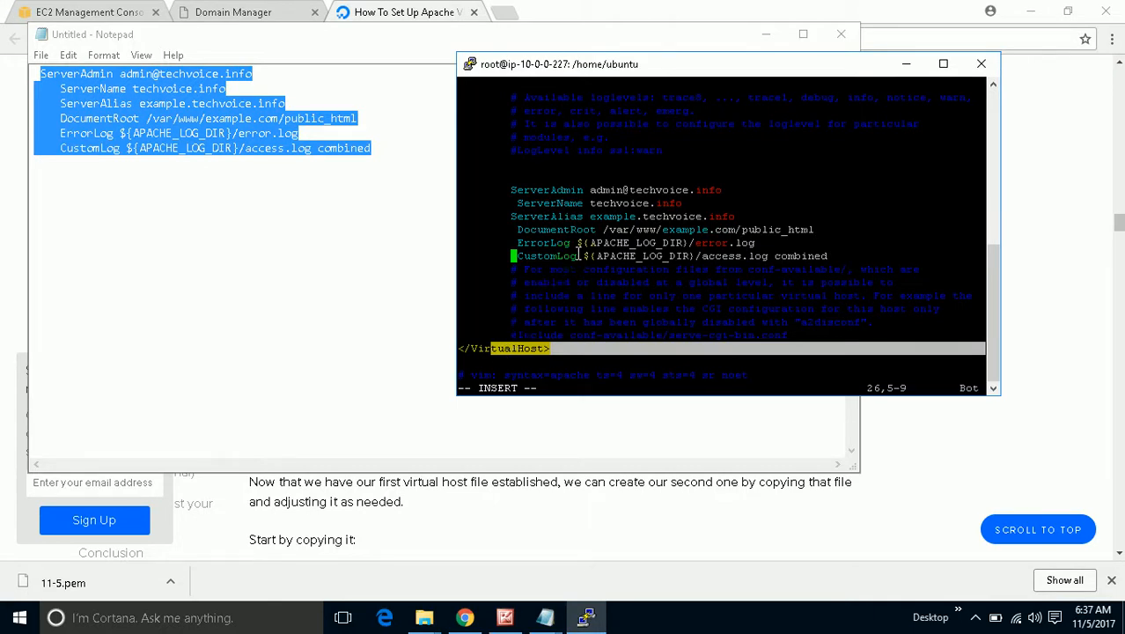
pyautogui.press('Escape')
pyautogui.write(':wq')
pyautogui.write('!')
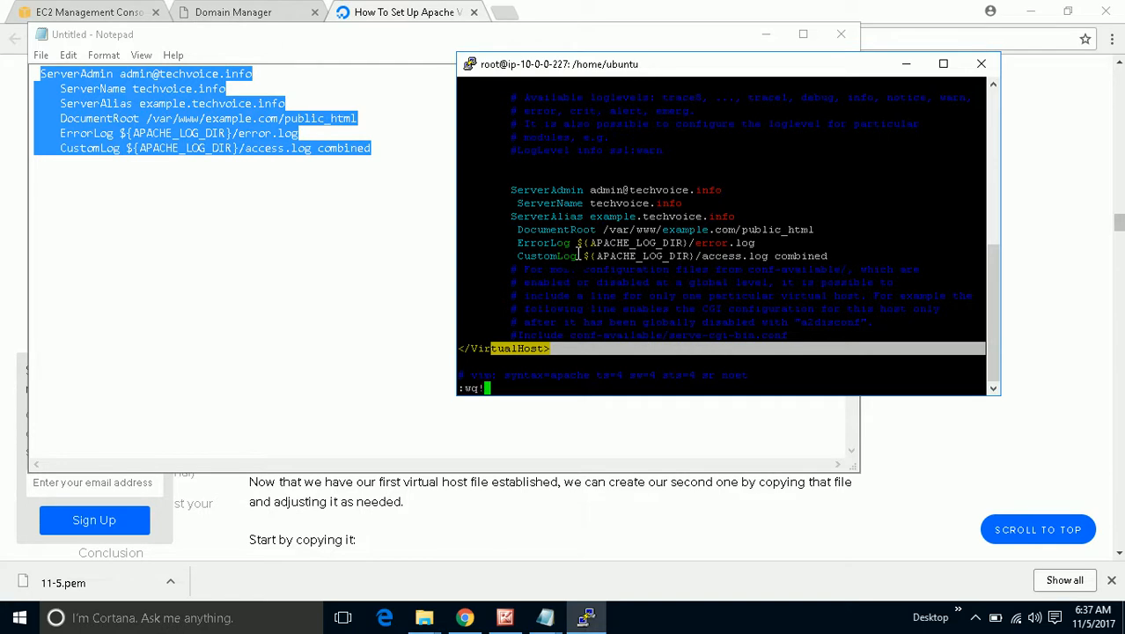
pyautogui.press('Return')
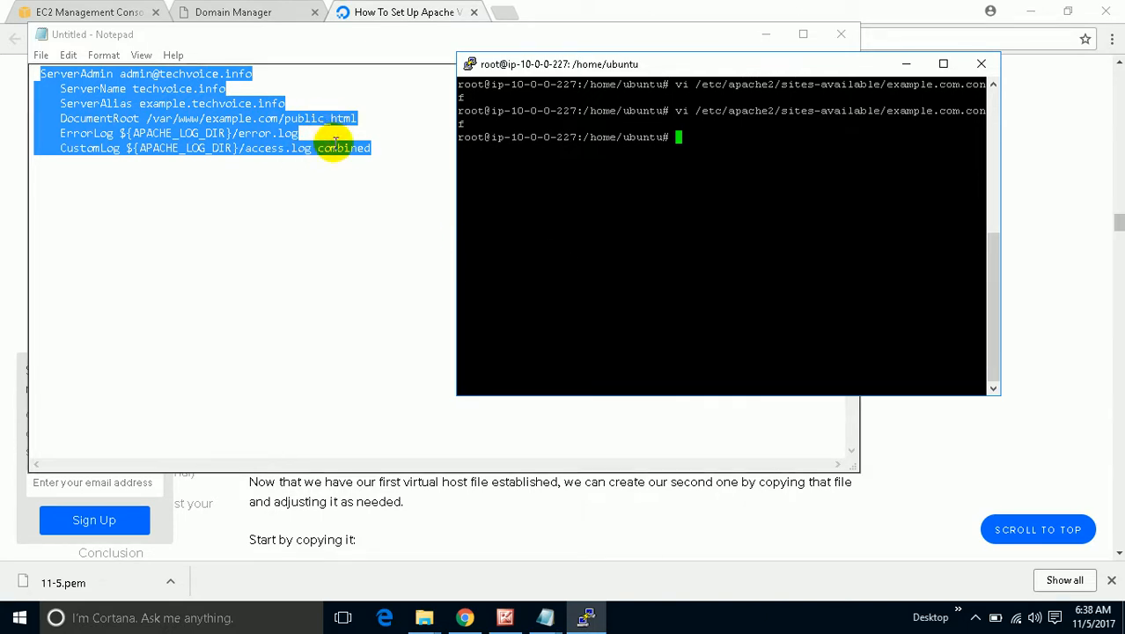
# Find the test.com.conf path in the DigitalOcean tutorial and select it.
pyautogui.click(341, 199)
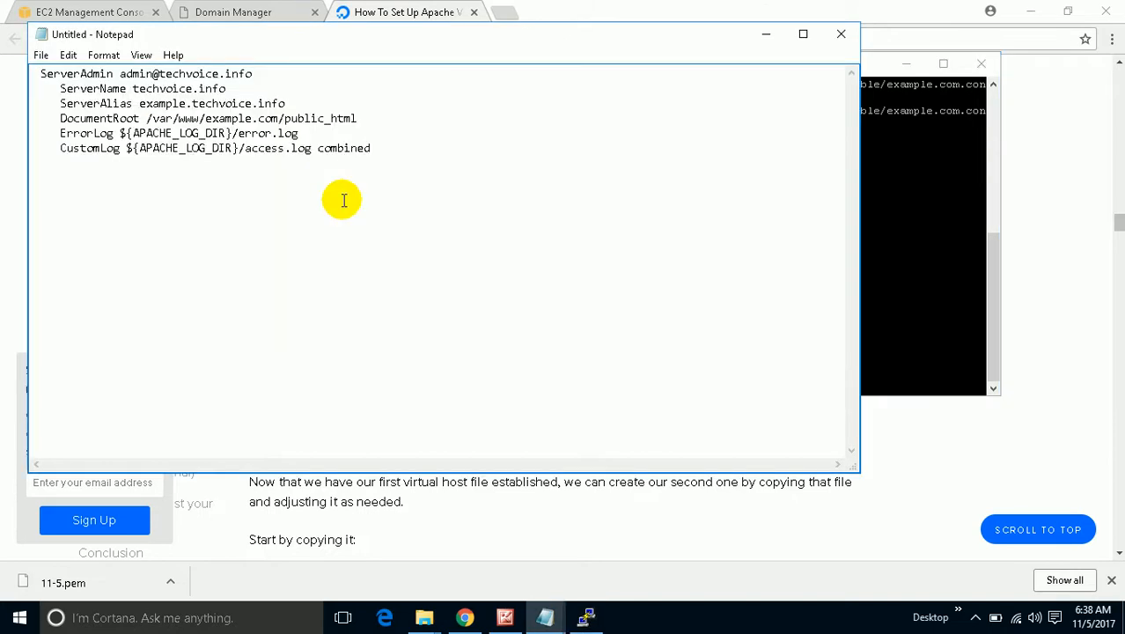
pyautogui.click(544, 515)
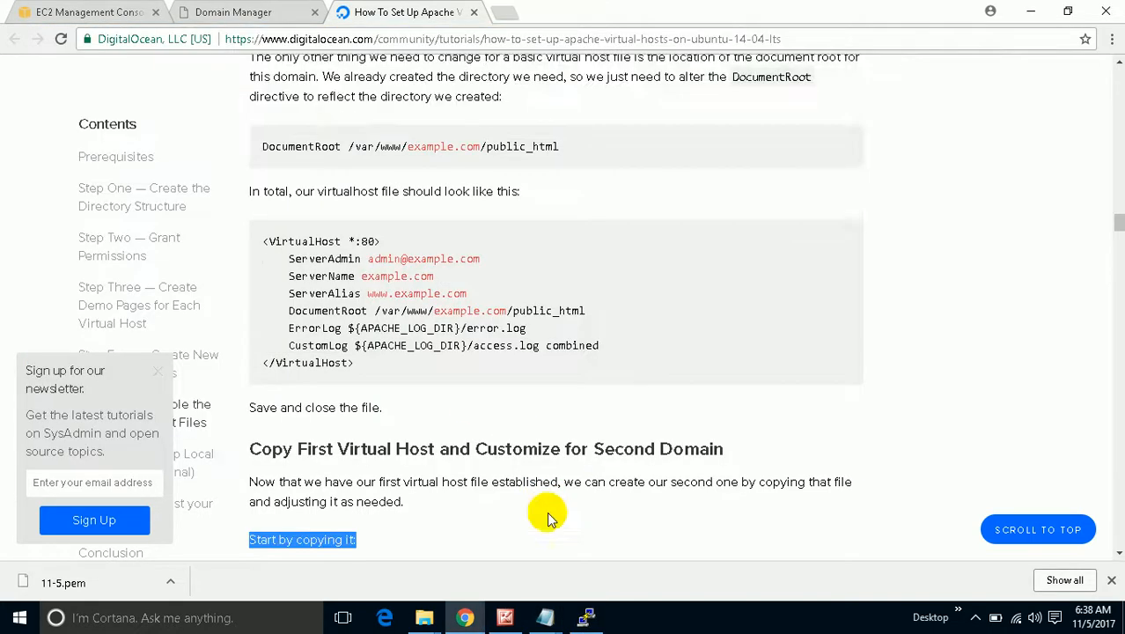
pyautogui.scroll(-2, 548, 518)
pyautogui.scroll(-1, 548, 517)
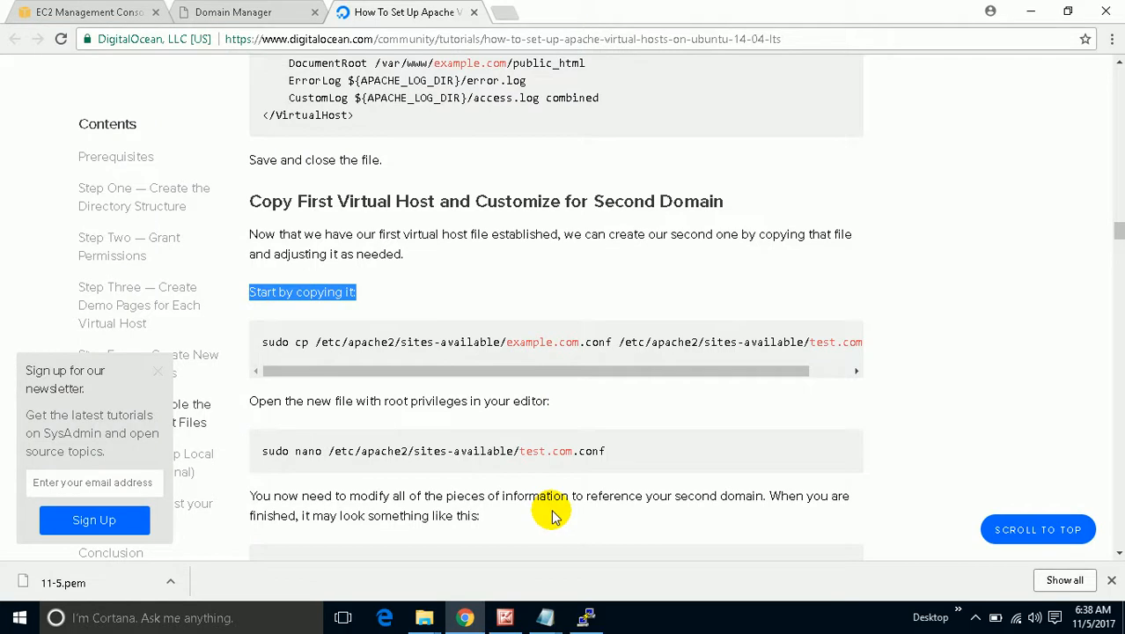
pyautogui.moveTo(611, 451); pyautogui.dragTo(340, 458)
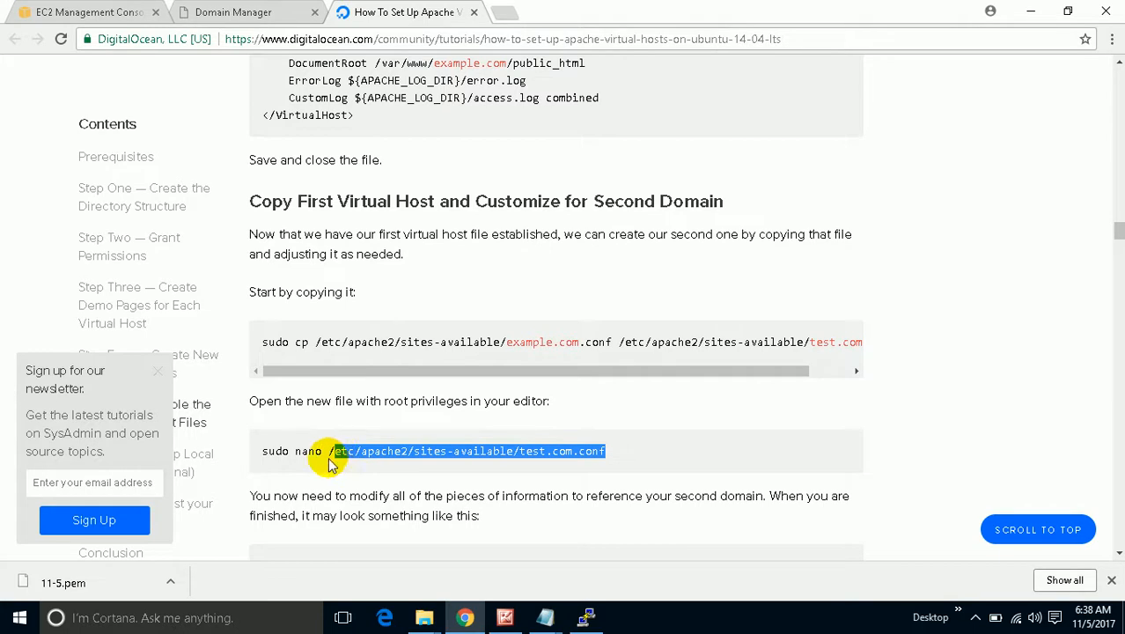
pyautogui.click(630, 437)
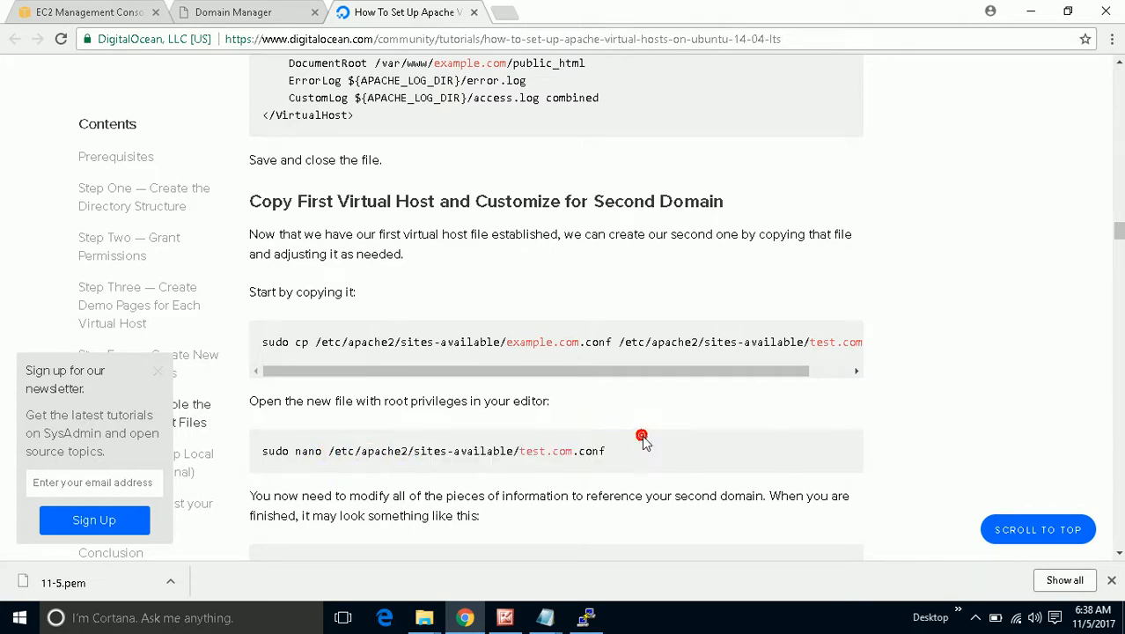
pyautogui.moveTo(635, 455); pyautogui.dragTo(436, 447)
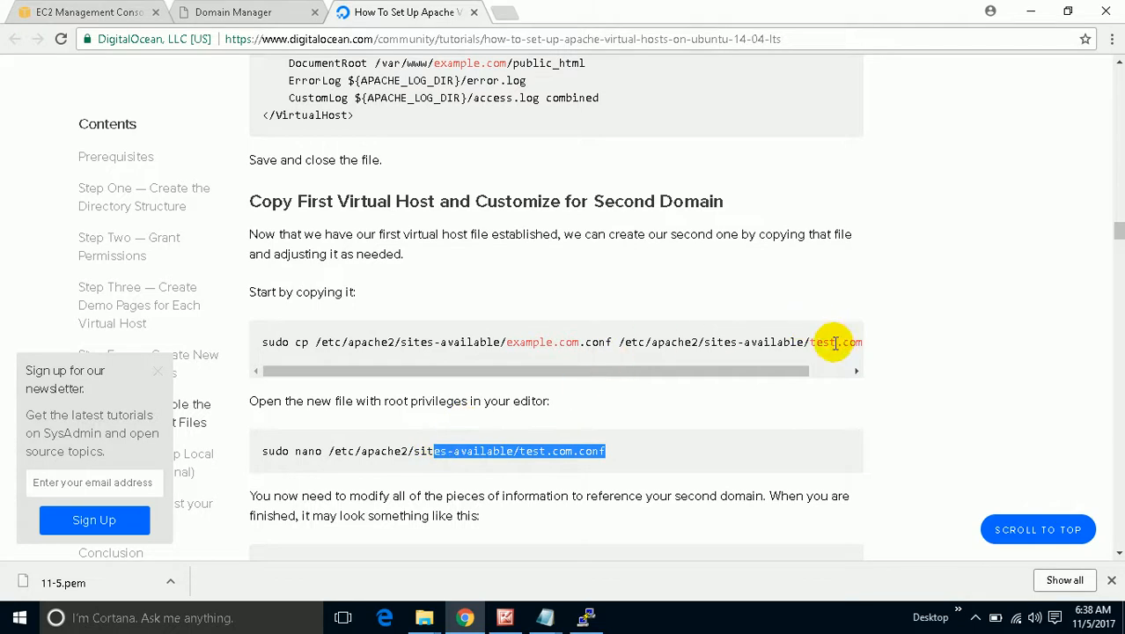
# Copy the sudo cp command that creates test.com.conf and paste it into PuTTY.
pyautogui.moveTo(262, 342); pyautogui.dragTo(849, 330)
pyautogui.rightClick(839, 345)
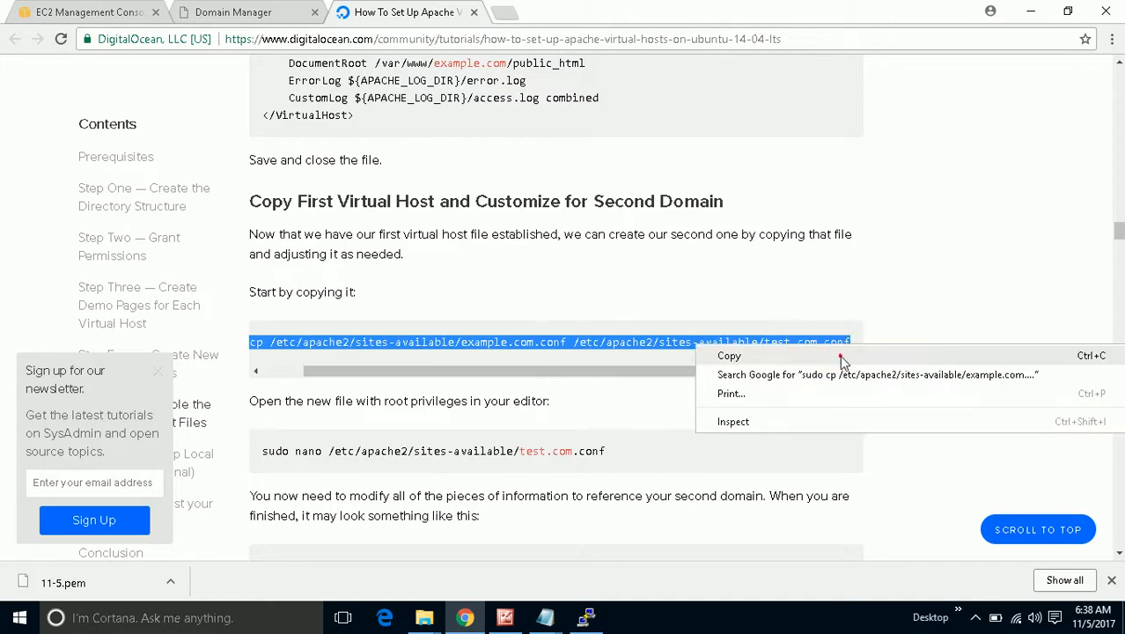
pyautogui.click(841, 354)
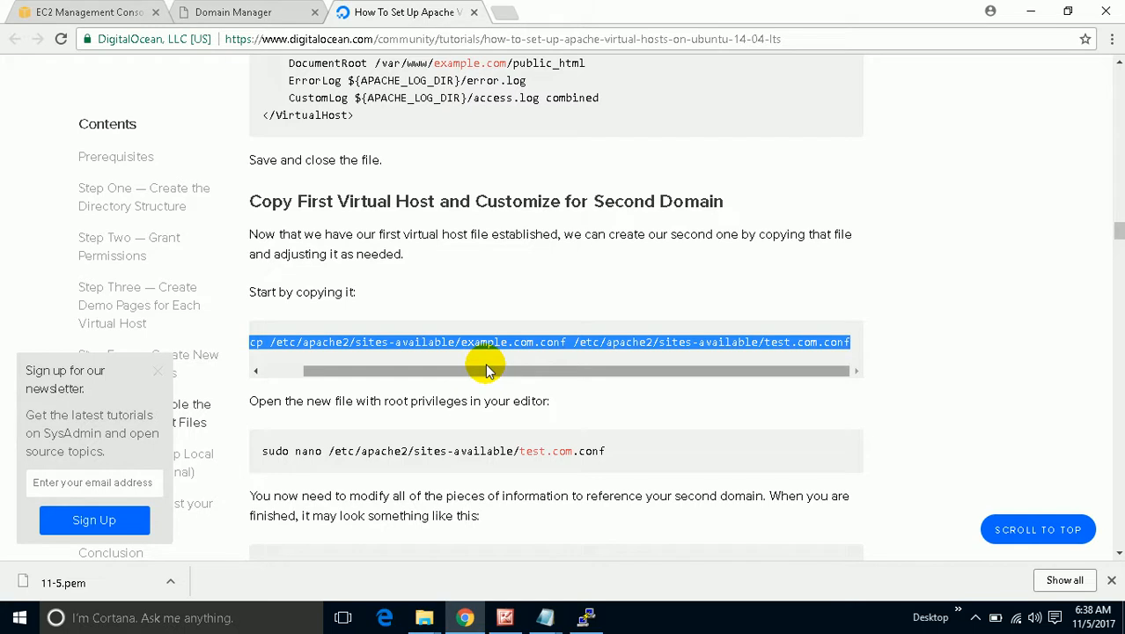
pyautogui.rightClick(511, 339)
pyautogui.click(522, 355)
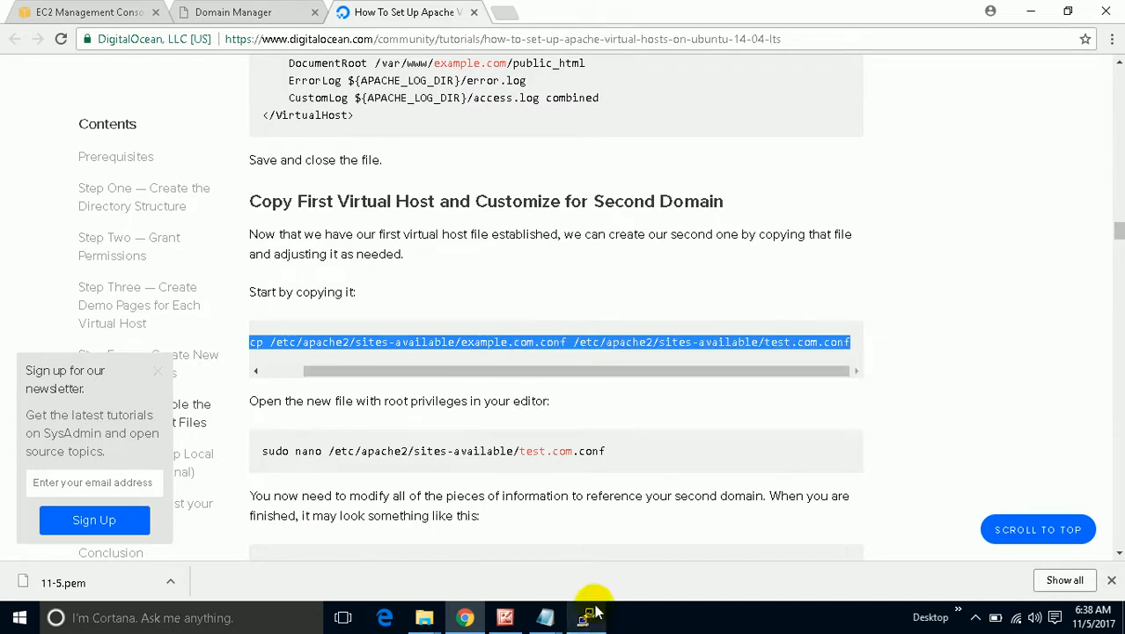
pyautogui.click(586, 616)
pyautogui.rightClick(638, 273)
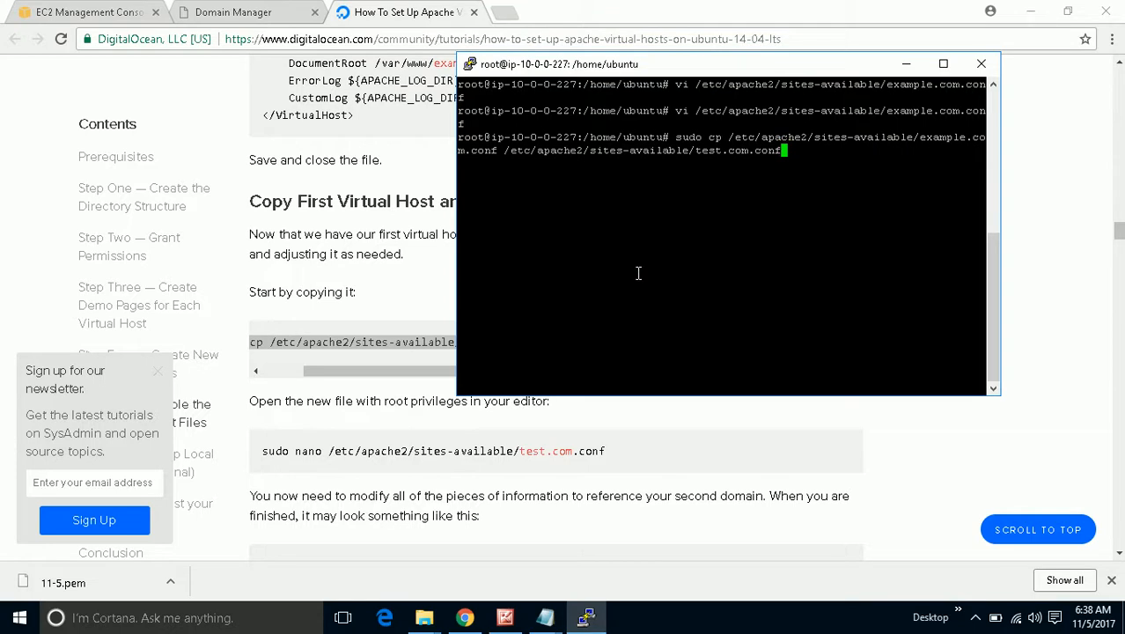
# Run the cp to create test.com.conf, then open /etc/apache2/sites-available/test.com.conf in vi.
pyautogui.press('Return')
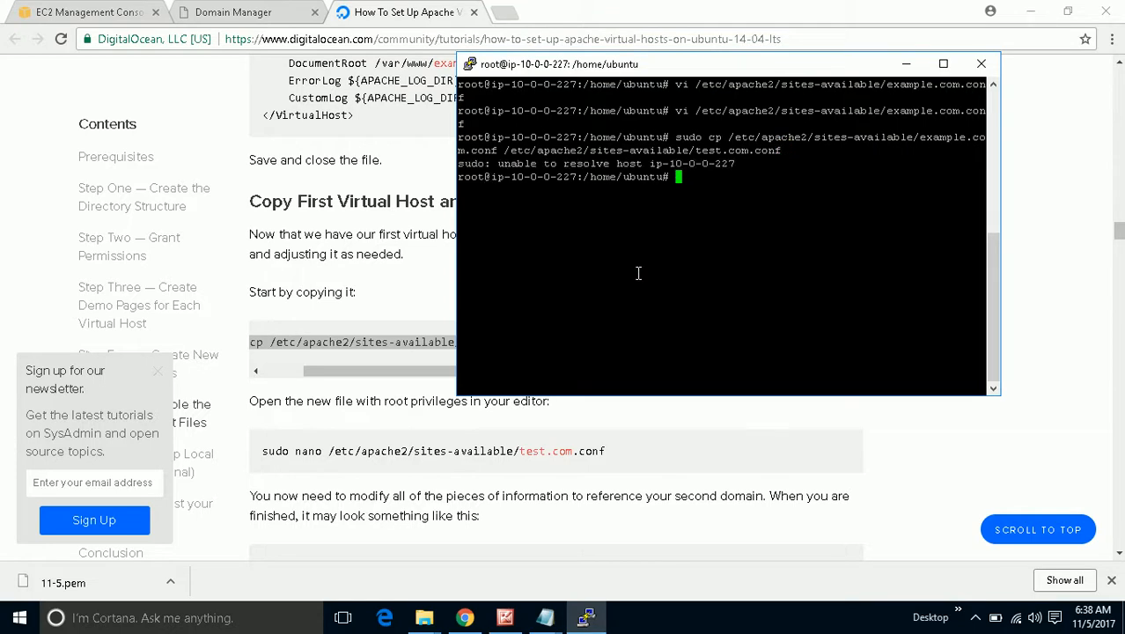
pyautogui.moveTo(328, 451); pyautogui.dragTo(606, 453)
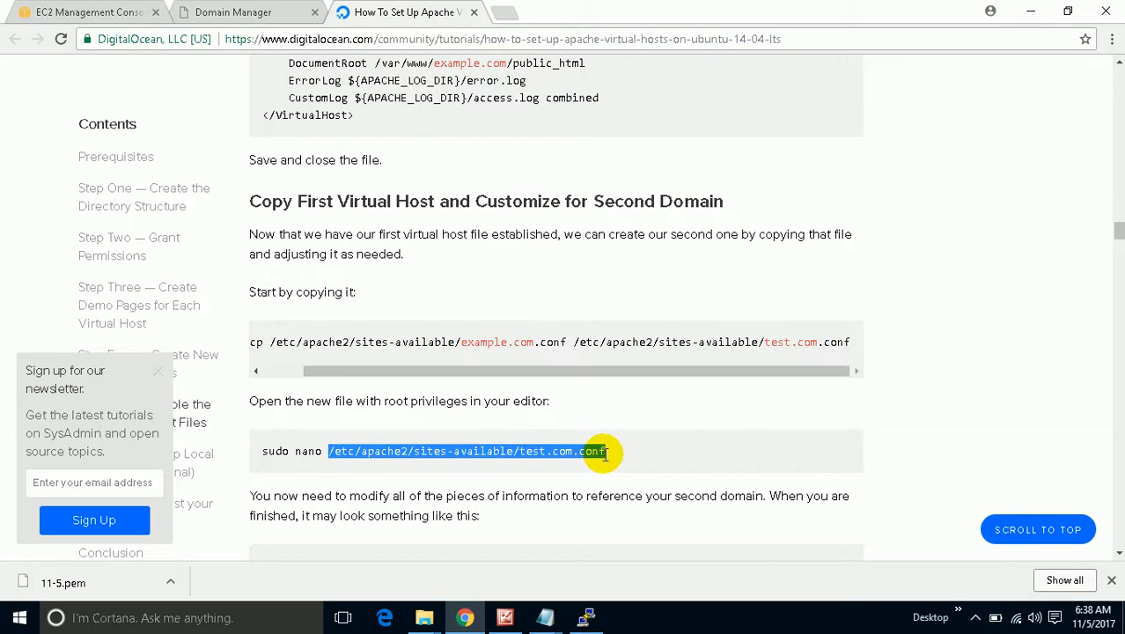
pyautogui.rightClick(605, 453)
pyautogui.click(620, 460)
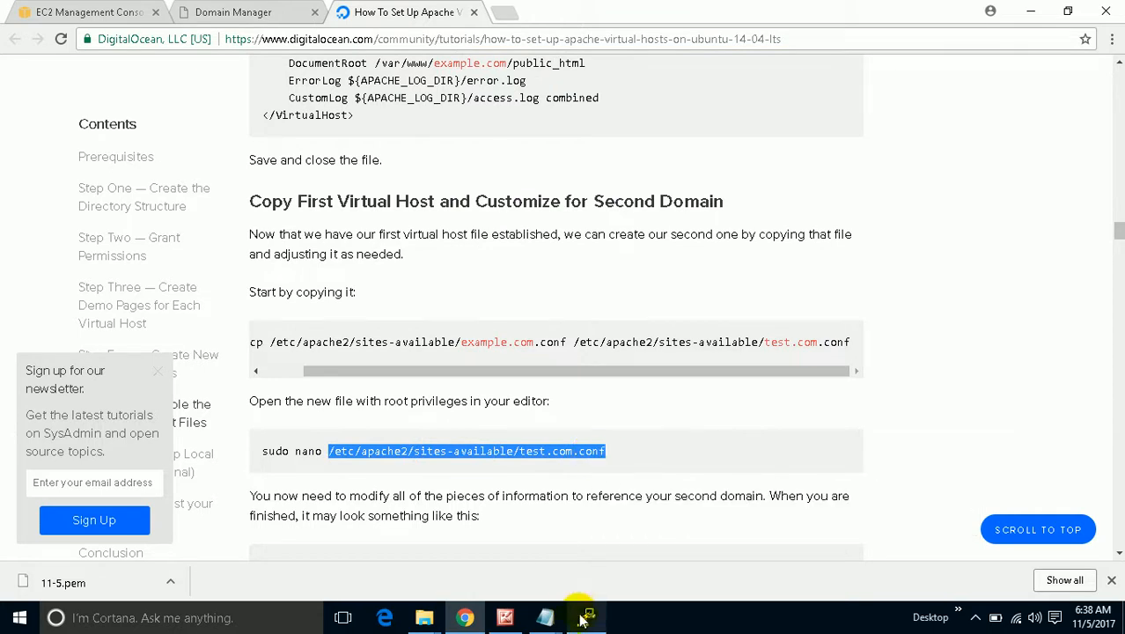
pyautogui.click(584, 617)
pyautogui.write('vi')
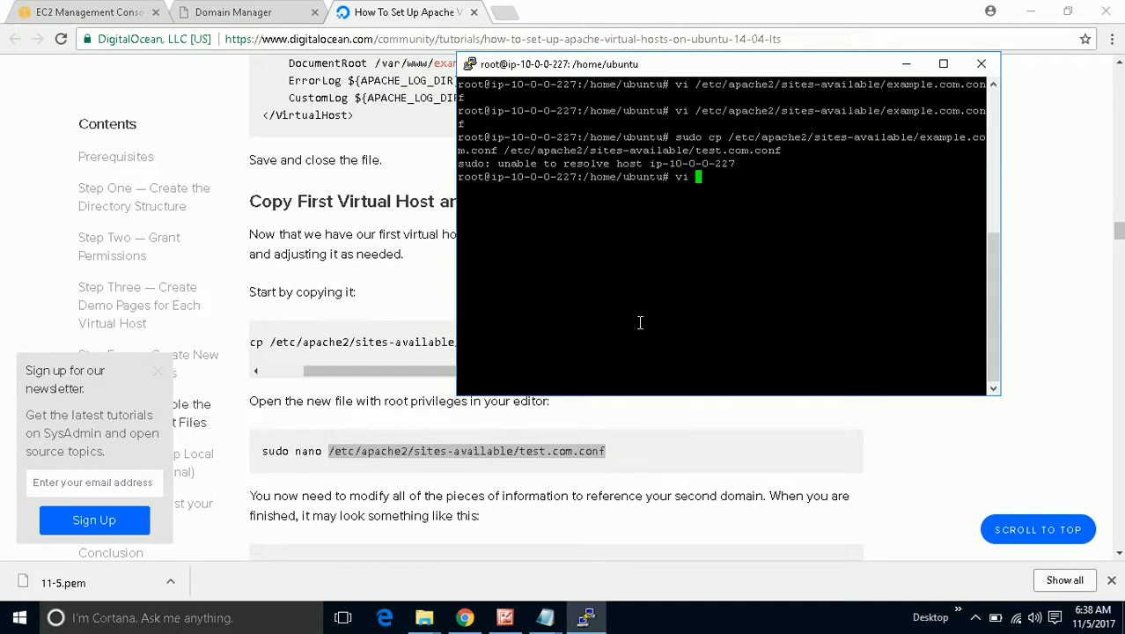
pyautogui.rightClick(704, 256)
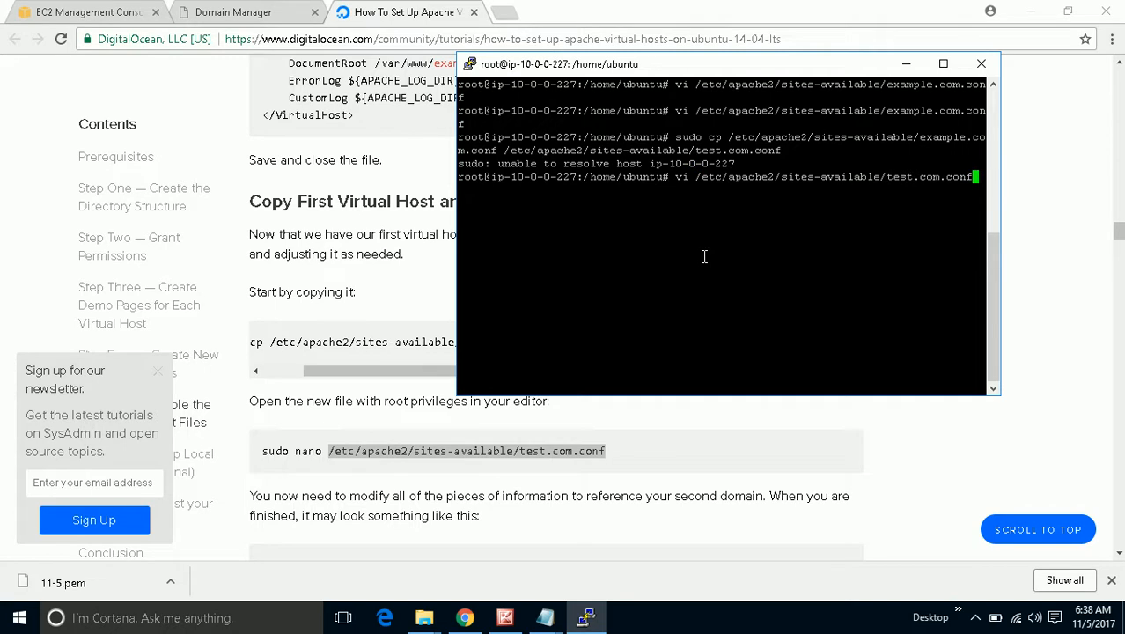
pyautogui.press('Return')
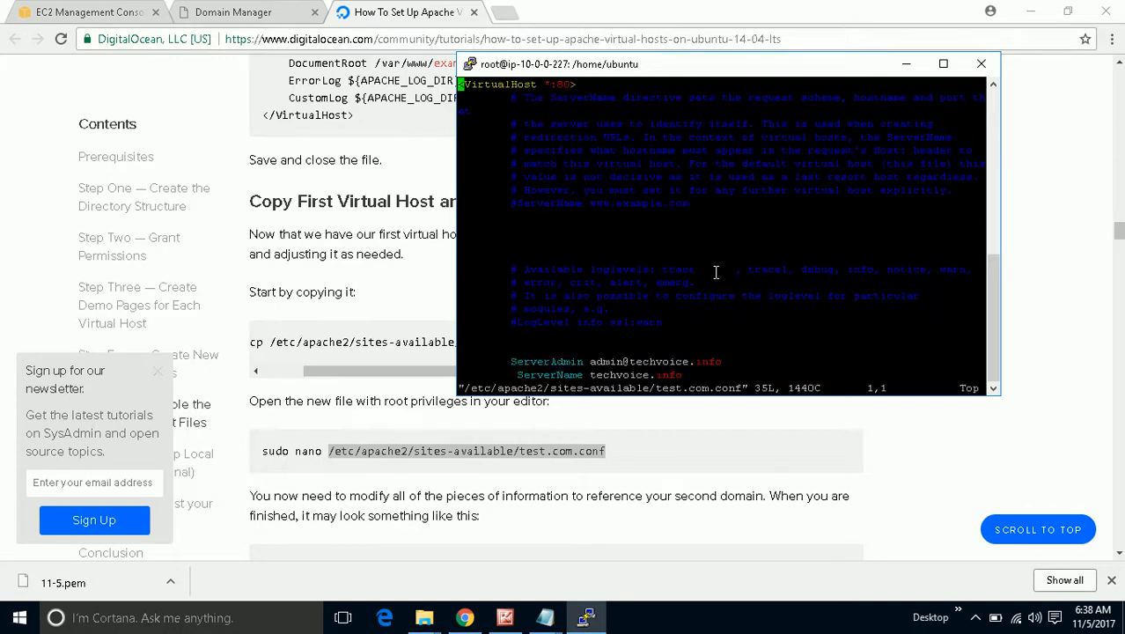
# Change the ServerAlias hostname from example to test.techvoice.info.
pyautogui.press('i')
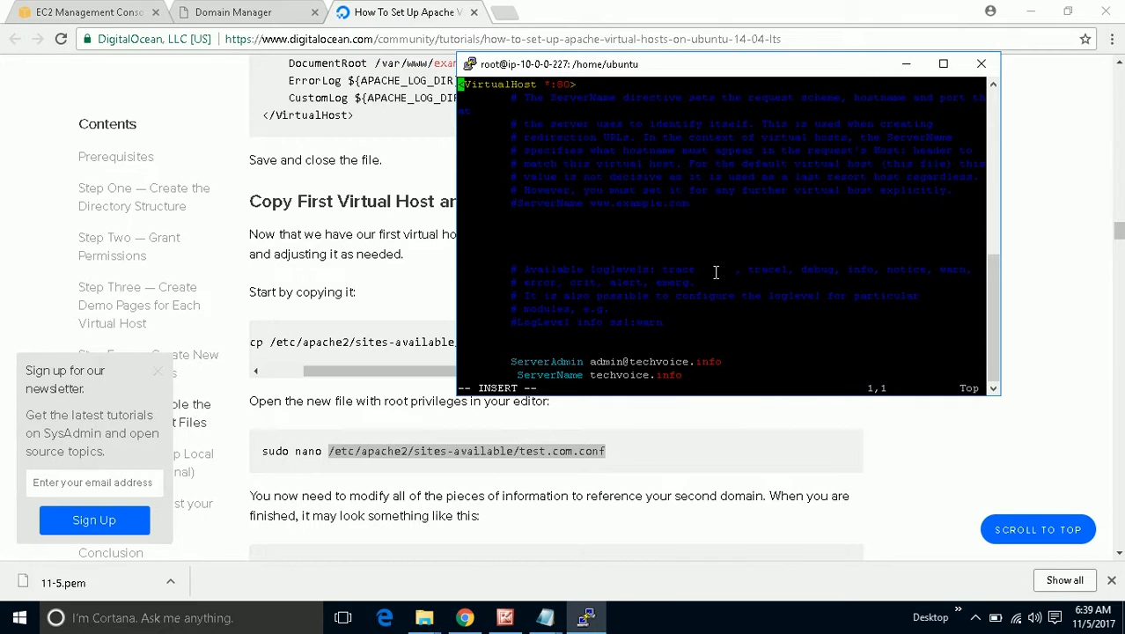
pyautogui.press('Down')
pyautogui.press('Down')
pyautogui.press('Down')
pyautogui.press('Down')
pyautogui.press('Down')
pyautogui.press('Down')
pyautogui.press('Down')
pyautogui.press('Down')
pyautogui.press('Down')
pyautogui.press('Down')
pyautogui.press('Down')
pyautogui.press('Down')
pyautogui.press('Down')
pyautogui.press('Down')
pyautogui.press('Down')
pyautogui.press('Down')
pyautogui.press('Down')
pyautogui.press('Down')
pyautogui.press('Down')
pyautogui.press('Down')
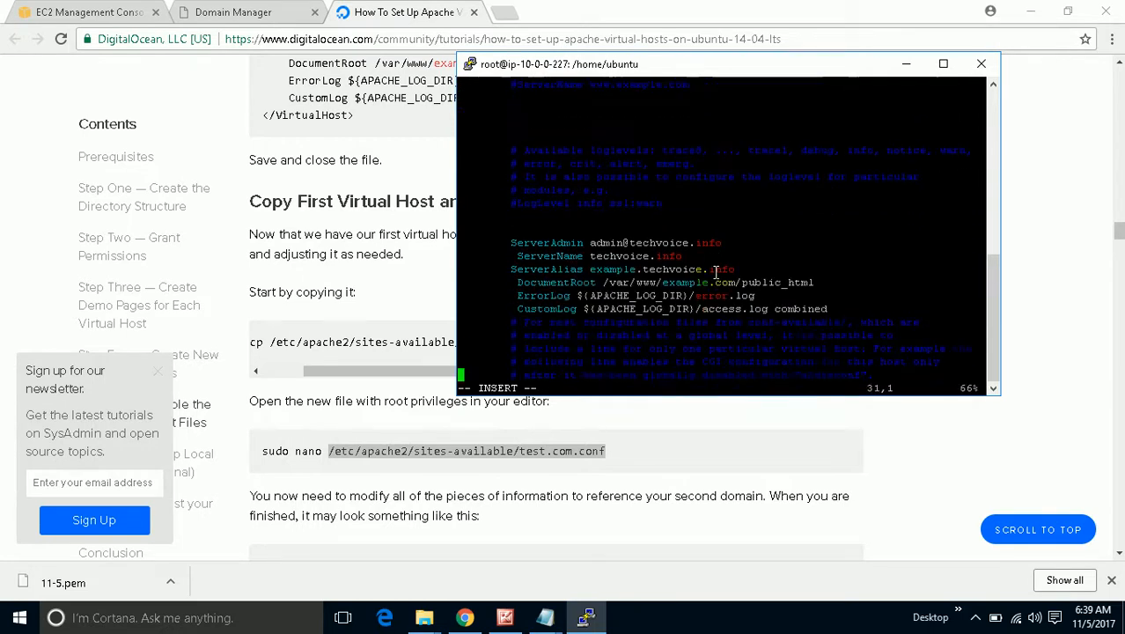
pyautogui.press('Up')
pyautogui.press('Up')
pyautogui.press('Up')
pyautogui.press('Up')
pyautogui.press('Up')
pyautogui.press('Up')
pyautogui.press('Up')
pyautogui.press('Up')
pyautogui.press('Up')
pyautogui.press('Up')
pyautogui.press('Down')
pyautogui.press('Right')
pyautogui.press('Right')
pyautogui.press('Right')
pyautogui.press('Right')
pyautogui.press('Right')
pyautogui.press('Right')
pyautogui.press('Right')
pyautogui.press('Right')
pyautogui.press('Right')
pyautogui.press('Right')
pyautogui.press('Right')
pyautogui.press('Right')
pyautogui.press('Right')
pyautogui.press('Right')
pyautogui.press('Right')
pyautogui.press('Right')
pyautogui.press('Right')
pyautogui.press('Right')
pyautogui.press('Right')
pyautogui.press('Right')
pyautogui.press('Down')
pyautogui.press('Right')
pyautogui.press('Right')
pyautogui.press('Right')
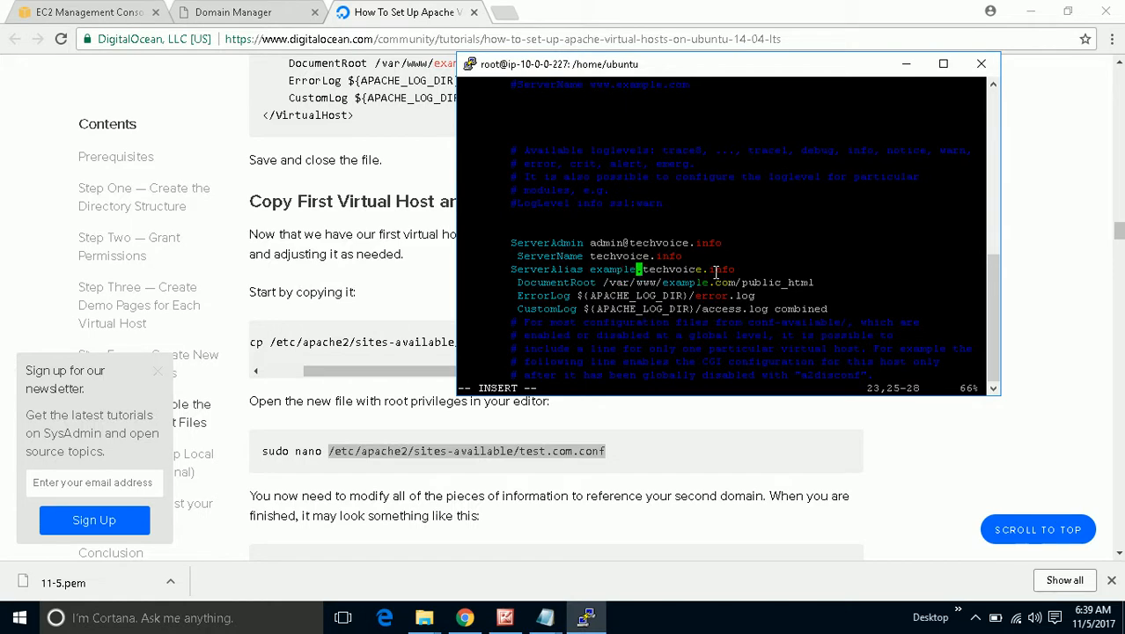
pyautogui.press('BackSpace')
pyautogui.press('BackSpace')
pyautogui.press('BackSpace')
pyautogui.press('BackSpace')
pyautogui.press('BackSpace')
pyautogui.press('BackSpace')
pyautogui.press('BackSpace')
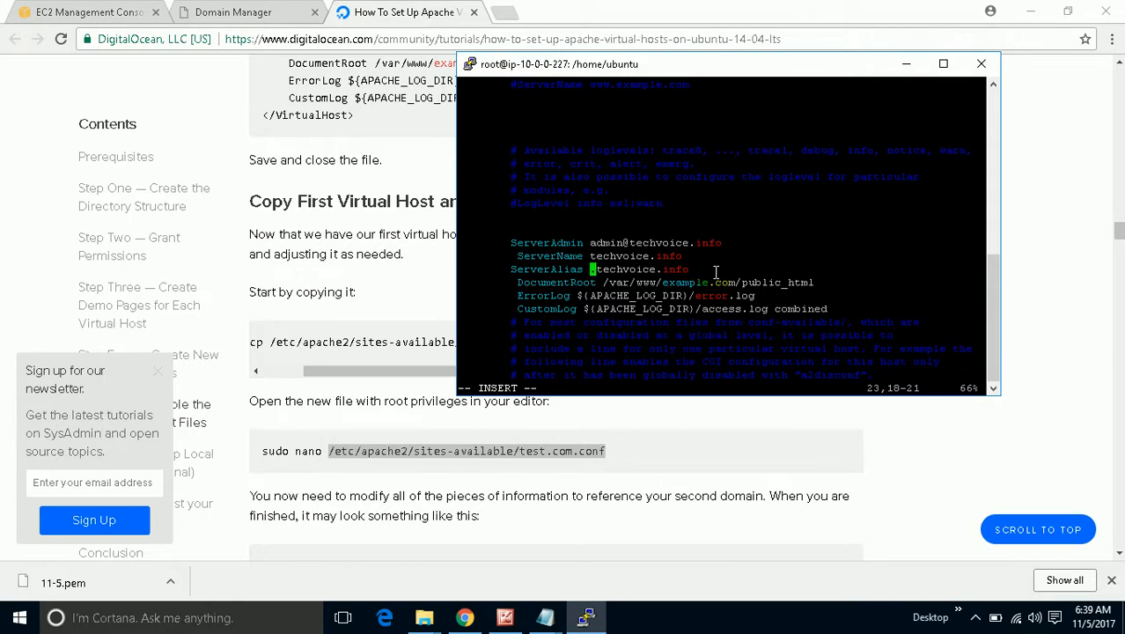
pyautogui.write('test.')
pyautogui.press('Down')
# Change DocumentRoot to /var/www/test.com/public_html and save with :wq!
pyautogui.press('Right')
pyautogui.press('Right')
pyautogui.press('Right')
pyautogui.press('Right')
pyautogui.press('Right')
pyautogui.press('Right')
pyautogui.press('Right')
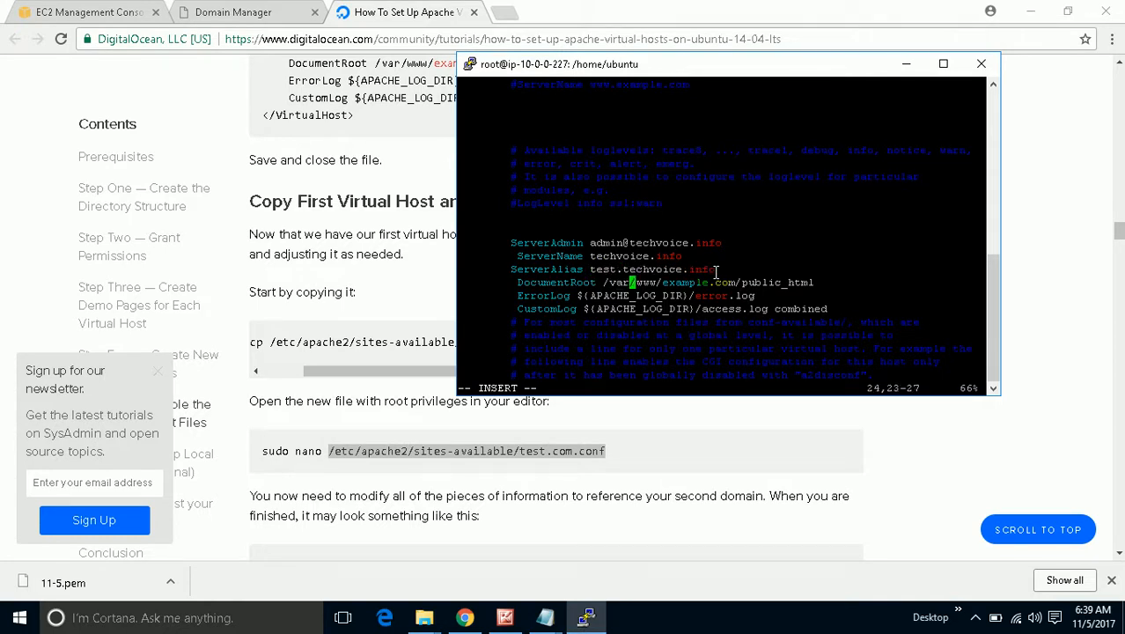
pyautogui.press('Right')
pyautogui.press('Right')
pyautogui.press('Right')
pyautogui.press('Right')
pyautogui.press('Right')
pyautogui.press('Right')
pyautogui.press('BackSpace')
pyautogui.press('BackSpace')
pyautogui.press('BackSpace')
pyautogui.press('BackSpace')
pyautogui.press('BackSpace')
pyautogui.press('BackSpace')
pyautogui.press('BackSpace')
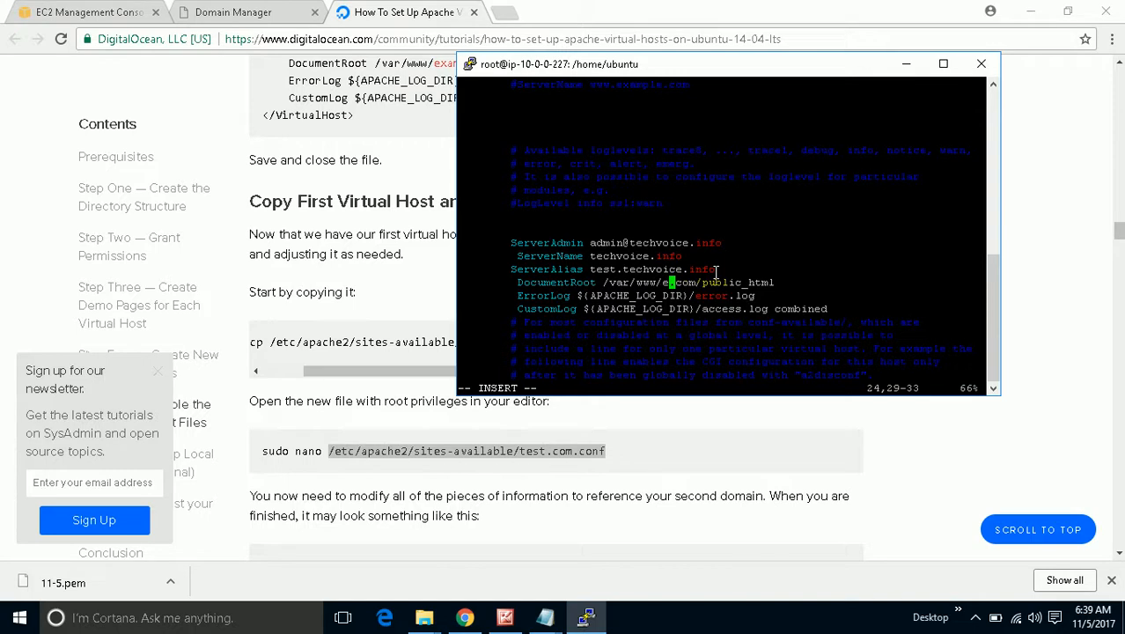
pyautogui.write('test')
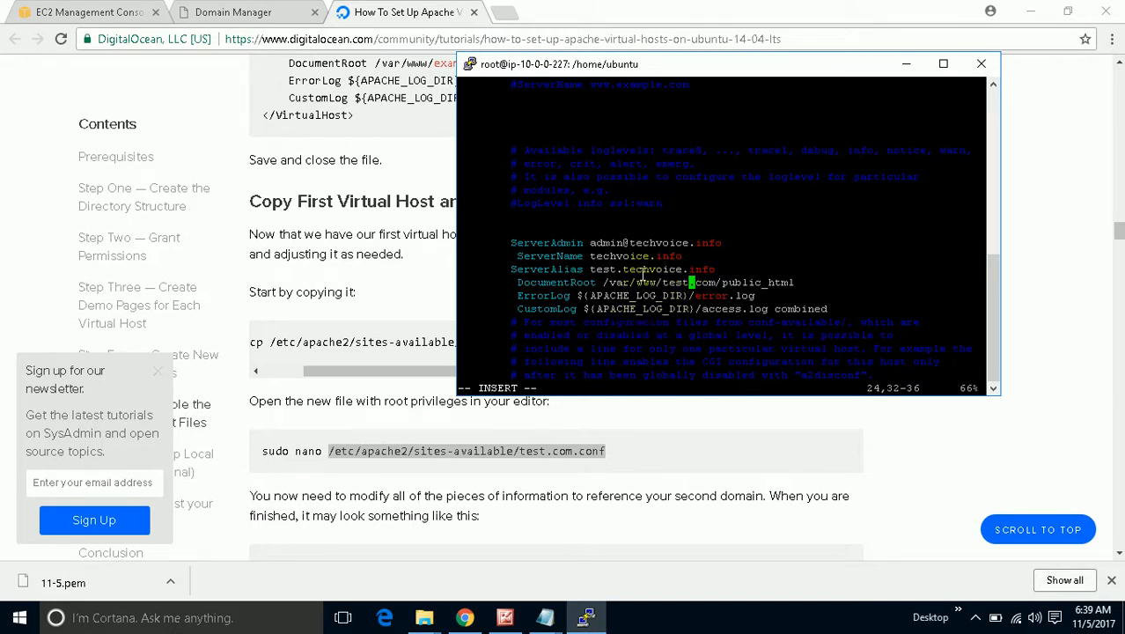
pyautogui.press('Escape')
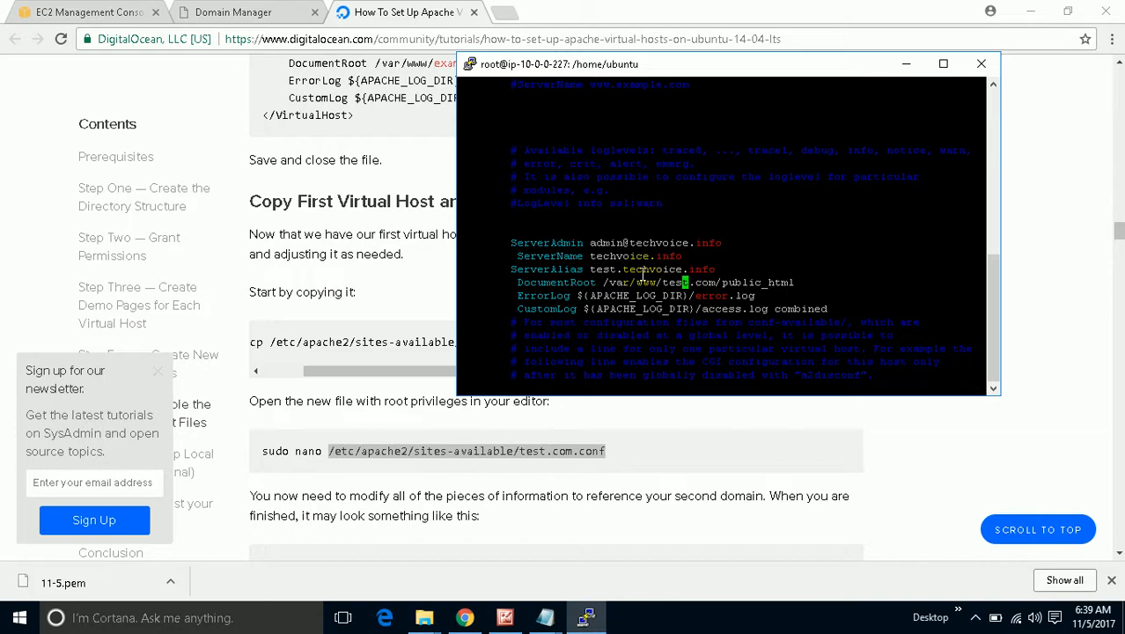
pyautogui.write(':wq!')
pyautogui.press('Return')
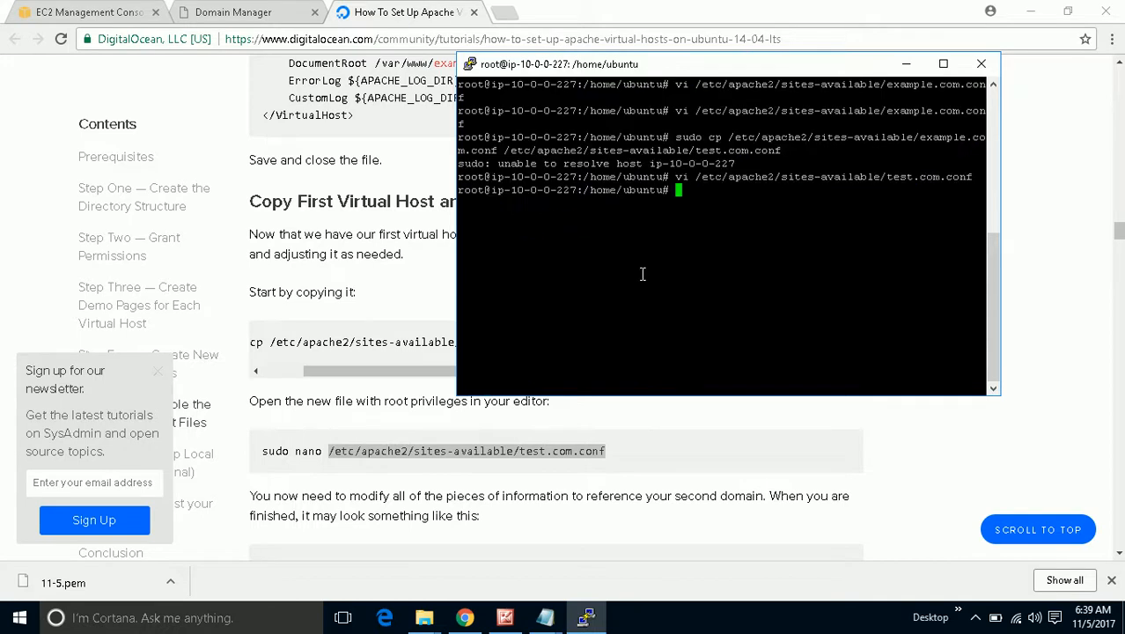
# Enable the example.com site by running a2ensite example.com.conf copied from the tutorial.
pyautogui.click(649, 440)
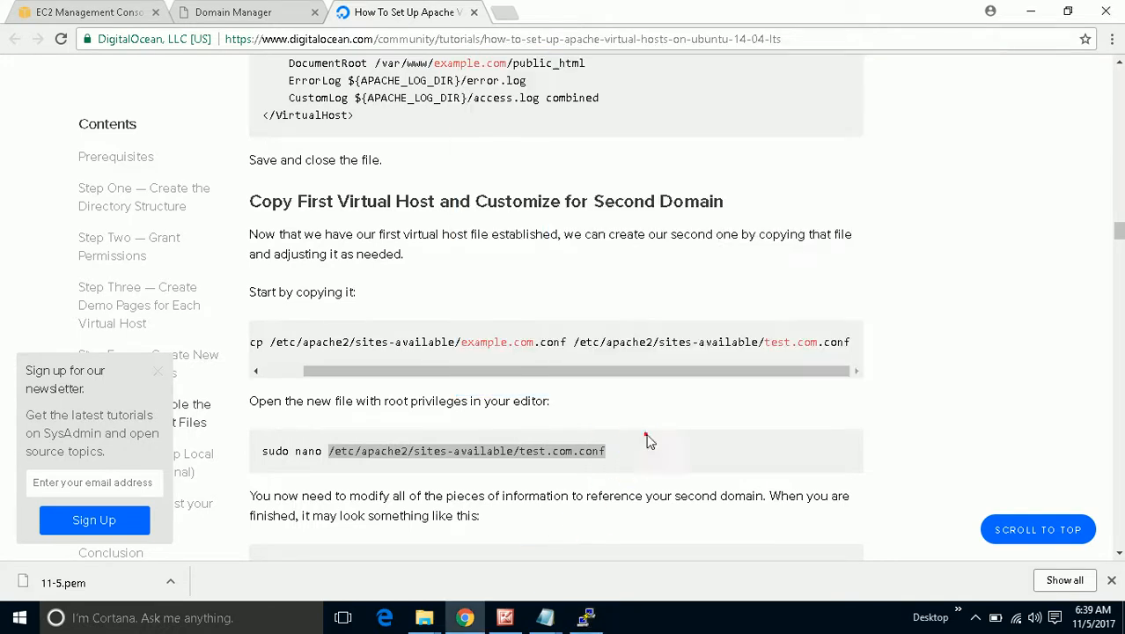
pyautogui.scroll(-3, 648, 440)
pyautogui.scroll(-2, 648, 440)
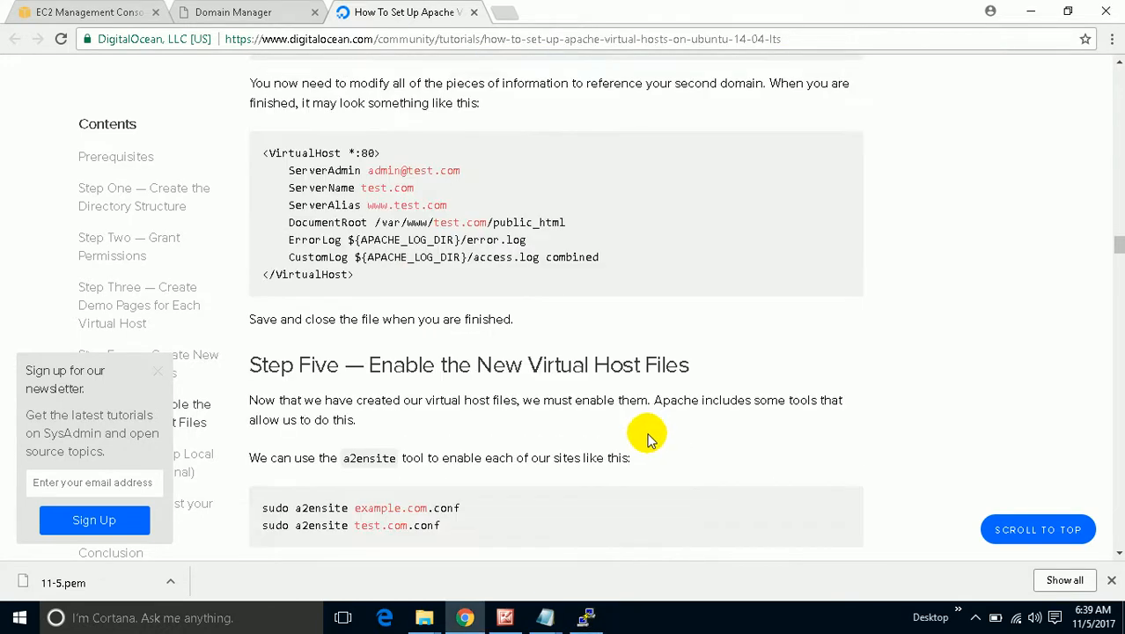
pyautogui.scroll(-2, 457, 482)
pyautogui.moveTo(460, 342); pyautogui.dragTo(296, 344)
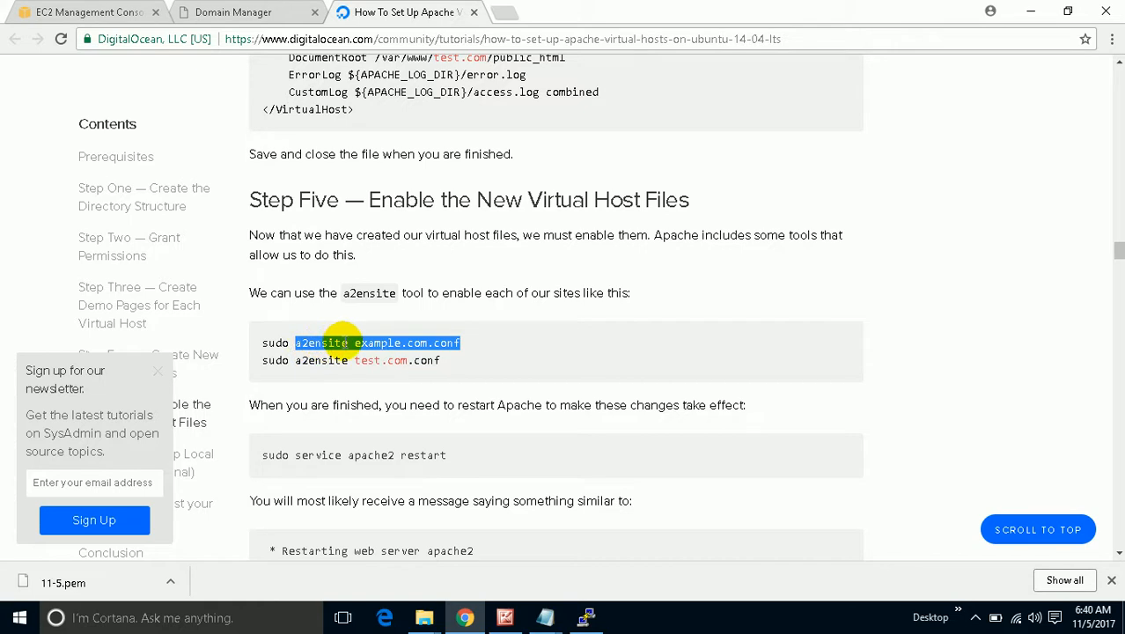
pyautogui.rightClick(354, 343)
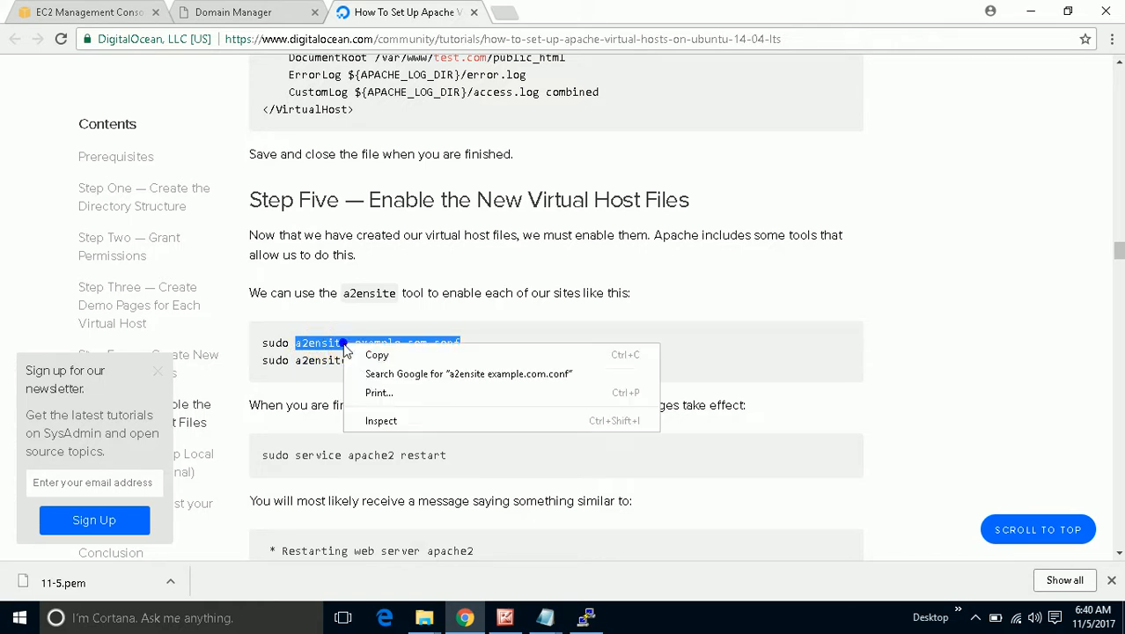
pyautogui.click(361, 355)
pyautogui.click(586, 618)
pyautogui.rightClick(717, 255)
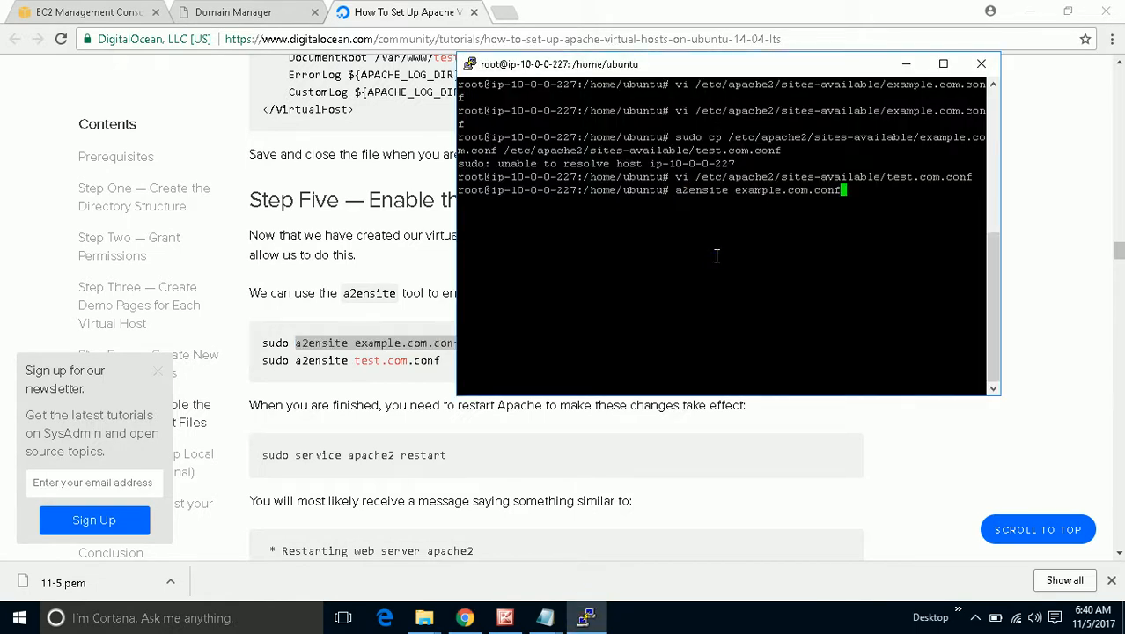
pyautogui.press('Return')
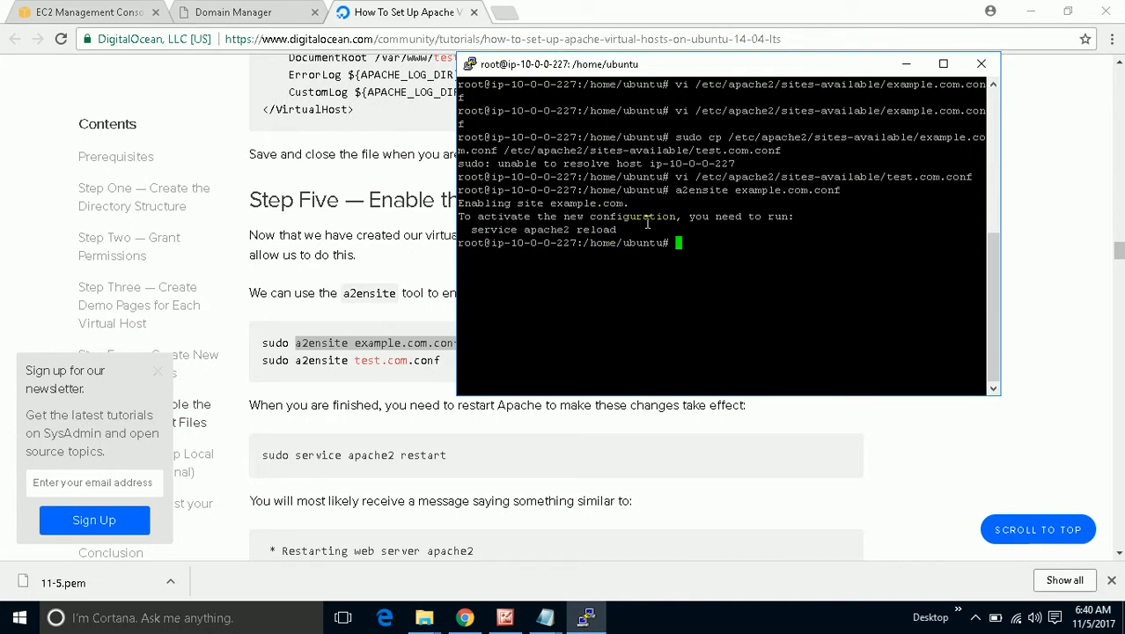
pyautogui.moveTo(626, 203); pyautogui.dragTo(451, 202)
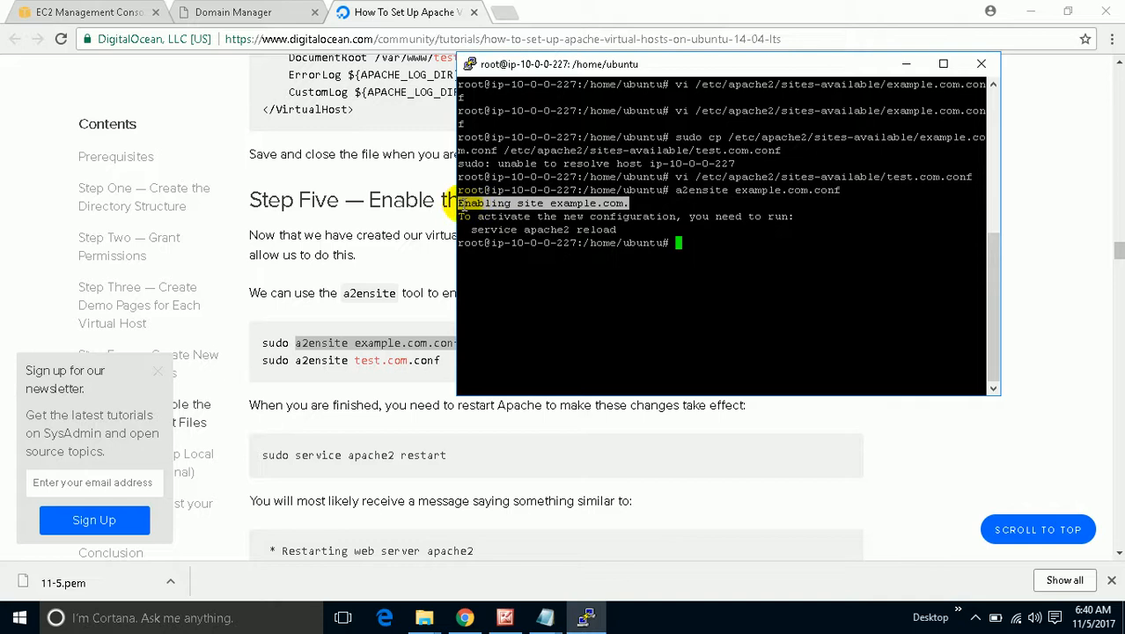
# Enable the test.com site by running a2ensite test.com.conf.
pyautogui.click(363, 373)
pyautogui.moveTo(444, 360); pyautogui.dragTo(297, 360)
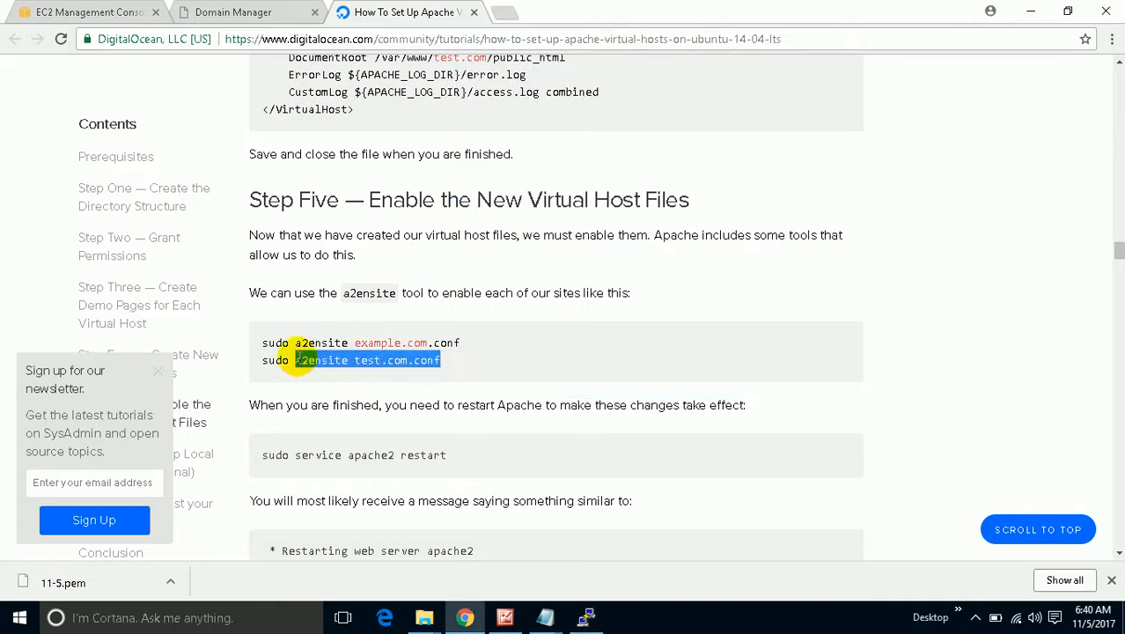
pyautogui.rightClick(297, 360)
pyautogui.click(309, 368)
pyautogui.click(581, 614)
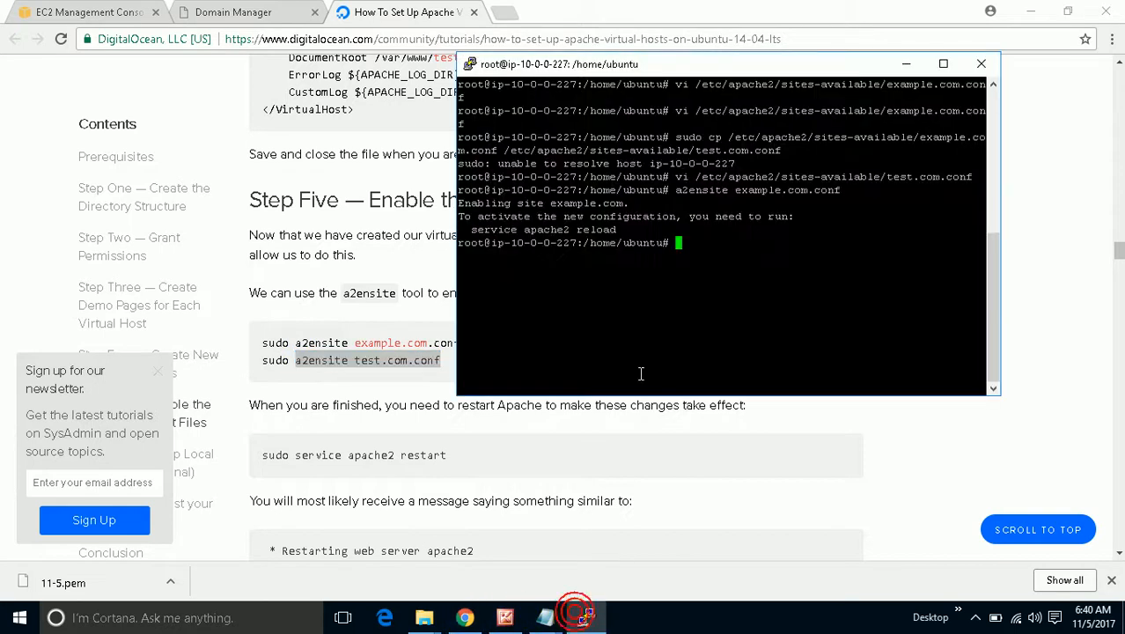
pyautogui.rightClick(656, 337)
pyautogui.press('Return')
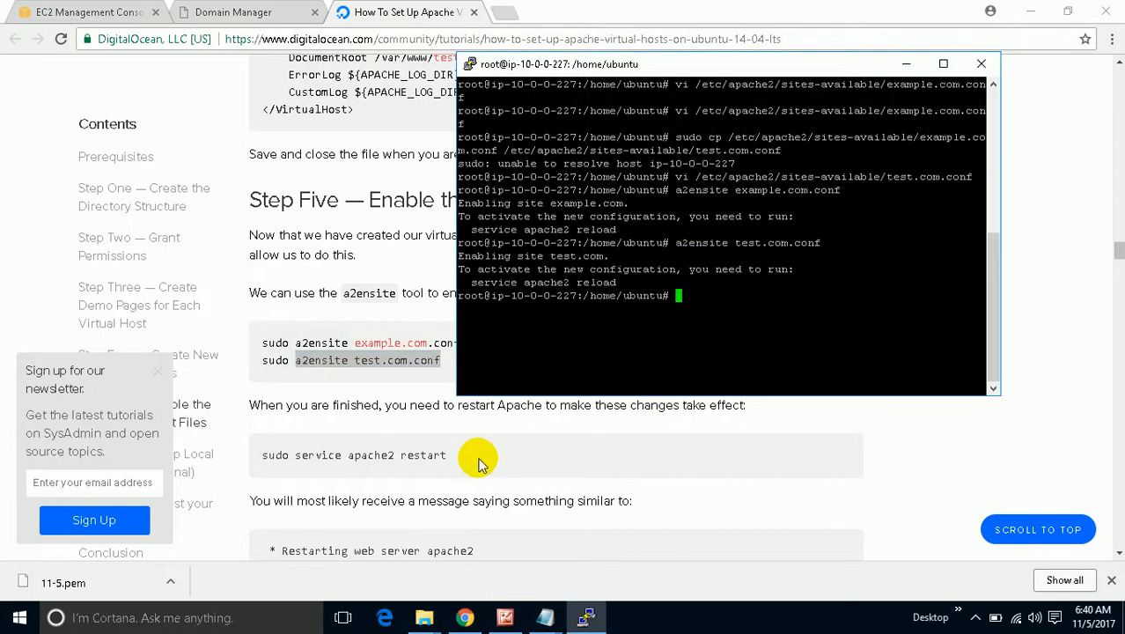
# Restart Apache with service apache2 restart and minimize the terminal.
pyautogui.moveTo(470, 458); pyautogui.dragTo(307, 473)
pyautogui.click(585, 617)
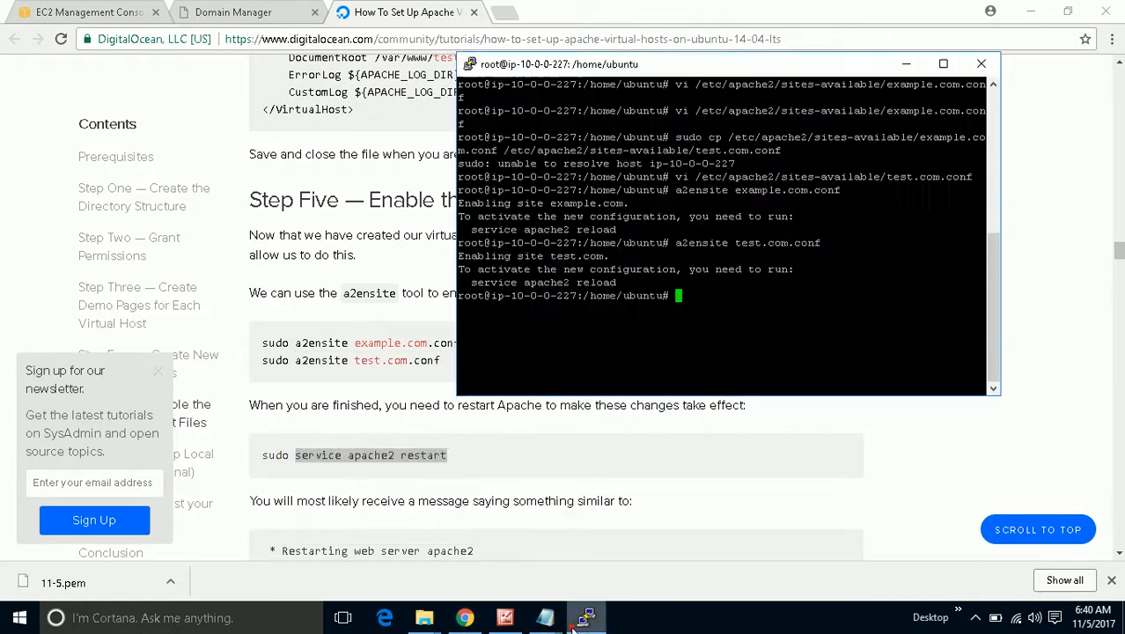
pyautogui.rightClick(719, 299)
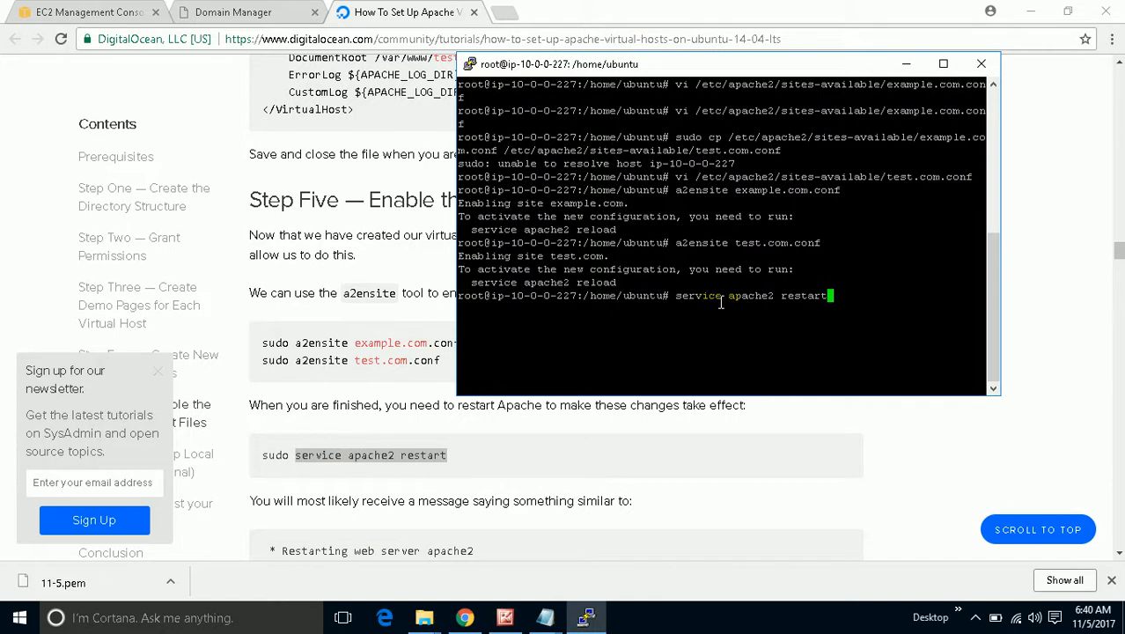
pyautogui.press('Return')
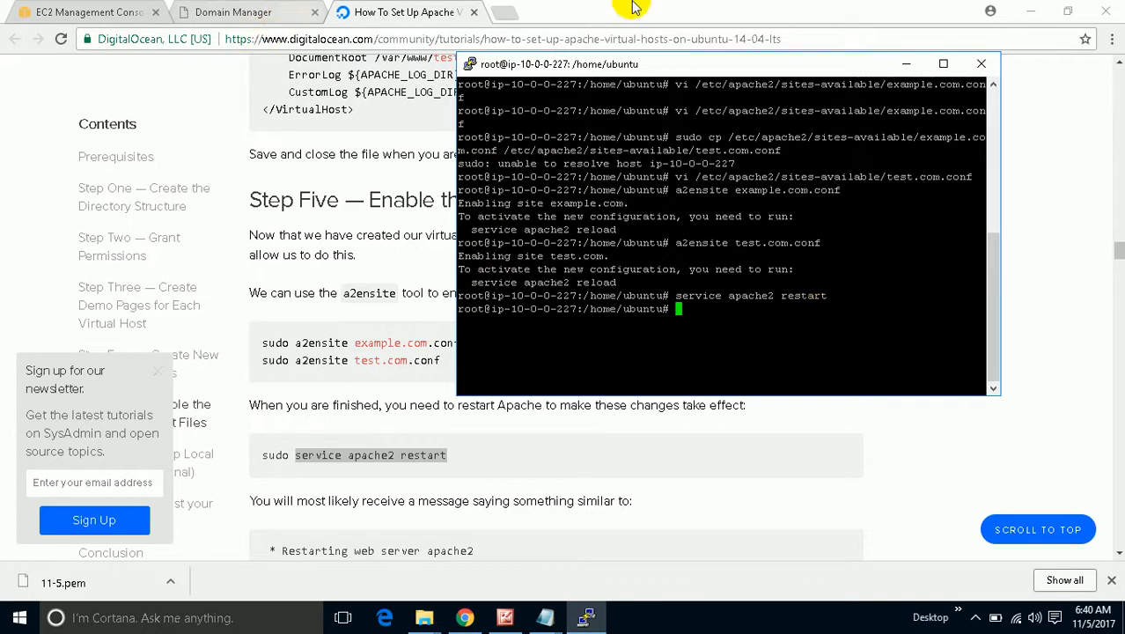
pyautogui.click(902, 65)
# Start a new A record in GoDaddy DNS with host example.
pyautogui.click(53, 13)
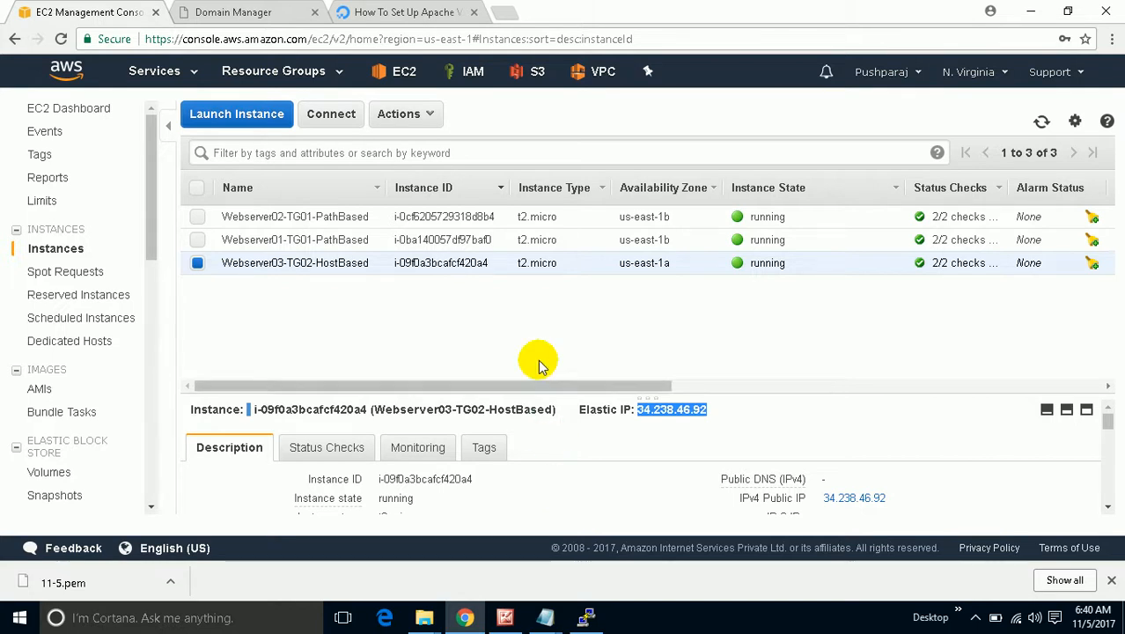
pyautogui.click(280, 10)
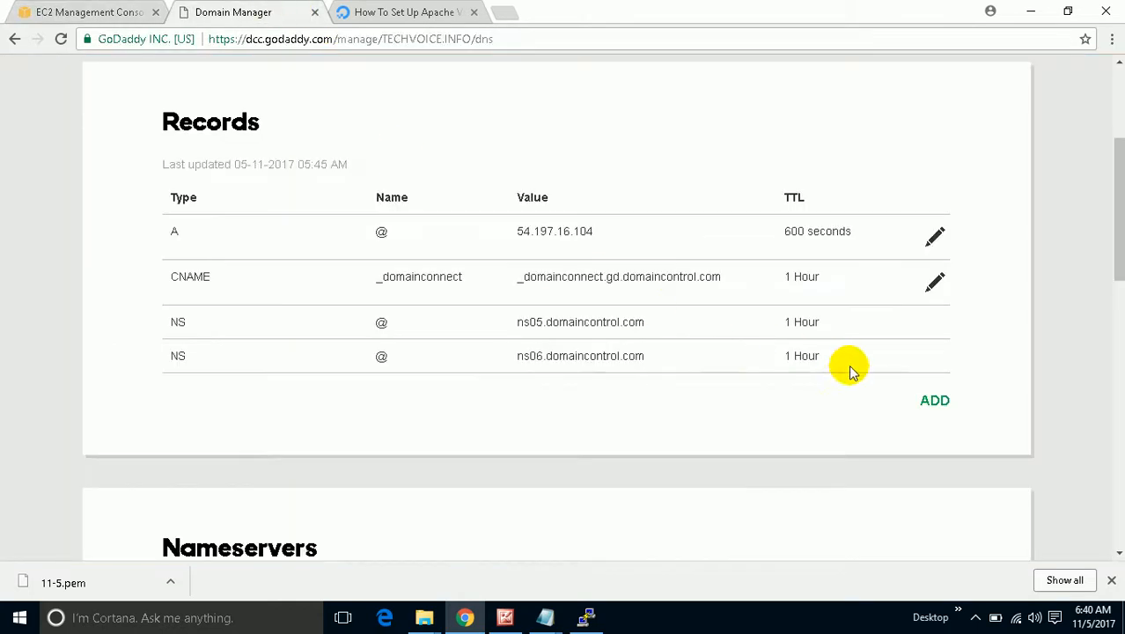
pyautogui.click(935, 399)
pyautogui.click(251, 456)
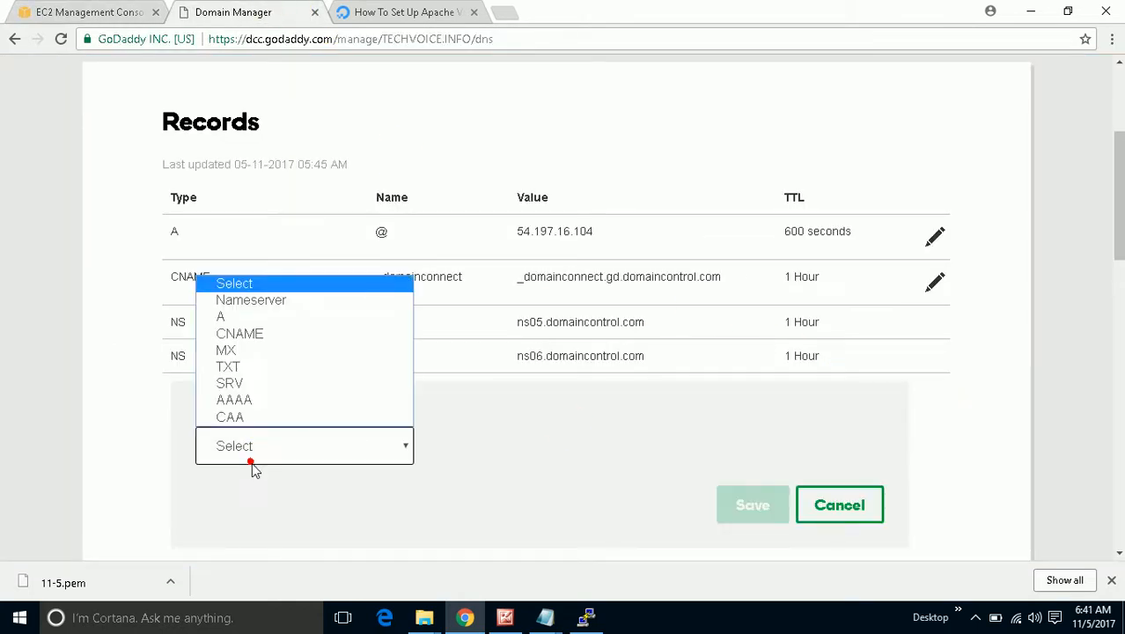
pyautogui.click(278, 320)
pyautogui.click(501, 447)
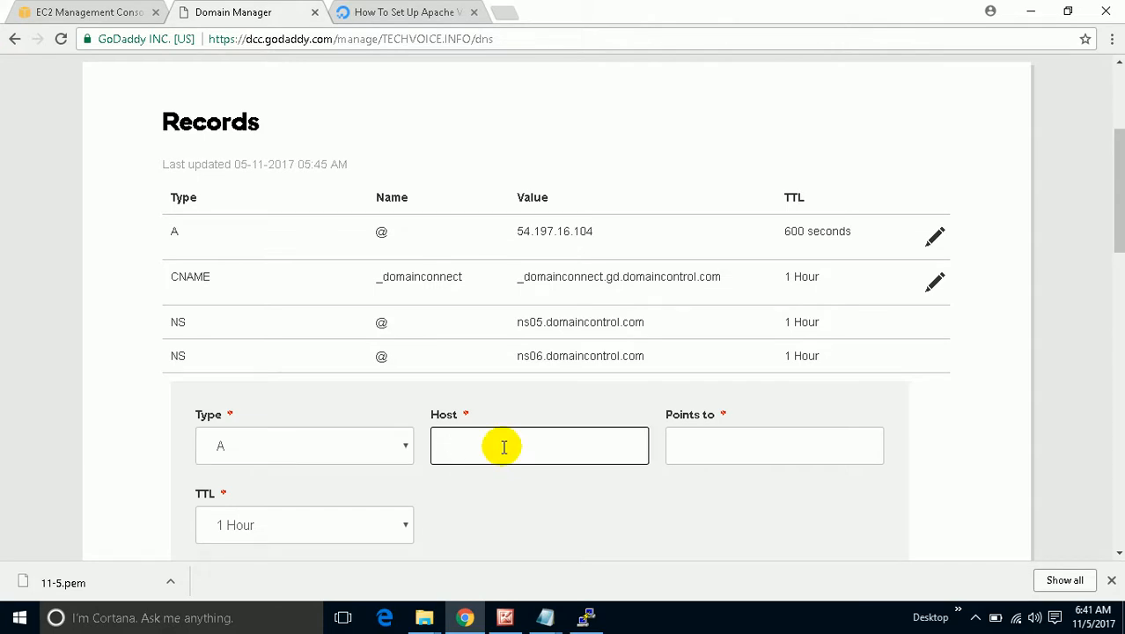
pyautogui.write('example')
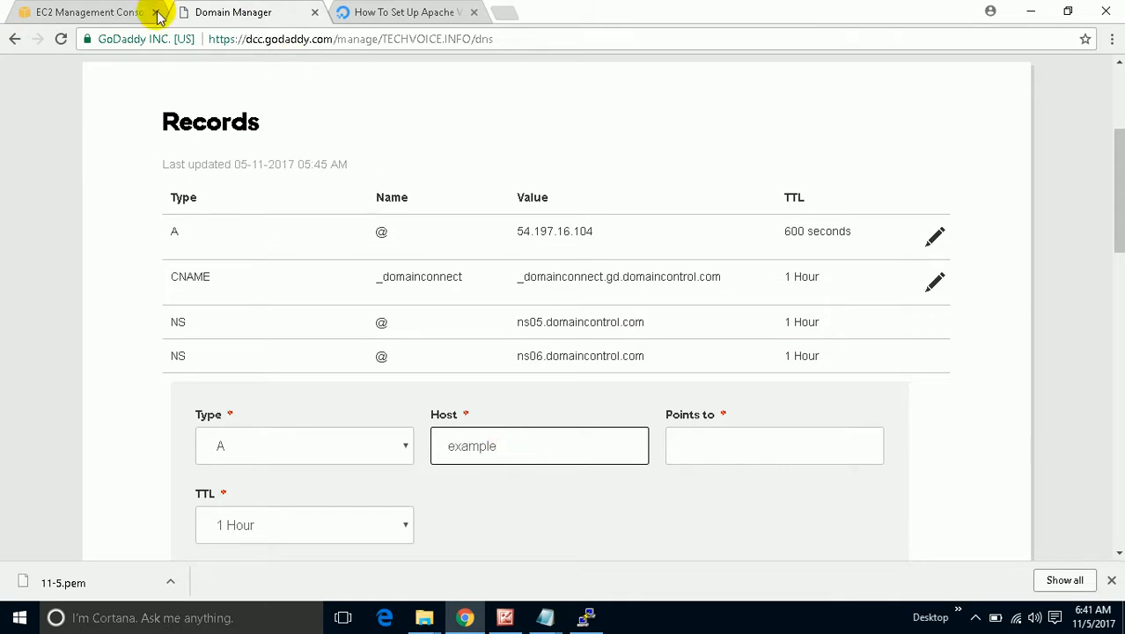
# Copy the Elastic IP 34.238.46.92 from EC2 into Points to and save the record.
pyautogui.click(106, 13)
pyautogui.rightClick(652, 410)
pyautogui.click(684, 422)
pyautogui.click(396, 12)
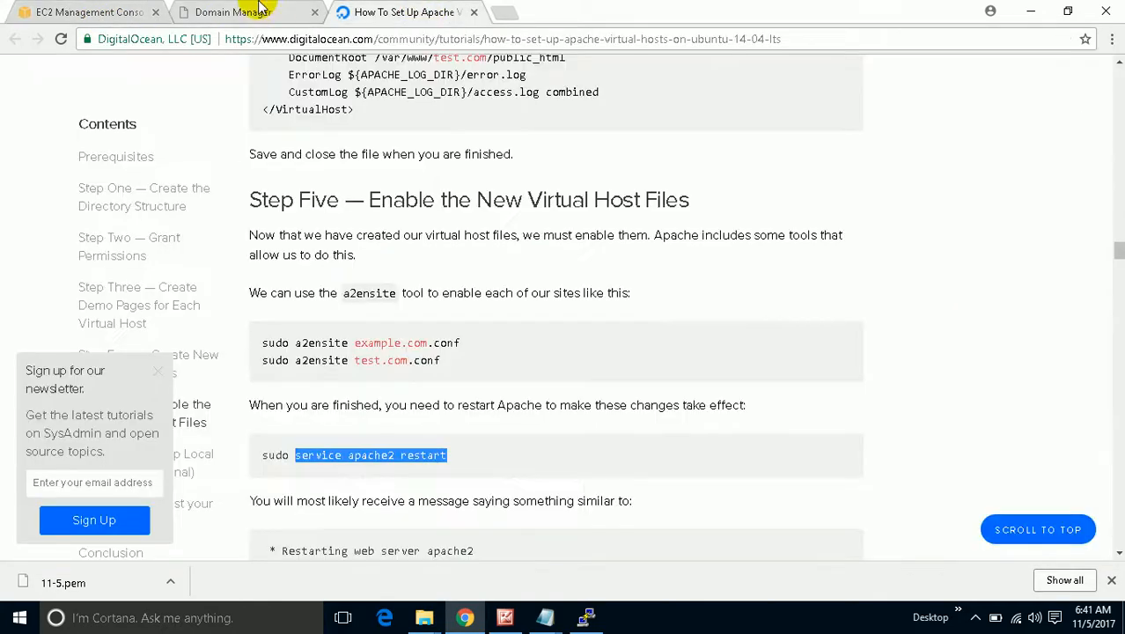
pyautogui.click(246, 12)
pyautogui.rightClick(714, 452)
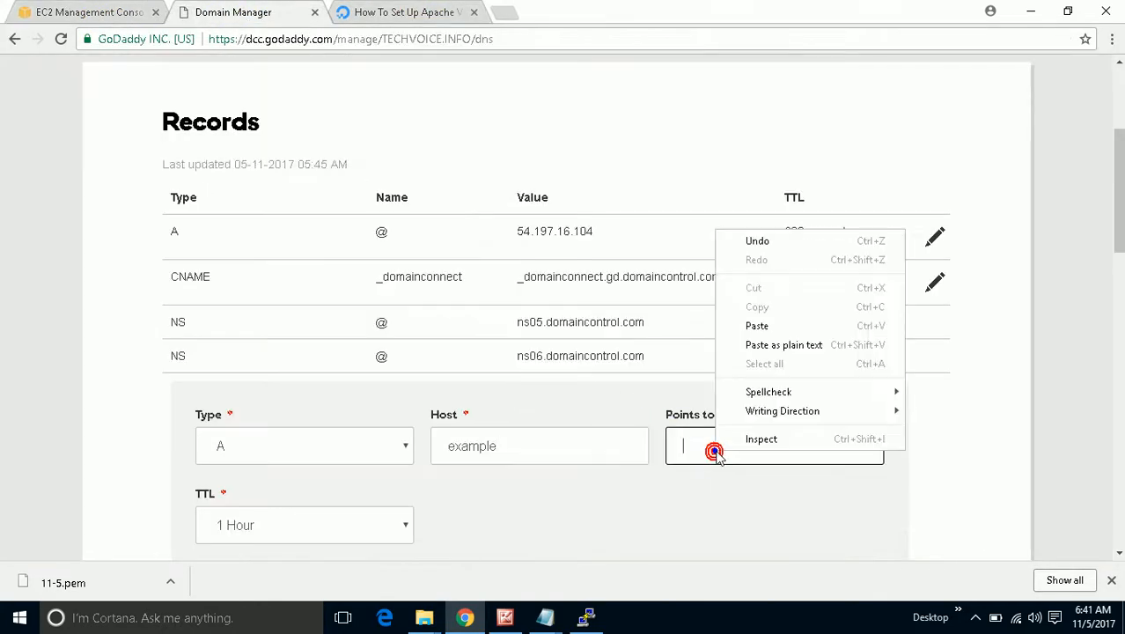
pyautogui.click(779, 326)
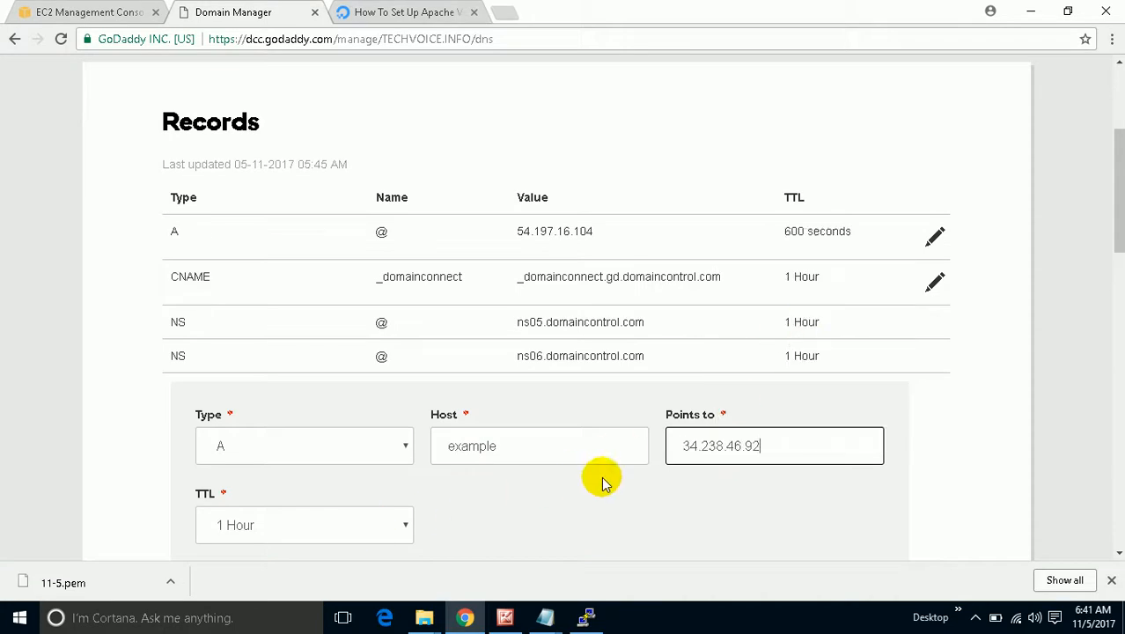
pyautogui.scroll(-1, 600, 477)
pyautogui.click(760, 509)
pyautogui.click(762, 508)
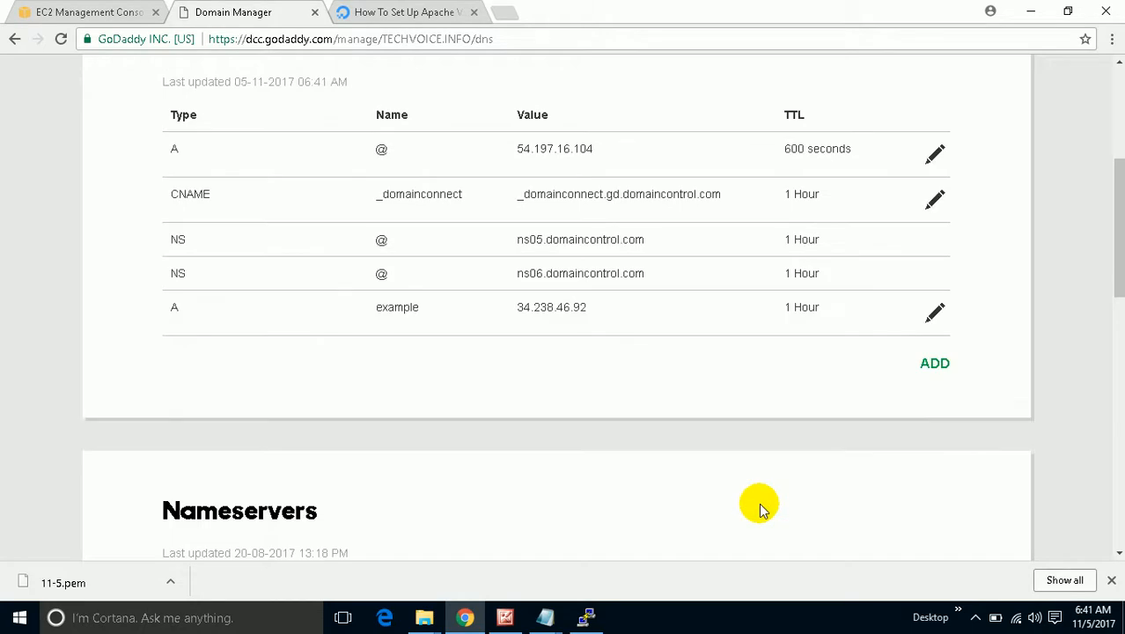
# Add an A record for host test pointing to 34.238.46.92 with 1 Hour TTL.
pyautogui.click(944, 367)
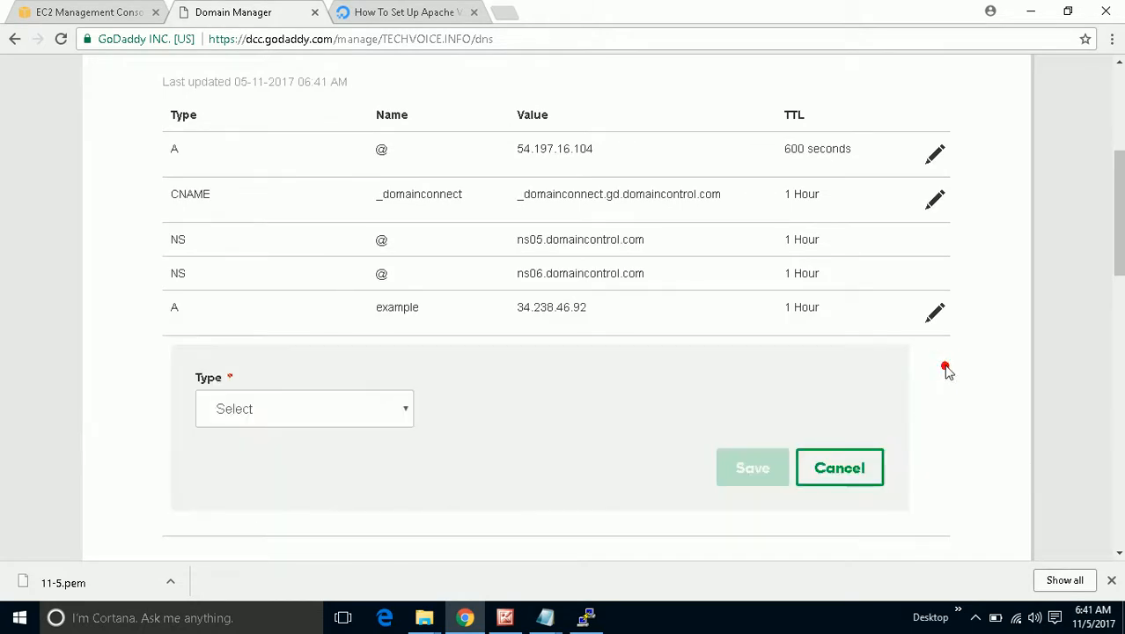
pyautogui.click(341, 419)
pyautogui.click(327, 468)
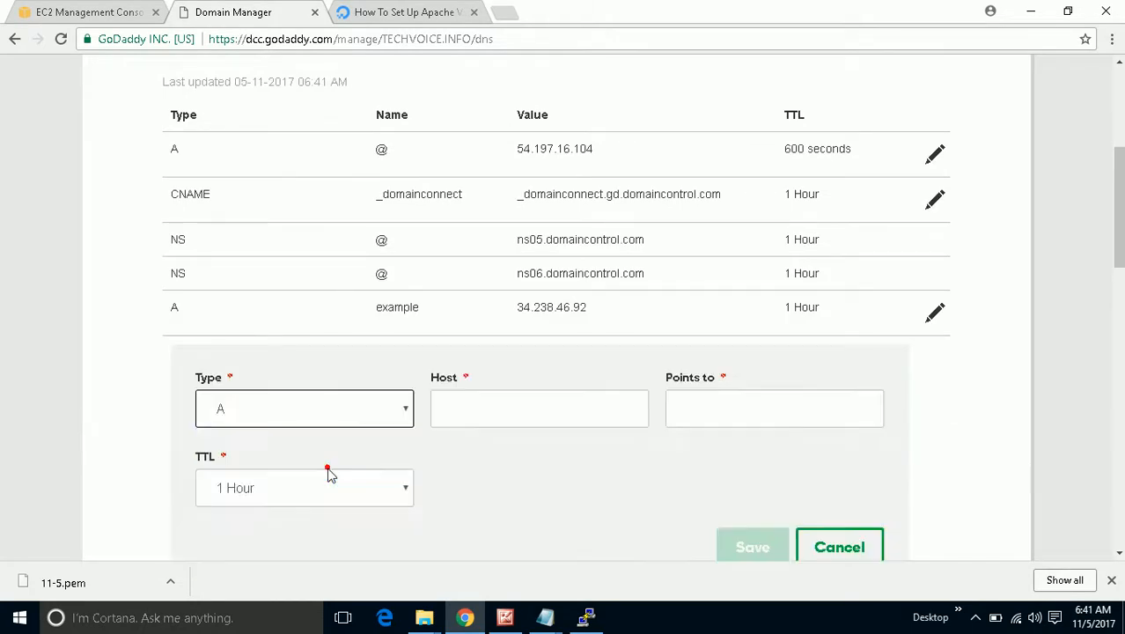
pyautogui.click(460, 410)
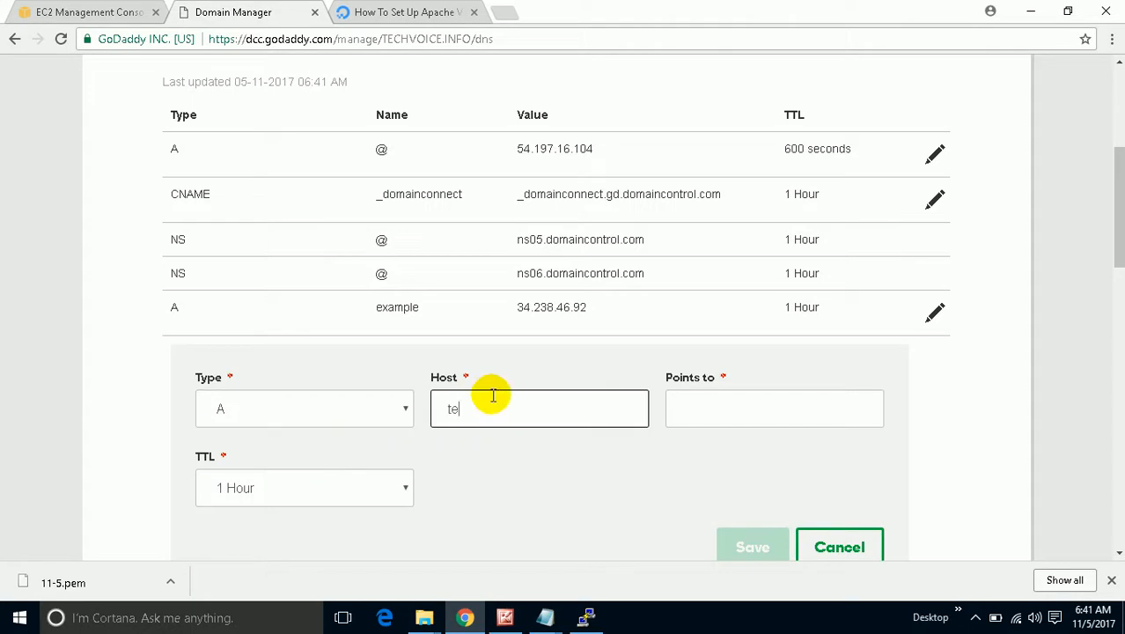
pyautogui.click(714, 406)
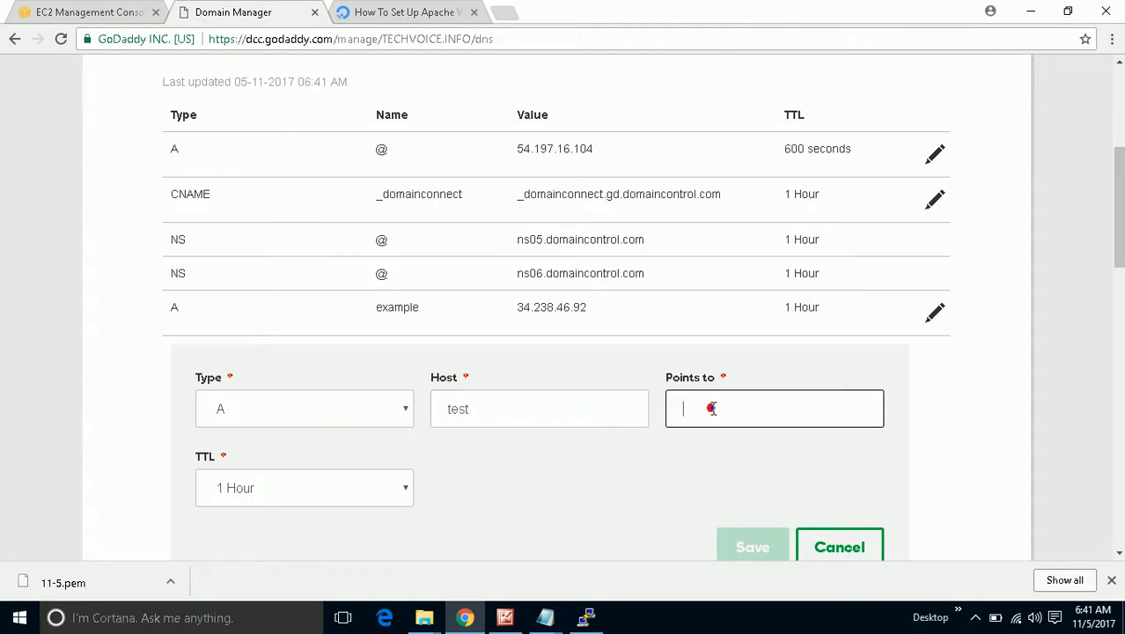
pyautogui.rightClick(713, 405)
pyautogui.click(780, 284)
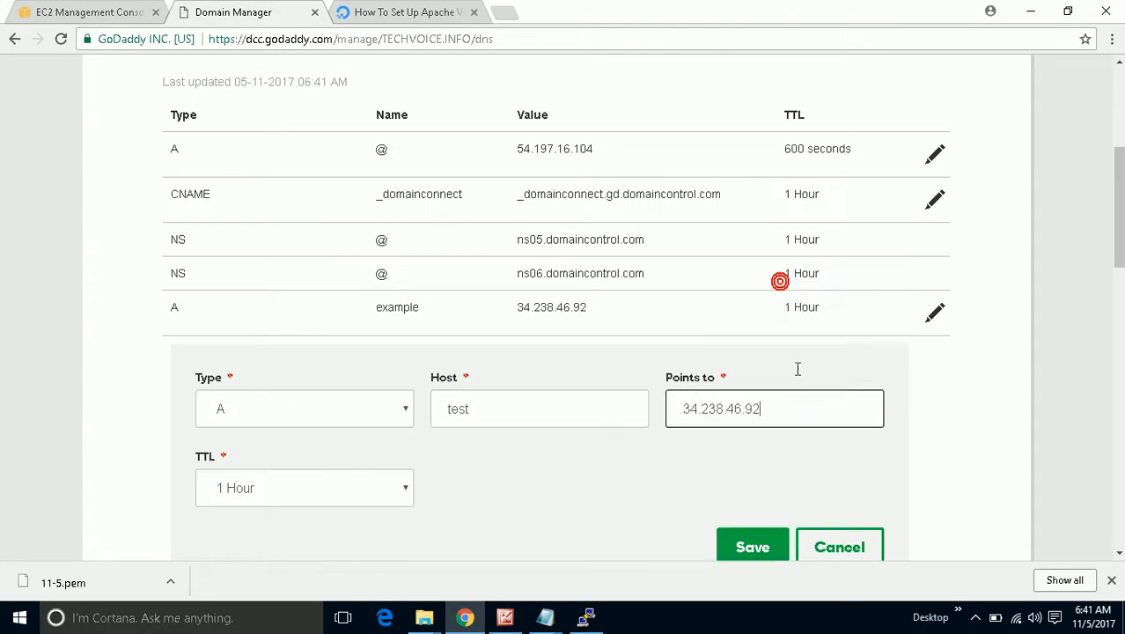
pyautogui.click(762, 546)
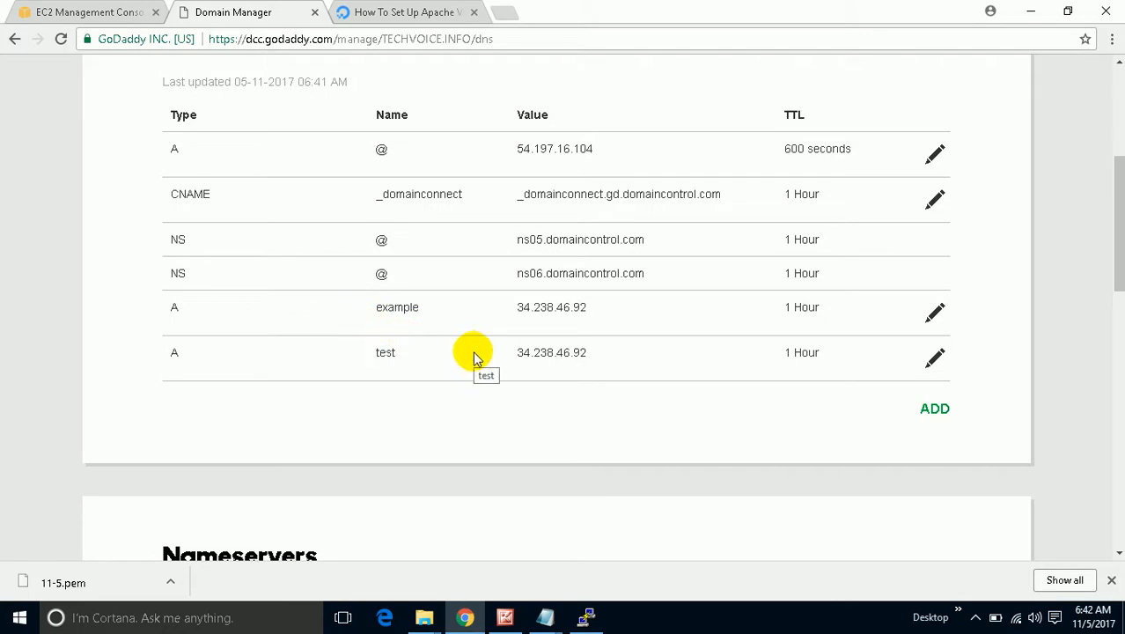
# Load example.techvoice.info in a new tab and check its Server01 success message.
pyautogui.click(503, 12)
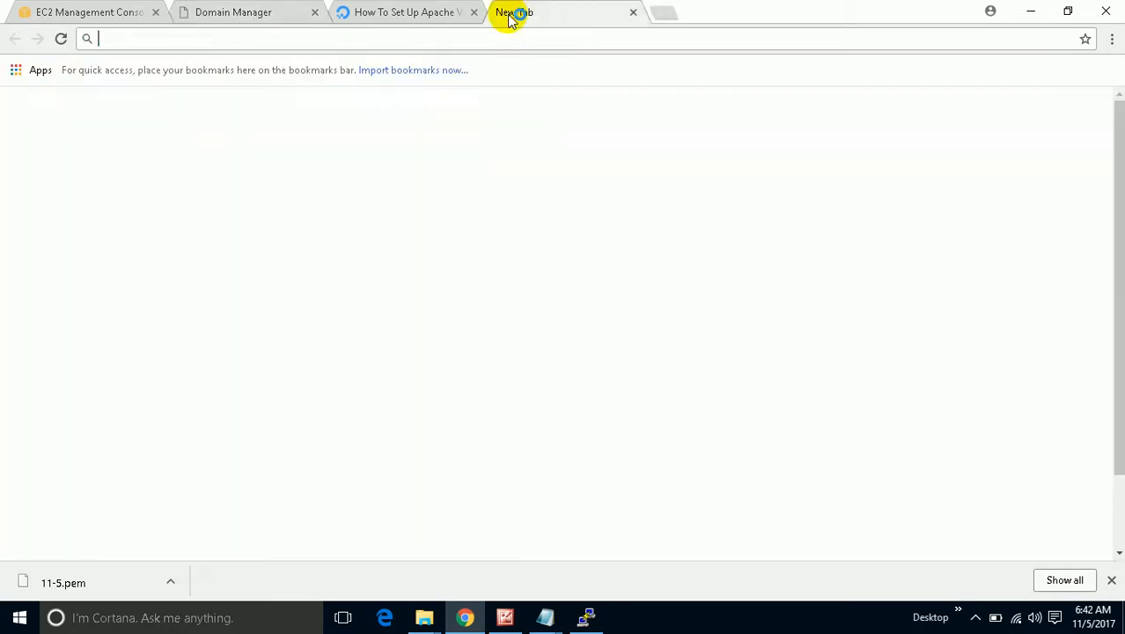
pyautogui.write('ex')
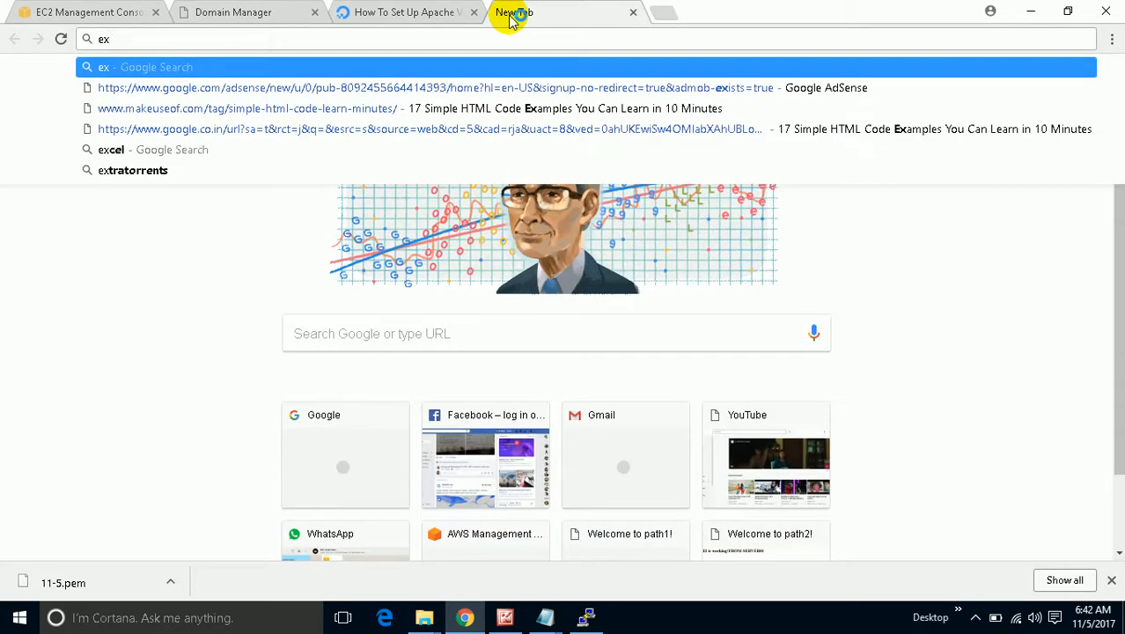
pyautogui.write('ample')
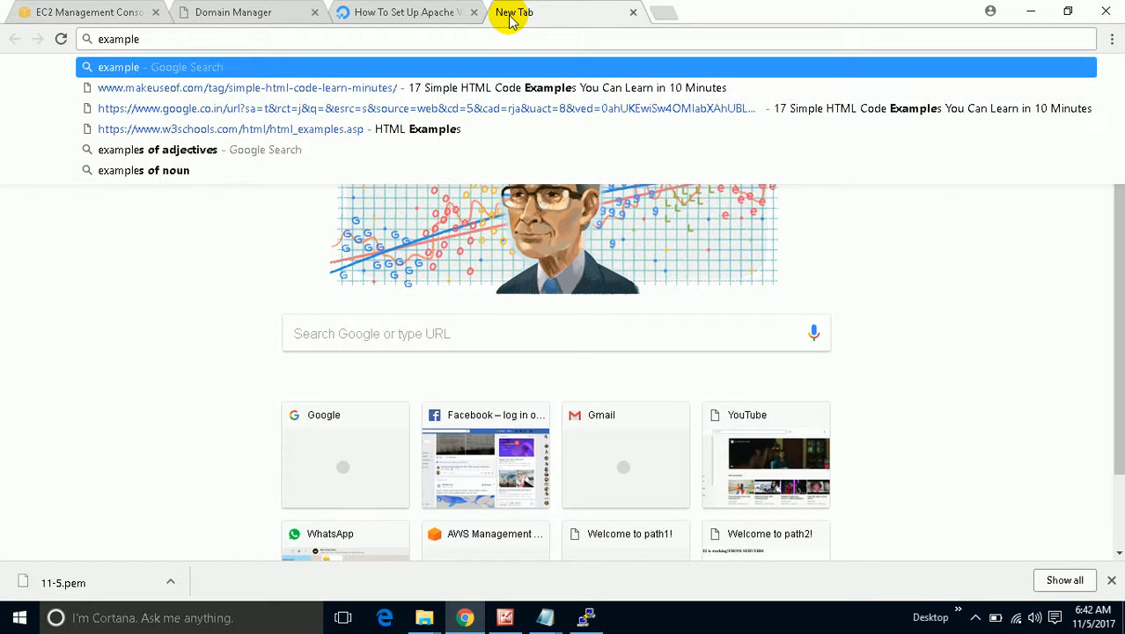
pyautogui.write('.t')
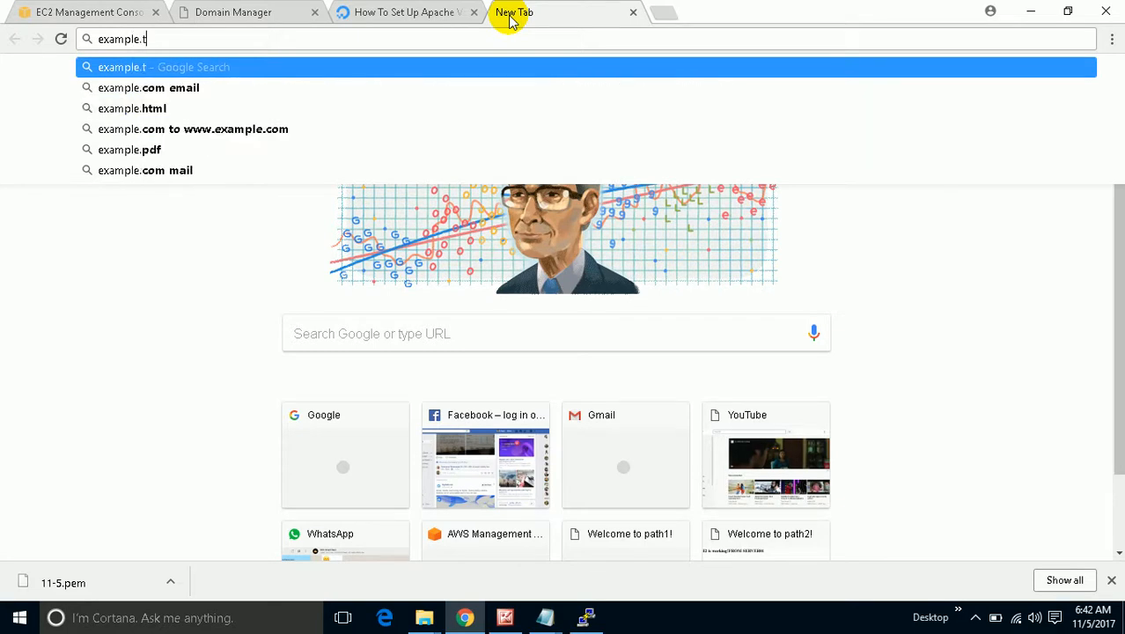
pyautogui.write('ech')
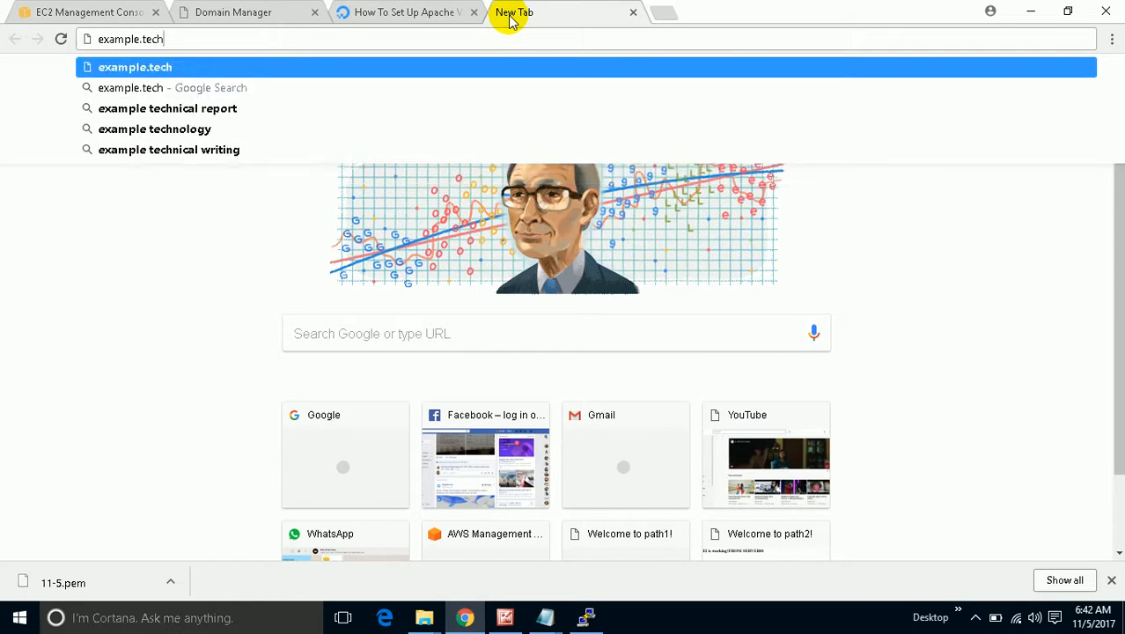
pyautogui.write('voice')
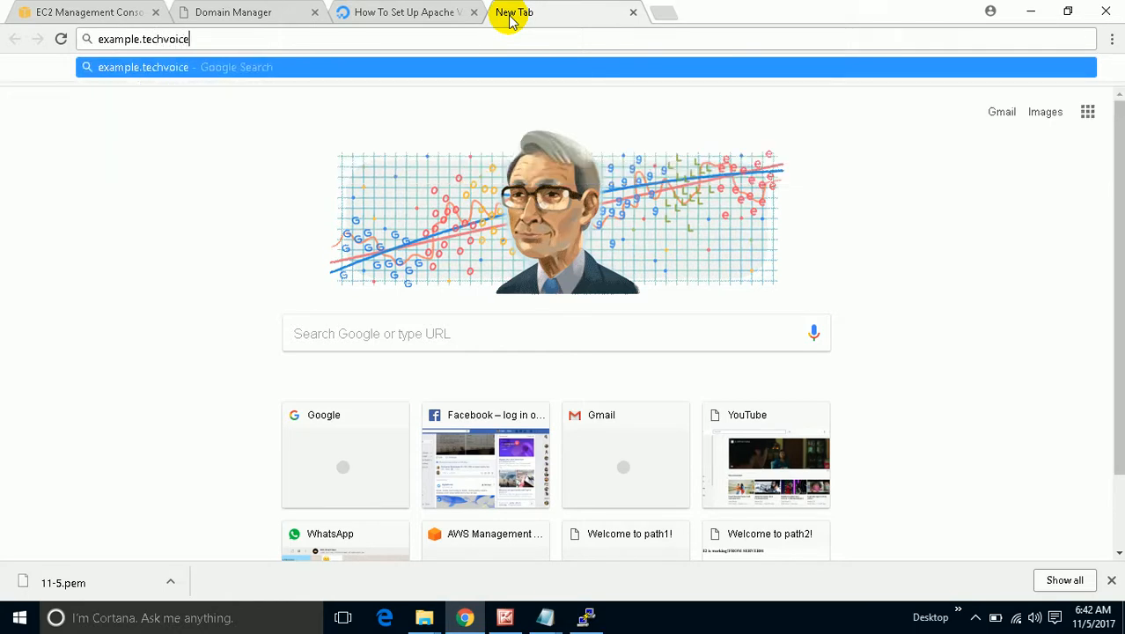
pyautogui.write('.info')
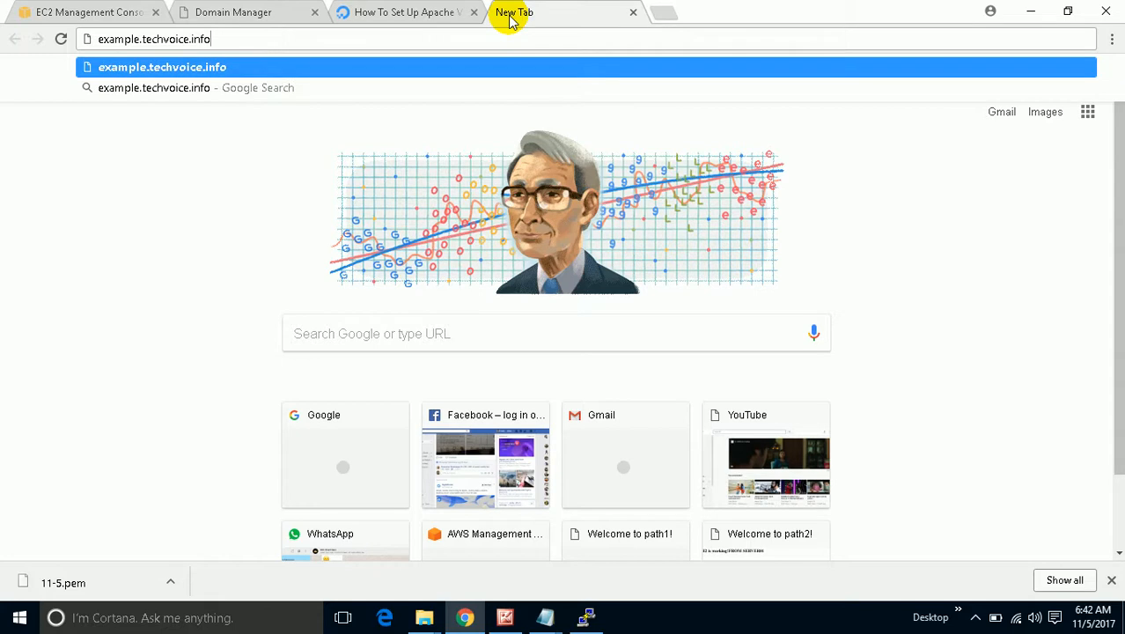
pyautogui.press('Return')
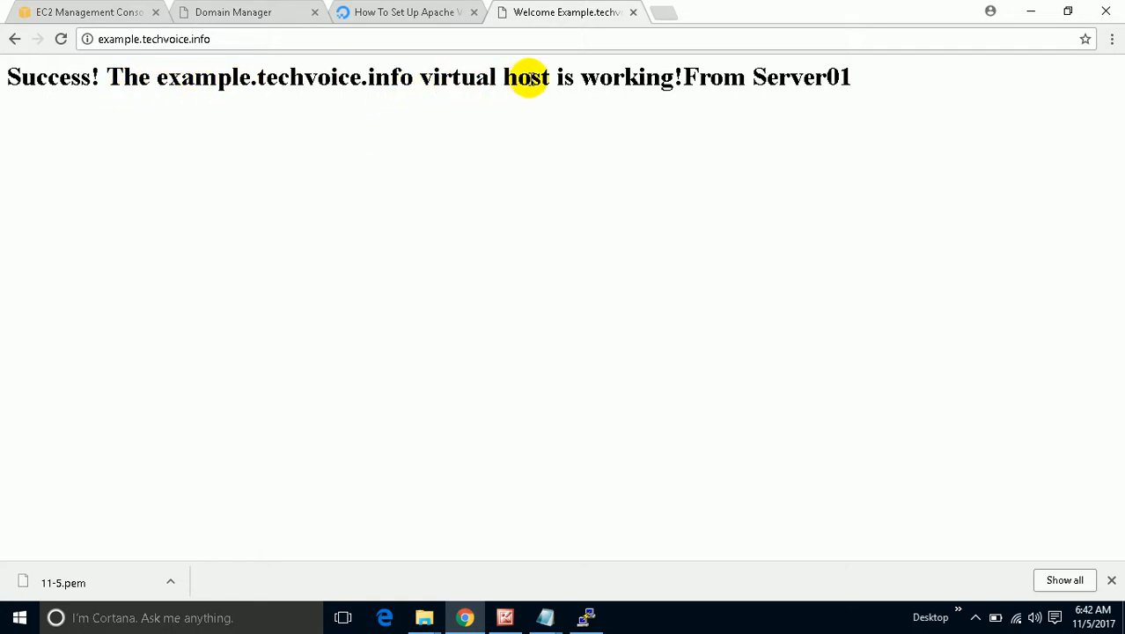
pyautogui.moveTo(886, 89); pyautogui.dragTo(38, 104)
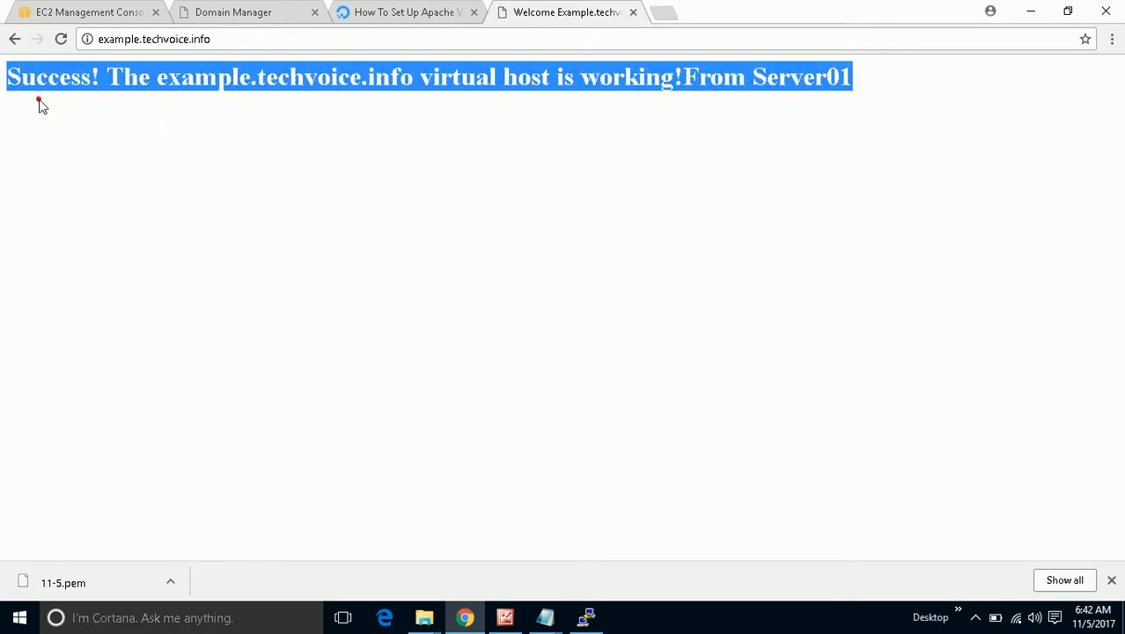
# Replace example with test in the address bar.
pyautogui.click(141, 39)
pyautogui.doubleClick(139, 40)
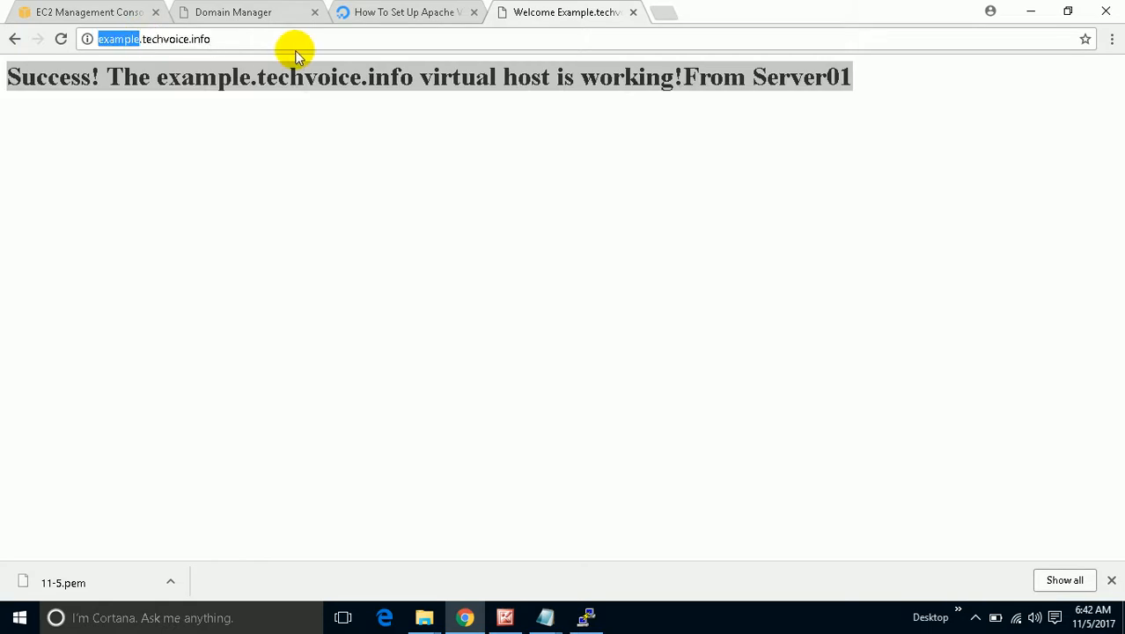
pyautogui.write('test')
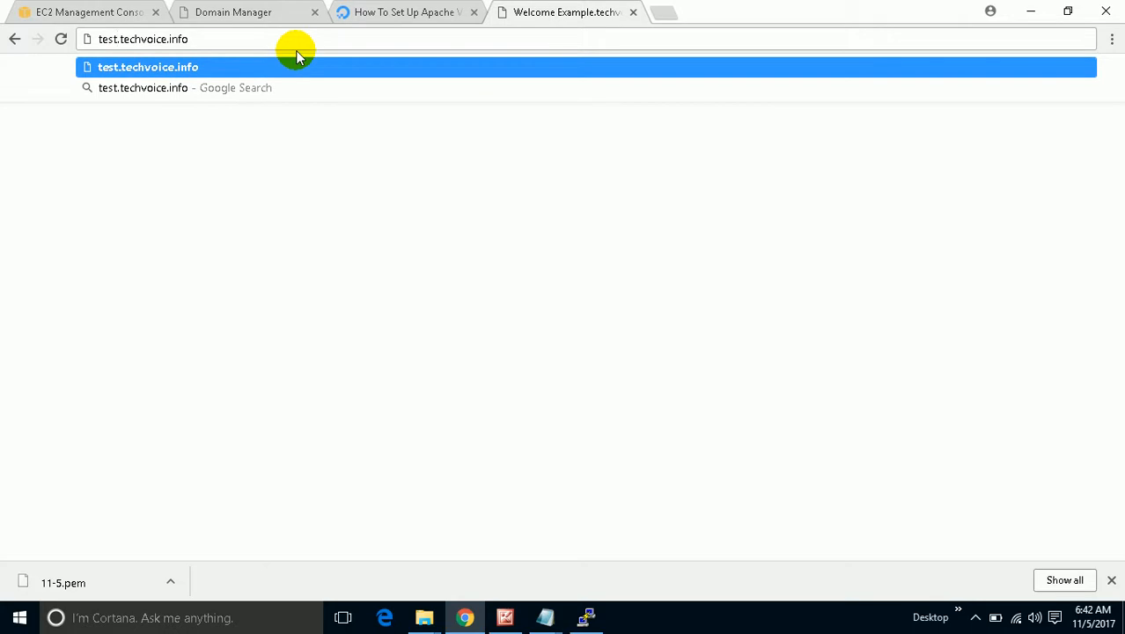
# Load test.techvoice.info, check its Server01 success heading, and compare with the EC2 console.
pyautogui.press('Return')
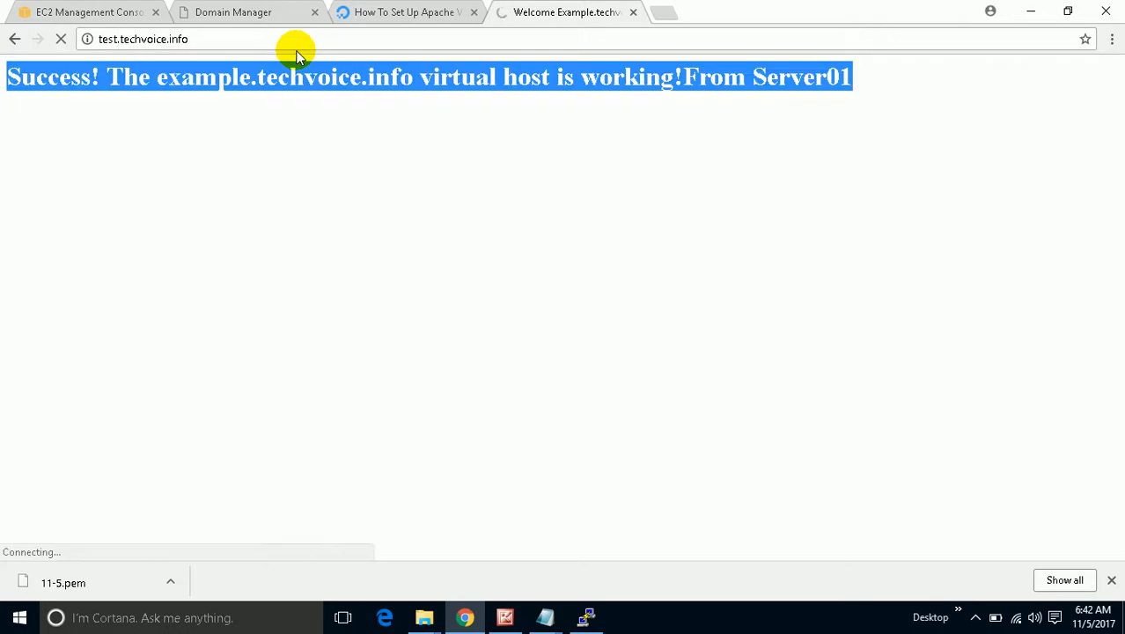
pyautogui.moveTo(156, 78); pyautogui.dragTo(211, 79)
pyautogui.moveTo(810, 72); pyautogui.dragTo(709, 78)
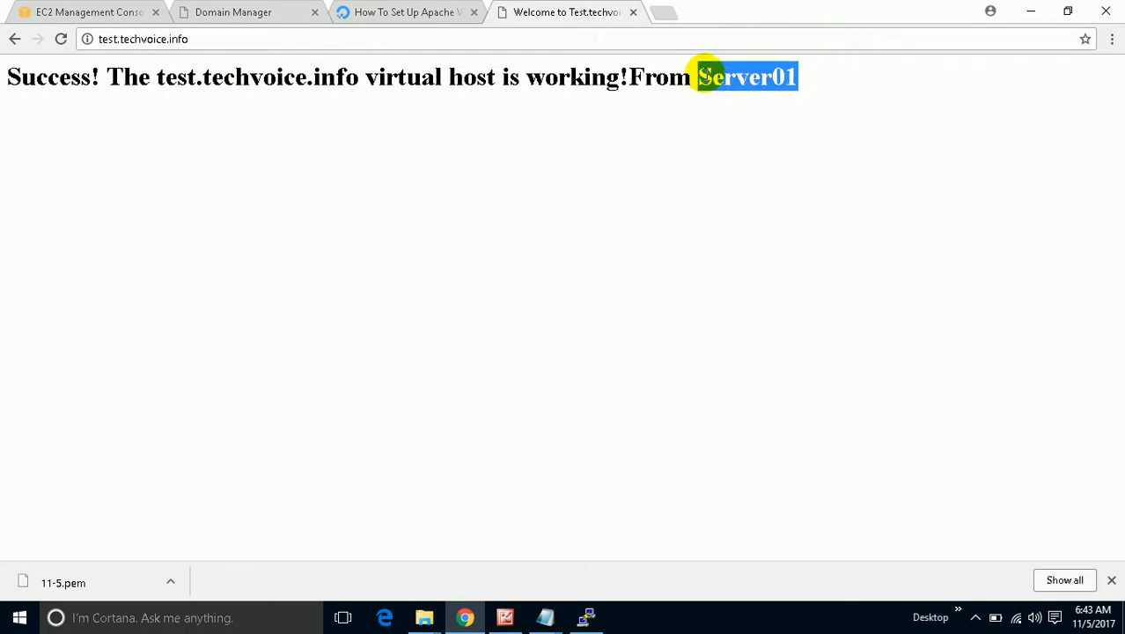
pyautogui.click(101, 11)
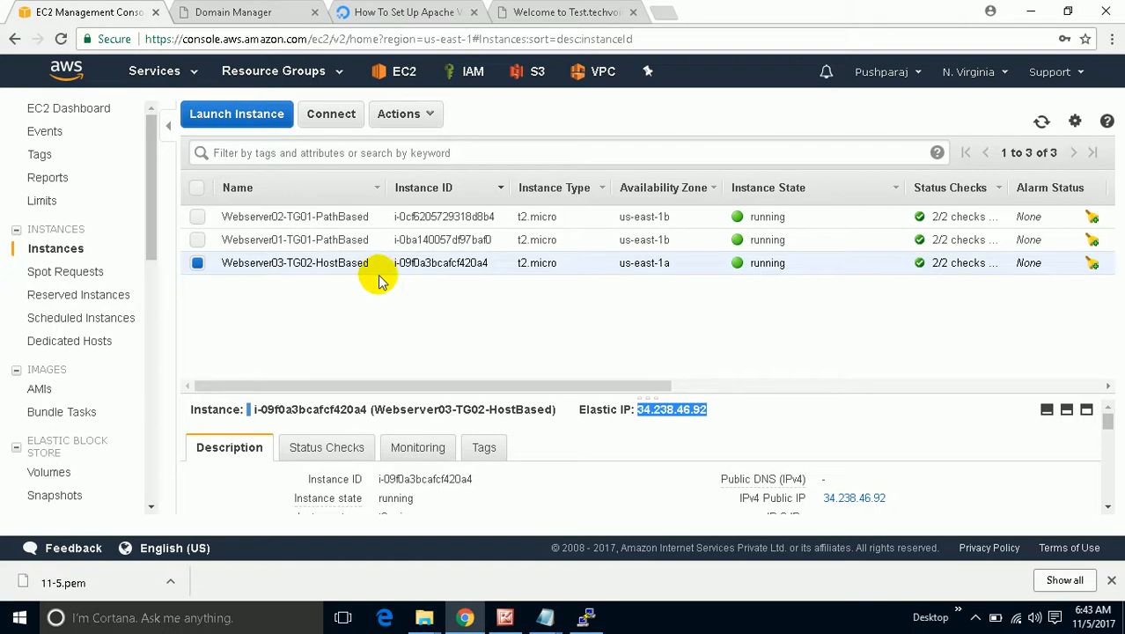
pyautogui.click(590, 11)
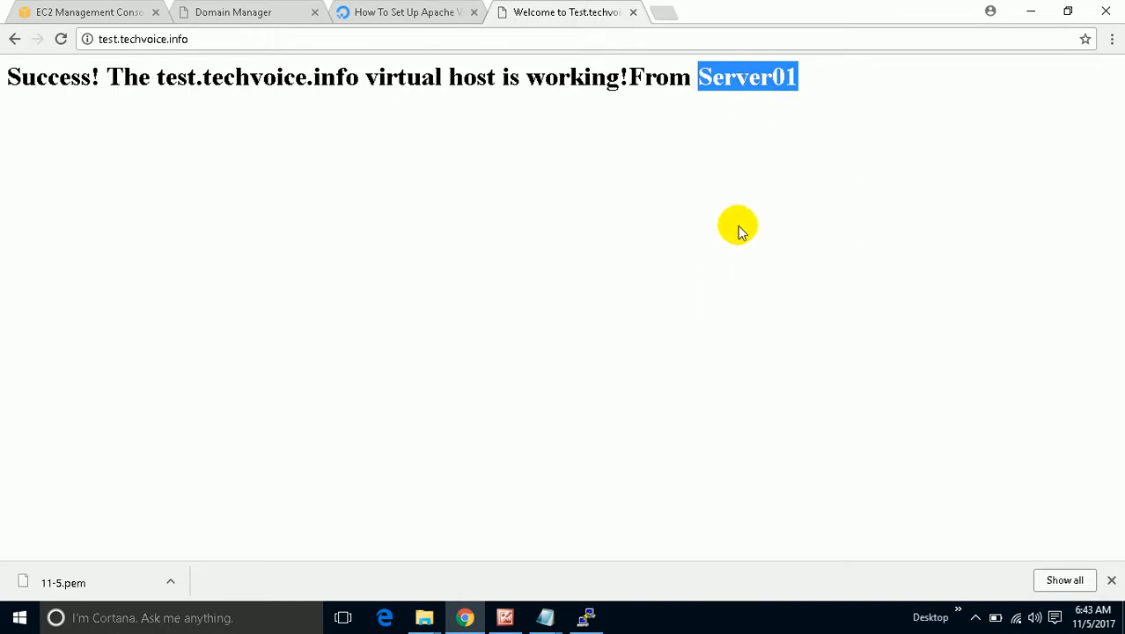
pyautogui.click(72, 12)
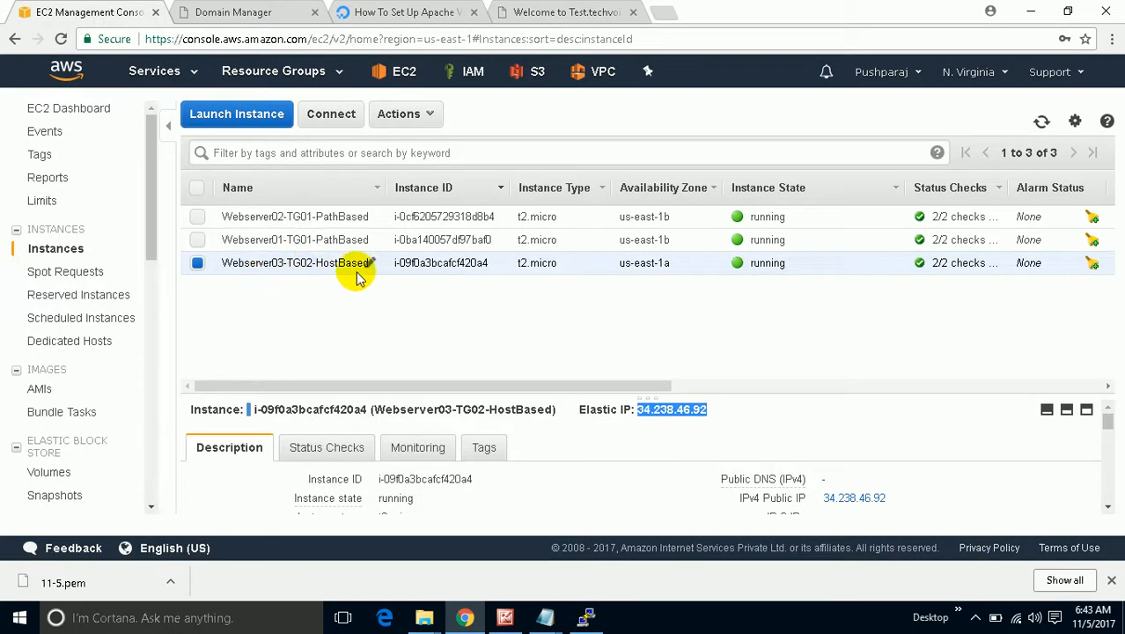
pyautogui.click(560, 21)
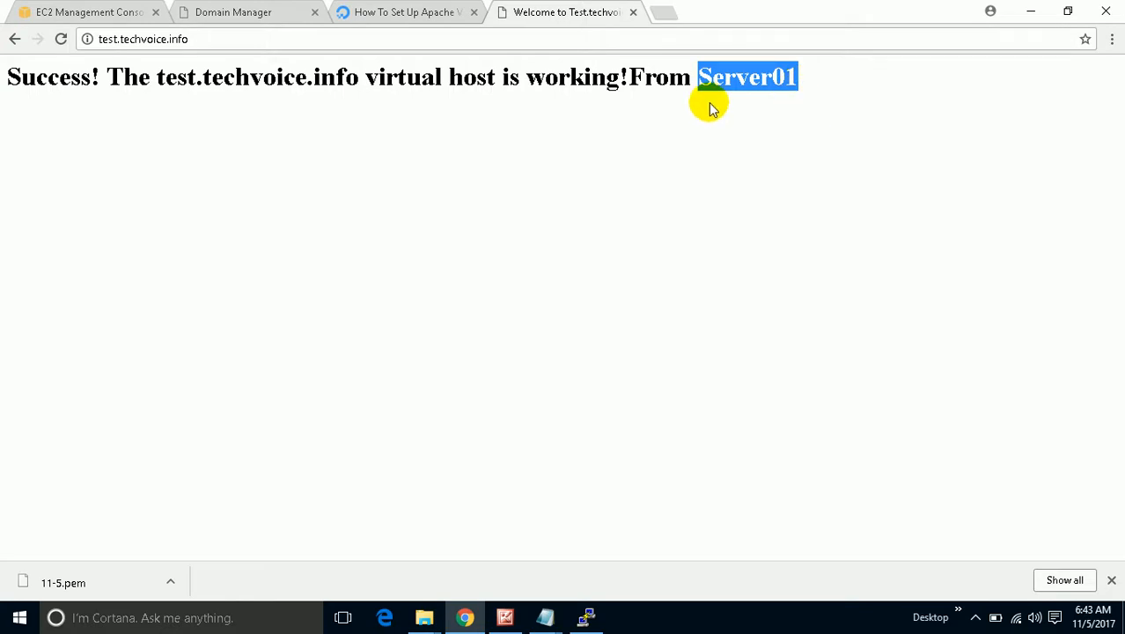
# Bring up the EC2 instances list showing four running instances, including Webserver04-TG02-HostBased.
pyautogui.click(981, 618)
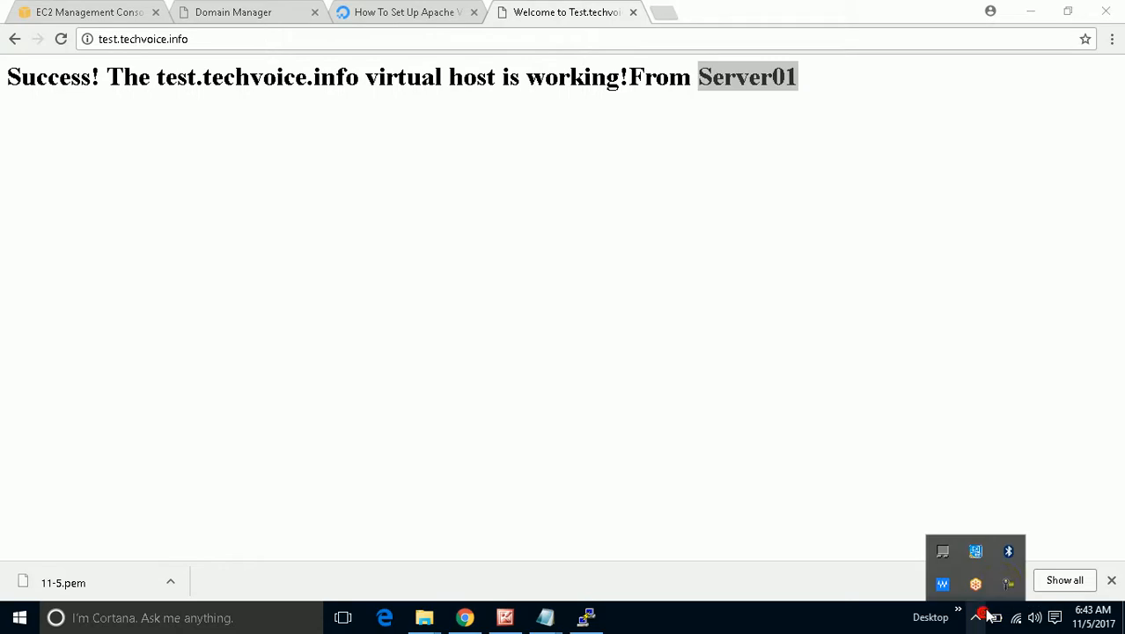
pyautogui.click(1005, 584)
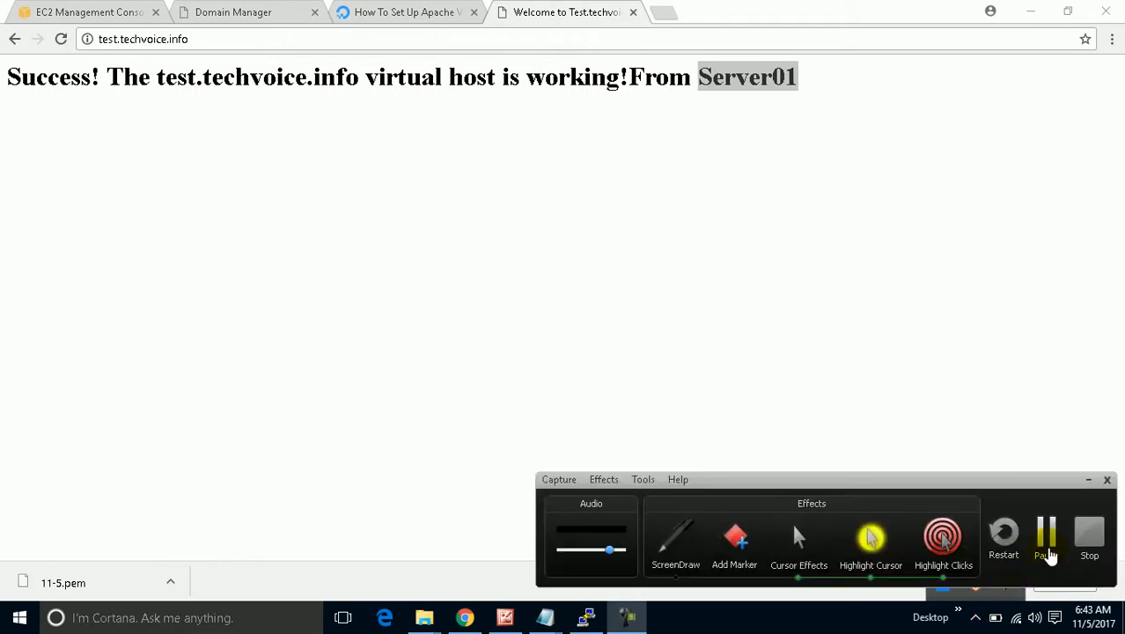
pyautogui.click(1047, 532)
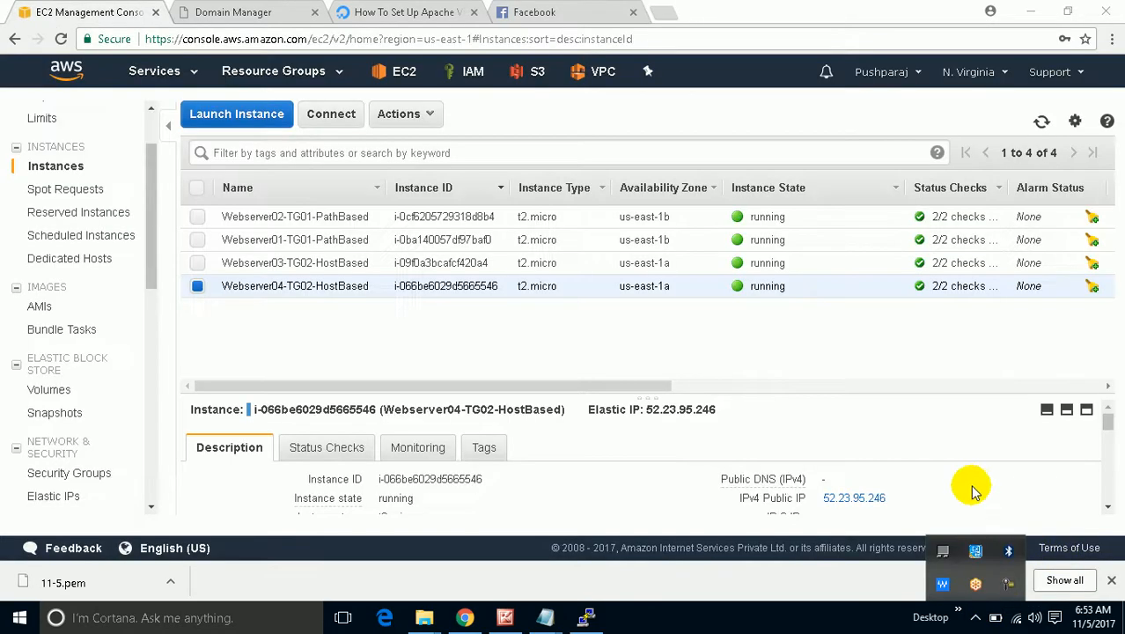
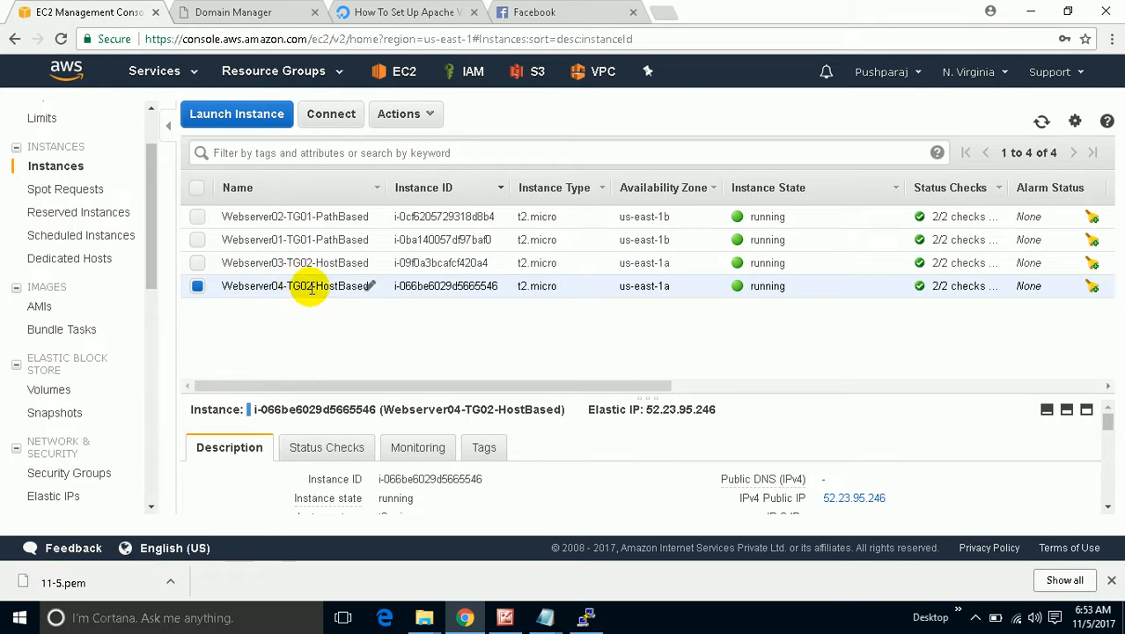
# SSH into 52.23.95.246 in PuTTY with the UBUNTU private key, log in as ubuntu, and clear.
pyautogui.click(585, 617)
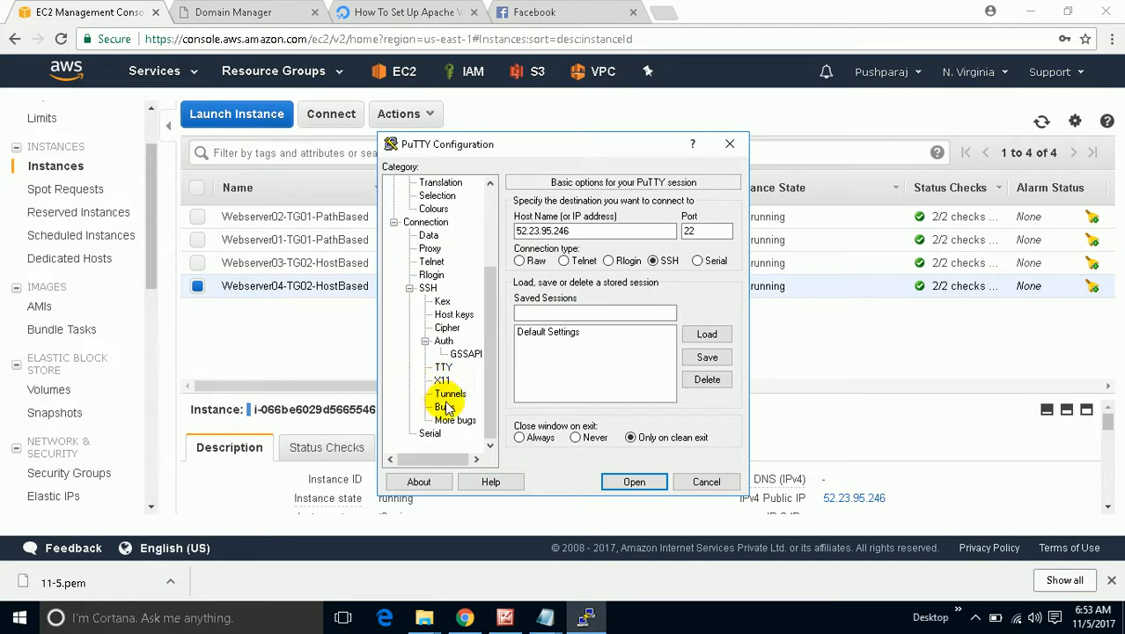
pyautogui.click(443, 340)
pyautogui.click(710, 370)
pyautogui.click(765, 404)
pyautogui.click(797, 525)
pyautogui.click(635, 481)
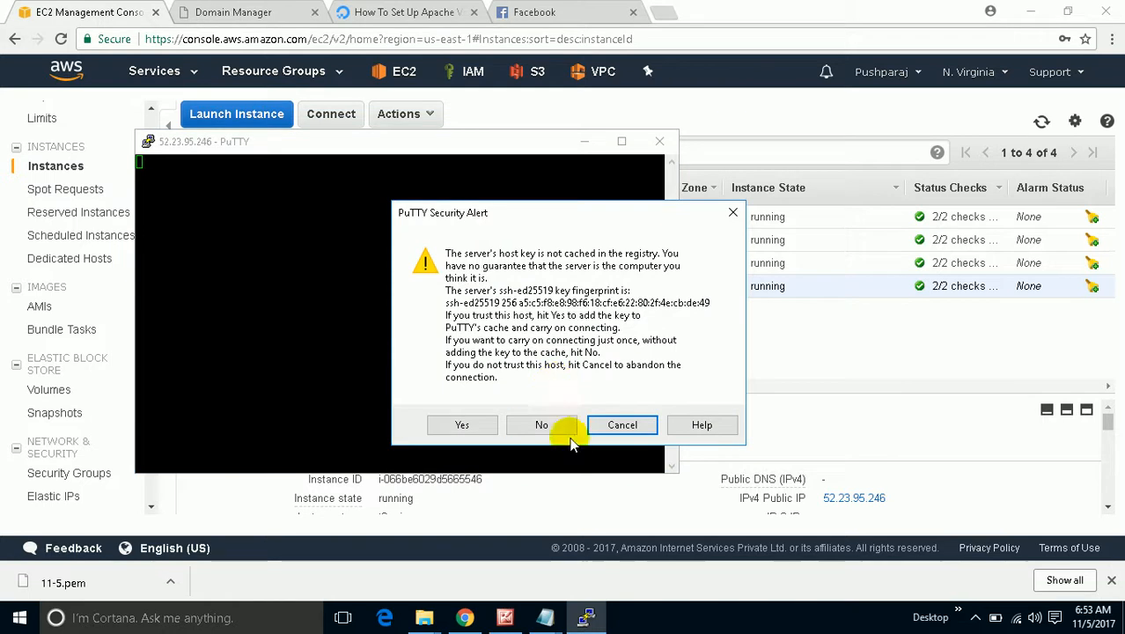
pyautogui.click(483, 425)
pyautogui.write('ubuntu')
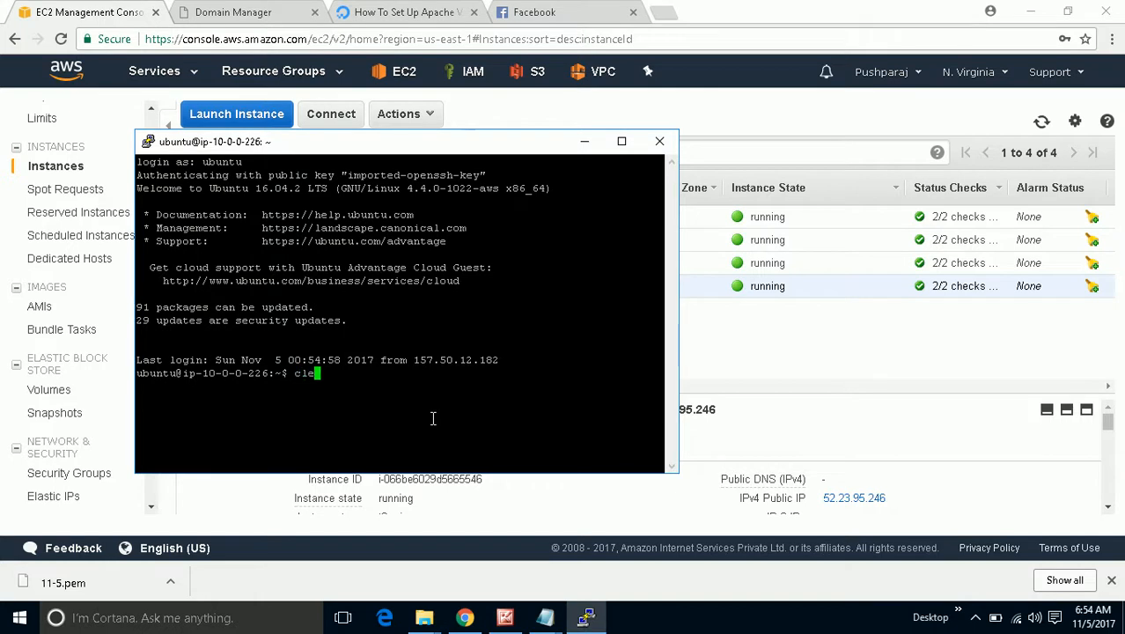
pyautogui.press('Return')
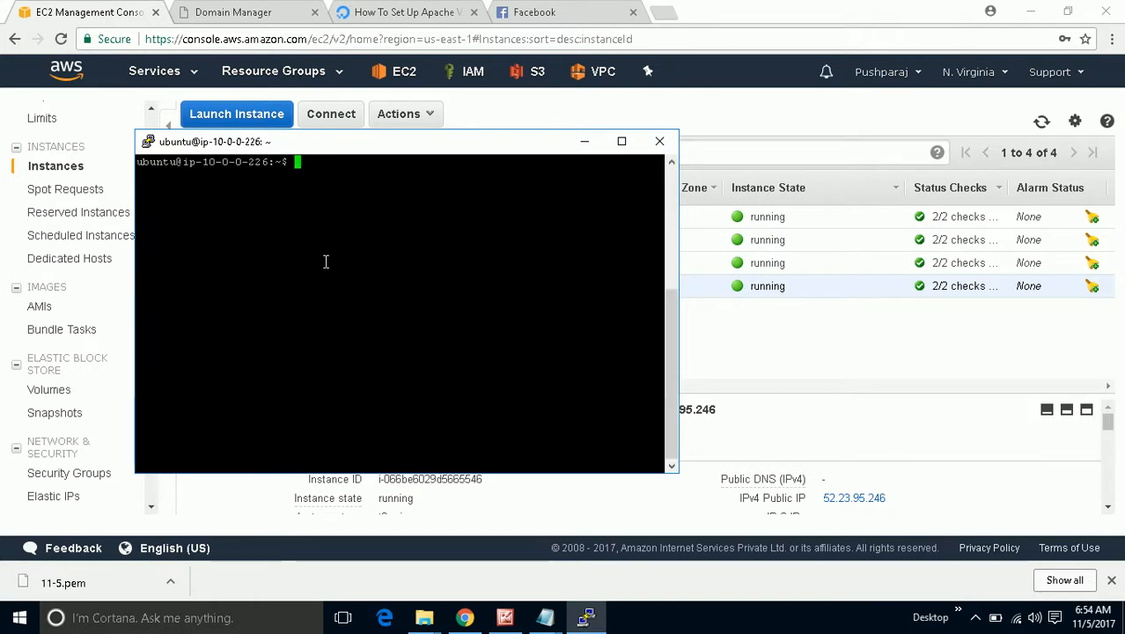
# Copy the /var/www/example.com/public_html/index.html path from the tutorial's Step Three nano command.
pyautogui.click(403, 11)
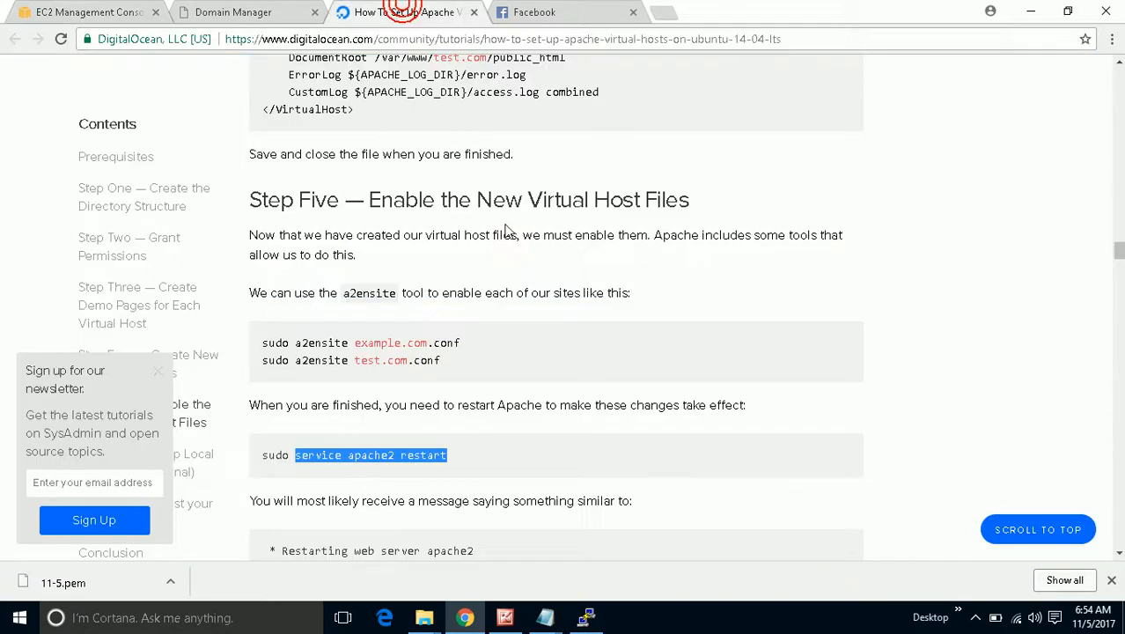
pyautogui.scroll(4, 531, 287)
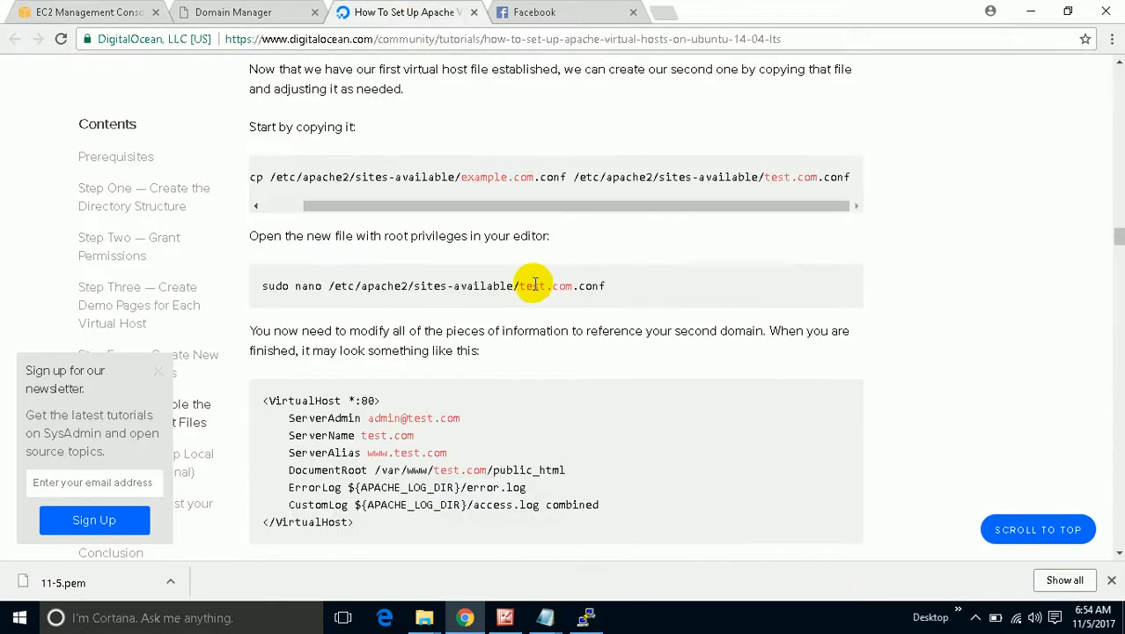
pyautogui.scroll(5, 537, 277)
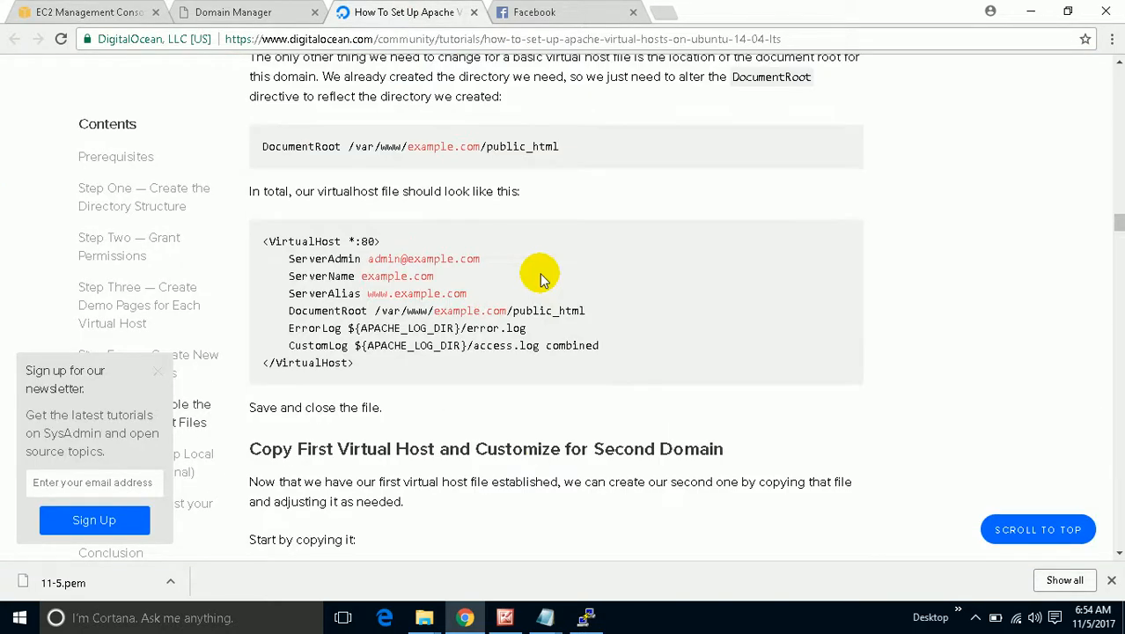
pyautogui.scroll(1, 541, 278)
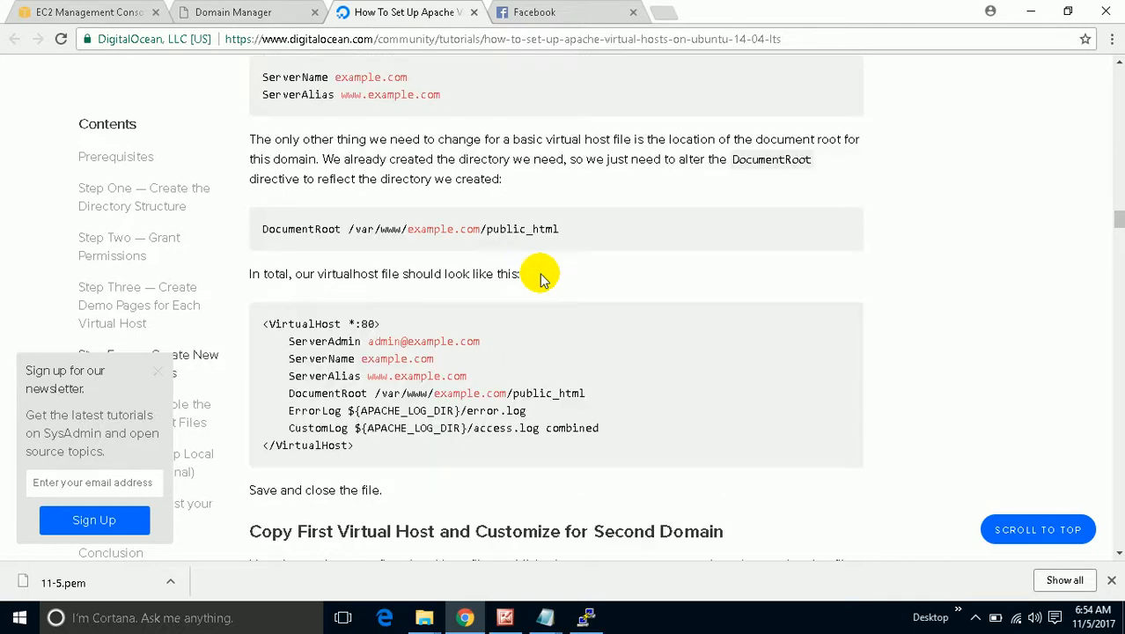
pyautogui.scroll(3, 541, 278)
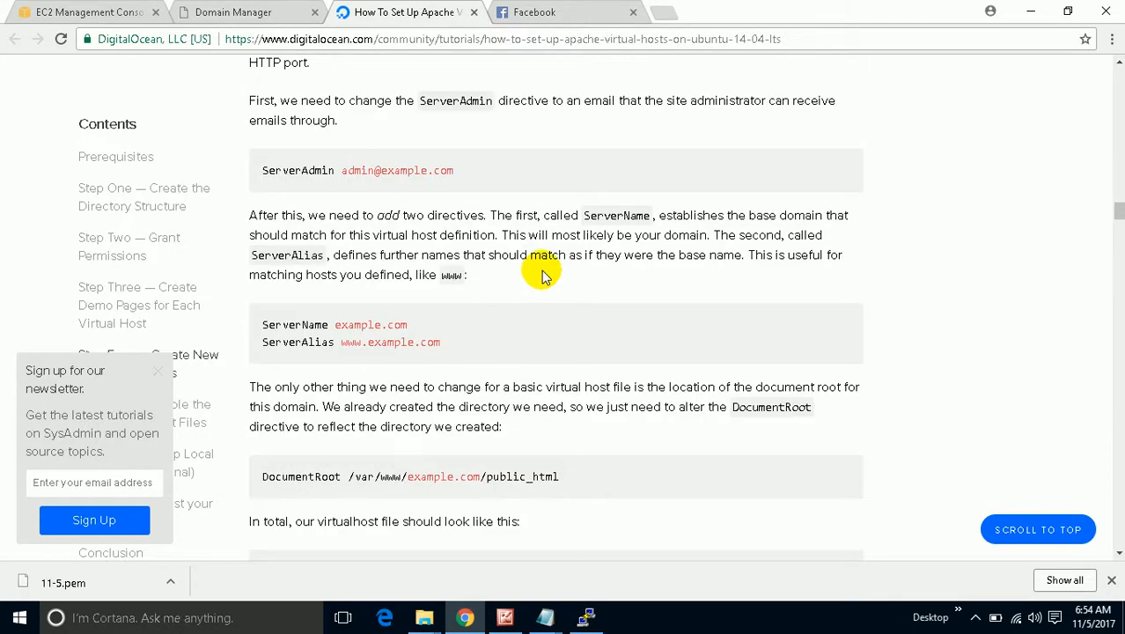
pyautogui.scroll(1, 543, 277)
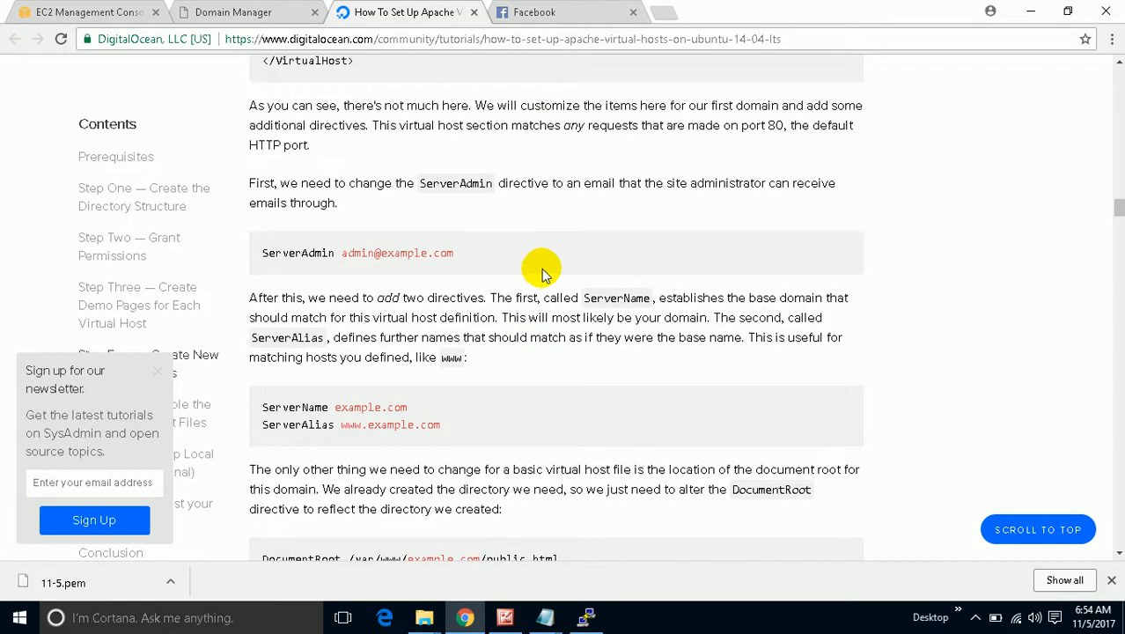
pyautogui.scroll(5, 543, 277)
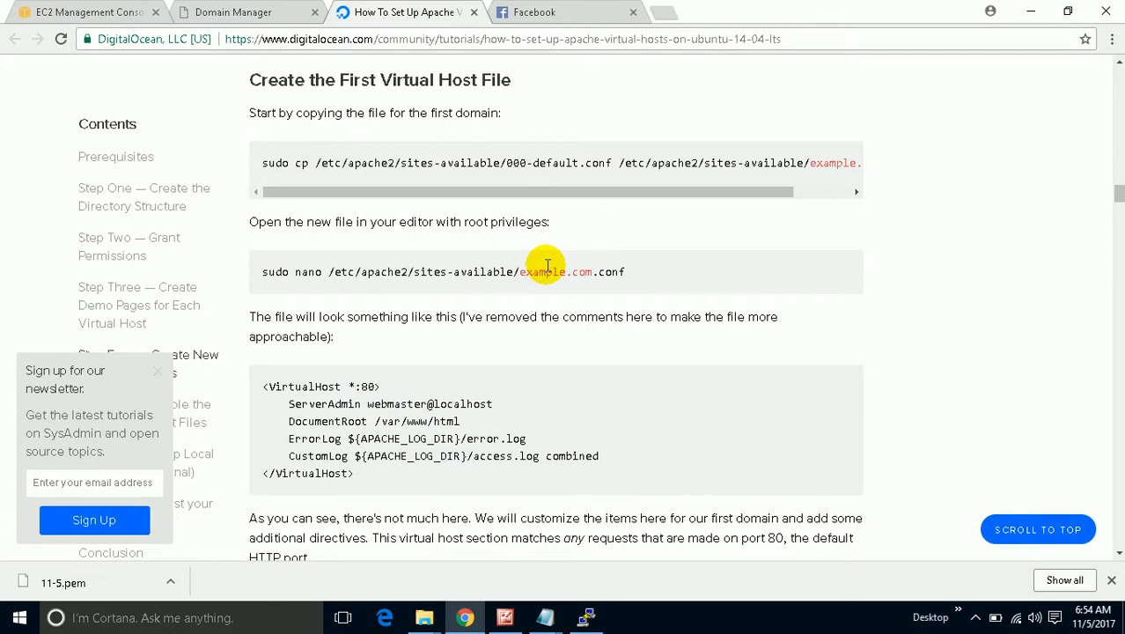
pyautogui.scroll(8, 547, 265)
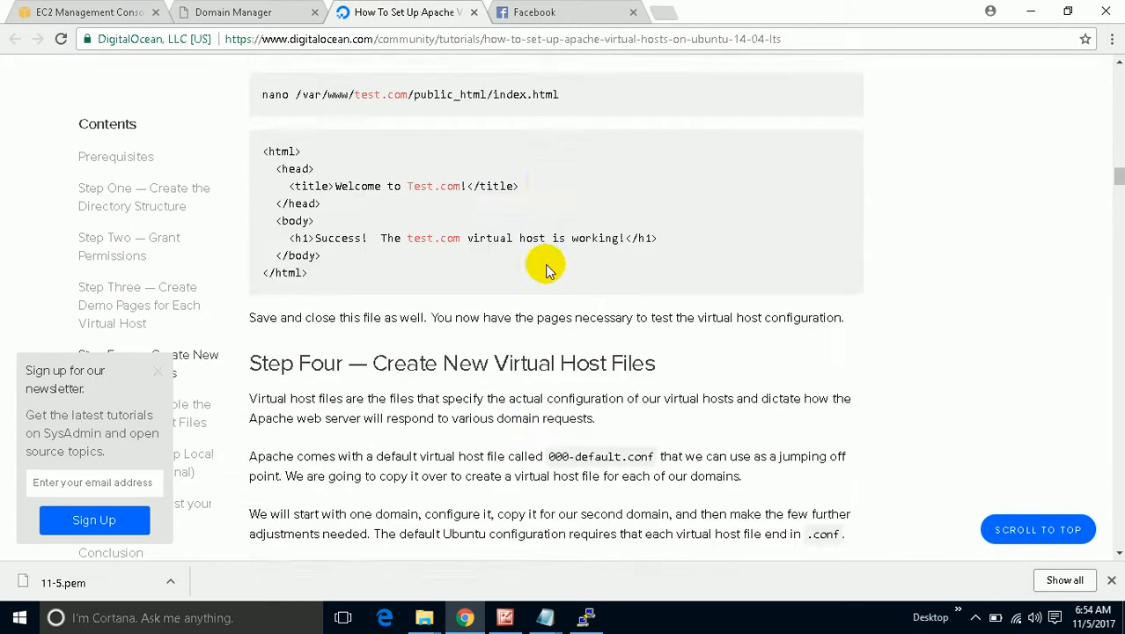
pyautogui.scroll(2, 545, 264)
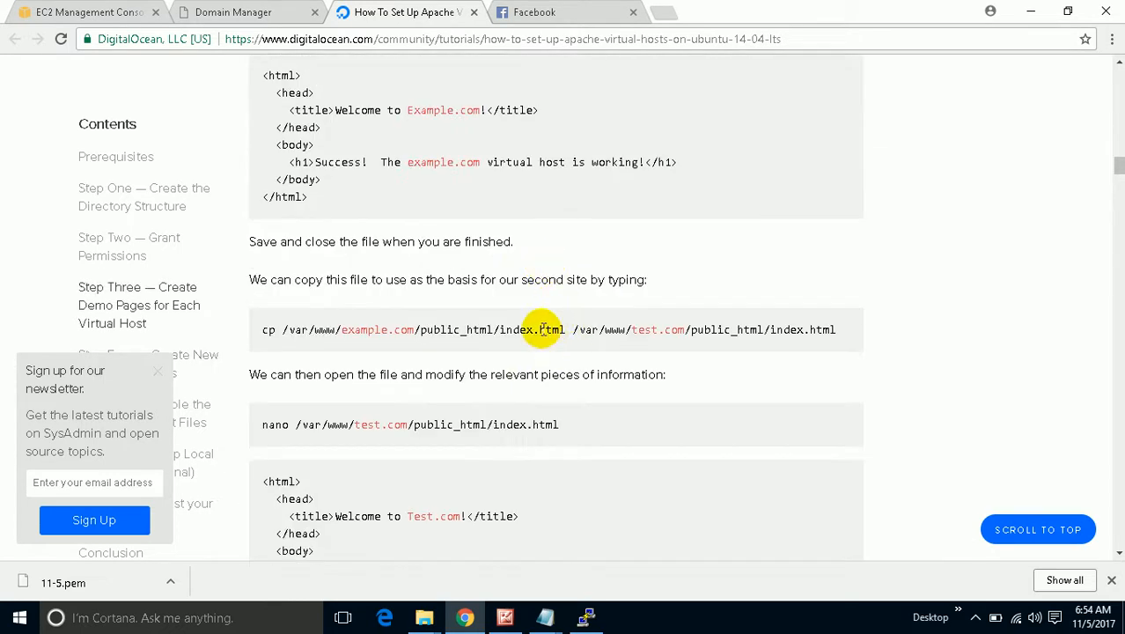
pyautogui.scroll(3, 543, 330)
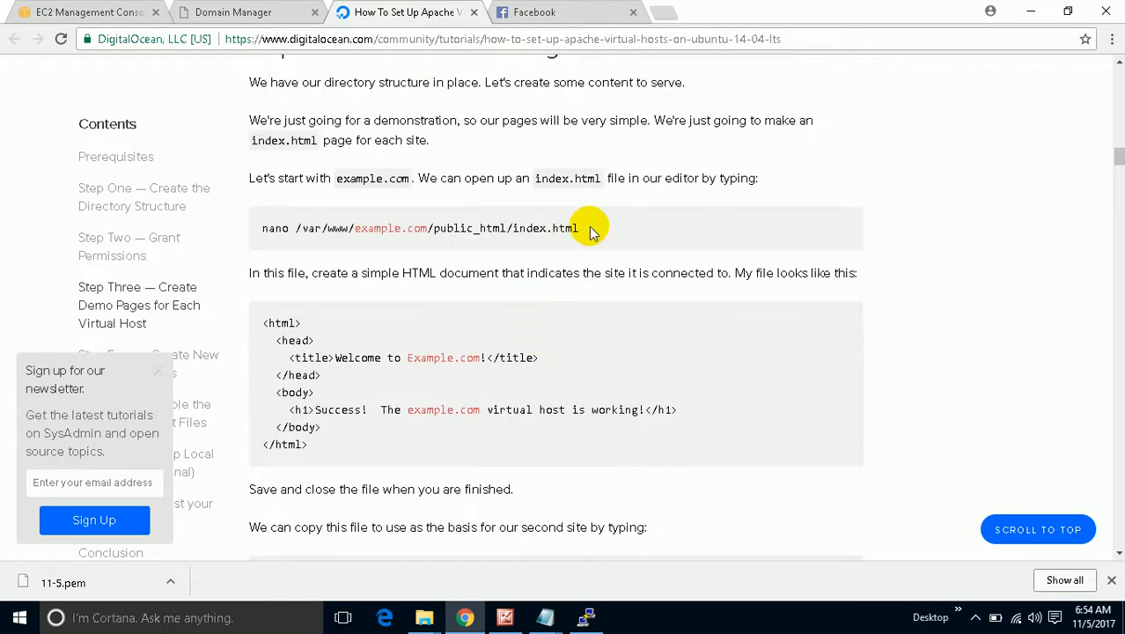
pyautogui.moveTo(589, 231); pyautogui.dragTo(295, 223)
pyautogui.rightClick(302, 226)
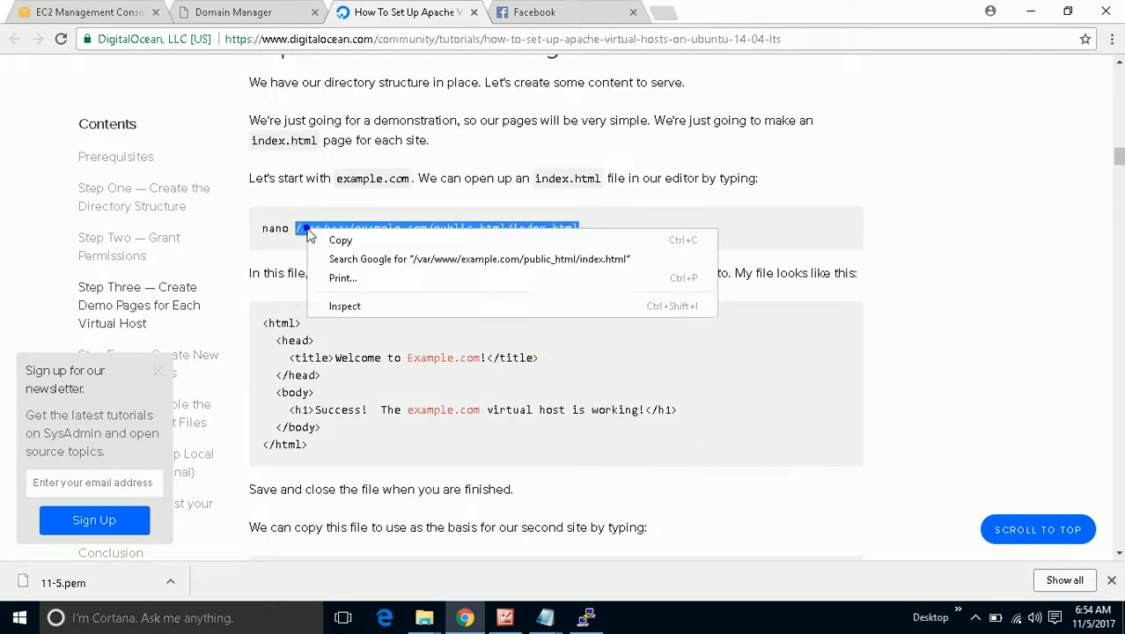
pyautogui.click(324, 241)
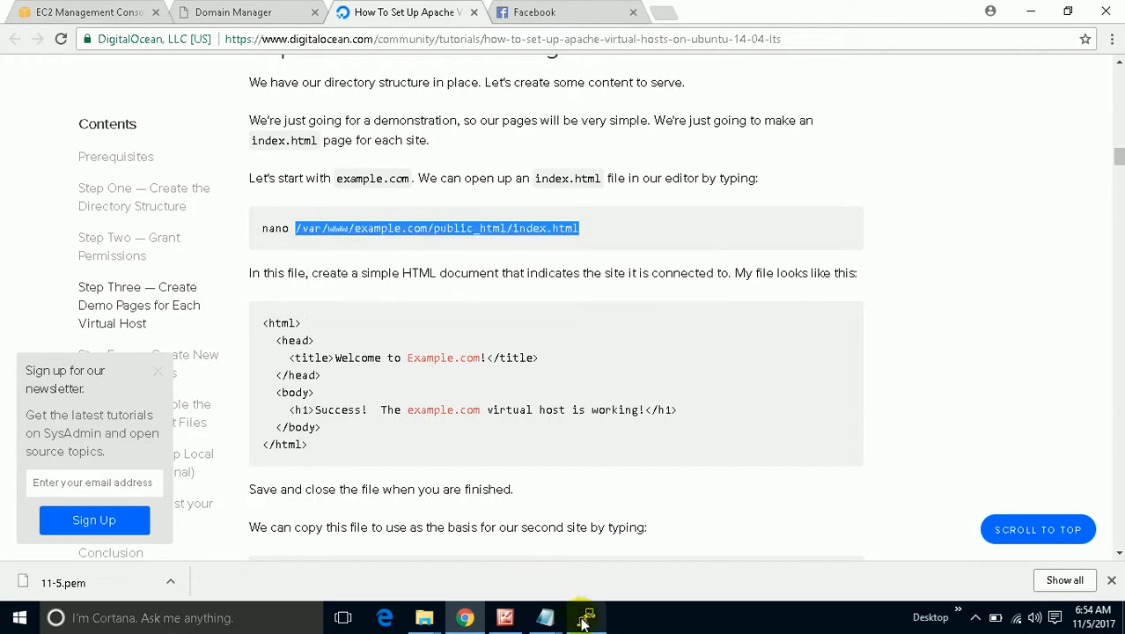
pyautogui.click(587, 617)
# Open /var/www/example.com/public_html/index.html in vi using the pasted path.
pyautogui.write('vi')
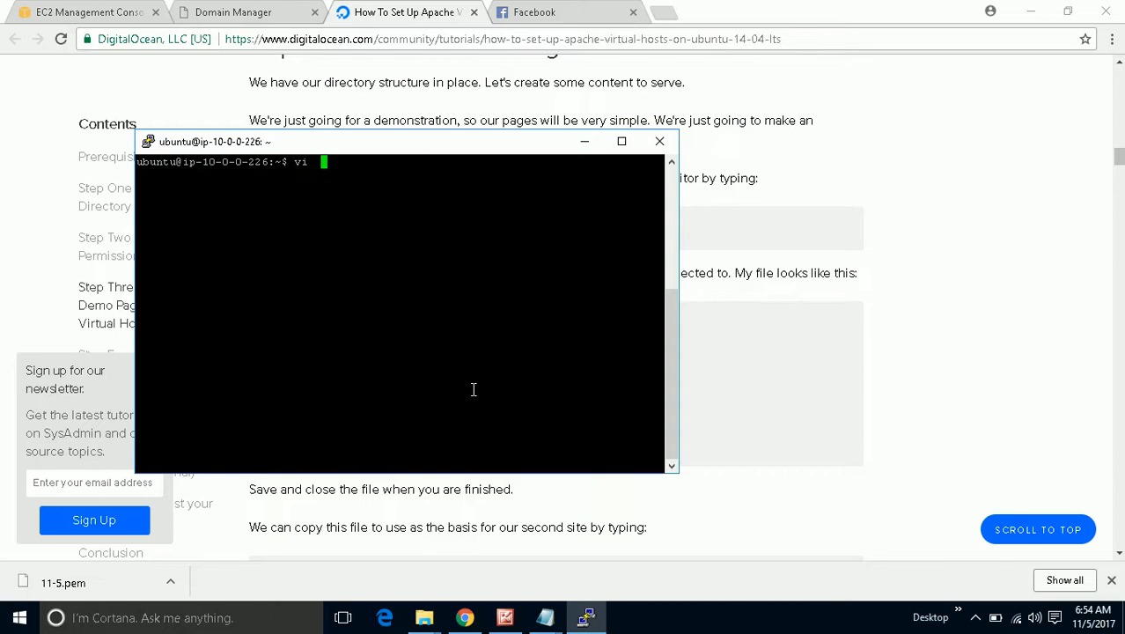
pyautogui.press('BackSpace')
pyautogui.rightClick(473, 391)
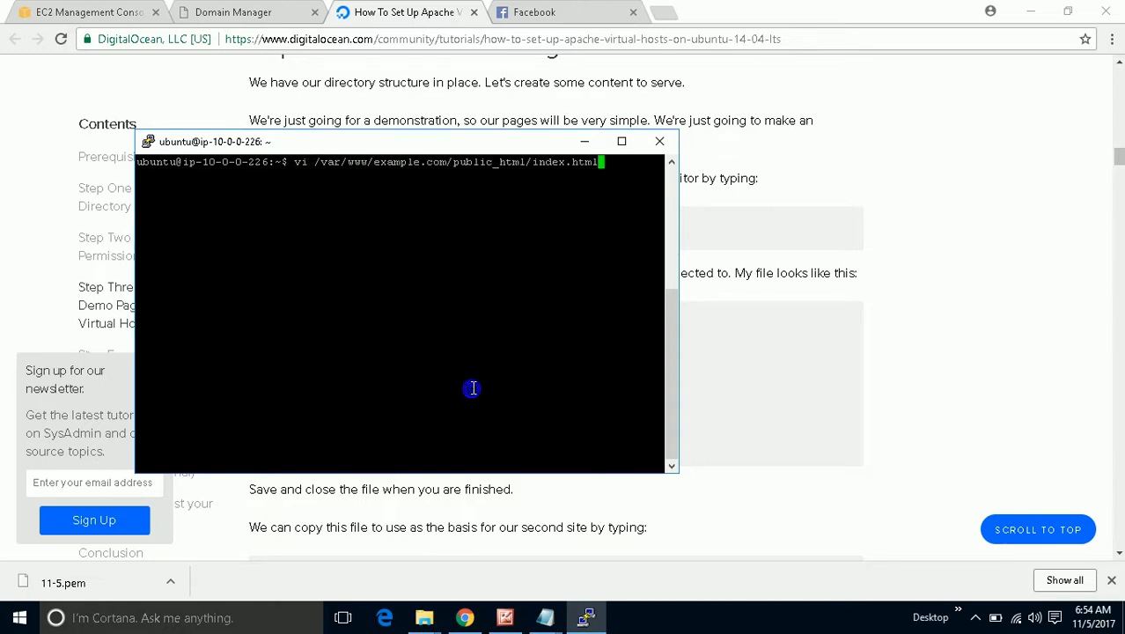
pyautogui.press('Return')
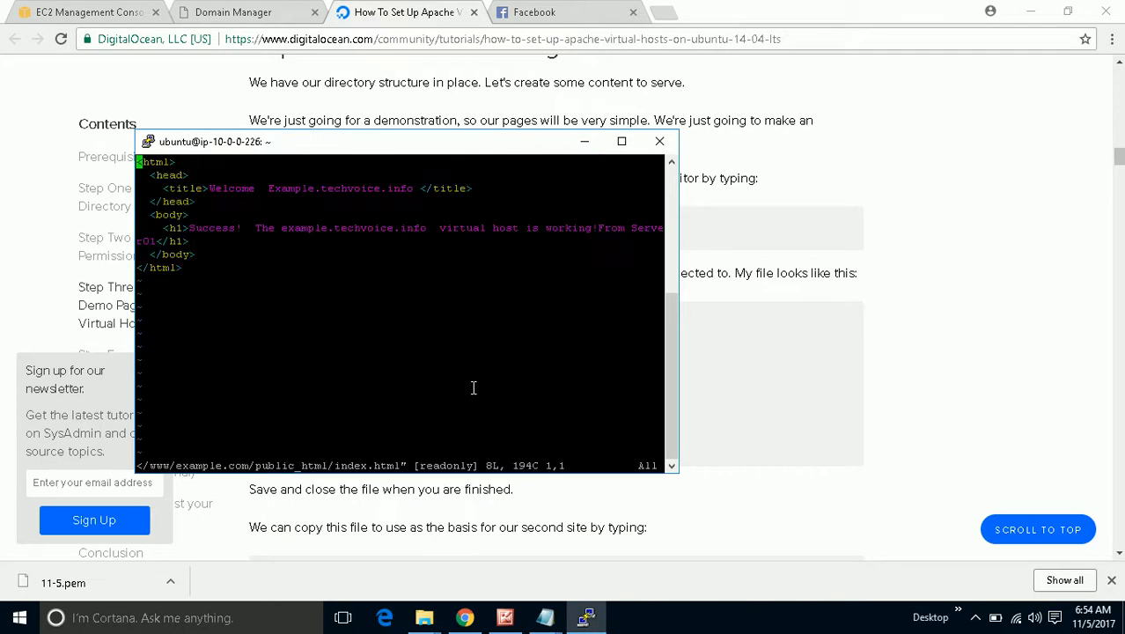
# Change the heading's server number from 01 to 02 in insert mode.
pyautogui.press('Down')
pyautogui.press('Down')
pyautogui.press('Down')
pyautogui.press('Down')
pyautogui.press('Down')
pyautogui.press('Down')
pyautogui.press('Up')
pyautogui.press('Right')
pyautogui.press('Right')
pyautogui.press('Down')
pyautogui.press('Up')
pyautogui.press('Right')
pyautogui.press('i')
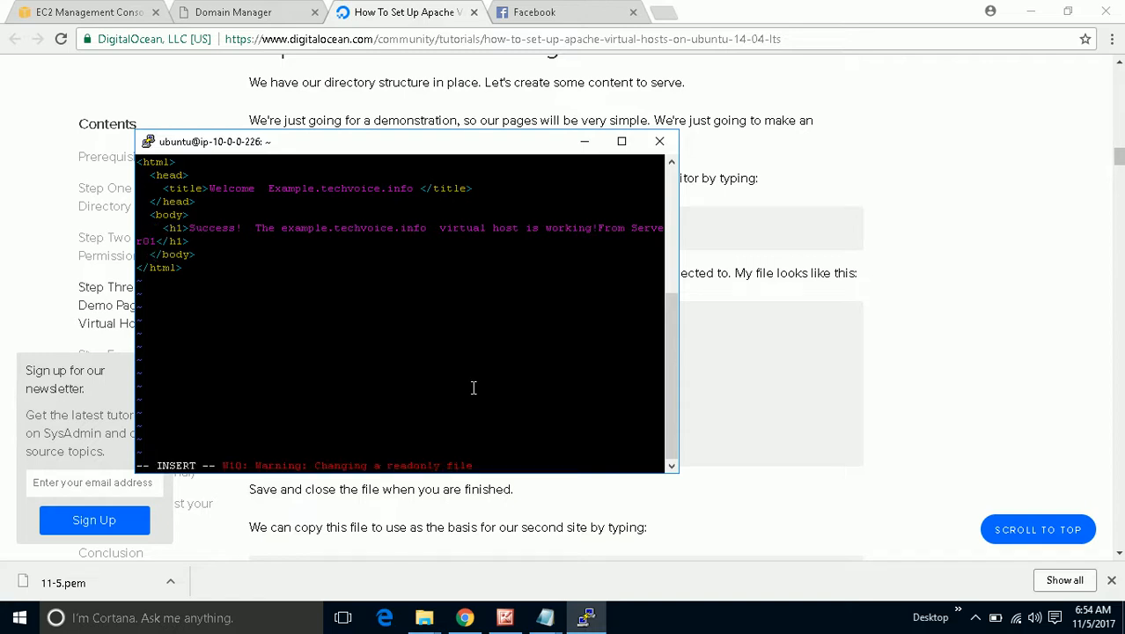
pyautogui.press('Down')
pyautogui.press('Up')
pyautogui.press('Right')
pyautogui.press('Right')
pyautogui.press('Right')
pyautogui.press('Right')
pyautogui.press('Right')
pyautogui.press('Right')
pyautogui.press('Right')
pyautogui.press('Right')
pyautogui.press('Right')
pyautogui.press('Right')
pyautogui.press('Right')
pyautogui.press('Right')
pyautogui.press('Right')
pyautogui.press('Right')
pyautogui.press('Right')
pyautogui.press('Right')
pyautogui.press('Right')
pyautogui.press('Right')
pyautogui.press('Right')
pyautogui.press('Right')
pyautogui.press('Right')
pyautogui.press('Right')
pyautogui.press('Right')
pyautogui.press('Right')
pyautogui.press('Right')
pyautogui.press('Right')
pyautogui.press('Right')
pyautogui.press('Right')
pyautogui.press('Right')
pyautogui.press('Right')
pyautogui.press('Right')
pyautogui.press('Right')
pyautogui.press('Right')
pyautogui.press('Right')
pyautogui.press('Right')
pyautogui.press('Right')
pyautogui.press('Right')
pyautogui.press('Right')
pyautogui.press('Right')
pyautogui.press('Right')
pyautogui.press('Right')
pyautogui.press('Right')
pyautogui.press('Left')
pyautogui.press('Left')
pyautogui.press('Left')
pyautogui.press('BackSpace')
pyautogui.write('2')
pyautogui.press('Escape')
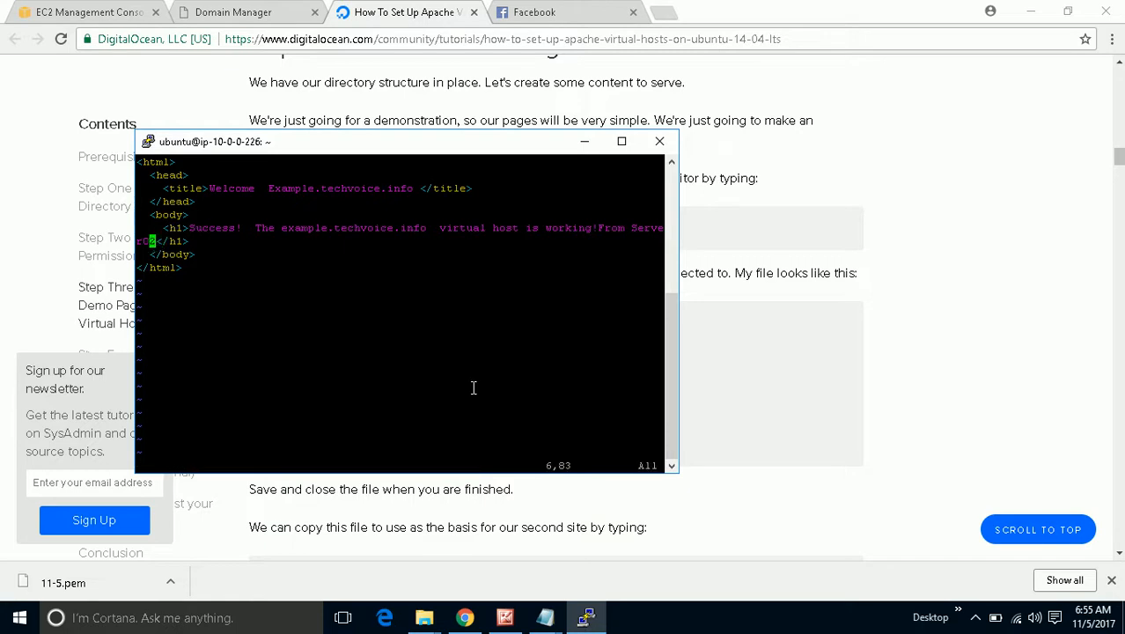
# Try saving with :wq! (fails with E212), quit with :q!, then type sudo su.
pyautogui.write(':wq!')
pyautogui.press('Return')
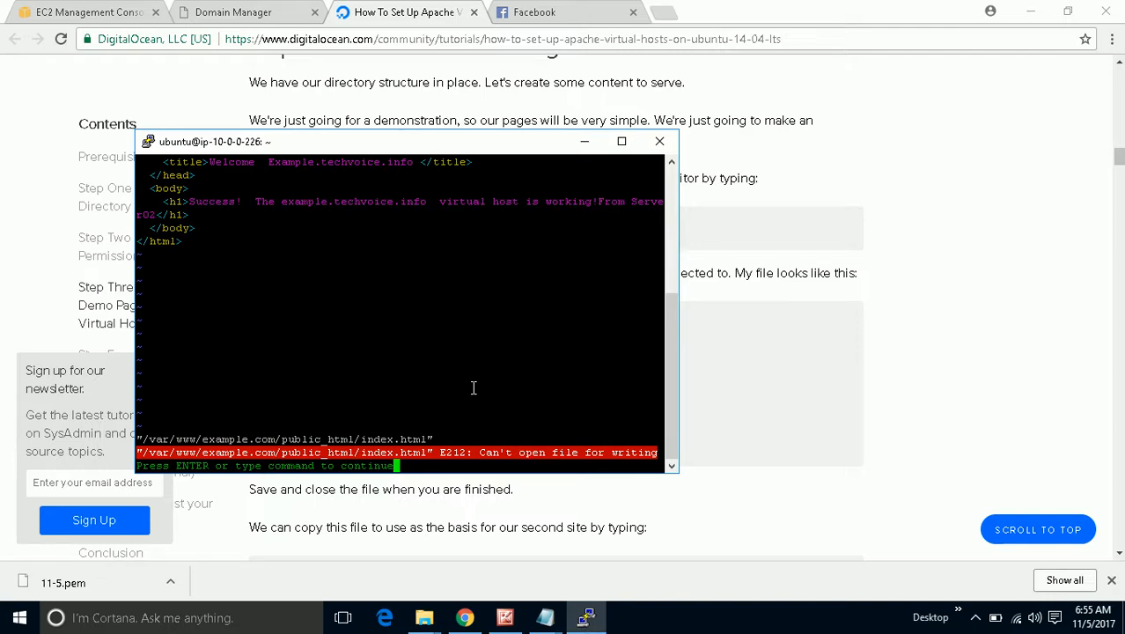
pyautogui.press('Return')
pyautogui.hotkey('shift', ':')
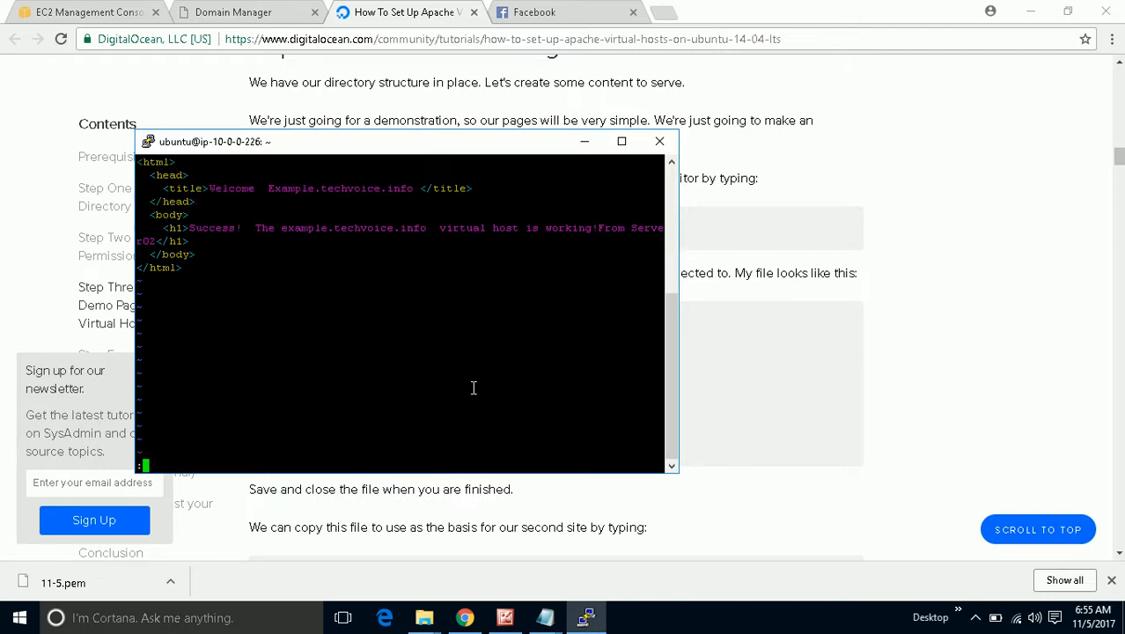
pyautogui.write('q!')
pyautogui.press('Return')
pyautogui.write('s')
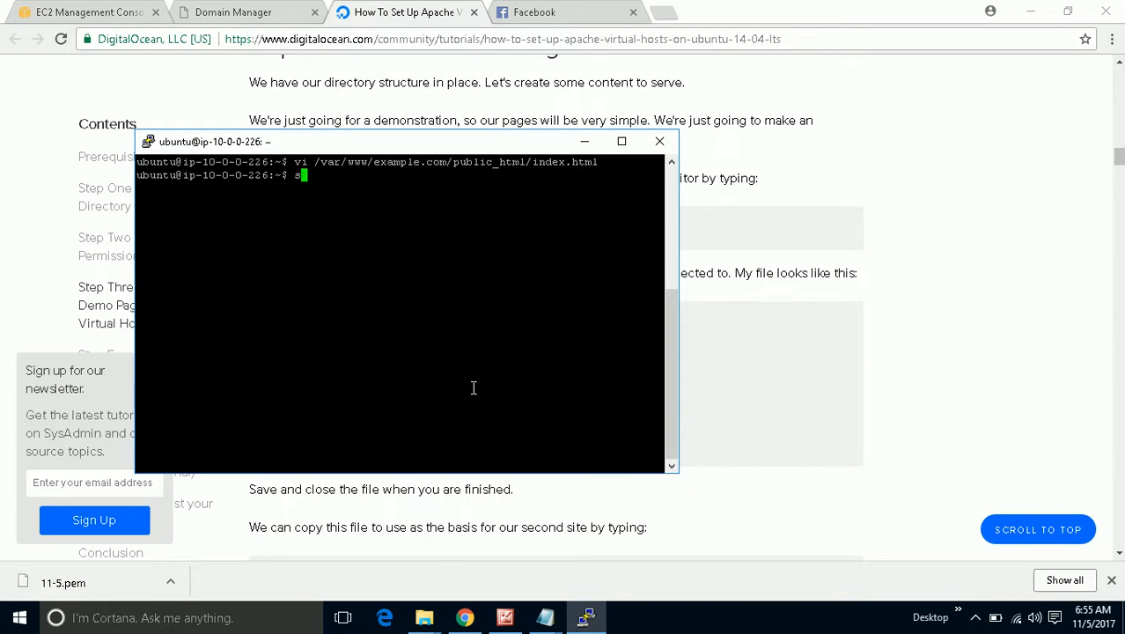
pyautogui.write('udo su')
# Become root with sudo su, browse command history, and start a new vi command.
pyautogui.press('Return')
pyautogui.press('Up')
pyautogui.press('Up')
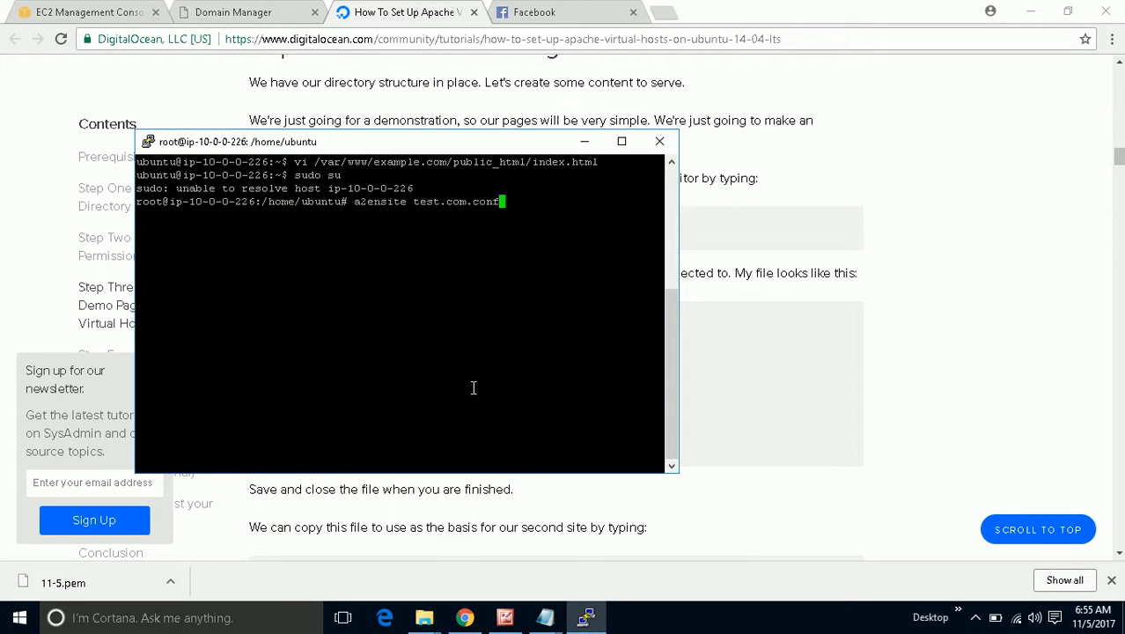
pyautogui.press('Up')
pyautogui.press('Up')
pyautogui.press('Up')
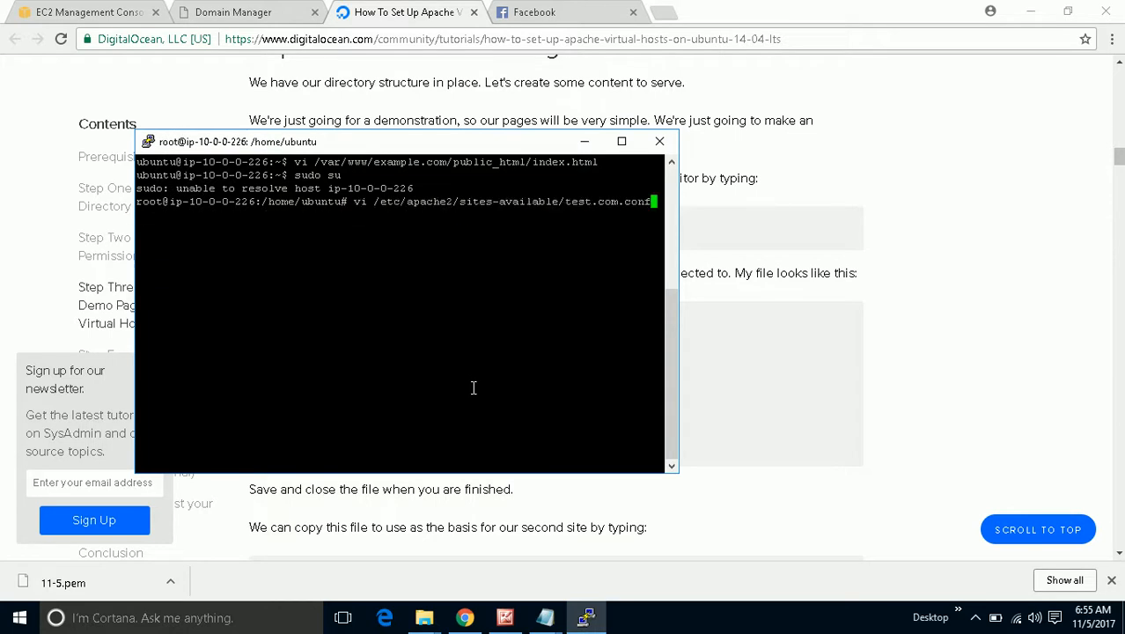
pyautogui.press('Down')
pyautogui.press('Down')
pyautogui.press('Down')
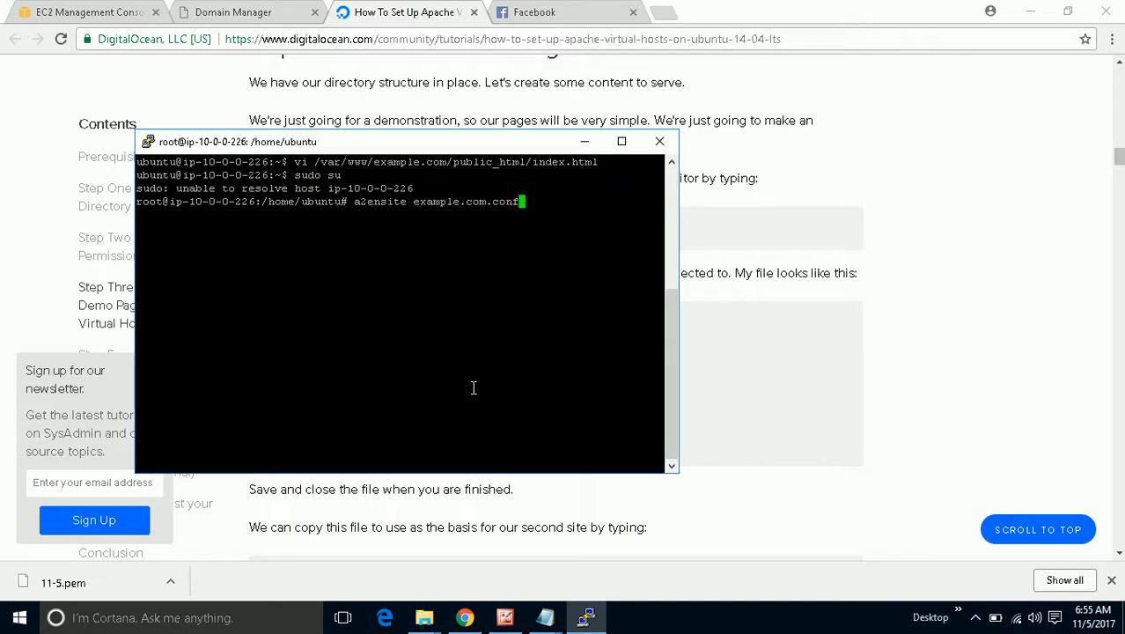
pyautogui.press('Down')
pyautogui.press('Down')
pyautogui.press('Up')
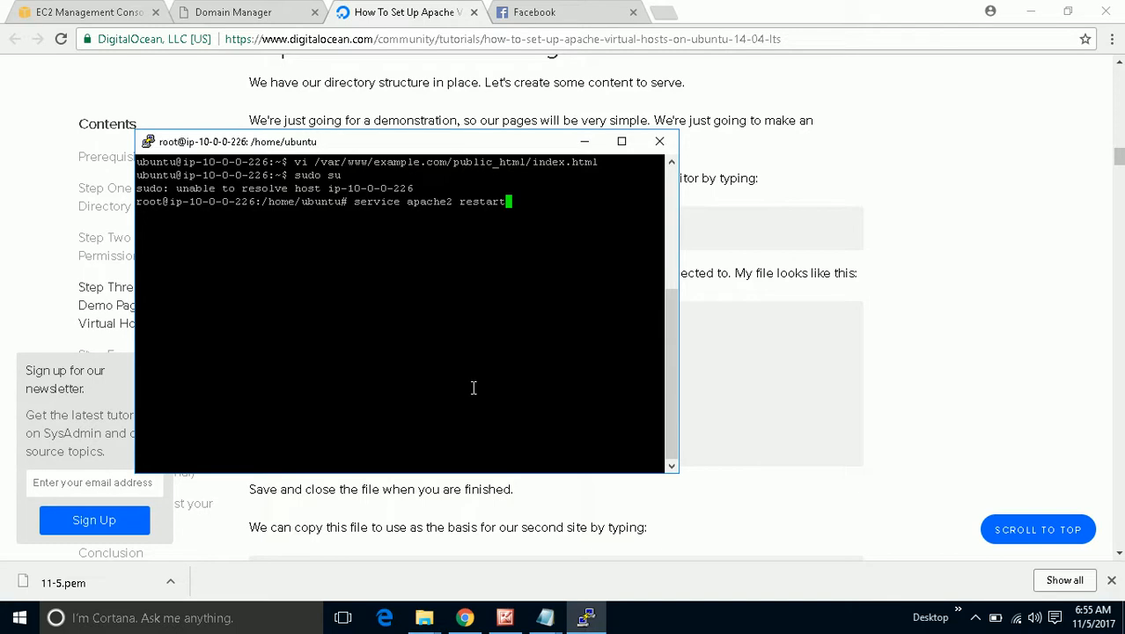
pyautogui.press('BackSpace')
pyautogui.press('BackSpace')
pyautogui.press('BackSpace')
pyautogui.press('BackSpace')
pyautogui.press('BackSpace')
pyautogui.press('BackSpace')
pyautogui.press('BackSpace')
pyautogui.press('BackSpace')
pyautogui.press('BackSpace')
pyautogui.press('BackSpace')
pyautogui.press('BackSpace')
pyautogui.press('BackSpace')
pyautogui.press('BackSpace')
pyautogui.press('BackSpace')
pyautogui.press('BackSpace')
pyautogui.press('BackSpace')
pyautogui.press('BackSpace')
pyautogui.press('BackSpace')
pyautogui.press('BackSpace')
pyautogui.press('BackSpace')
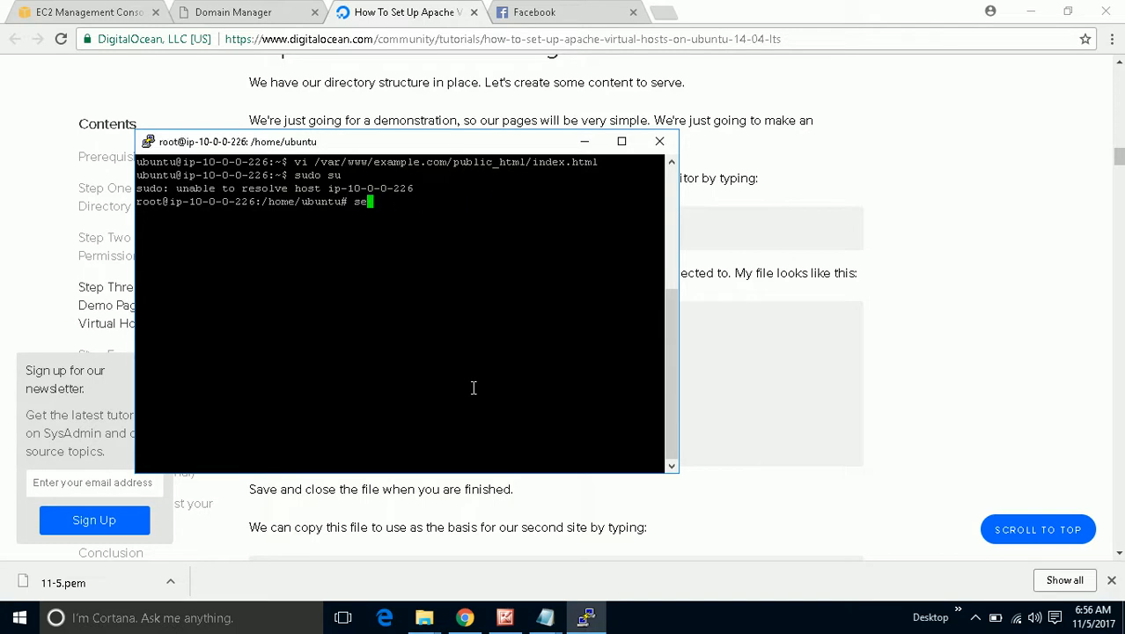
pyautogui.write('vi')
# As root, edit example.com's index.html heading from Server01 to Server02 and save with :wq!
pyautogui.rightClick(474, 363)
pyautogui.press('Return')
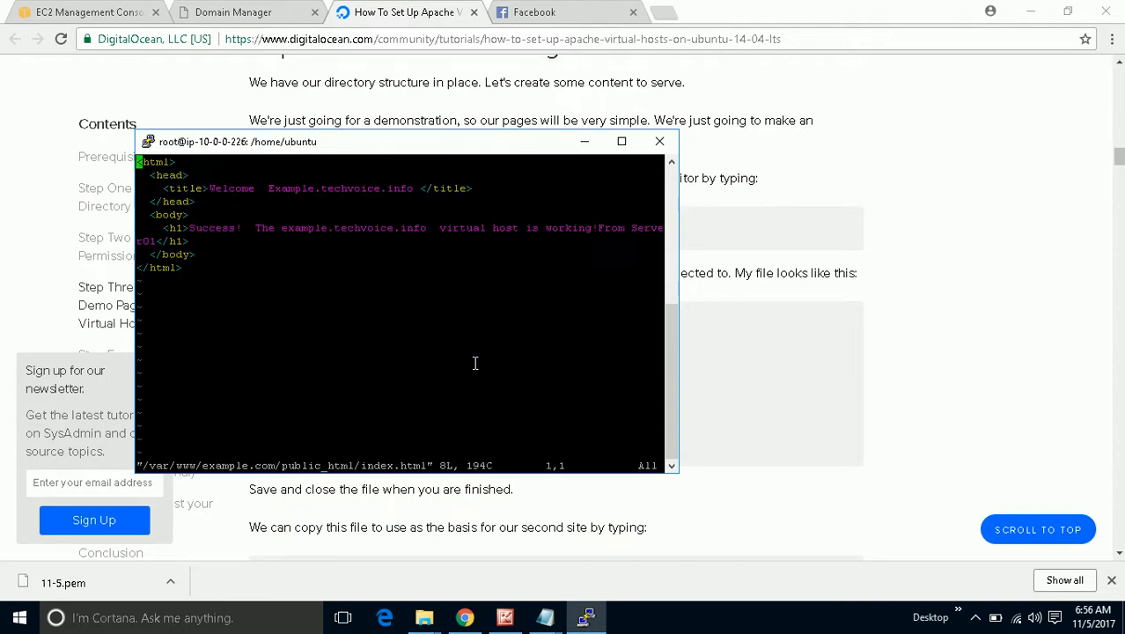
pyautogui.press('i')
pyautogui.press('Down')
pyautogui.press('Down')
pyautogui.press('Down')
pyautogui.press('Down')
pyautogui.press('Down')
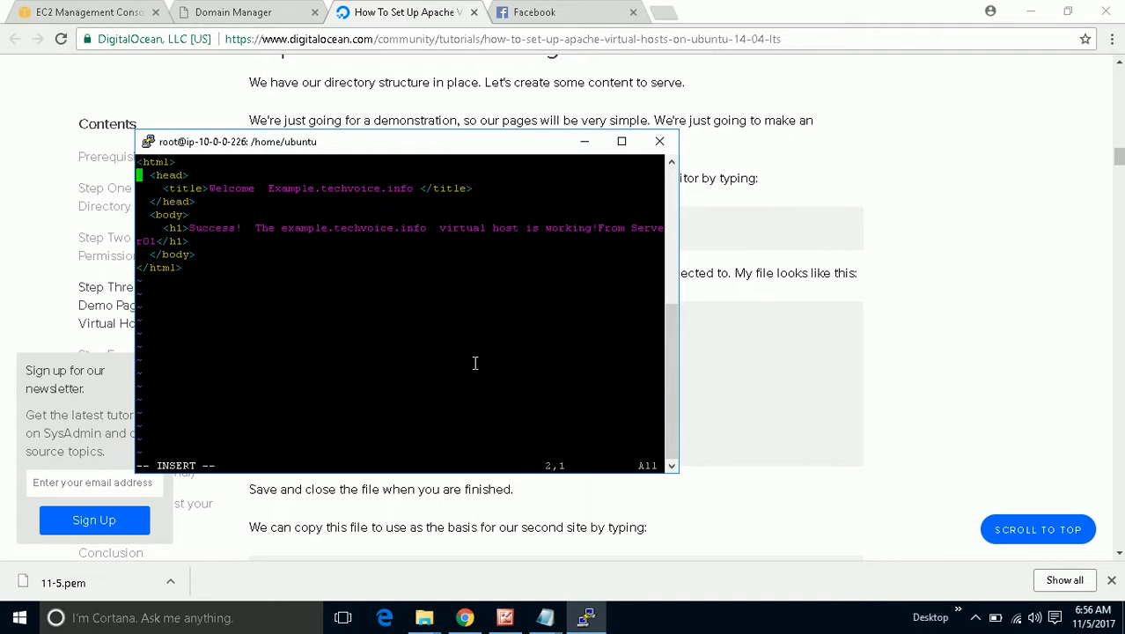
pyautogui.press('Up')
pyautogui.press('Down')
pyautogui.press('Right')
pyautogui.press('Right')
pyautogui.press('Right')
pyautogui.press('Right')
pyautogui.press('Right')
pyautogui.press('Right')
pyautogui.press('Right')
pyautogui.press('Right')
pyautogui.press('Right')
pyautogui.press('Right')
pyautogui.press('Right')
pyautogui.press('Right')
pyautogui.press('Right')
pyautogui.press('Right')
pyautogui.press('Right')
pyautogui.press('Right')
pyautogui.press('Right')
pyautogui.press('Right')
pyautogui.press('Right')
pyautogui.press('Right')
pyautogui.press('Right')
pyautogui.press('Right')
pyautogui.press('Right')
pyautogui.press('Right')
pyautogui.press('Right')
pyautogui.press('Right')
pyautogui.press('Right')
pyautogui.press('Right')
pyautogui.press('Right')
pyautogui.press('Right')
pyautogui.press('Right')
pyautogui.press('Right')
pyautogui.press('Right')
pyautogui.press('Right')
pyautogui.press('Right')
pyautogui.press('Right')
pyautogui.press('Right')
pyautogui.press('Right')
pyautogui.press('Right')
pyautogui.press('Right')
pyautogui.press('Right')
pyautogui.press('Right')
pyautogui.press('Right')
pyautogui.press('Right')
pyautogui.press('Right')
pyautogui.press('BackSpace')
pyautogui.write('2')
pyautogui.press('Escape')
pyautogui.write(':w')
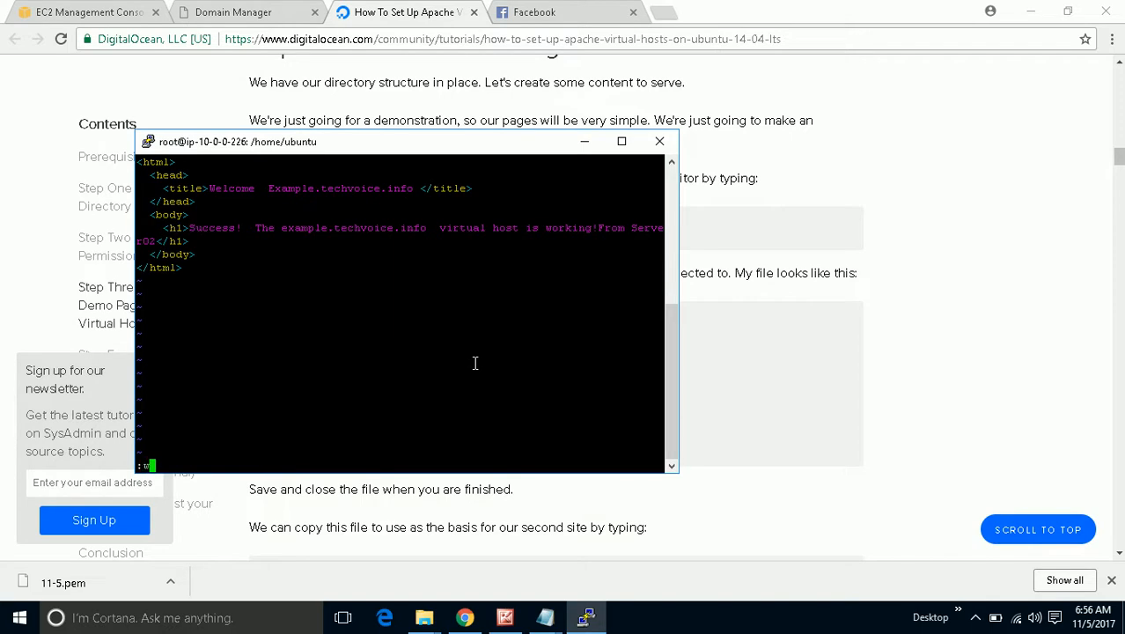
pyautogui.write('q!')
pyautogui.press('Return')
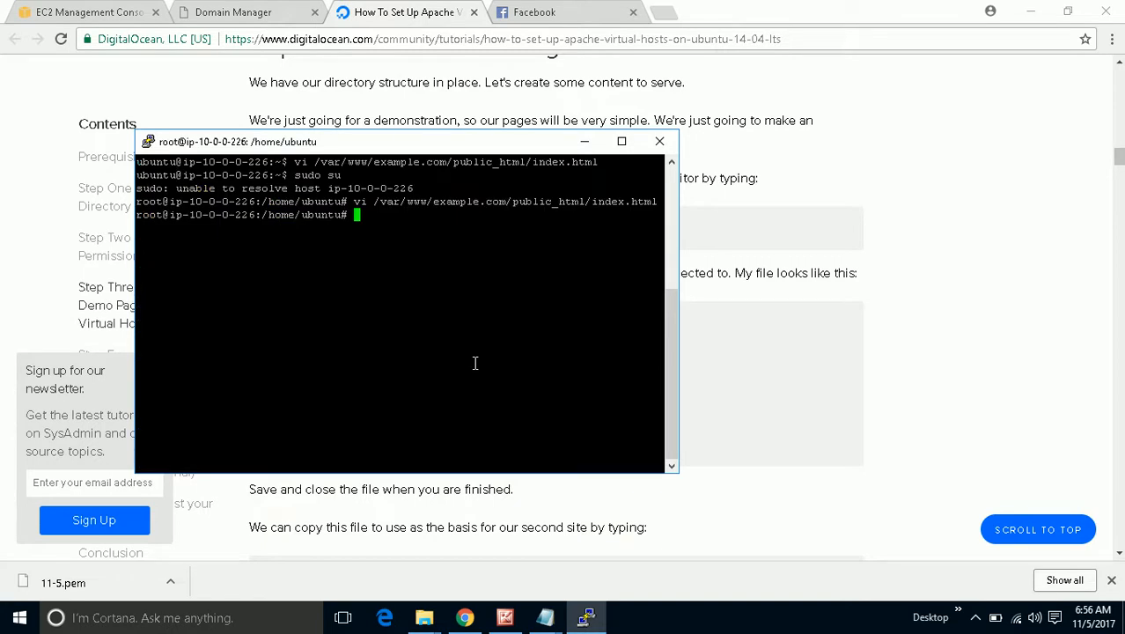
# Recall the vi command, swap example for test, and open test.com's index.html.
pyautogui.press('Up')
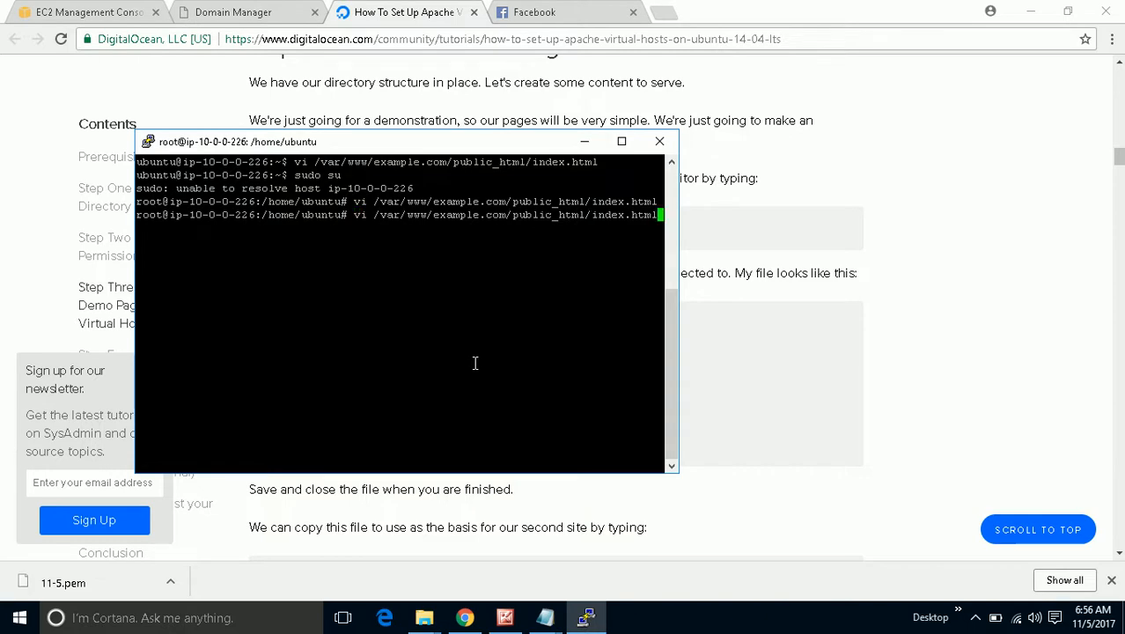
pyautogui.press('Left')
pyautogui.press('Left')
pyautogui.press('Left')
pyautogui.press('Left')
pyautogui.press('Left')
pyautogui.press('Left')
pyautogui.press('Left')
pyautogui.press('Left')
pyautogui.press('Left')
pyautogui.press('Left')
pyautogui.press('Left')
pyautogui.press('Left')
pyautogui.press('Left')
pyautogui.press('Left')
pyautogui.press('Left')
pyautogui.press('Left')
pyautogui.press('Left')
pyautogui.press('Left')
pyautogui.press('Left')
pyautogui.press('Left')
pyautogui.press('Left')
pyautogui.press('Left')
pyautogui.press('Left')
pyautogui.press('Left')
pyautogui.press('Left')
pyautogui.press('Left')
pyautogui.press('Left')
pyautogui.press('Left')
pyautogui.press('Left')
pyautogui.press('Right')
pyautogui.press('Right')
pyautogui.press('Right')
pyautogui.press('Right')
pyautogui.press('Right')
pyautogui.press('Right')
pyautogui.press('Right')
pyautogui.press('Right')
pyautogui.press('BackSpace')
pyautogui.press('BackSpace')
pyautogui.press('BackSpace')
pyautogui.press('BackSpace')
pyautogui.press('BackSpace')
pyautogui.press('BackSpace')
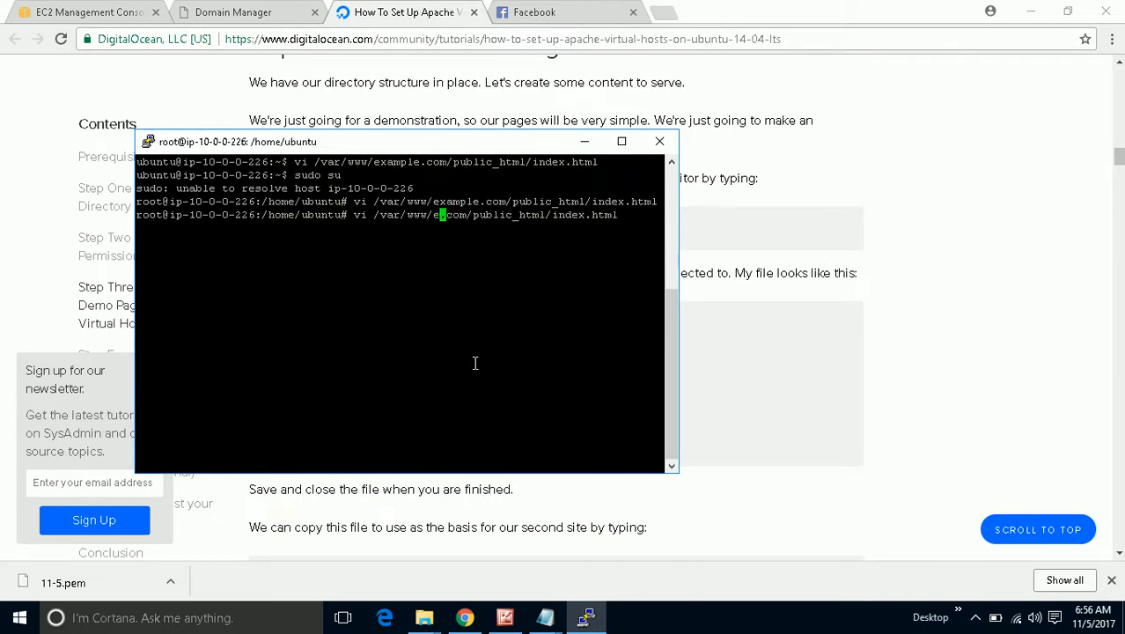
pyautogui.press('BackSpace')
pyautogui.write('test')
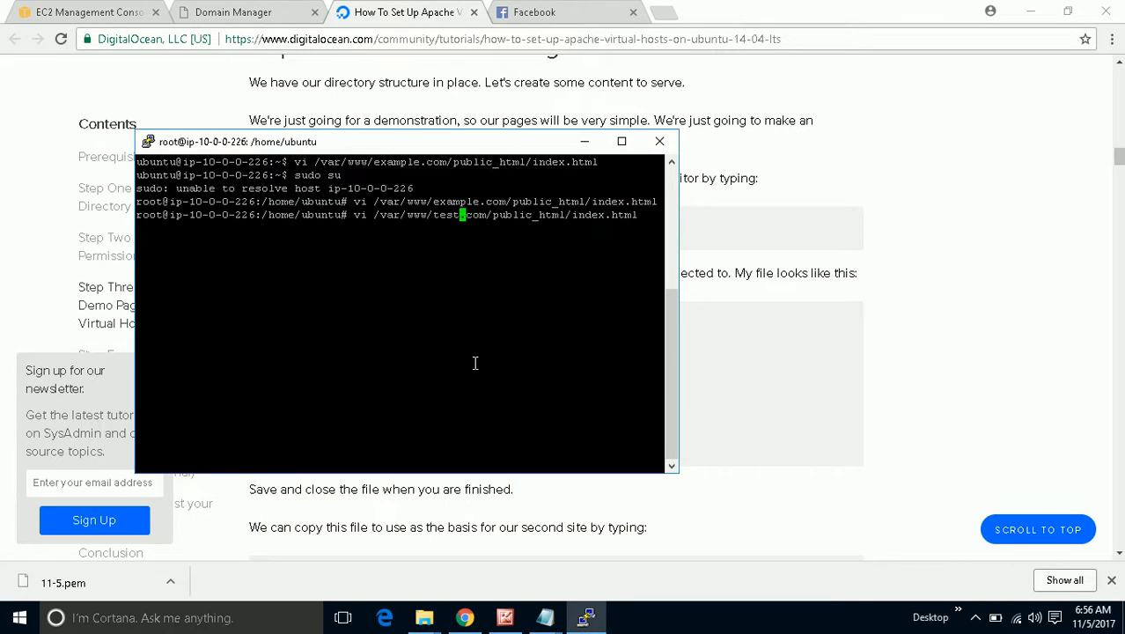
pyautogui.press('Return')
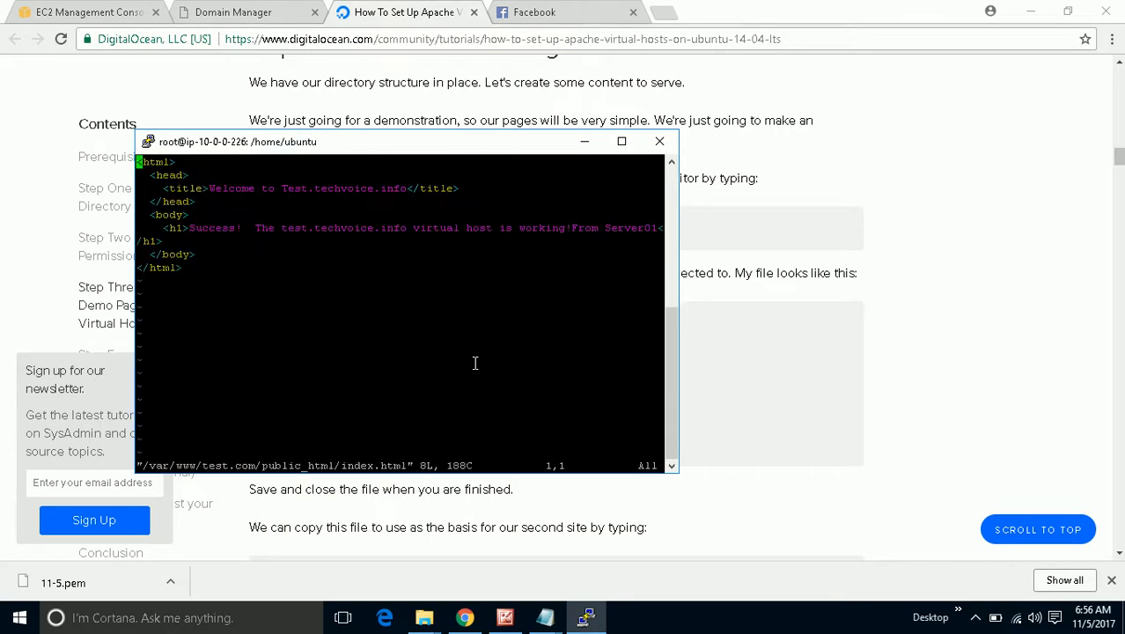
# Change Server01 to Server02 in the test.com page heading.
pyautogui.press('i')
pyautogui.press('Down')
pyautogui.press('Down')
pyautogui.press('Down')
pyautogui.press('Down')
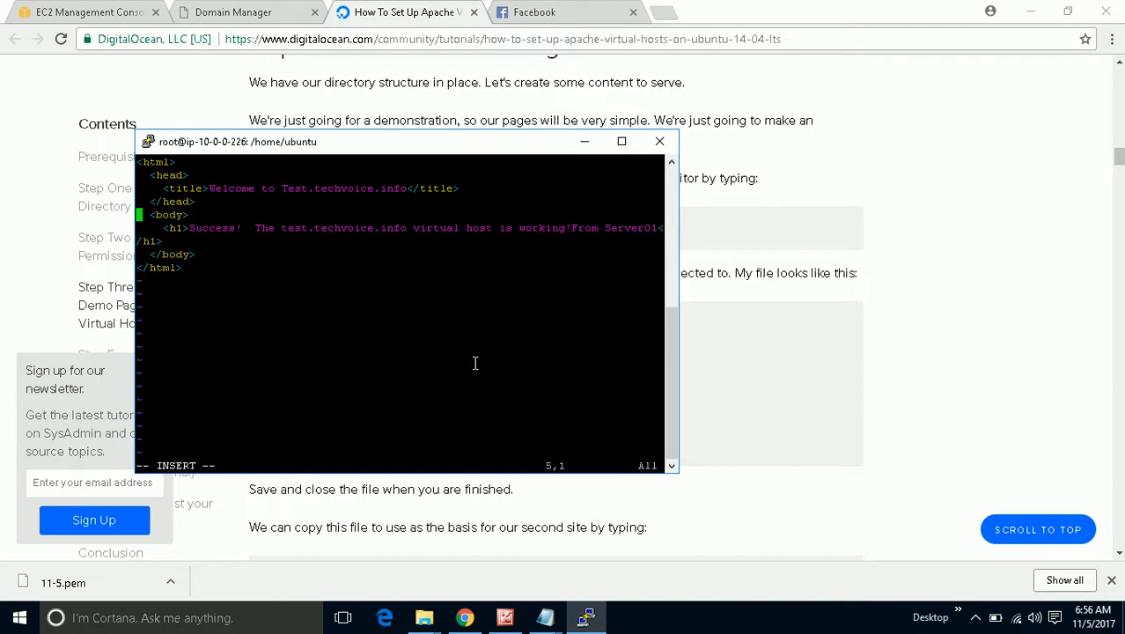
pyautogui.press('Down')
pyautogui.press('Right')
pyautogui.press('Right')
pyautogui.press('Right')
pyautogui.press('Right')
pyautogui.press('Right')
pyautogui.press('Right')
pyautogui.press('Right')
pyautogui.press('Right')
pyautogui.press('Right')
pyautogui.press('Right')
pyautogui.press('Right')
pyautogui.press('Right')
pyautogui.press('Right')
pyautogui.press('Right')
pyautogui.press('Right')
pyautogui.press('Right')
pyautogui.press('Right')
pyautogui.press('Right')
pyautogui.press('Right')
pyautogui.press('Right')
pyautogui.press('Right')
pyautogui.press('Right')
pyautogui.press('Right')
pyautogui.press('Right')
pyautogui.press('Right')
pyautogui.press('Right')
pyautogui.press('Right')
pyautogui.press('Right')
pyautogui.press('Right')
pyautogui.press('Right')
pyautogui.press('Right')
pyautogui.press('Right')
pyautogui.press('Right')
pyautogui.press('Right')
pyautogui.press('Right')
pyautogui.press('Right')
pyautogui.press('Right')
pyautogui.press('Right')
pyautogui.press('Right')
pyautogui.press('Right')
pyautogui.press('Right')
pyautogui.press('Right')
pyautogui.press('Right')
pyautogui.press('Right')
pyautogui.press('BackSpace')
pyautogui.write('2')
pyautogui.write(':')
pyautogui.press('Escape')
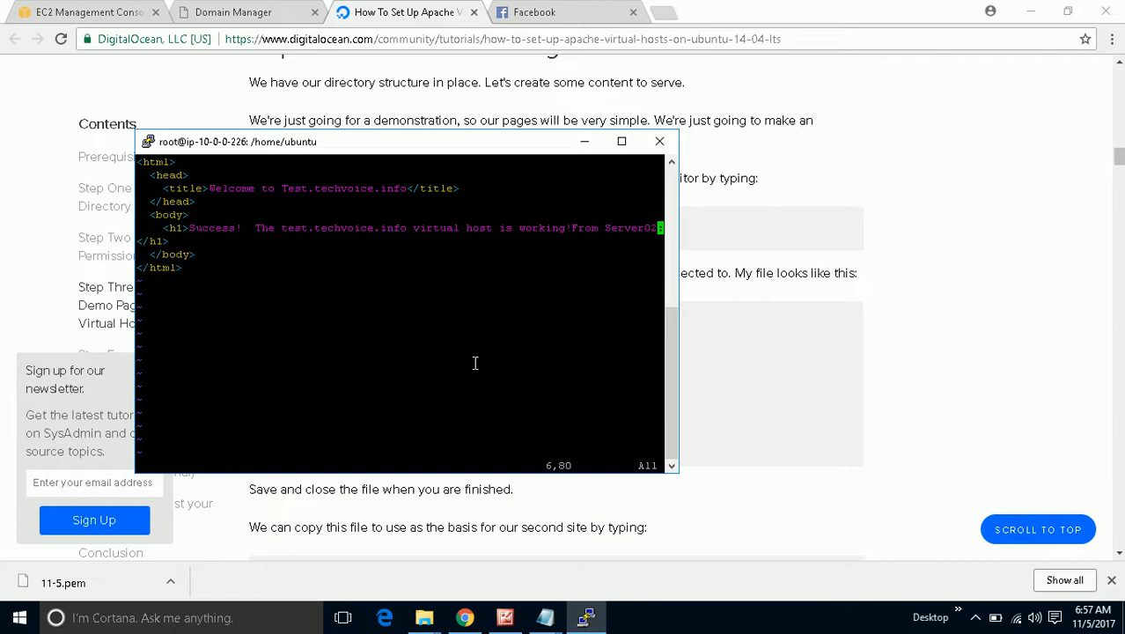
# Remove the stray colon, move the closing heading tag to its own line, and save with :wq!
pyautogui.press('Right')
pyautogui.press('Left')
pyautogui.press('i')
pyautogui.press('Right')
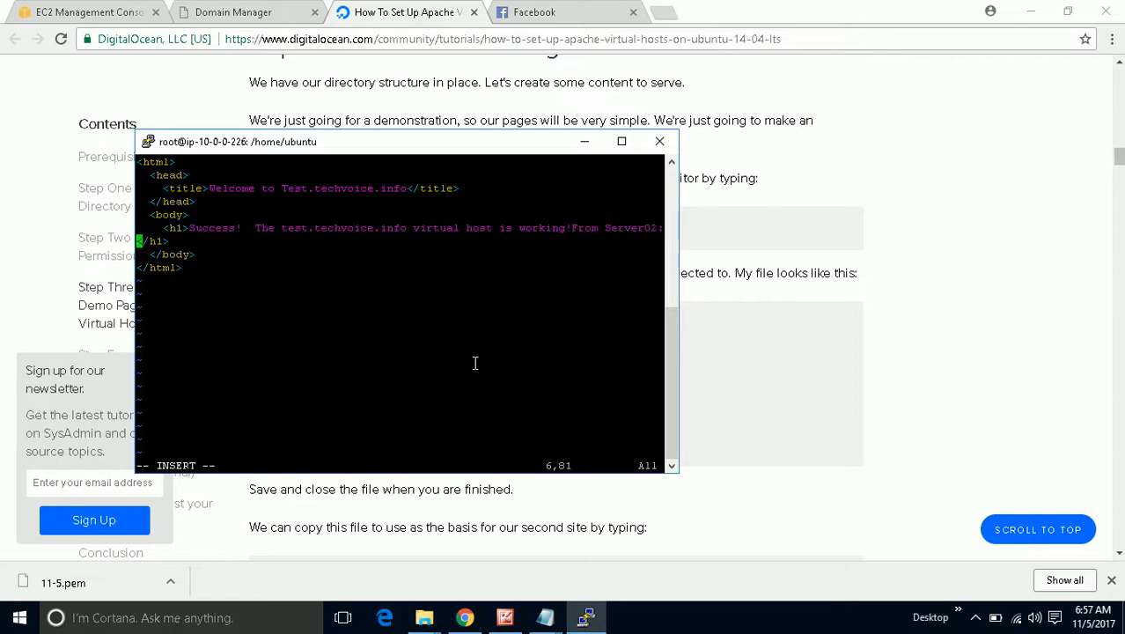
pyautogui.press('BackSpace')
pyautogui.press('Return')
pyautogui.press('Escape')
pyautogui.write(':wq')
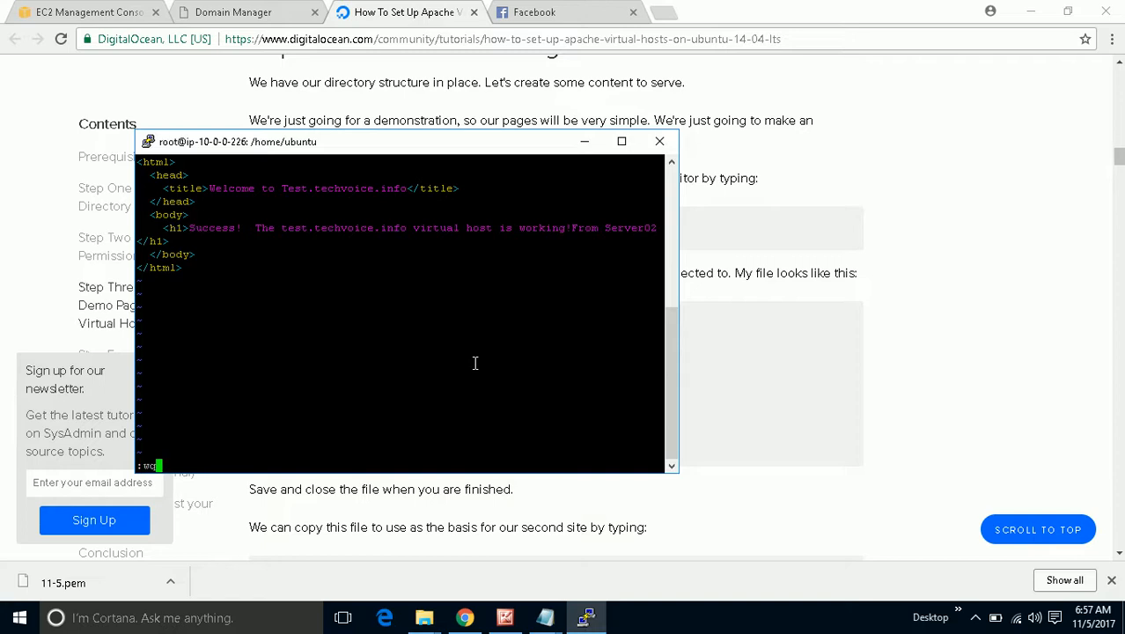
pyautogui.write('!')
pyautogui.press('Return')
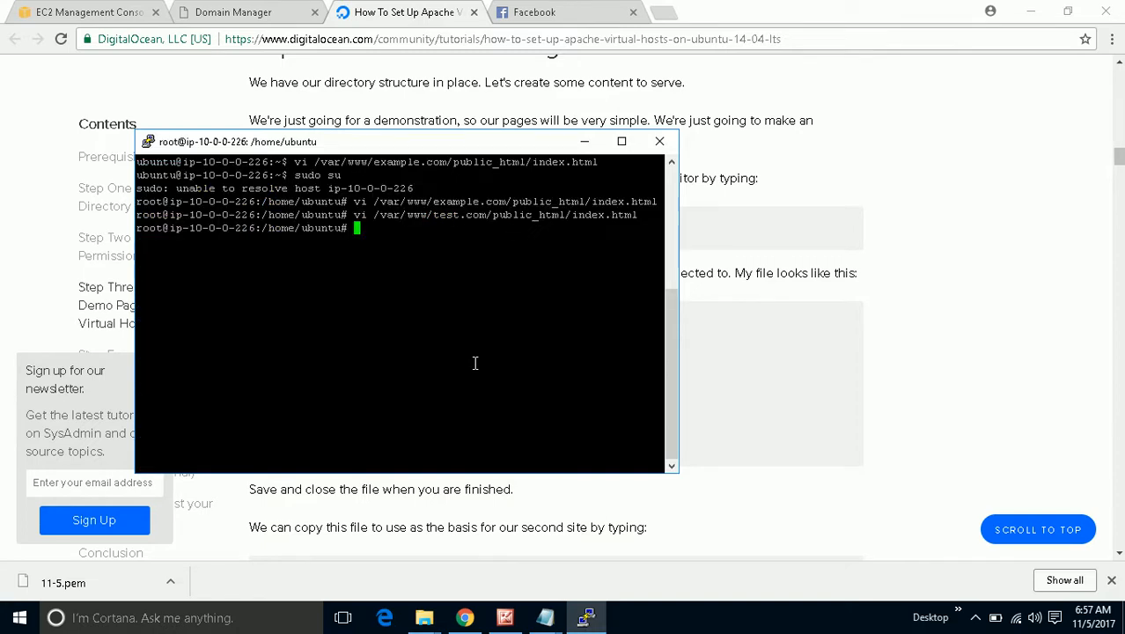
# Copy the 'service apache2 restart' command from the tutorial.
pyautogui.click(857, 302)
pyautogui.click(647, 305)
pyautogui.scroll(-6, 645, 308)
pyautogui.scroll(-15, 645, 308)
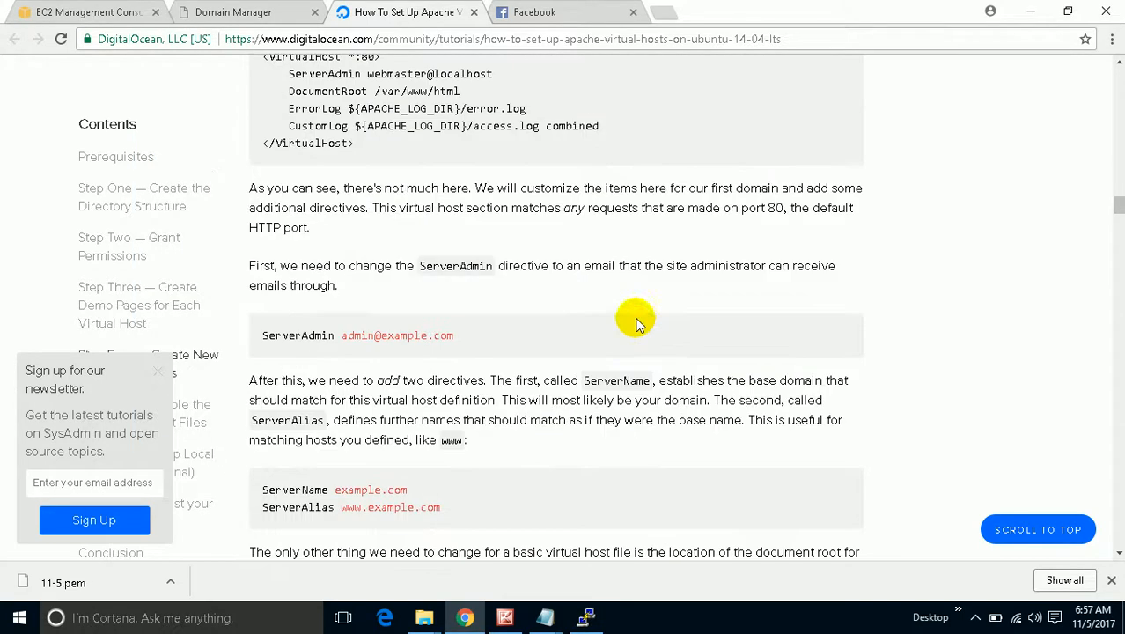
pyautogui.scroll(-15, 462, 272)
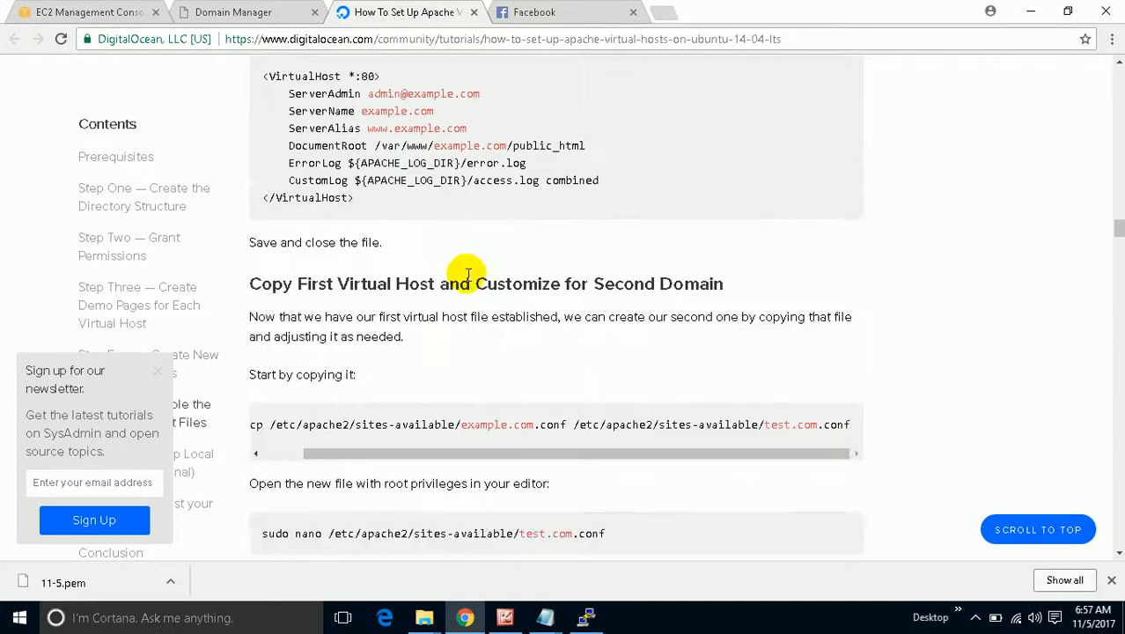
pyautogui.scroll(-5, 452, 284)
pyautogui.scroll(4, 459, 284)
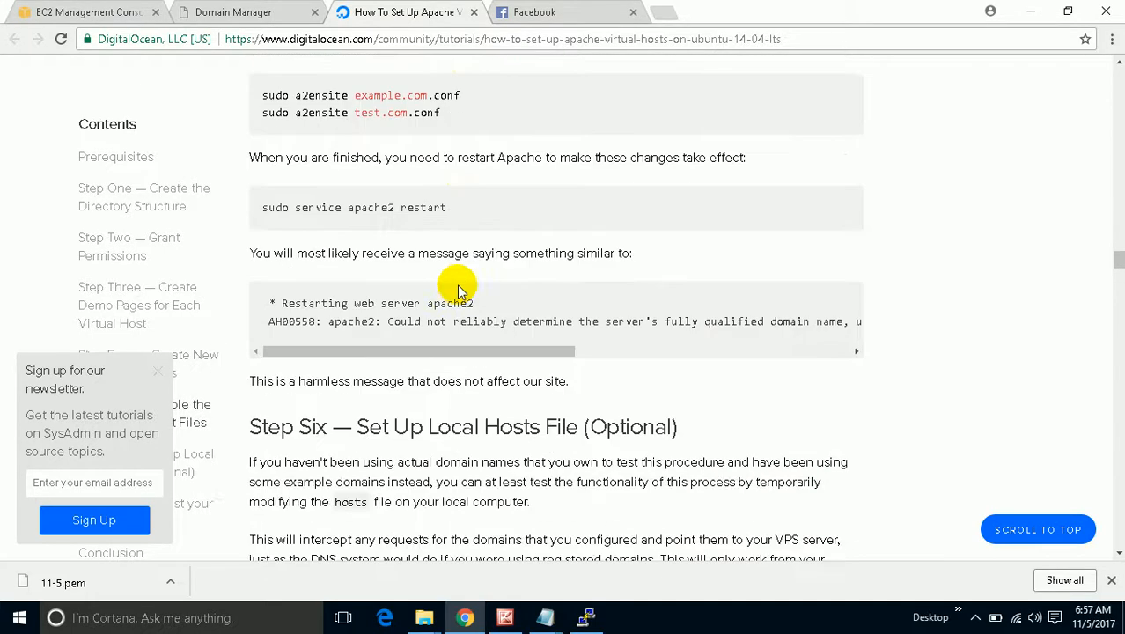
pyautogui.moveTo(455, 208); pyautogui.dragTo(299, 209)
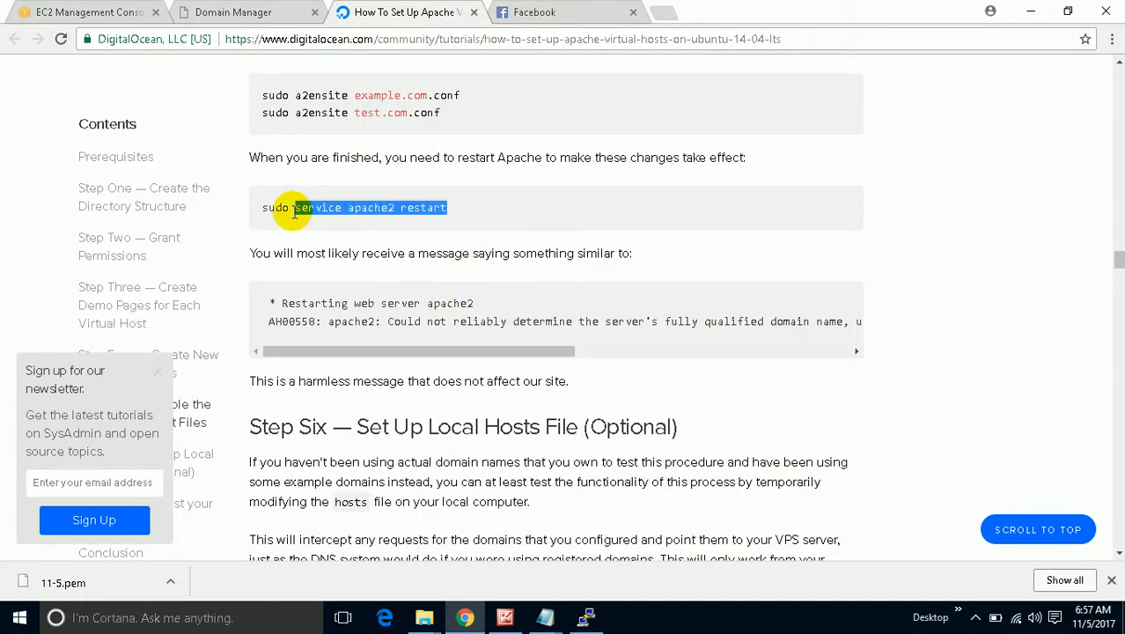
pyautogui.rightClick(311, 208)
pyautogui.click(328, 221)
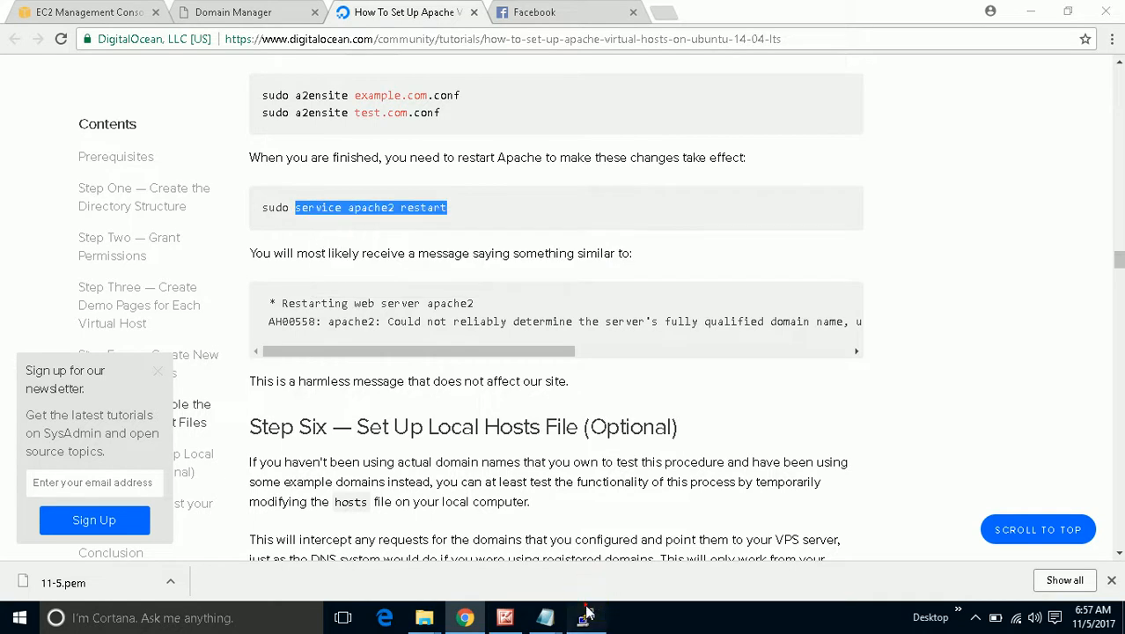
# Paste and run 'service apache2 restart' in PuTTY to restart Apache.
pyautogui.click(585, 617)
pyautogui.rightClick(408, 352)
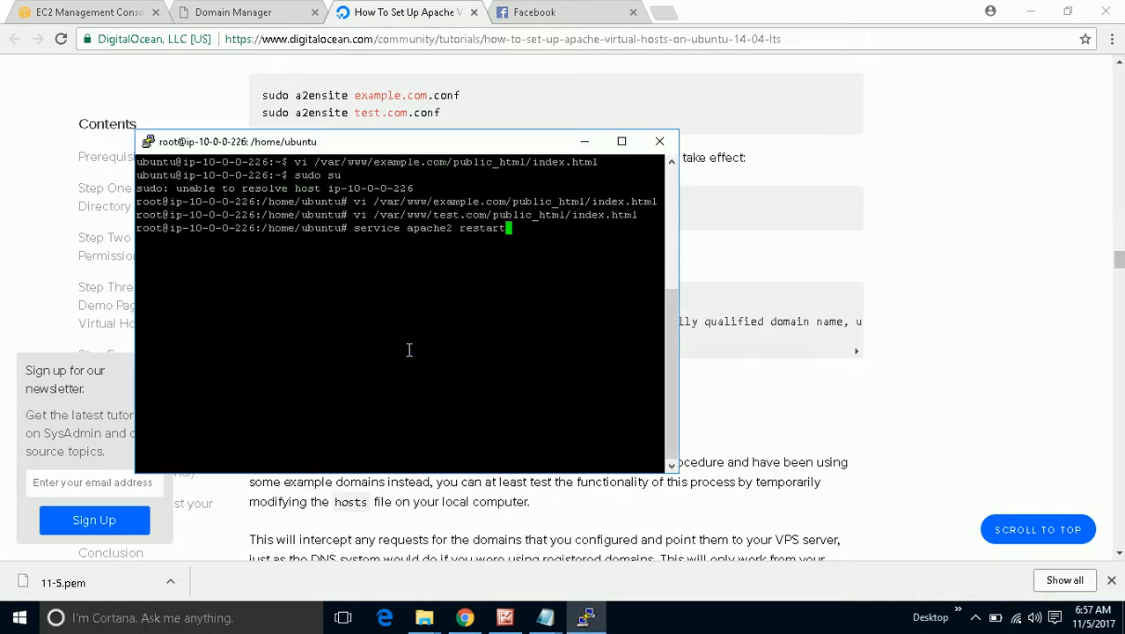
pyautogui.press('Return')
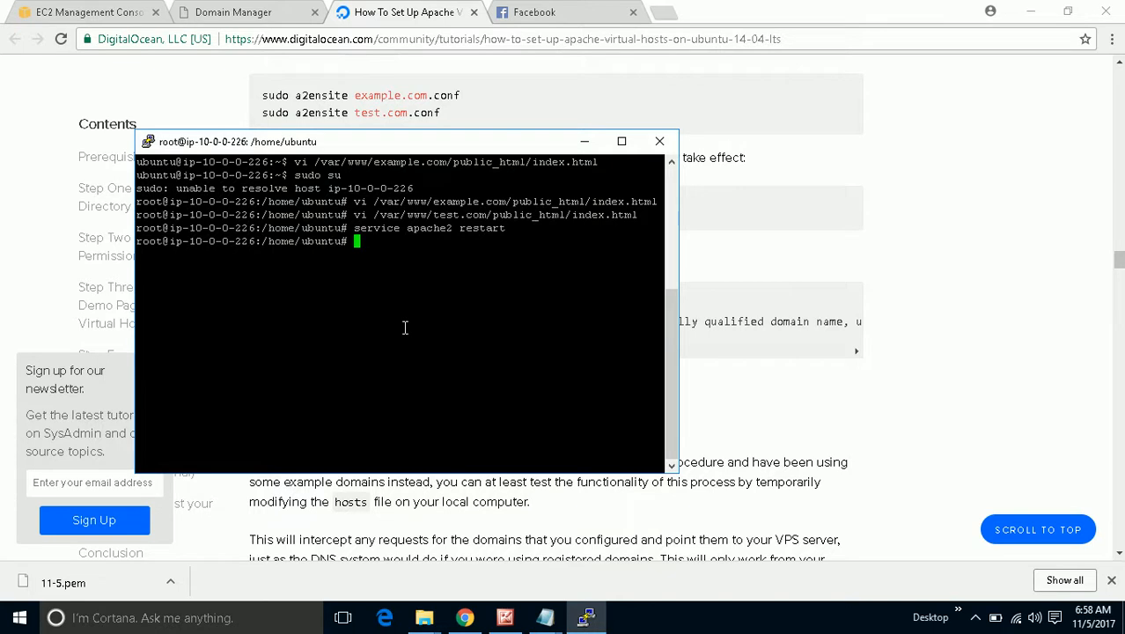
pyautogui.click(88, 12)
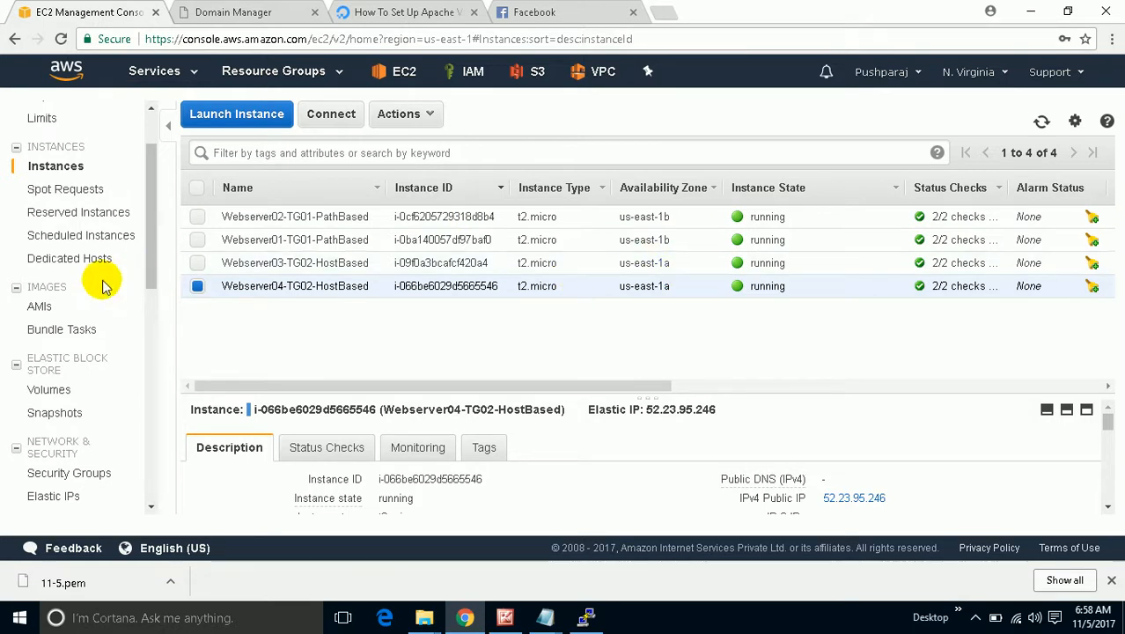
# Select target groups TG01 and TG02 and delete both from the Target Groups list.
pyautogui.scroll(-3, 101, 282)
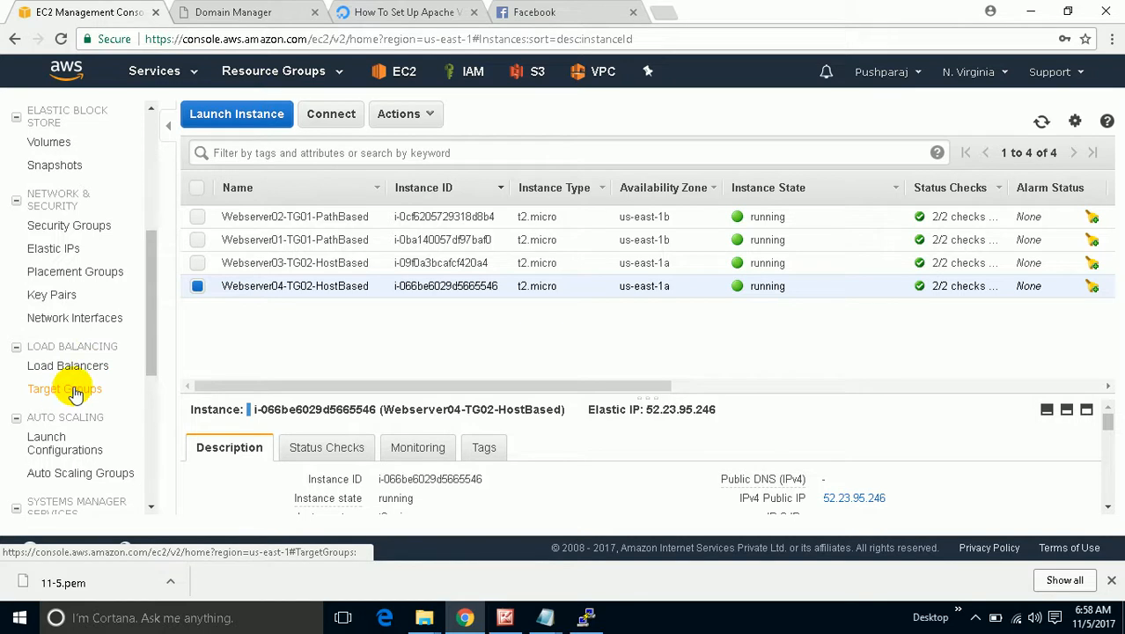
pyautogui.click(74, 394)
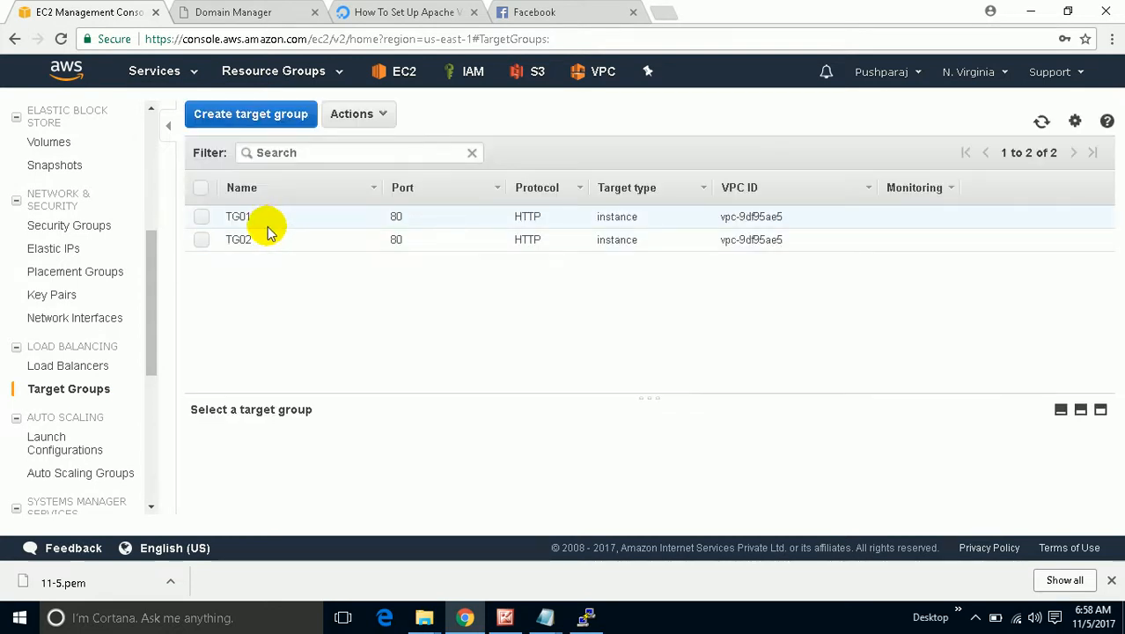
pyautogui.click(202, 217)
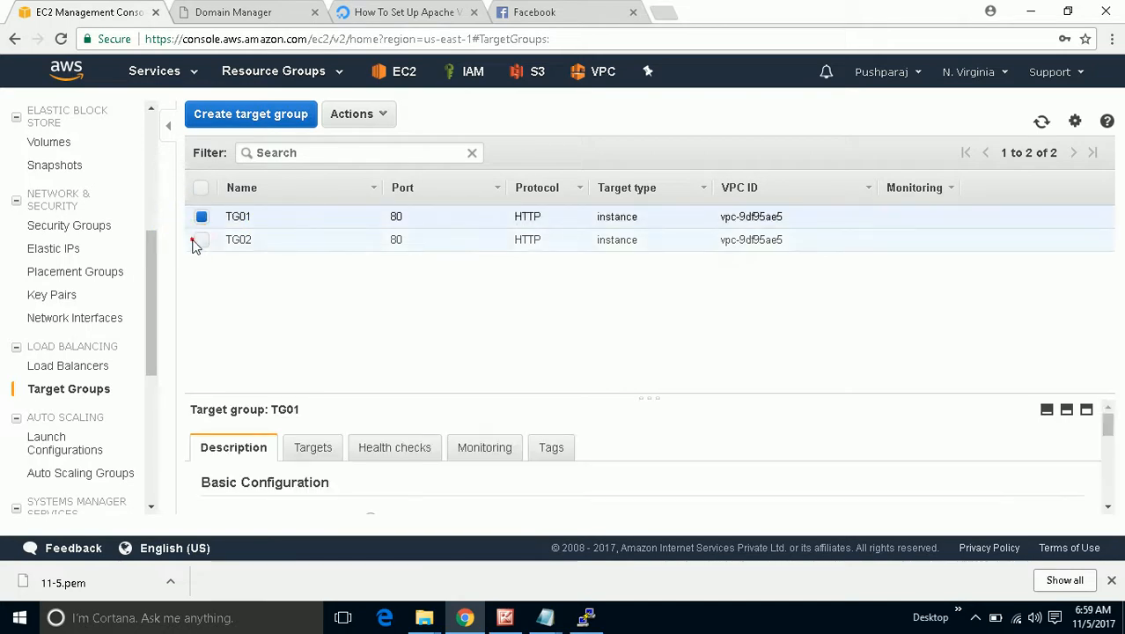
pyautogui.click(202, 239)
pyautogui.click(354, 115)
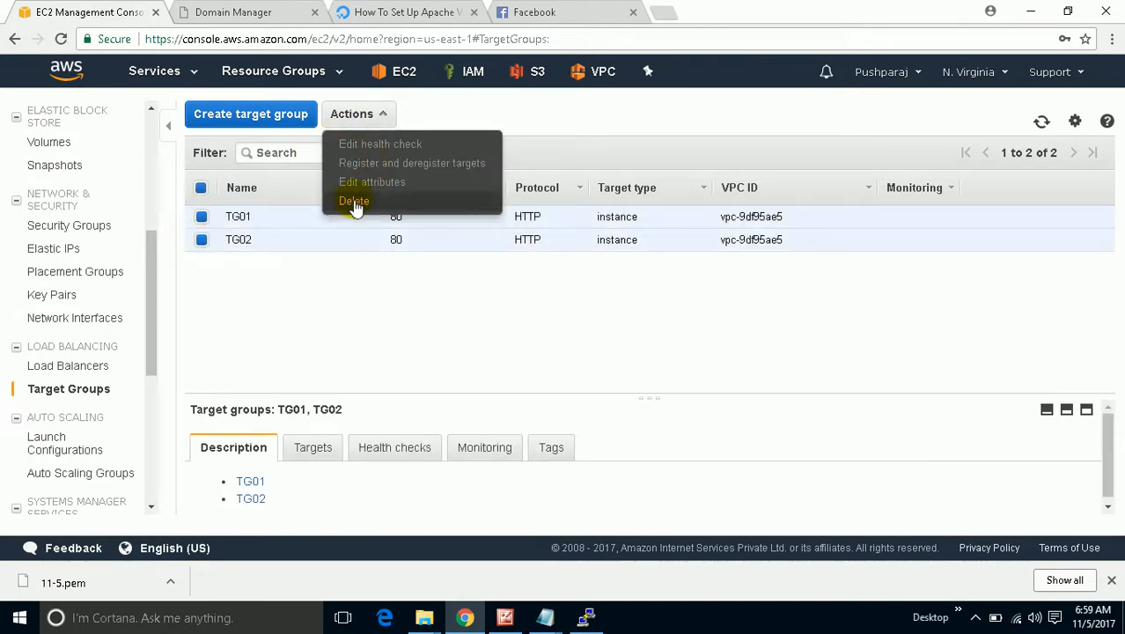
pyautogui.click(354, 201)
pyautogui.click(683, 377)
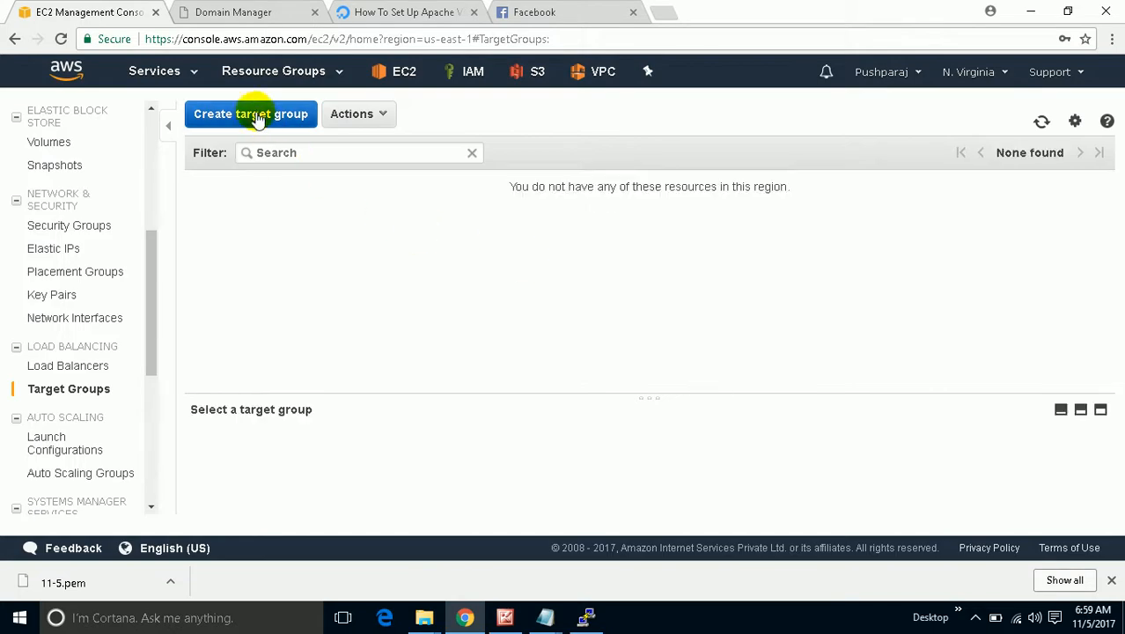
# Create target group TGPATHBASED (HTTP 80, instance targets, My_vpc) with health check path /path1.html.
pyautogui.click(255, 115)
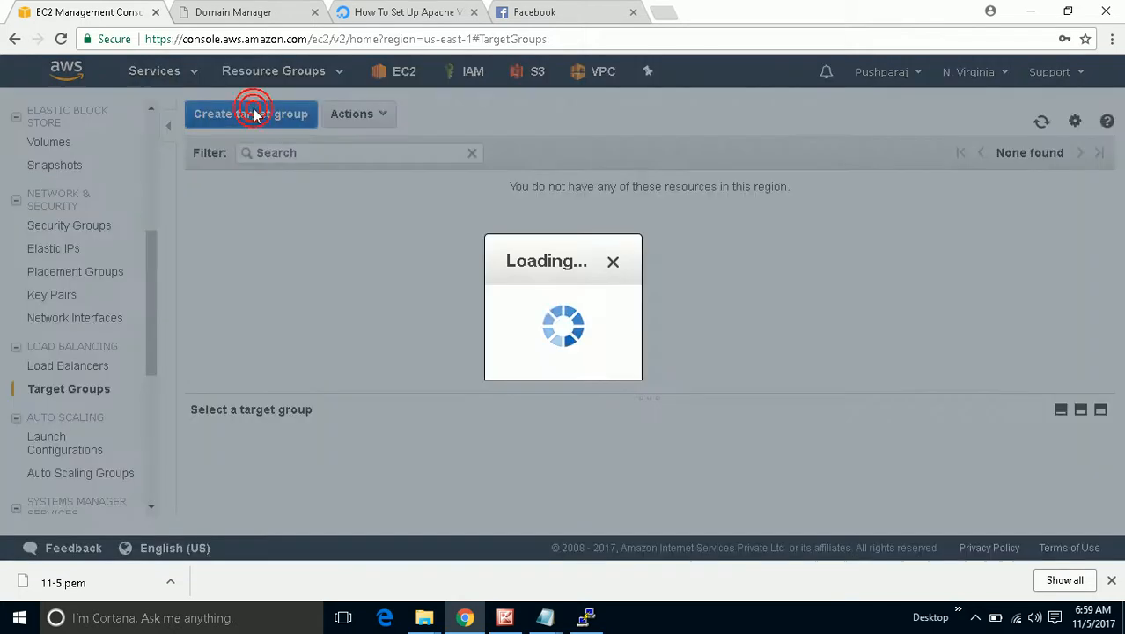
pyautogui.click(260, 164)
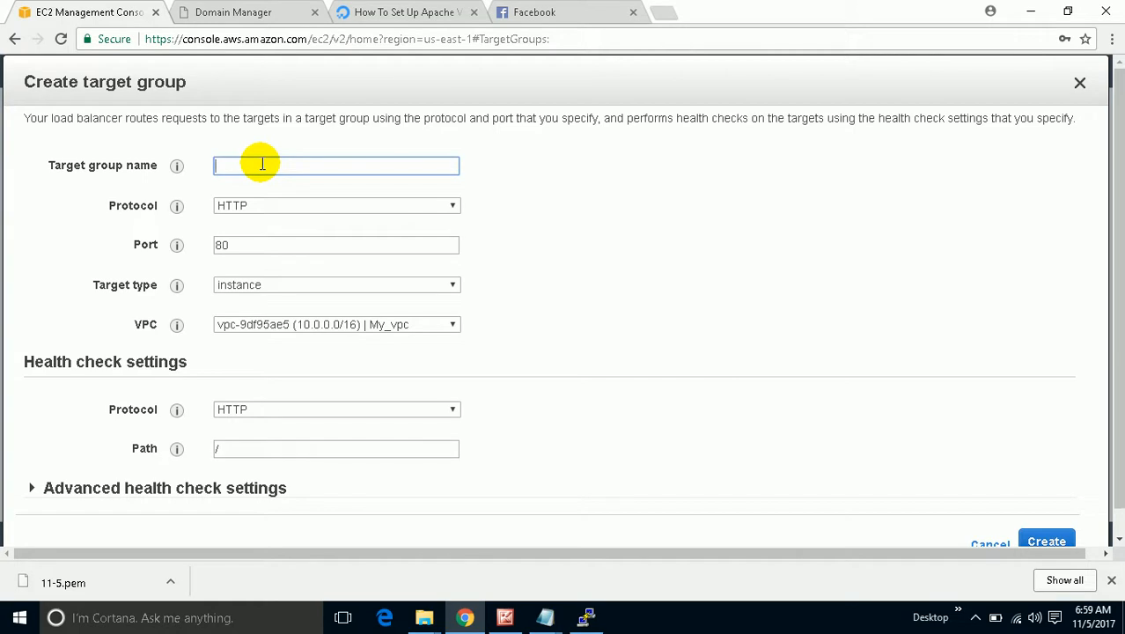
pyautogui.write('TG')
pyautogui.write('P')
pyautogui.write('ATH')
pyautogui.write('RA')
pyautogui.write('SED')
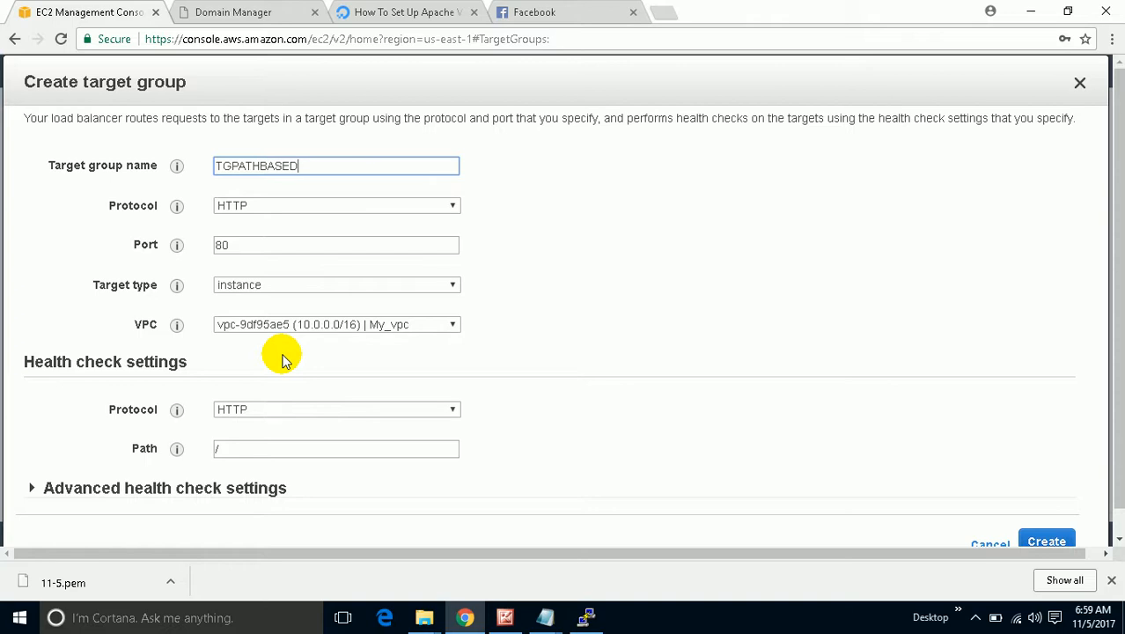
pyautogui.scroll(-1, 282, 379)
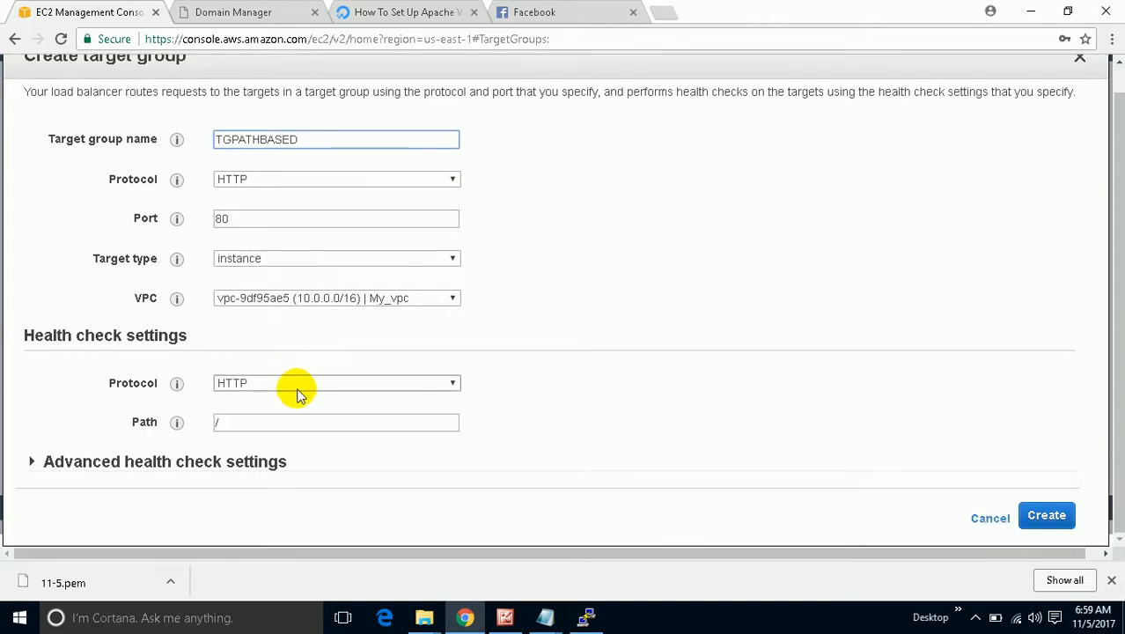
pyautogui.click(267, 425)
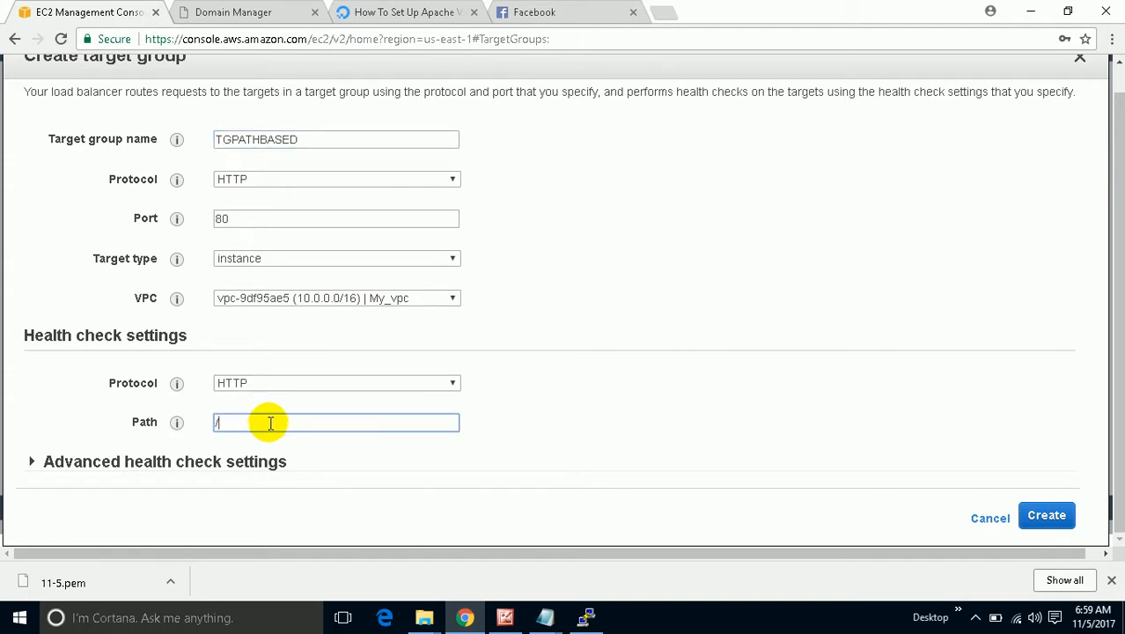
pyautogui.write('P')
pyautogui.write('p')
pyautogui.write('ath')
pyautogui.write('1.html')
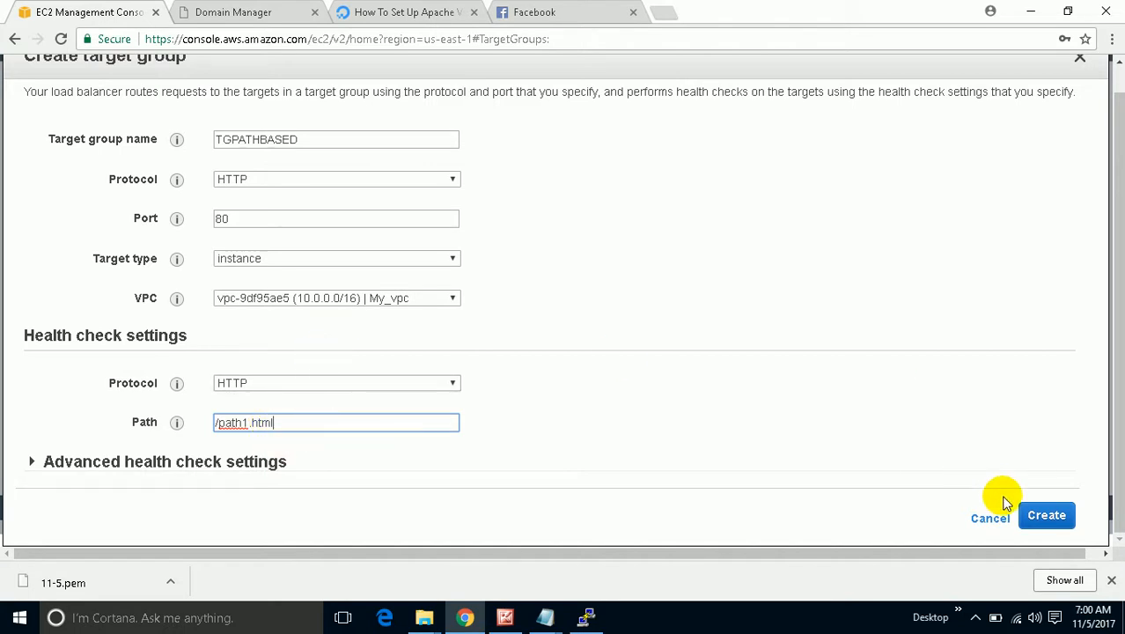
pyautogui.click(1044, 516)
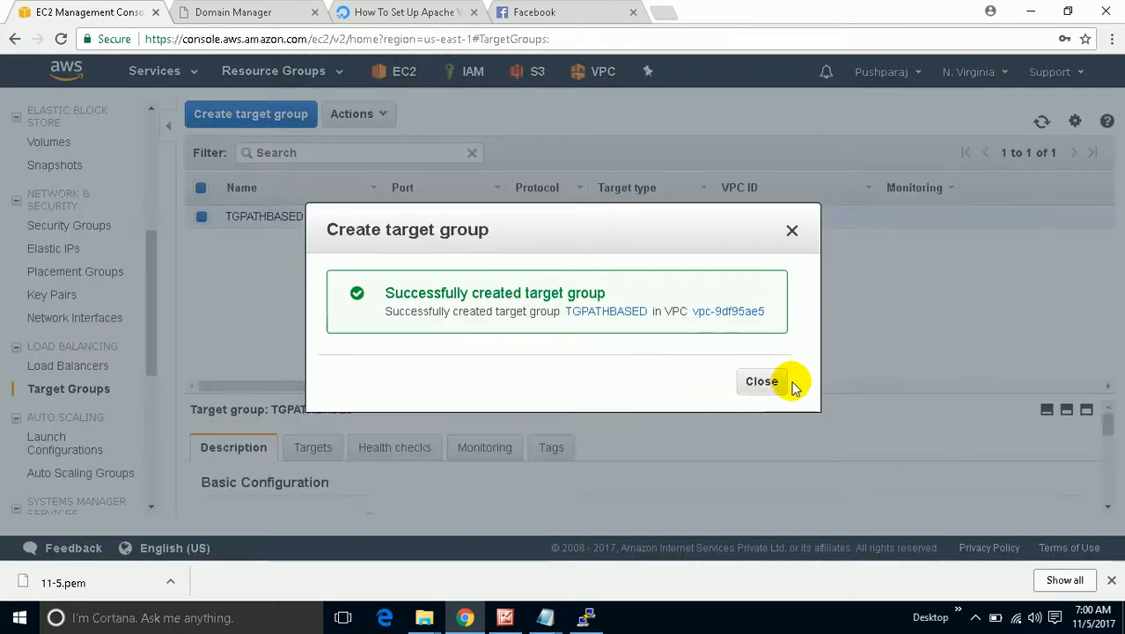
pyautogui.click(775, 384)
# Add Webserver01 and Webserver02 (TG01-PathBased) to TGPATHBASED's registered targets on port 80 and save.
pyautogui.click(315, 451)
pyautogui.scroll(-3, 322, 450)
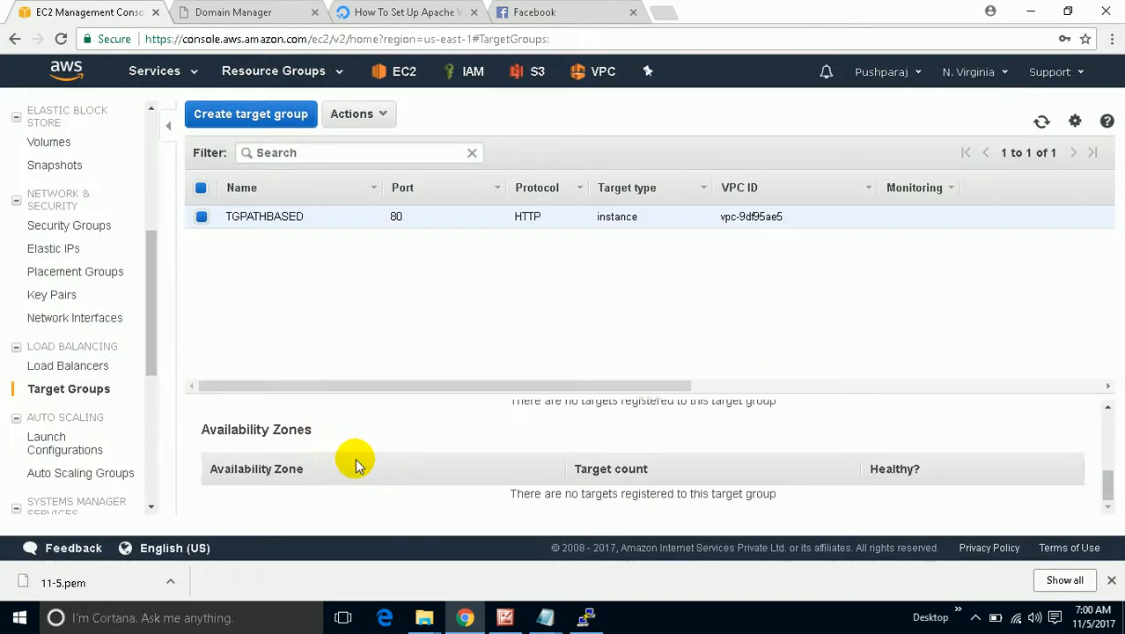
pyautogui.scroll(1, 357, 454)
pyautogui.moveTo(427, 392); pyautogui.dragTo(416, 361)
pyautogui.scroll(1, 378, 413)
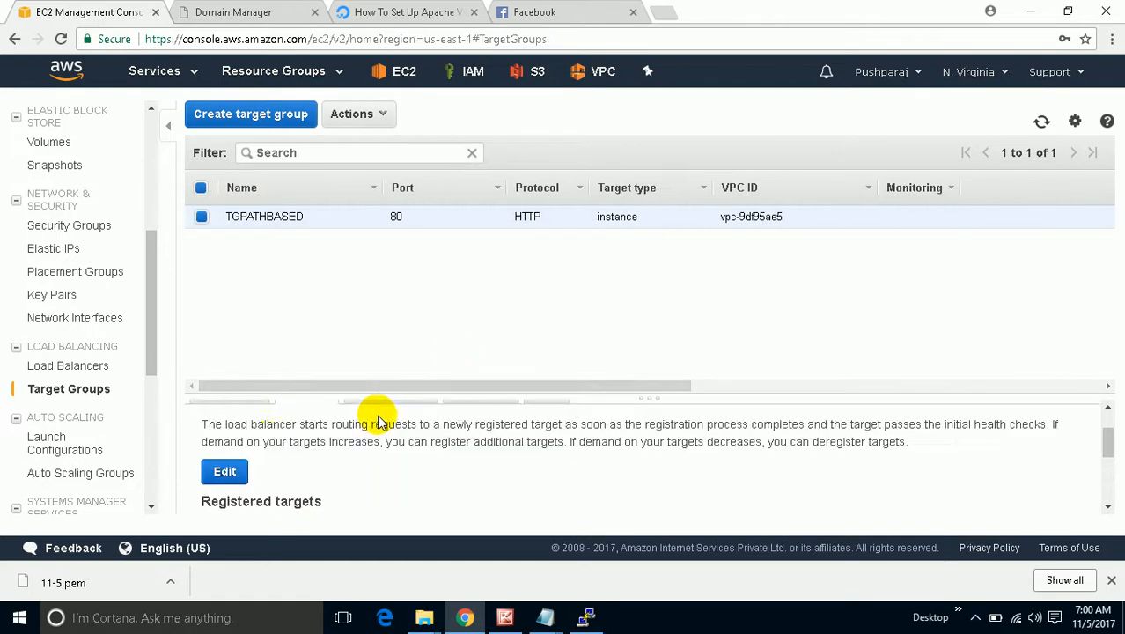
pyautogui.click(230, 471)
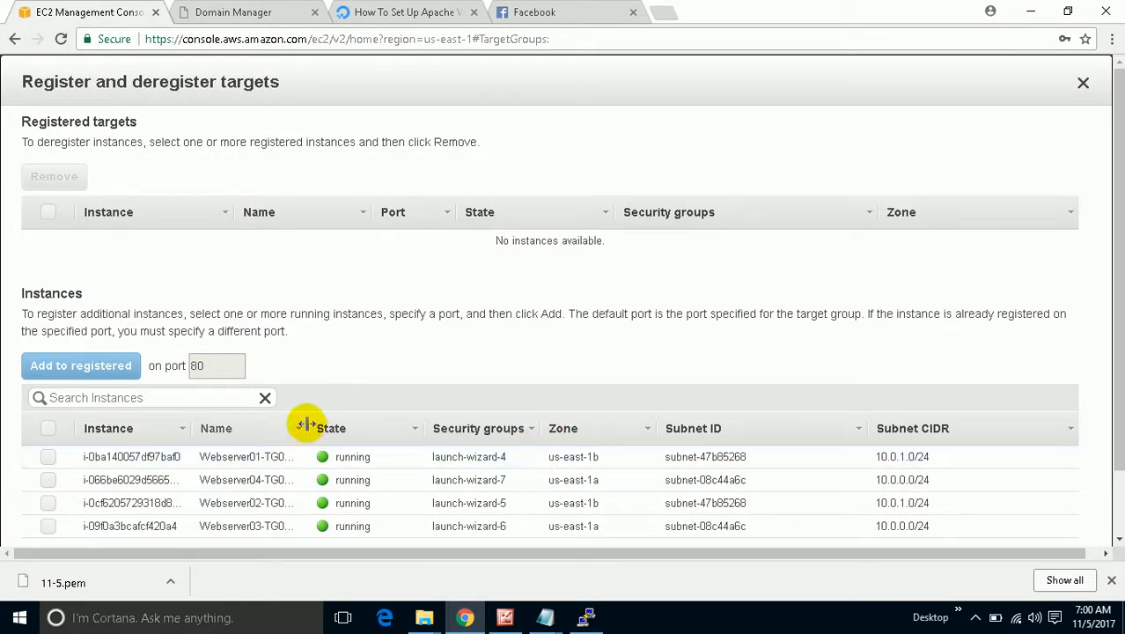
pyautogui.moveTo(304, 429); pyautogui.dragTo(390, 426)
pyautogui.click(46, 457)
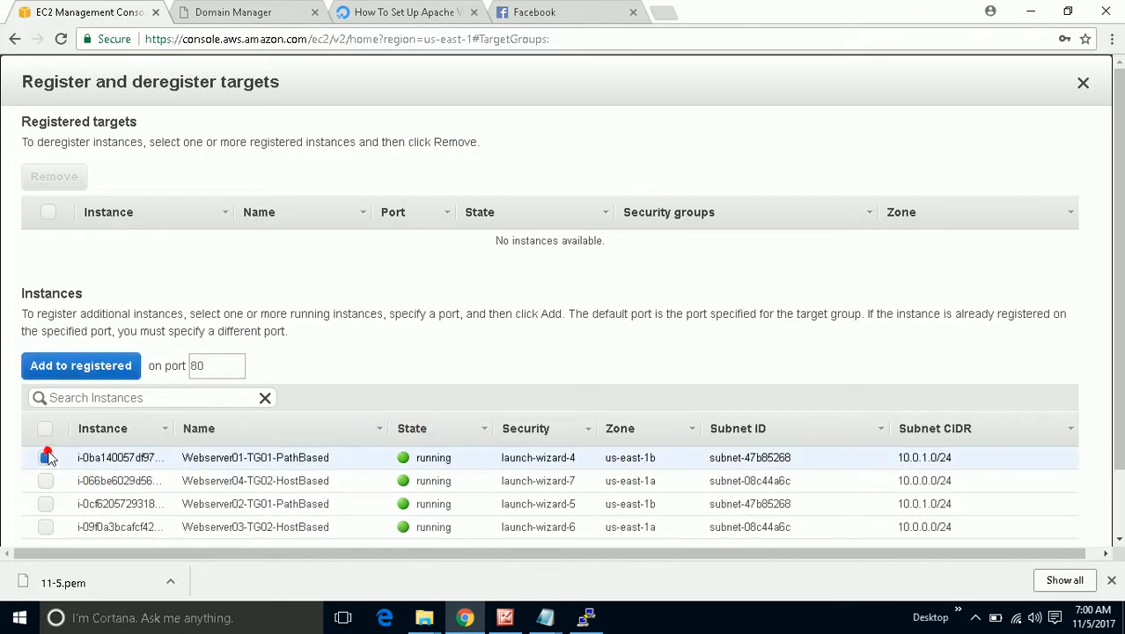
pyautogui.click(46, 503)
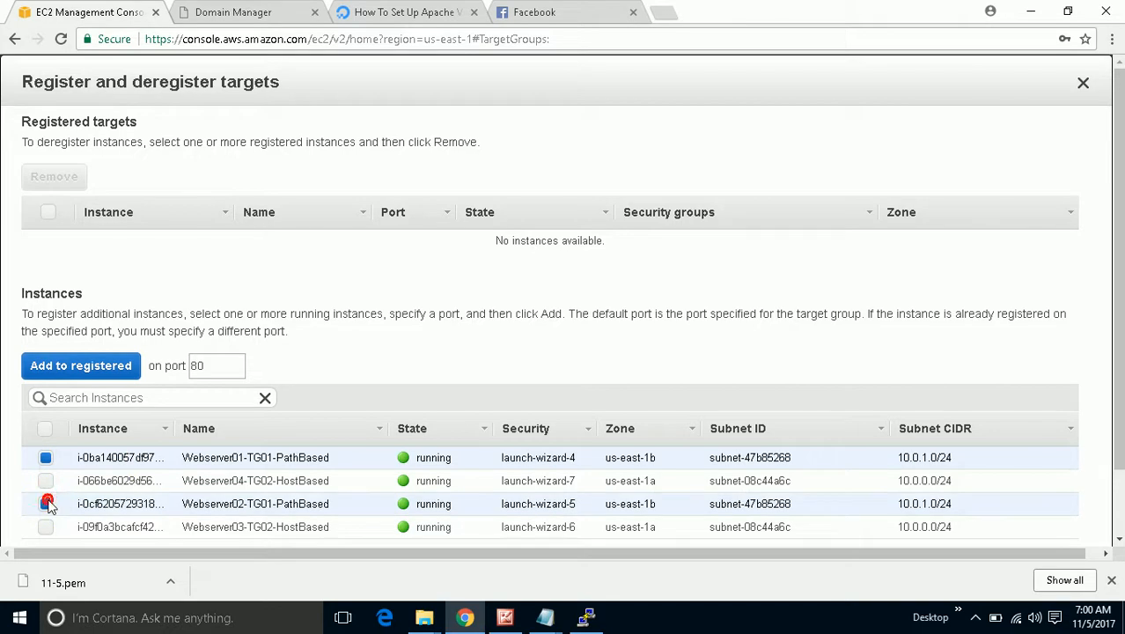
pyautogui.click(113, 373)
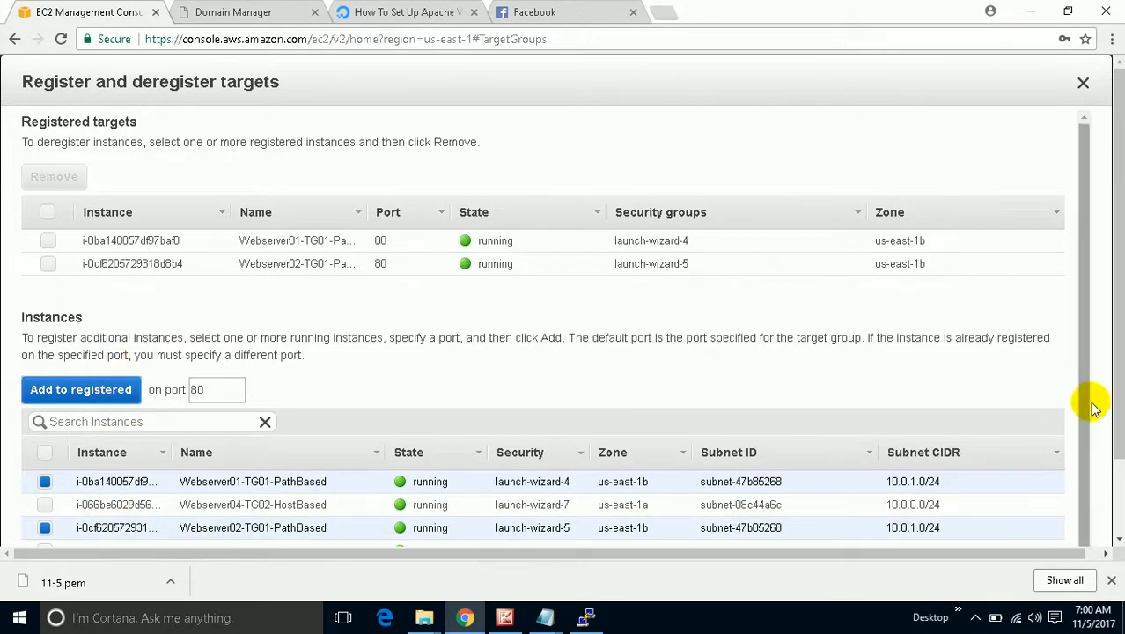
pyautogui.scroll(-2, 1118, 440)
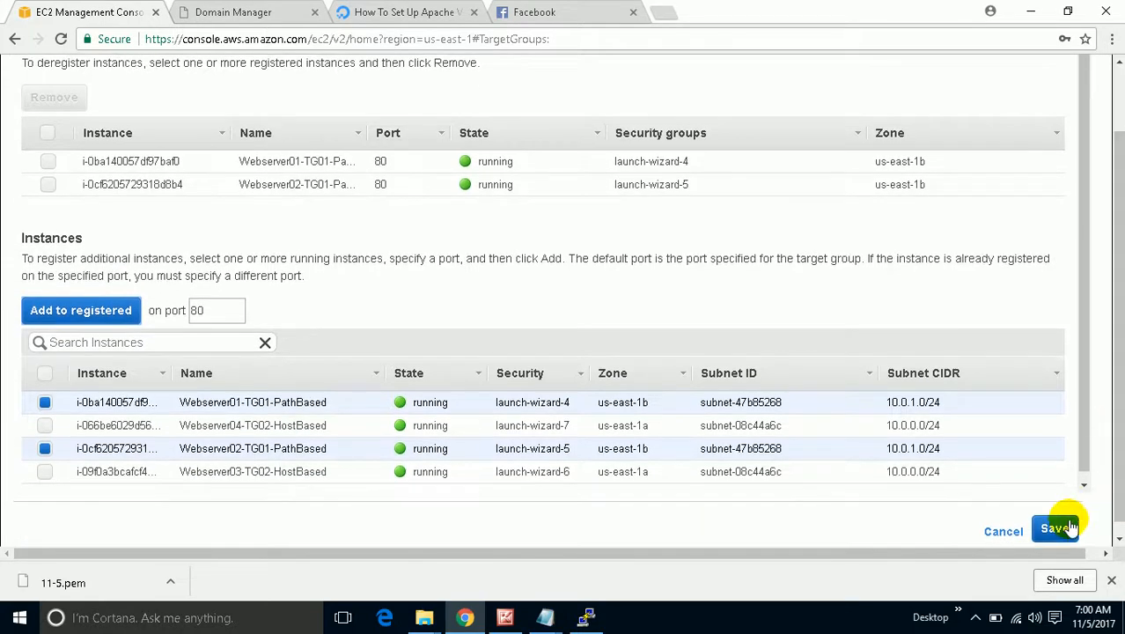
pyautogui.click(1056, 530)
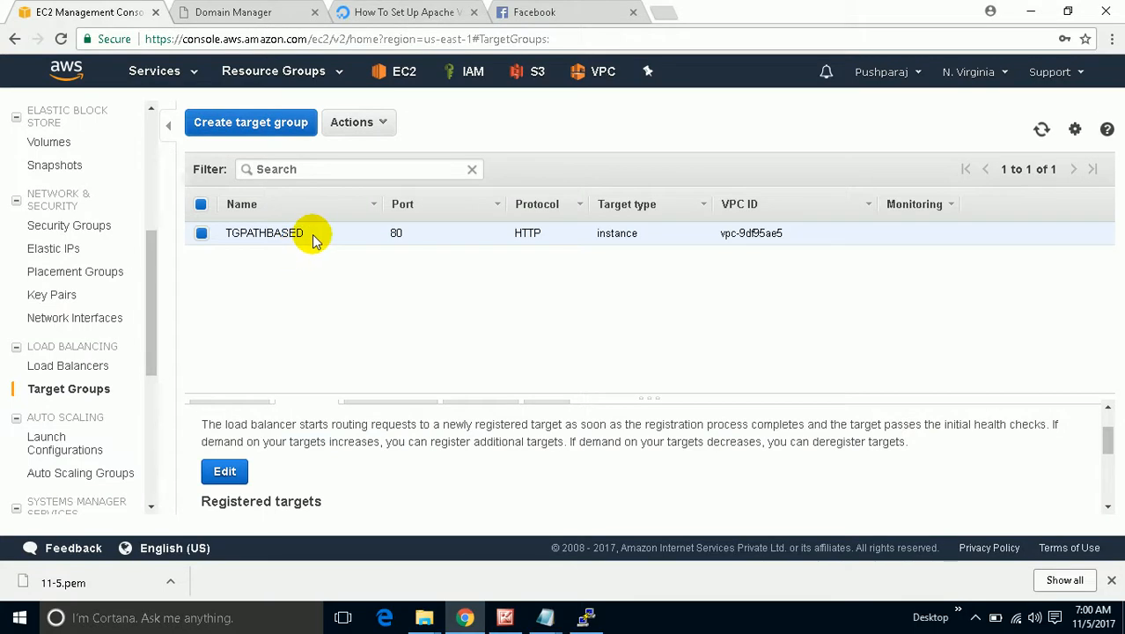
# Create target group TGHOSTBASED for HTTP port 80 instances in My_vpc, keeping health check path /.
pyautogui.click(284, 123)
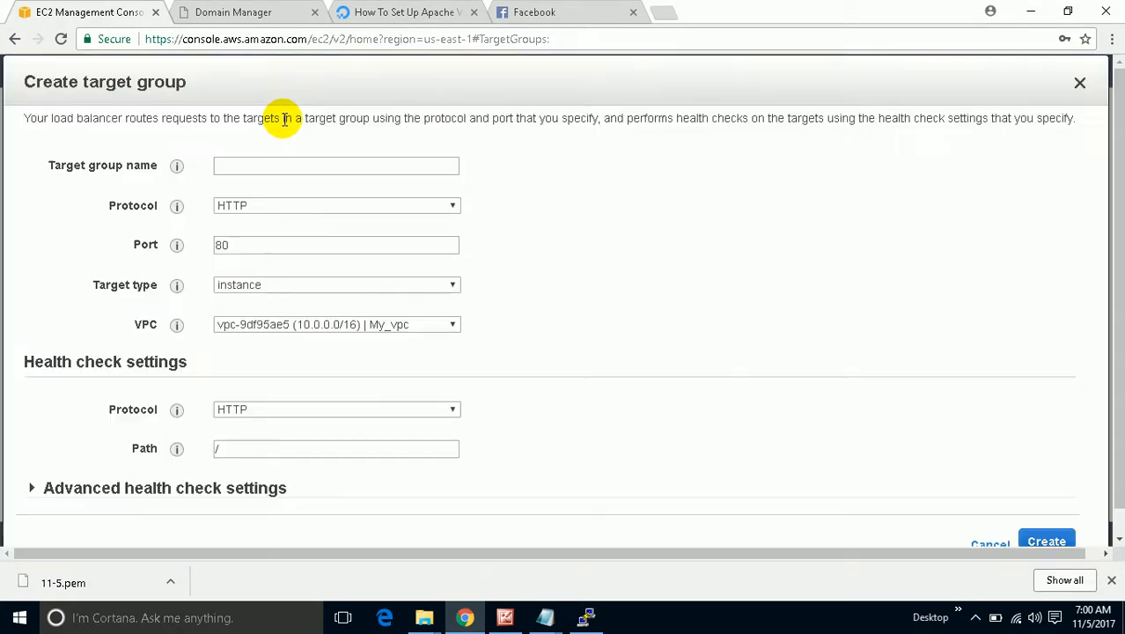
pyautogui.click(304, 166)
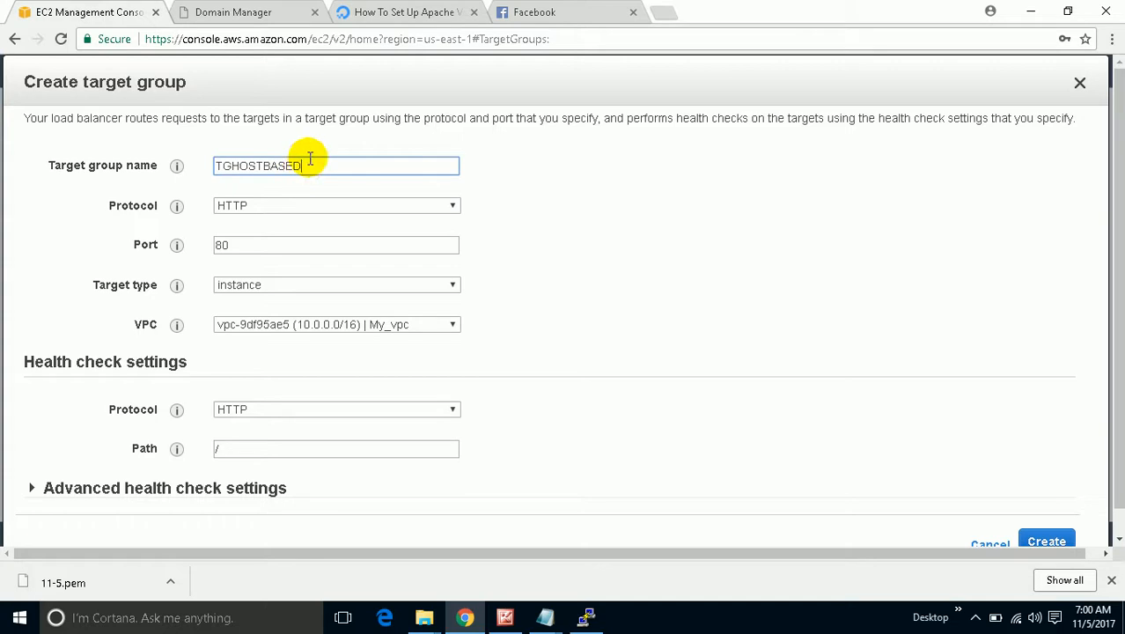
pyautogui.doubleClick(336, 448)
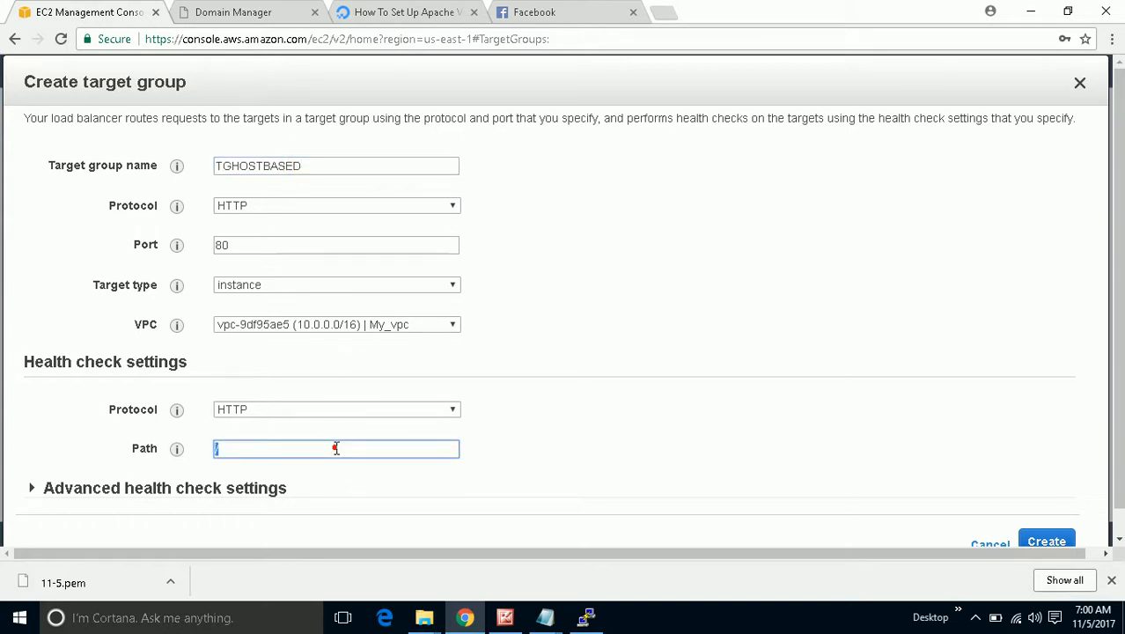
pyautogui.click(231, 448)
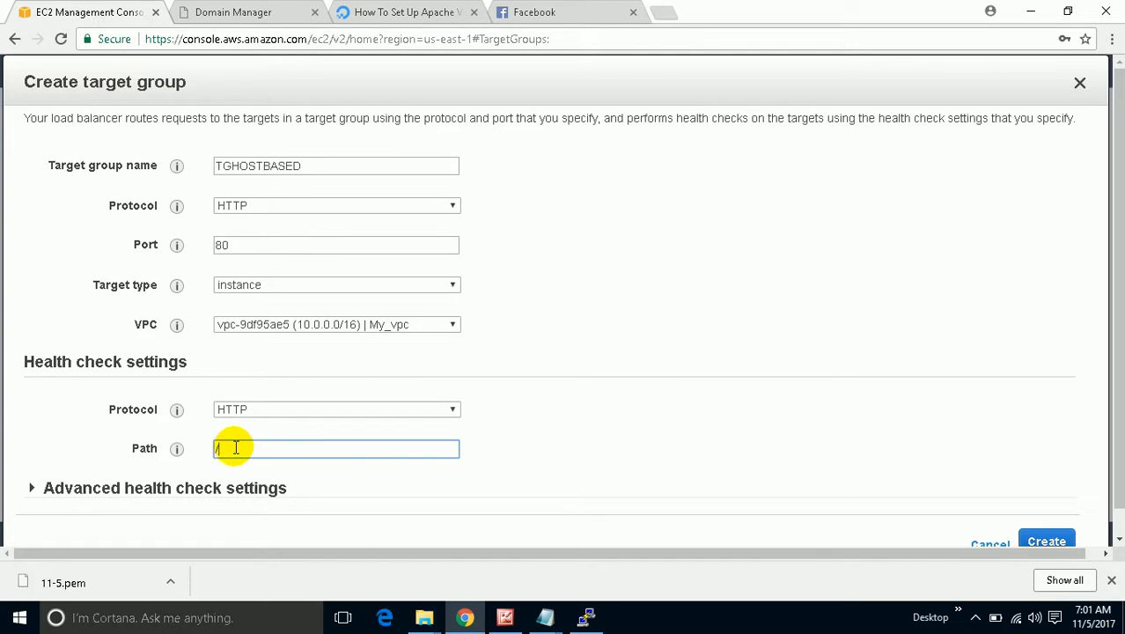
pyautogui.click(1046, 541)
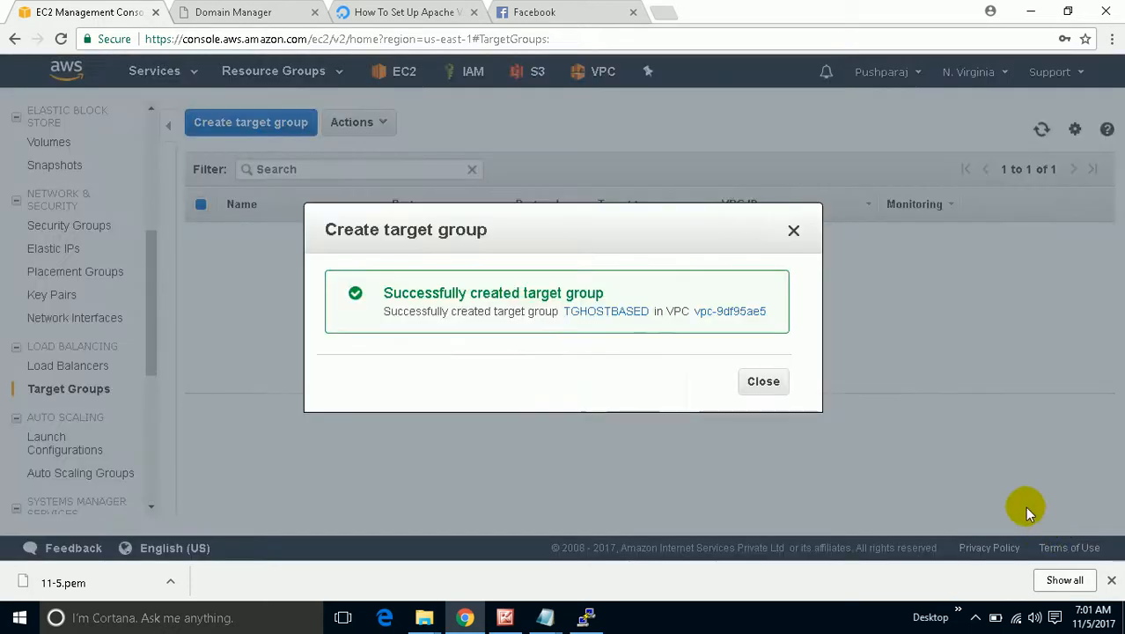
pyautogui.click(759, 385)
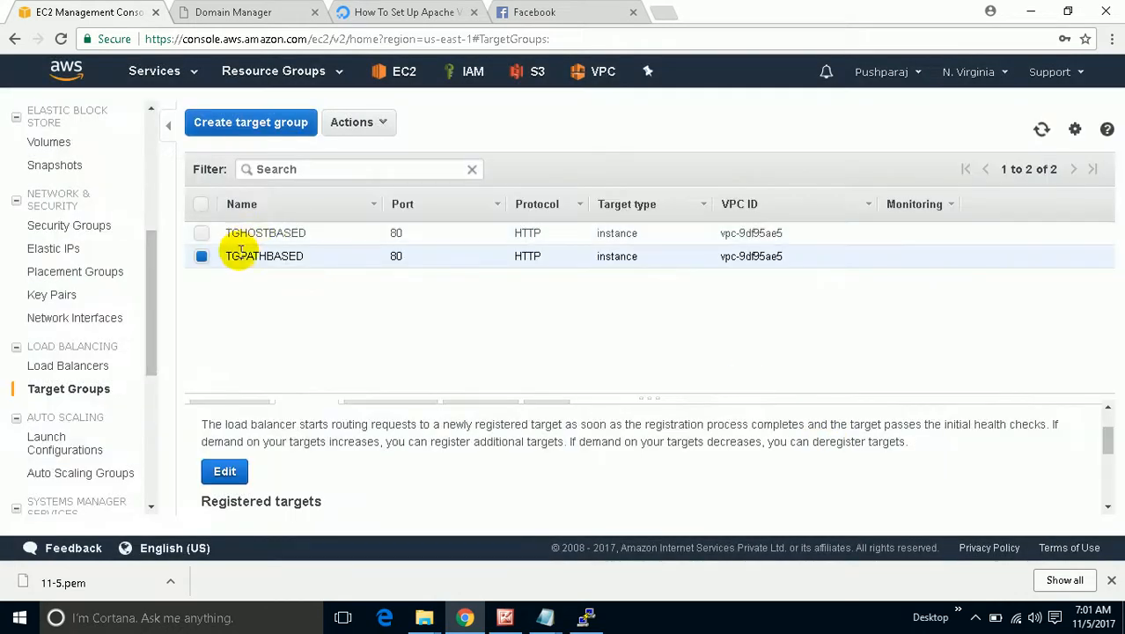
# Select TGHOSTBASED alone and open its target registration editor.
pyautogui.click(200, 254)
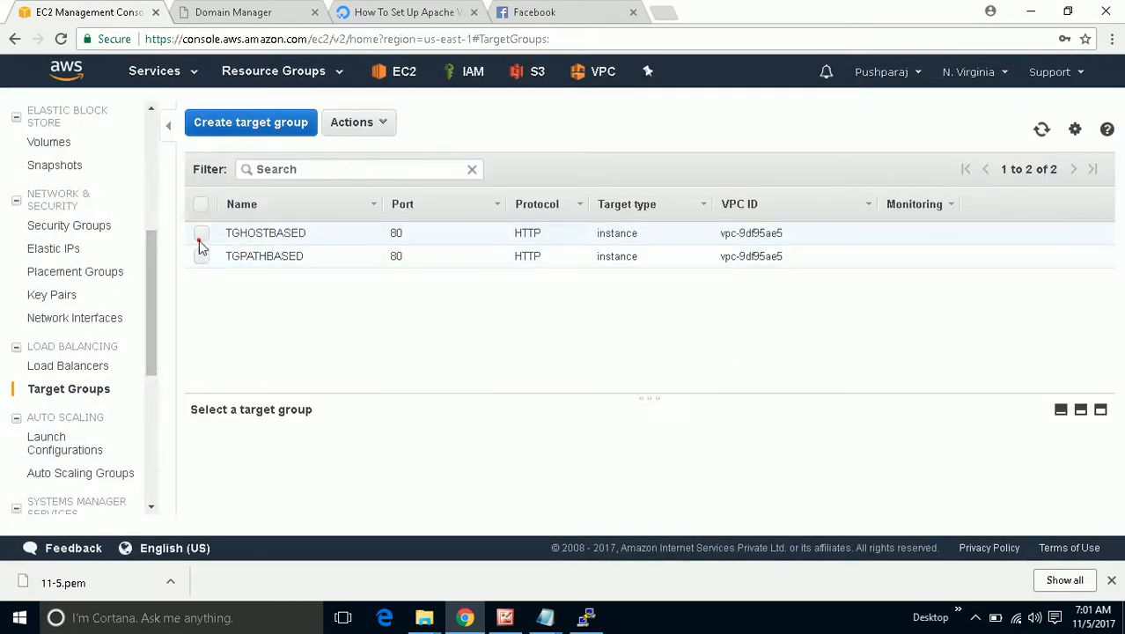
pyautogui.click(201, 235)
pyautogui.scroll(-5, 809, 469)
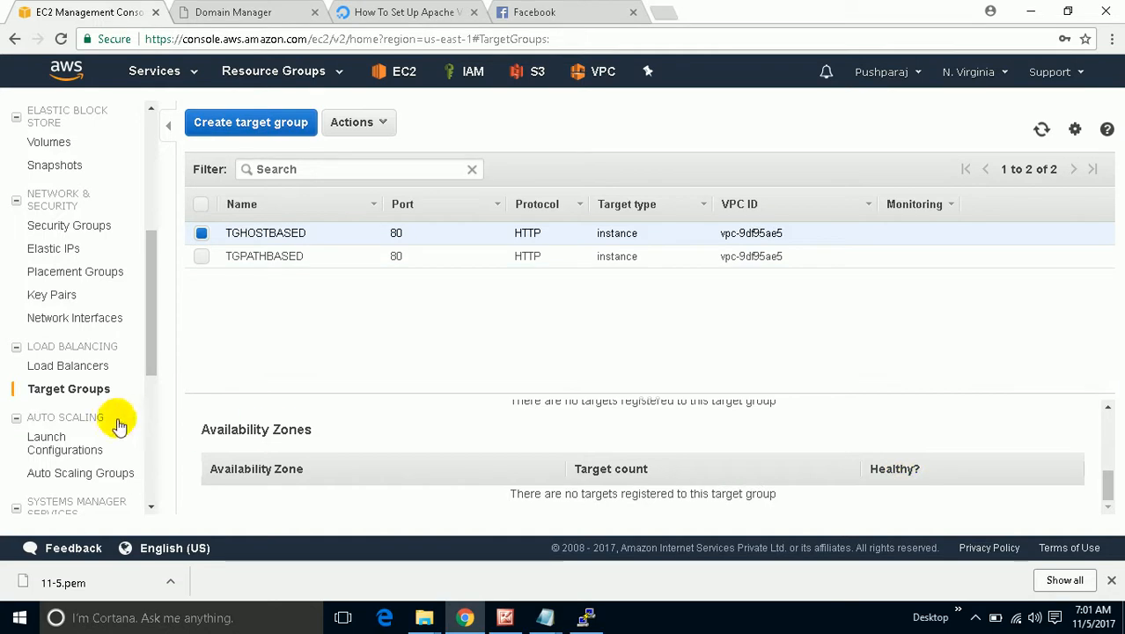
pyautogui.scroll(1, 120, 425)
pyautogui.scroll(3, 251, 440)
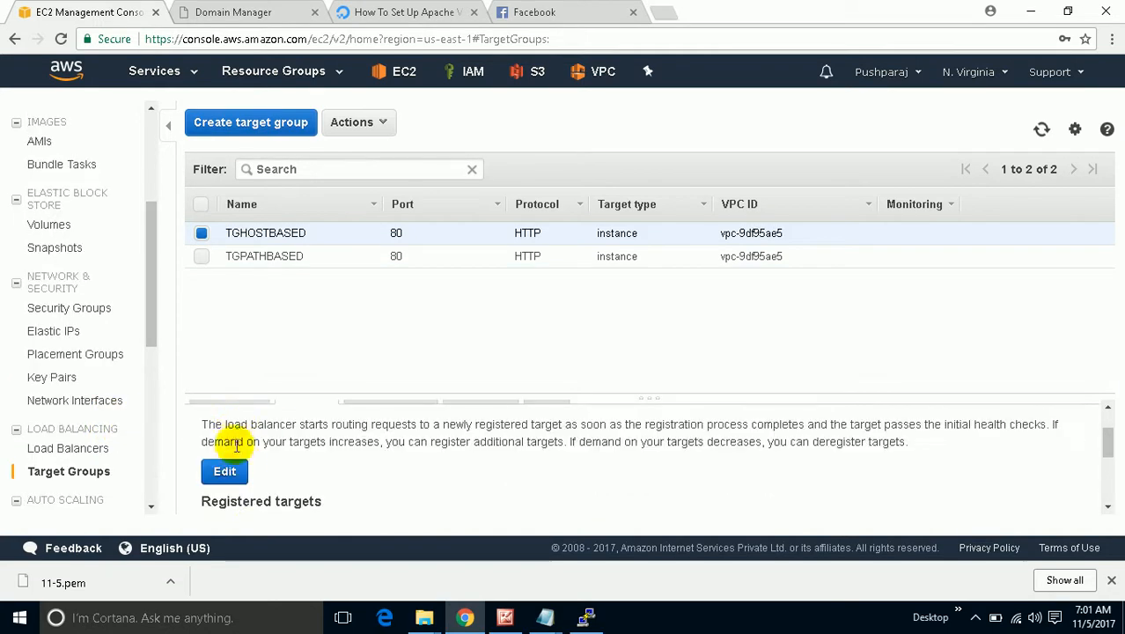
pyautogui.click(244, 468)
pyautogui.scroll(-2, 268, 448)
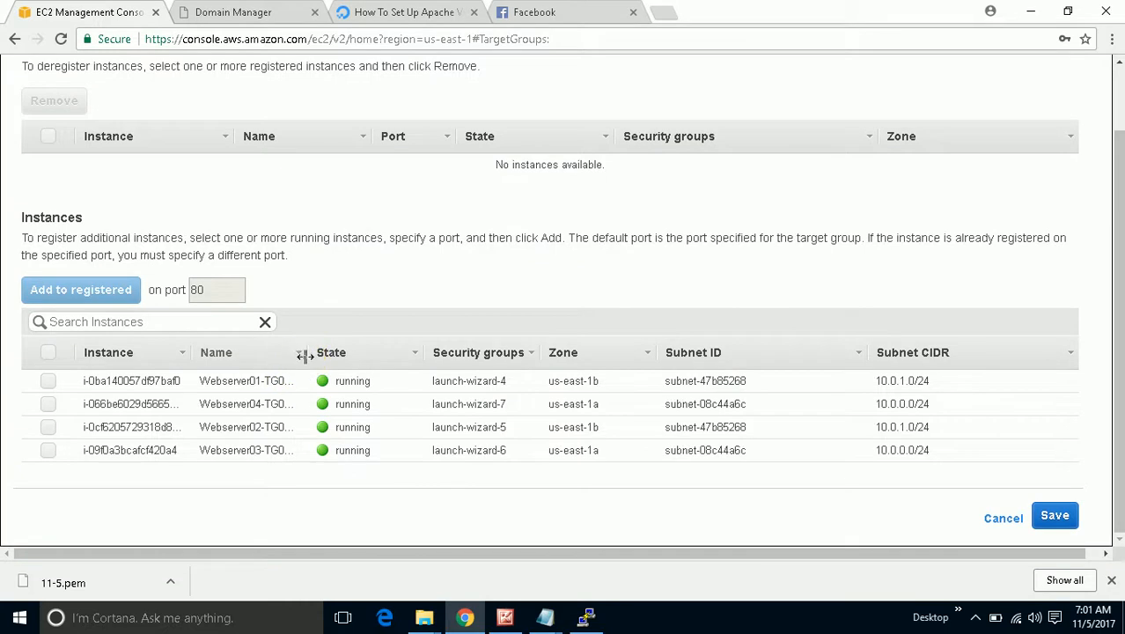
pyautogui.moveTo(304, 356); pyautogui.dragTo(411, 356)
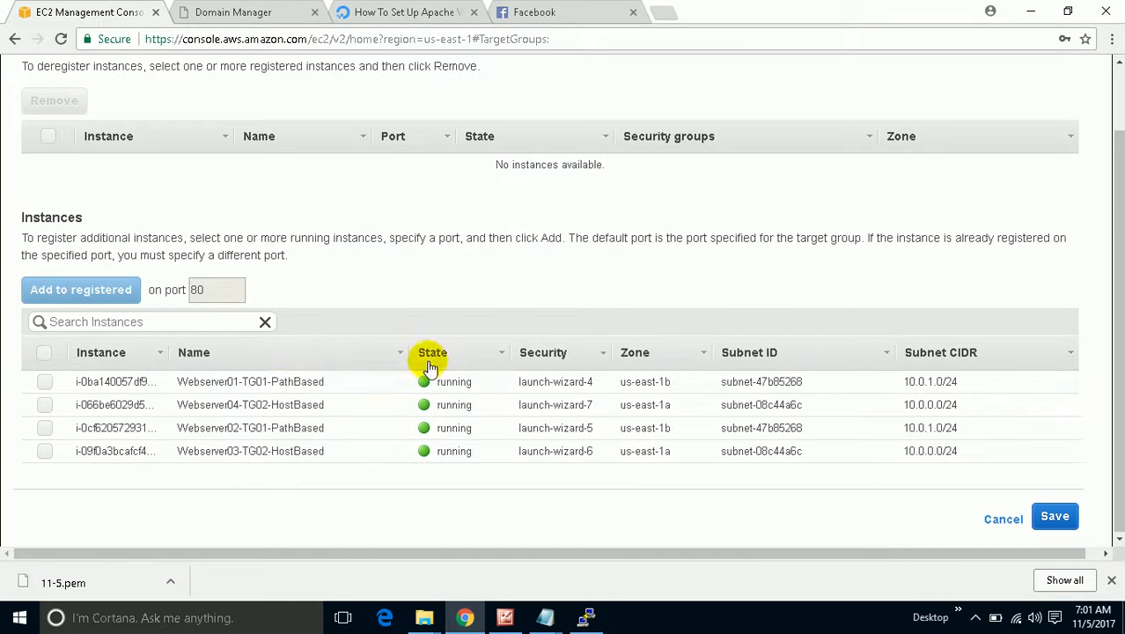
# Register Webserver04 and Webserver03 as port 80 targets and save.
pyautogui.click(44, 404)
pyautogui.click(44, 451)
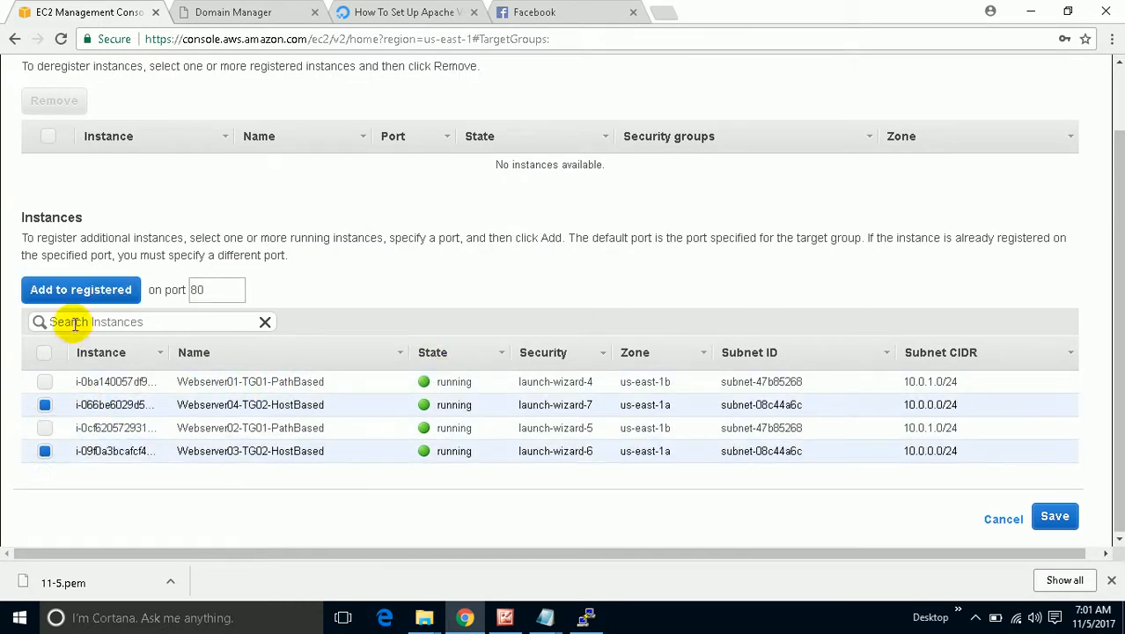
pyautogui.click(79, 289)
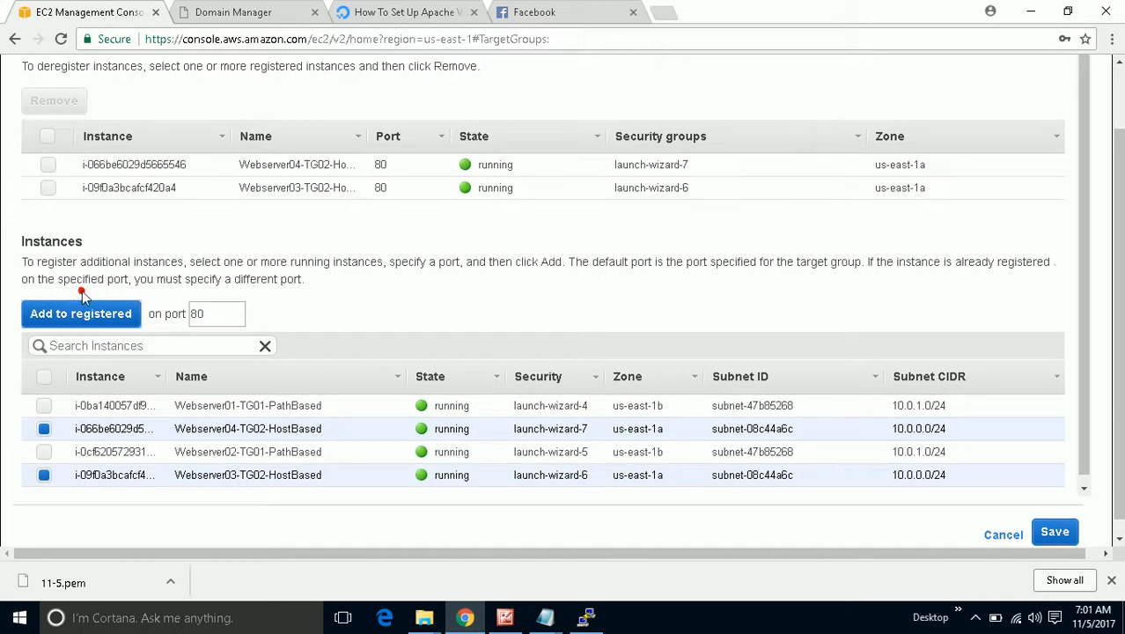
pyautogui.click(1052, 537)
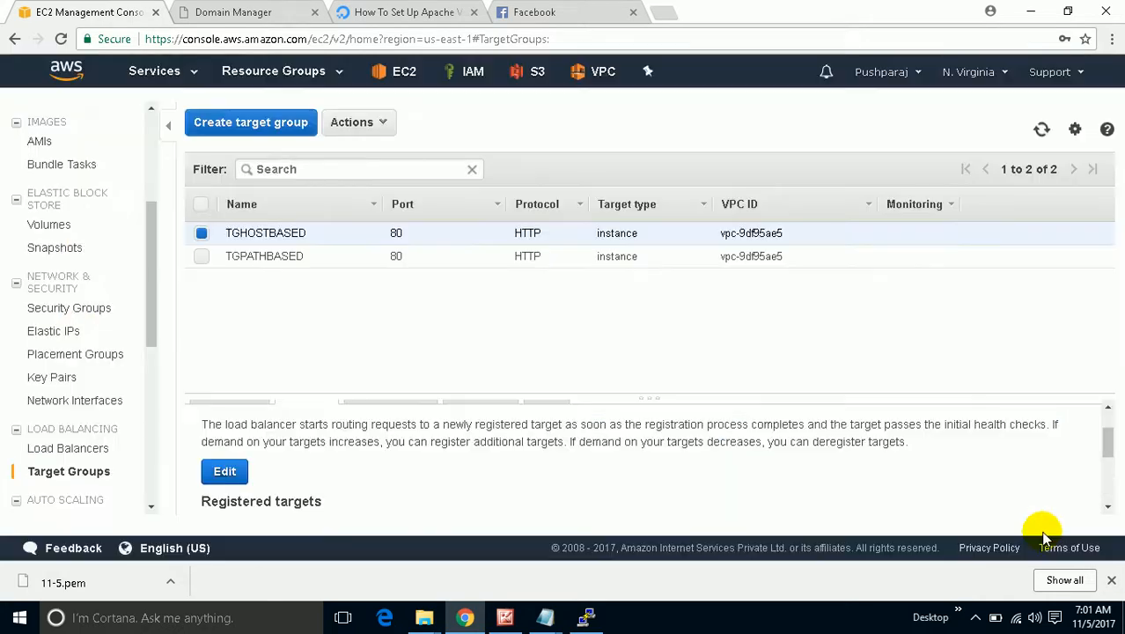
pyautogui.click(200, 232)
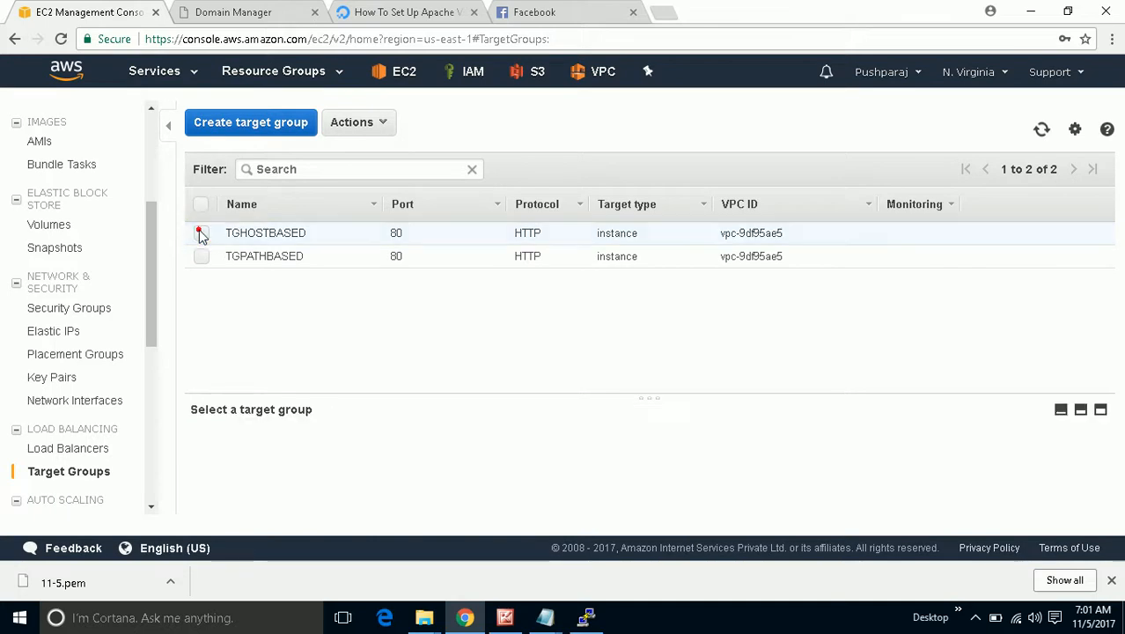
pyautogui.click(201, 255)
pyautogui.click(201, 232)
pyautogui.click(201, 256)
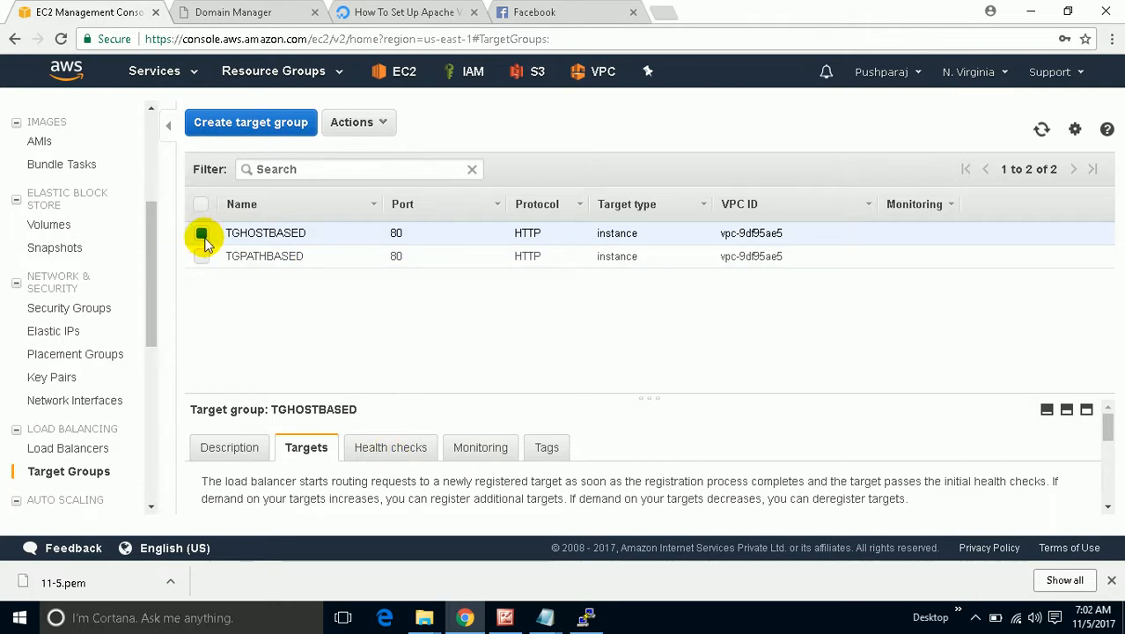
# Start creating a new Application Load Balancer from the Load Balancers page.
pyautogui.click(201, 234)
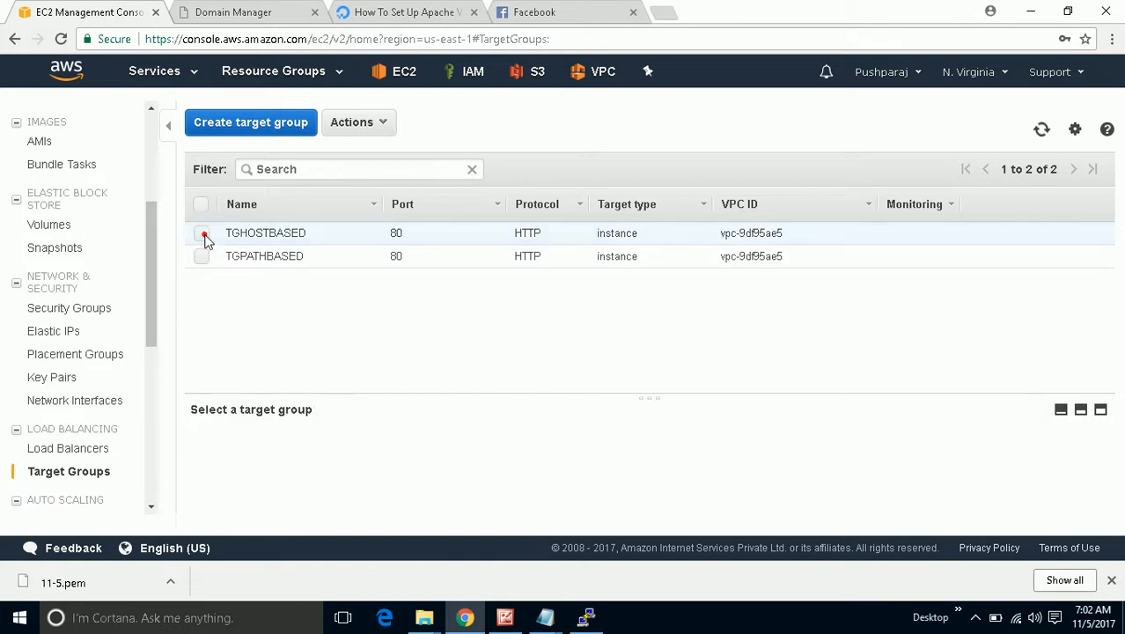
pyautogui.click(88, 447)
pyautogui.click(251, 123)
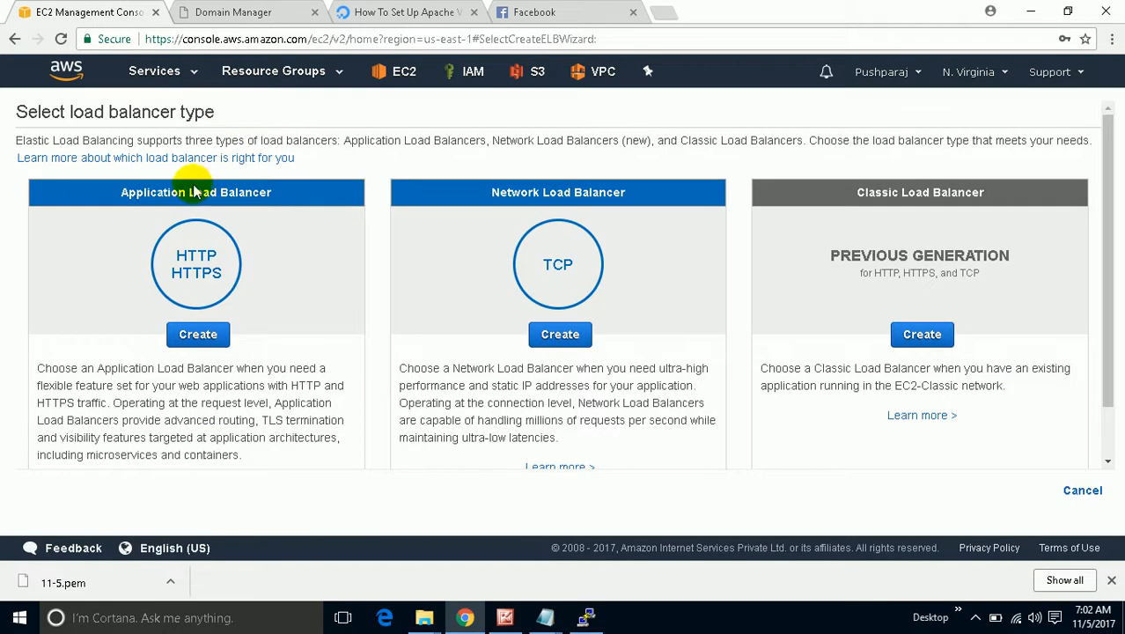
pyautogui.click(209, 334)
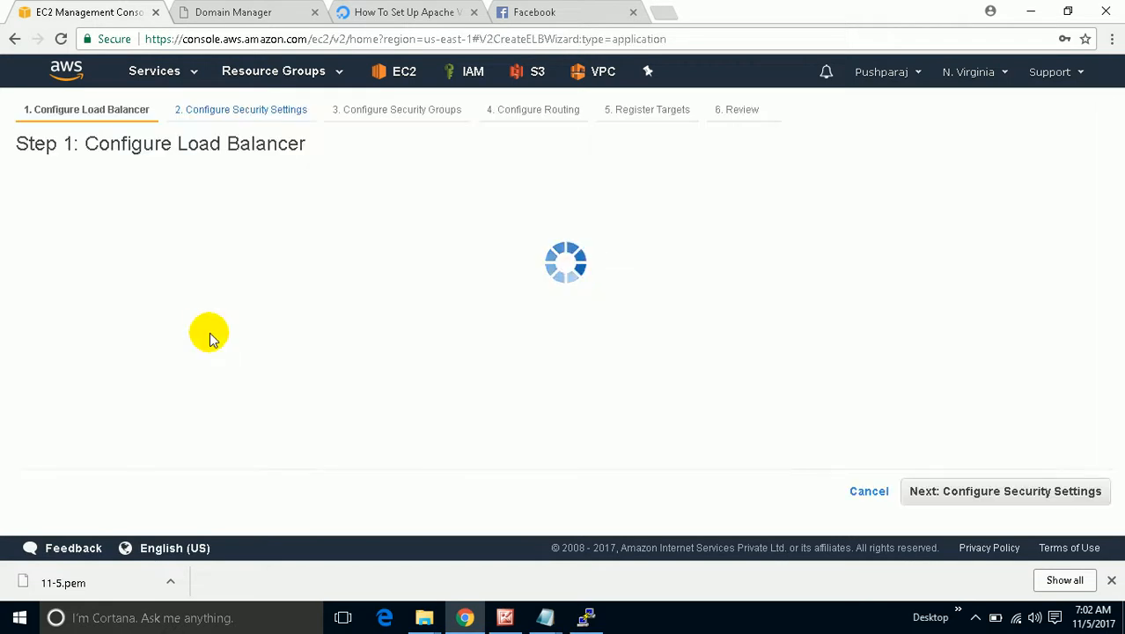
# Name the load balancer TESTAPPLB and keep only the HTTP:80 listener.
pyautogui.click(217, 253)
pyautogui.write('TESTAPPLB')
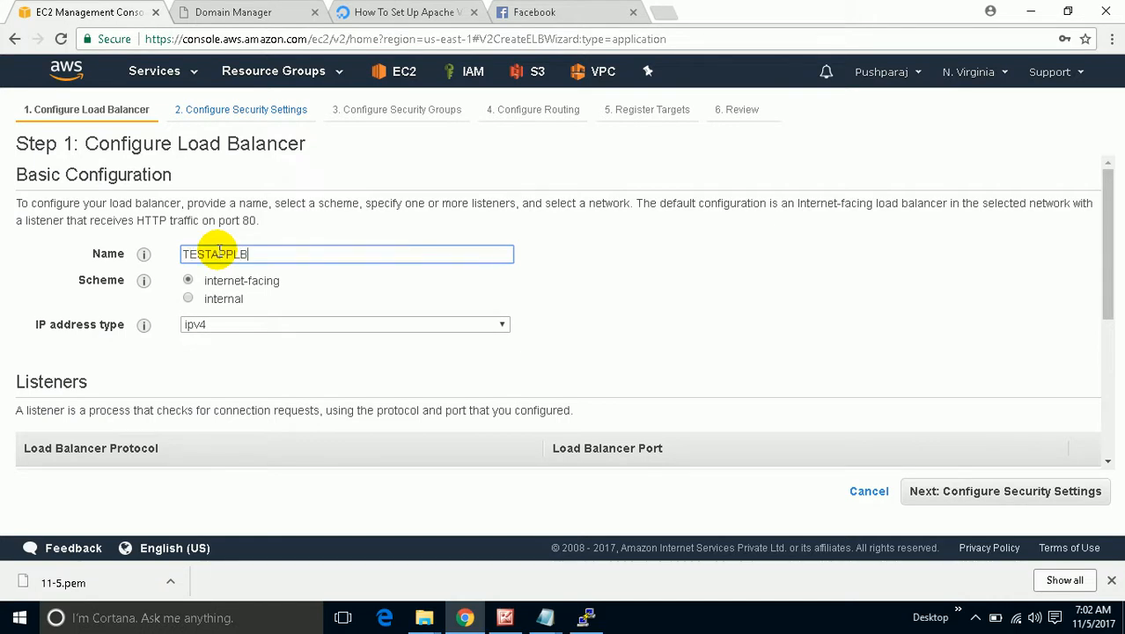
pyautogui.scroll(-2, 251, 393)
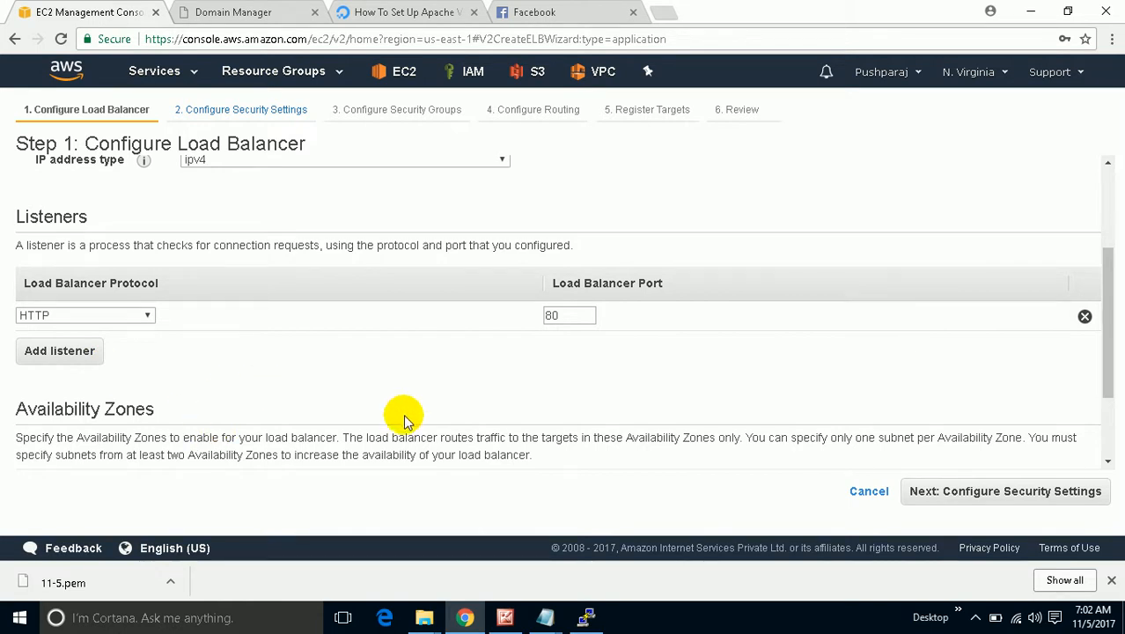
pyautogui.click(63, 351)
pyautogui.click(68, 350)
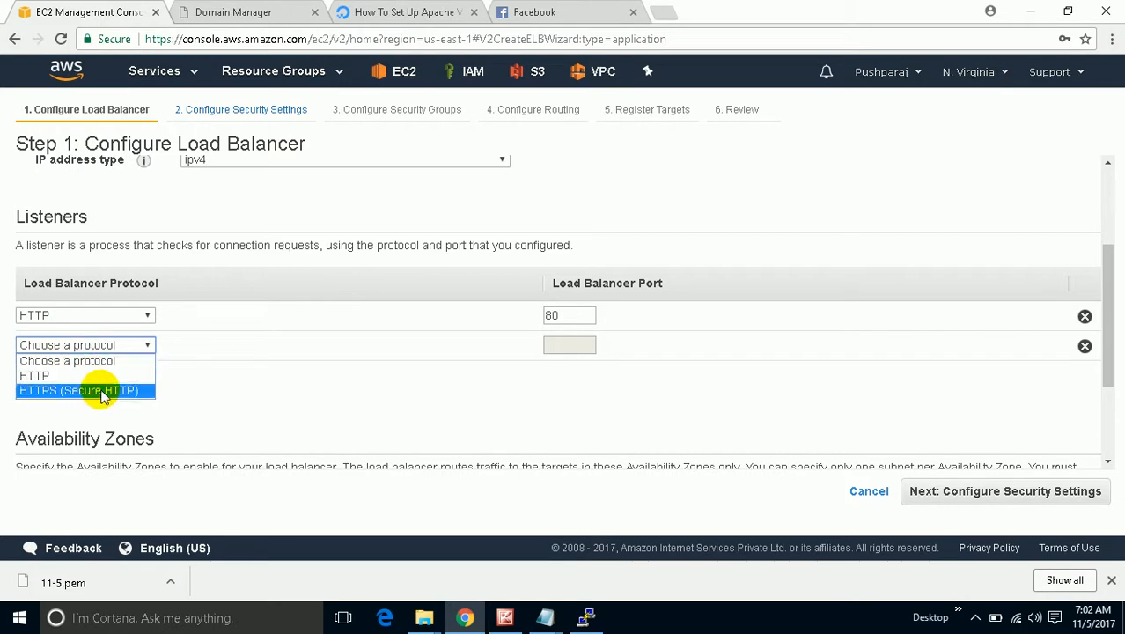
pyautogui.click(326, 379)
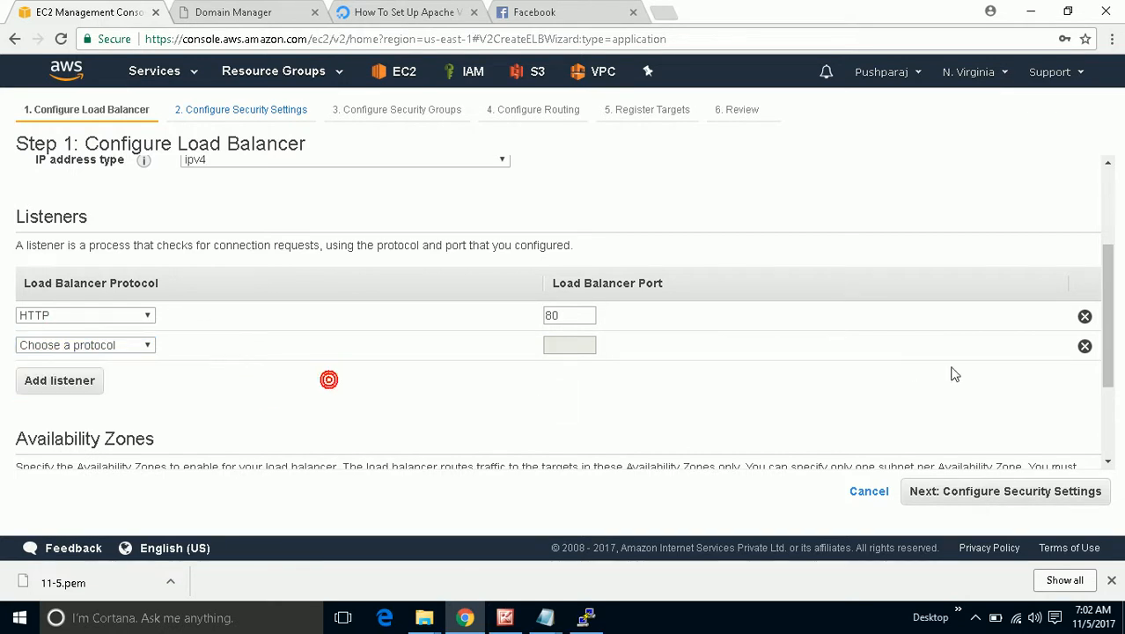
pyautogui.click(1084, 348)
pyautogui.scroll(-2, 481, 344)
# Place it in My_vpc with zones us-east-1a and us-east-1b, then continue.
pyautogui.click(326, 374)
pyautogui.click(321, 399)
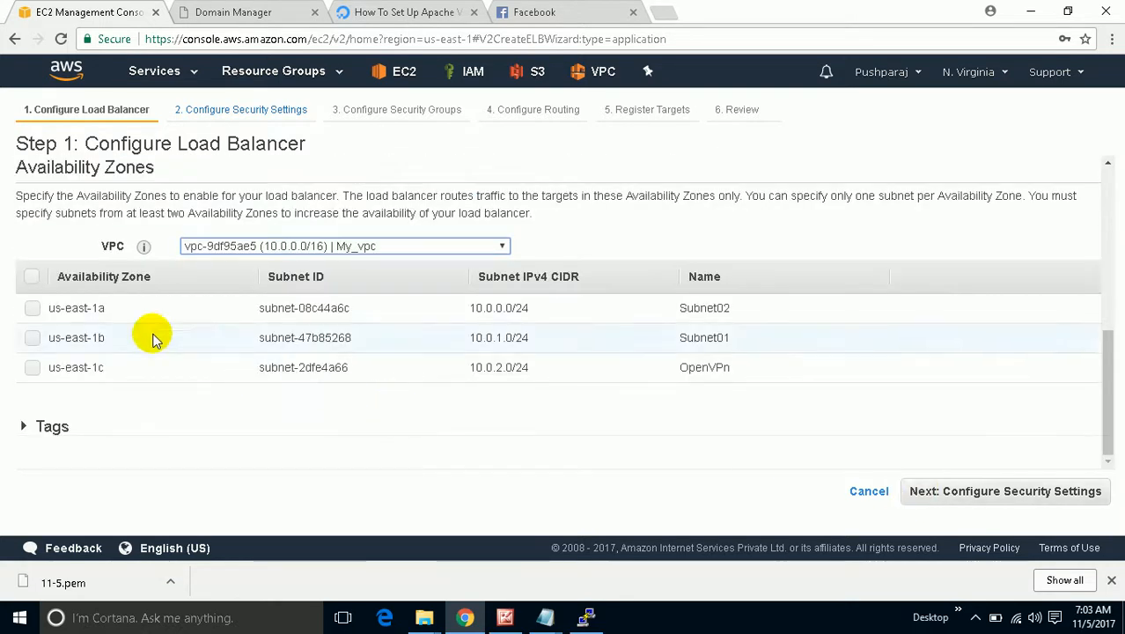
pyautogui.click(32, 309)
pyautogui.click(33, 338)
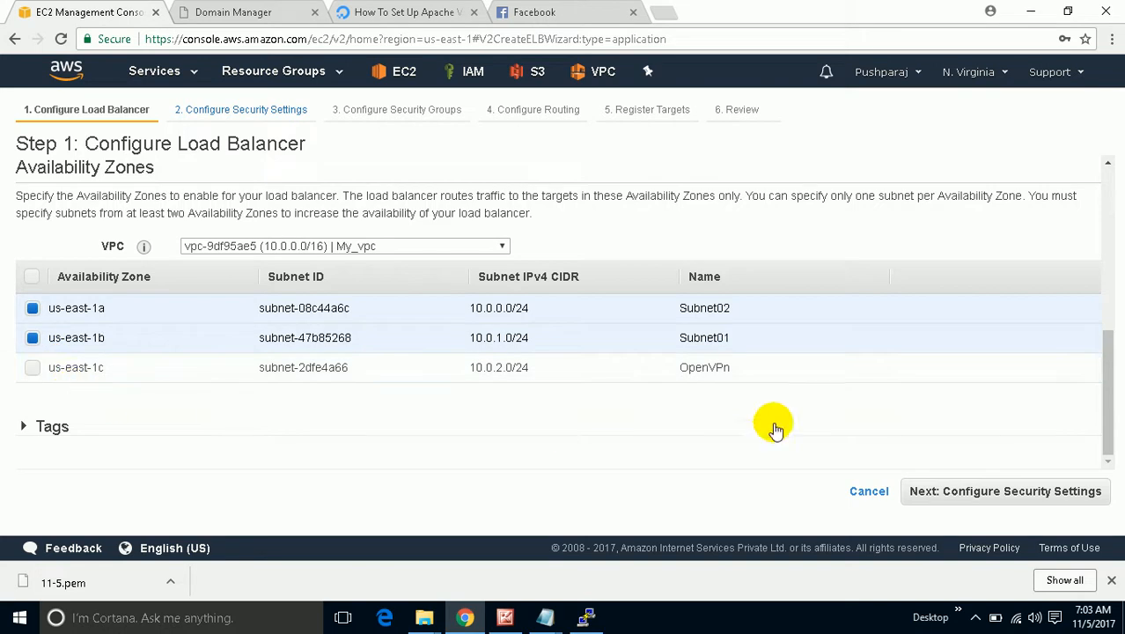
pyautogui.click(966, 495)
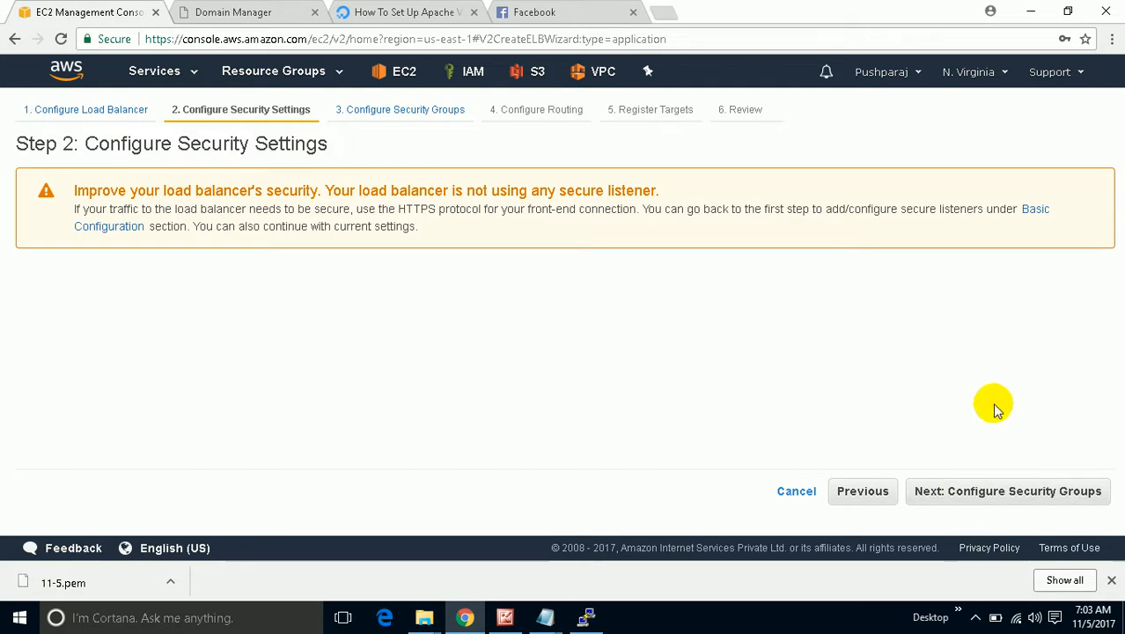
# Create a new security group with an HTTP port 80 rule from Anywhere, then continue.
pyautogui.click(982, 493)
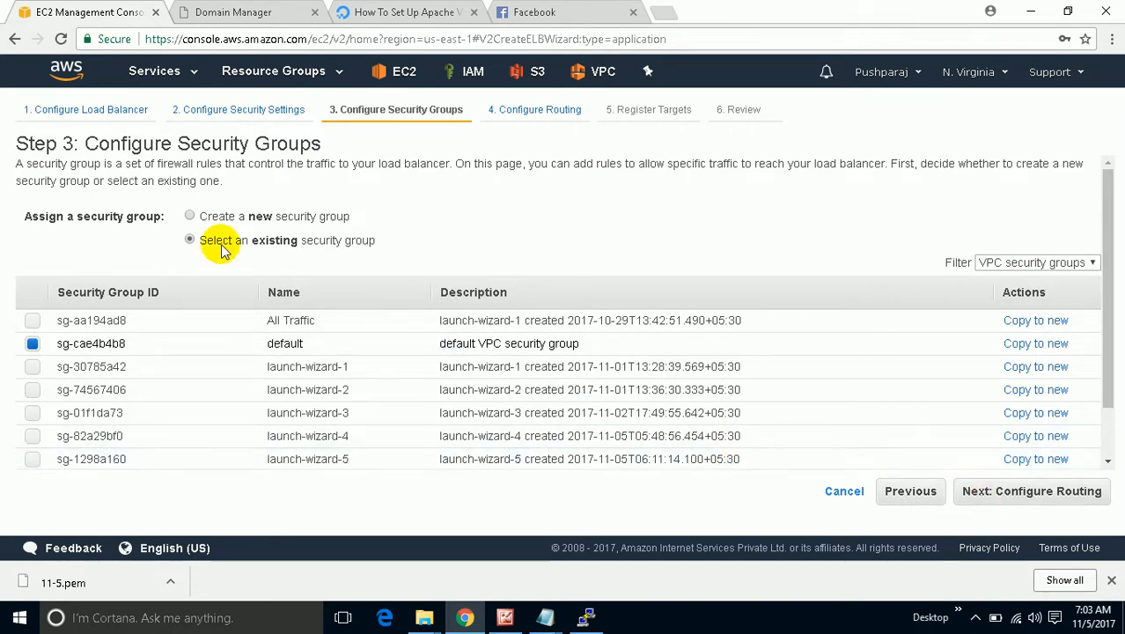
pyautogui.click(263, 220)
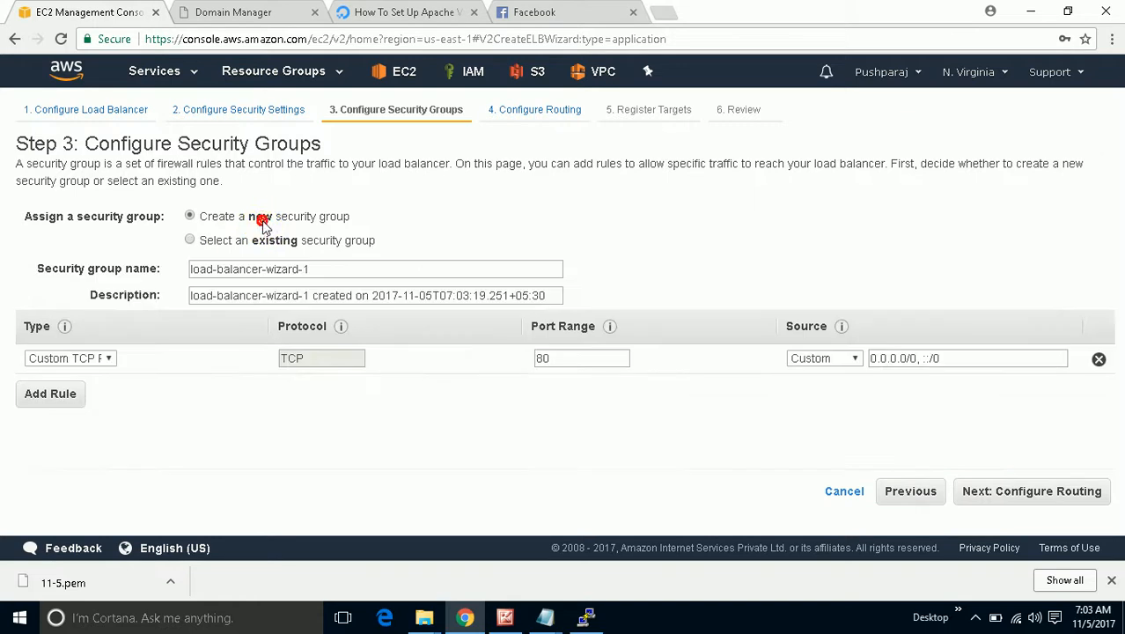
pyautogui.click(95, 368)
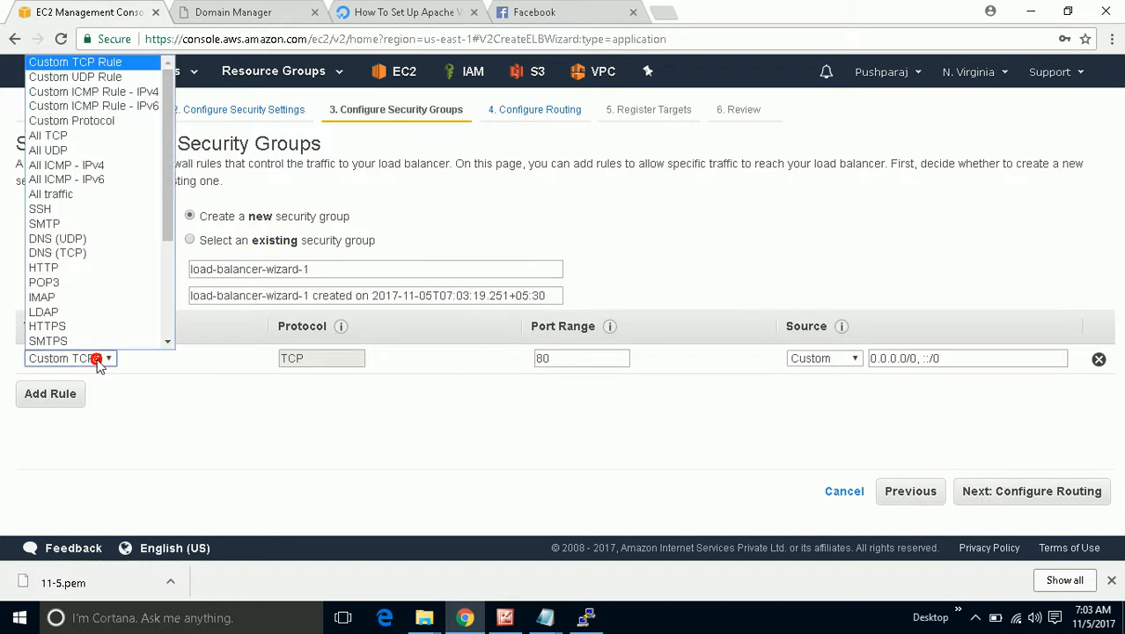
pyautogui.click(79, 269)
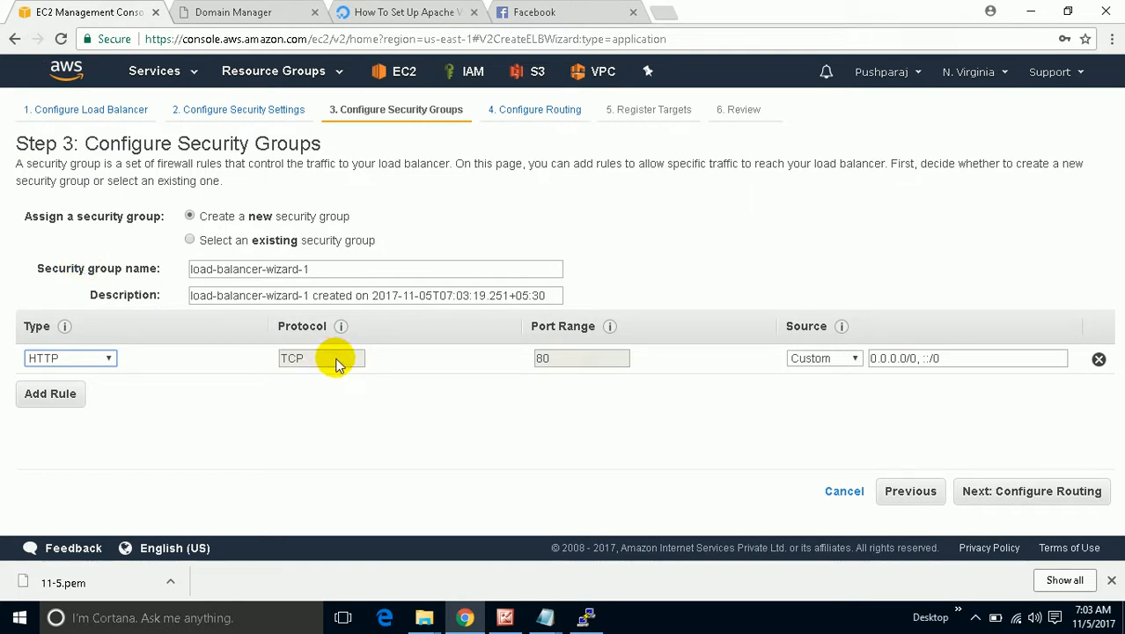
pyautogui.click(816, 358)
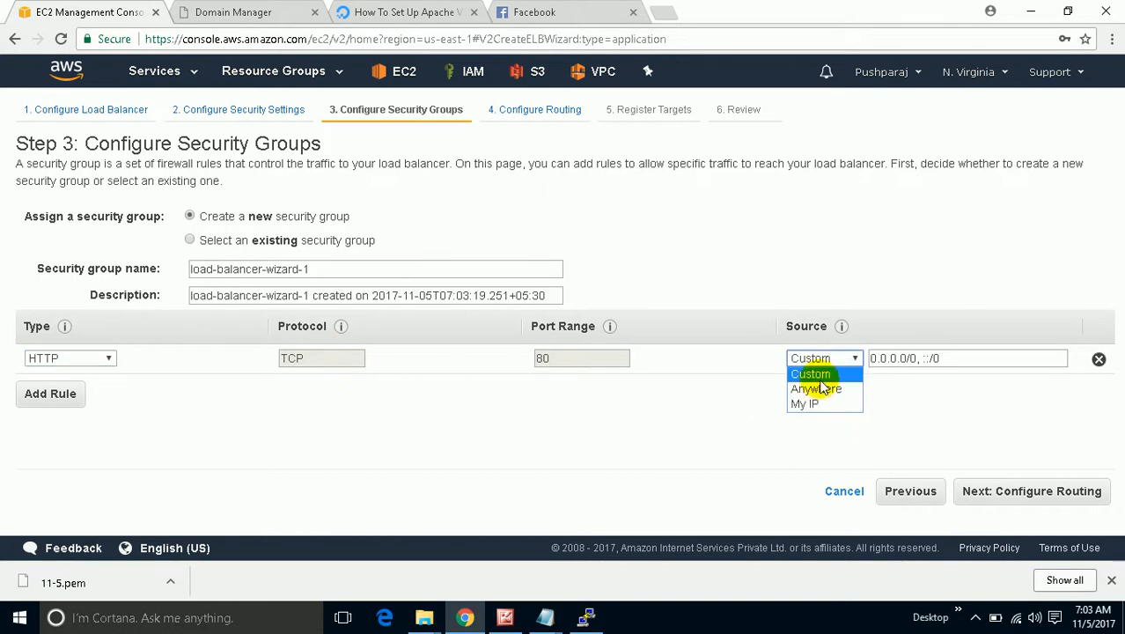
pyautogui.click(820, 388)
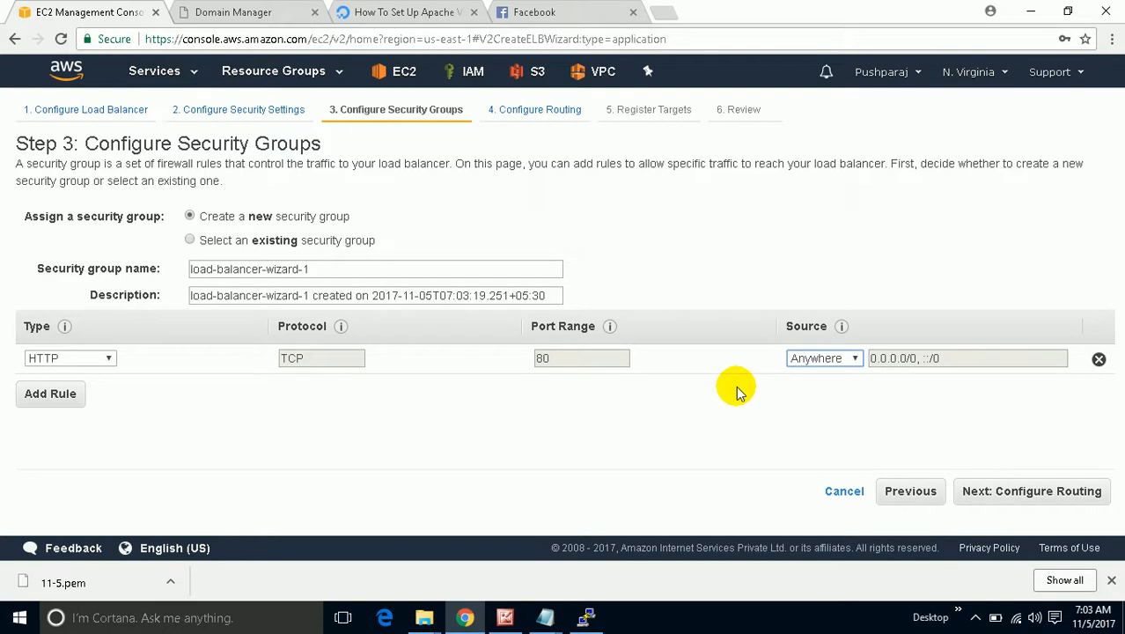
pyautogui.doubleClick(581, 357)
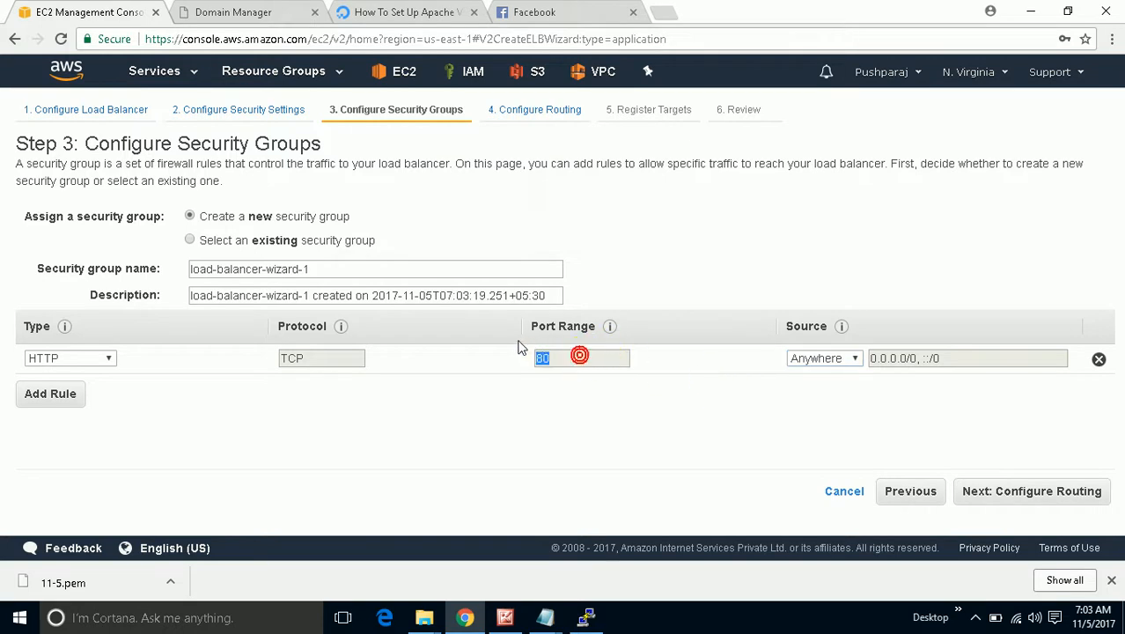
pyautogui.click(1016, 493)
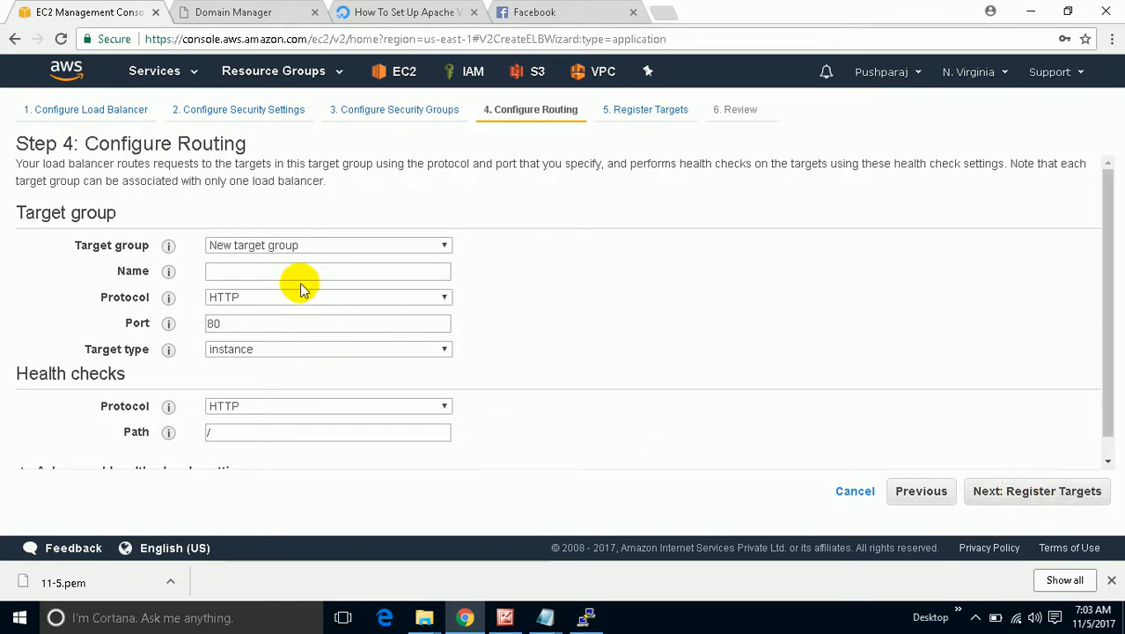
# Route to the existing target group TGPATHBASED and proceed to Register Targets.
pyautogui.scroll(-1, 534, 290)
pyautogui.scroll(1, 534, 293)
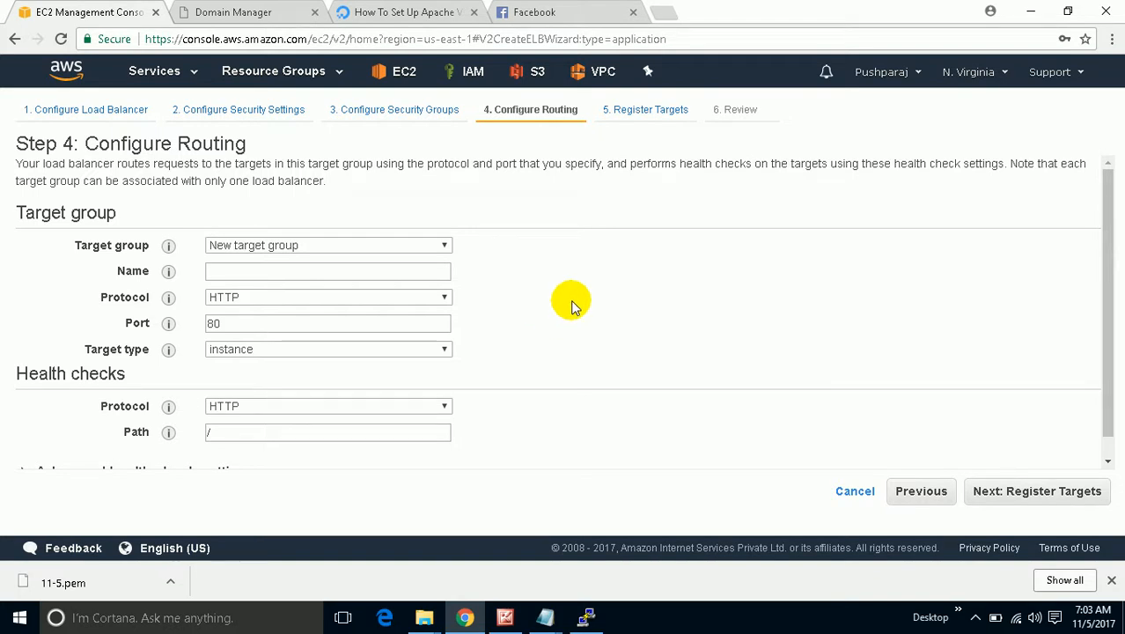
pyautogui.click(377, 246)
pyautogui.click(355, 276)
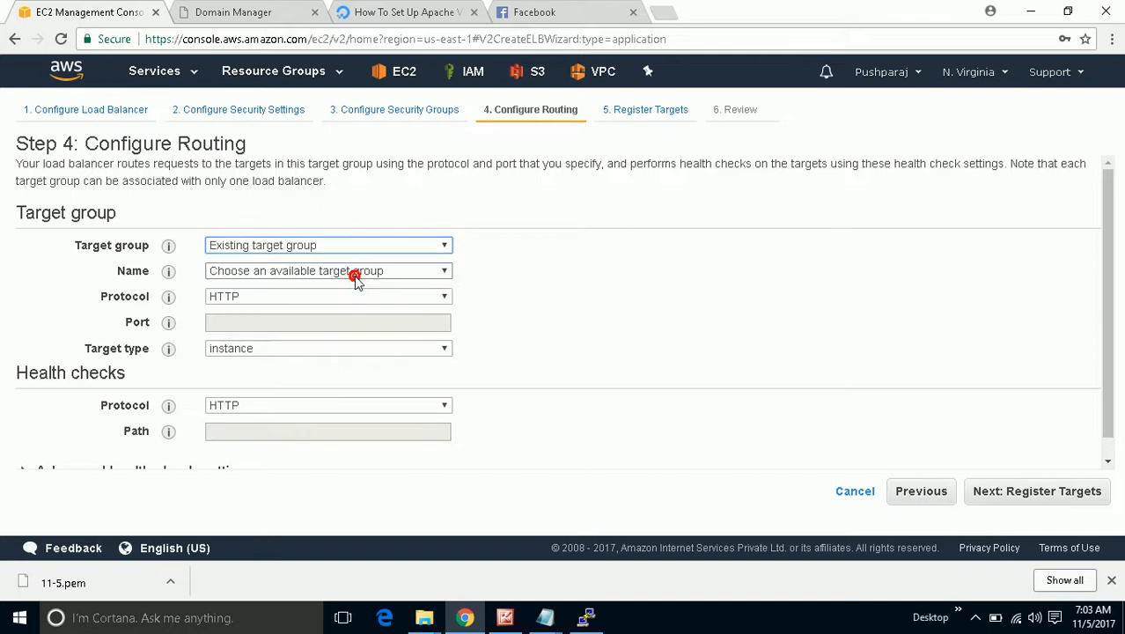
pyautogui.click(355, 268)
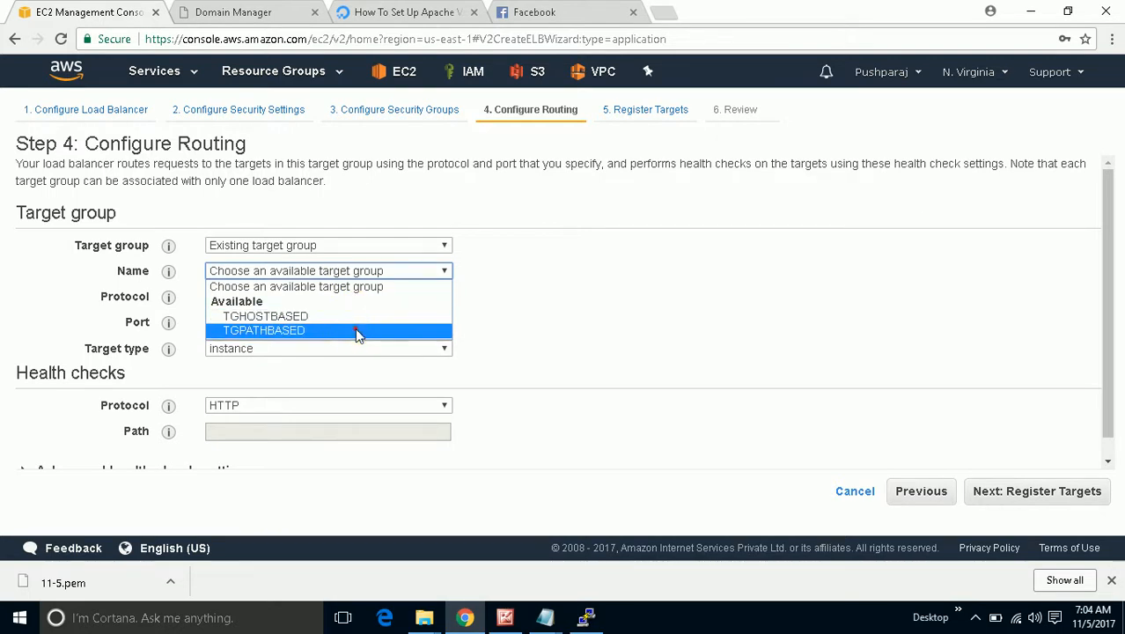
pyautogui.click(355, 330)
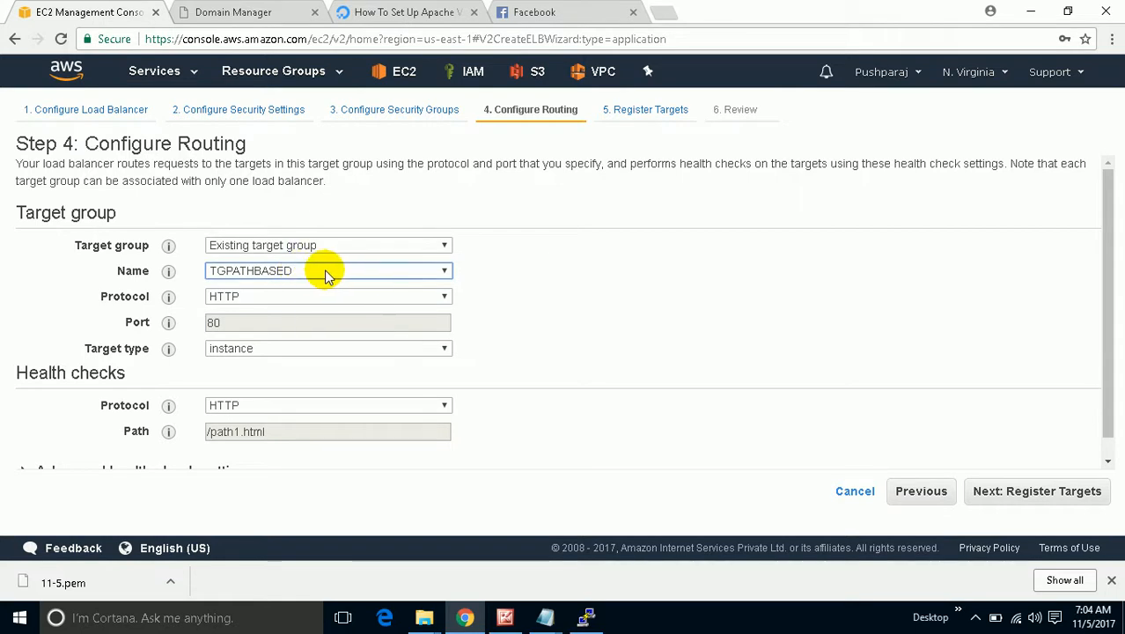
pyautogui.click(604, 317)
pyautogui.scroll(-1, 604, 323)
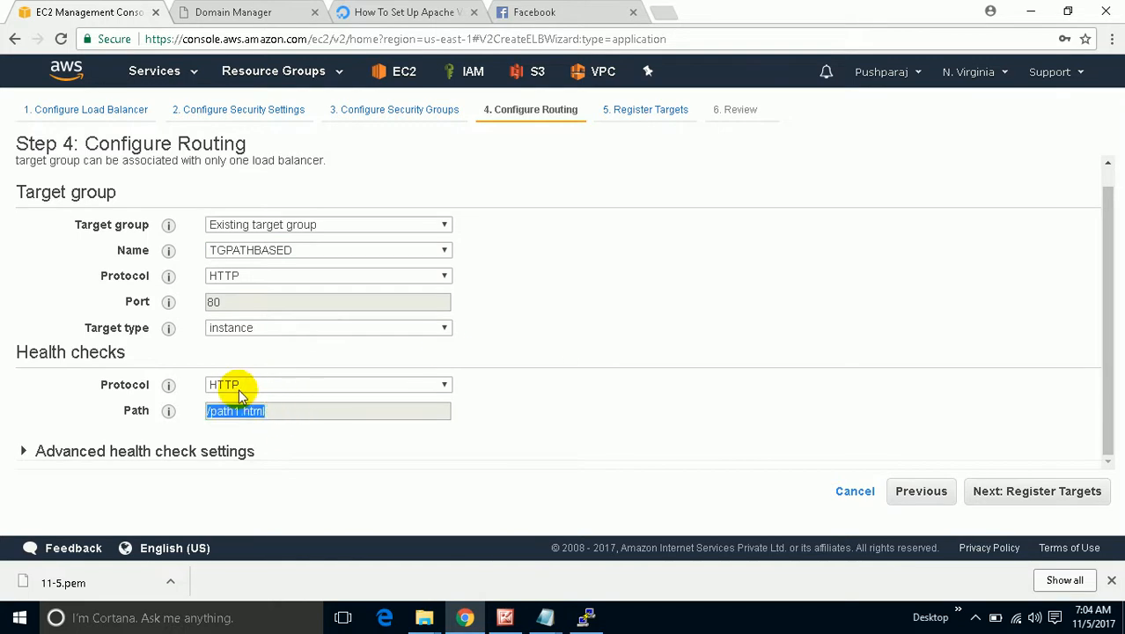
pyautogui.click(640, 343)
pyautogui.scroll(1, 640, 343)
pyautogui.click(1037, 498)
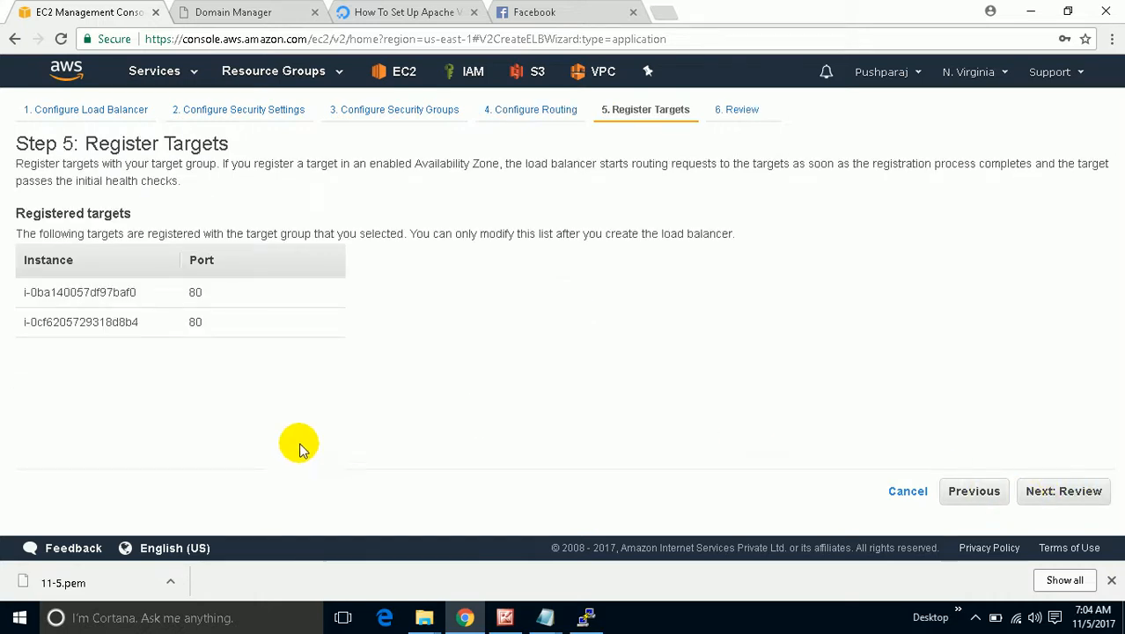
# Review the two registered instances, create TESTAPPLB, and close the status page.
pyautogui.moveTo(217, 333); pyautogui.dragTo(15, 291)
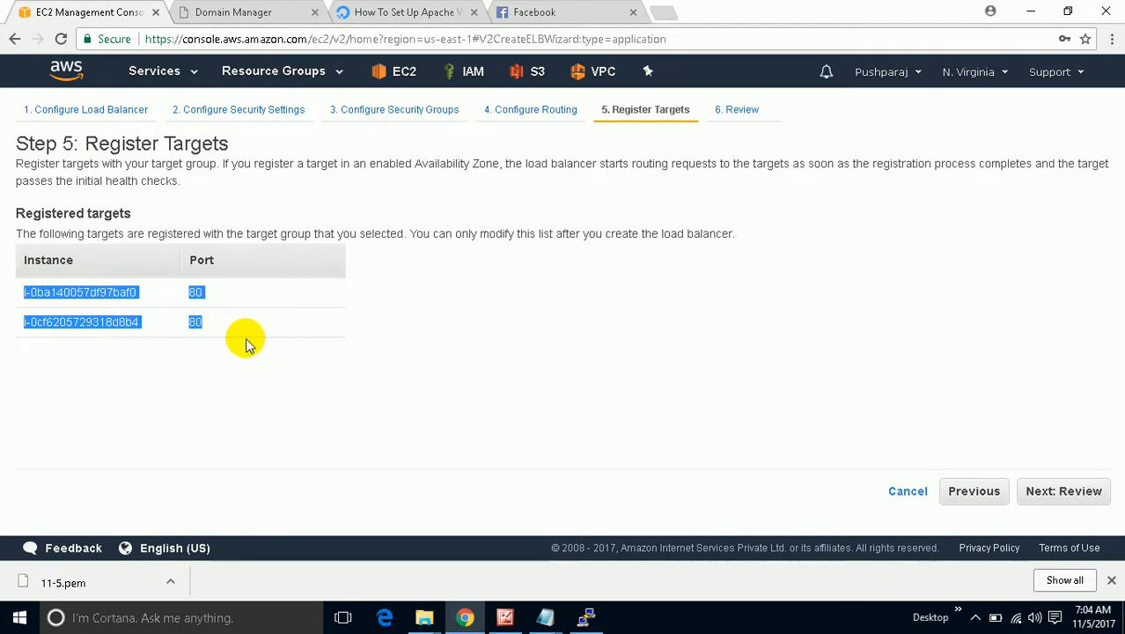
pyautogui.moveTo(141, 294); pyautogui.dragTo(15, 293)
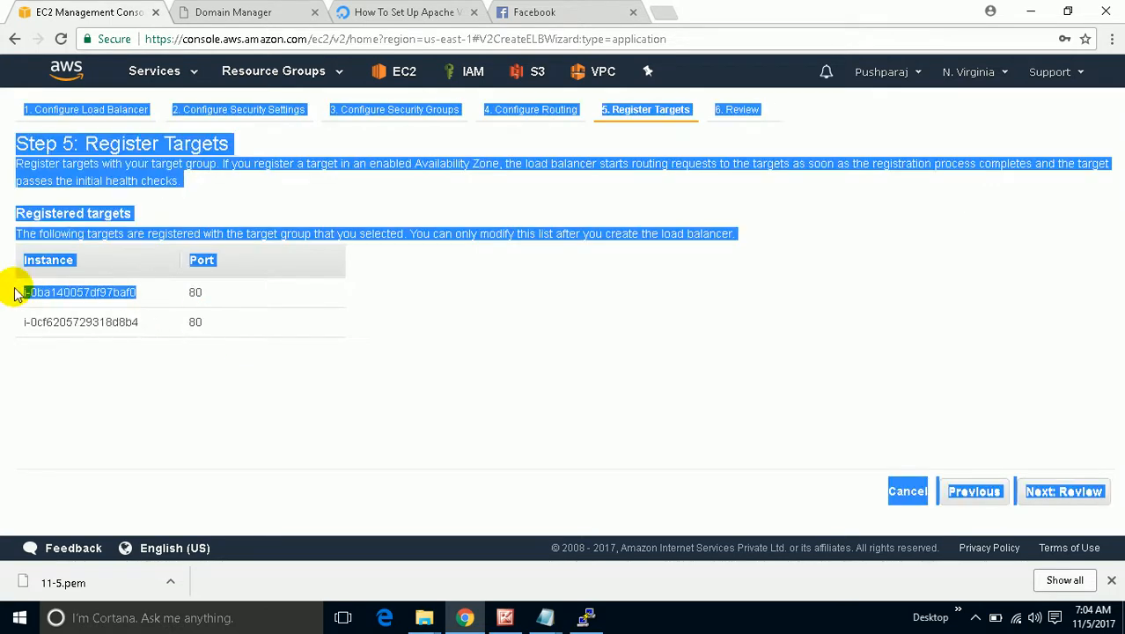
pyautogui.click(143, 342)
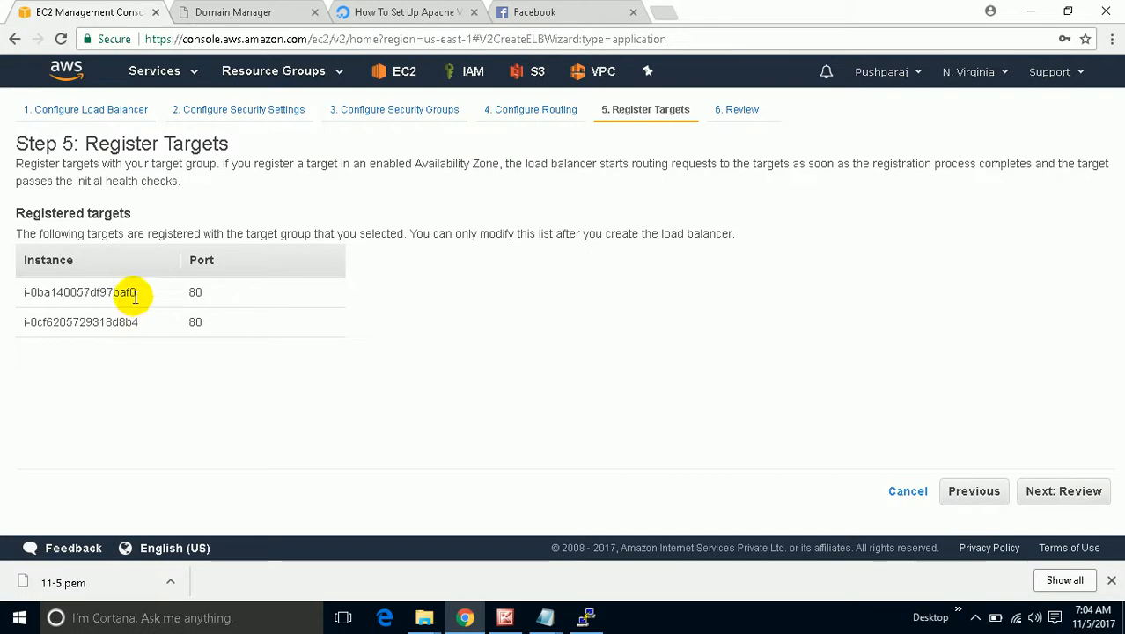
pyautogui.click(1045, 494)
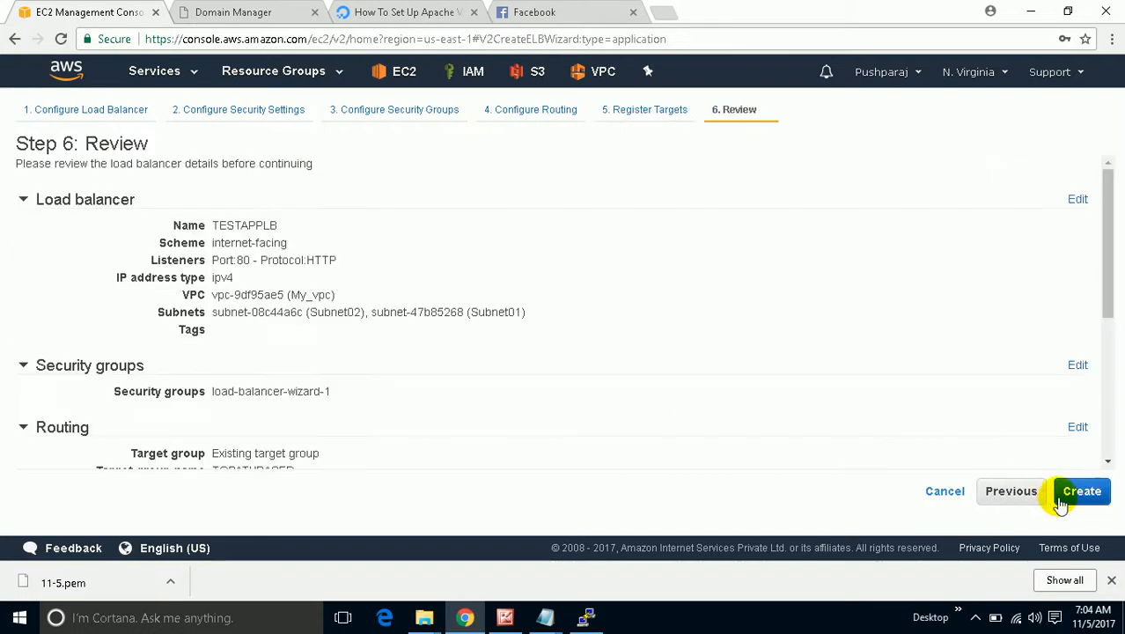
pyautogui.click(1068, 495)
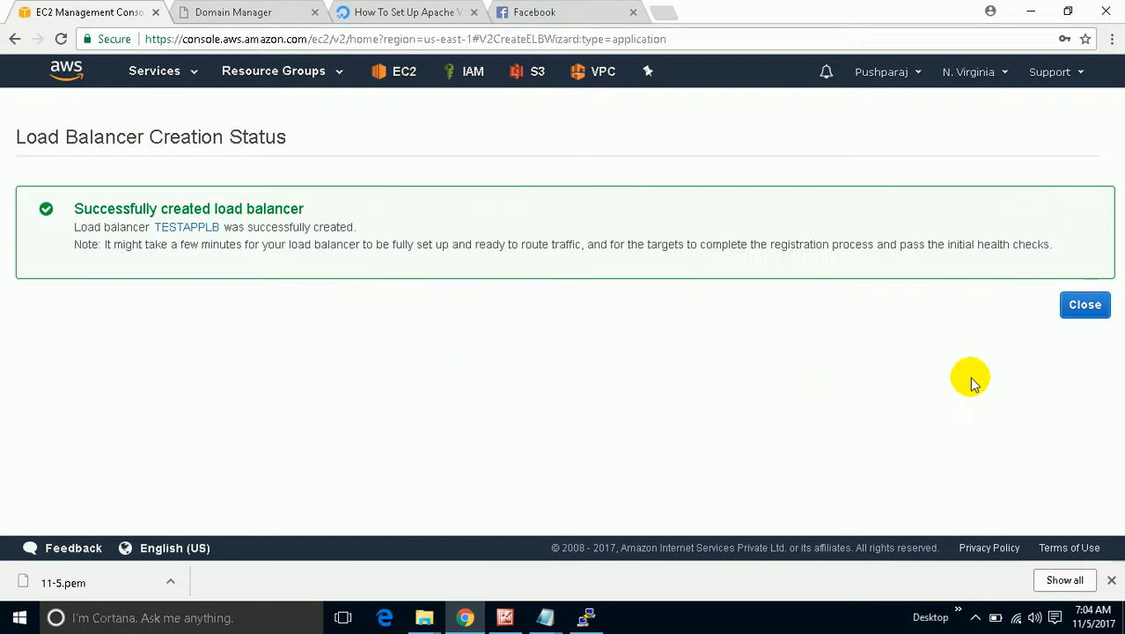
pyautogui.click(1064, 305)
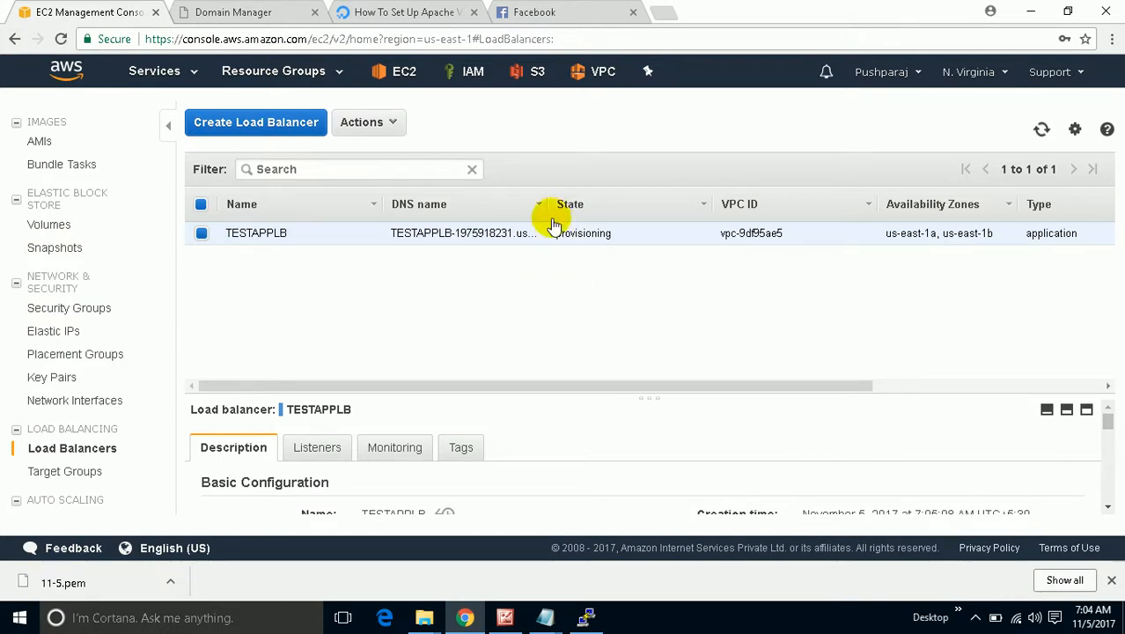
# Copy TESTAPPLB's DNS name from its Description tab and switch to GoDaddy's TECHVOICE.INFO DNS records.
pyautogui.click(964, 619)
pyautogui.click(965, 618)
pyautogui.click(974, 620)
pyautogui.click(1009, 586)
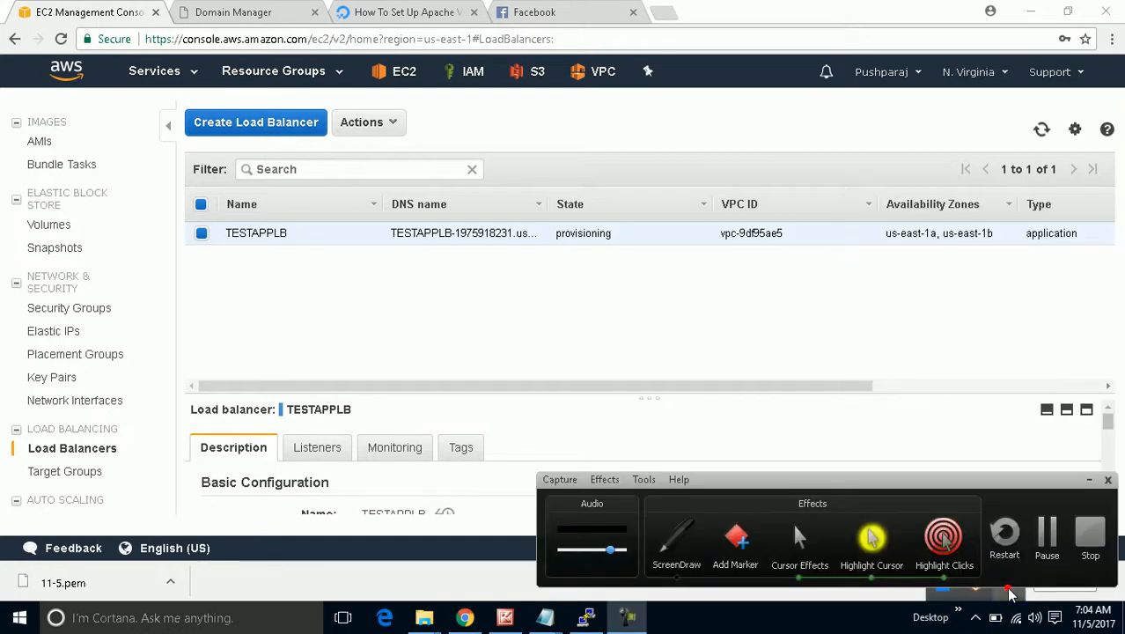
pyautogui.click(1044, 528)
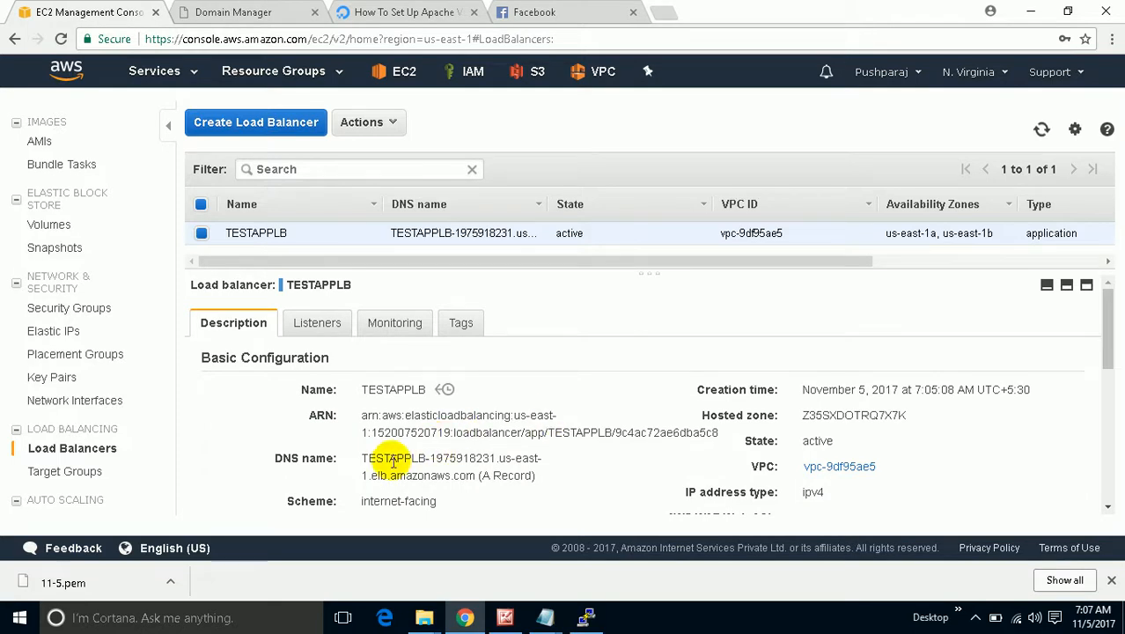
pyautogui.moveTo(363, 458); pyautogui.dragTo(464, 480)
pyautogui.rightClick(460, 474)
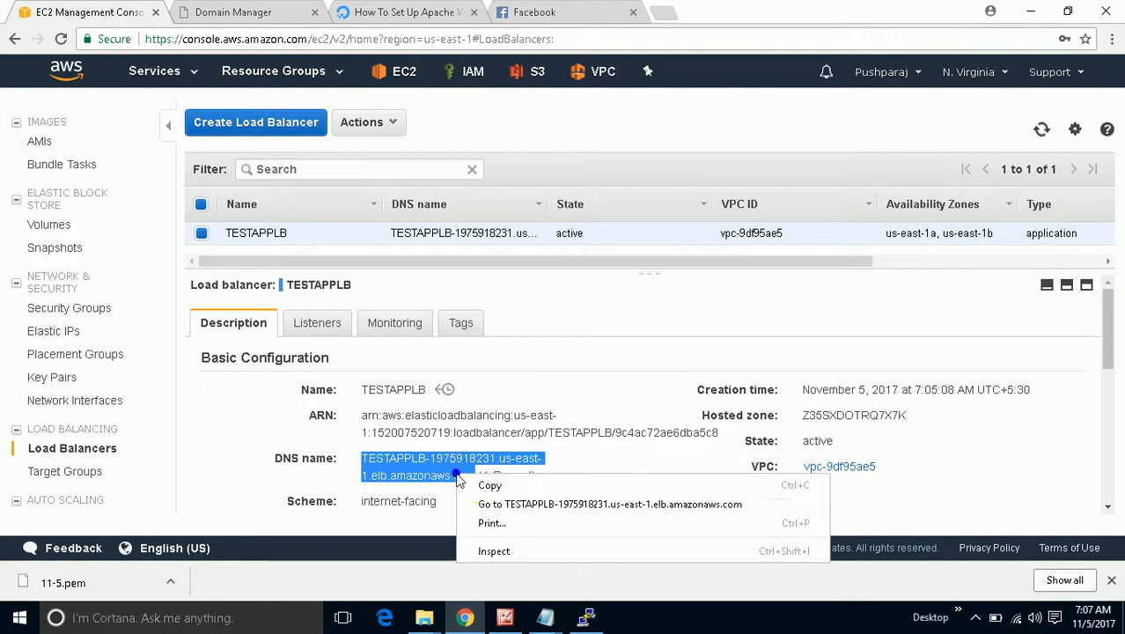
pyautogui.click(483, 485)
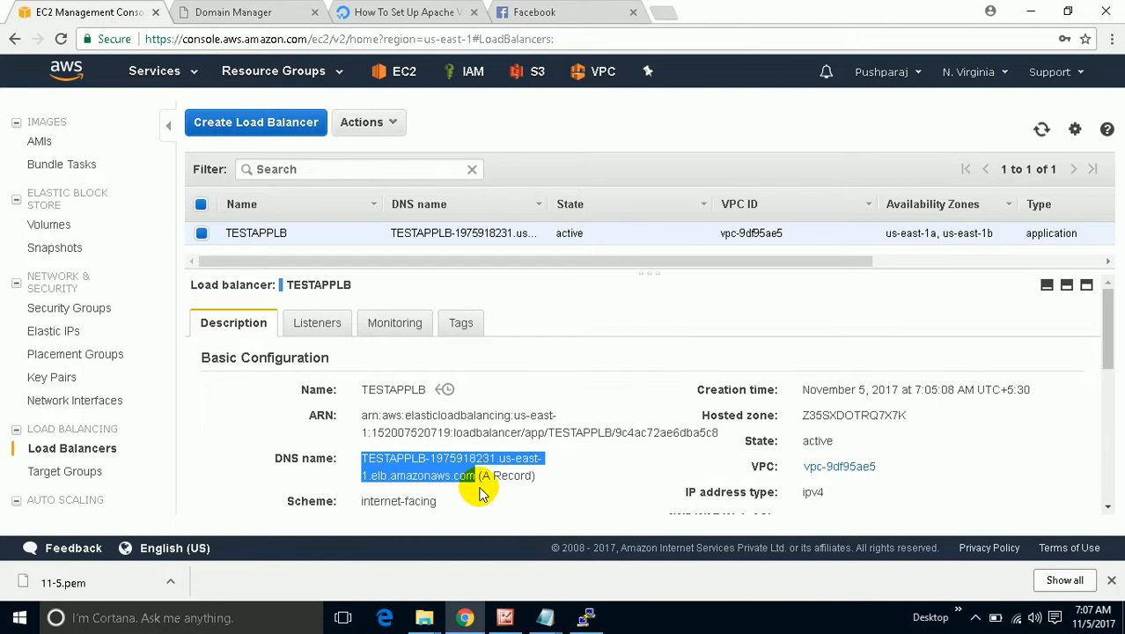
pyautogui.click(257, 12)
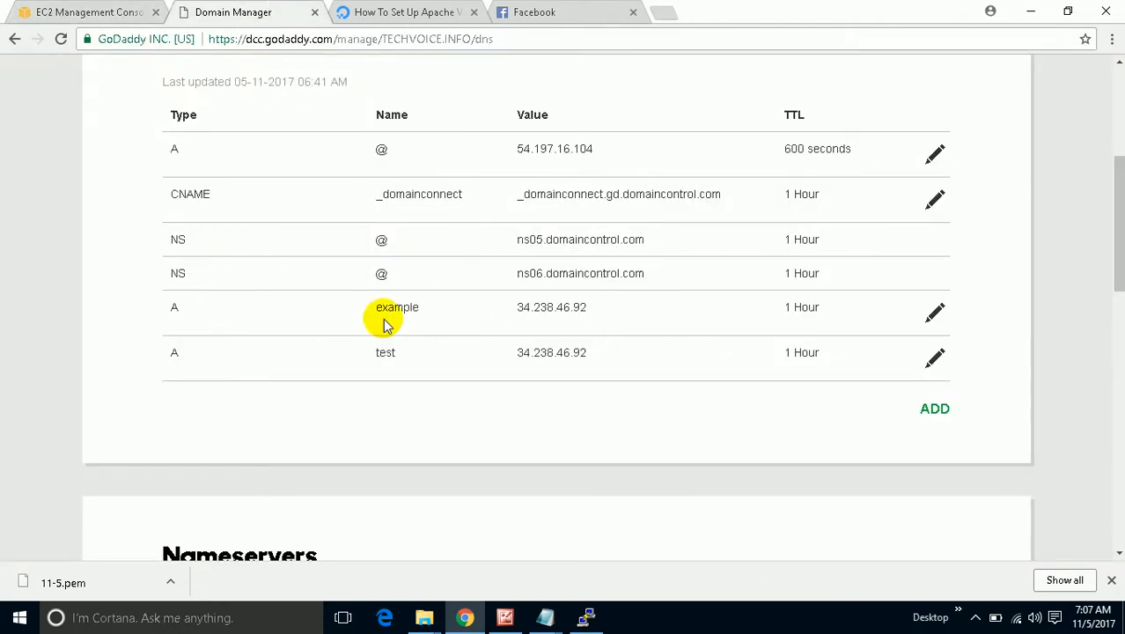
# Delete the 'example' A record.
pyautogui.click(935, 312)
pyautogui.scroll(-1, 850, 410)
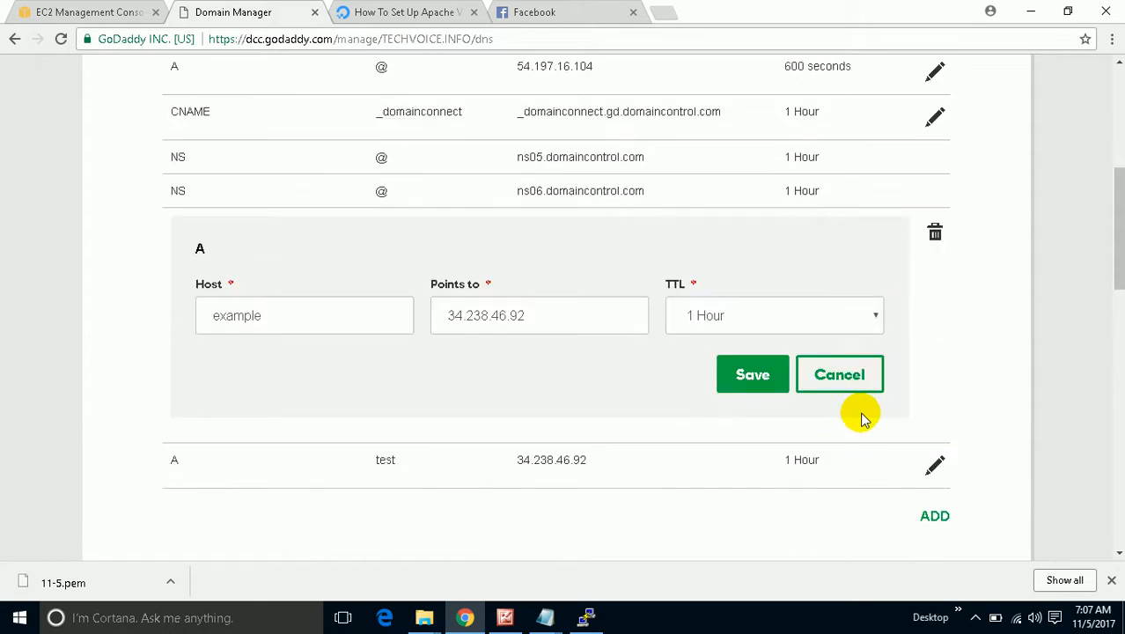
pyautogui.click(936, 234)
pyautogui.click(632, 327)
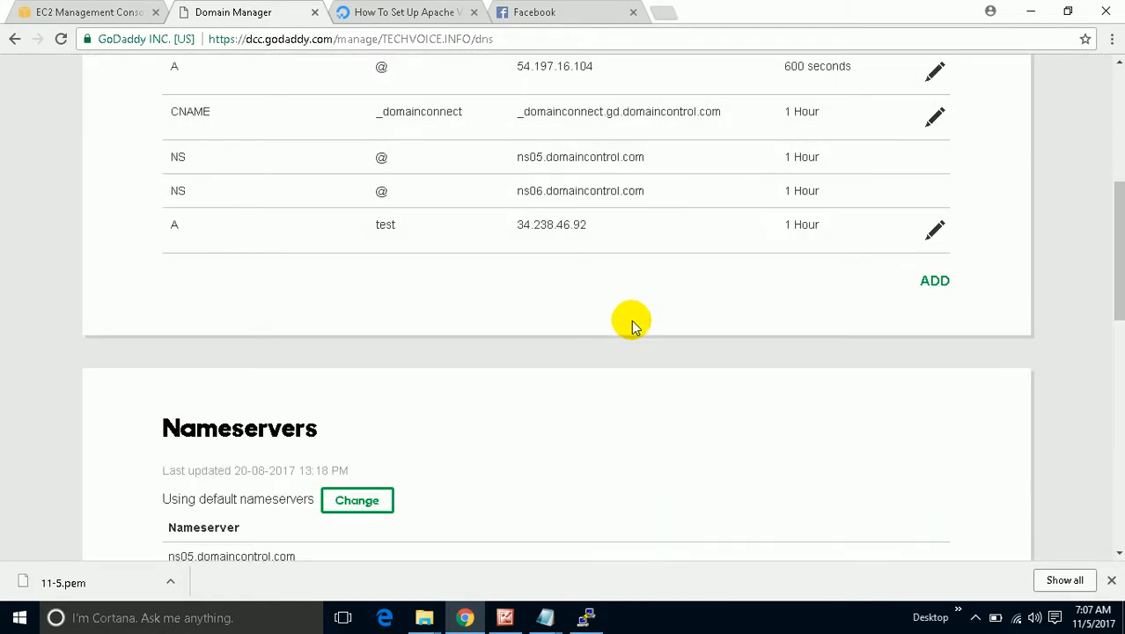
# Delete the 'test' A record pointing to 34.238.46.92 and begin a new record.
pyautogui.click(933, 236)
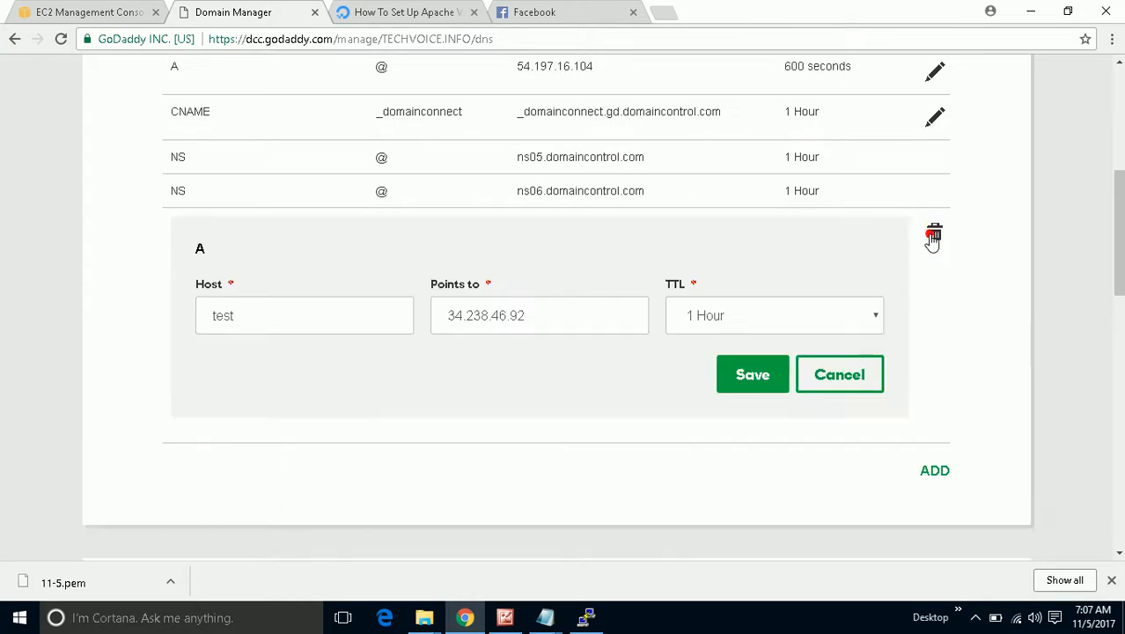
pyautogui.click(935, 234)
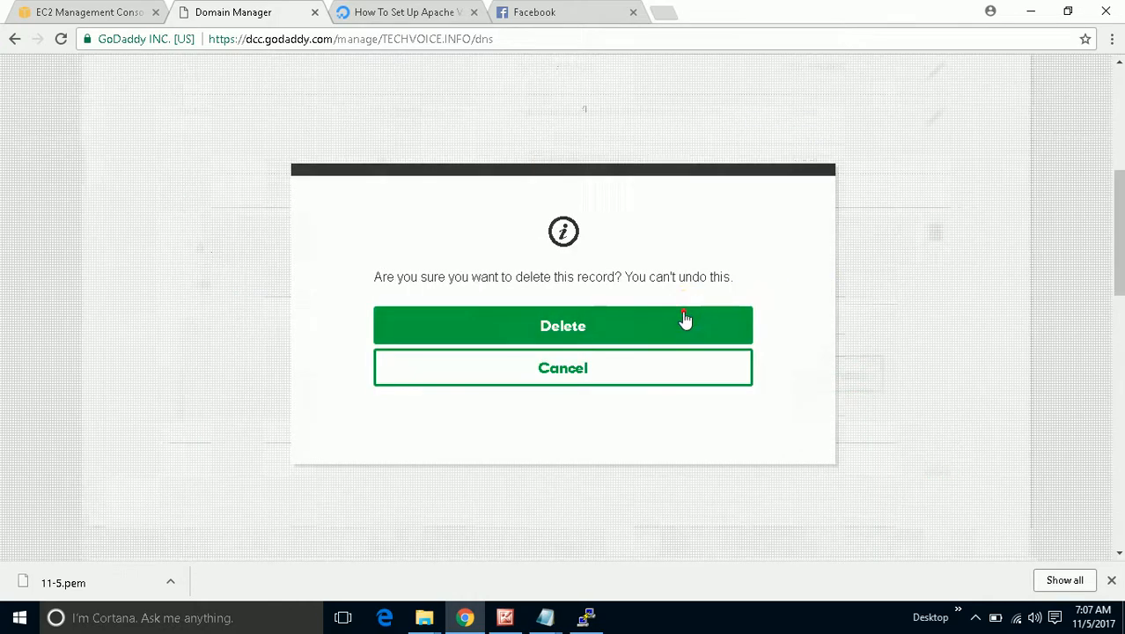
pyautogui.click(684, 317)
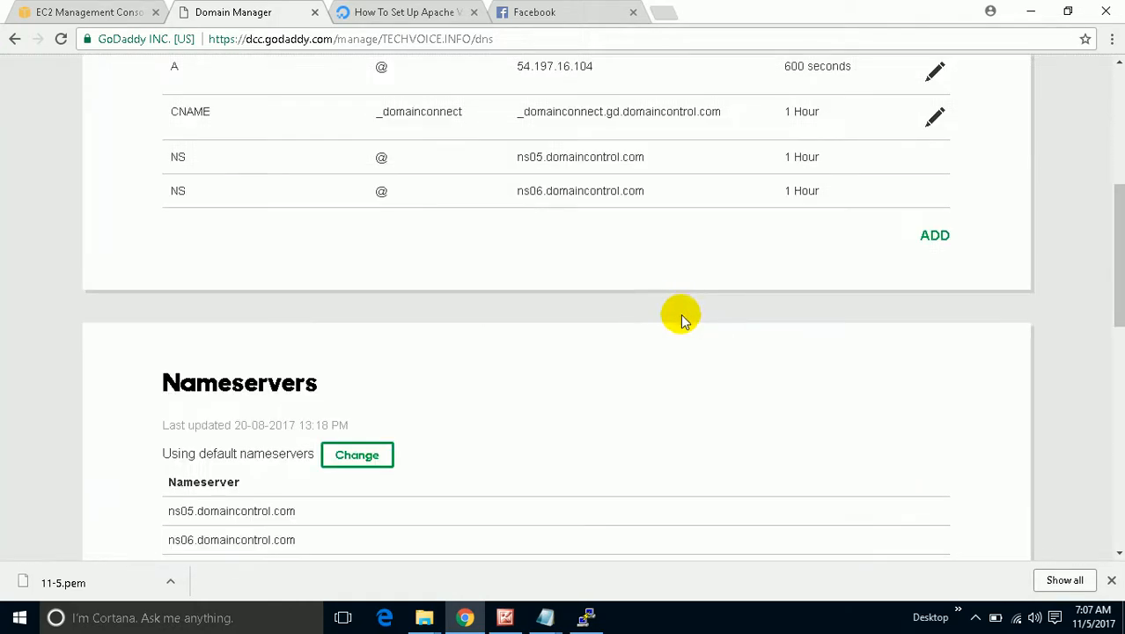
pyautogui.scroll(2, 684, 318)
pyautogui.click(934, 402)
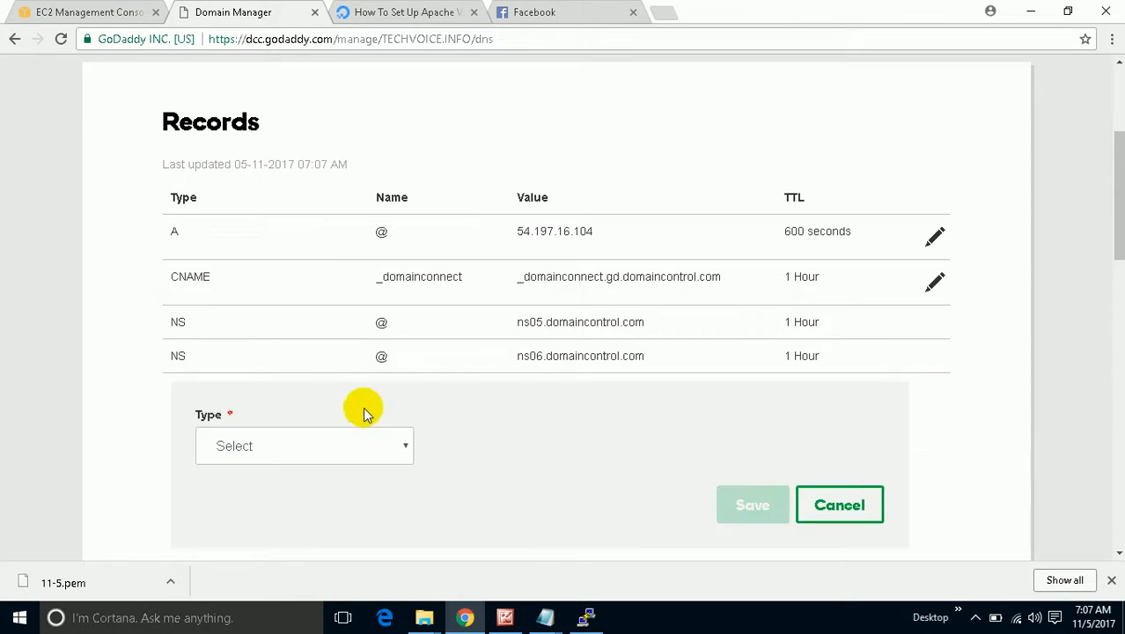
# Save a CNAME record 'example' pointing to the pasted TESTAPPLB DNS name.
pyautogui.click(347, 446)
pyautogui.click(330, 331)
pyautogui.click(502, 459)
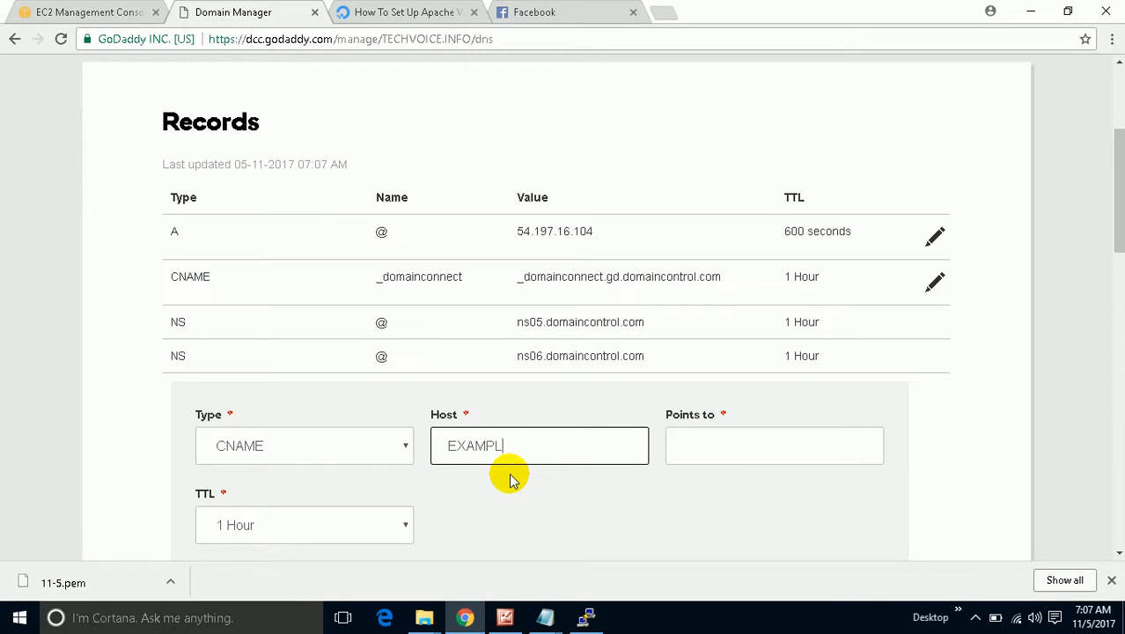
pyautogui.click(721, 453)
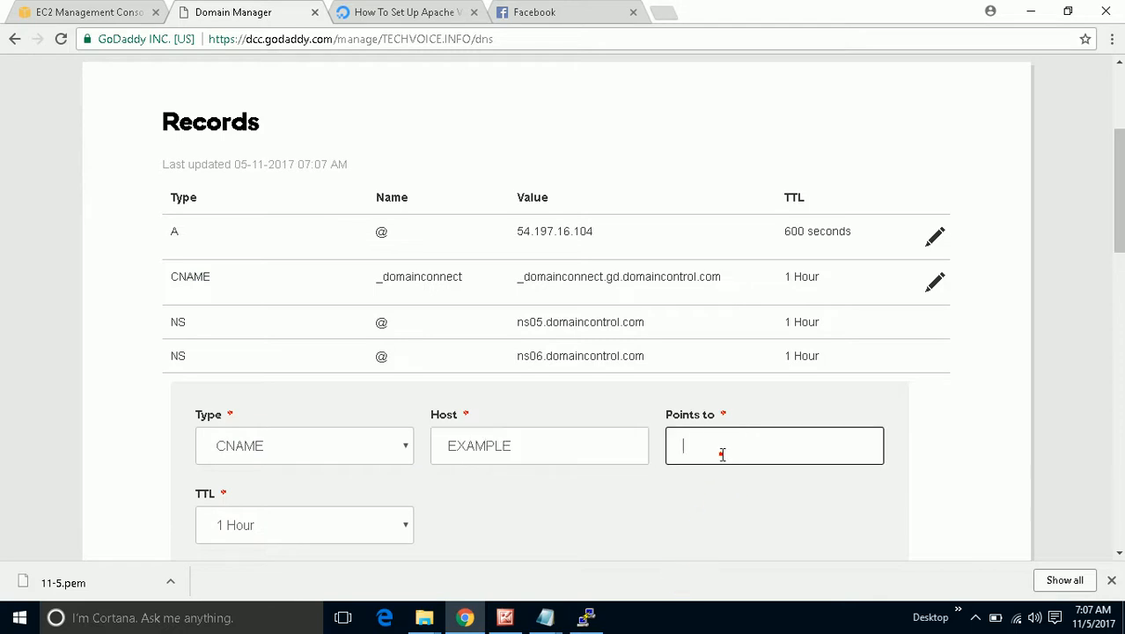
pyautogui.hotkey('ctrl', 'v')
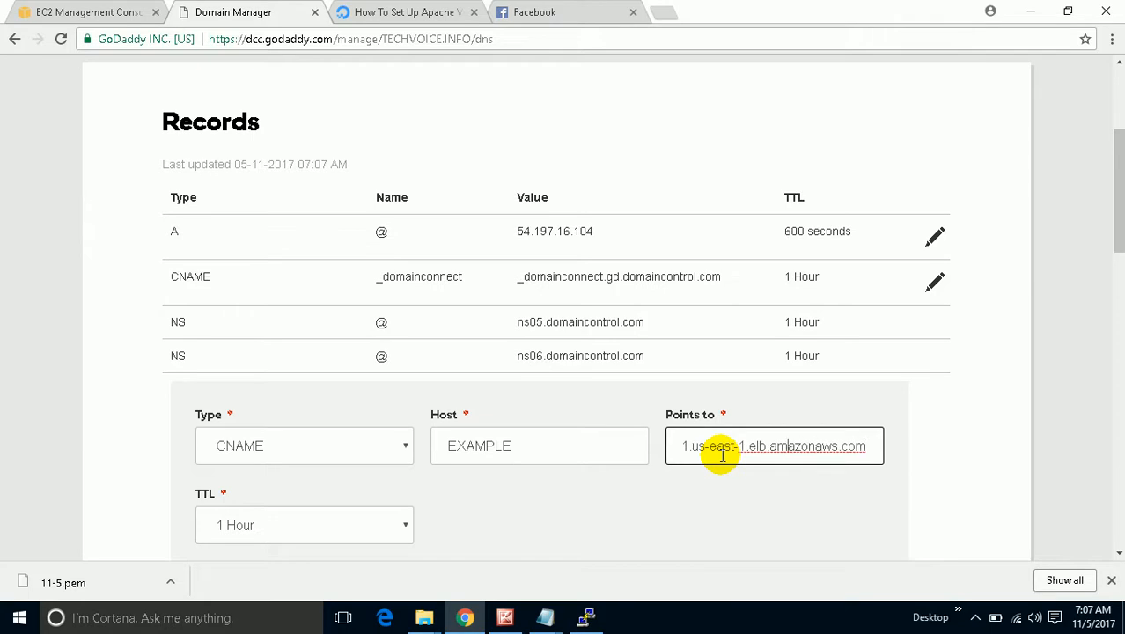
pyautogui.press('Left')
pyautogui.press('Left')
pyautogui.press('Left')
pyautogui.press('Left')
pyautogui.press('Left')
pyautogui.press('Left')
pyautogui.press('Left')
pyautogui.press('Left')
pyautogui.press('Left')
pyautogui.press('Left')
pyautogui.press('Left')
pyautogui.press('Left')
pyautogui.press('Left')
pyautogui.press('Left')
pyautogui.press('Left')
pyautogui.press('Left')
pyautogui.press('Left')
pyautogui.press('Left')
pyautogui.press('Left')
pyautogui.press('Left')
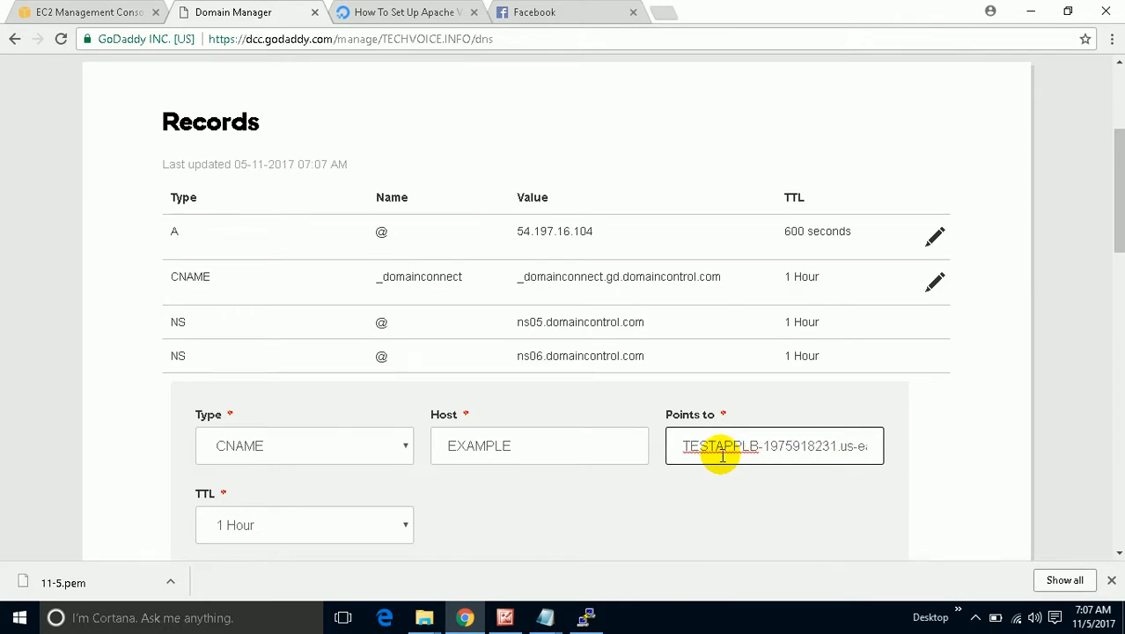
pyautogui.scroll(-2, 778, 466)
pyautogui.click(752, 418)
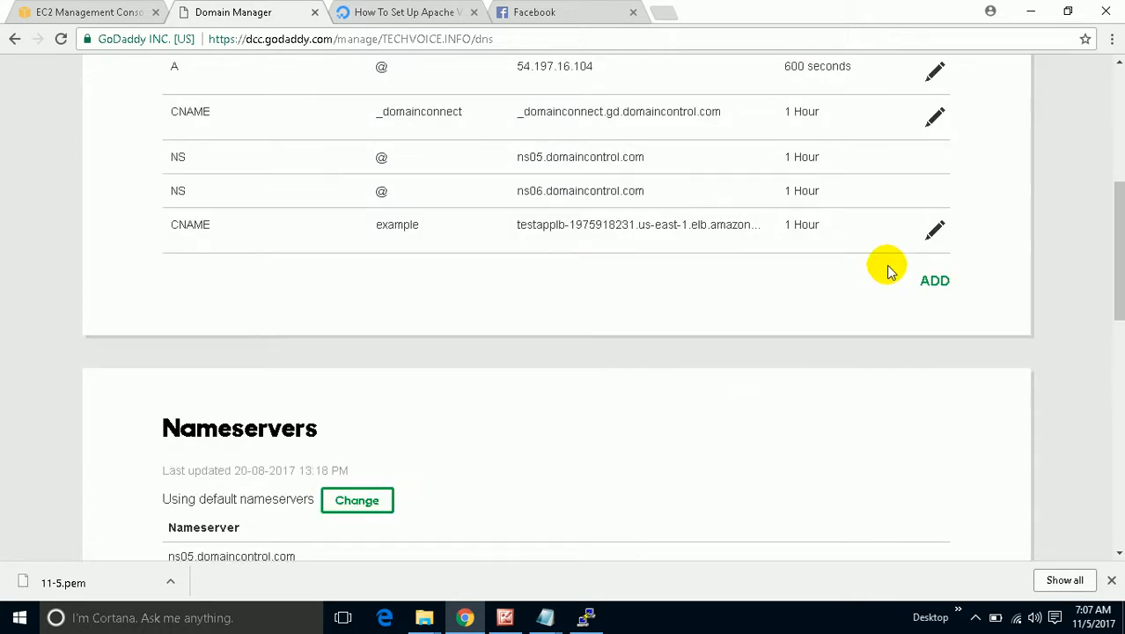
# Add a CNAME record 'TEST' pointing to the TESTAPPLB DNS name.
pyautogui.click(933, 285)
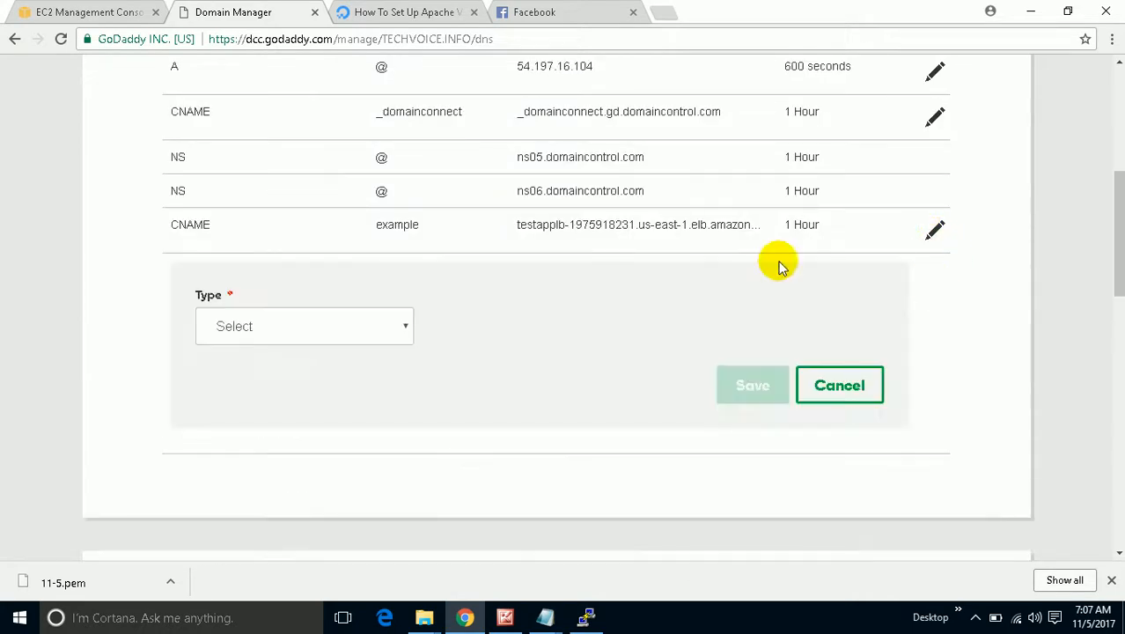
pyautogui.click(347, 324)
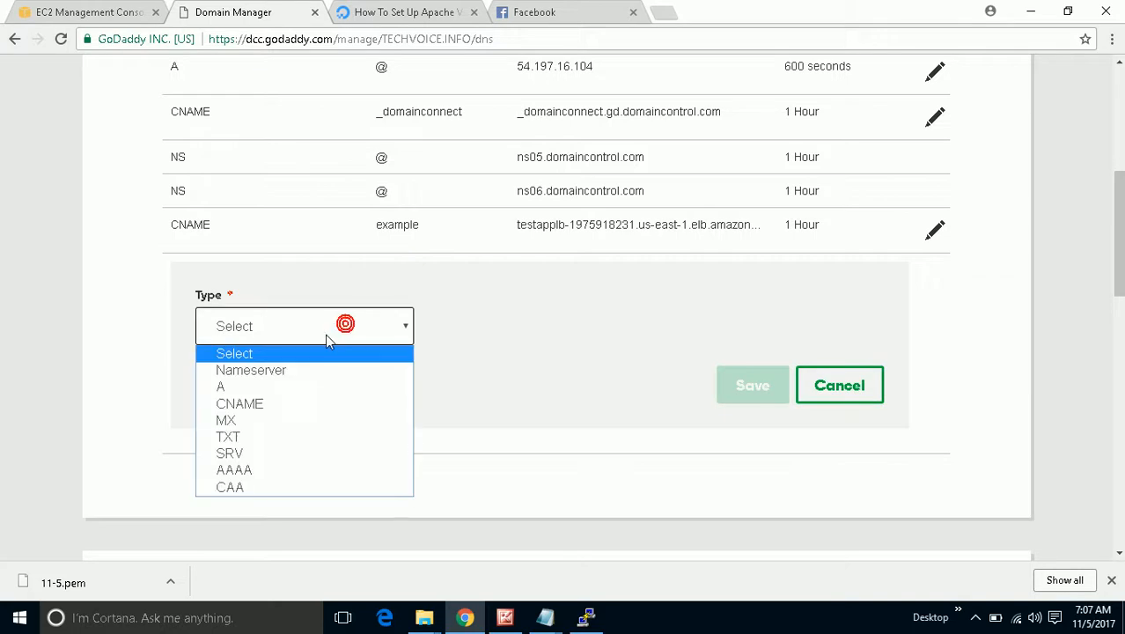
pyautogui.click(314, 401)
pyautogui.click(508, 329)
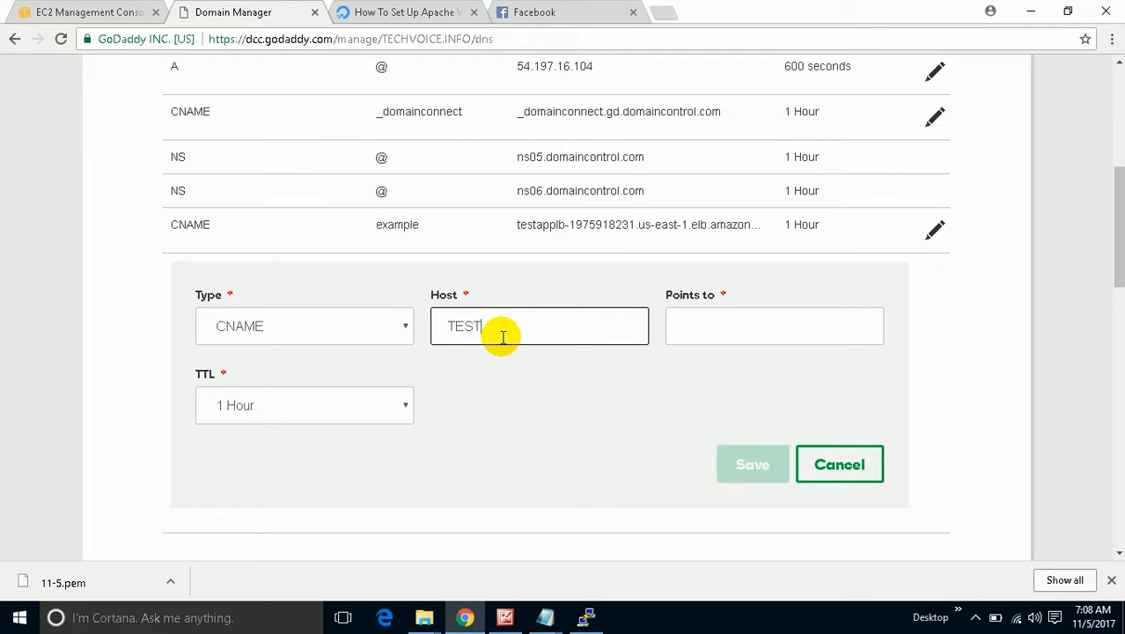
pyautogui.write('TEST')
pyautogui.click(706, 335)
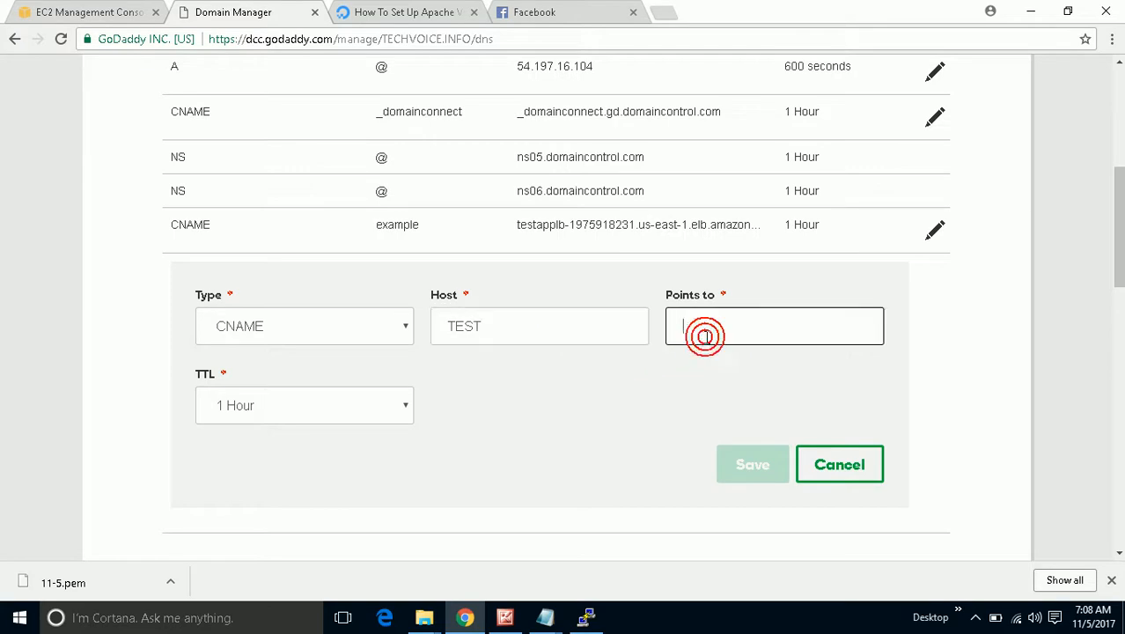
pyautogui.hotkey('ctrl', 'v')
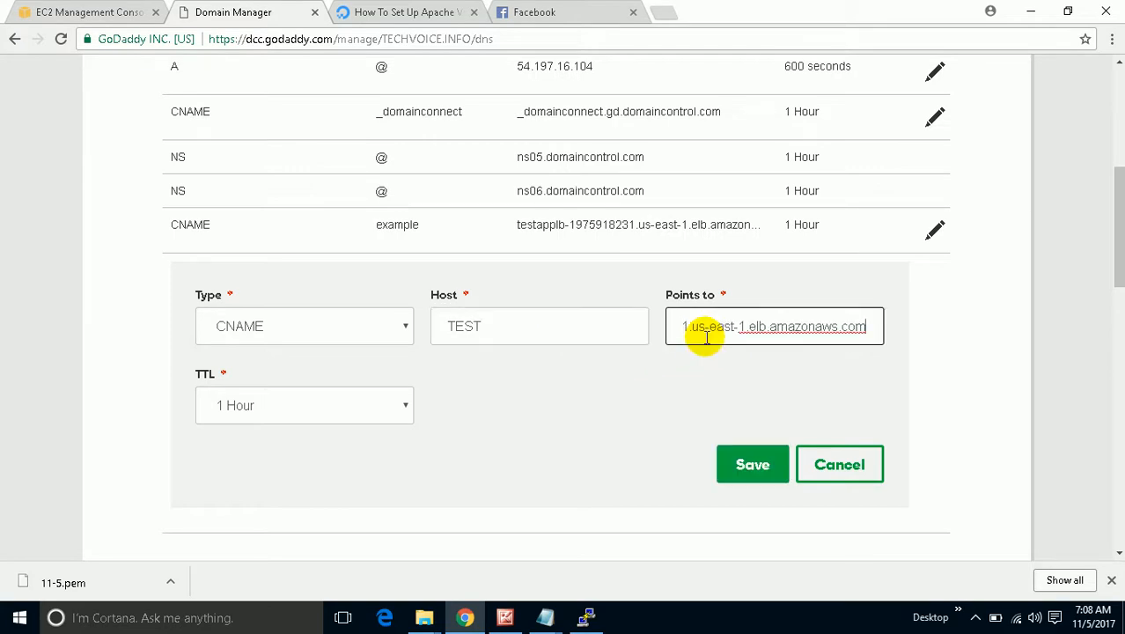
pyautogui.press('Left')
pyautogui.press('Left')
pyautogui.press('Left')
pyautogui.press('Left')
pyautogui.press('Left')
pyautogui.press('Left')
pyautogui.press('Left')
pyautogui.press('Left')
pyautogui.press('Left')
pyautogui.press('Left')
pyautogui.press('Left')
pyautogui.press('Left')
pyautogui.press('Left')
pyautogui.press('Left')
pyautogui.press('Left')
pyautogui.press('Left')
pyautogui.press('Left')
pyautogui.press('Left')
pyautogui.press('Left')
pyautogui.press('Left')
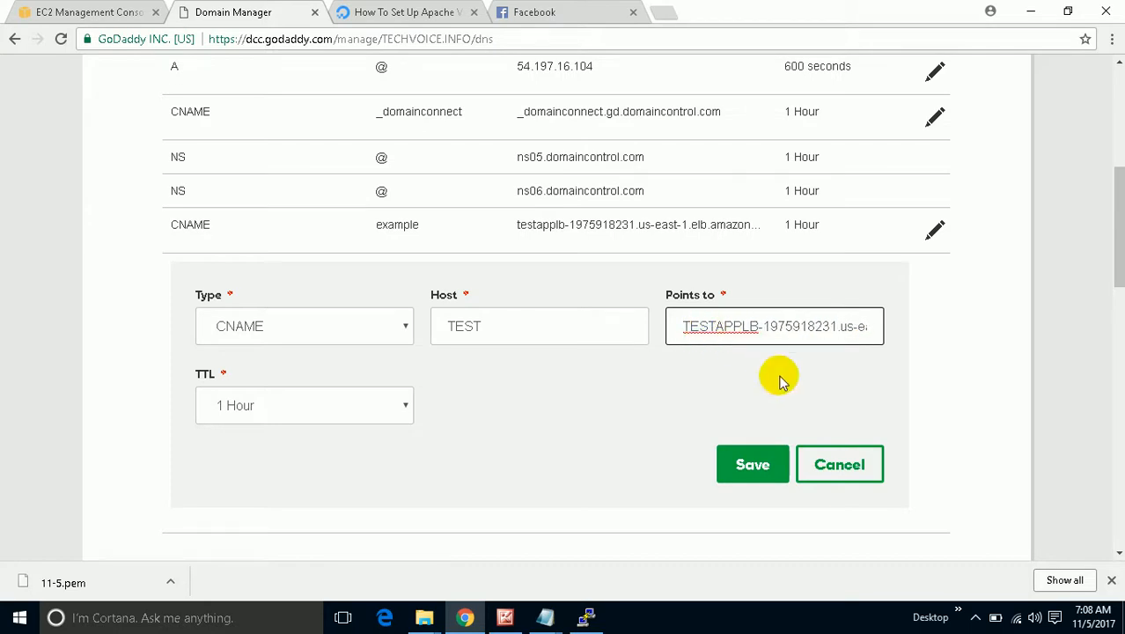
pyautogui.click(760, 471)
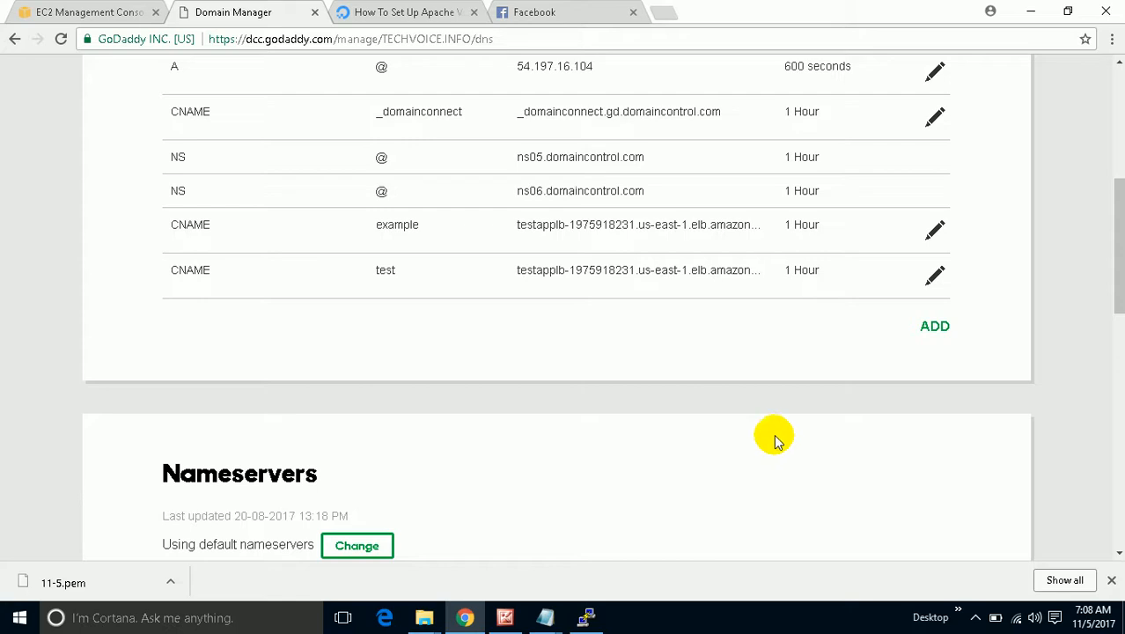
# Add a CNAME record 'PATH1' pointing to the TESTAPPLB DNS name.
pyautogui.click(935, 327)
pyautogui.click(376, 377)
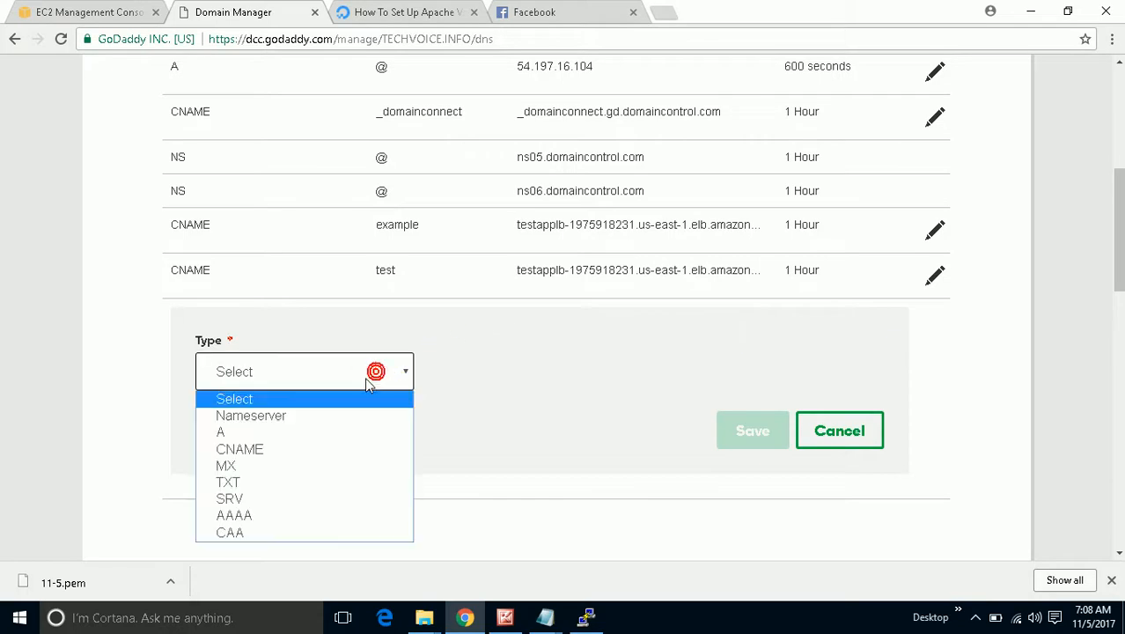
pyautogui.click(351, 447)
pyautogui.click(507, 373)
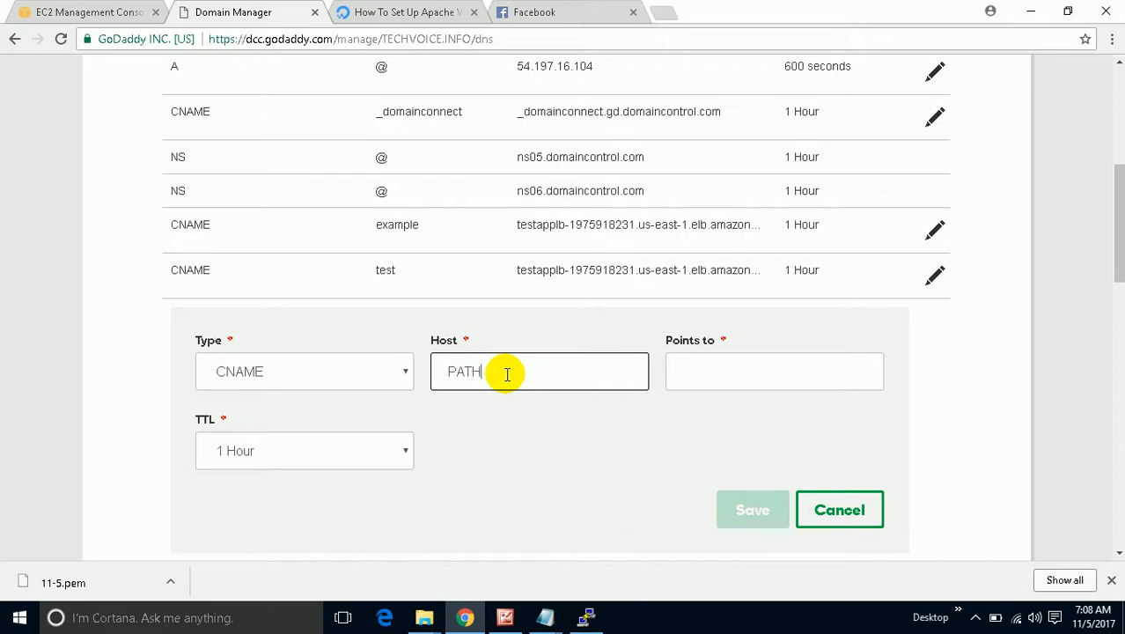
pyautogui.write('PATH1')
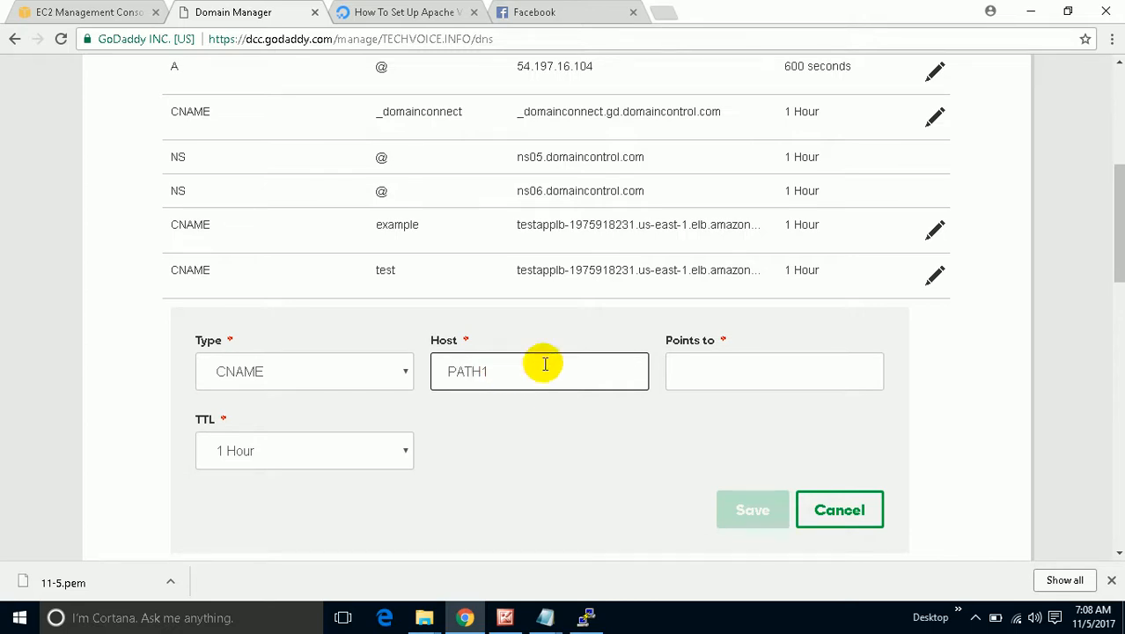
pyautogui.click(700, 383)
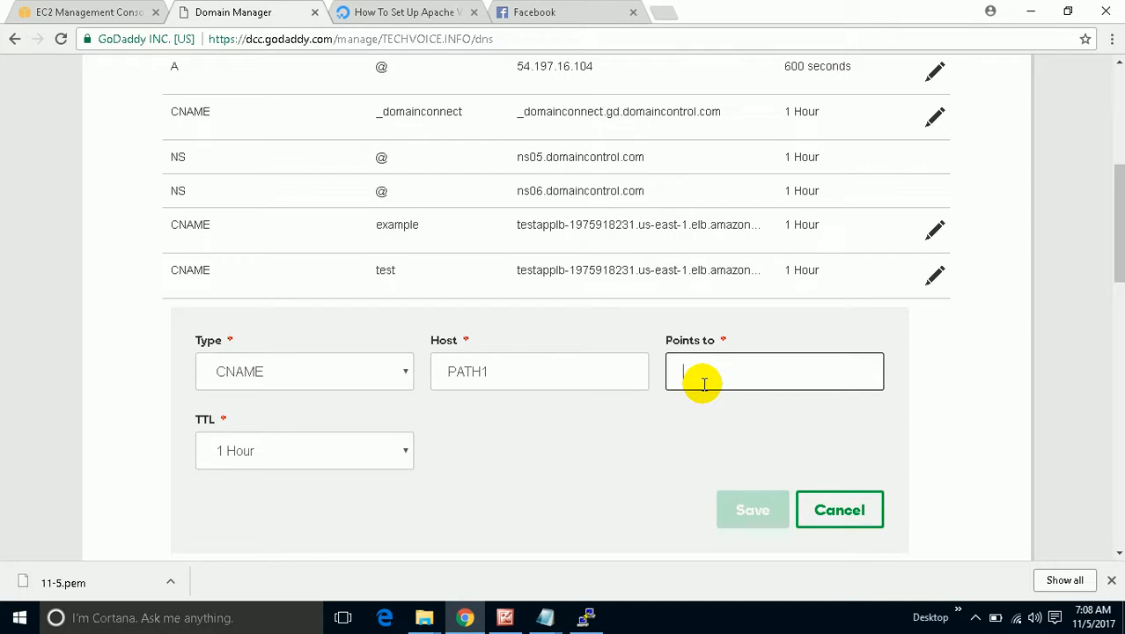
pyautogui.hotkey('ctrl', 'v')
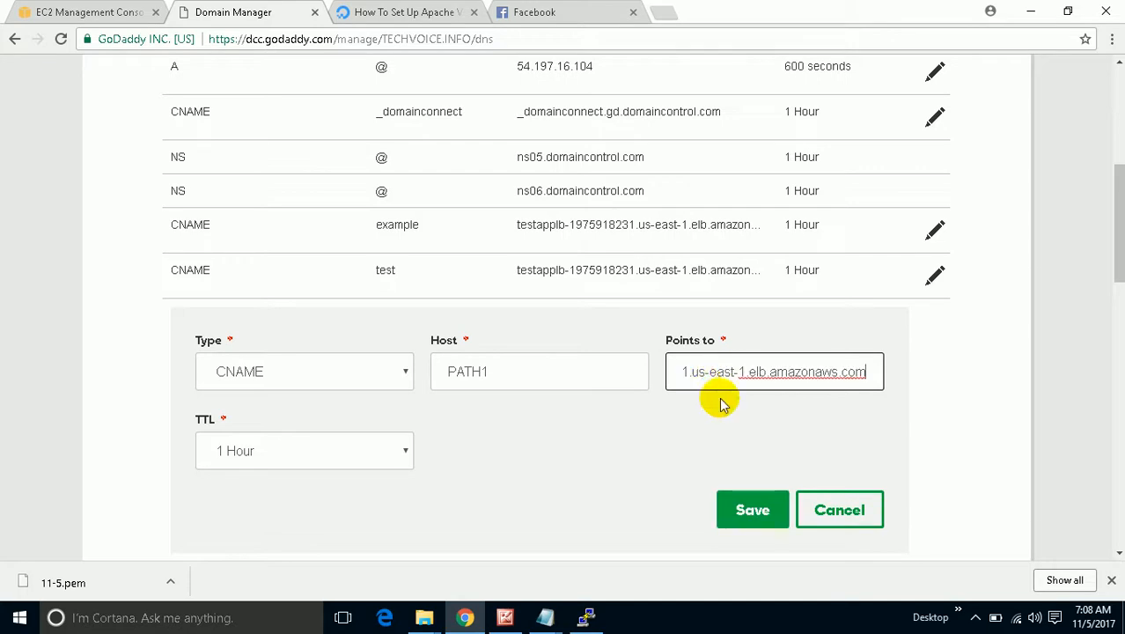
pyautogui.click(755, 517)
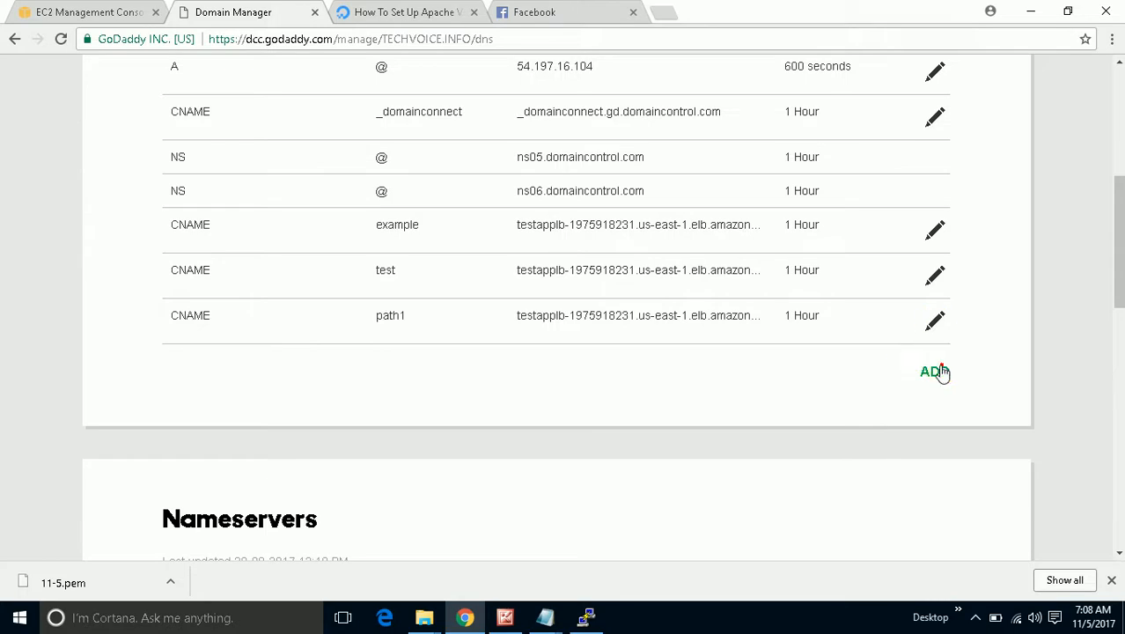
# Add a CNAME record 'path2' pointing to the TESTAPPLB DNS name, then return to EC2.
pyautogui.click(938, 371)
pyautogui.click(296, 417)
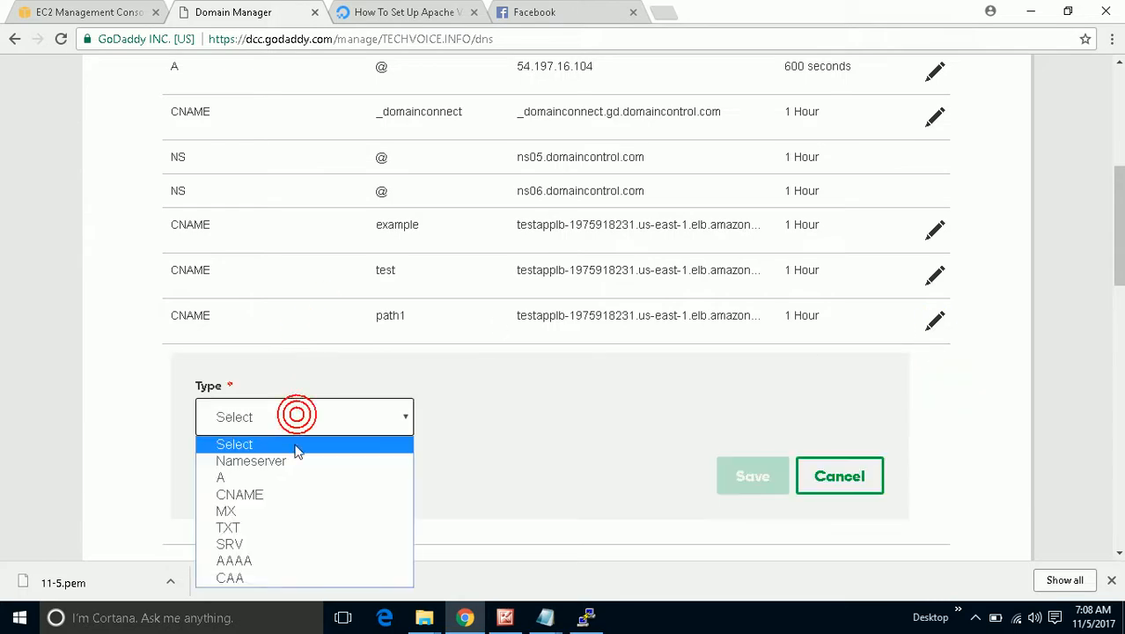
pyautogui.click(286, 495)
pyautogui.click(480, 429)
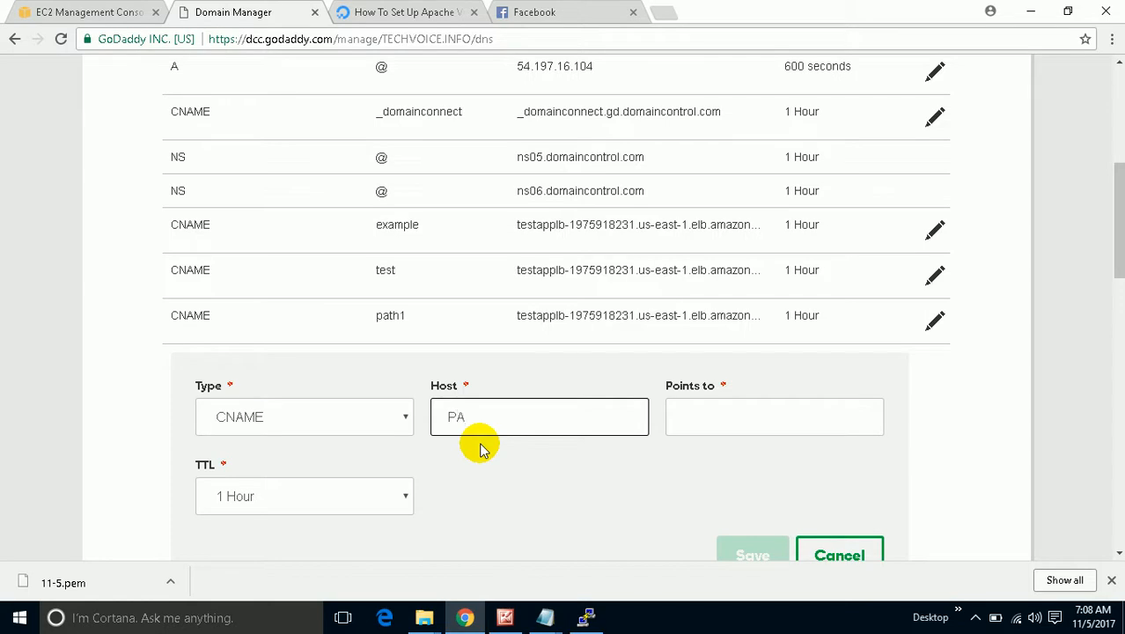
pyautogui.click(777, 428)
pyautogui.write('testapplb-1975918231.us-east-1.elb.amazonaws.com')
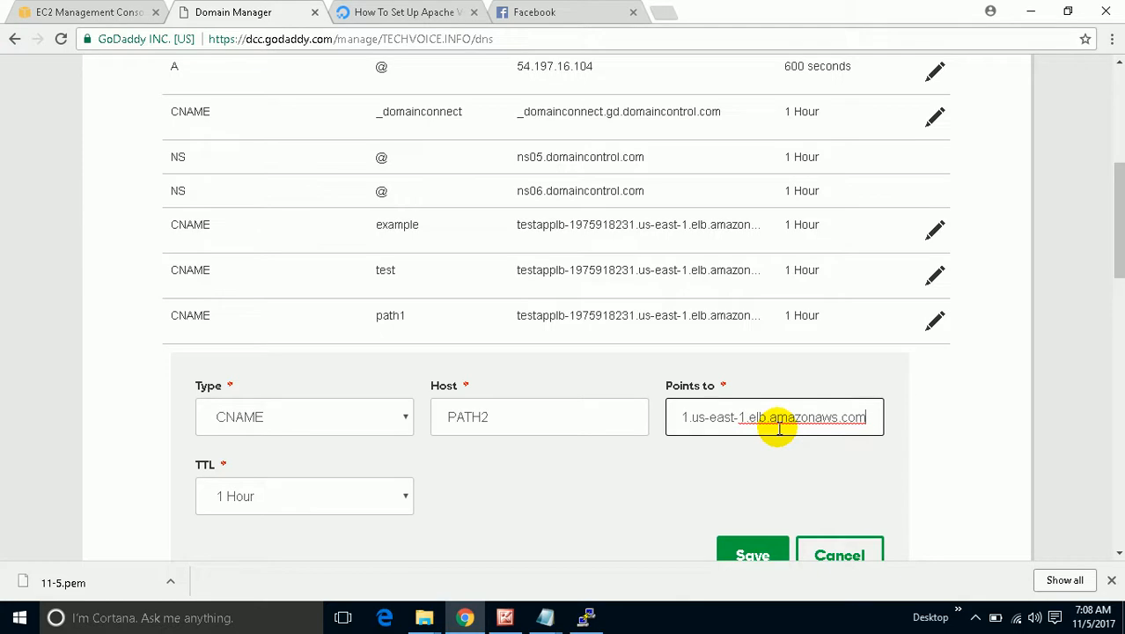
pyautogui.click(747, 552)
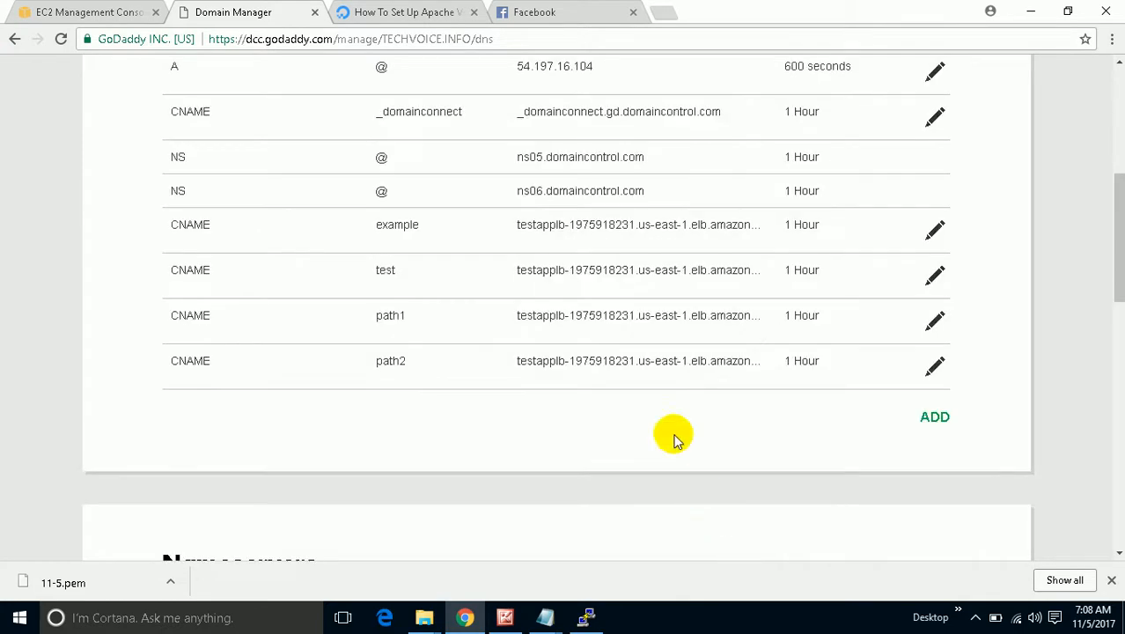
pyautogui.scroll(2, 678, 295)
pyautogui.scroll(-1, 677, 299)
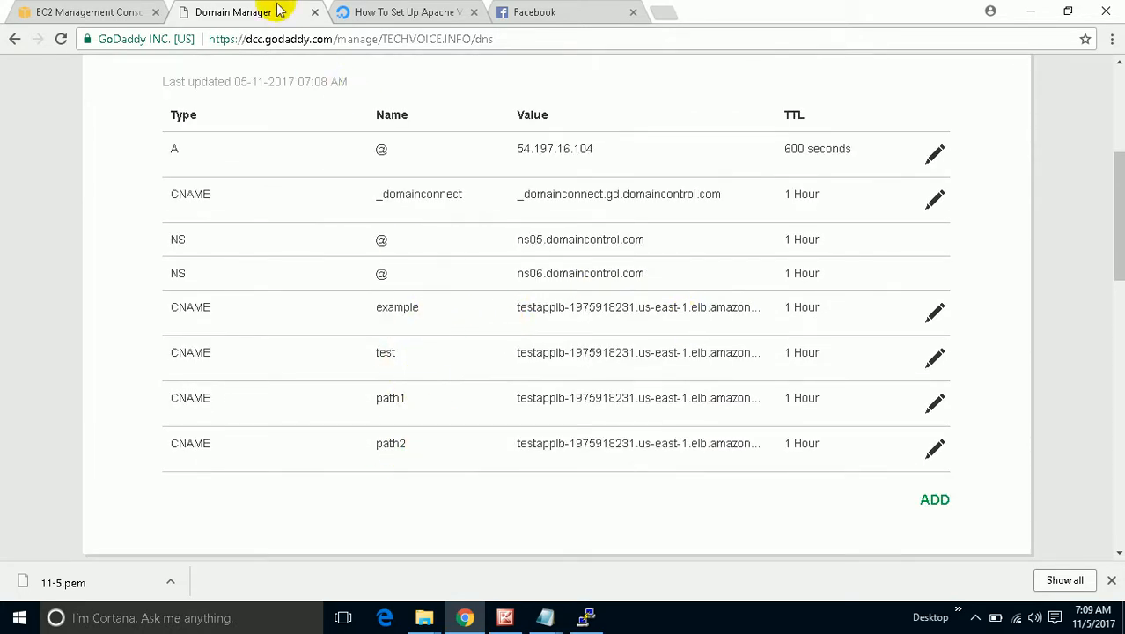
pyautogui.click(97, 12)
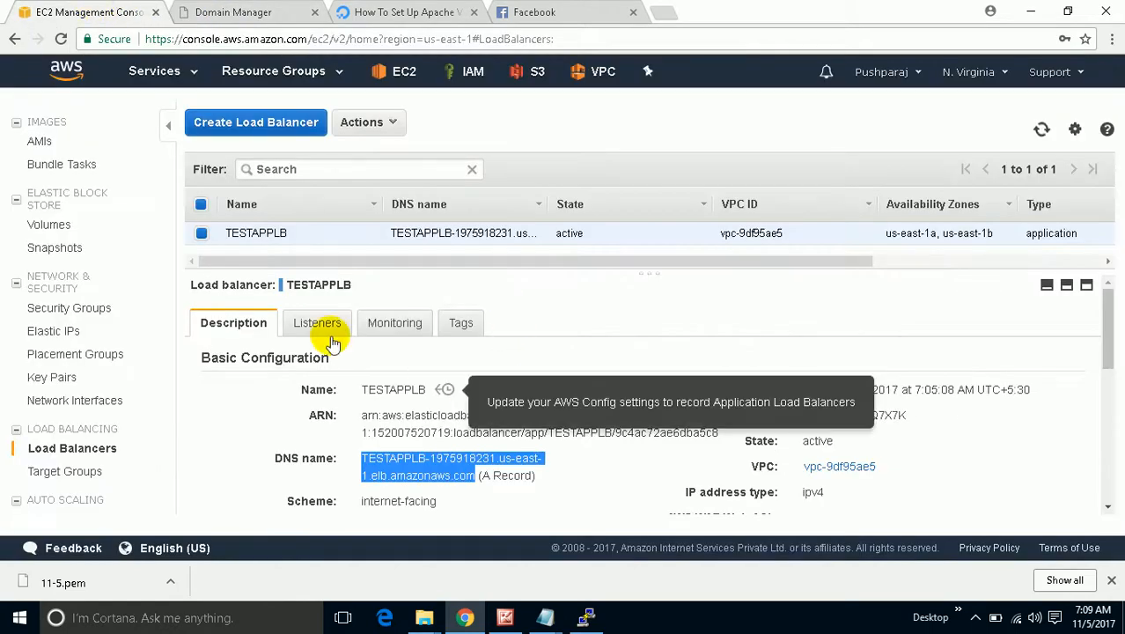
# Open TESTAPPLB's Listeners tab and view the HTTP : 80 listener's rules.
pyautogui.click(306, 324)
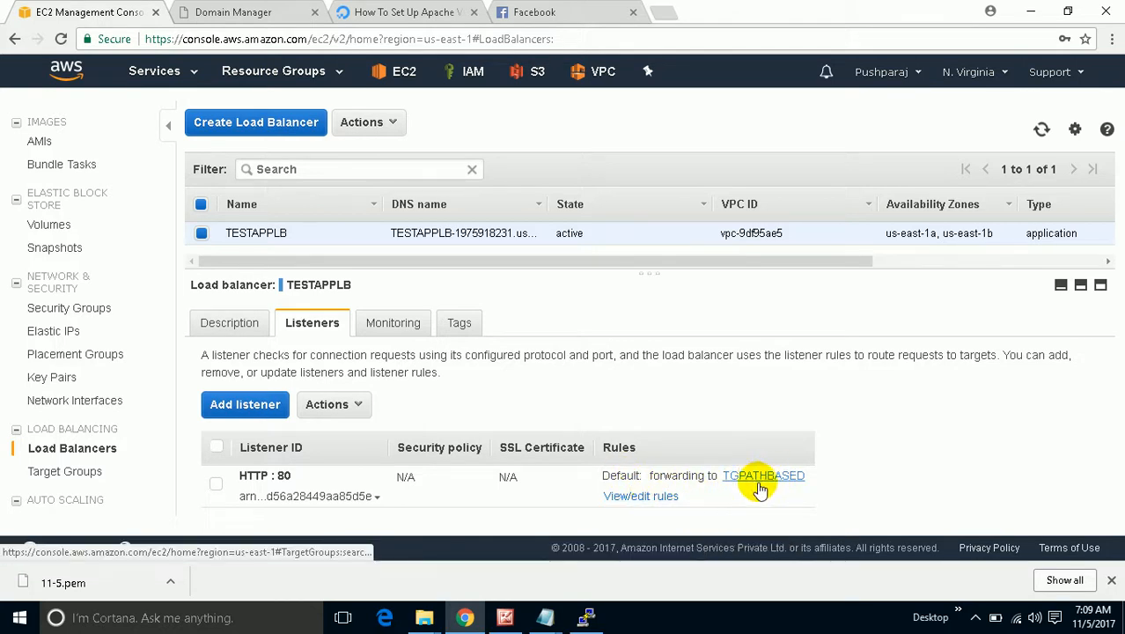
pyautogui.click(661, 498)
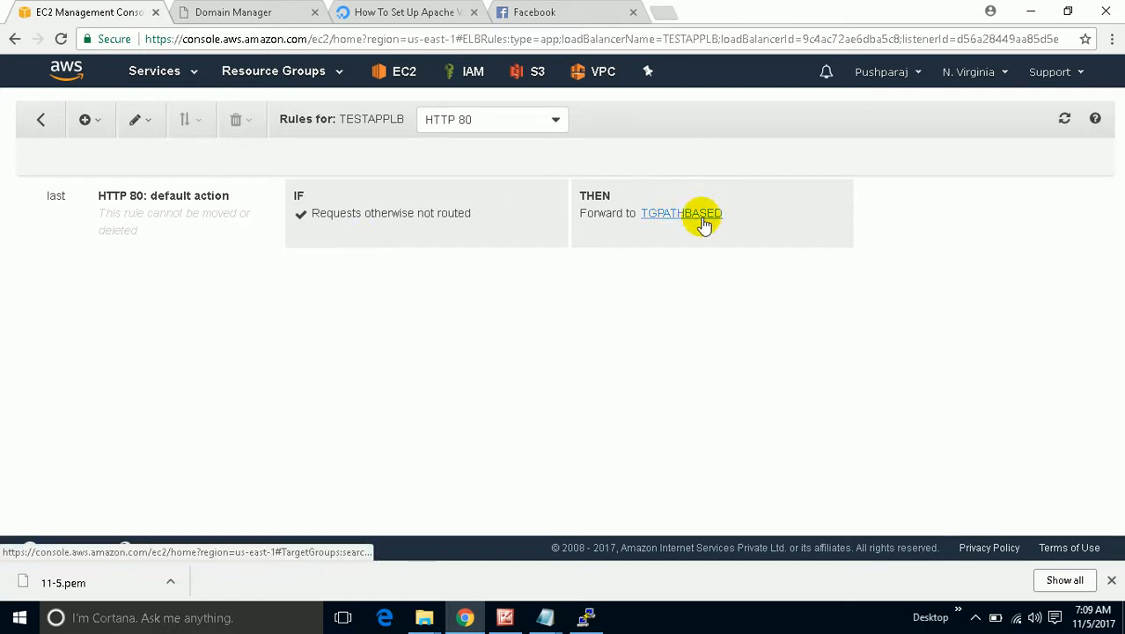
# Insert a top-priority rule forwarding path *path1* to TGPATHBASED and save it.
pyautogui.click(82, 123)
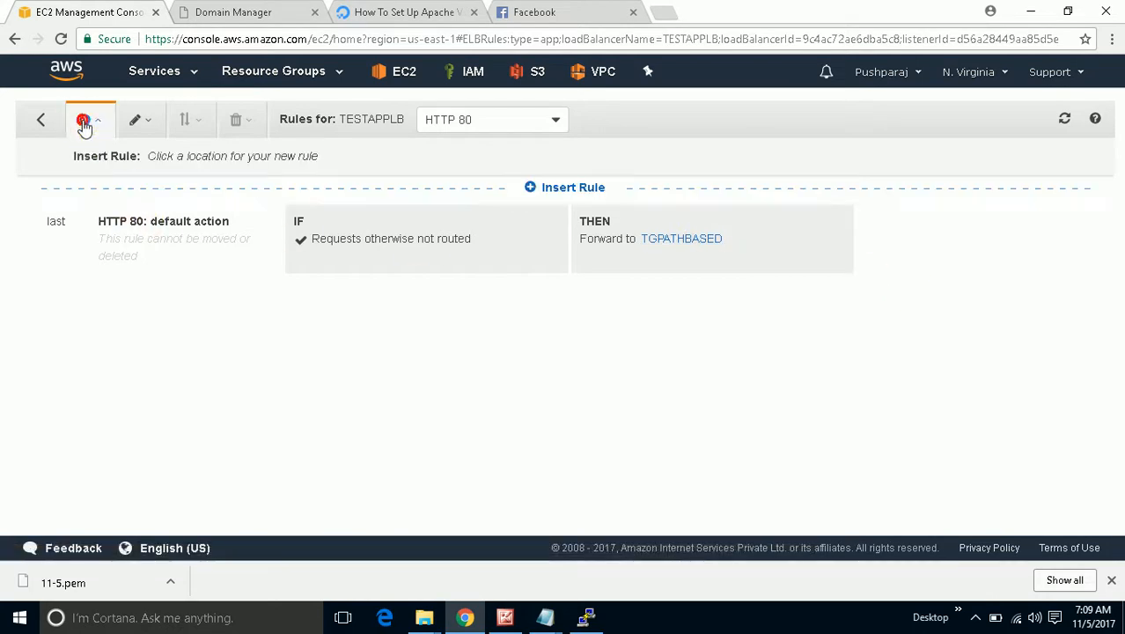
pyautogui.click(582, 187)
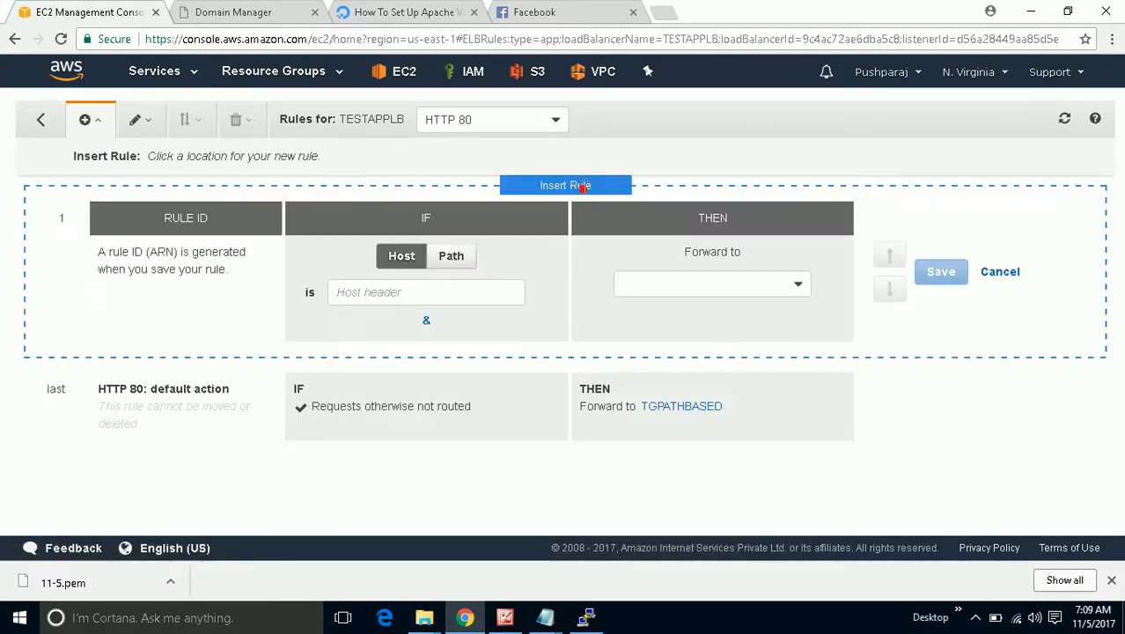
pyautogui.click(451, 257)
pyautogui.click(429, 290)
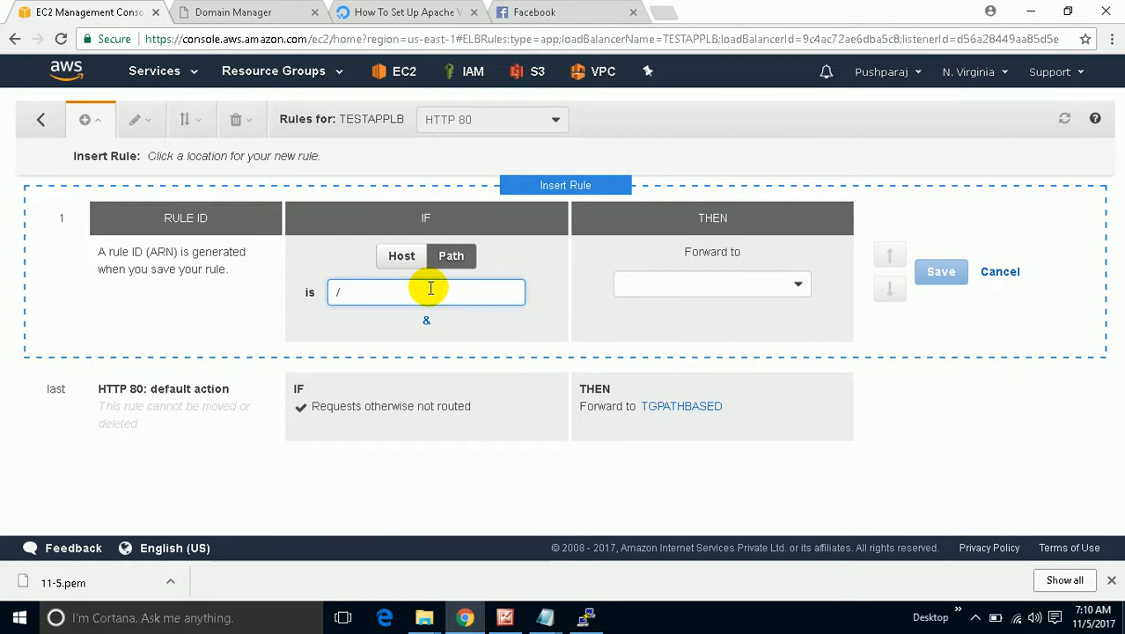
pyautogui.press('BackSpace')
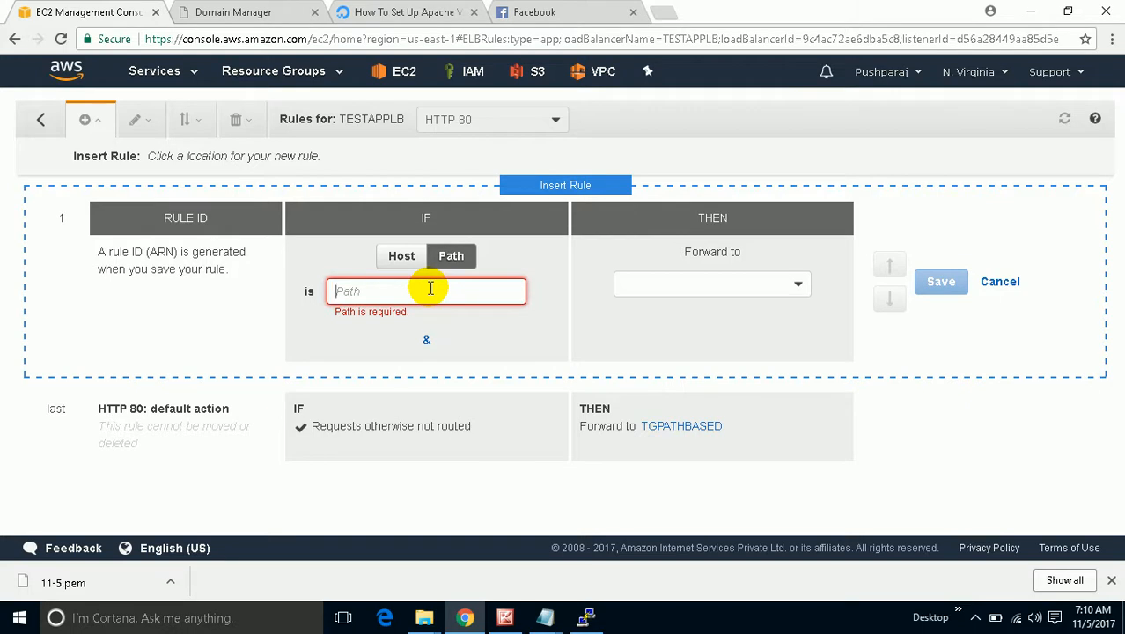
pyautogui.write('*')
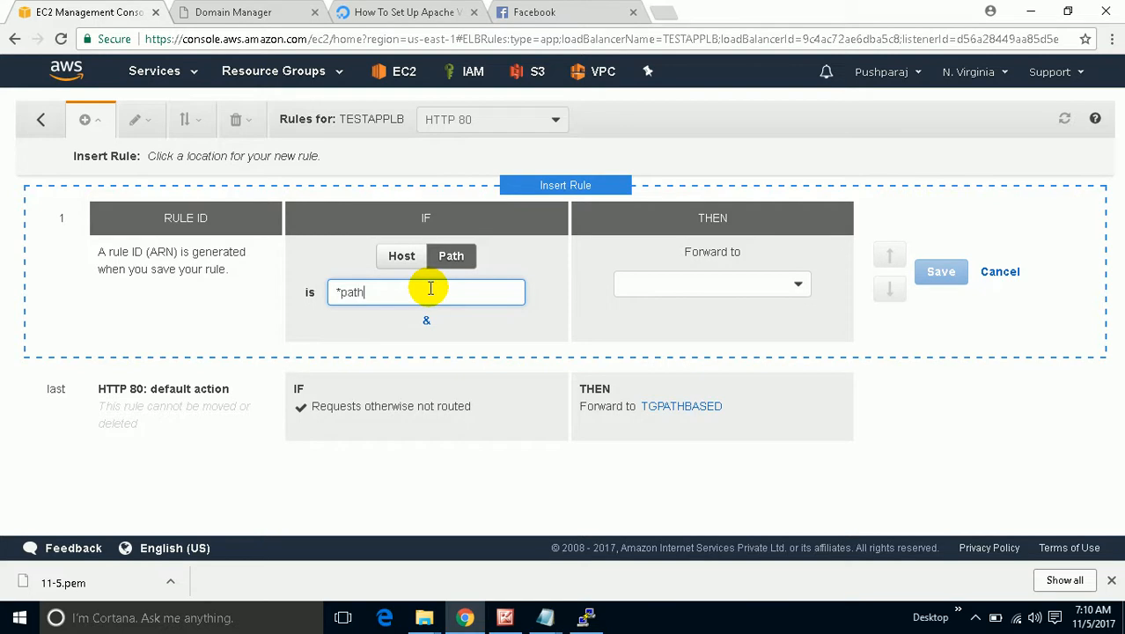
pyautogui.write('path1*')
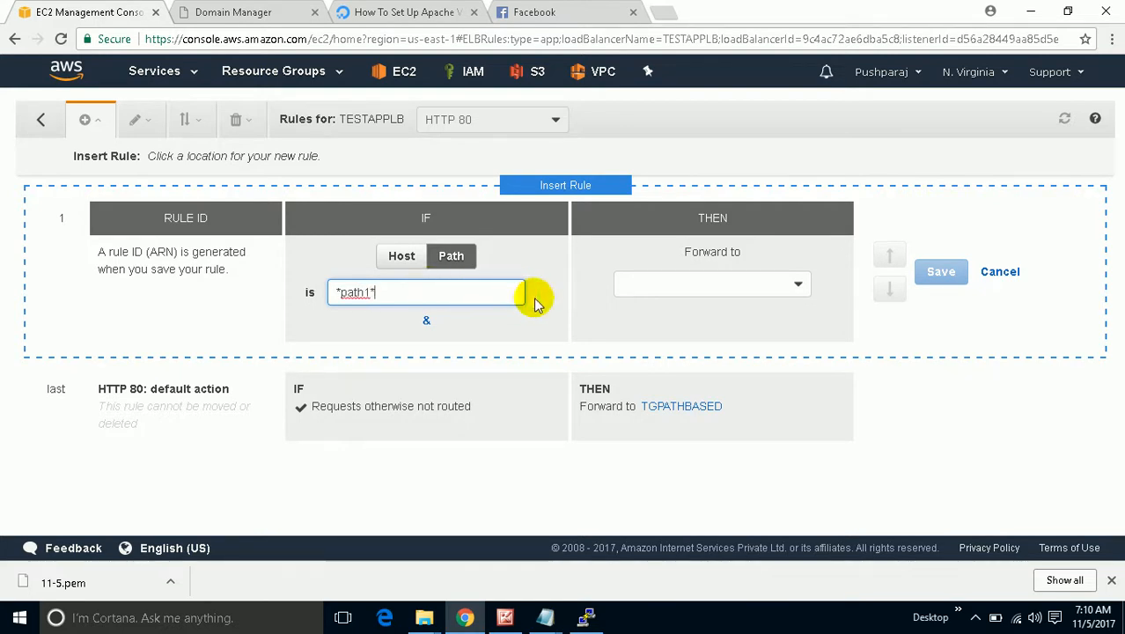
pyautogui.click(652, 291)
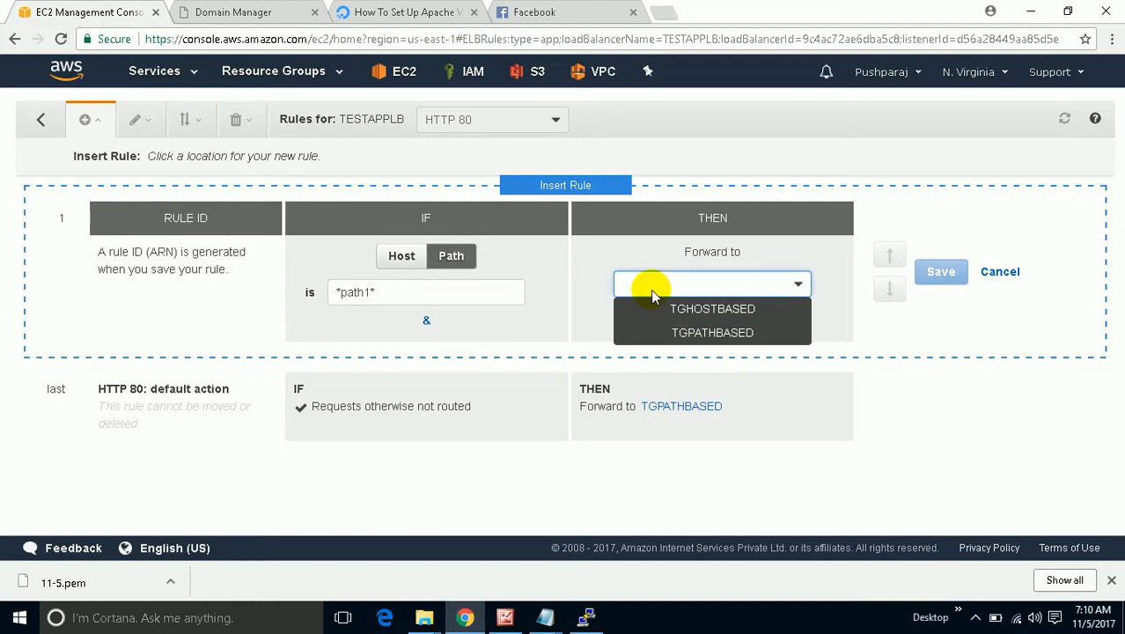
pyautogui.click(695, 333)
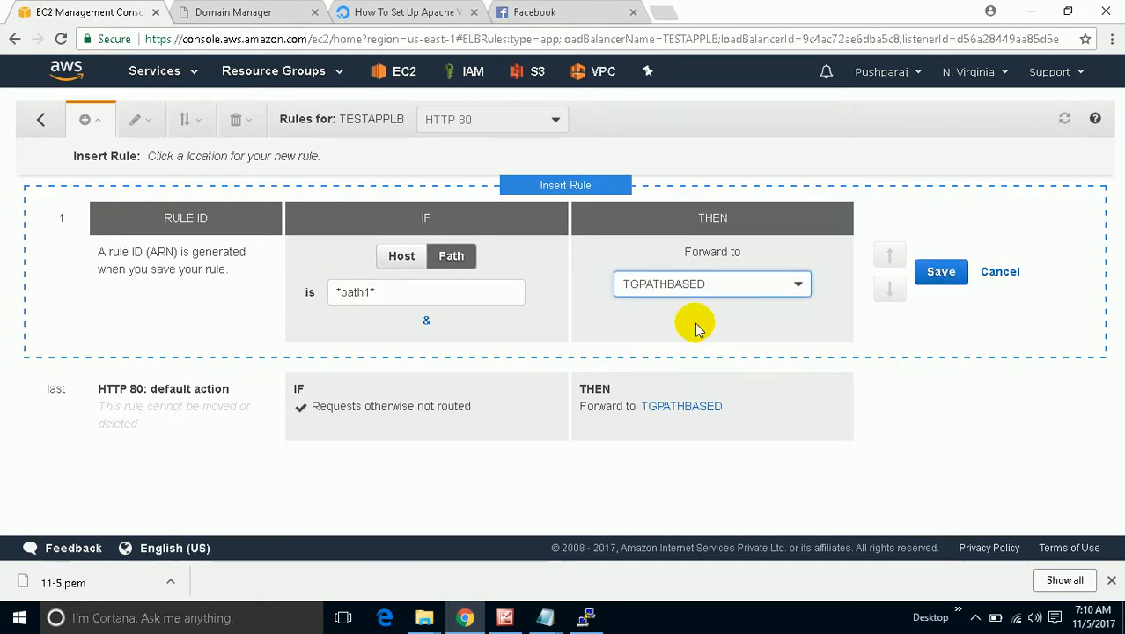
pyautogui.click(924, 271)
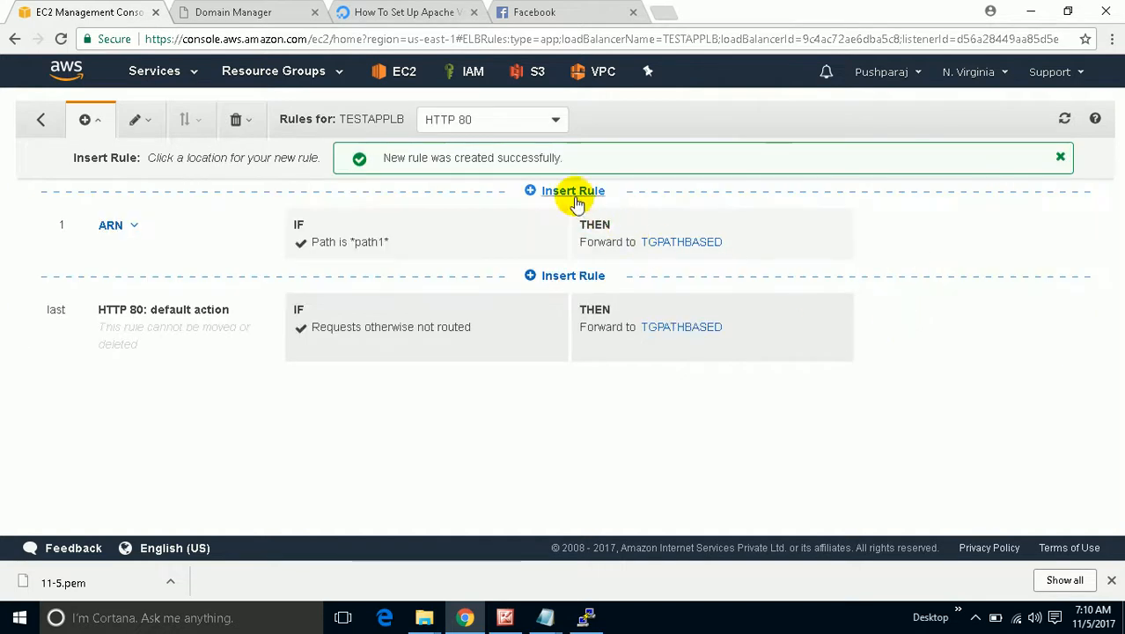
# Add another path rule for *path2* forwarding to TGPATHBASED and save it.
pyautogui.click(572, 192)
pyautogui.click(449, 294)
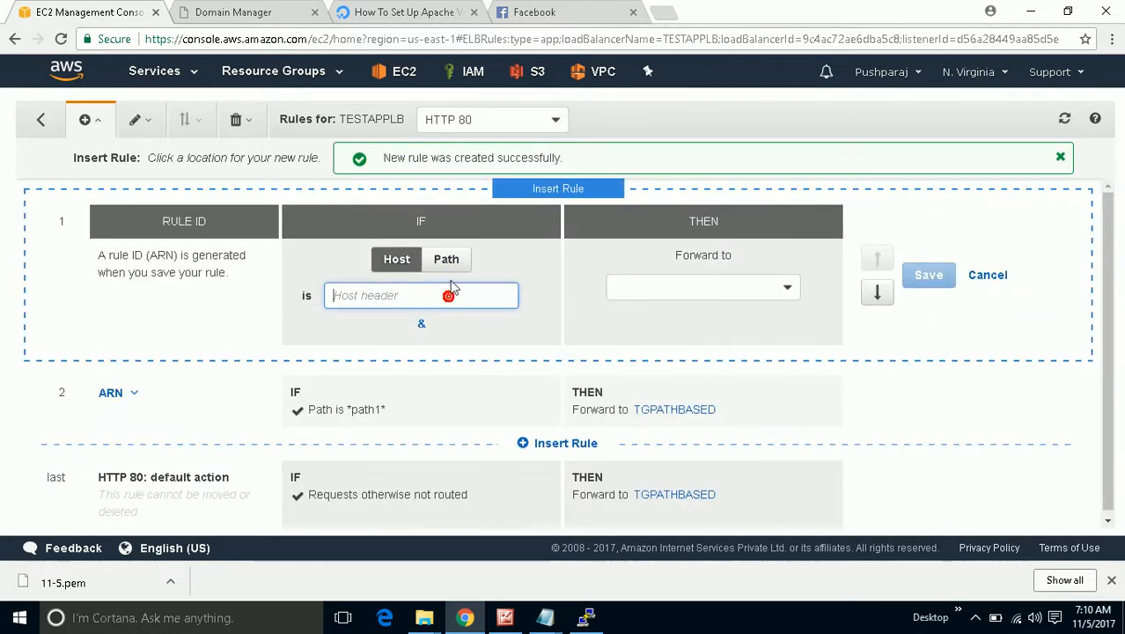
pyautogui.click(449, 261)
pyautogui.click(440, 296)
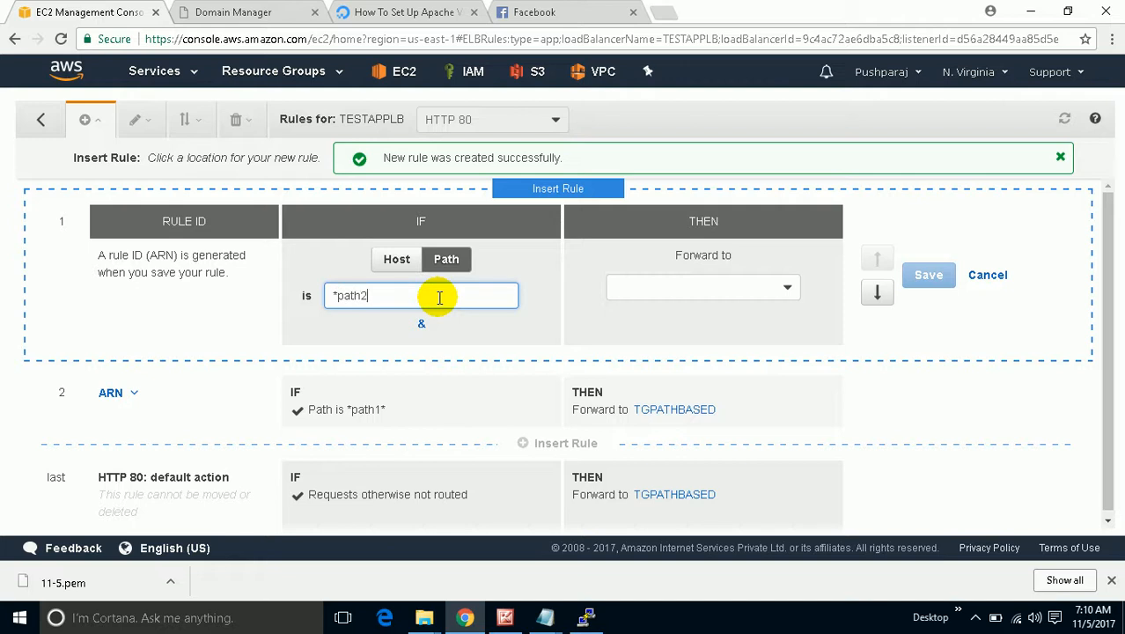
pyautogui.write('*path2*')
pyautogui.click(789, 288)
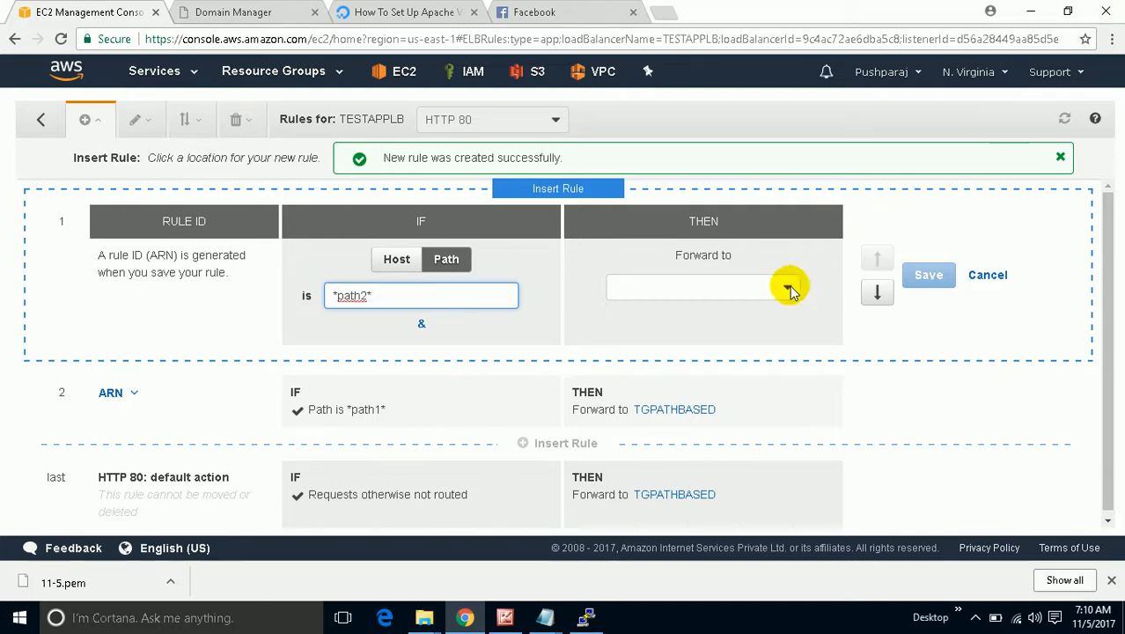
pyautogui.click(719, 332)
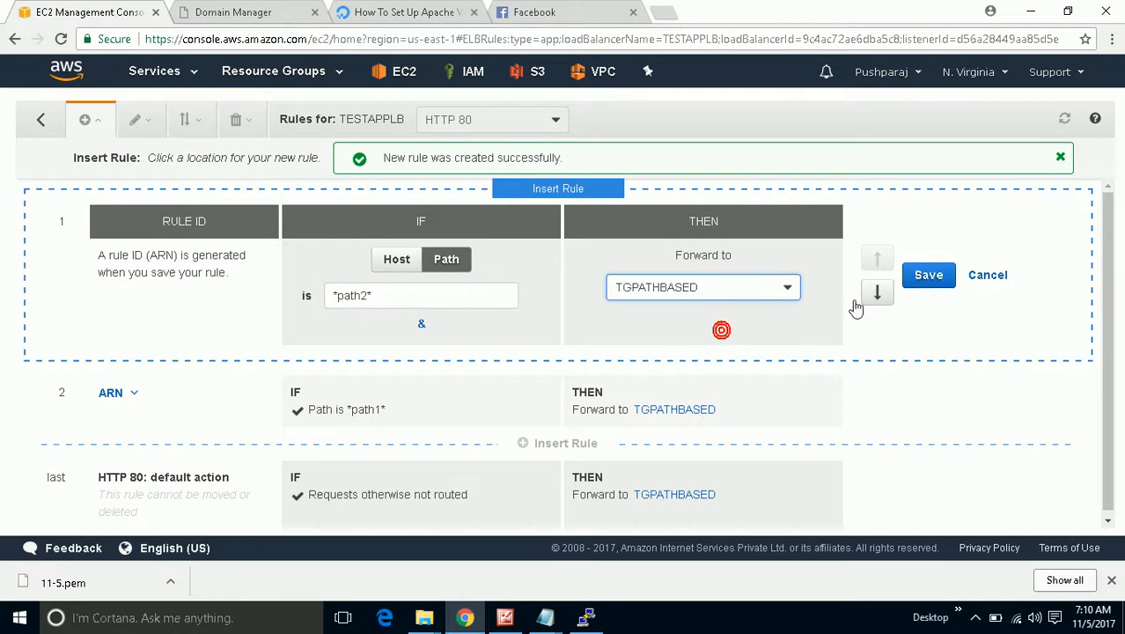
pyautogui.click(928, 275)
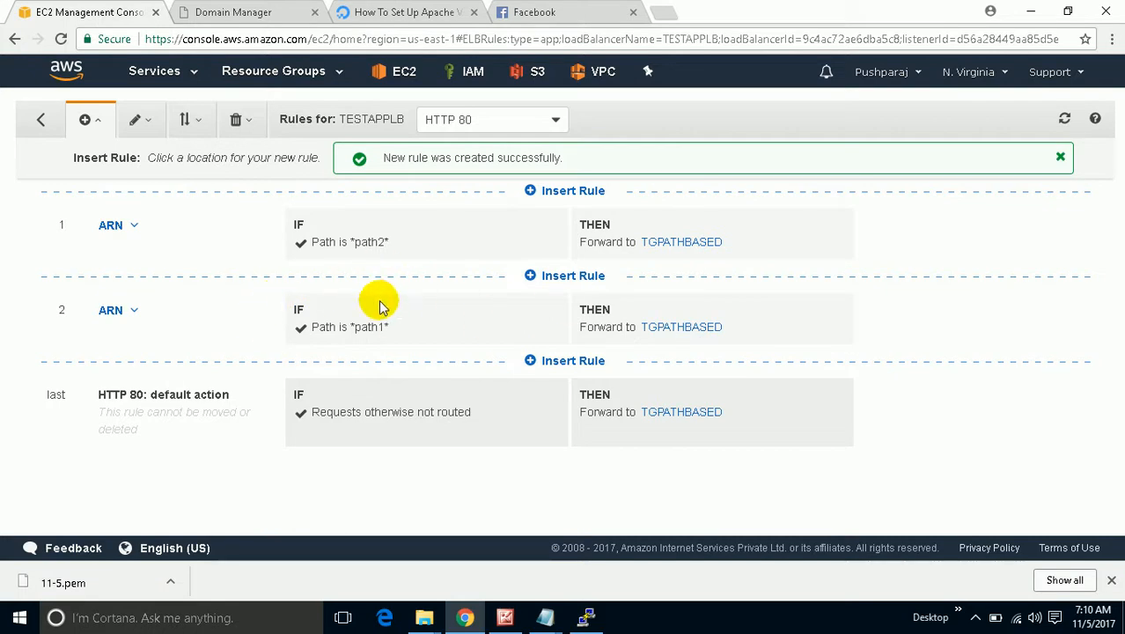
# Insert a host rule for example.techvoice.info forwarding to TGHOSTBASED, copying the host name, and save.
pyautogui.click(564, 191)
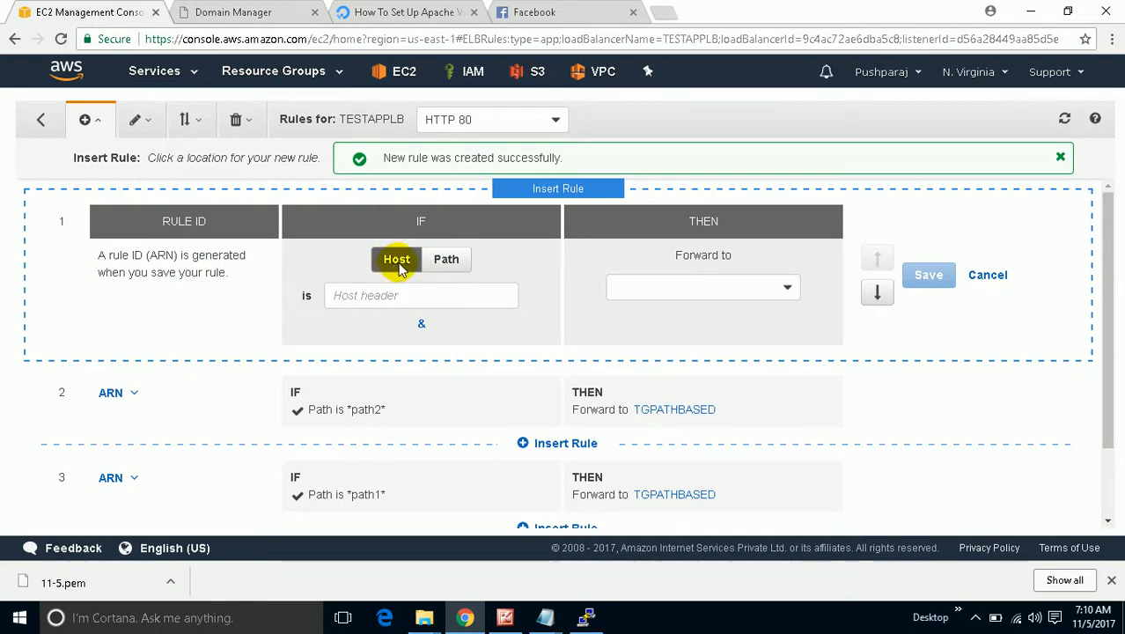
pyautogui.click(377, 292)
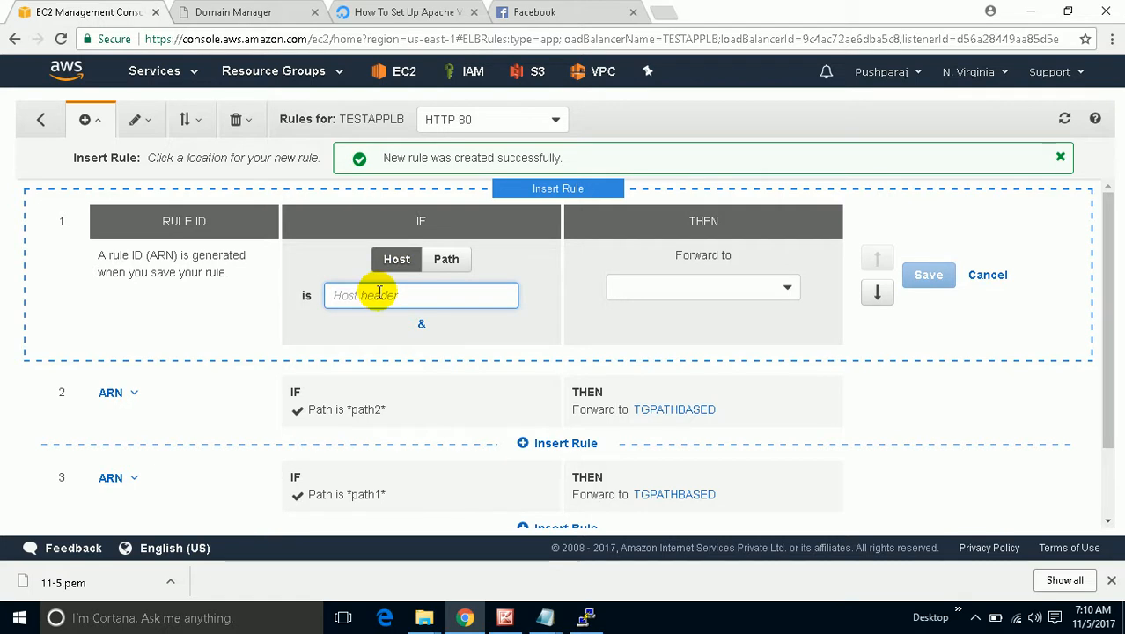
pyautogui.write('exampl')
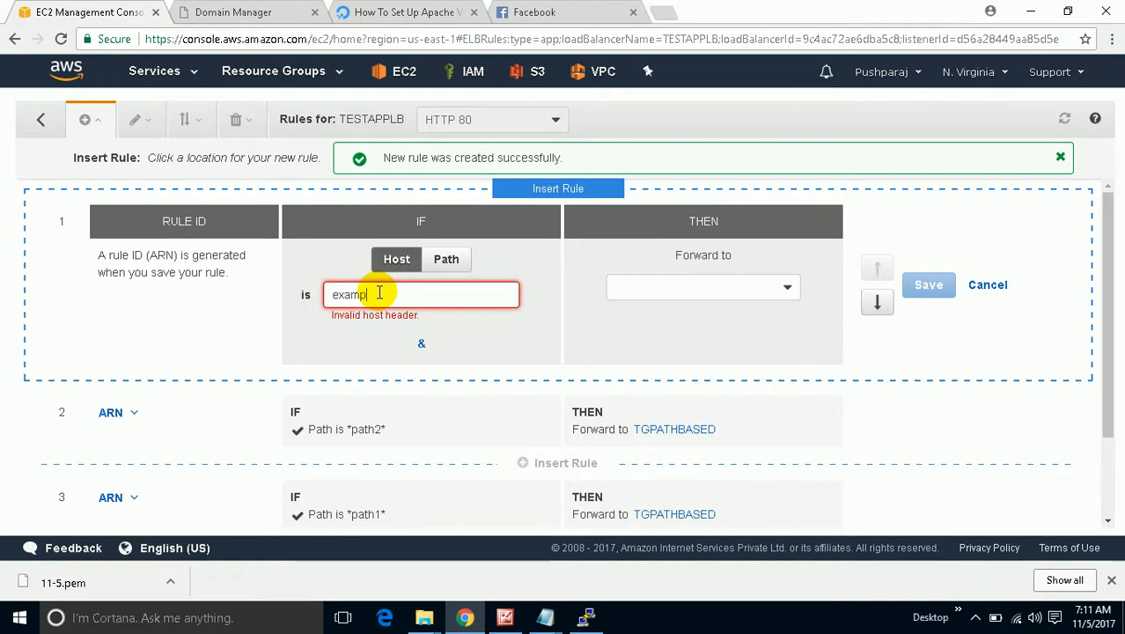
pyautogui.write('e.techvoi')
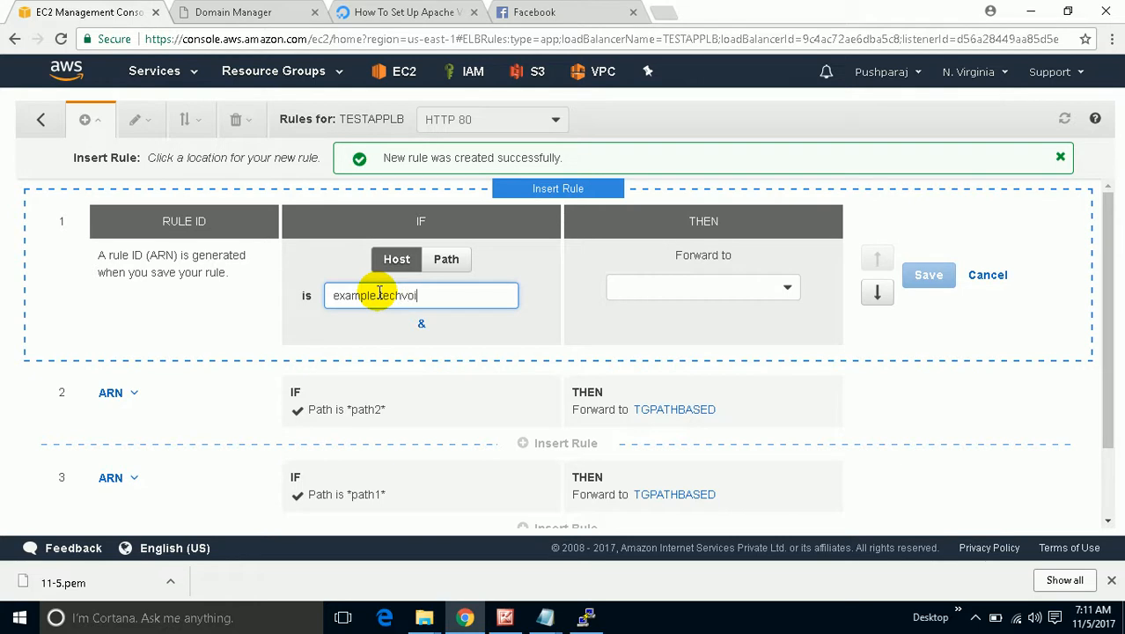
pyautogui.write('ce info')
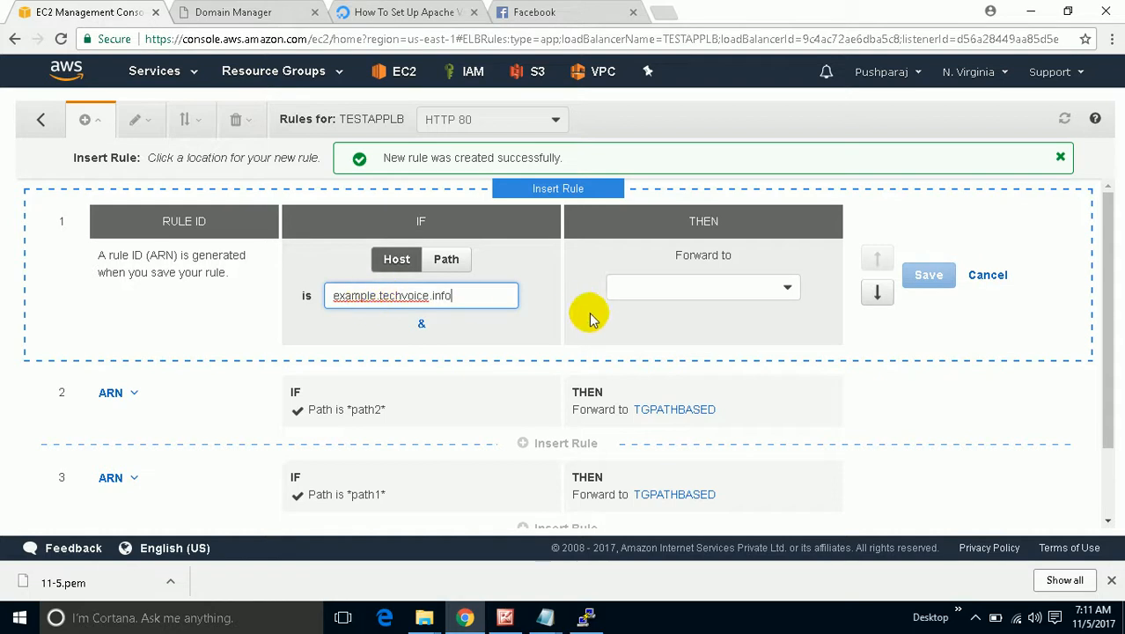
pyautogui.moveTo(480, 301); pyautogui.dragTo(342, 317)
pyautogui.rightClick(354, 301)
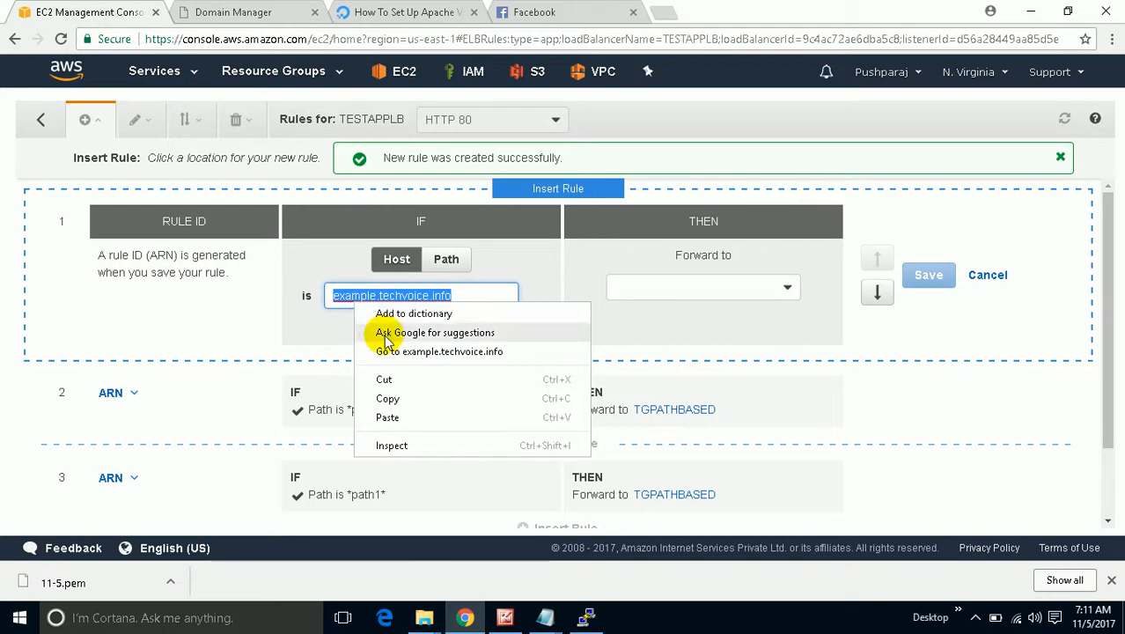
pyautogui.click(409, 398)
pyautogui.click(630, 290)
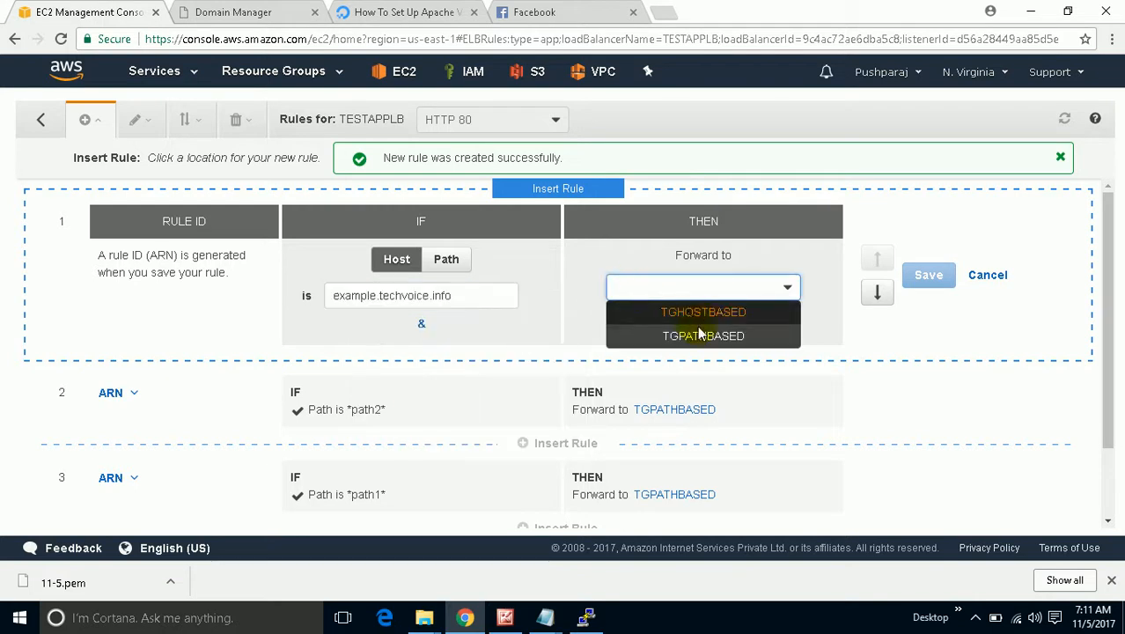
pyautogui.click(695, 312)
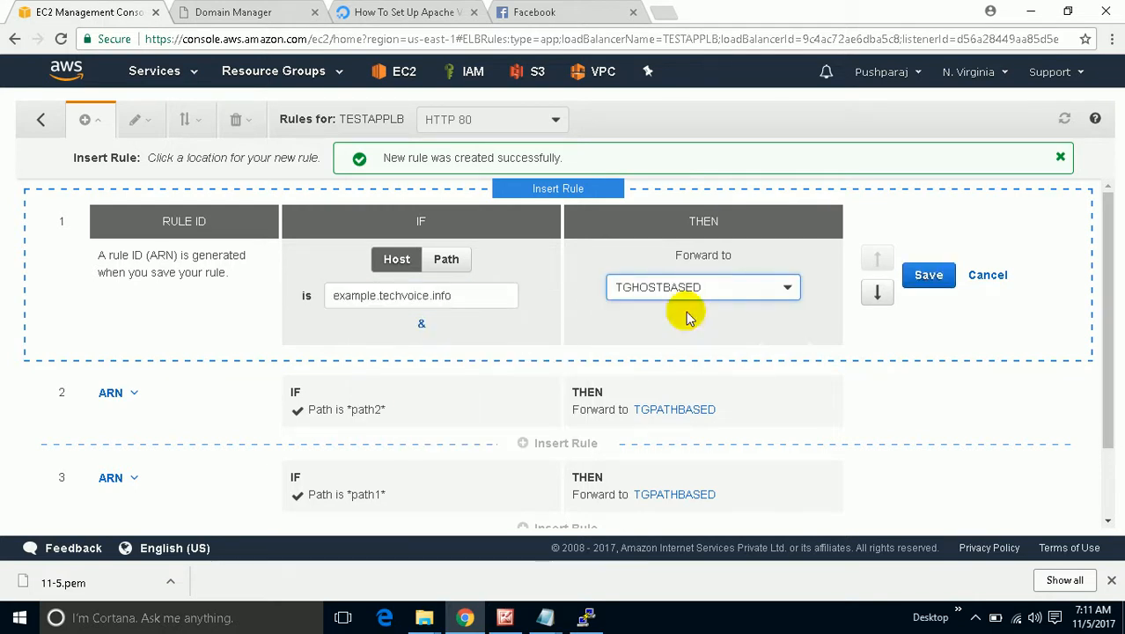
pyautogui.click(931, 278)
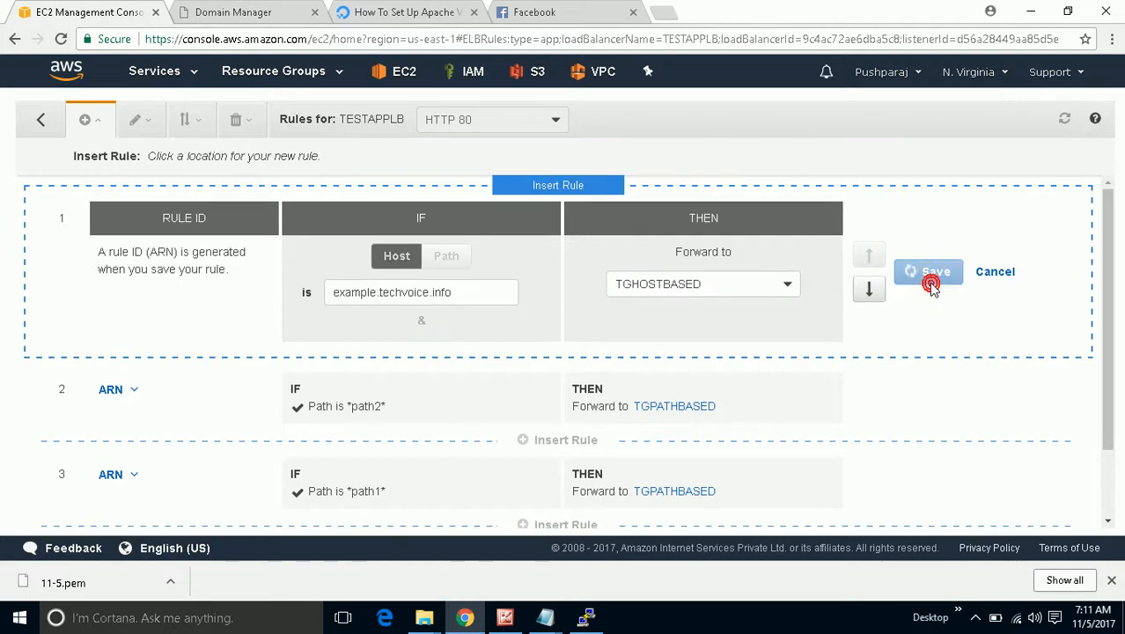
# Add a host rule for test.techvoice.info forwarding to TGHOSTBASED and save it.
pyautogui.click(559, 194)
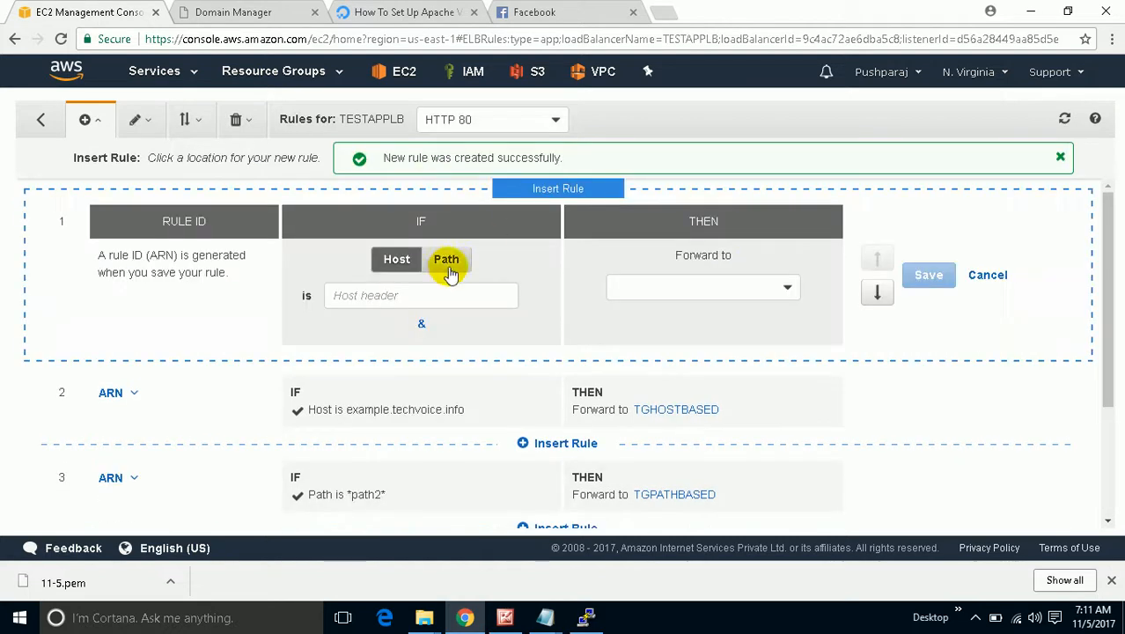
pyautogui.rightClick(409, 296)
pyautogui.click(496, 395)
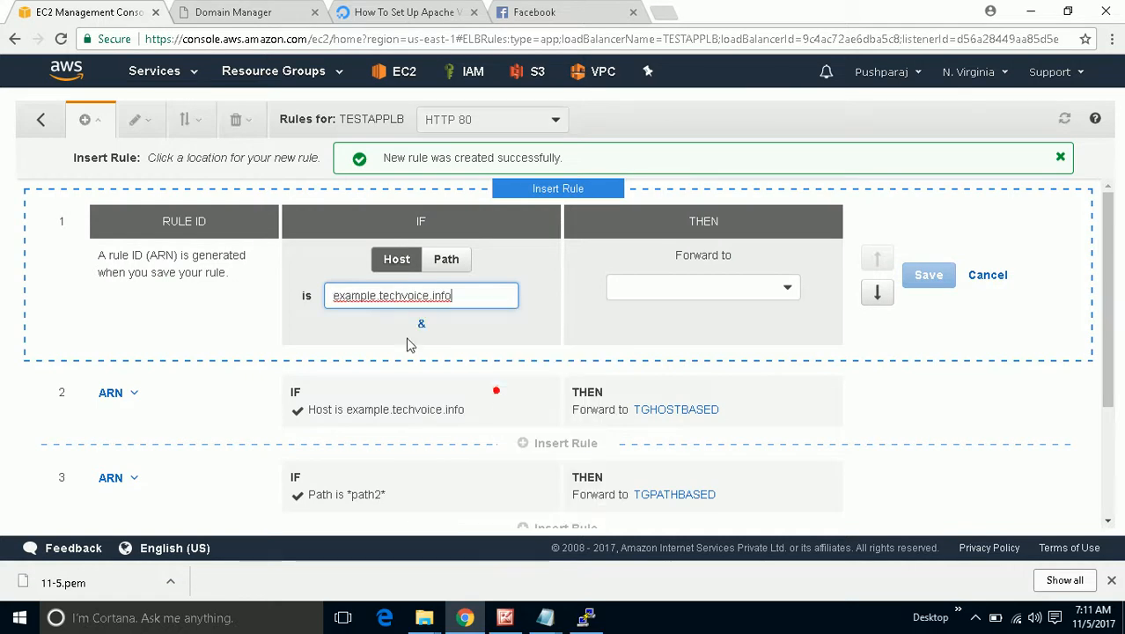
pyautogui.click(378, 295)
pyautogui.press('BackSpace')
pyautogui.press('BackSpace')
pyautogui.press('BackSpace')
pyautogui.press('BackSpace')
pyautogui.press('BackSpace')
pyautogui.press('BackSpace')
pyautogui.press('BackSpace')
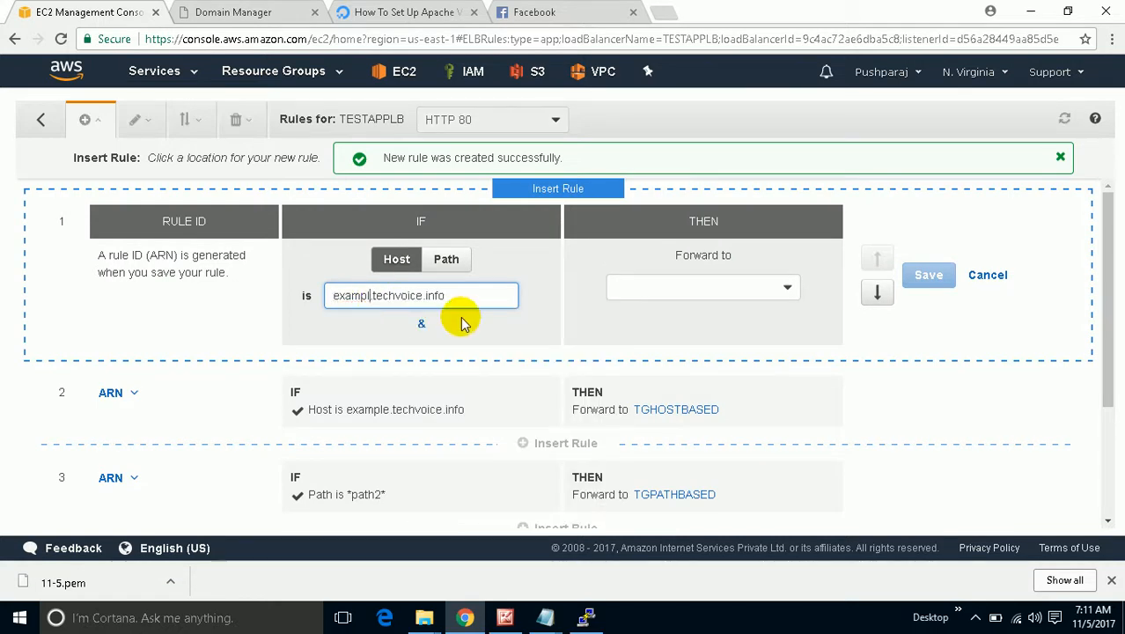
pyautogui.write('tes')
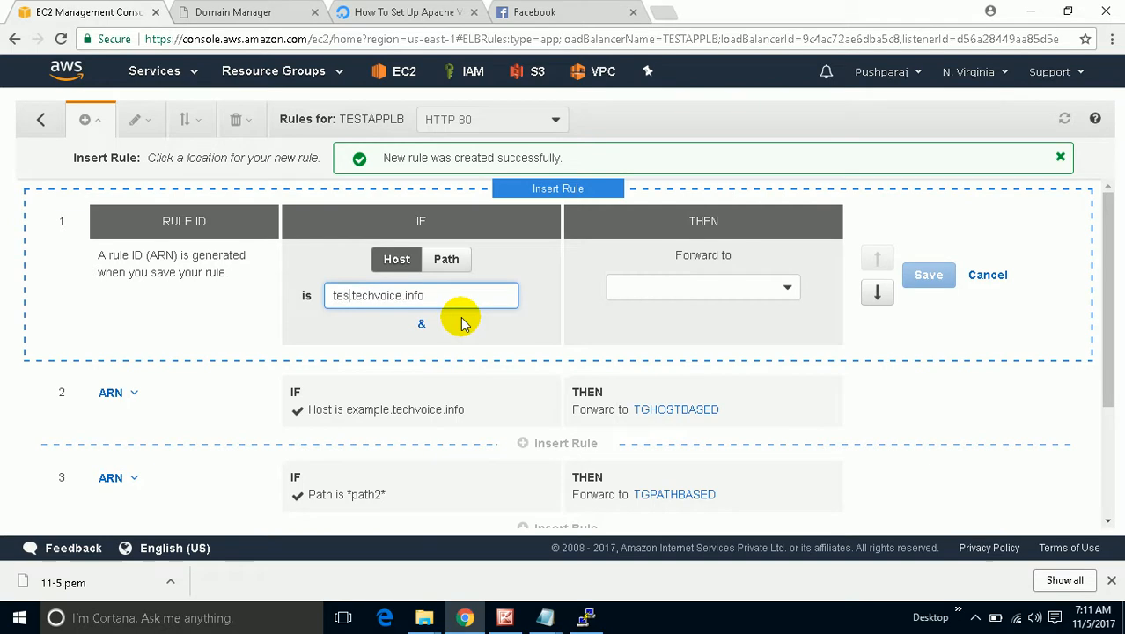
pyautogui.write('t')
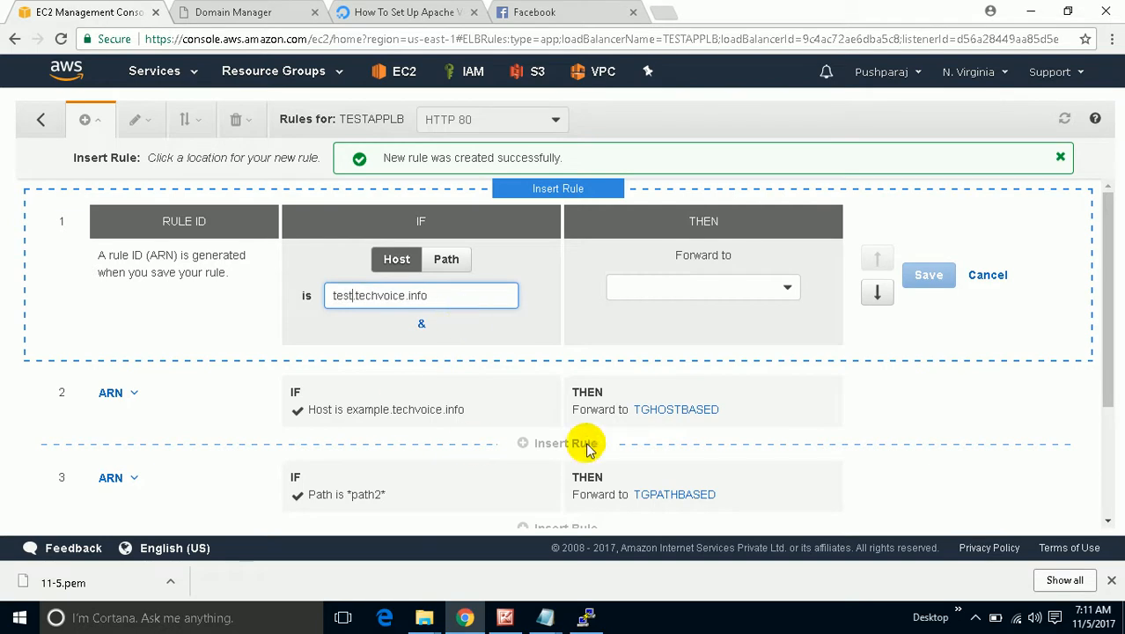
pyautogui.click(690, 283)
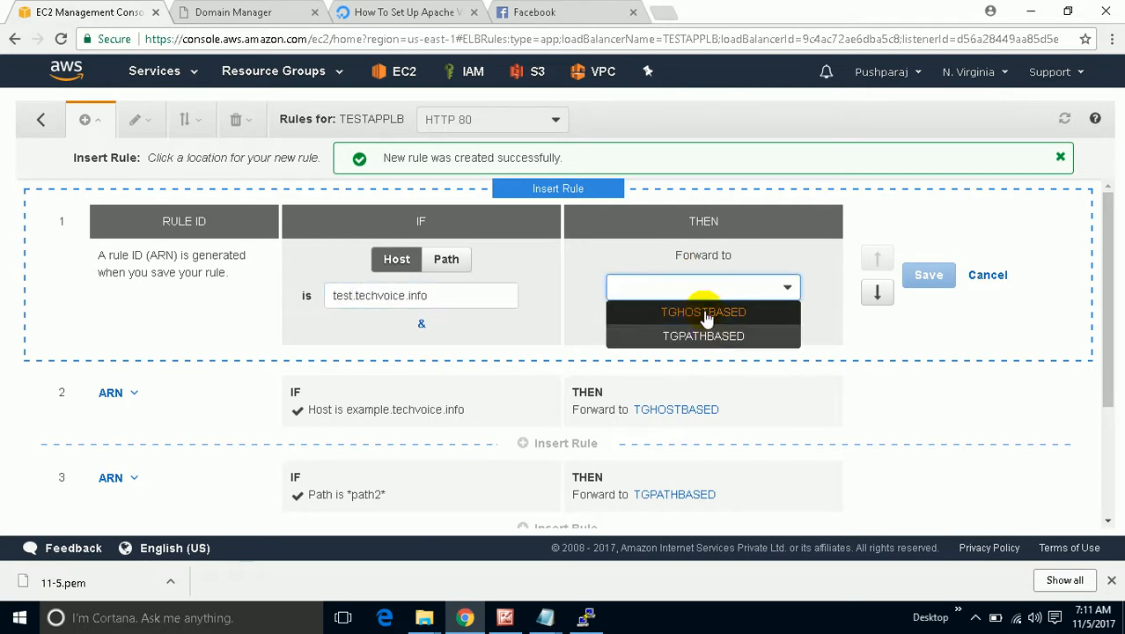
pyautogui.click(707, 311)
pyautogui.click(917, 275)
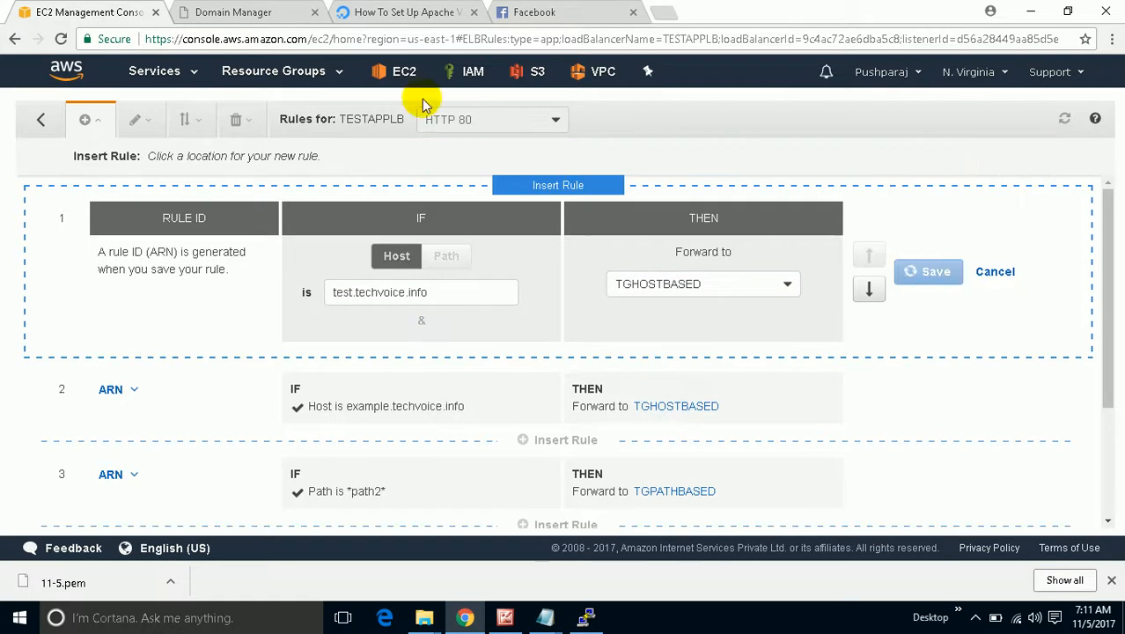
pyautogui.scroll(-2, 464, 291)
pyautogui.scroll(1, 465, 299)
pyautogui.scroll(-1, 464, 299)
pyautogui.scroll(1, 465, 300)
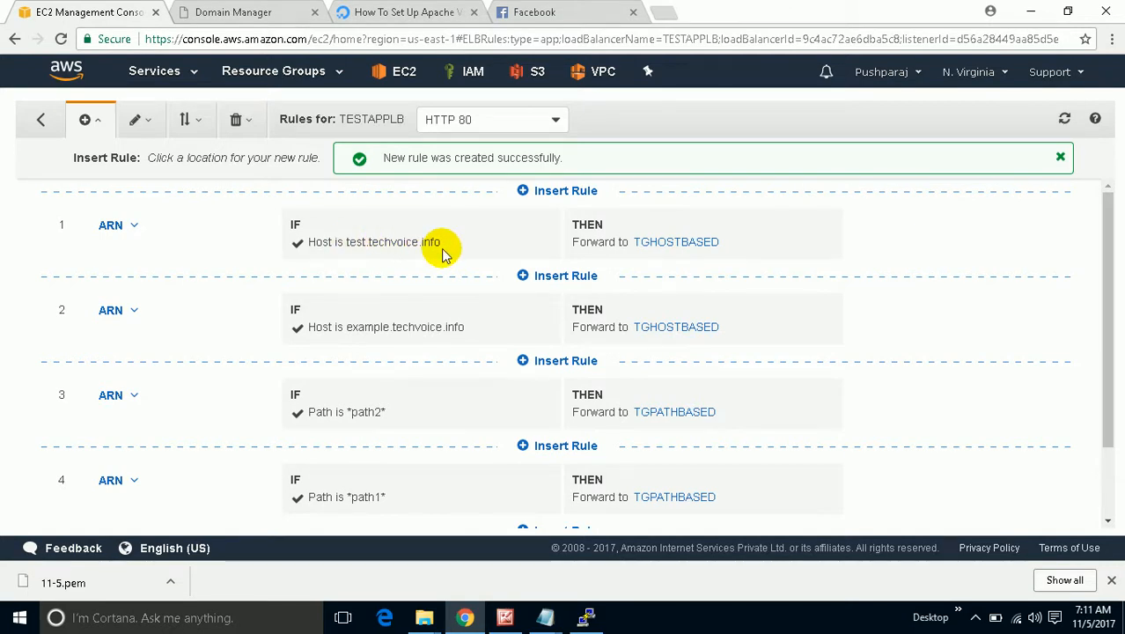
pyautogui.click(254, 11)
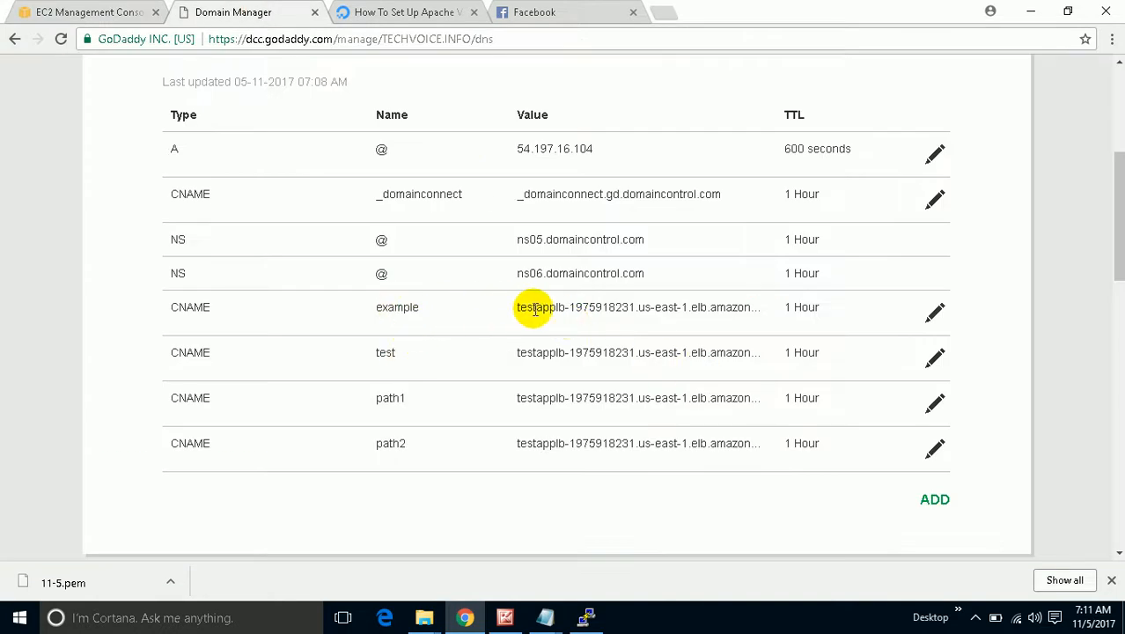
pyautogui.moveTo(516, 314); pyautogui.dragTo(739, 333)
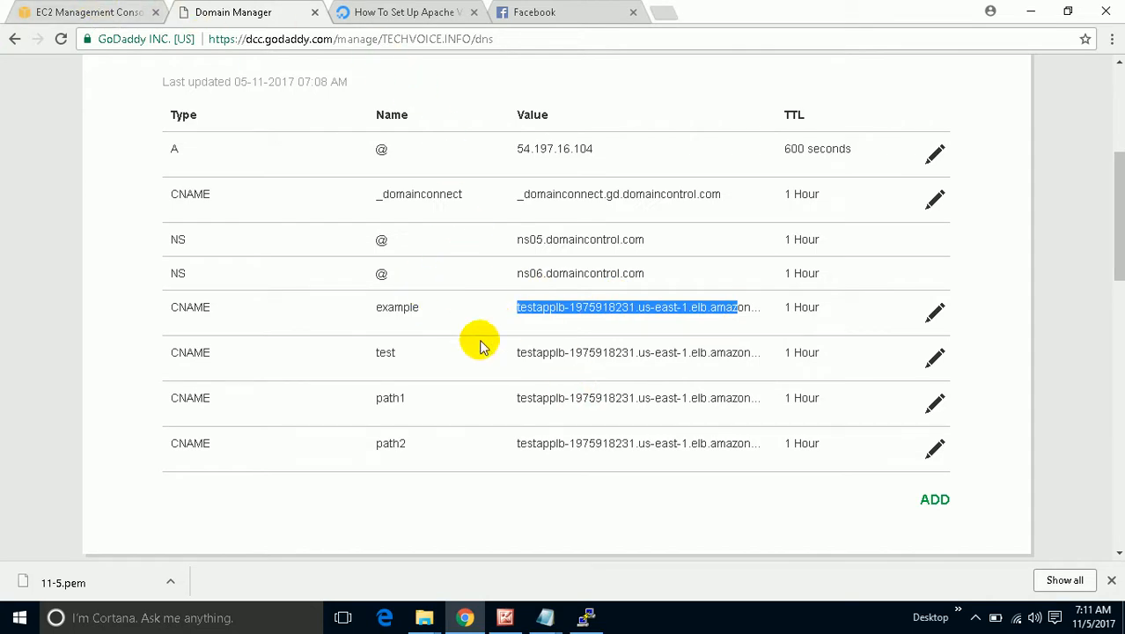
pyautogui.click(110, 12)
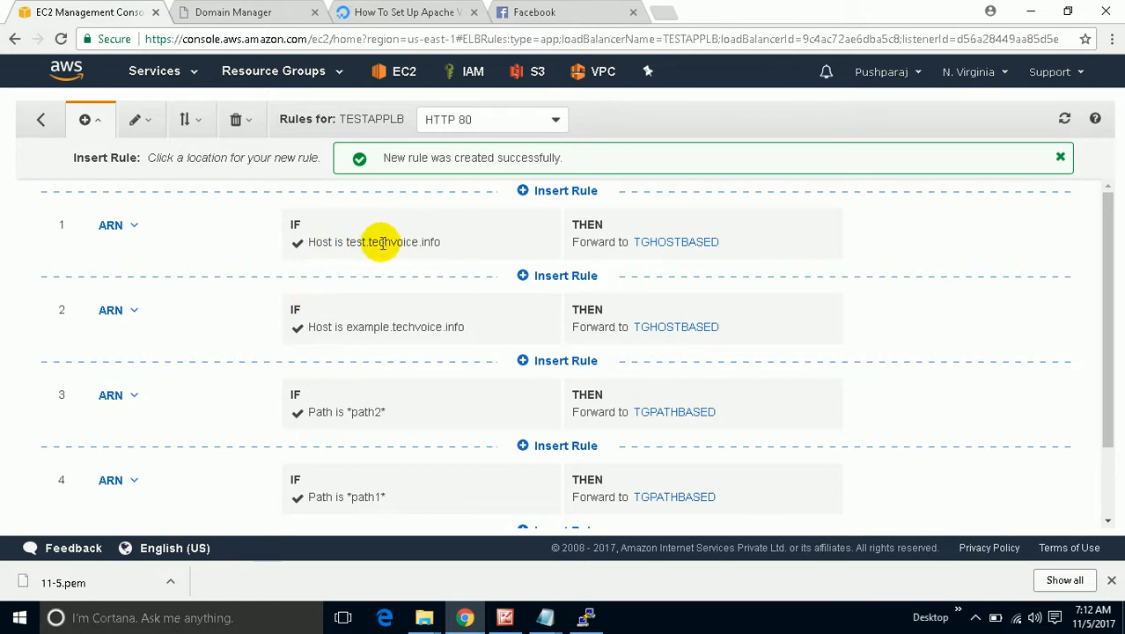
# Select rule 1's test.techvoice.info host value, then bring up the applb diagram in Picture Manager.
pyautogui.moveTo(344, 243); pyautogui.dragTo(483, 253)
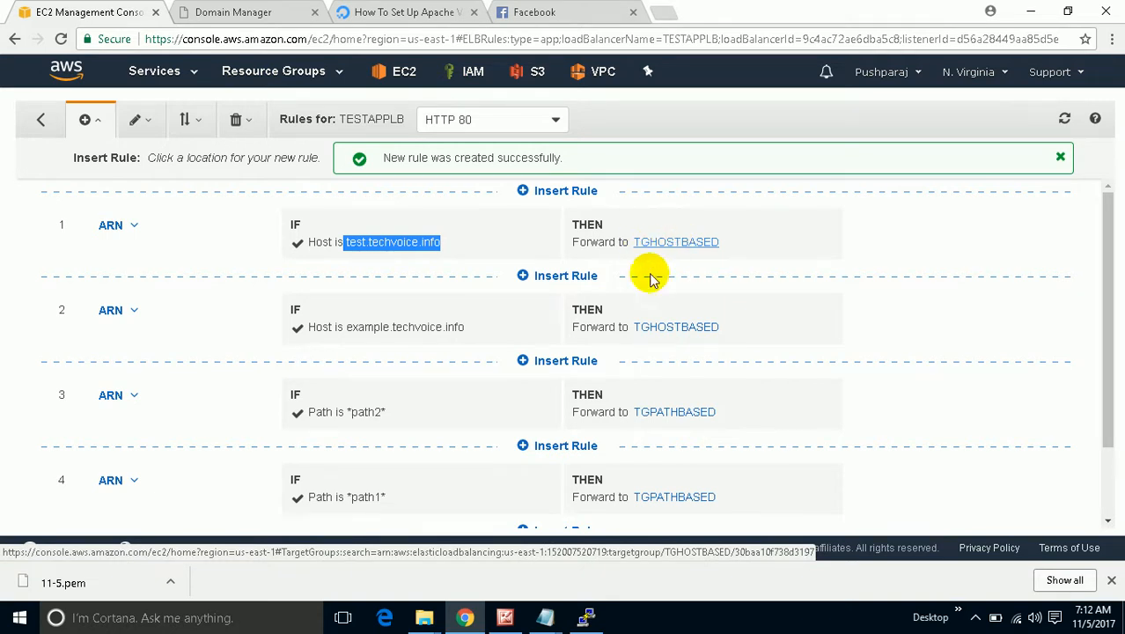
pyautogui.click(504, 618)
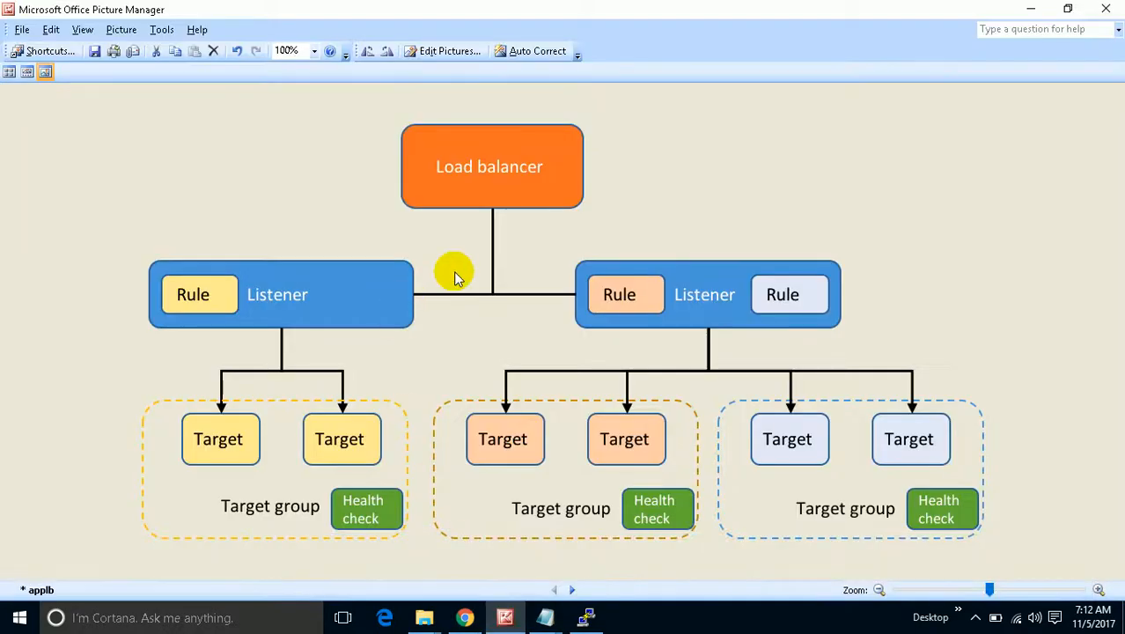
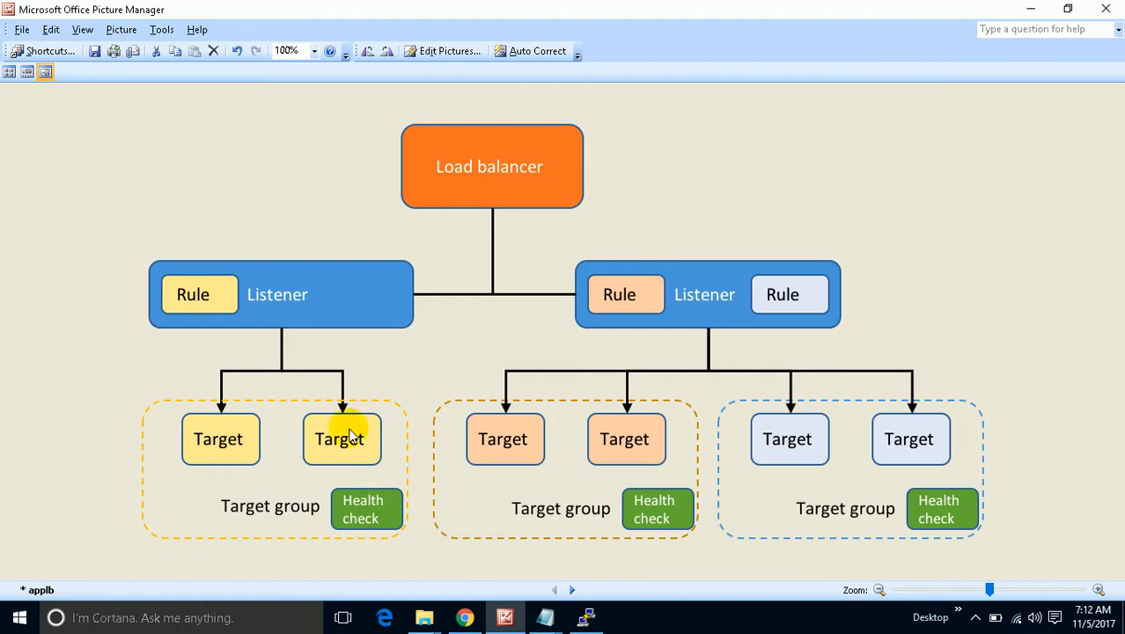
# Put away the diagram to show TESTAPPLB's four listener rules, then open an incognito window.
pyautogui.click(1031, 10)
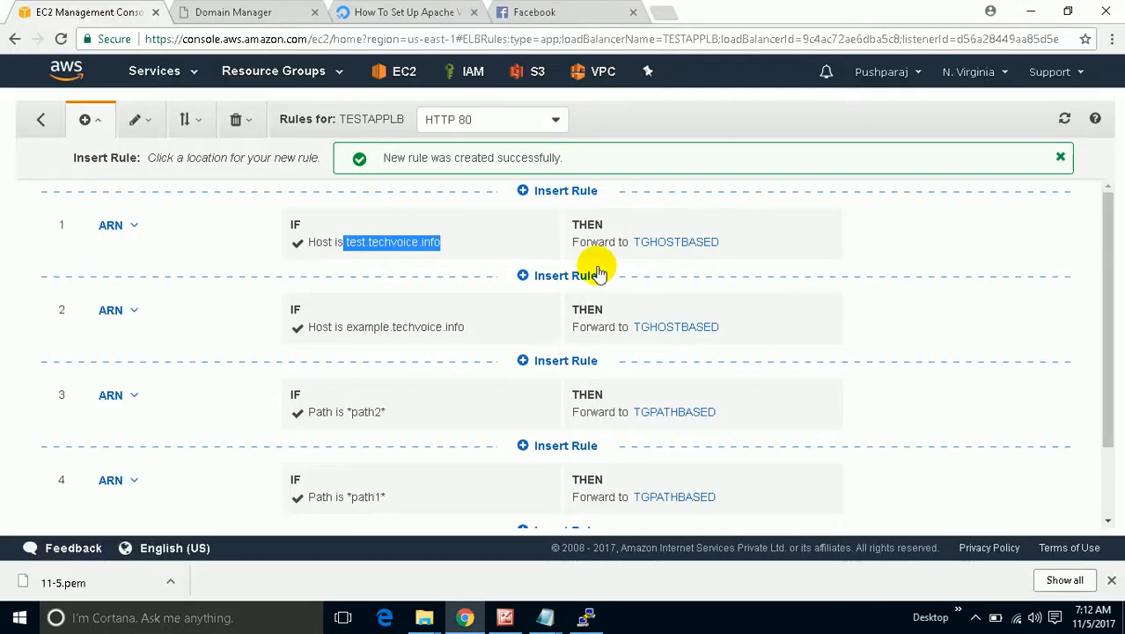
pyautogui.scroll(-1, 535, 301)
pyautogui.scroll(1, 542, 304)
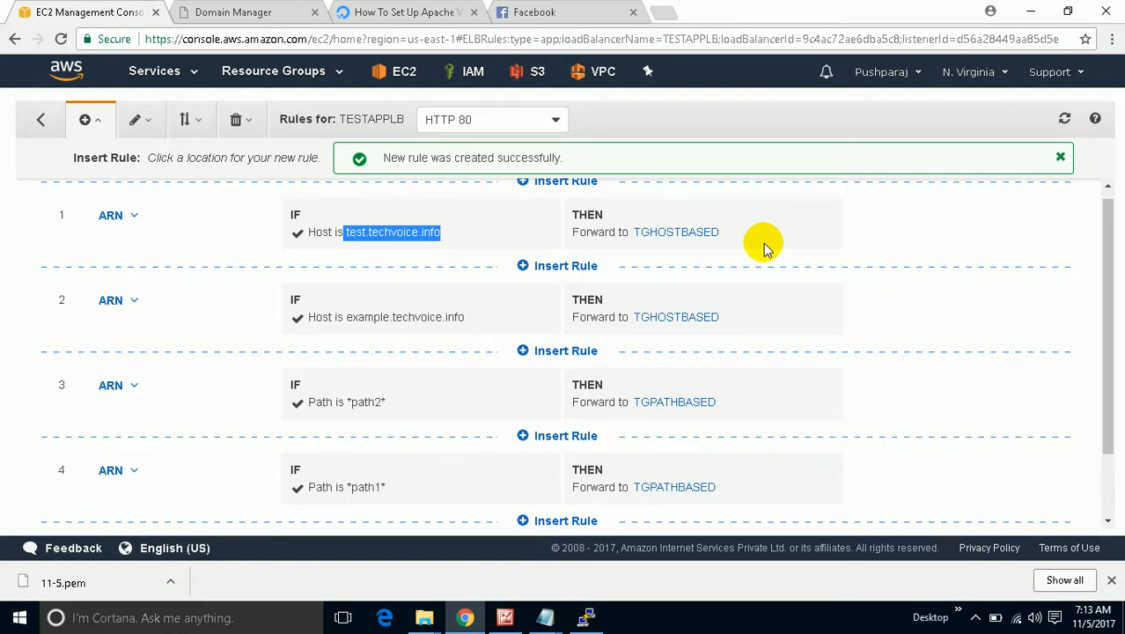
pyautogui.hotkey('ctrl', 'shift', 'n')
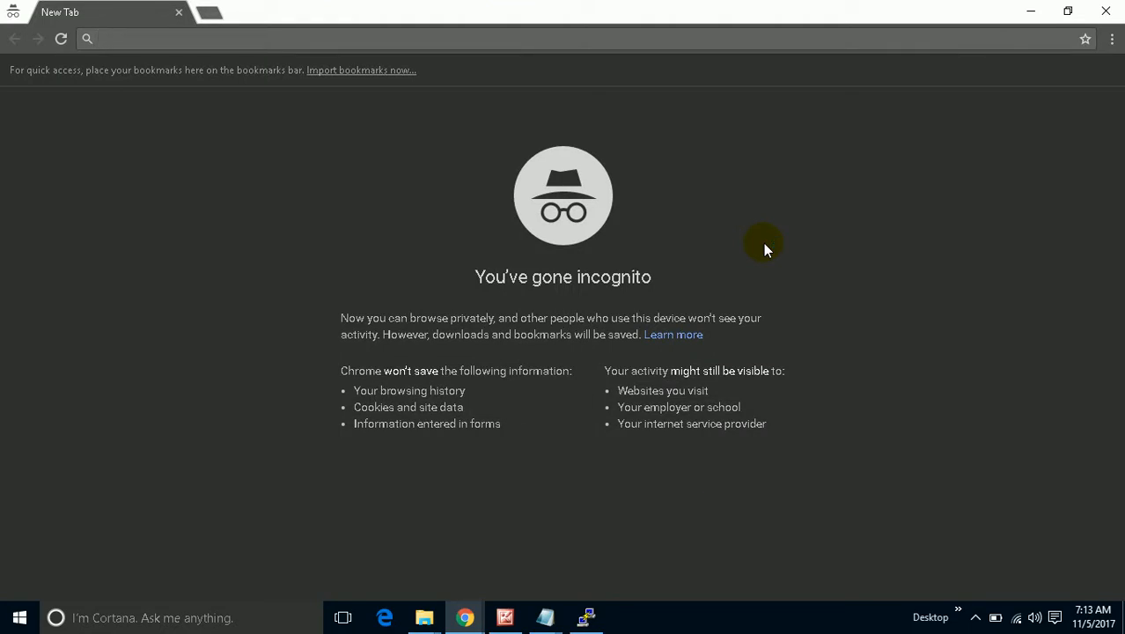
# Load path1.techvoice.info/path1.html and get the PATH1 success page from SERVER01.
pyautogui.write('path')
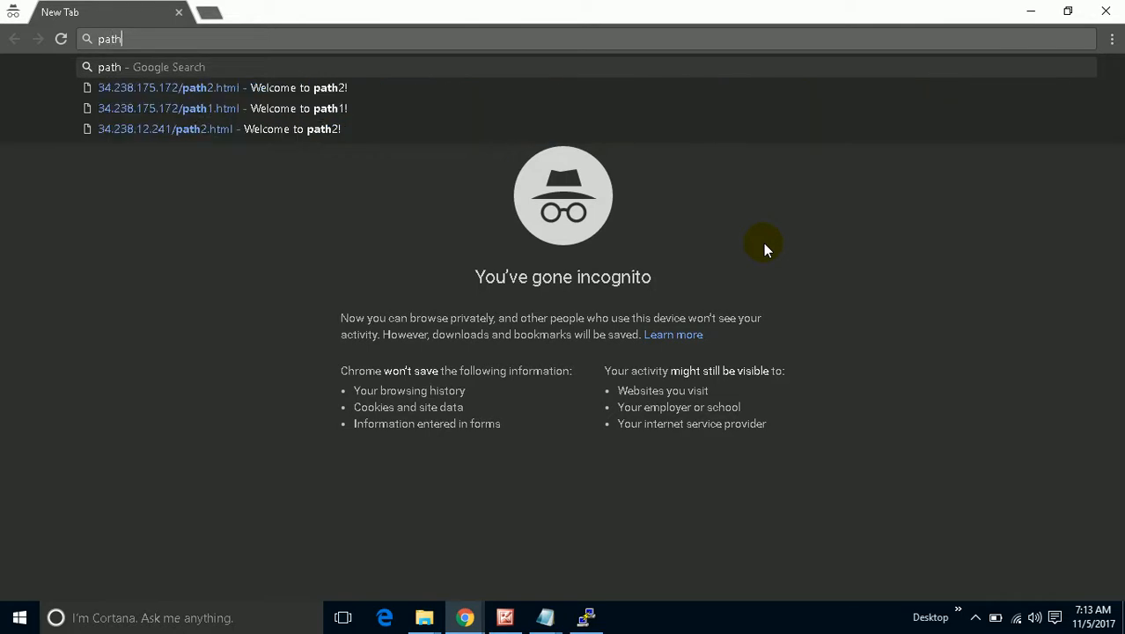
pyautogui.write('1.te')
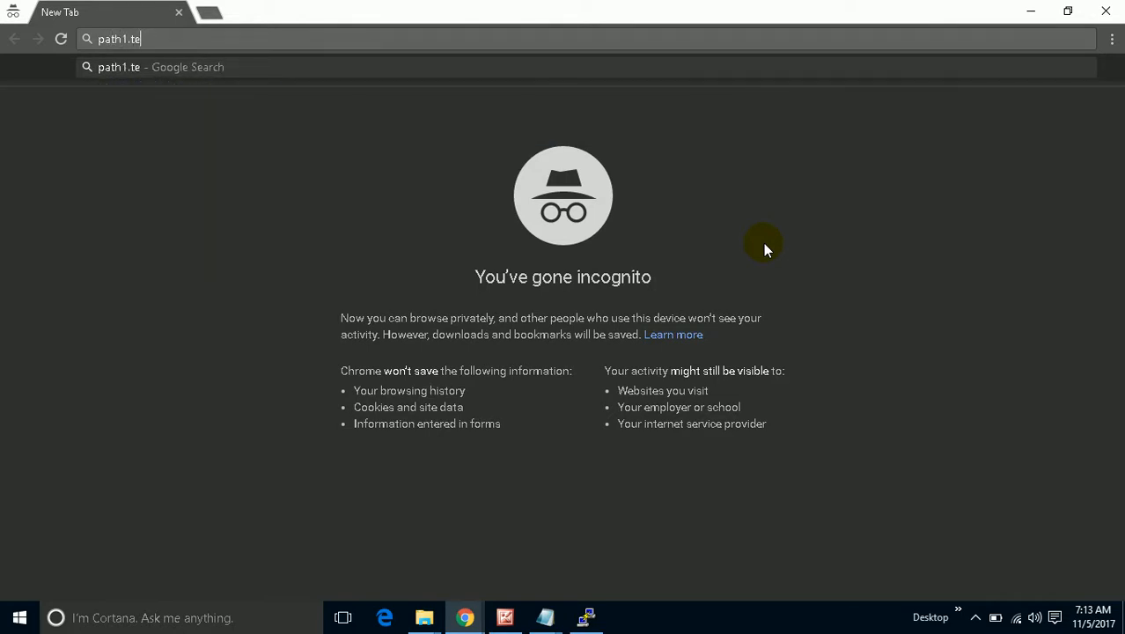
pyautogui.write('chvoice')
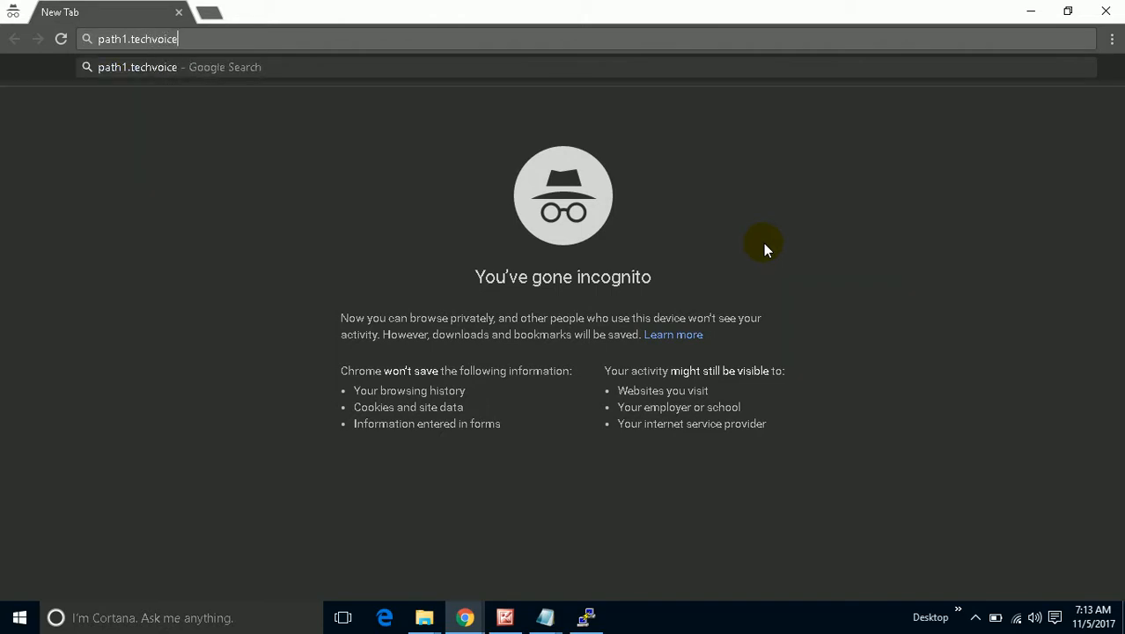
pyautogui.write('.info/p')
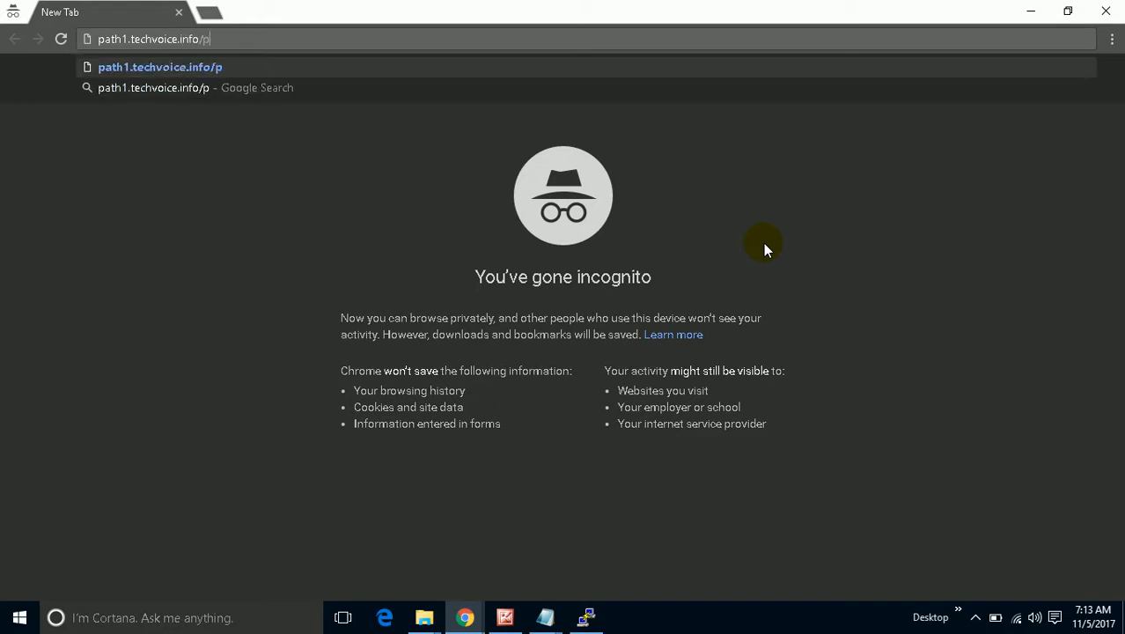
pyautogui.write('ath1')
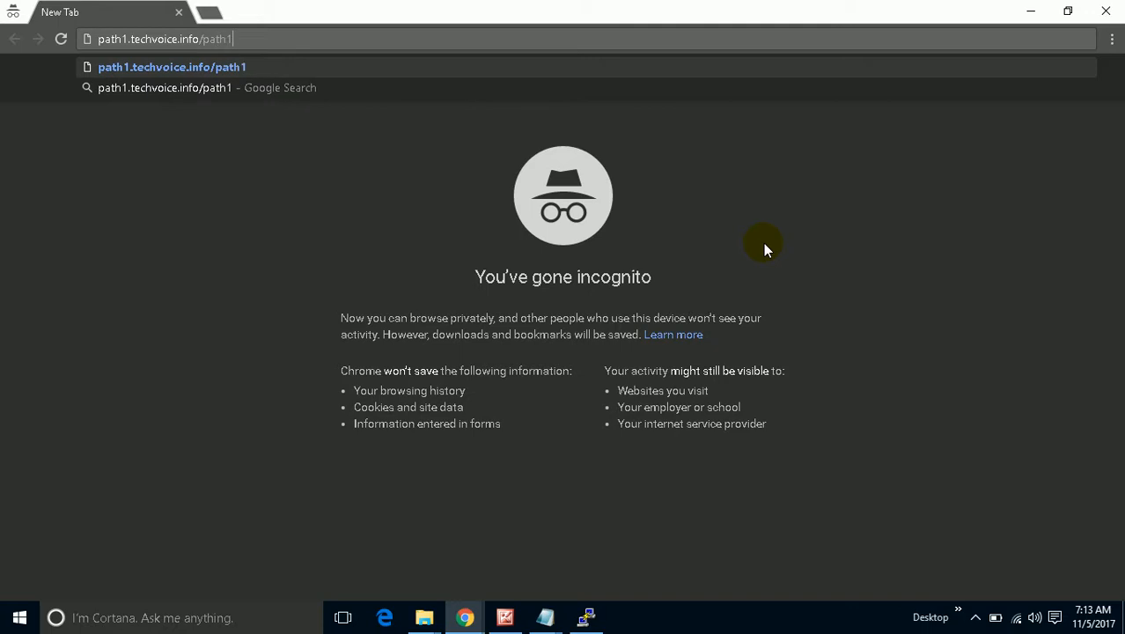
pyautogui.write('.html')
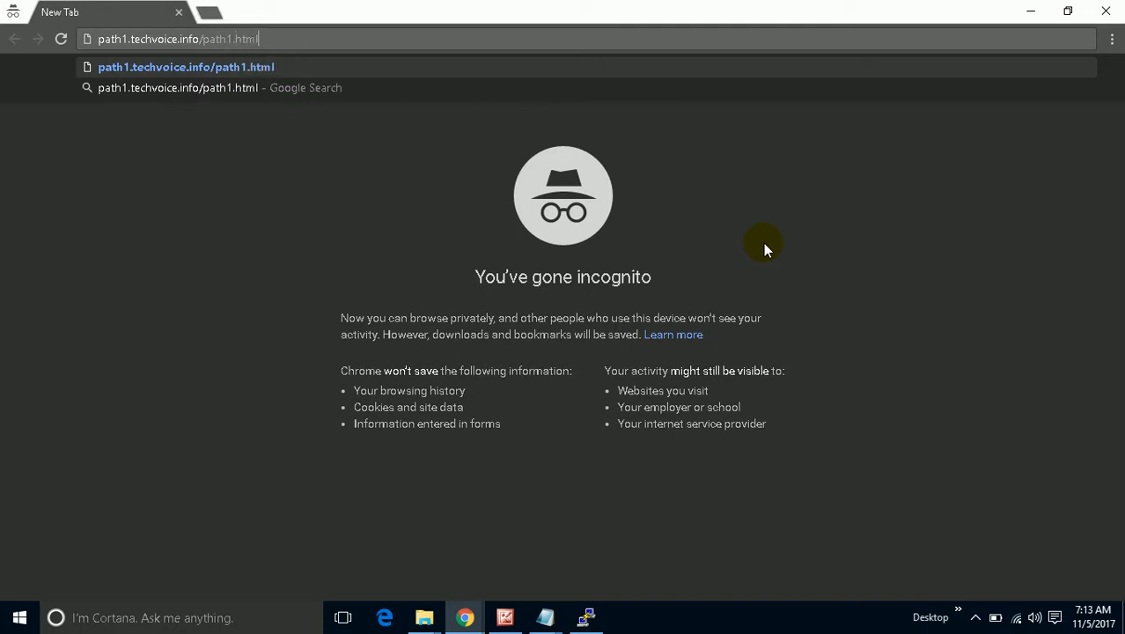
pyautogui.press('Return')
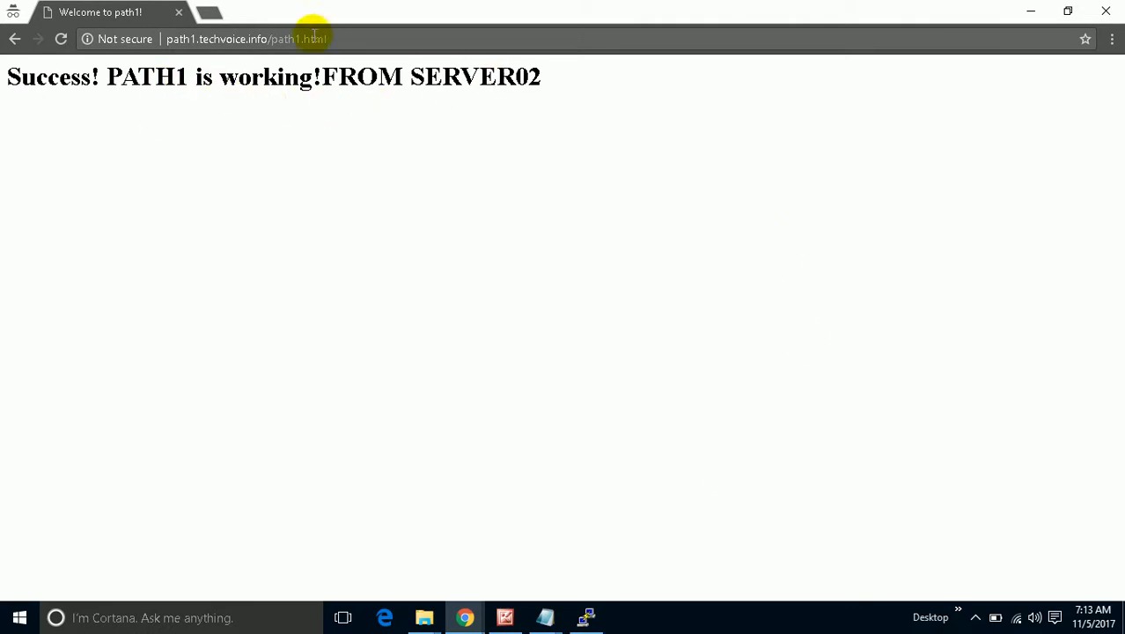
pyautogui.click(505, 617)
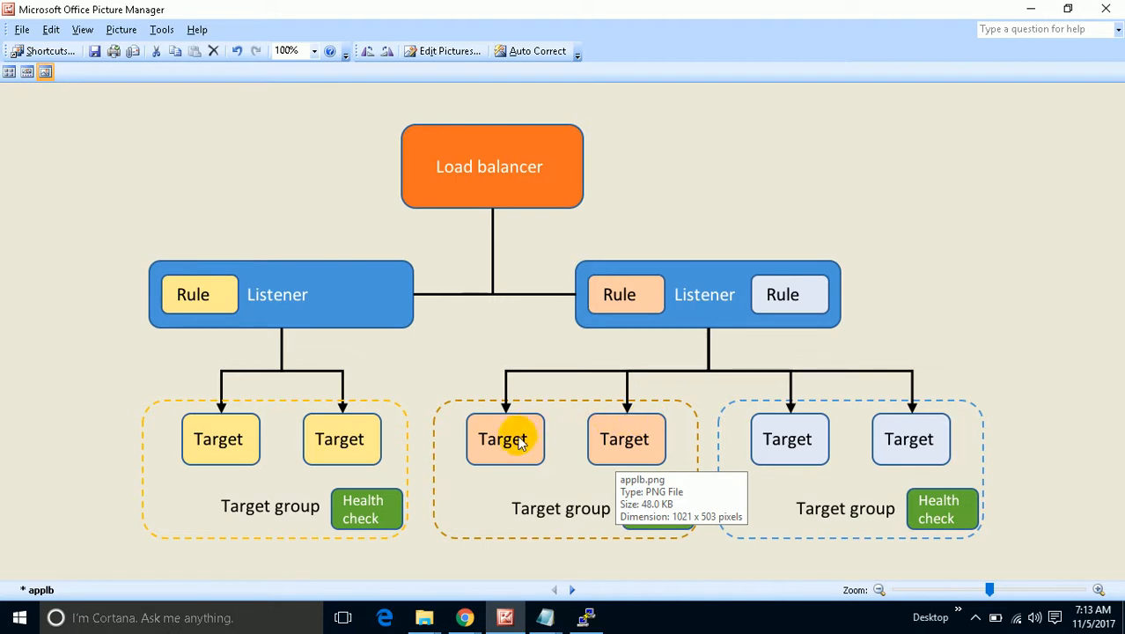
pyautogui.click(1030, 9)
# Reload the path1 page until SERVER02 also answers, then return to the TESTAPPLB rules window.
pyautogui.click(372, 30)
pyautogui.click(371, 30)
pyautogui.click(60, 39)
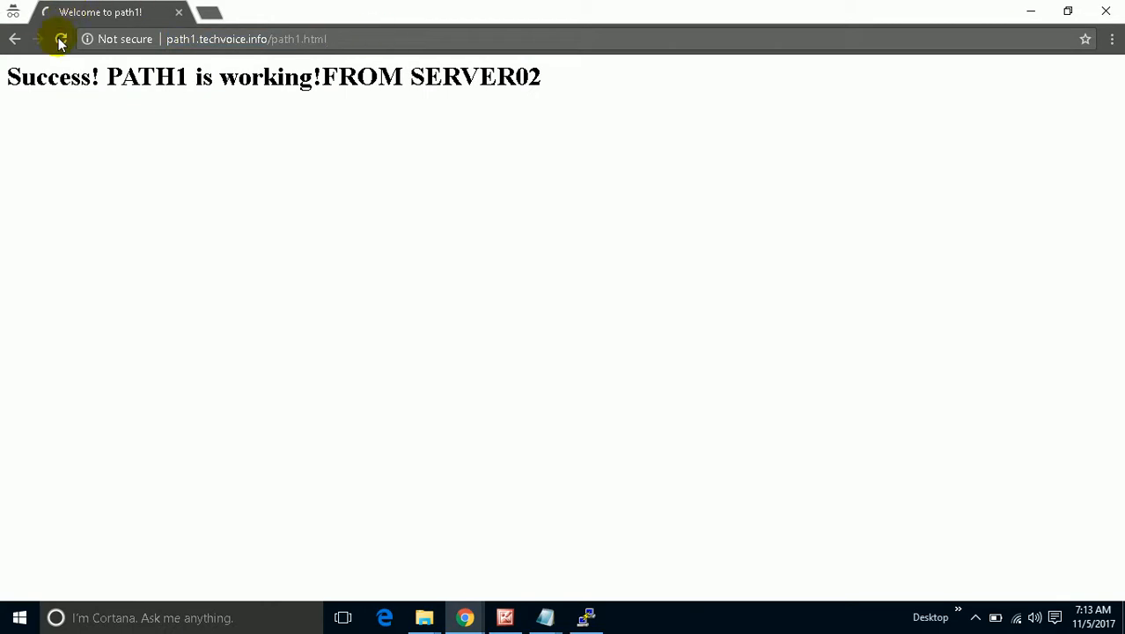
pyautogui.click(60, 39)
pyautogui.click(61, 39)
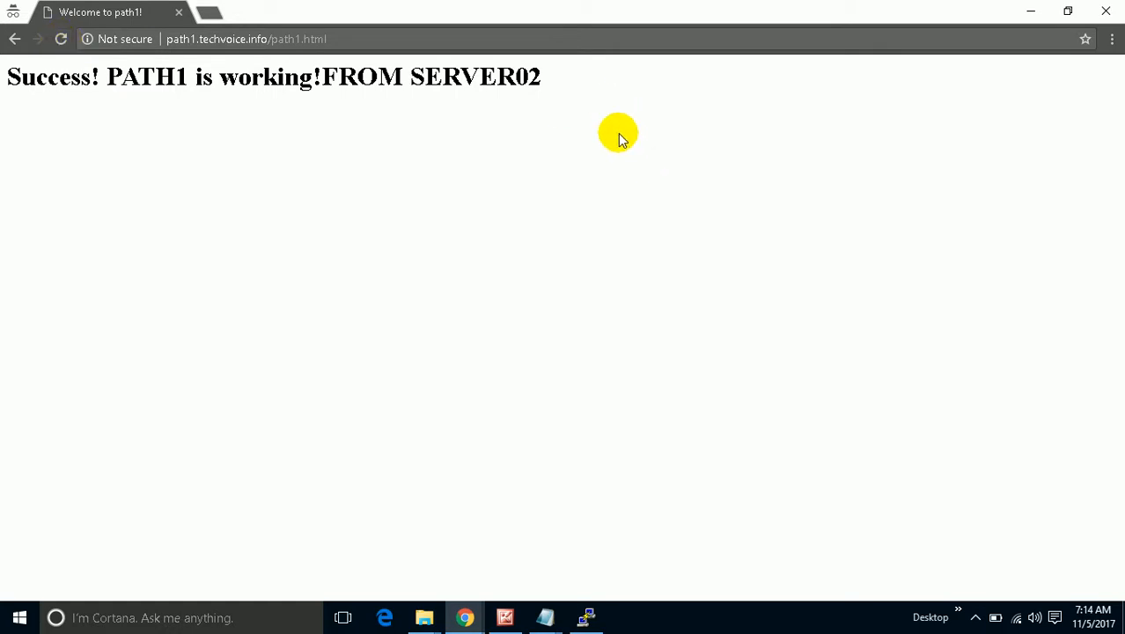
pyautogui.click(467, 609)
pyautogui.click(362, 489)
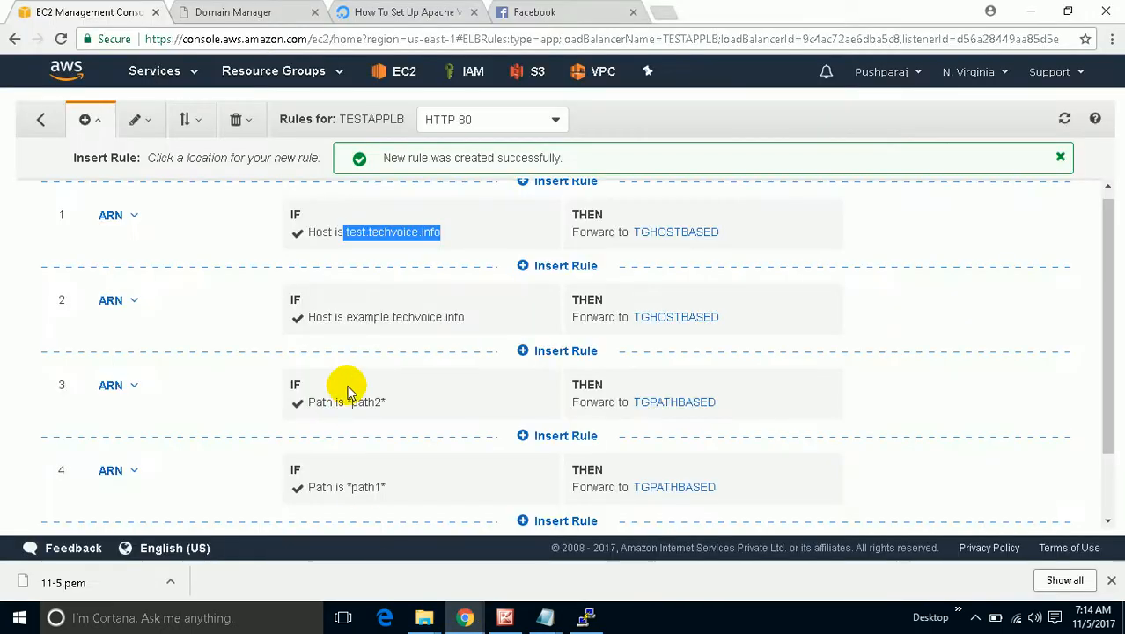
# Open EC2 in a new tab and select the running instance Webserver01-TG01-PathBased.
pyautogui.scroll(-1, 346, 392)
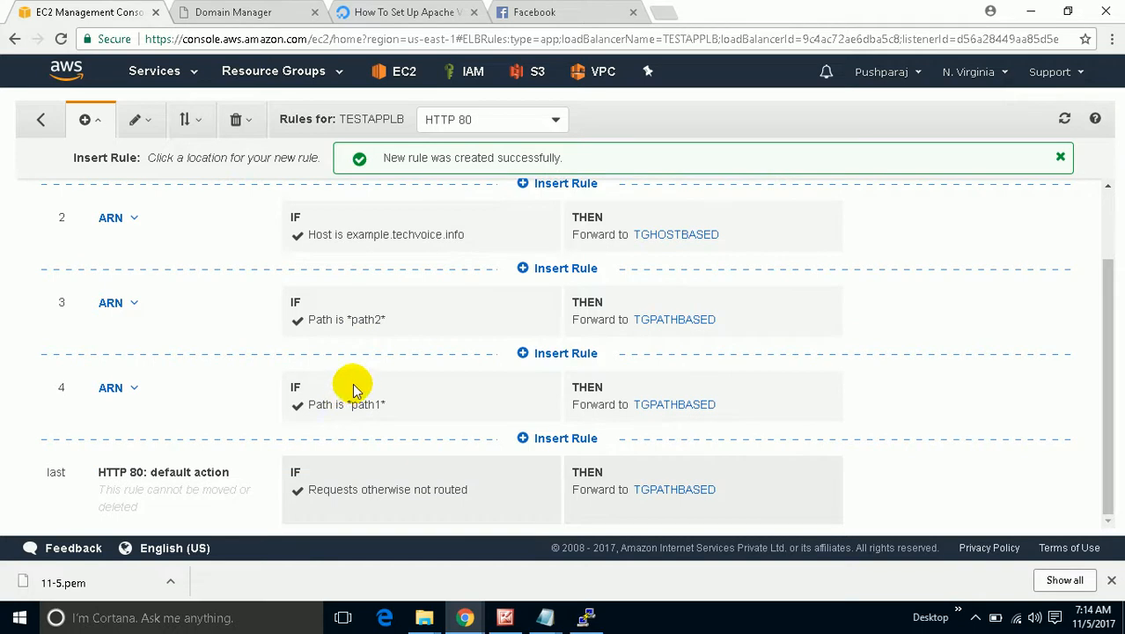
pyautogui.scroll(1, 346, 304)
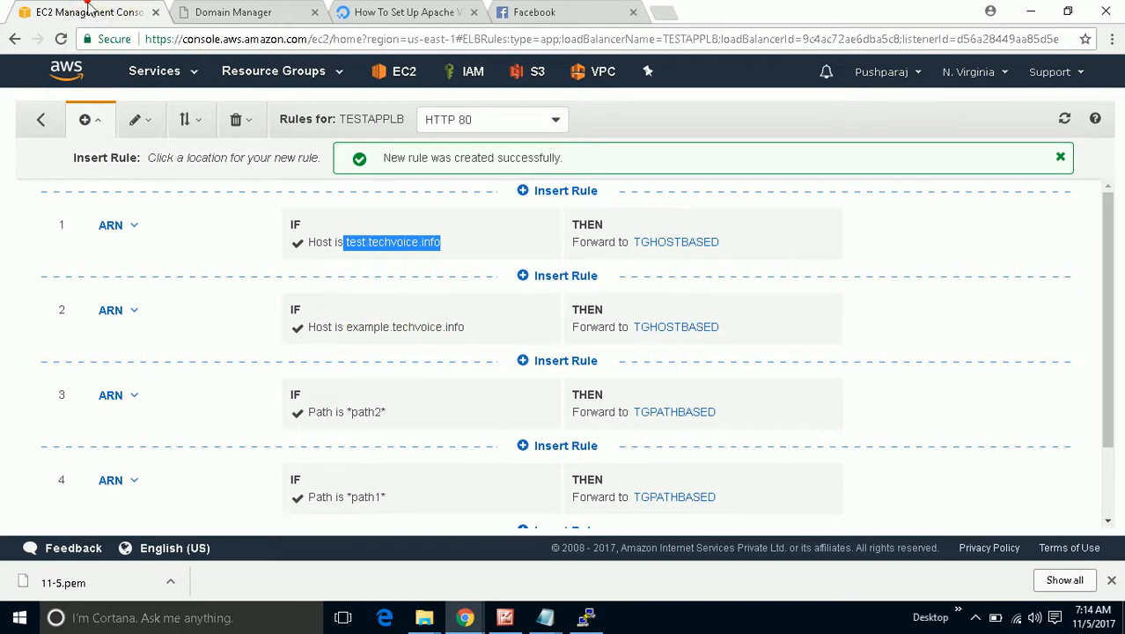
pyautogui.rightClick(410, 72)
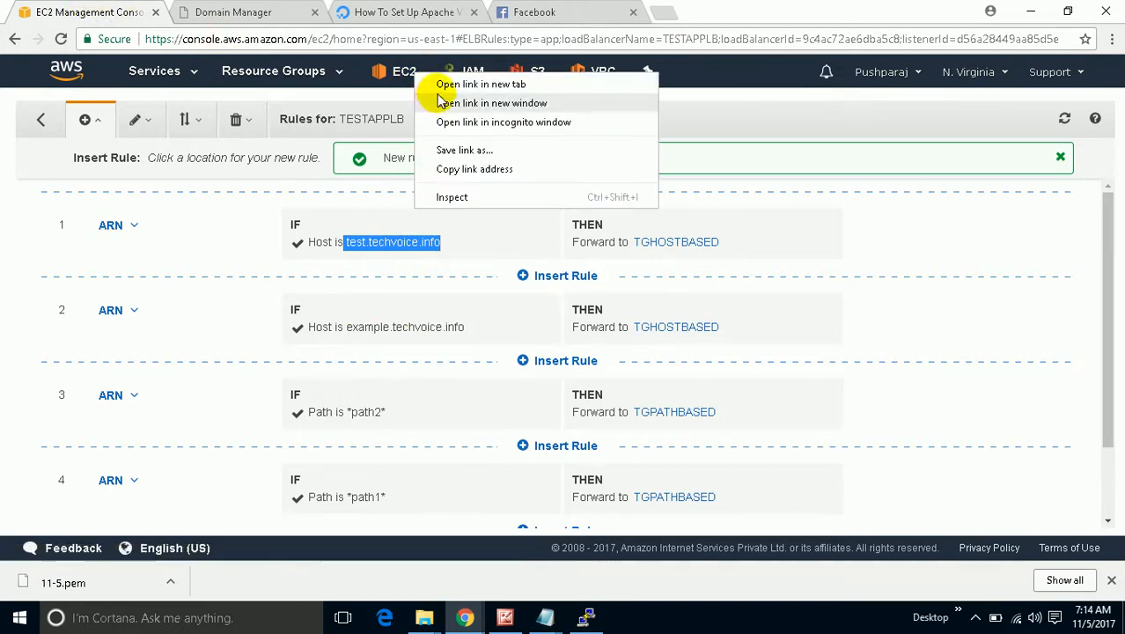
pyautogui.click(481, 84)
pyautogui.click(202, 11)
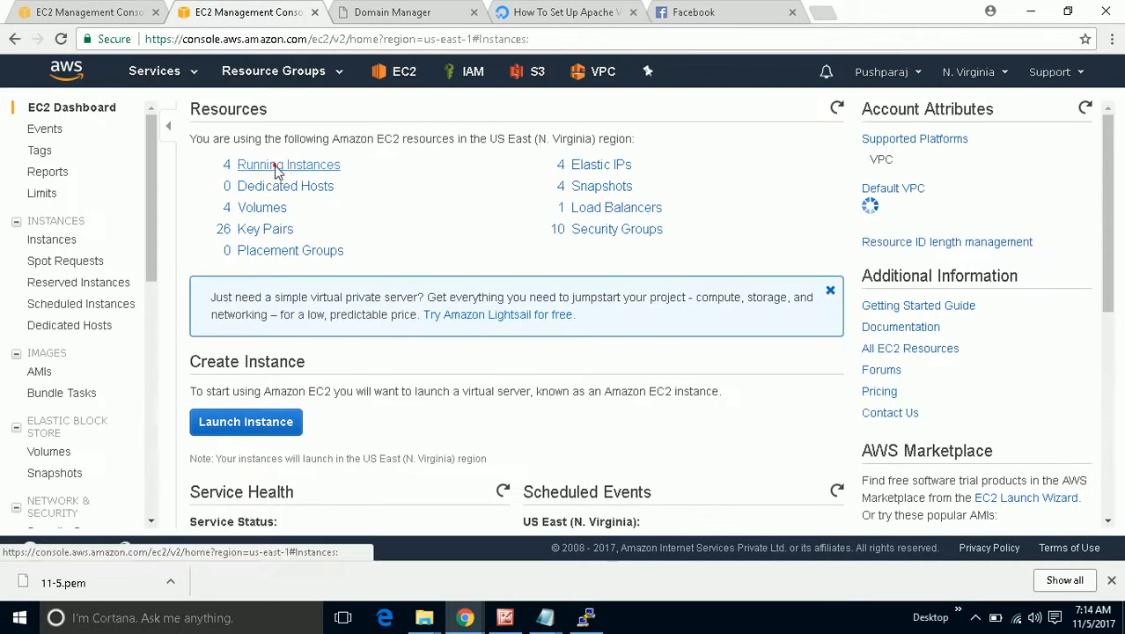
pyautogui.click(275, 170)
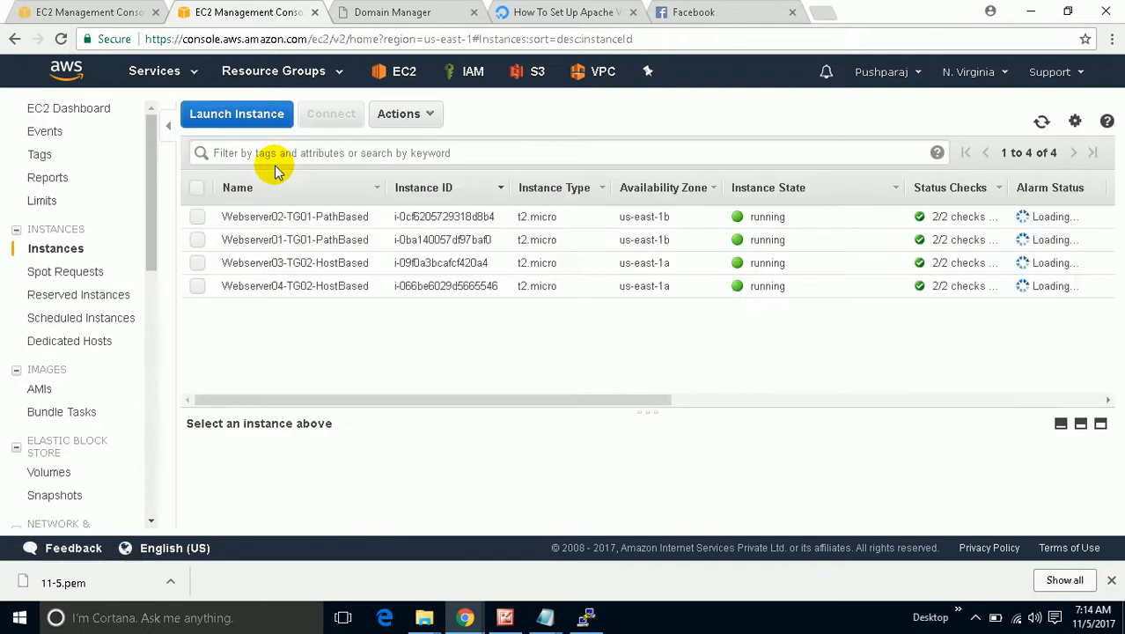
pyautogui.click(198, 239)
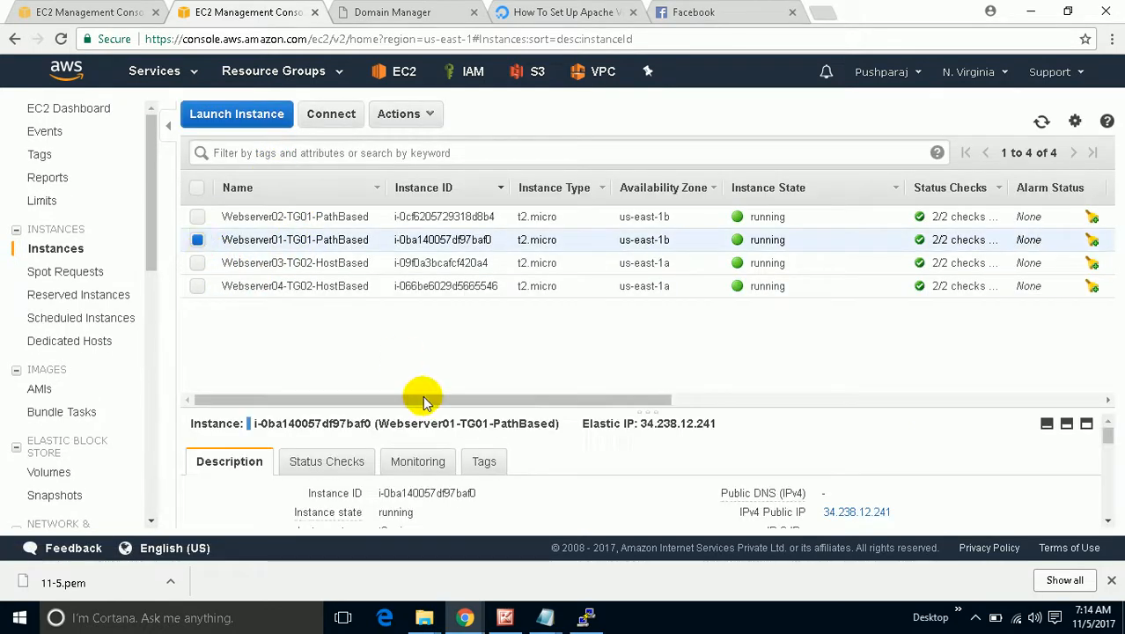
# Copy its Elastic IP 34.238.12.241 and paste it into a new tab's address bar.
pyautogui.doubleClick(649, 423)
pyautogui.rightClick(649, 422)
pyautogui.click(679, 433)
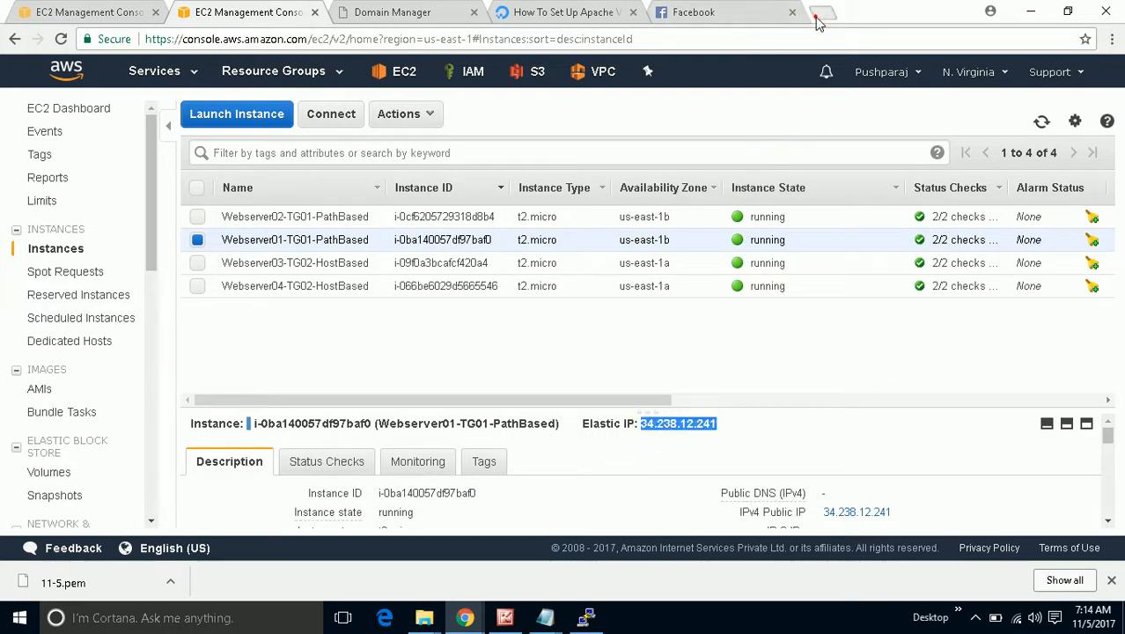
pyautogui.click(821, 13)
pyautogui.rightClick(710, 38)
pyautogui.click(740, 118)
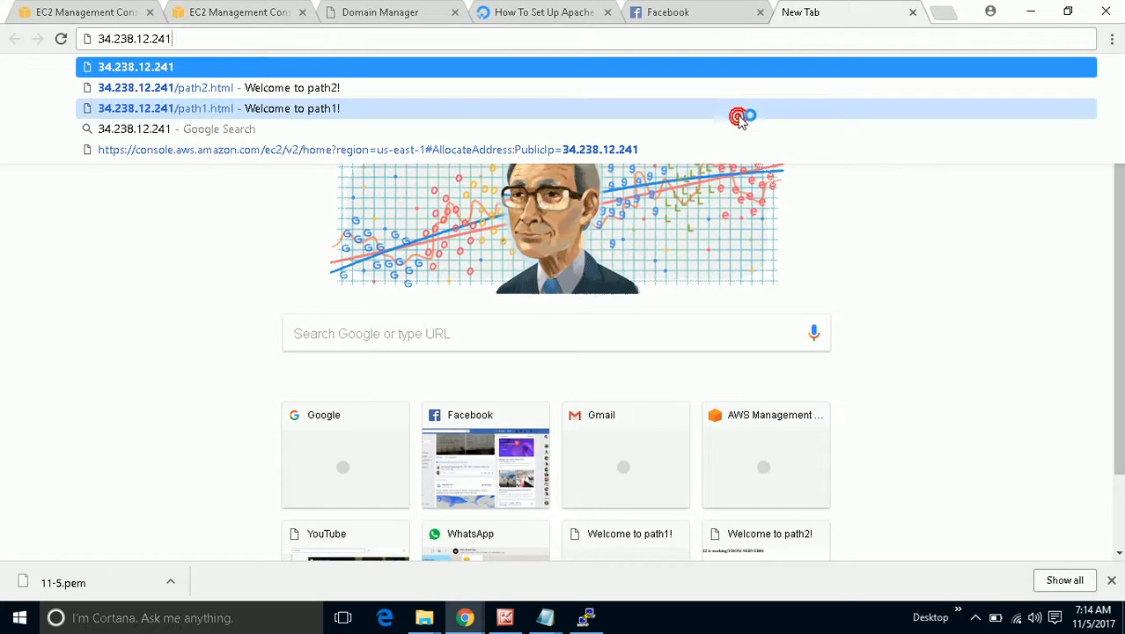
# Browse directly to 34.238.12.241/path1.html for SERVER01's PATH1 page, then return to the EC2 tab.
pyautogui.write('/pa')
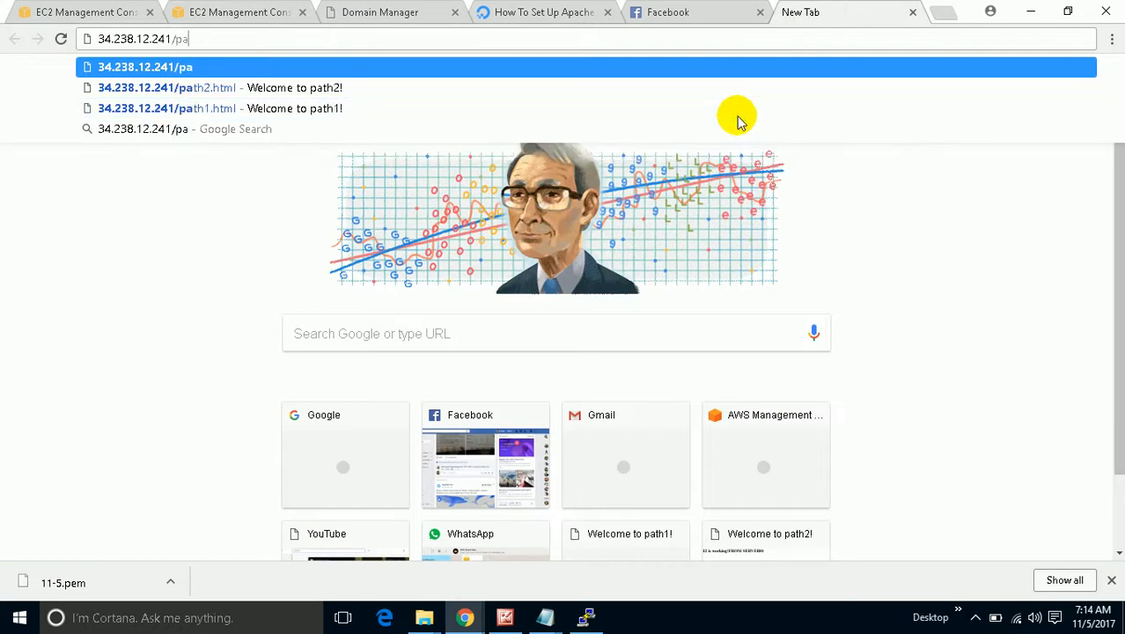
pyautogui.write('th1')
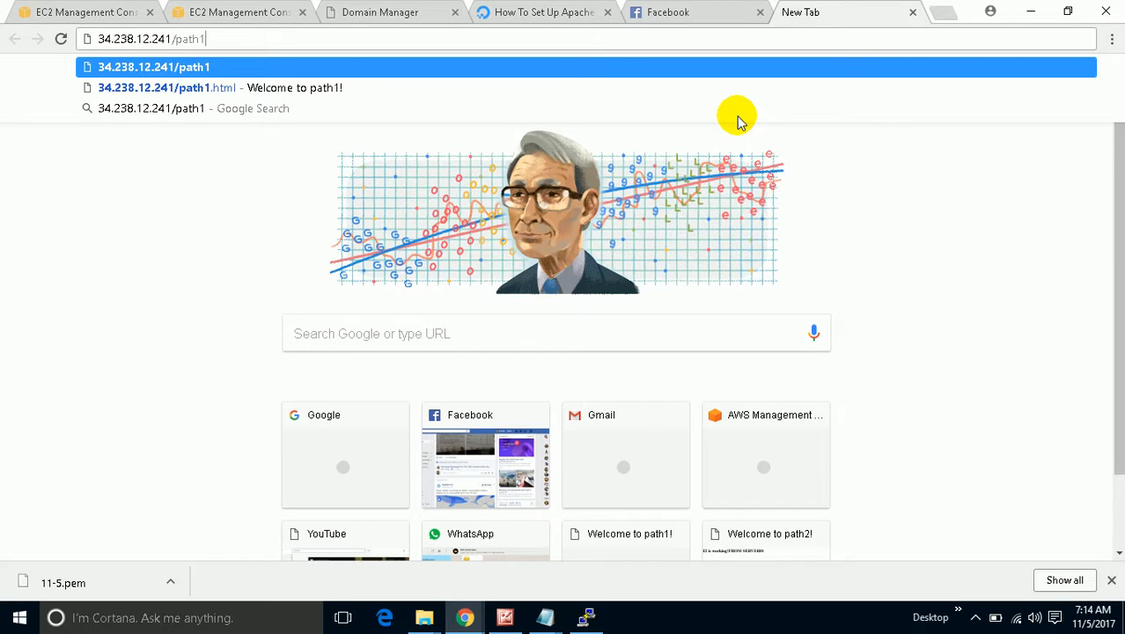
pyautogui.press('Down')
pyautogui.press('Return')
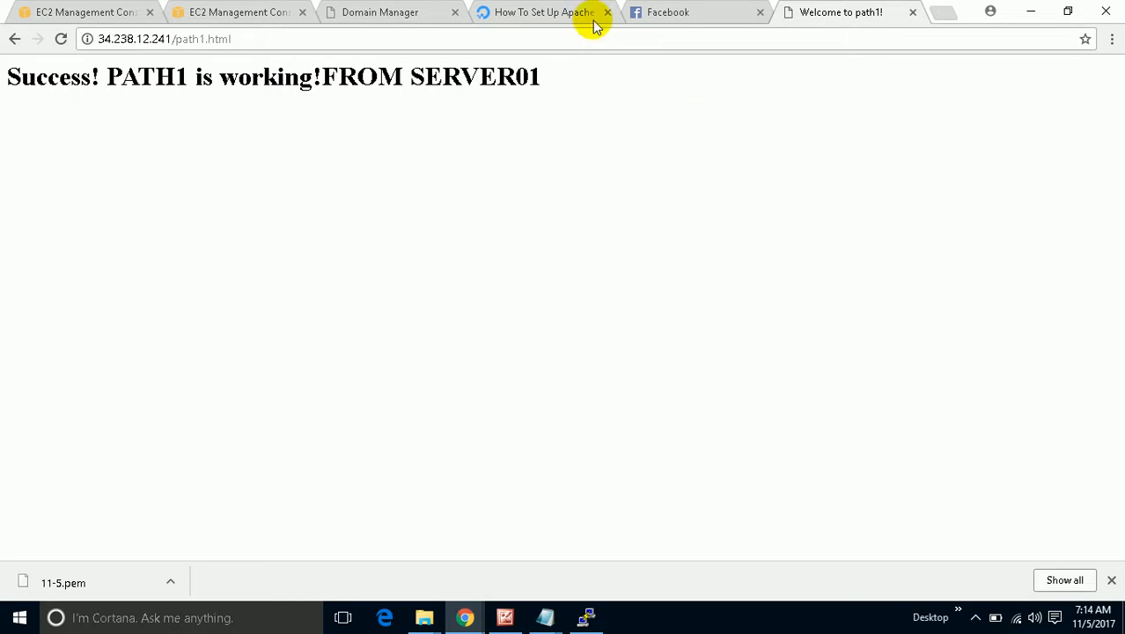
pyautogui.click(50, 13)
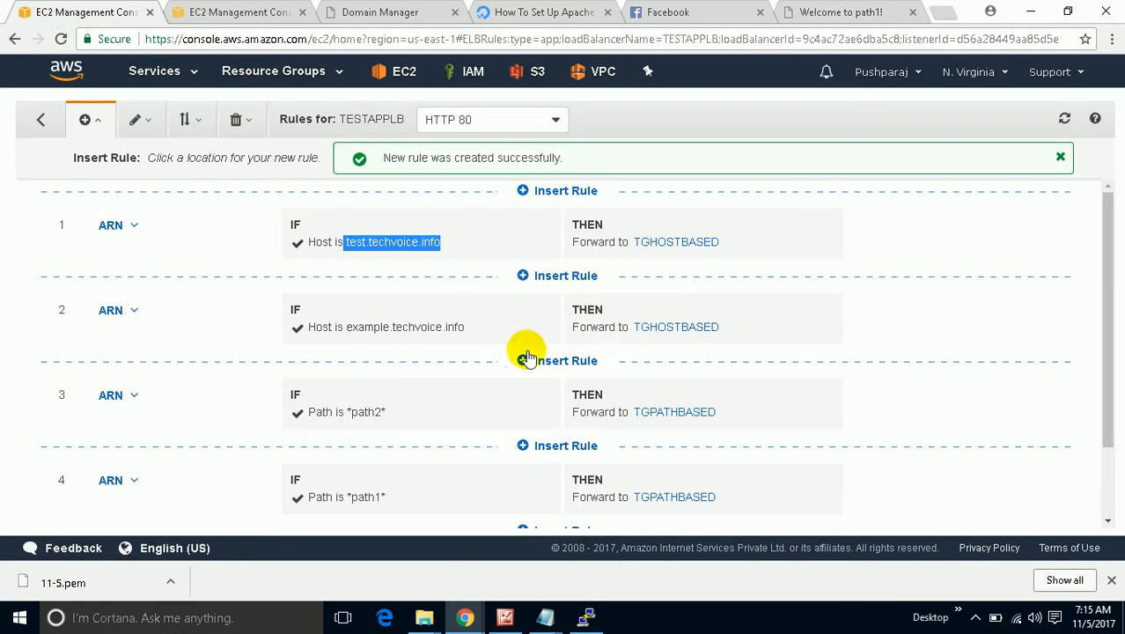
pyautogui.scroll(-1, 398, 442)
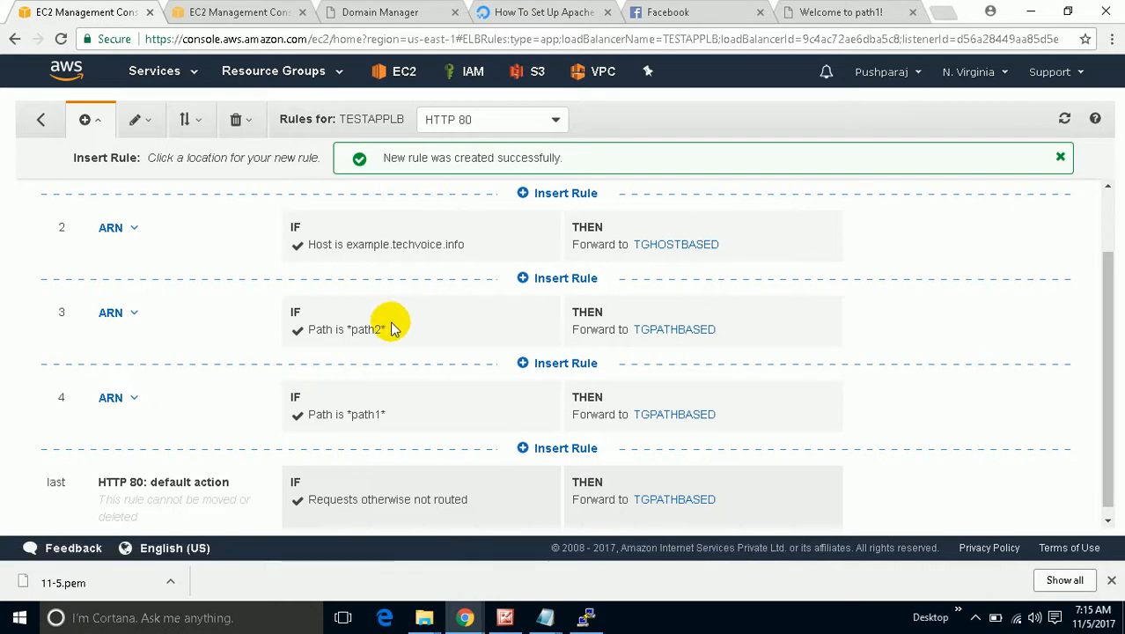
pyautogui.moveTo(374, 329); pyautogui.dragTo(351, 324)
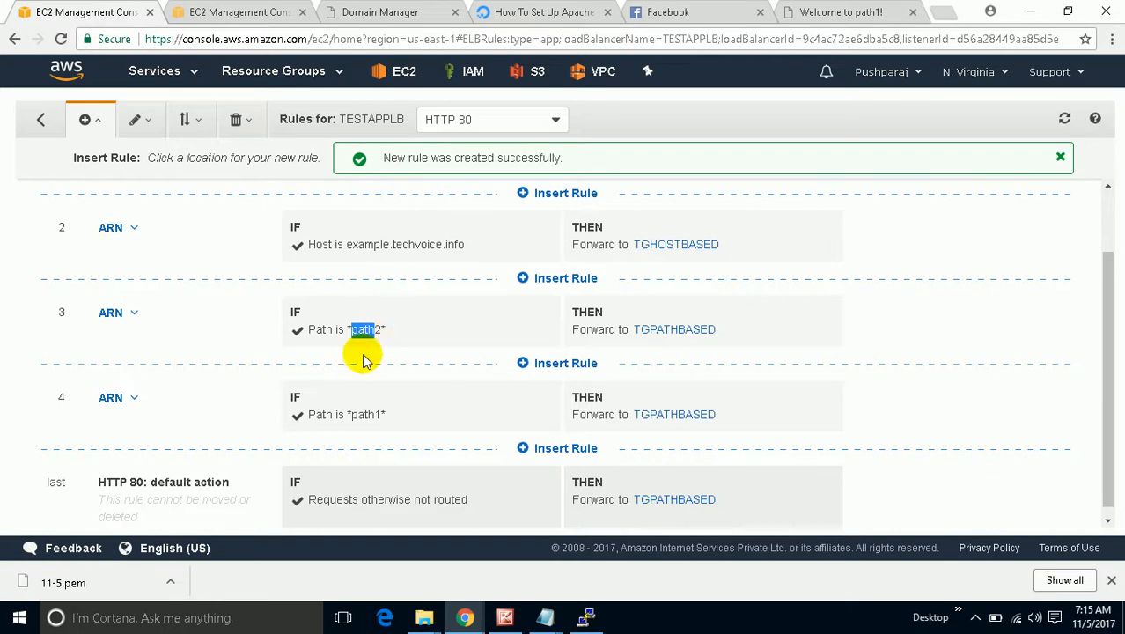
pyautogui.click(351, 397)
pyautogui.click(394, 335)
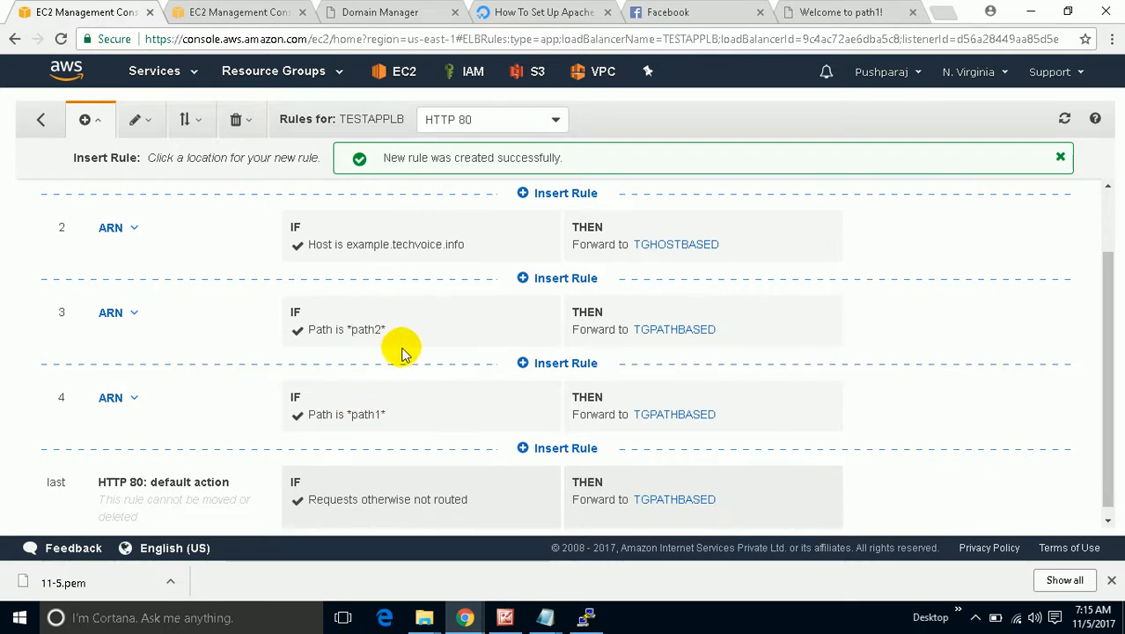
pyautogui.scroll(1, 397, 351)
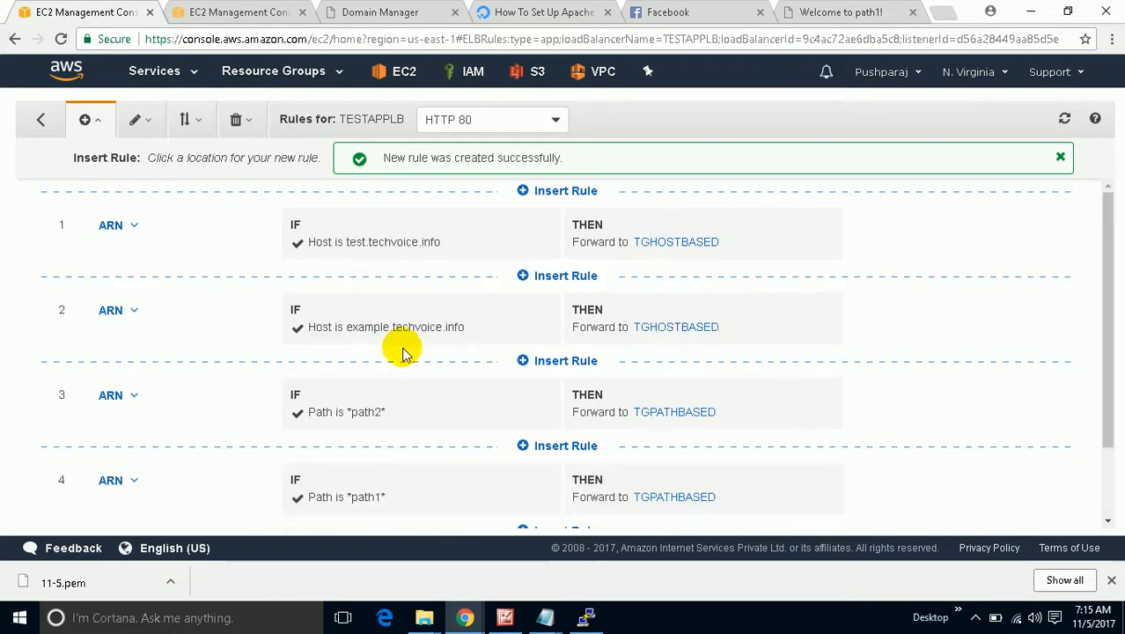
pyautogui.scroll(-1, 388, 374)
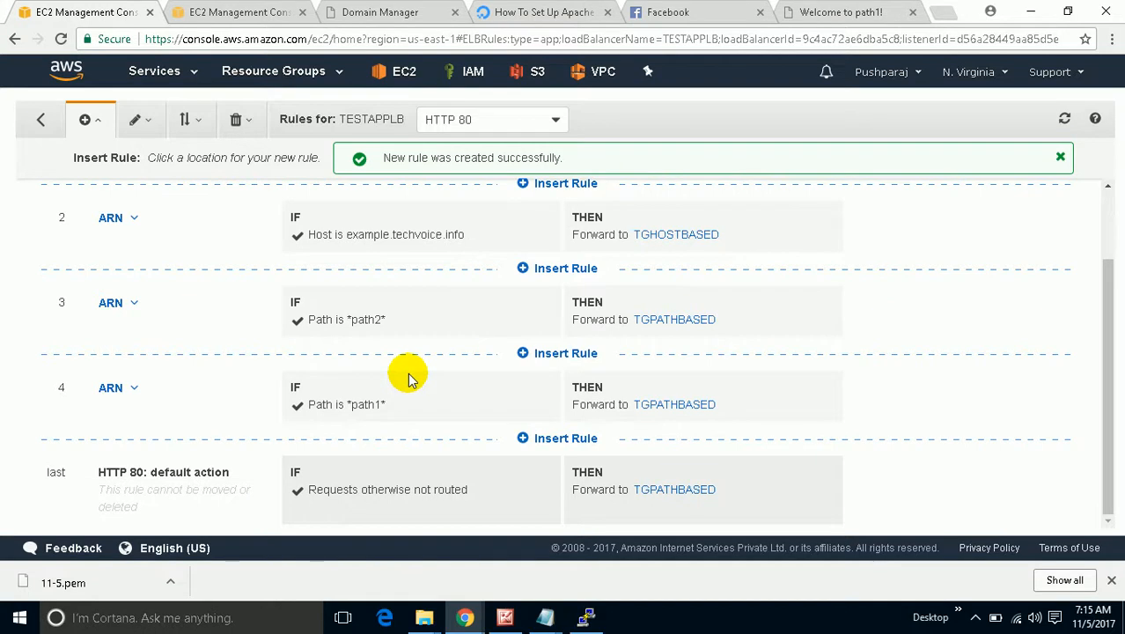
# Move the path1 rule from fourth to first place, save the order, and return to the path1 page.
pyautogui.click(184, 119)
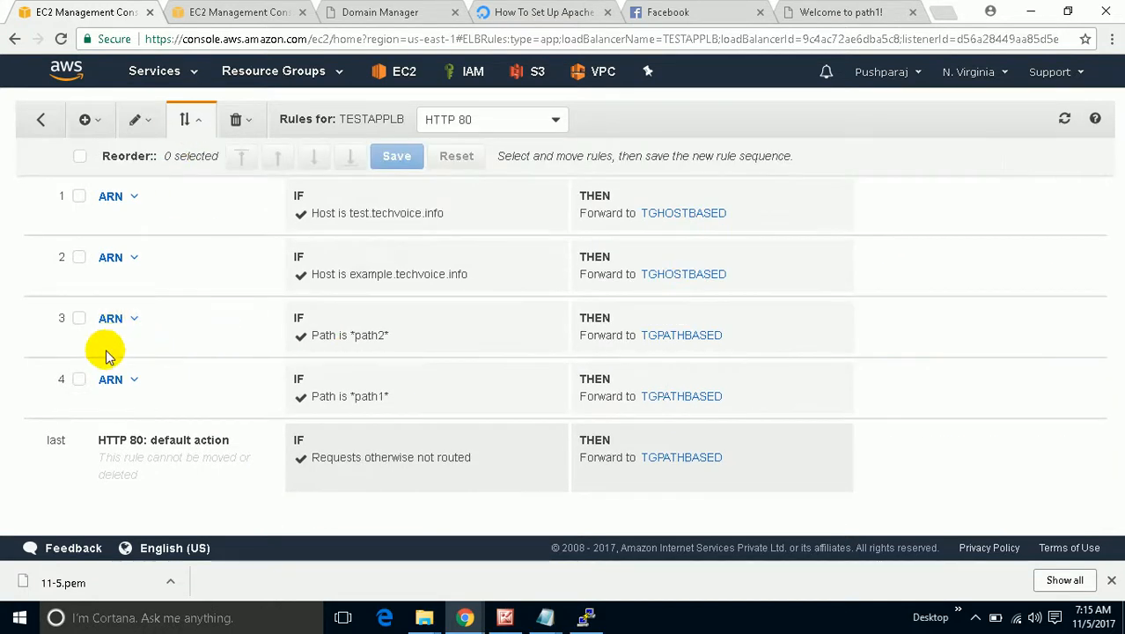
pyautogui.click(78, 379)
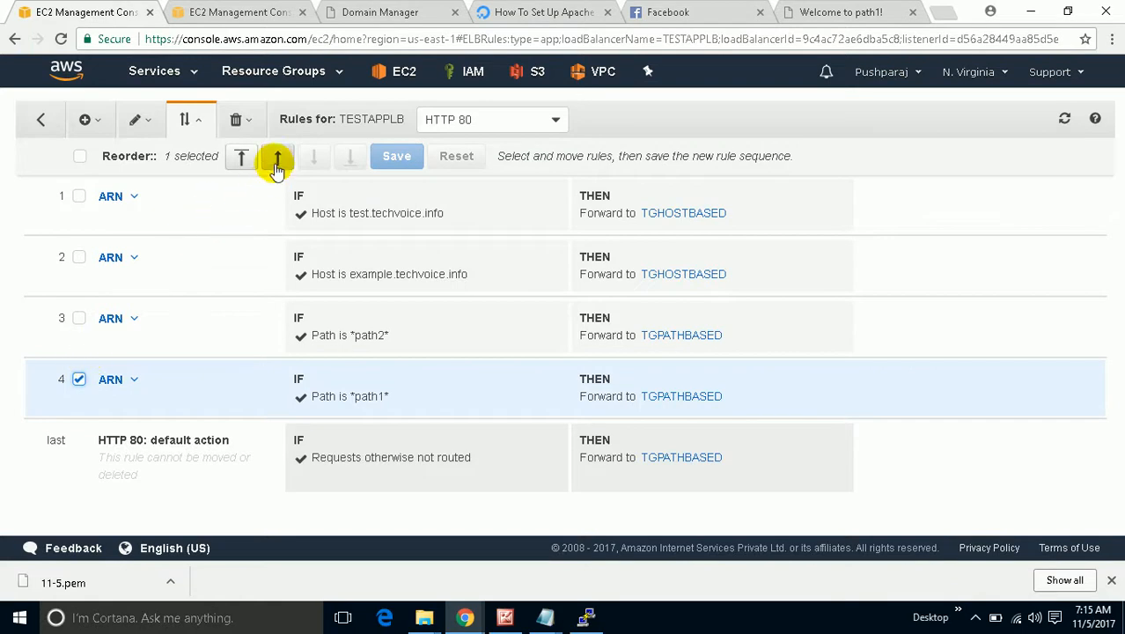
pyautogui.click(277, 156)
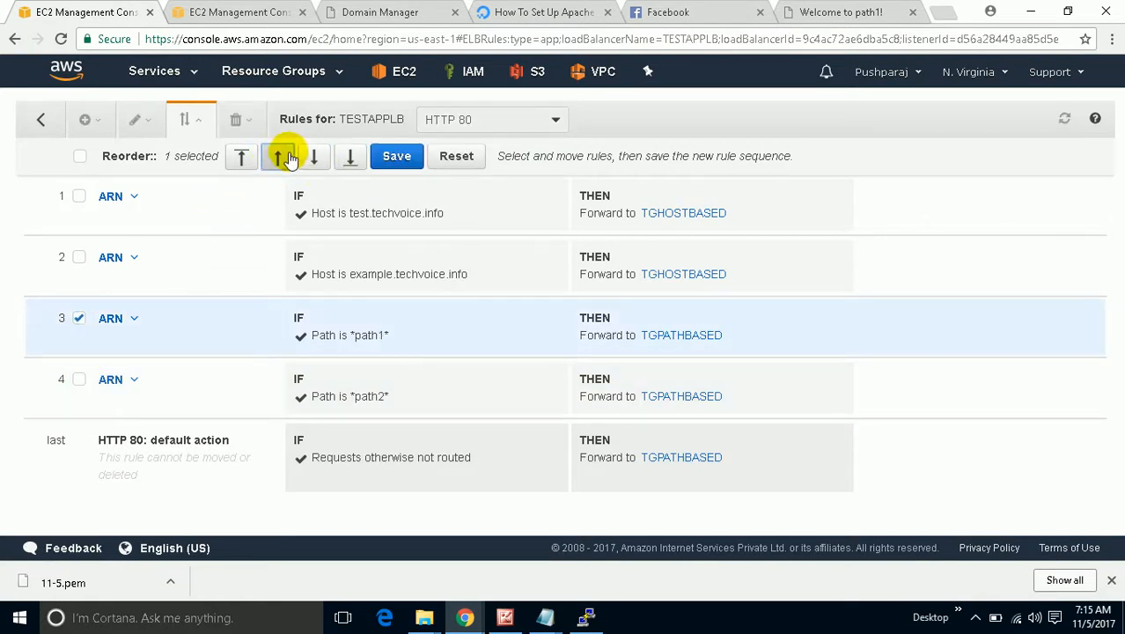
pyautogui.click(277, 156)
pyautogui.click(277, 156)
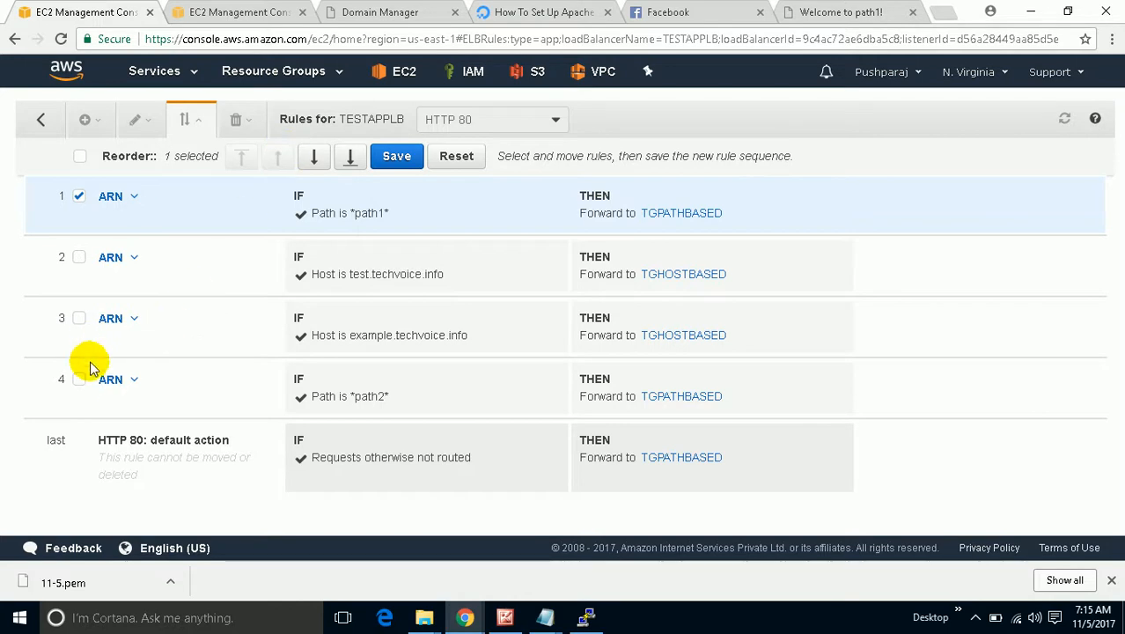
pyautogui.click(396, 156)
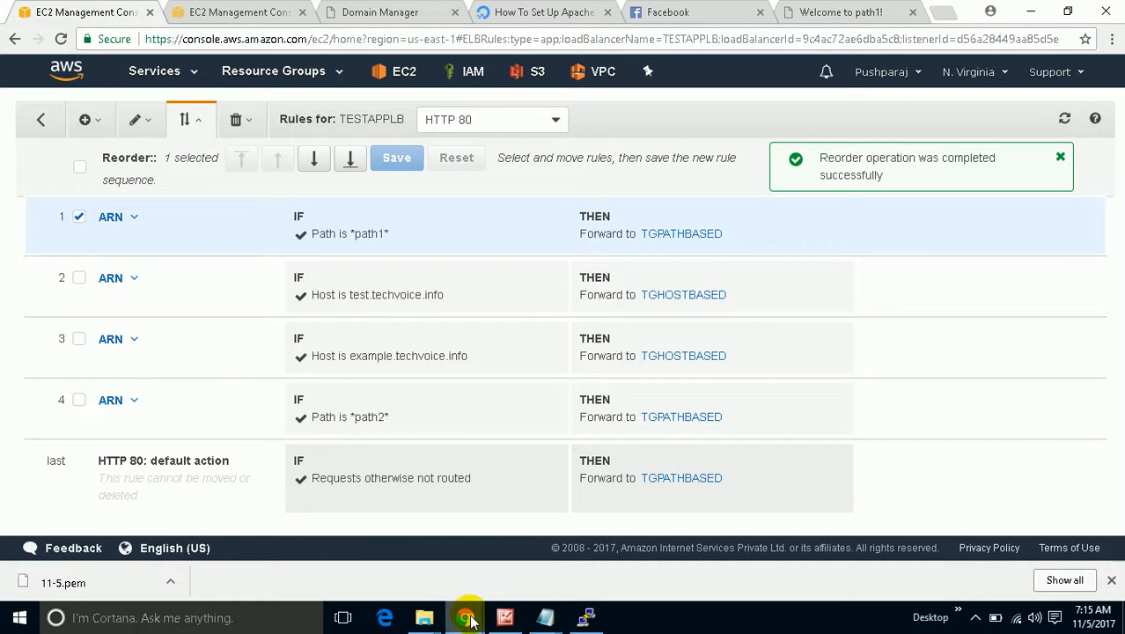
pyautogui.moveTo(475, 605)
pyautogui.click(510, 566)
# Reload path1.techvoice.info/path1.html four times, seeing responses alternate between SERVER01 and SERVER02.
pyautogui.click(255, 41)
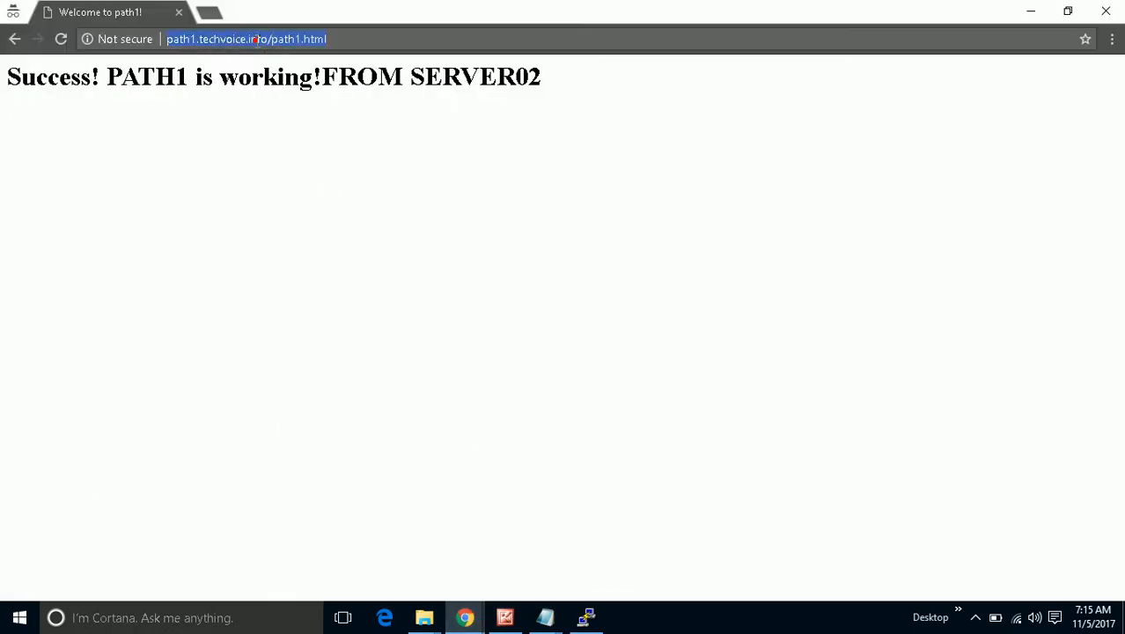
pyautogui.press('Return')
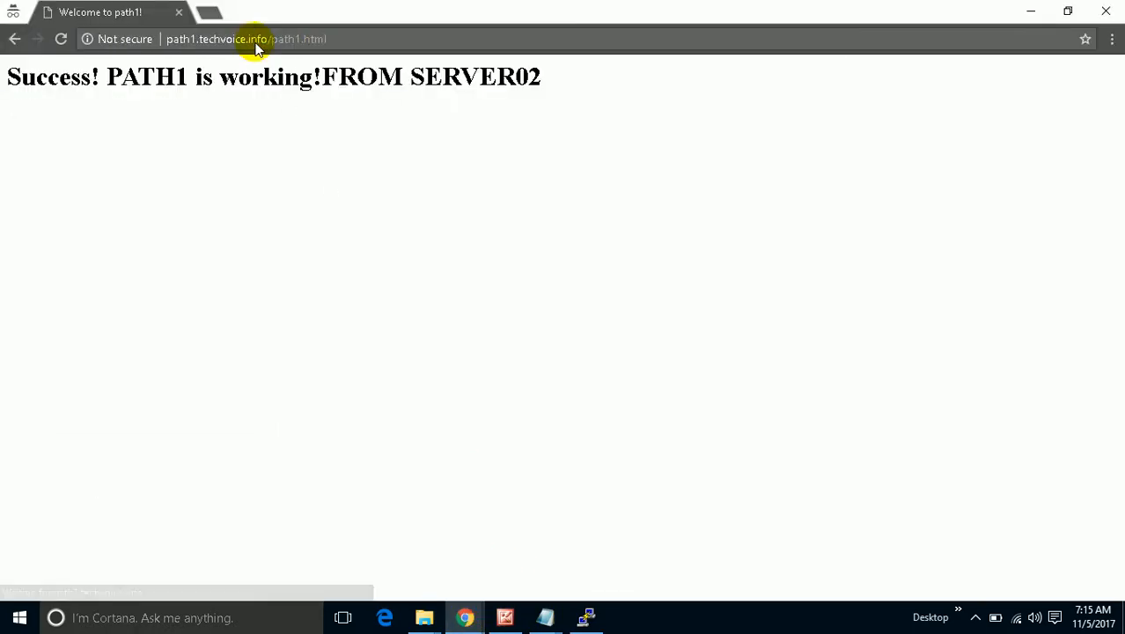
pyautogui.click(255, 41)
pyautogui.press('Return')
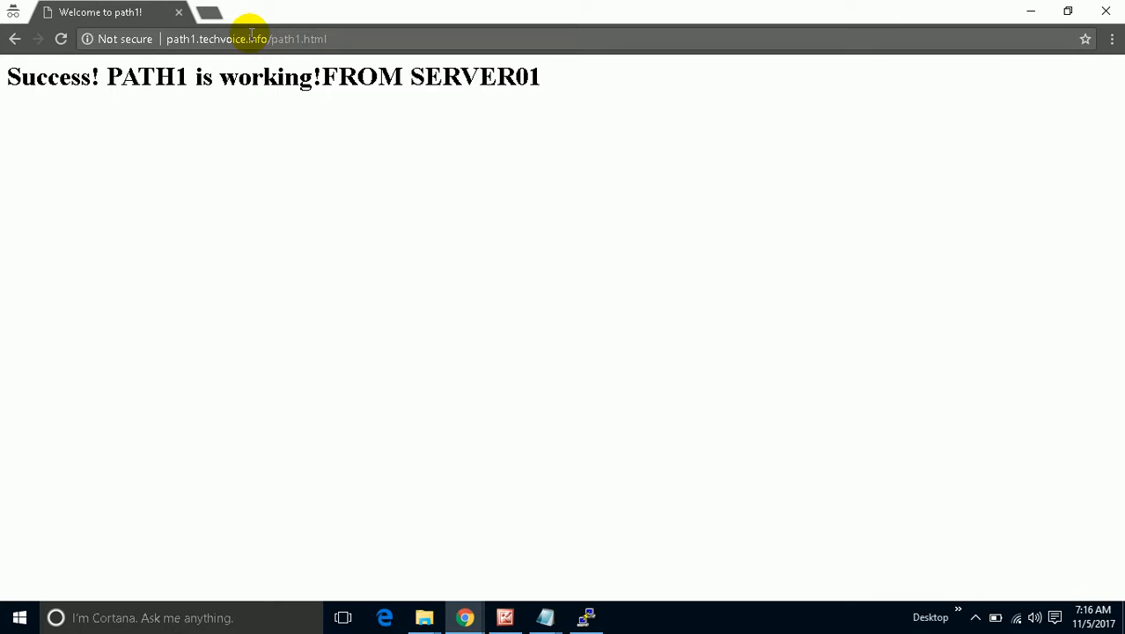
pyautogui.click(249, 38)
pyautogui.press('Return')
pyautogui.click(247, 39)
pyautogui.press('Return')
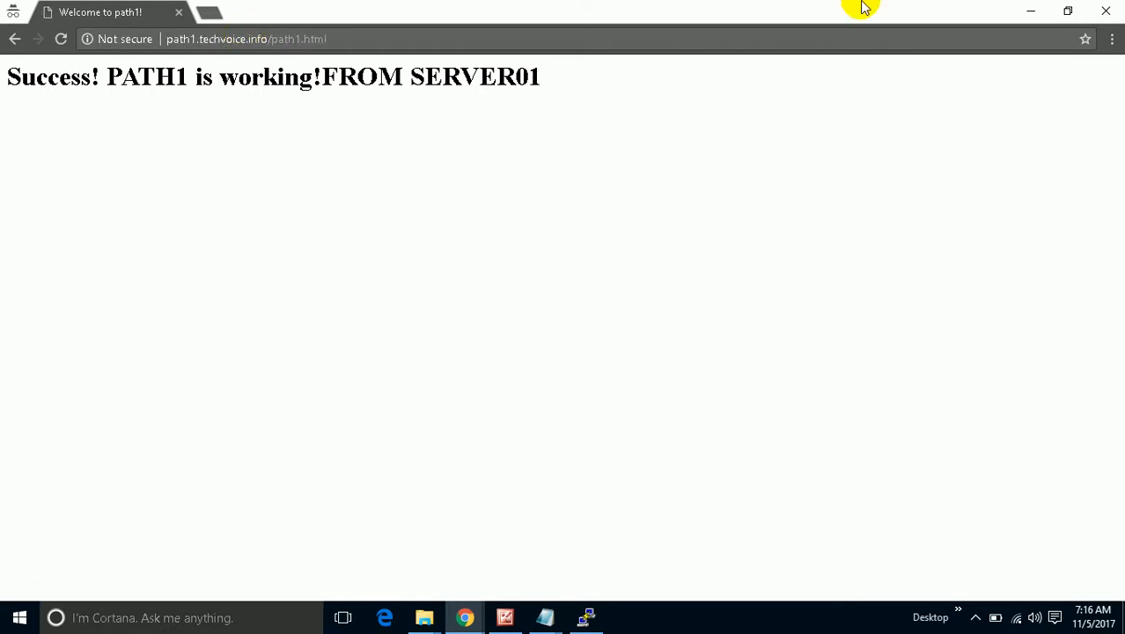
pyautogui.moveTo(465, 617)
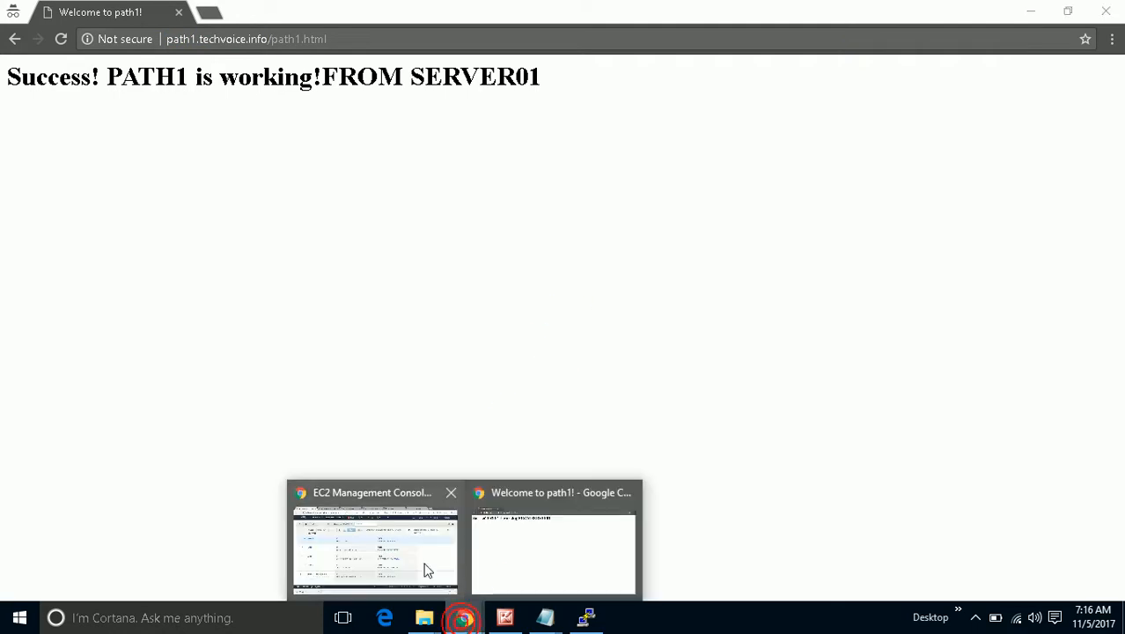
pyautogui.click(427, 566)
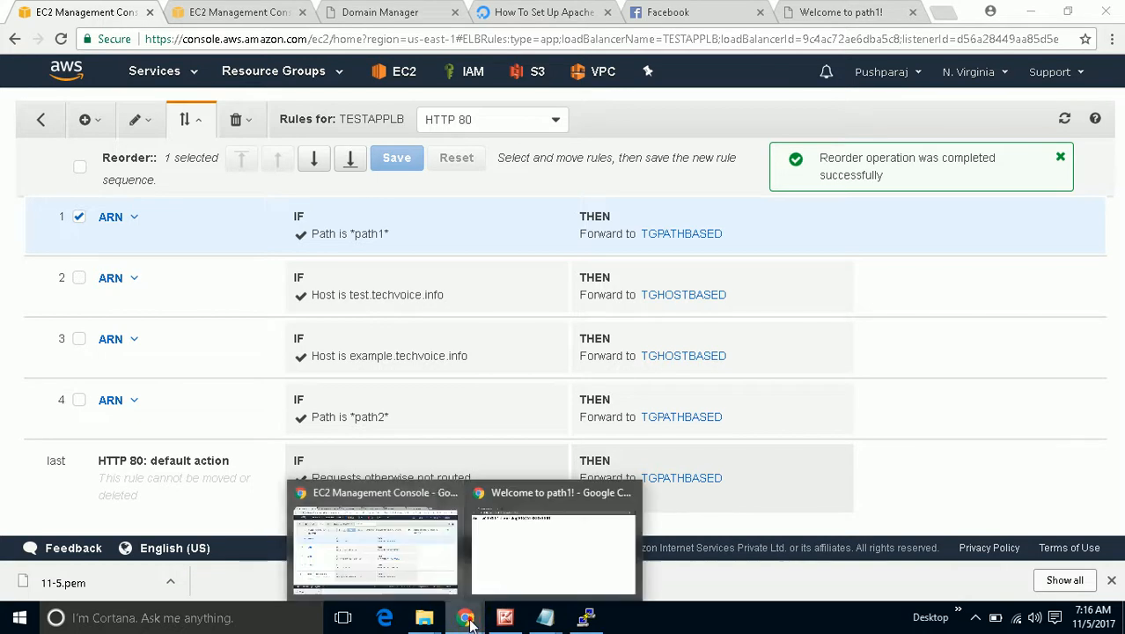
# Bring back the path1 page and reload it to get SERVER02's response.
pyautogui.moveTo(464, 616)
pyautogui.click(510, 549)
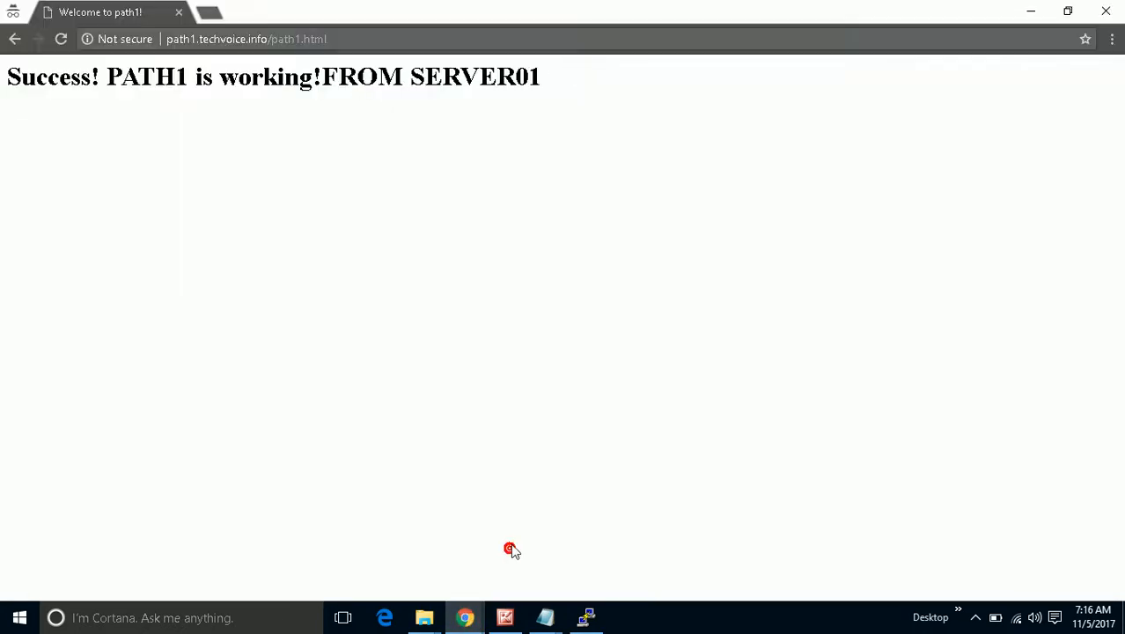
pyautogui.click(360, 32)
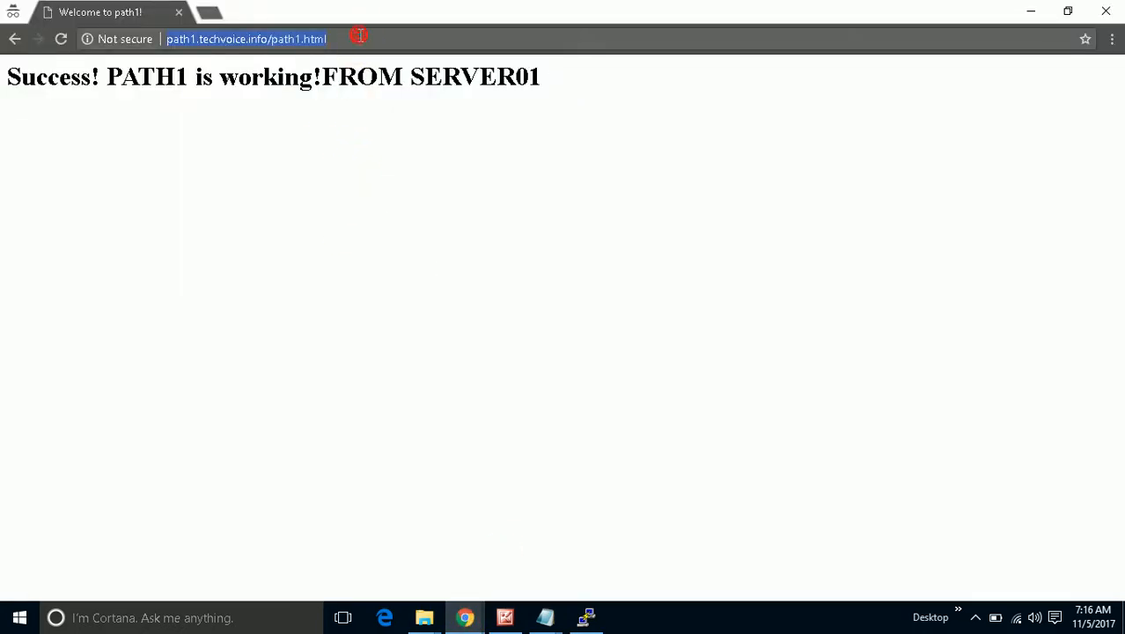
pyautogui.press('Return')
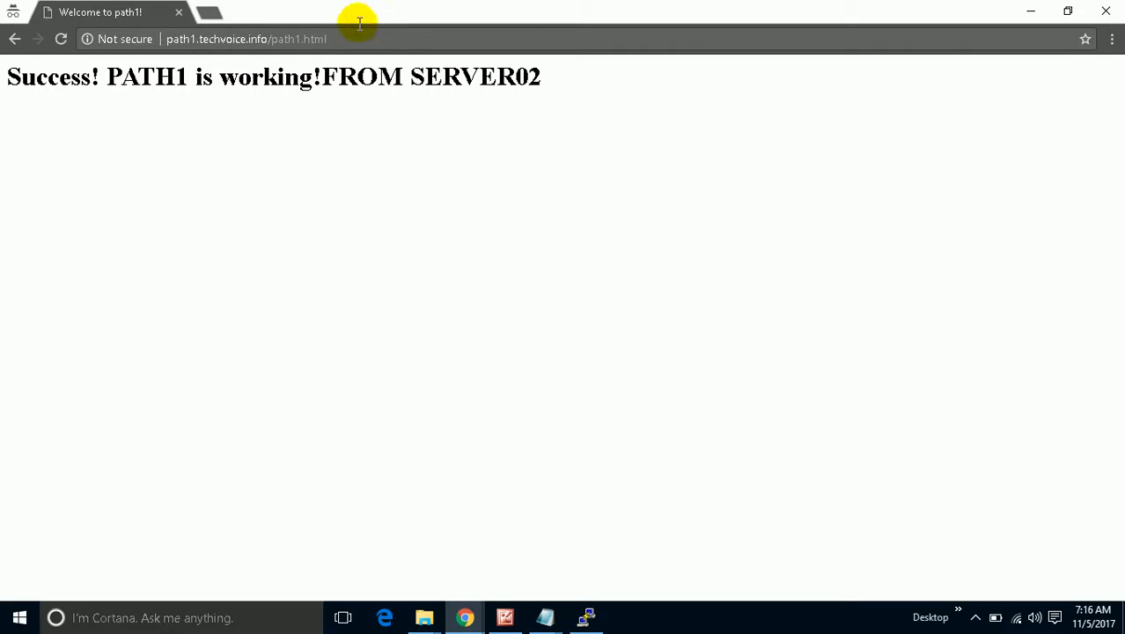
# Change the URL to path1.techvoice.info/path2.html and reload, getting PATH2 from SERVER01 then SERVER02.
pyautogui.click(297, 43)
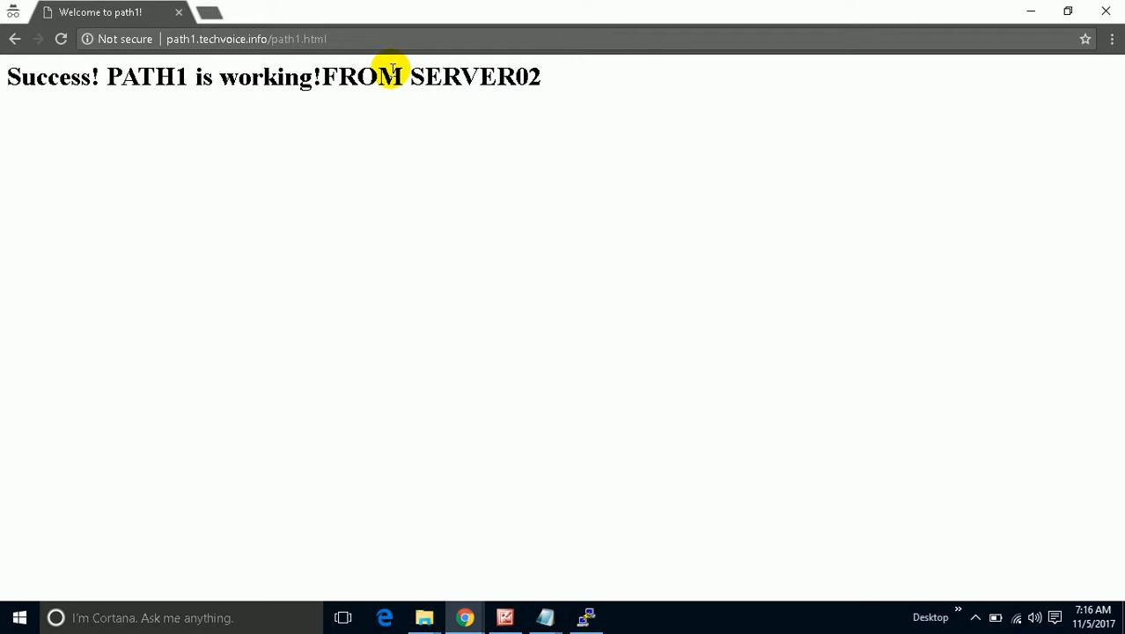
pyautogui.press('BackSpace')
pyautogui.write('2')
pyautogui.press('Return')
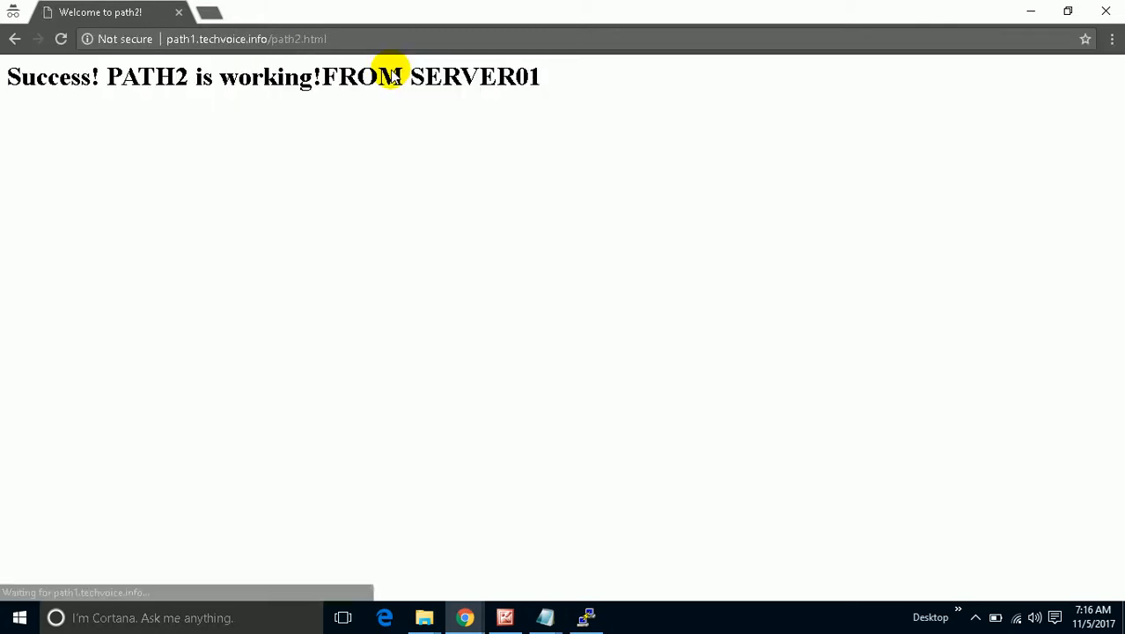
pyautogui.click(62, 39)
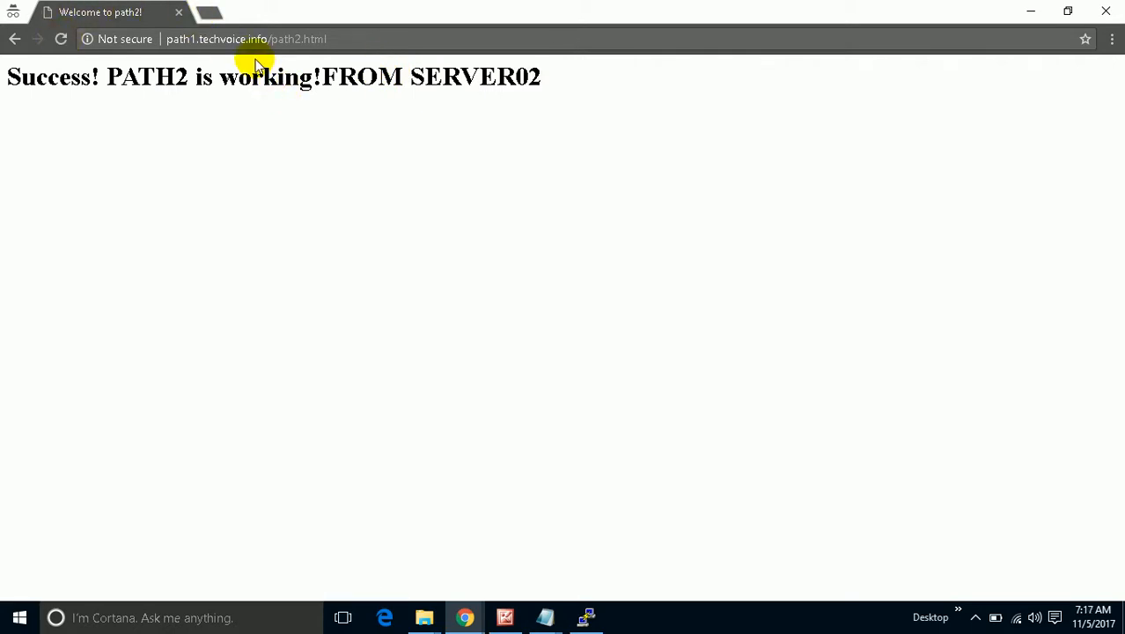
pyautogui.click(211, 38)
pyautogui.click(204, 39)
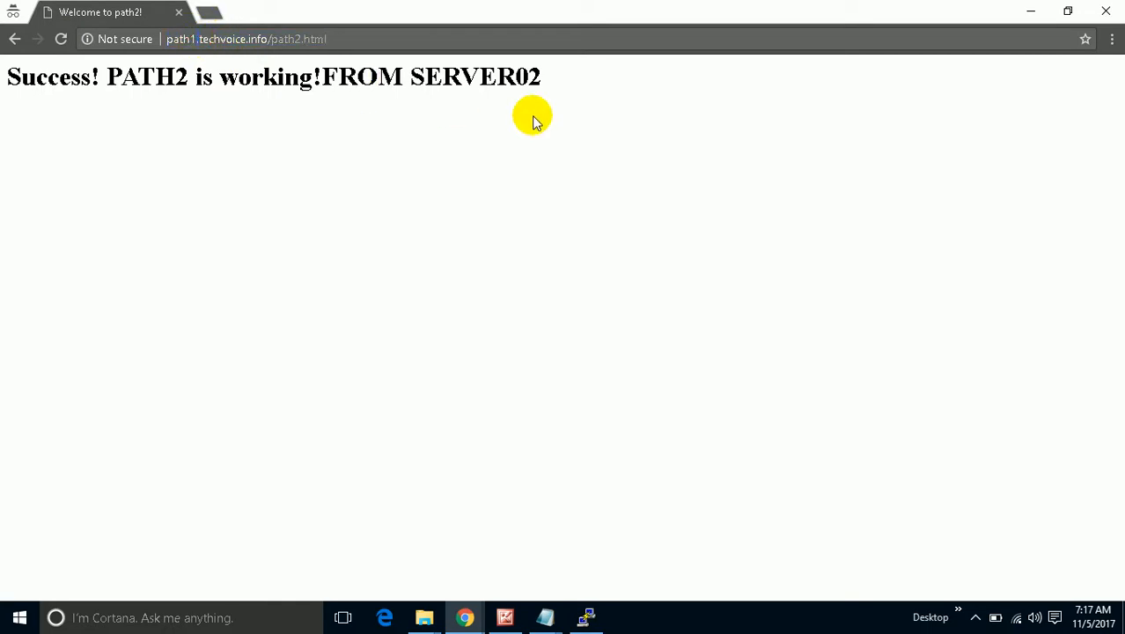
# Load path2.techvoice.info/path2.html and reload it several times, seeing both servers respond.
pyautogui.press('BackSpace')
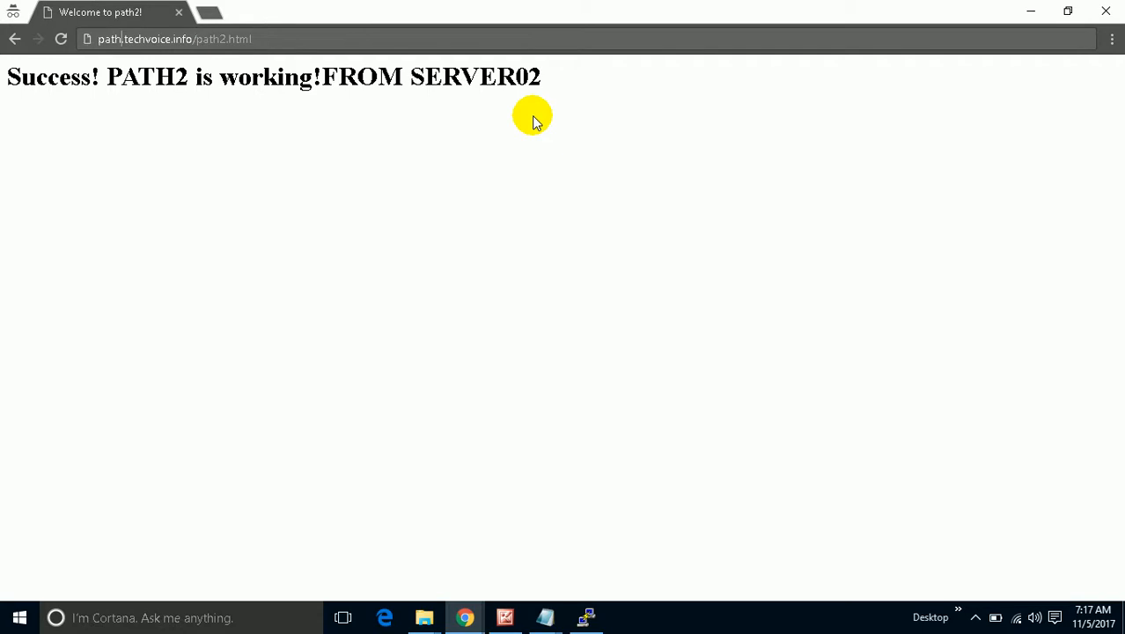
pyautogui.write('2')
pyautogui.press('Return')
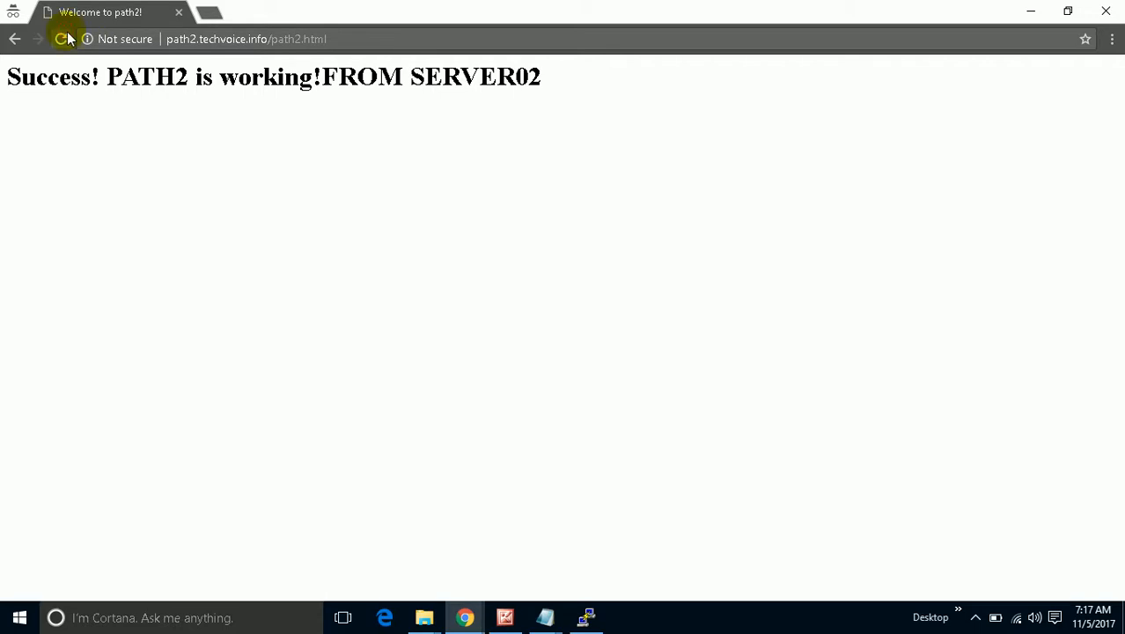
pyautogui.click(61, 39)
pyautogui.click(61, 40)
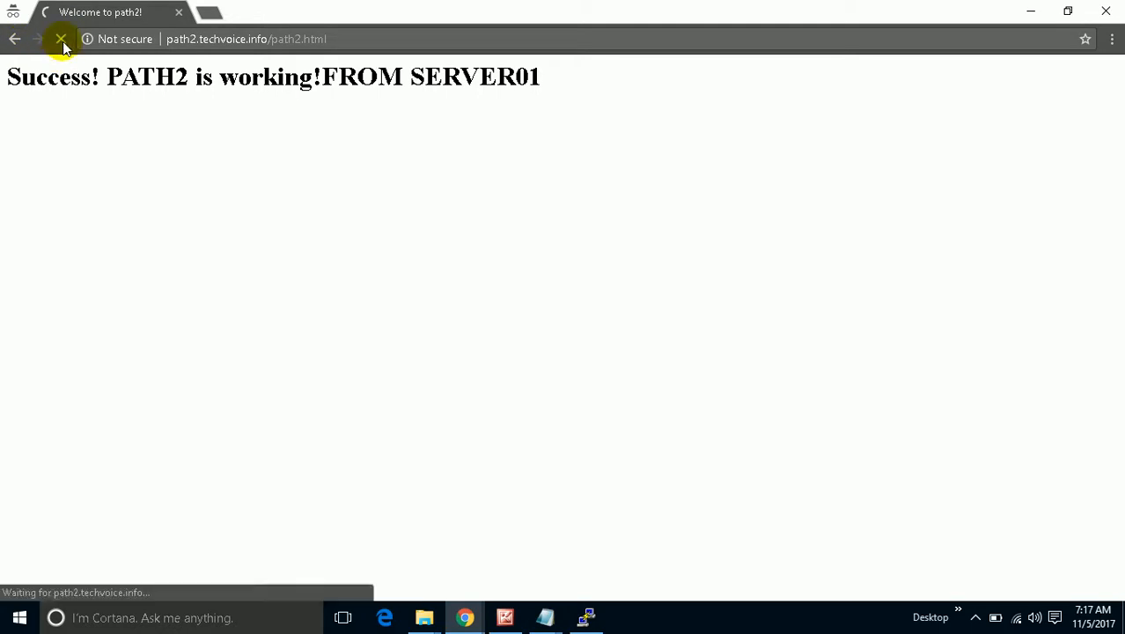
pyautogui.click(61, 40)
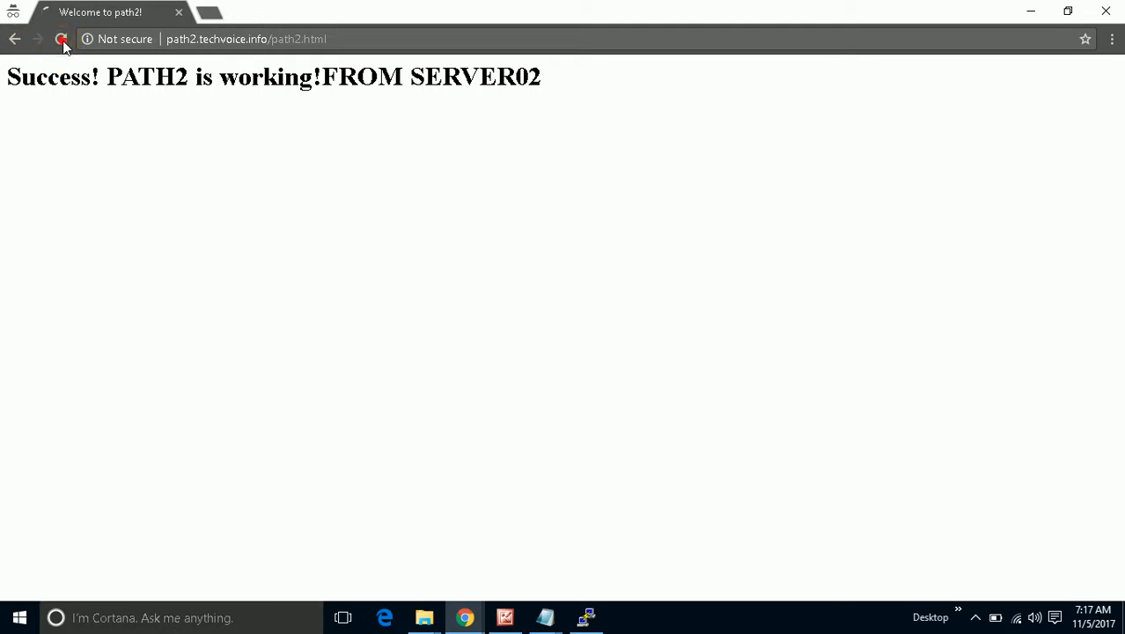
pyautogui.click(62, 40)
# Highlight the path2 host name and path parts of the URL, then minimize Chrome to reveal the EC2 console.
pyautogui.click(461, 616)
pyautogui.click(444, 586)
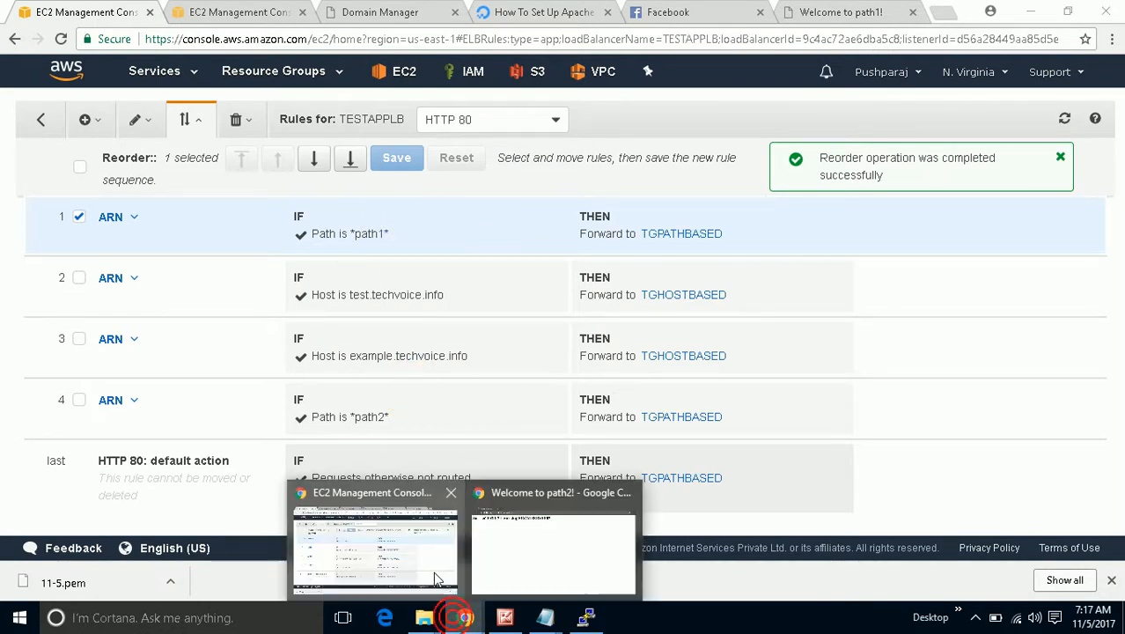
pyautogui.moveTo(465, 618)
pyautogui.click(515, 568)
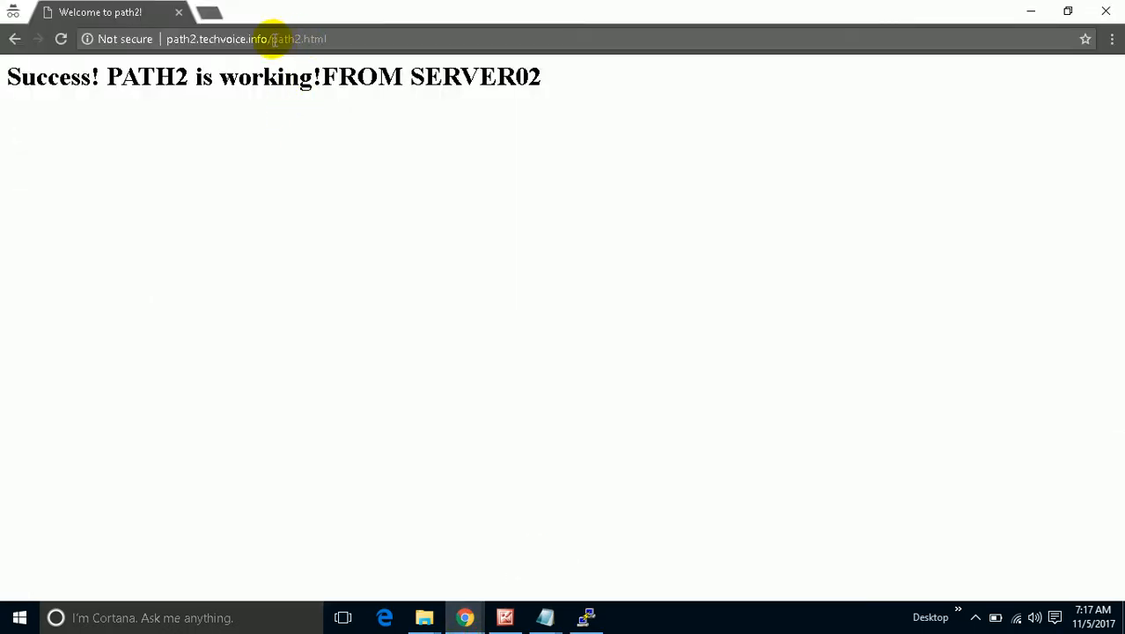
pyautogui.moveTo(272, 41); pyautogui.dragTo(301, 39)
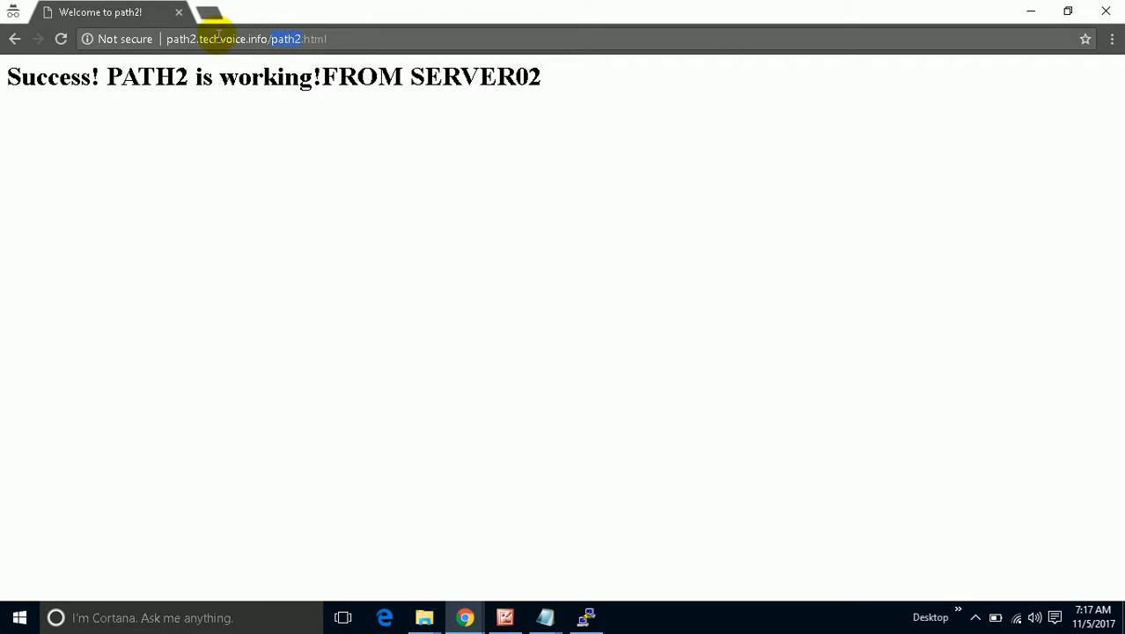
pyautogui.moveTo(201, 40); pyautogui.dragTo(173, 32)
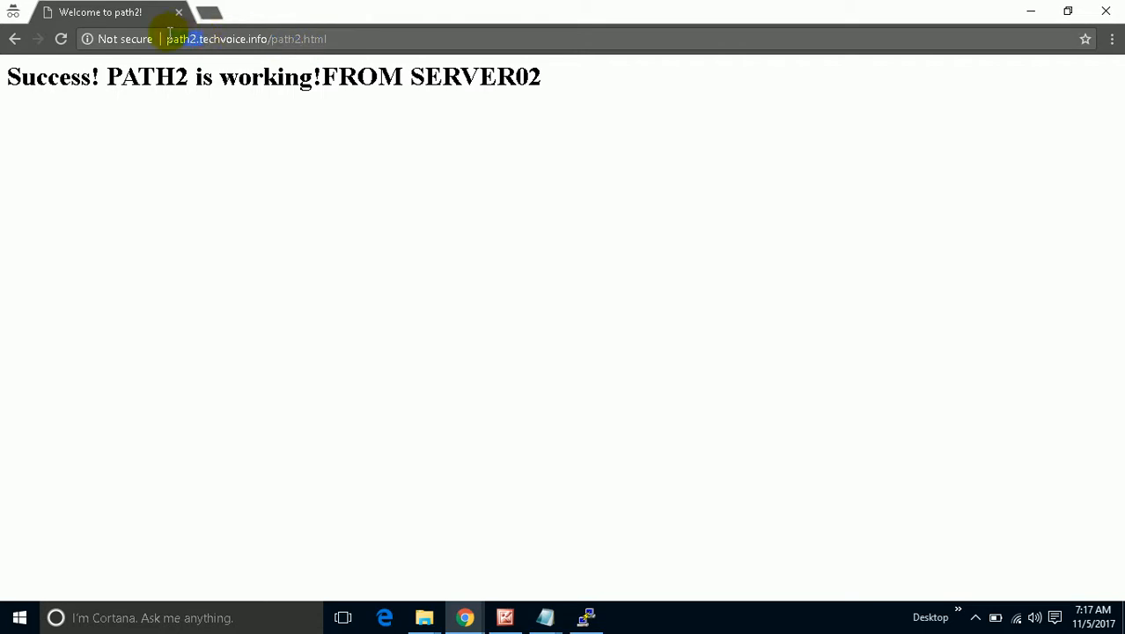
pyautogui.moveTo(269, 39); pyautogui.dragTo(170, 27)
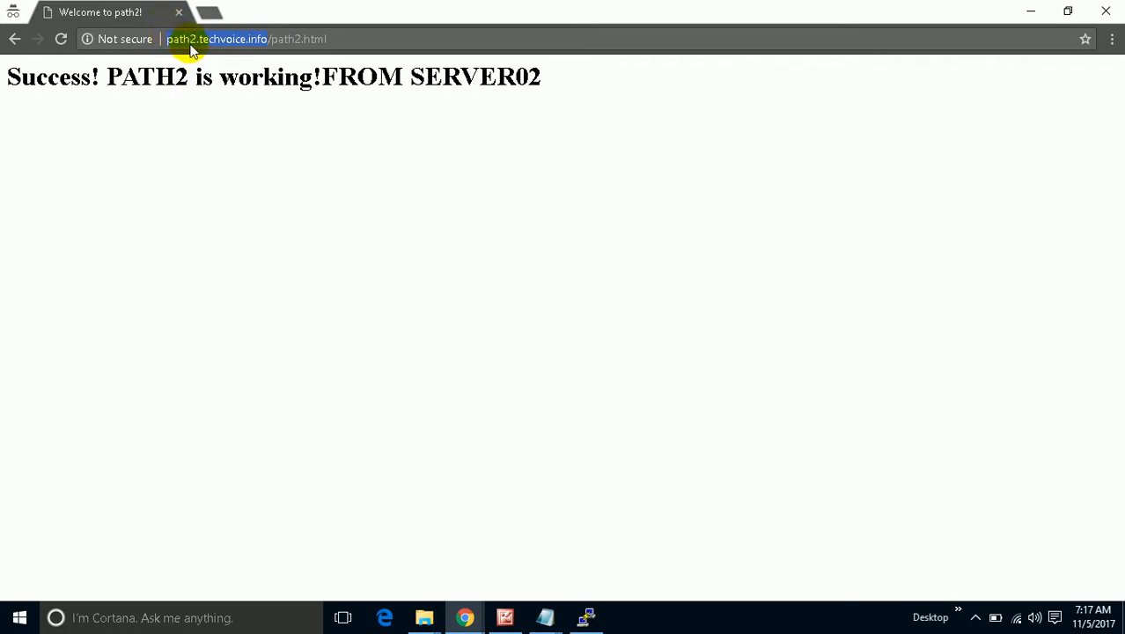
pyautogui.click(300, 38)
pyautogui.moveTo(299, 39); pyautogui.dragTo(275, 35)
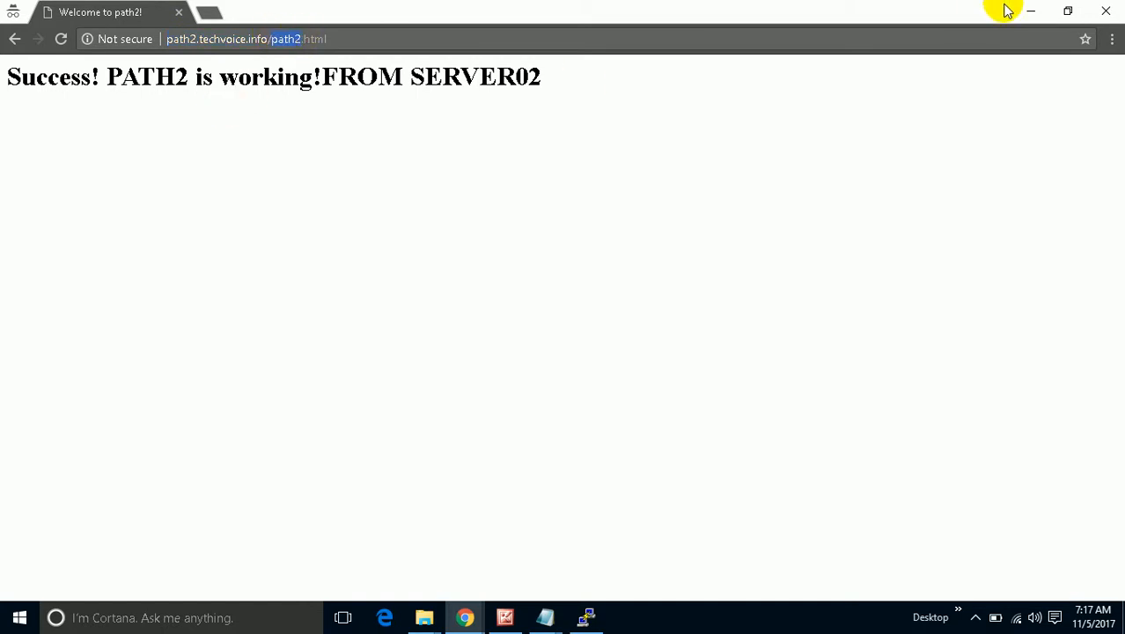
pyautogui.click(1030, 12)
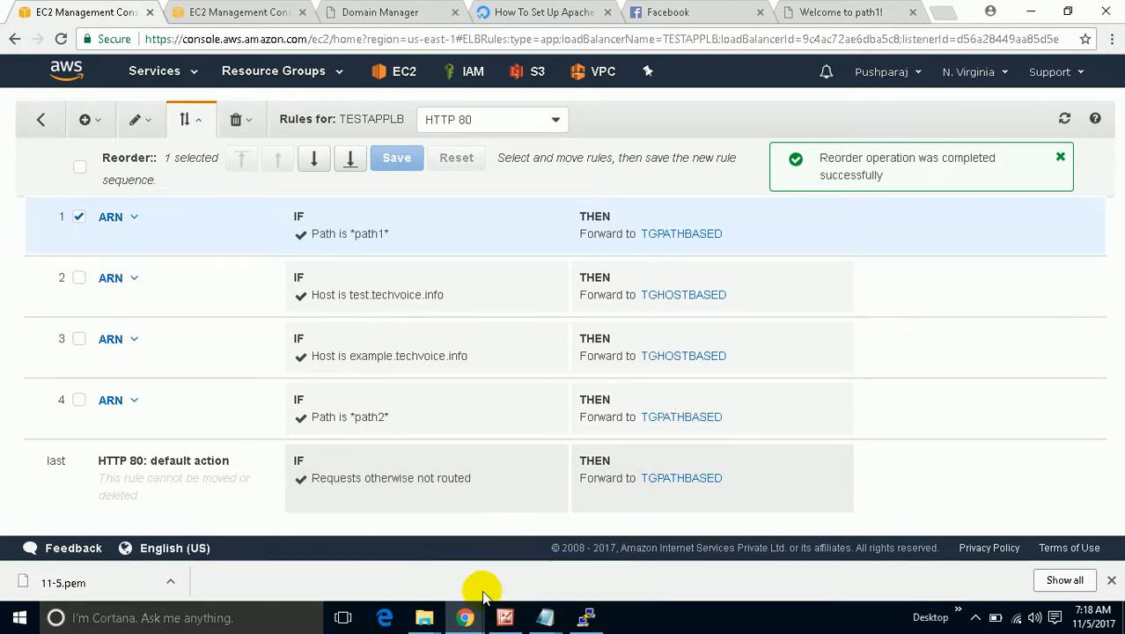
# Move the path1 rule down two places to third, save the order, and go back to Load Balancers.
pyautogui.moveTo(469, 619)
pyautogui.click(539, 547)
pyautogui.click(371, 38)
pyautogui.click(1037, 10)
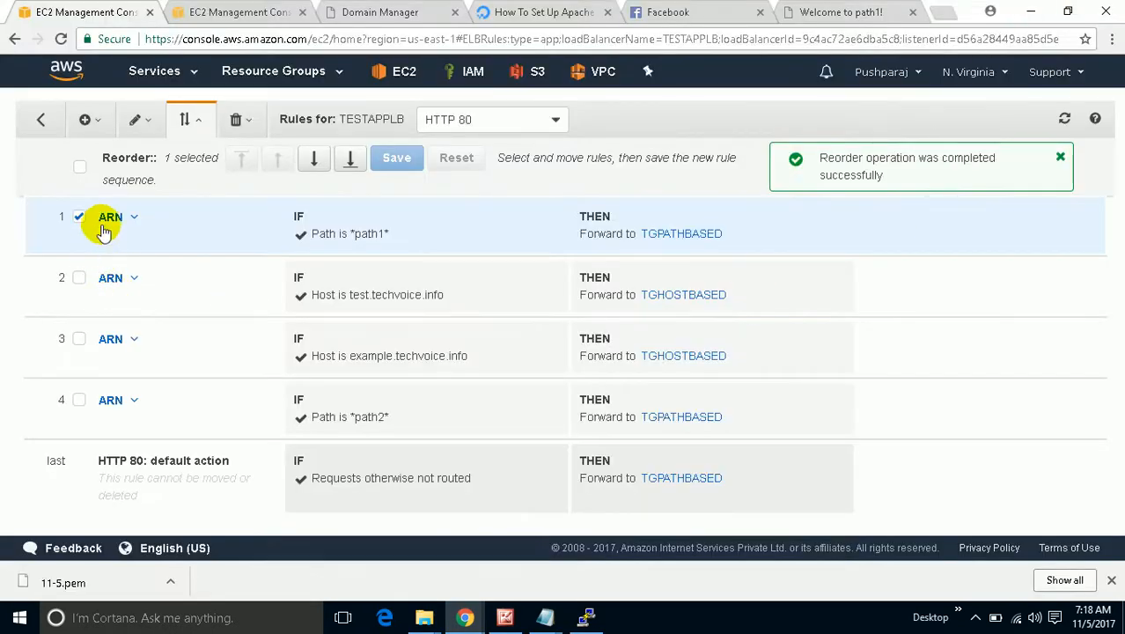
pyautogui.click(319, 161)
pyautogui.click(320, 161)
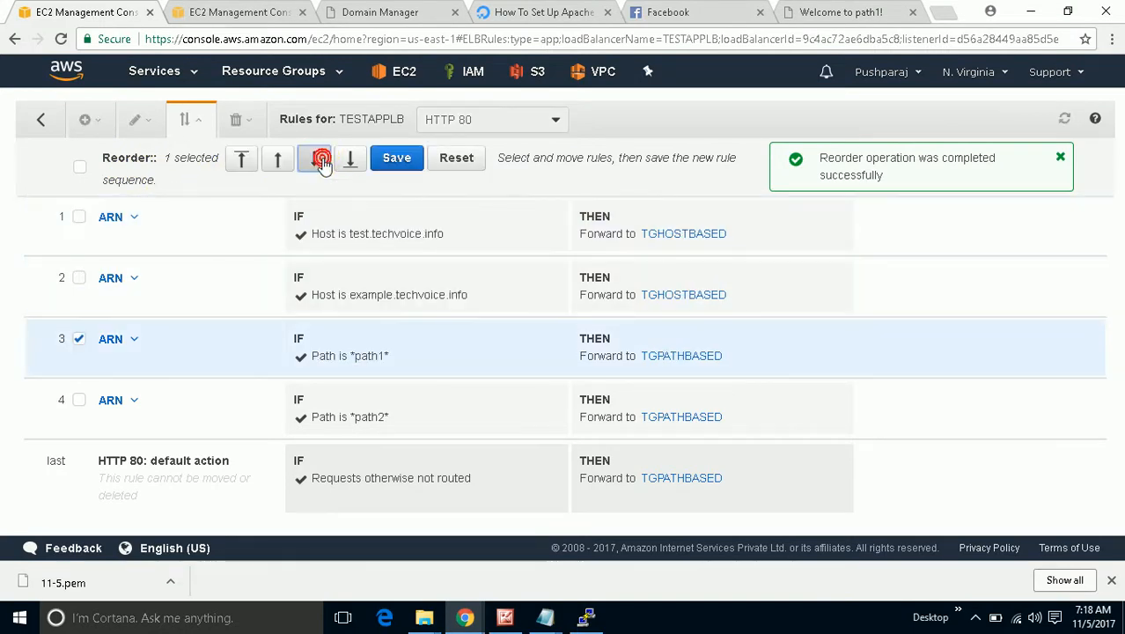
pyautogui.click(398, 163)
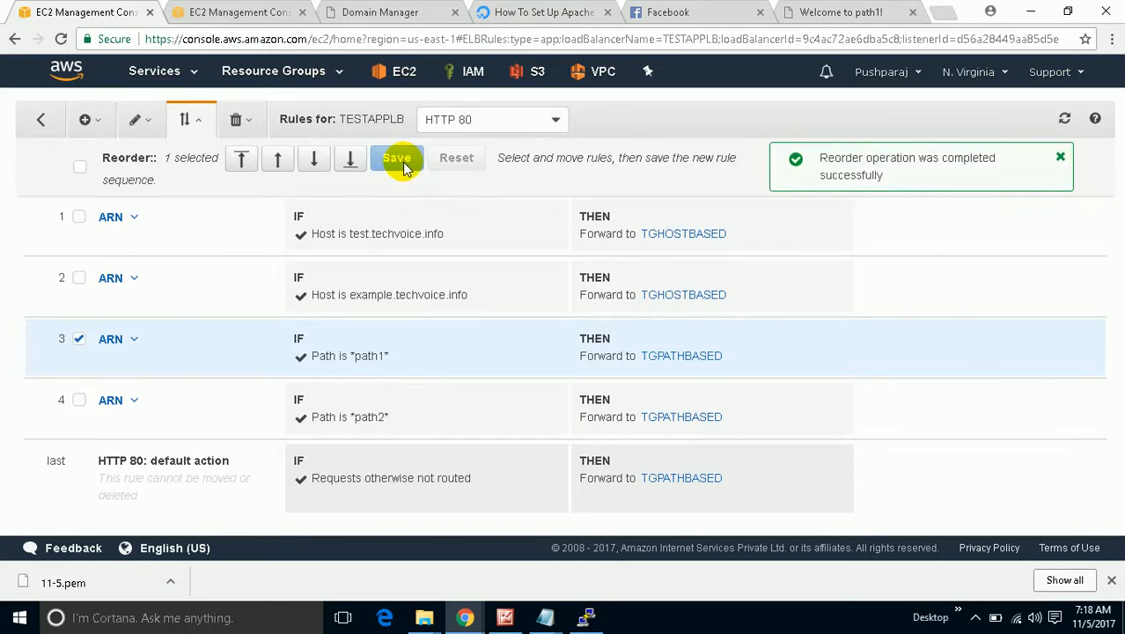
pyautogui.click(40, 119)
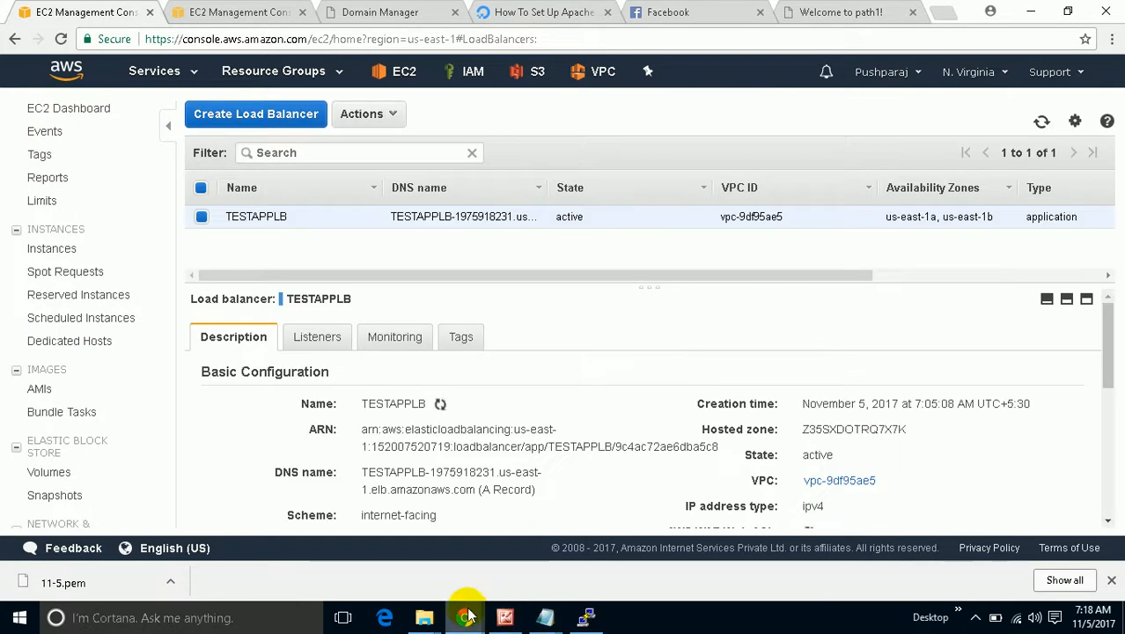
# Launch cmd via Win+R, run ipconfig /flushdns, then minimize the Command Prompt.
pyautogui.moveTo(466, 613)
pyautogui.click(519, 572)
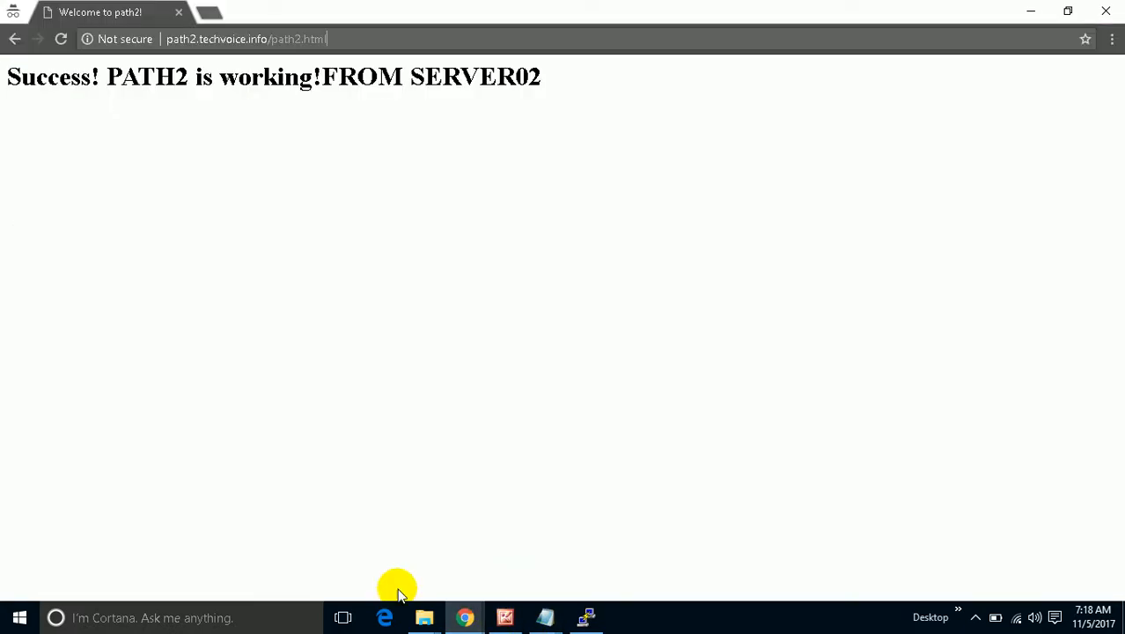
pyautogui.press('super+r')
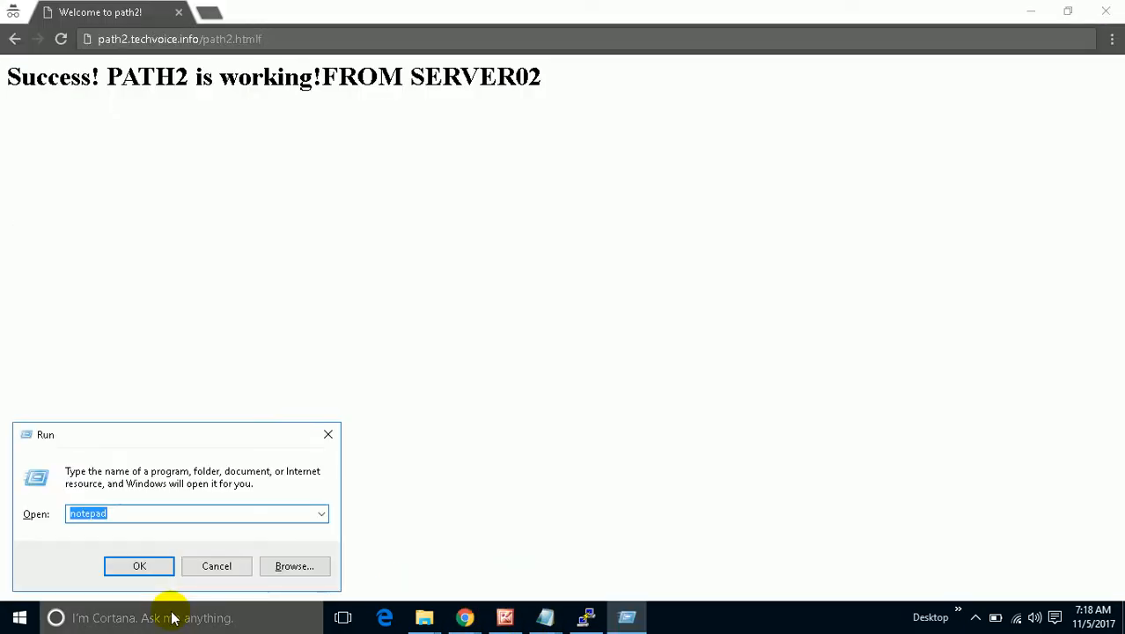
pyautogui.write('c')
pyautogui.press('BackSpace')
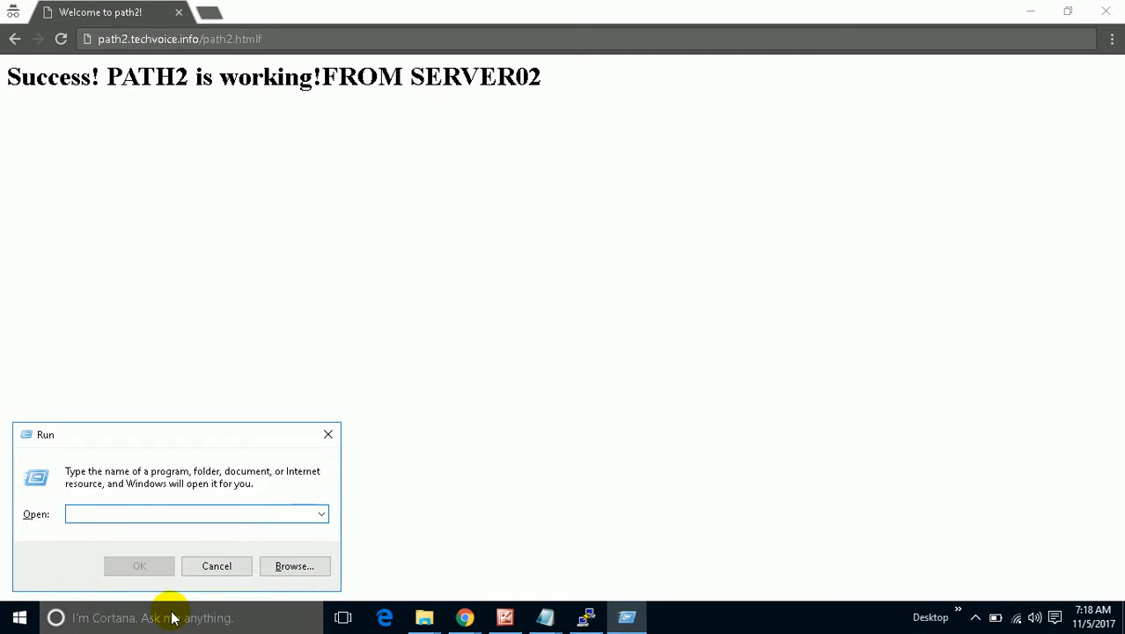
pyautogui.write('cmd')
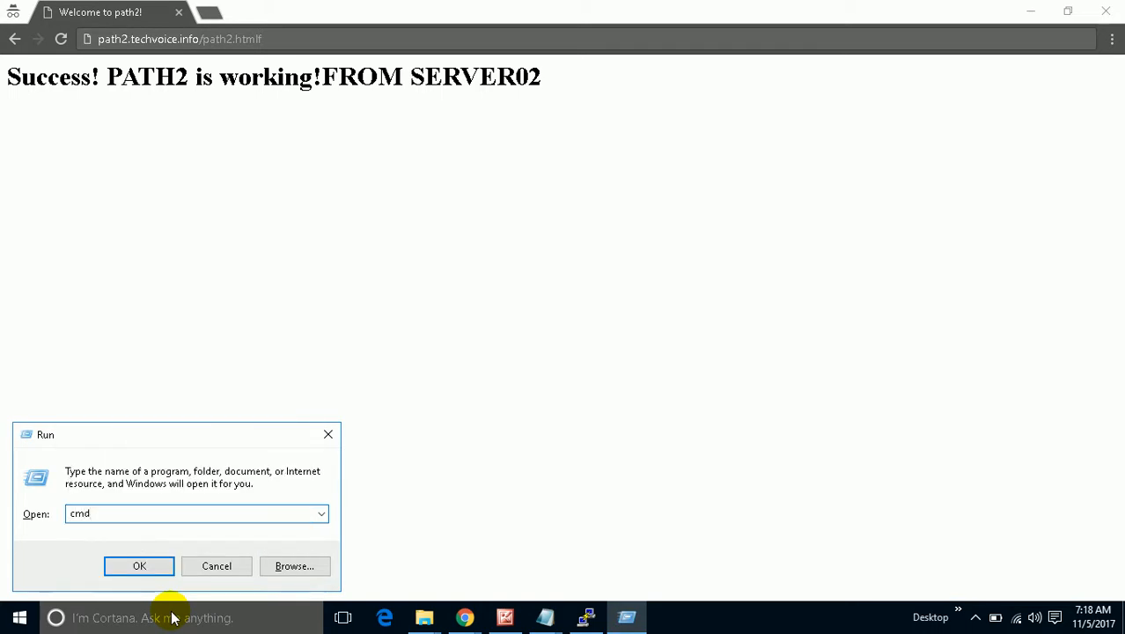
pyautogui.press('Return')
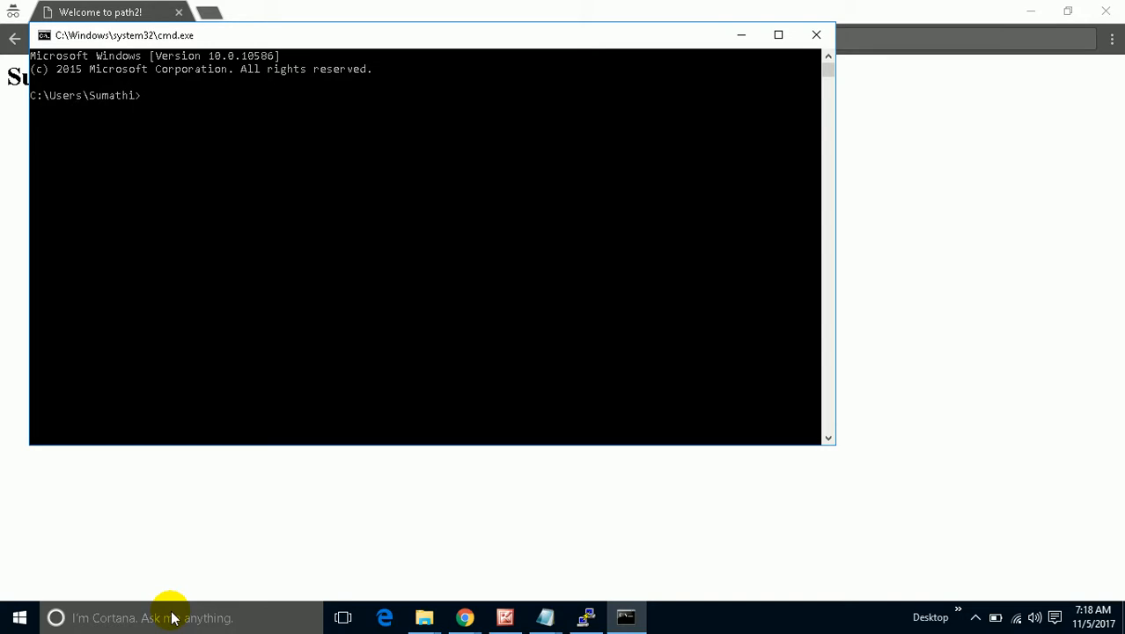
pyautogui.write('pconfi')
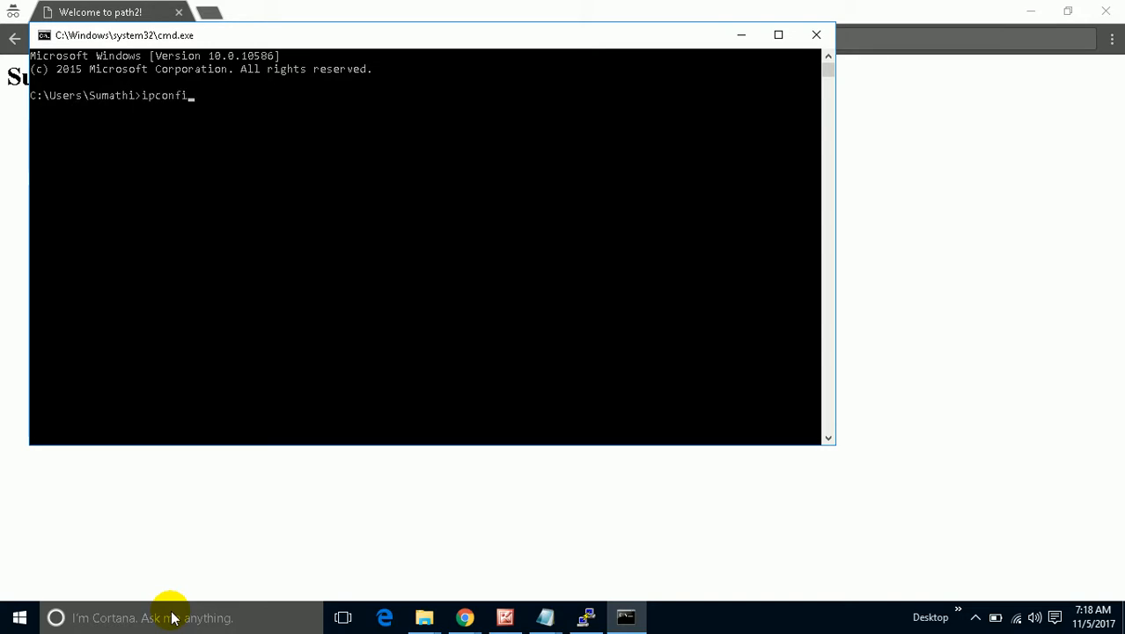
pyautogui.write('g /flushdns')
pyautogui.press('Return')
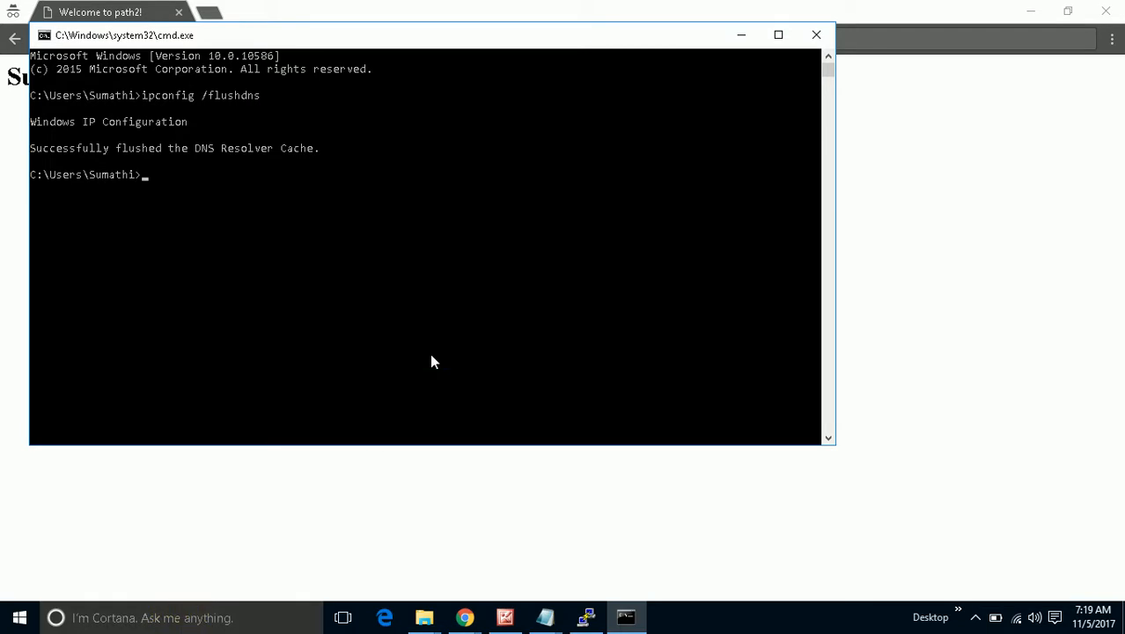
pyautogui.click(734, 36)
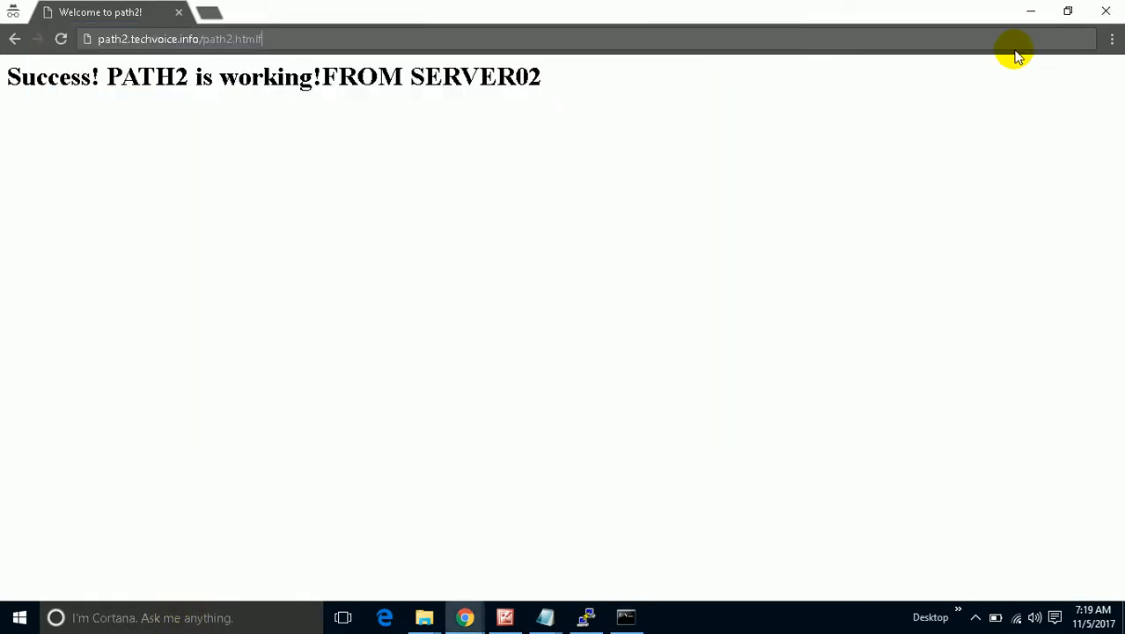
# Close the private window and open path1.techvoice.info in a fresh private window.
pyautogui.click(1104, 10)
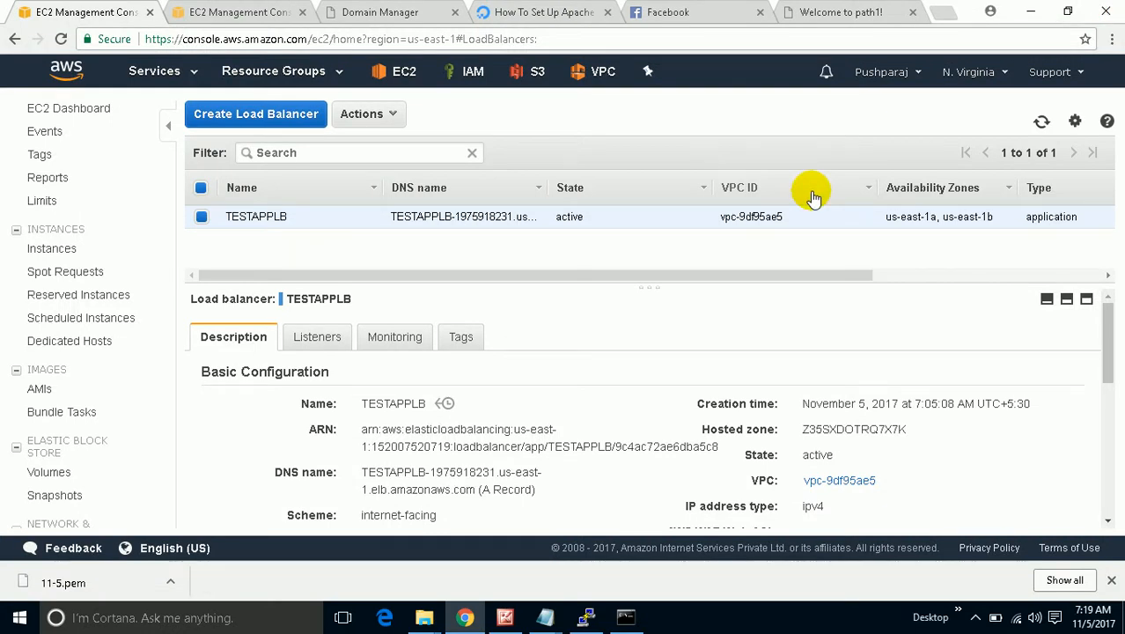
pyautogui.hotkey('ctrl', 'shift', 'n')
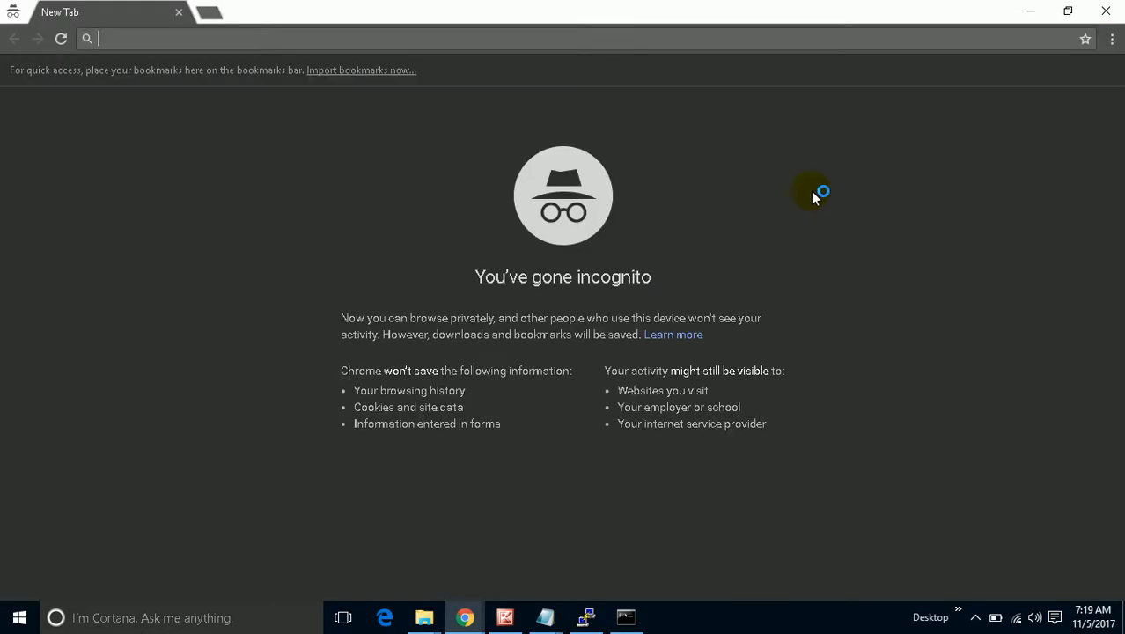
pyautogui.write('path1')
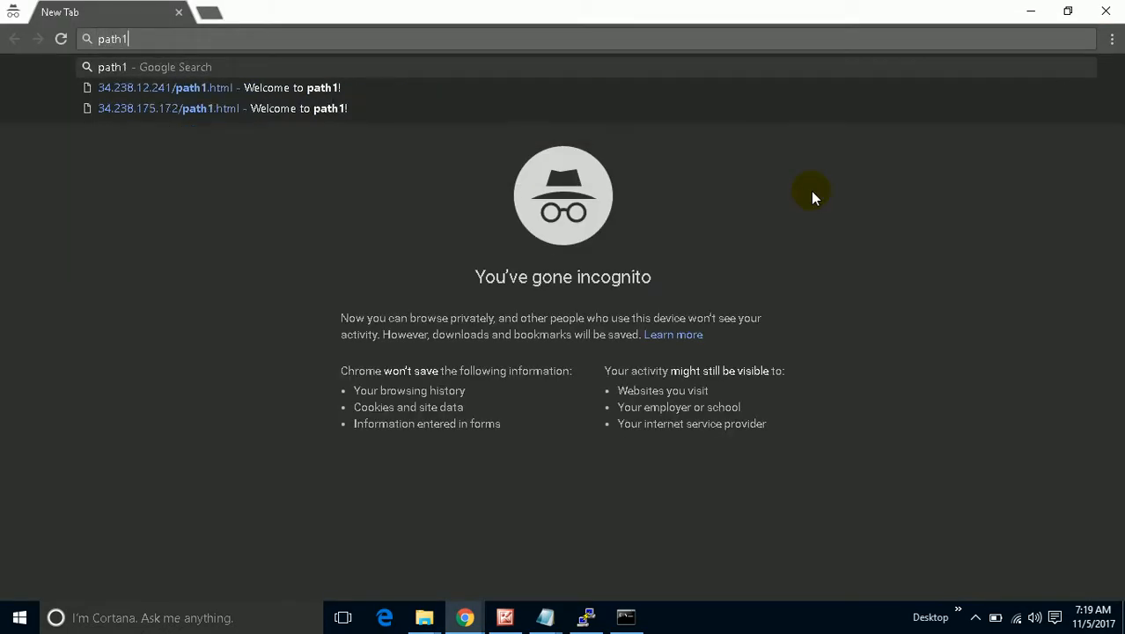
pyautogui.write('.')
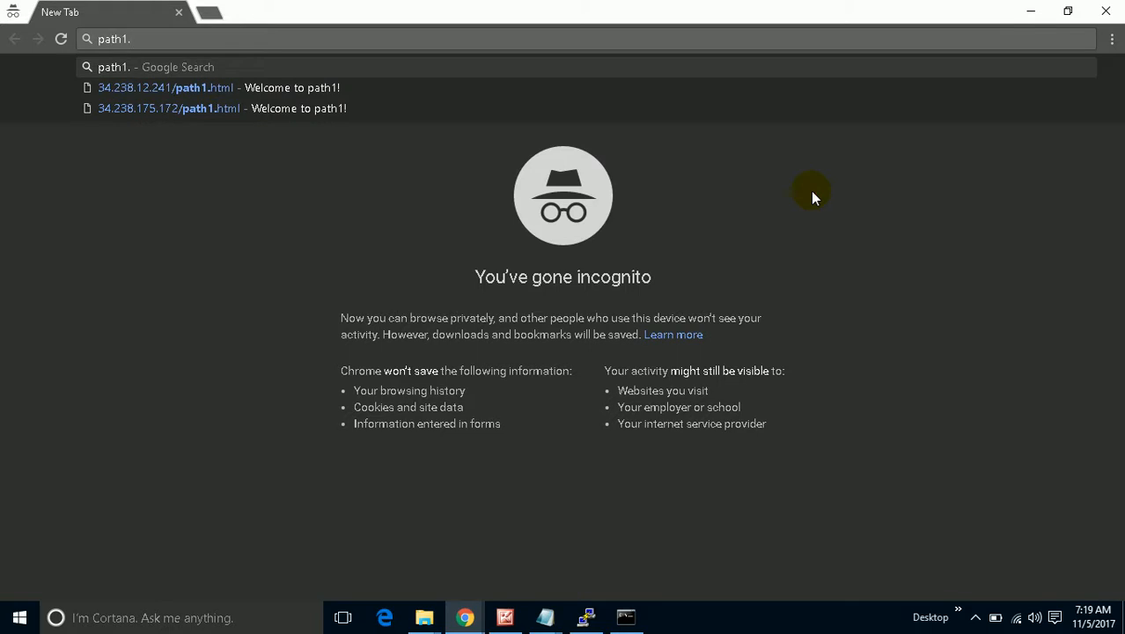
pyautogui.write('tech')
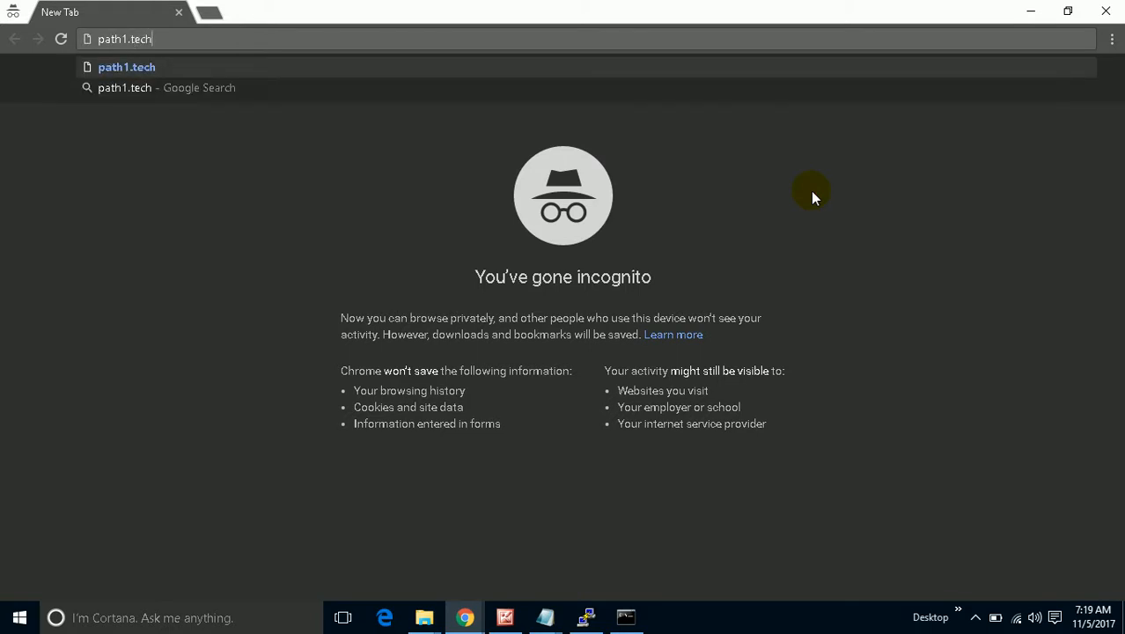
pyautogui.write('voice')
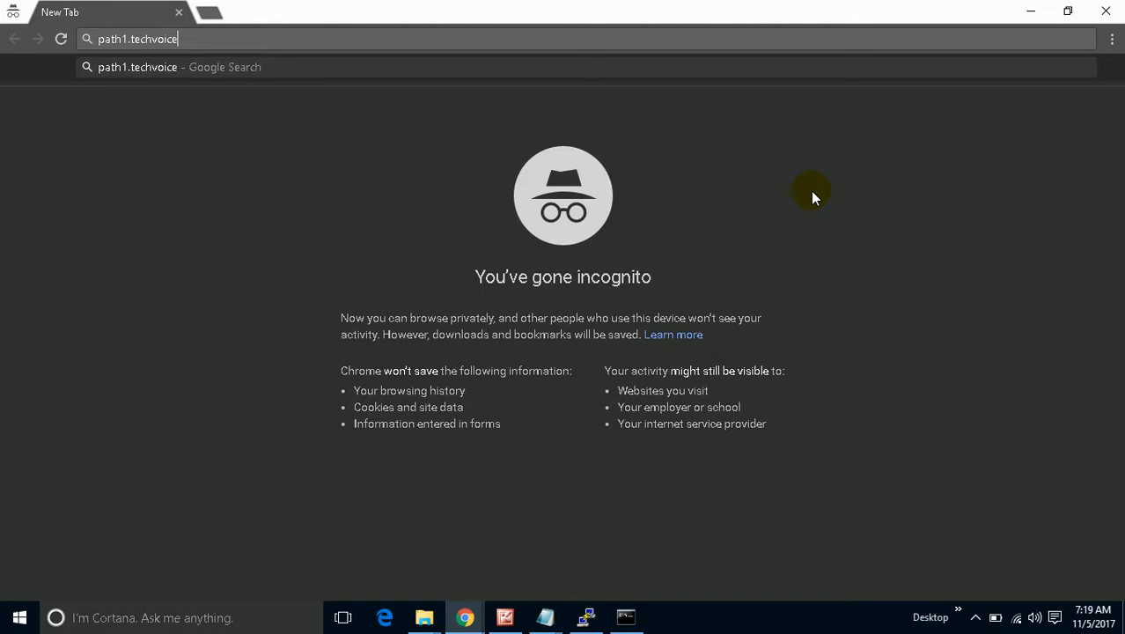
pyautogui.write('.inf')
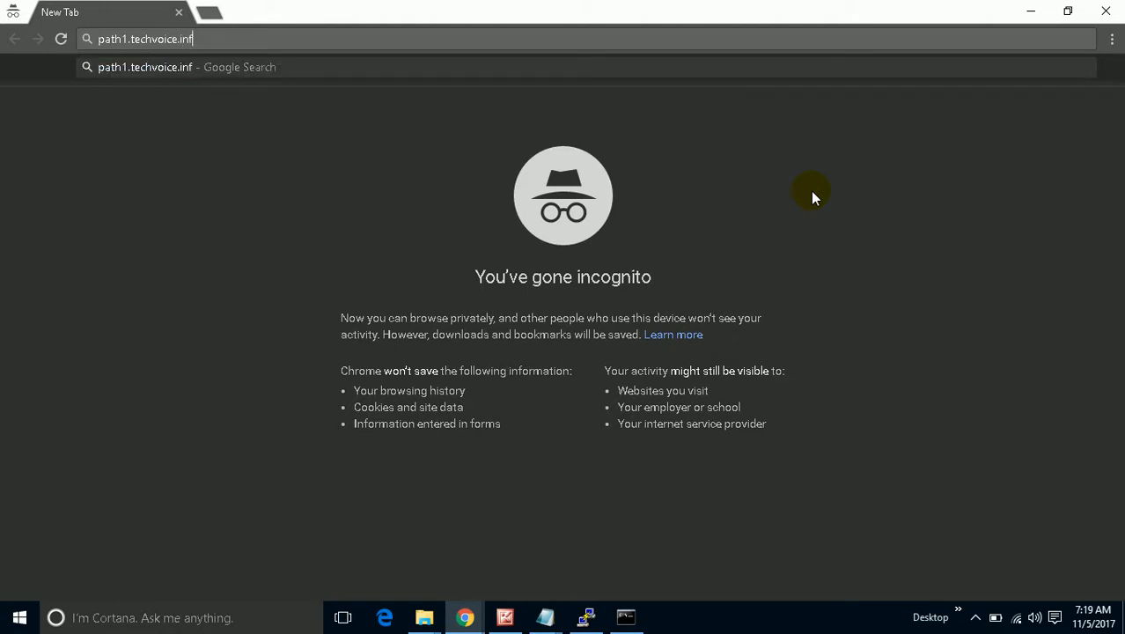
pyautogui.write('o')
pyautogui.press('Return')
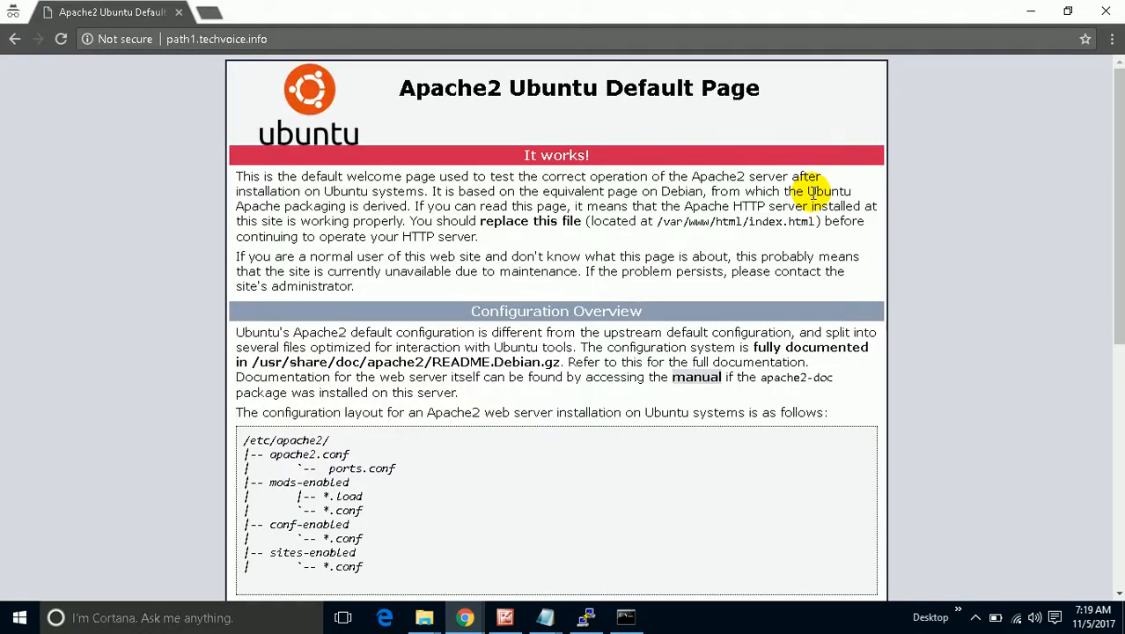
# Load path1.techvoice.info/path1.html, reload to see SERVER01 and SERVER02, then return to the EC2 console.
pyautogui.click(333, 39)
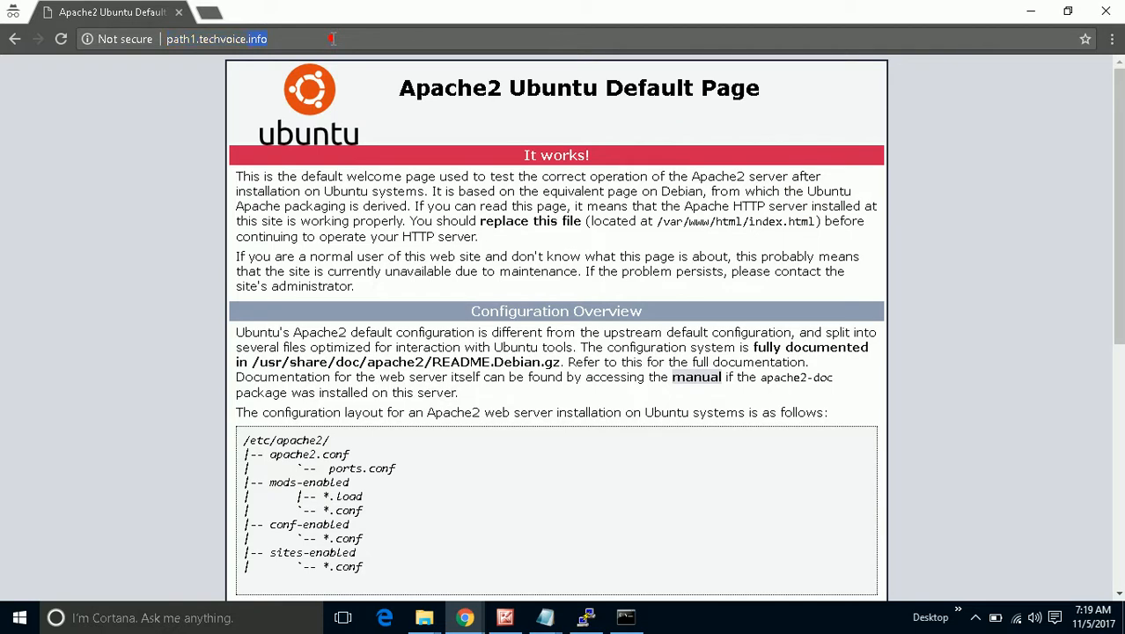
pyautogui.click(291, 35)
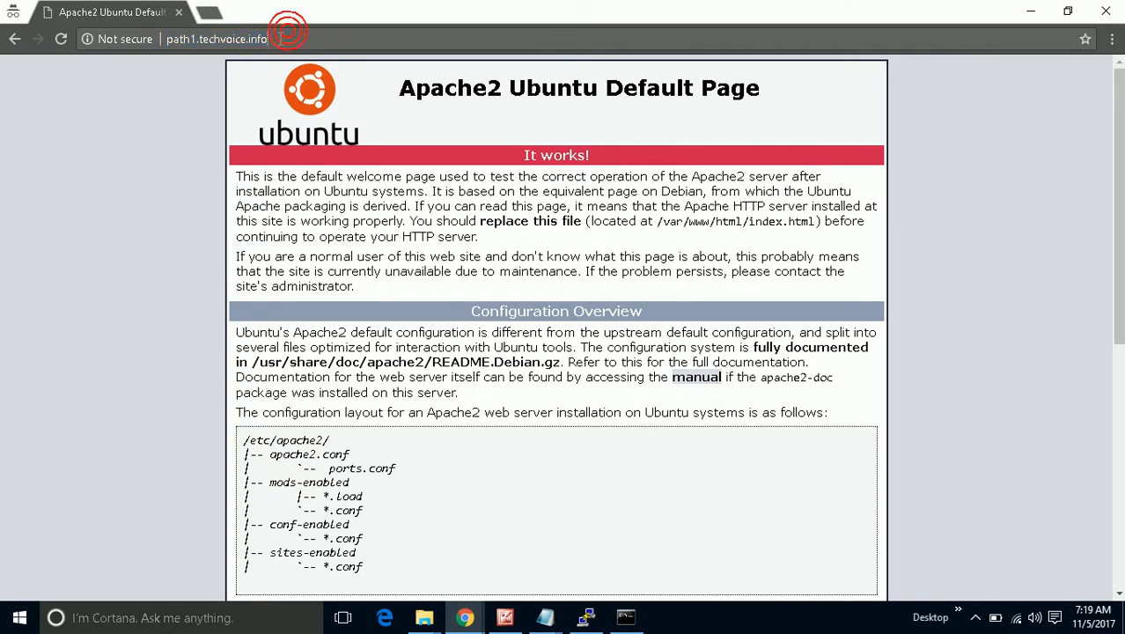
pyautogui.write('/path')
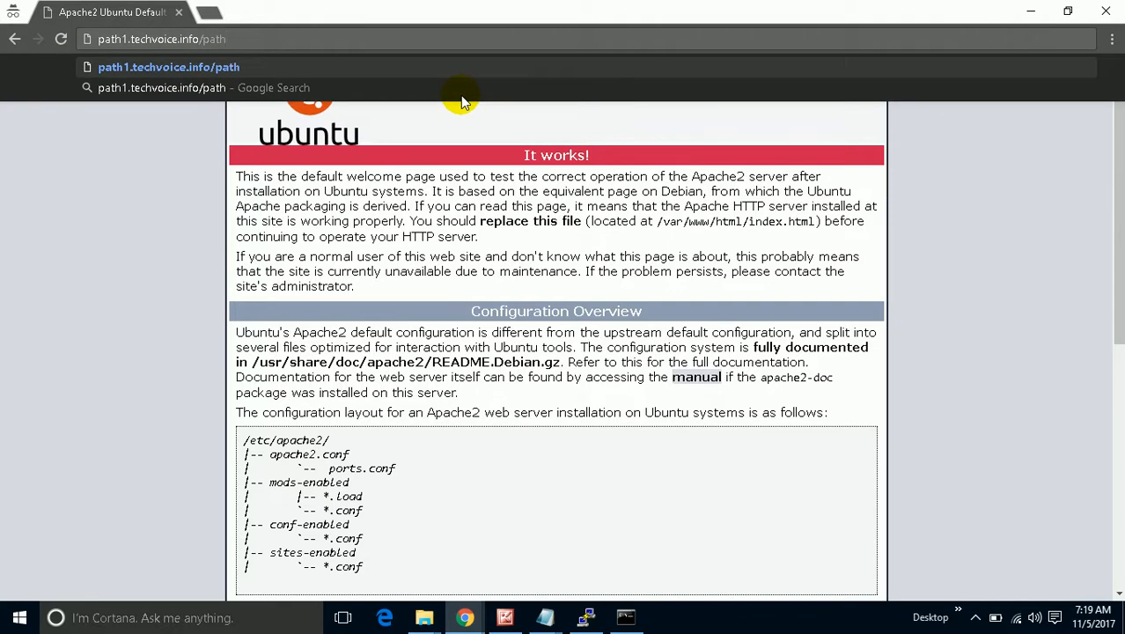
pyautogui.write('1')
pyautogui.write('l')
pyautogui.press('Return')
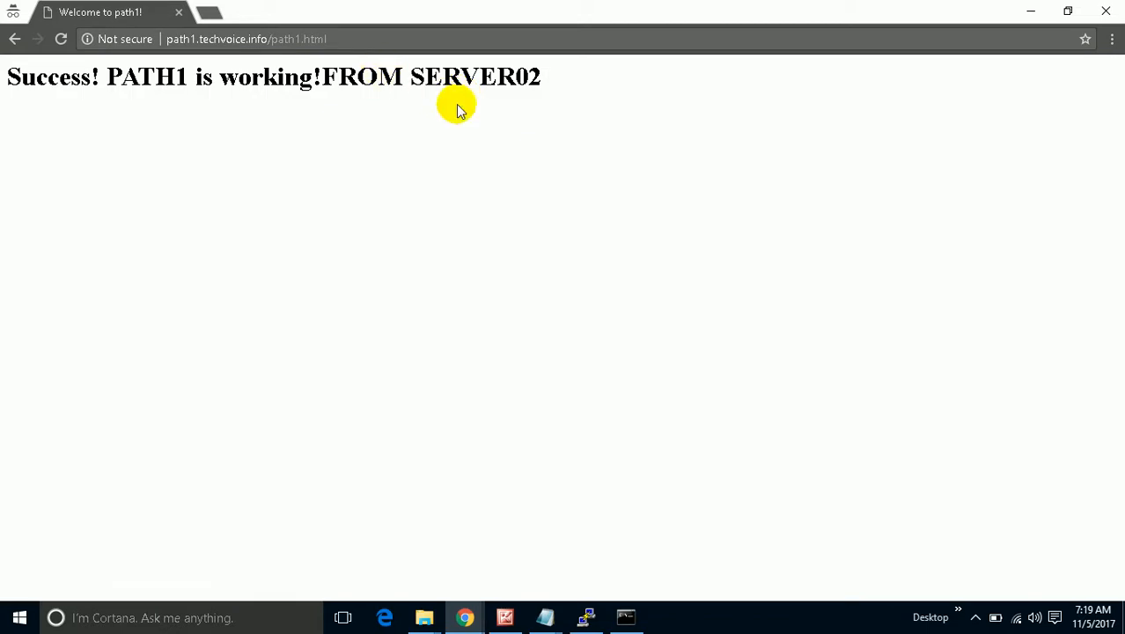
pyautogui.click(61, 39)
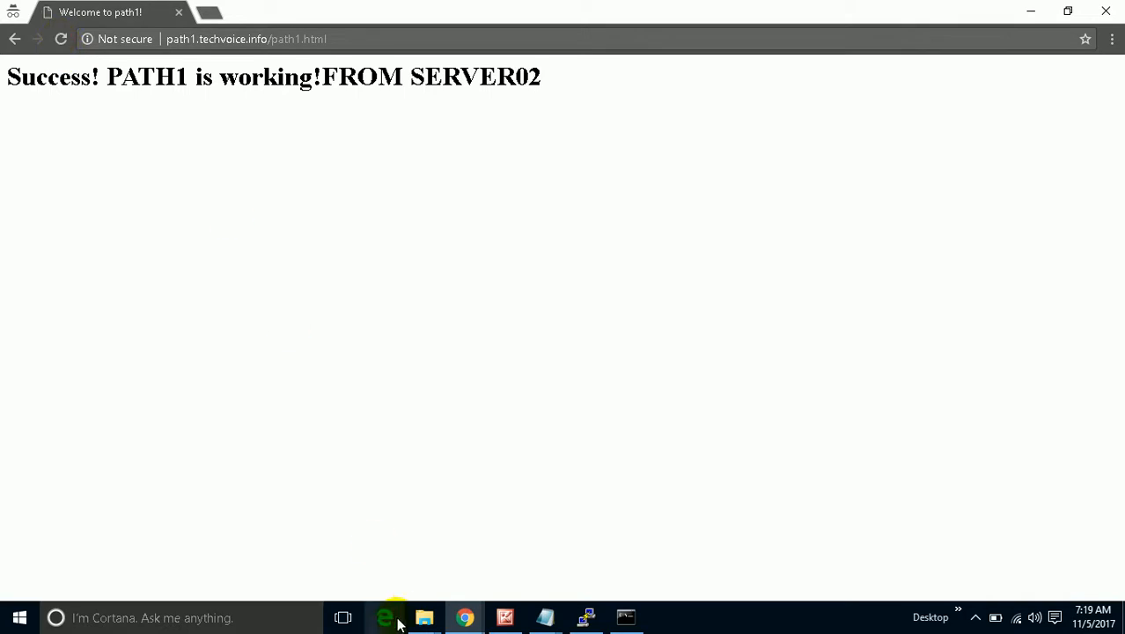
pyautogui.moveTo(465, 617)
pyautogui.click(406, 537)
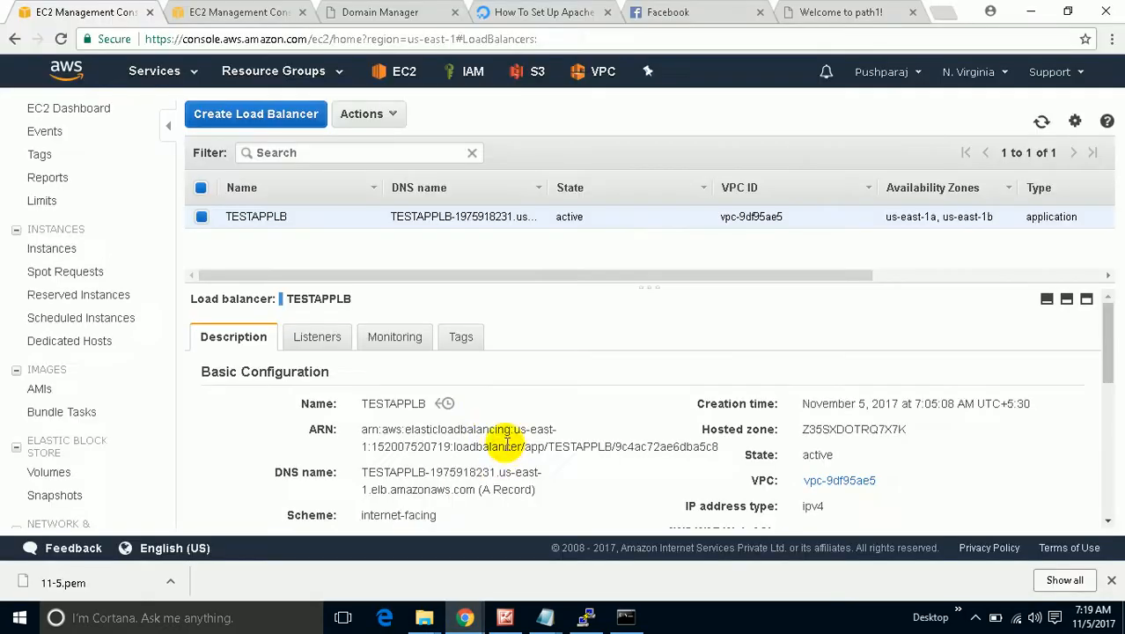
# Check the host and path rules on TESTAPPLB's HTTP 80 listener, then return to the path1 page.
pyautogui.click(322, 335)
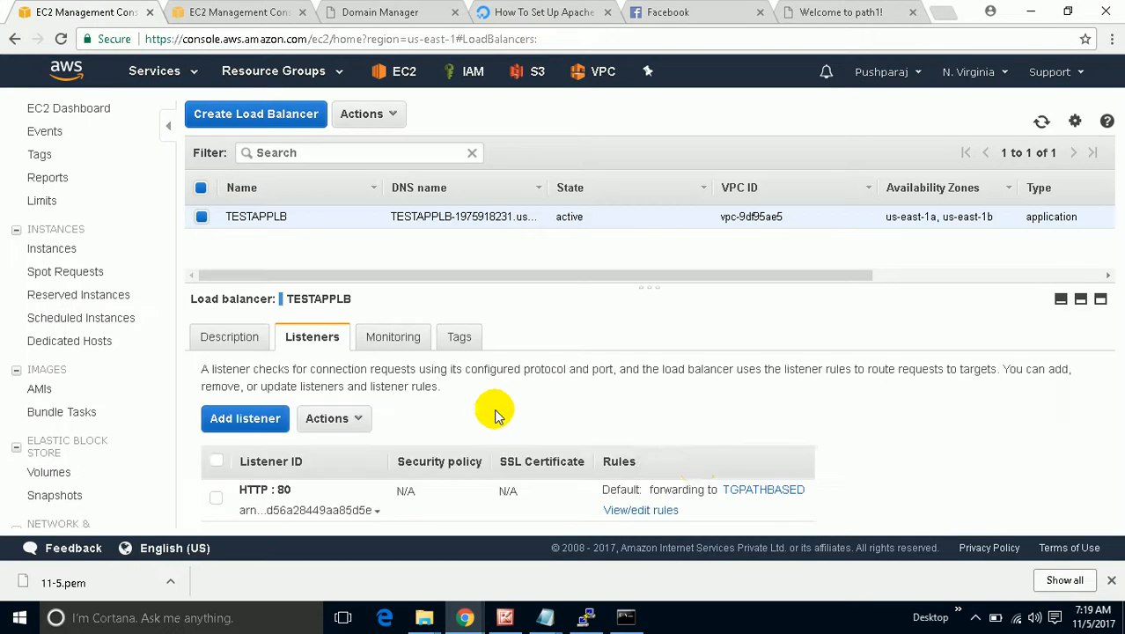
pyautogui.click(639, 510)
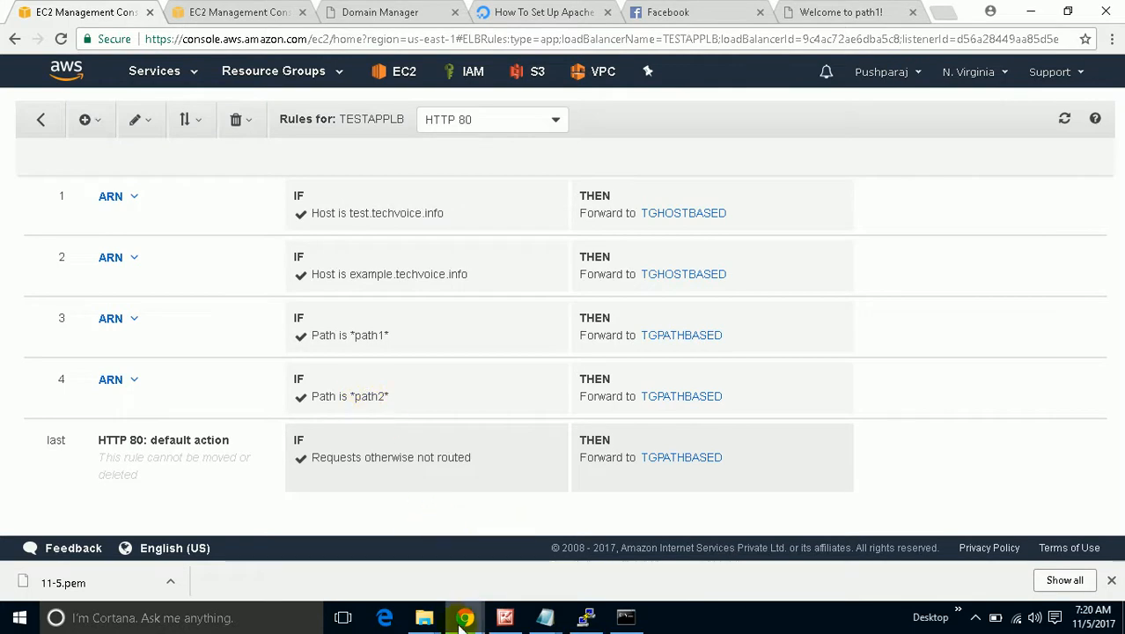
pyautogui.moveTo(459, 618)
pyautogui.click(506, 558)
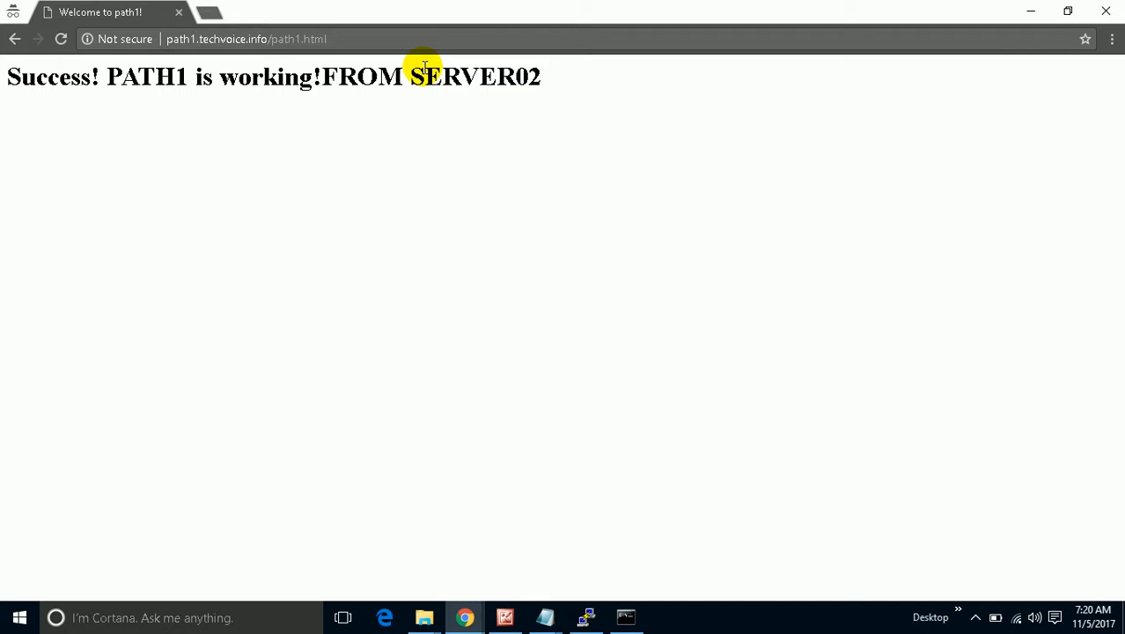
# Change the address to path2.techvoice.info/path2.html and highlight SERVER01 as the answering server.
pyautogui.press('BackSpace')
pyautogui.write('2')
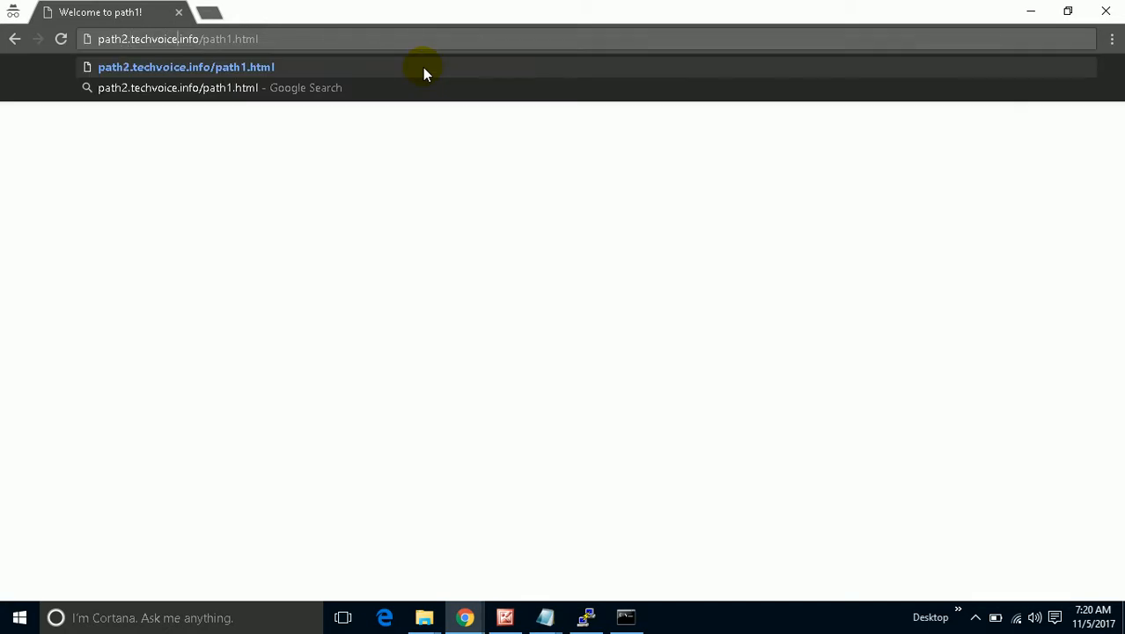
pyautogui.press('BackSpace')
pyautogui.write('2')
pyautogui.press('Return')
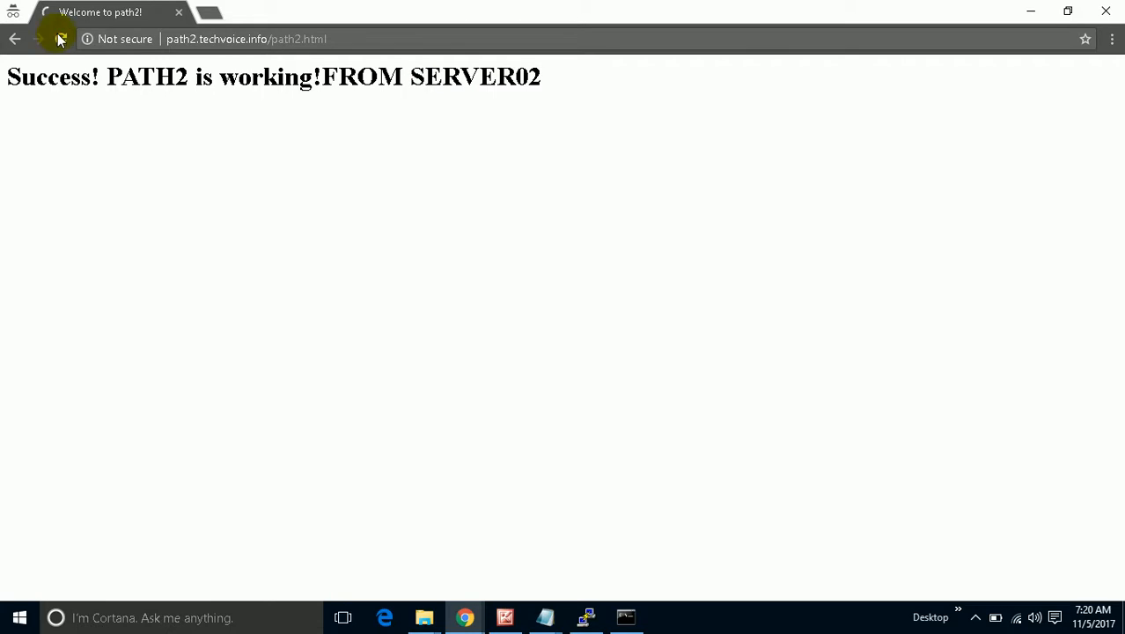
pyautogui.moveTo(546, 85); pyautogui.dragTo(425, 84)
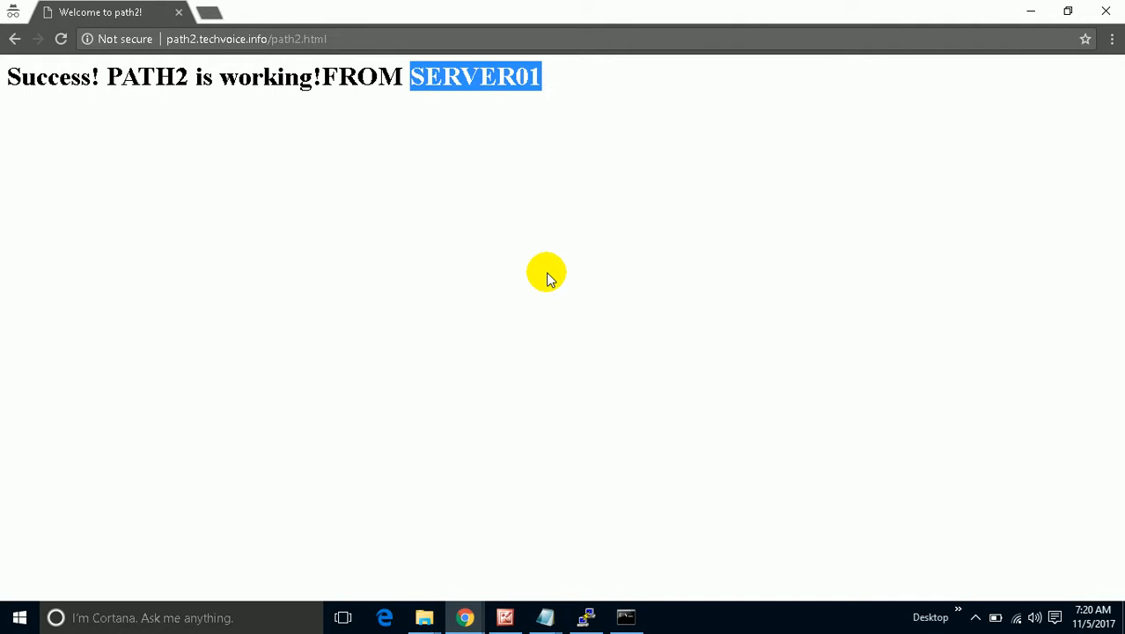
pyautogui.click(453, 609)
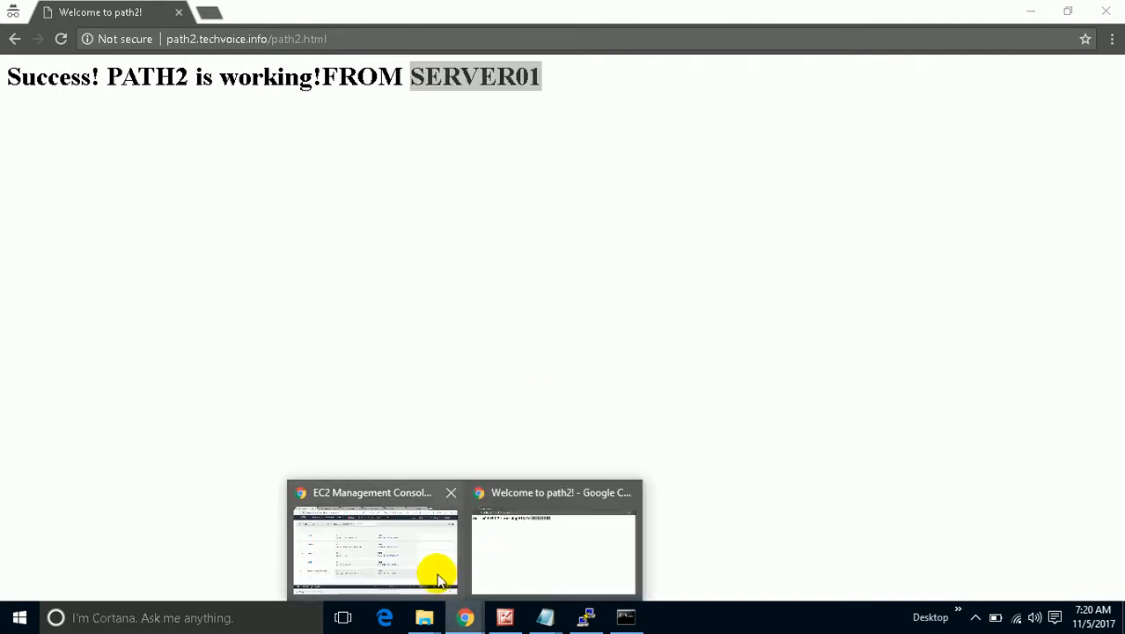
pyautogui.click(218, 13)
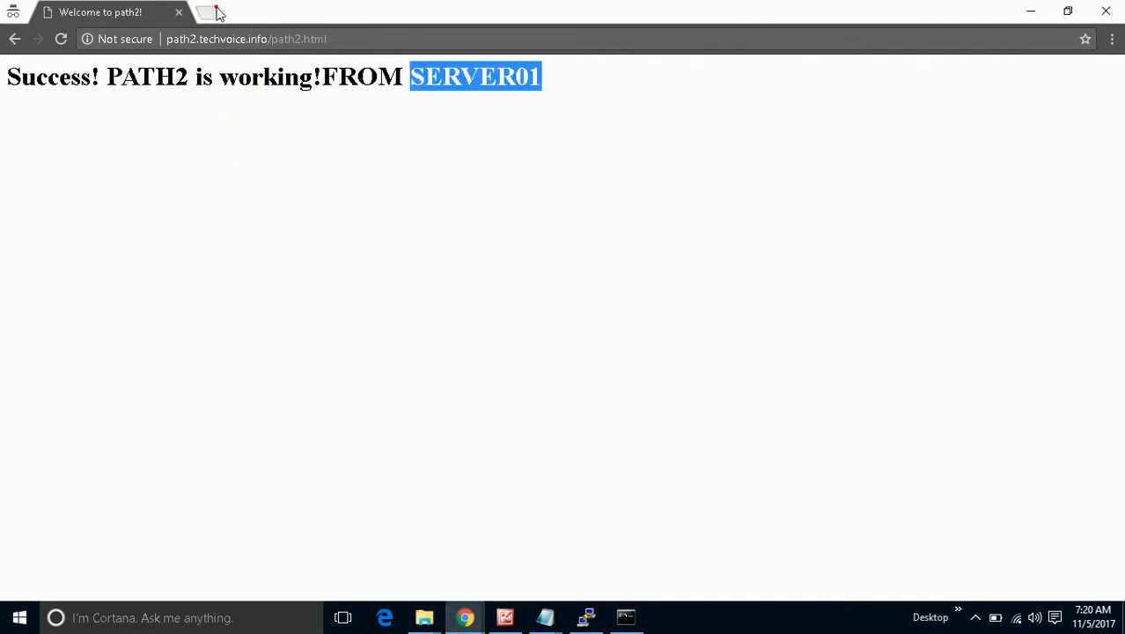
pyautogui.click(216, 12)
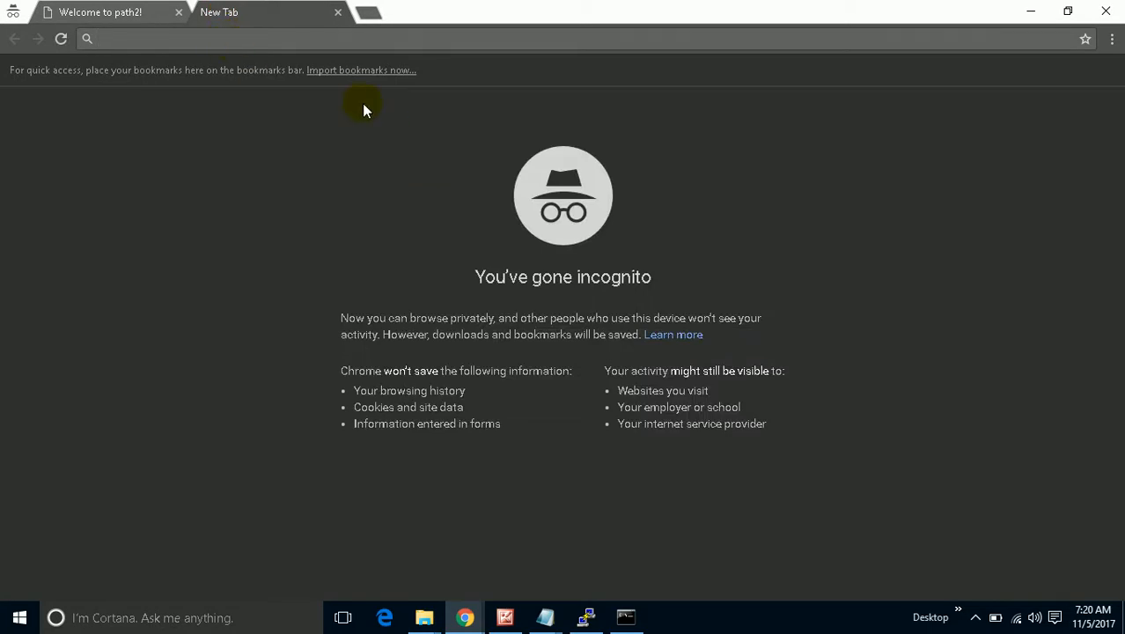
# Load example.techvoice.info and highlight Server01, then Server02 after the reload.
pyautogui.write('example.techvoice.info')
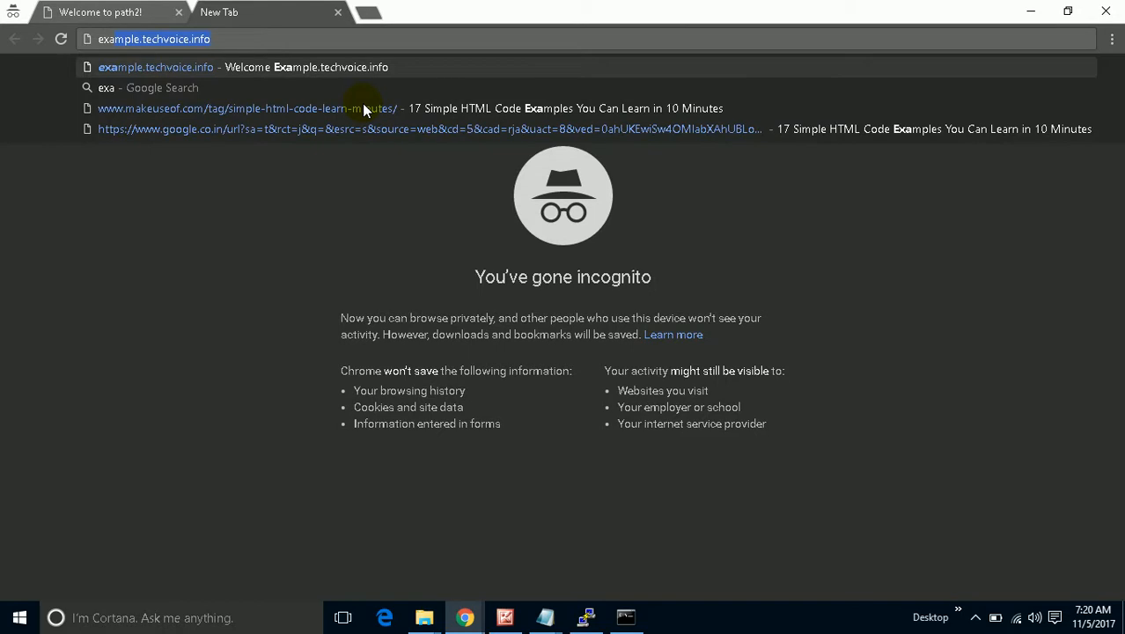
pyautogui.press('End')
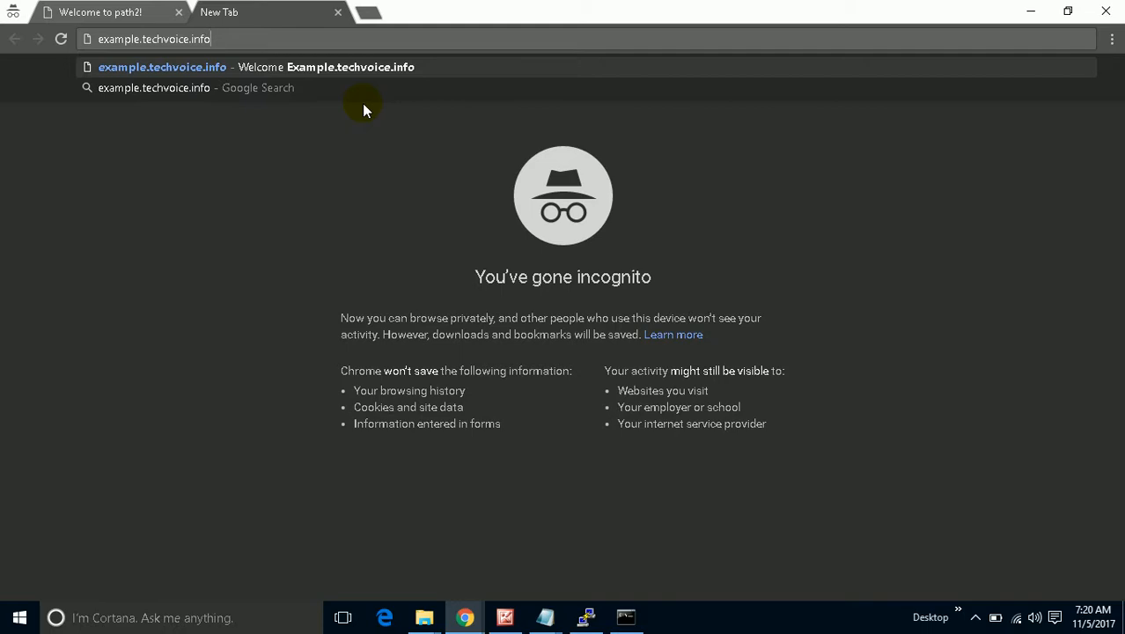
pyautogui.press('Return')
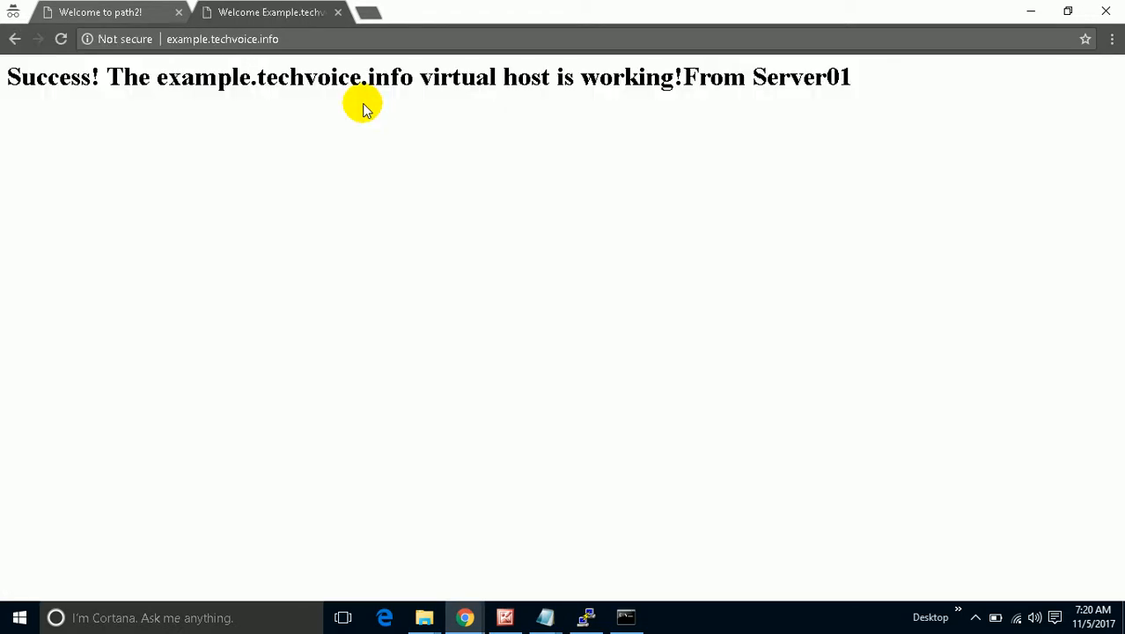
pyautogui.moveTo(855, 81); pyautogui.dragTo(757, 63)
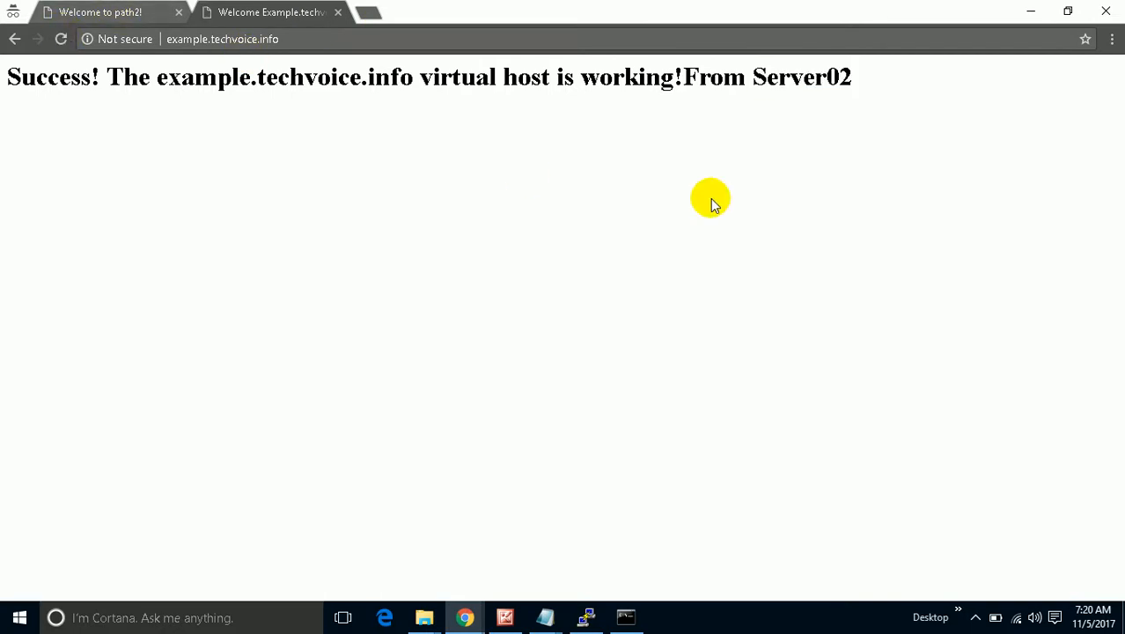
pyautogui.moveTo(854, 76); pyautogui.dragTo(750, 77)
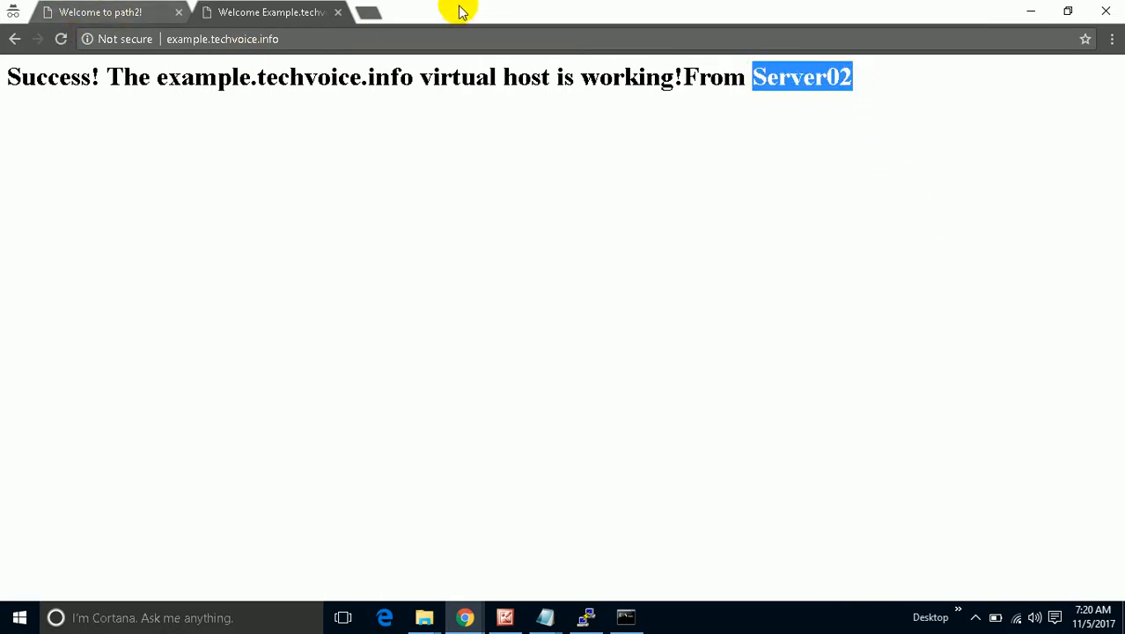
# Load test.techvoice.info in a new tab, highlight its host name, and compare the open tabs.
pyautogui.click(371, 11)
pyautogui.write('tes')
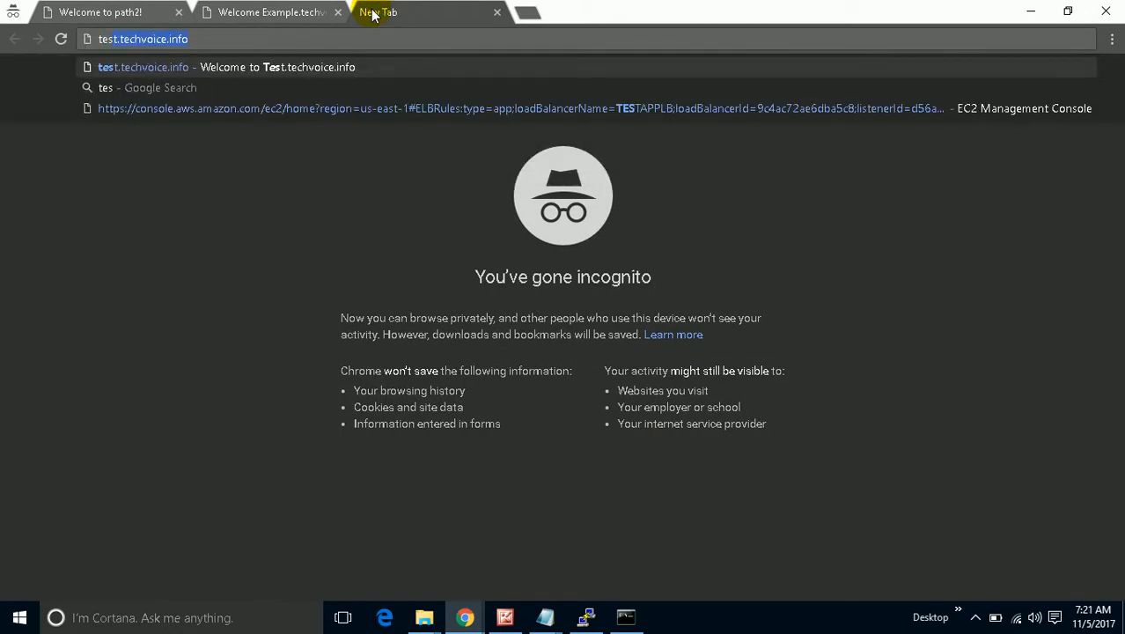
pyautogui.press('Return')
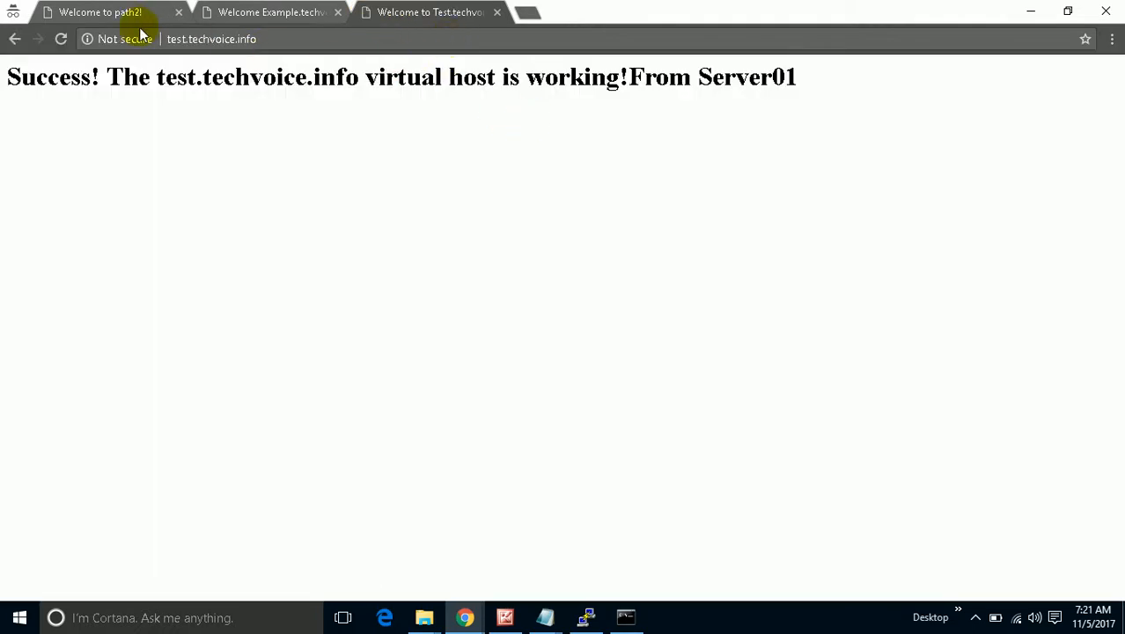
pyautogui.moveTo(159, 79); pyautogui.dragTo(359, 111)
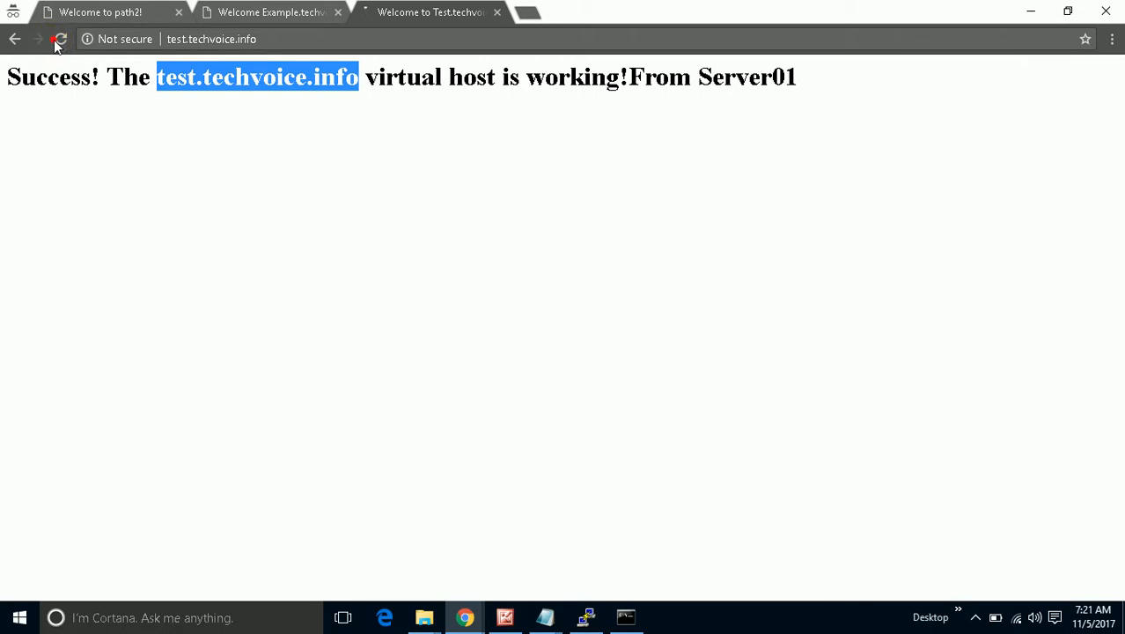
pyautogui.click(833, 84)
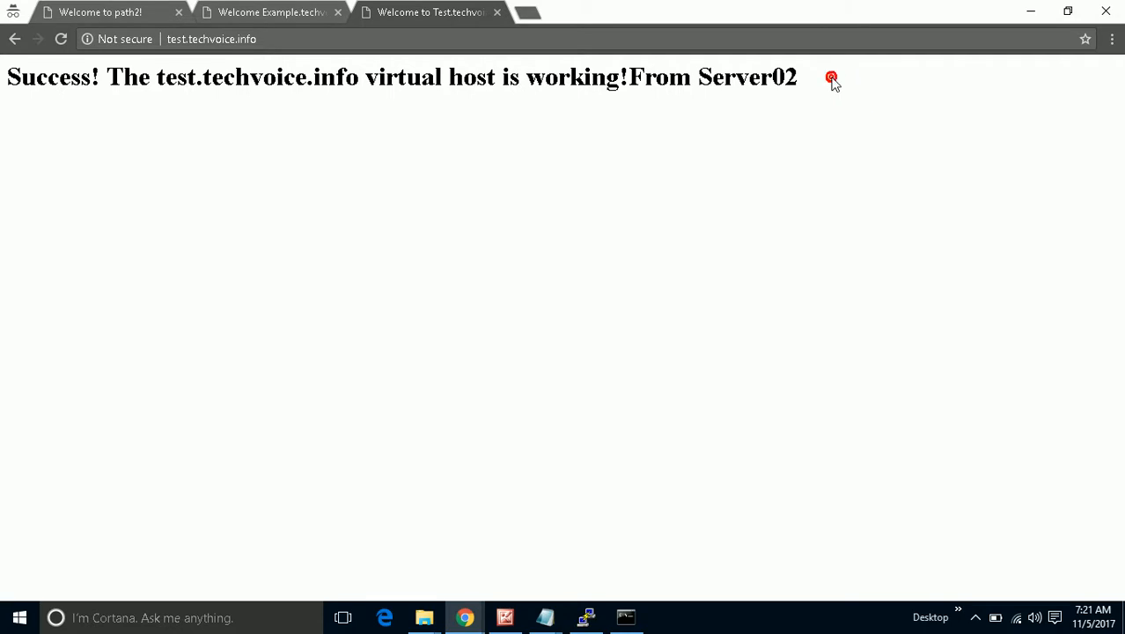
pyautogui.click(107, 10)
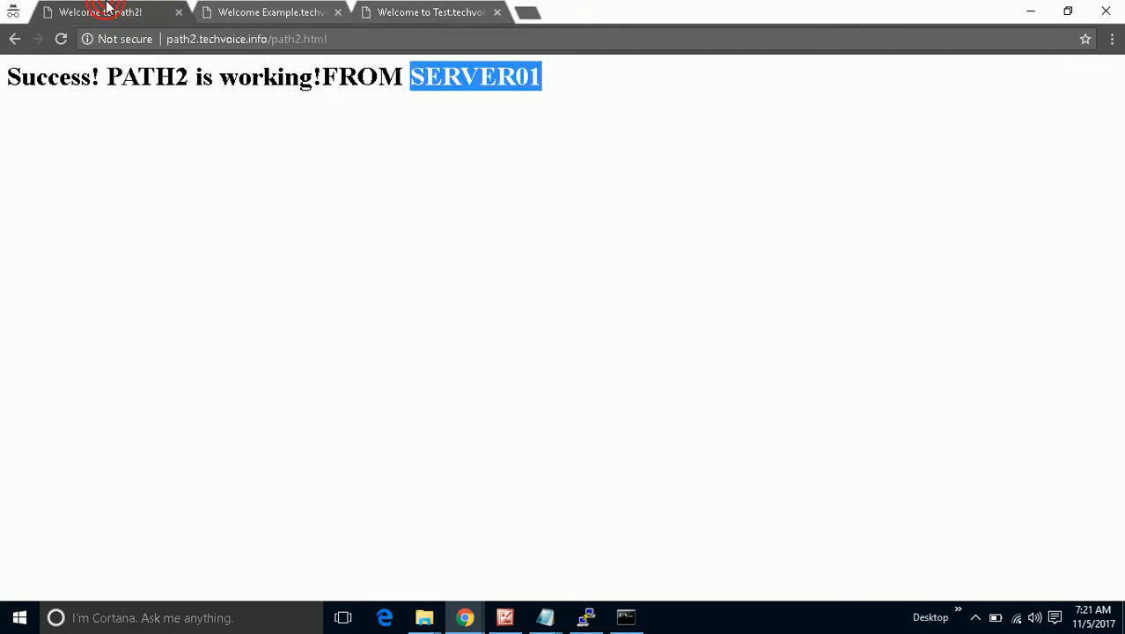
pyautogui.click(261, 16)
pyautogui.click(410, 12)
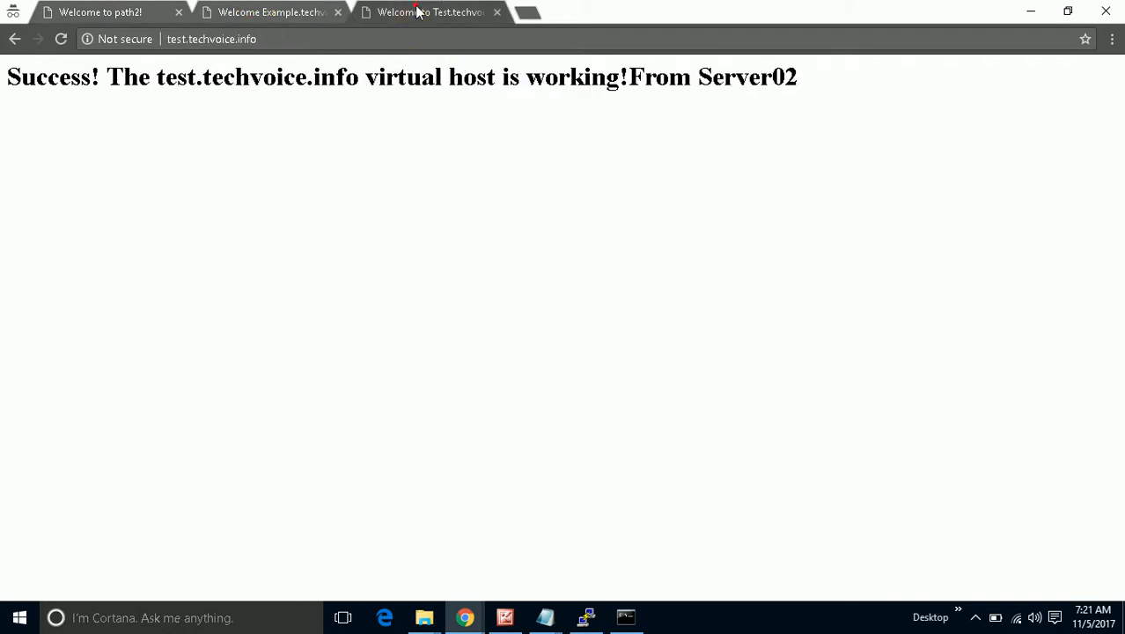
# View the load balancer diagram, then go back to TESTAPPLB's listeners in the EC2 console.
pyautogui.moveTo(464, 617)
pyautogui.click(378, 532)
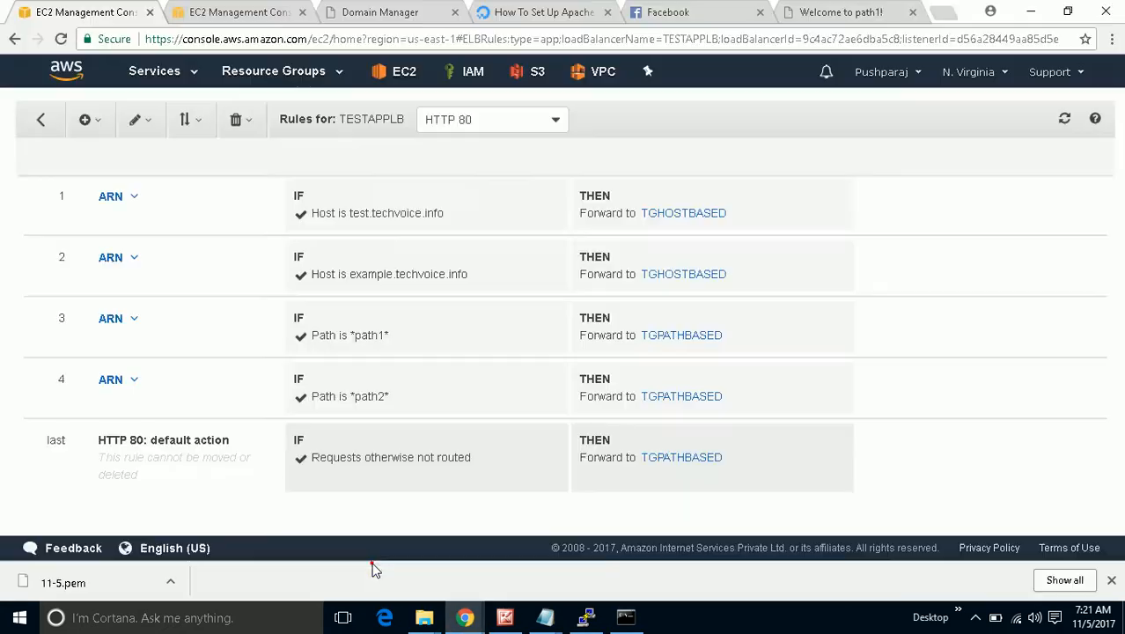
pyautogui.click(505, 617)
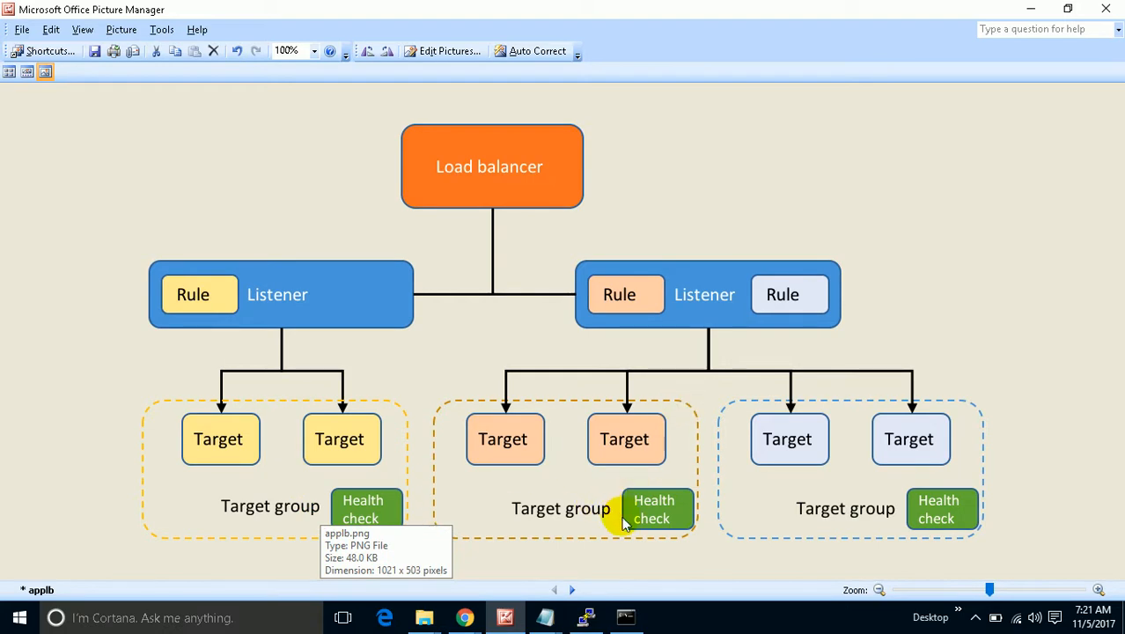
pyautogui.moveTo(465, 617)
pyautogui.click(394, 570)
pyautogui.click(44, 119)
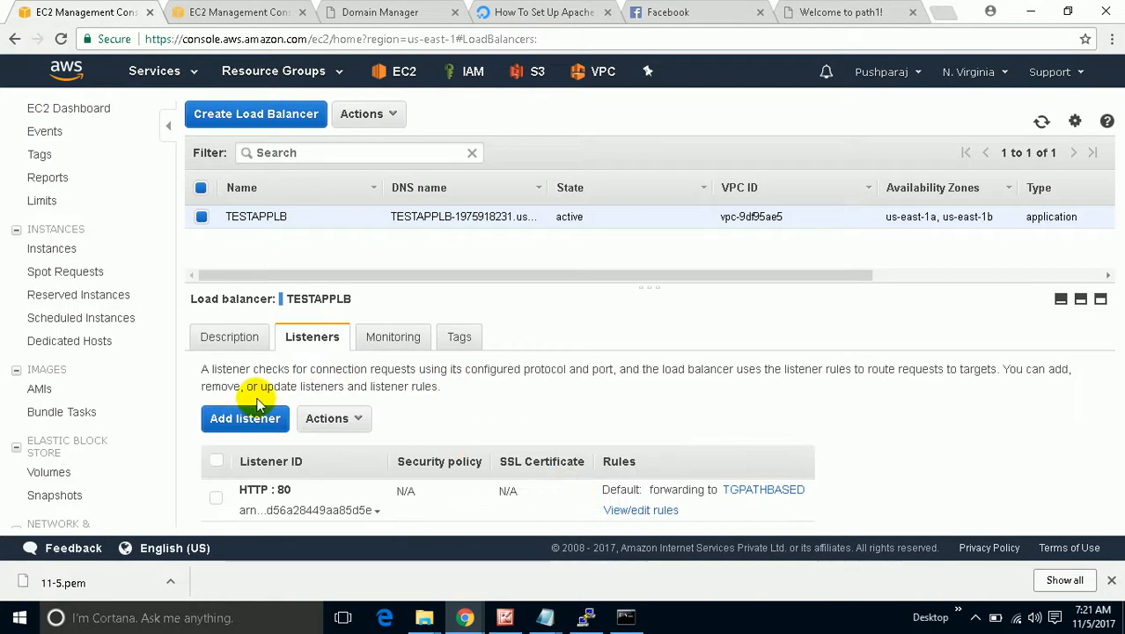
pyautogui.click(641, 511)
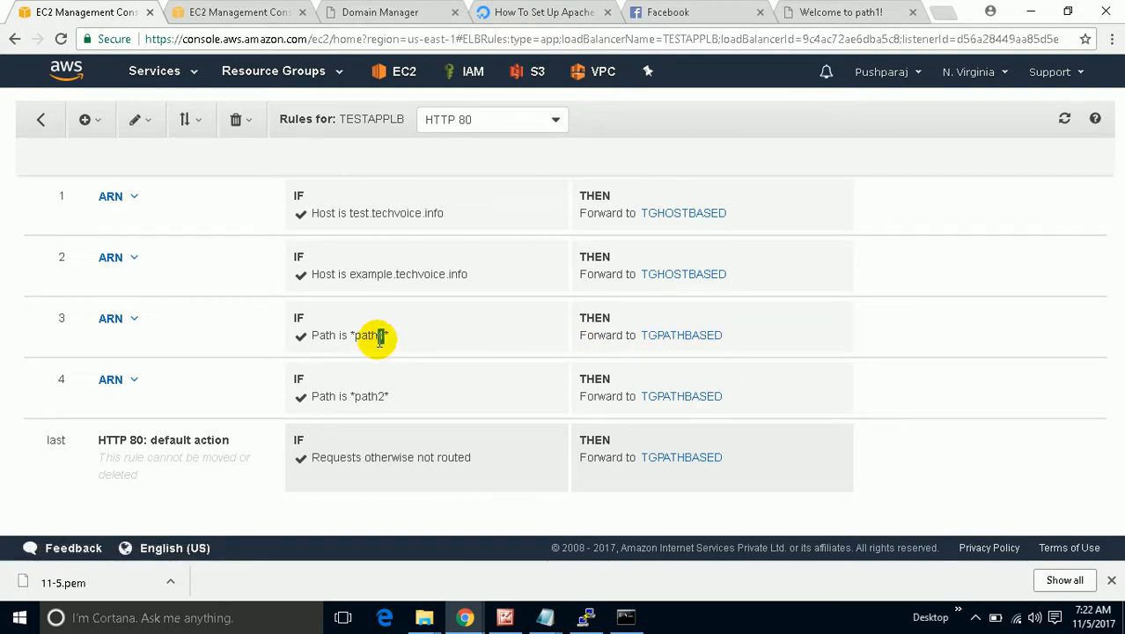
pyautogui.moveTo(384, 335); pyautogui.dragTo(353, 335)
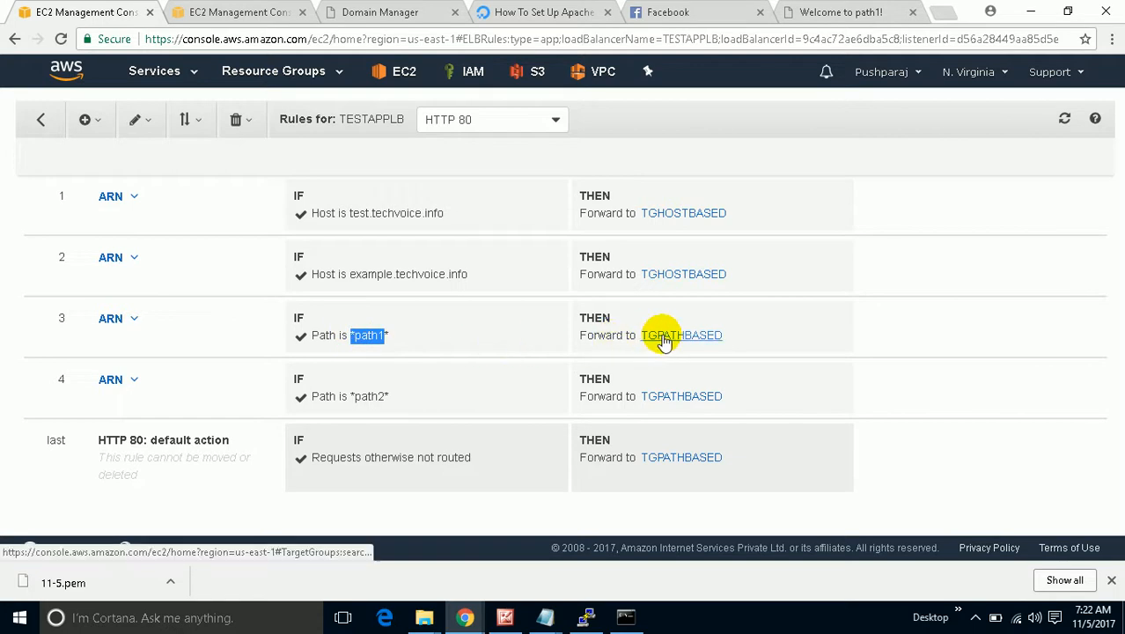
pyautogui.moveTo(482, 278); pyautogui.dragTo(352, 261)
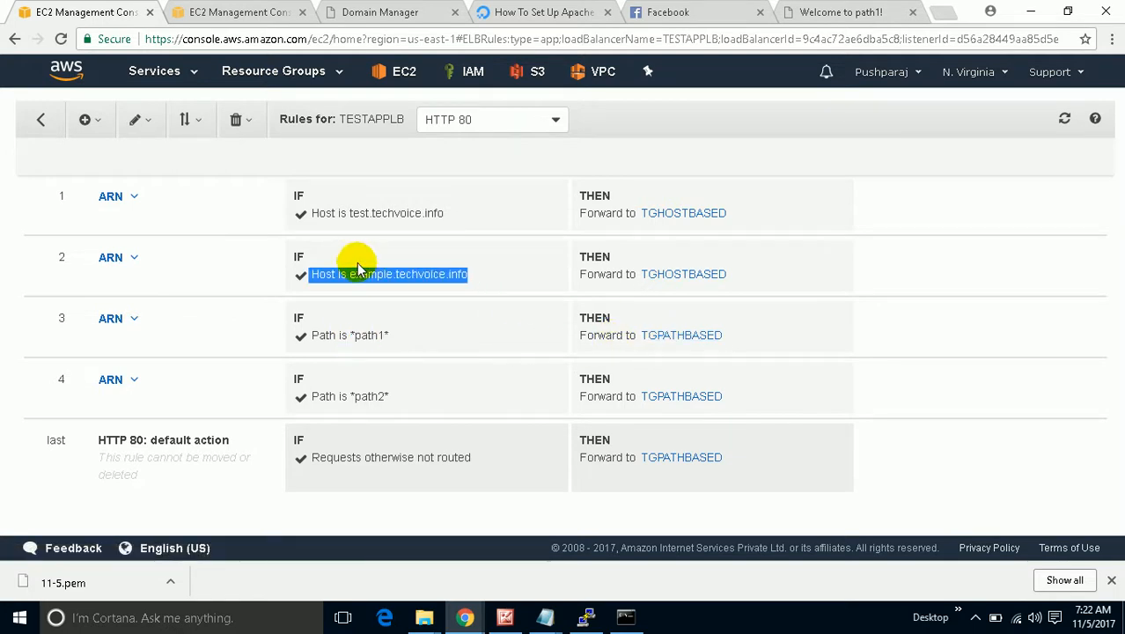
pyautogui.moveTo(447, 212); pyautogui.dragTo(348, 198)
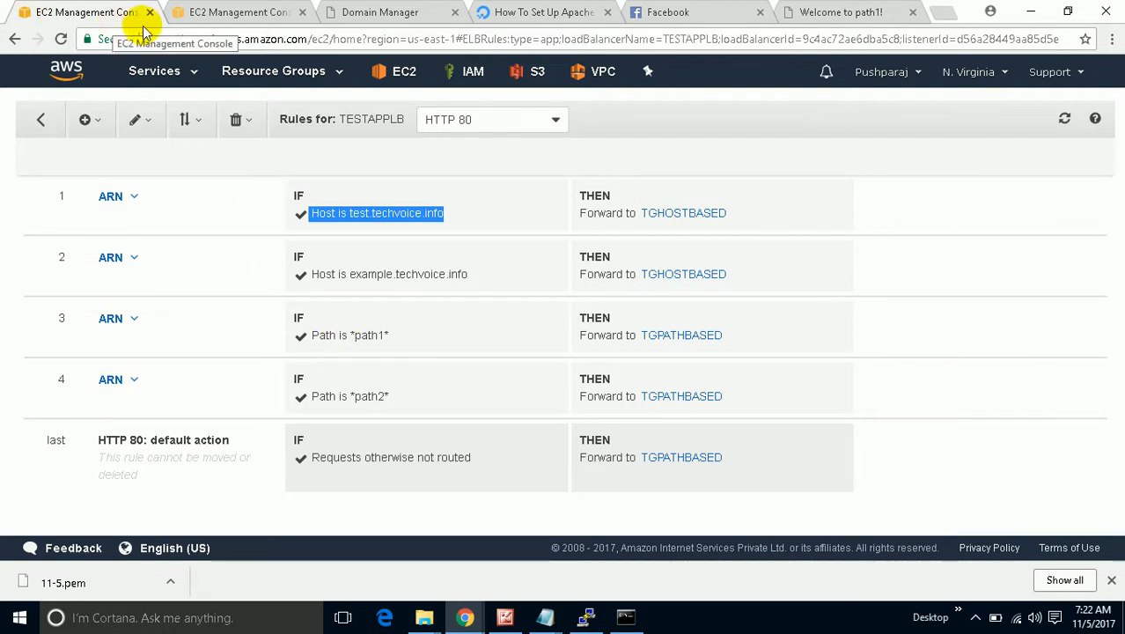
pyautogui.click(40, 119)
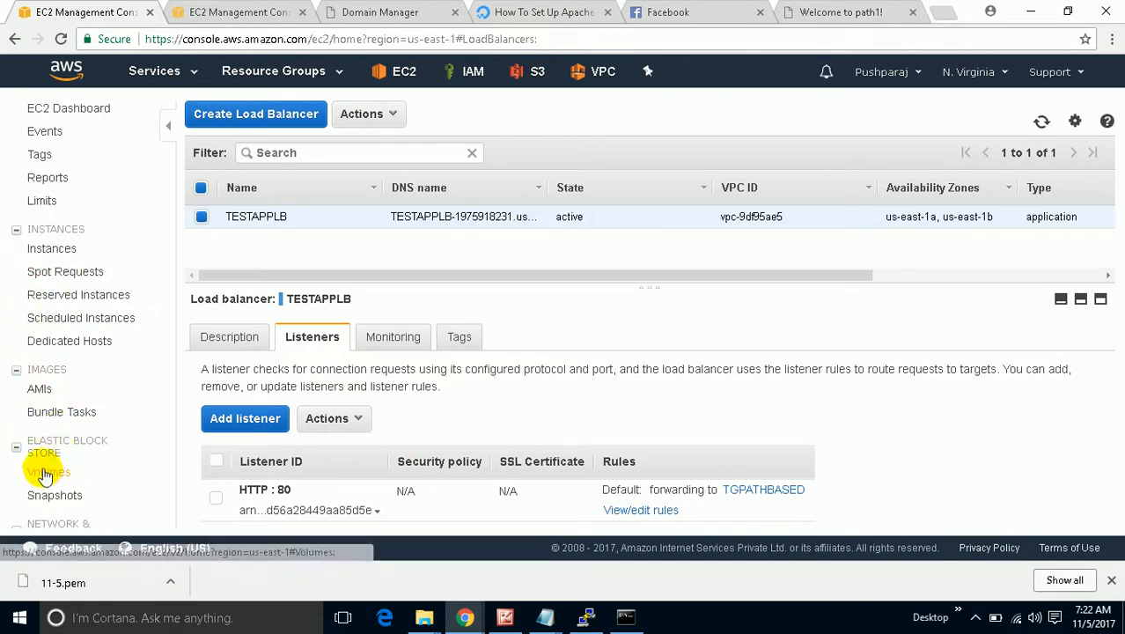
pyautogui.scroll(-4, 44, 473)
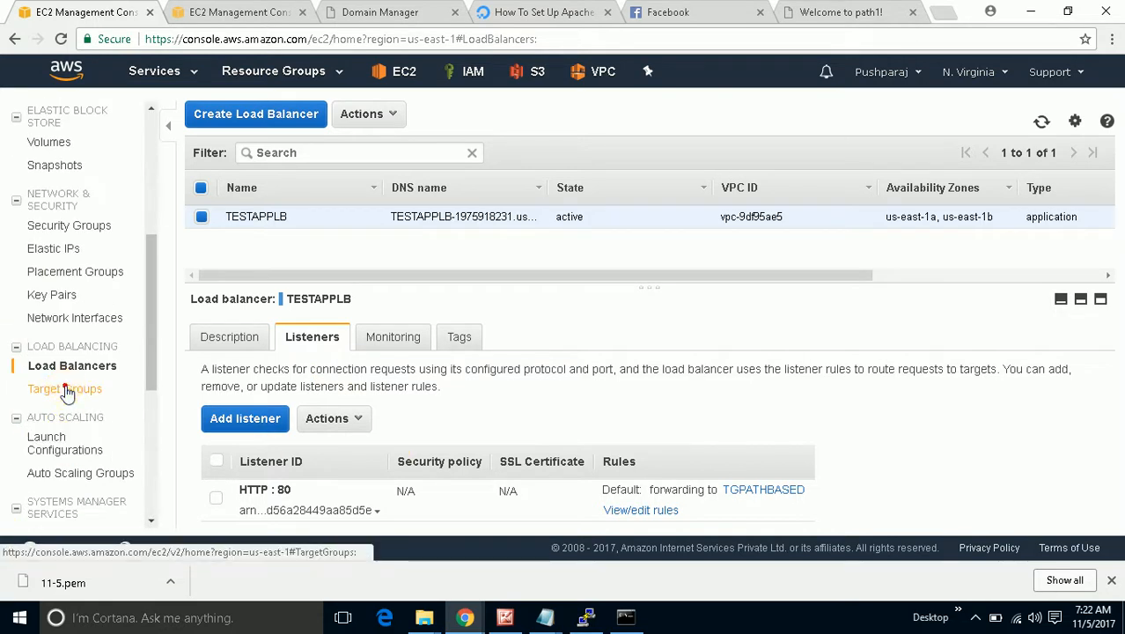
# Open Target Groups and confirm TGHOSTBASED is attached to TESTAPPLB.
pyautogui.click(67, 389)
pyautogui.click(201, 220)
pyautogui.scroll(-2, 393, 419)
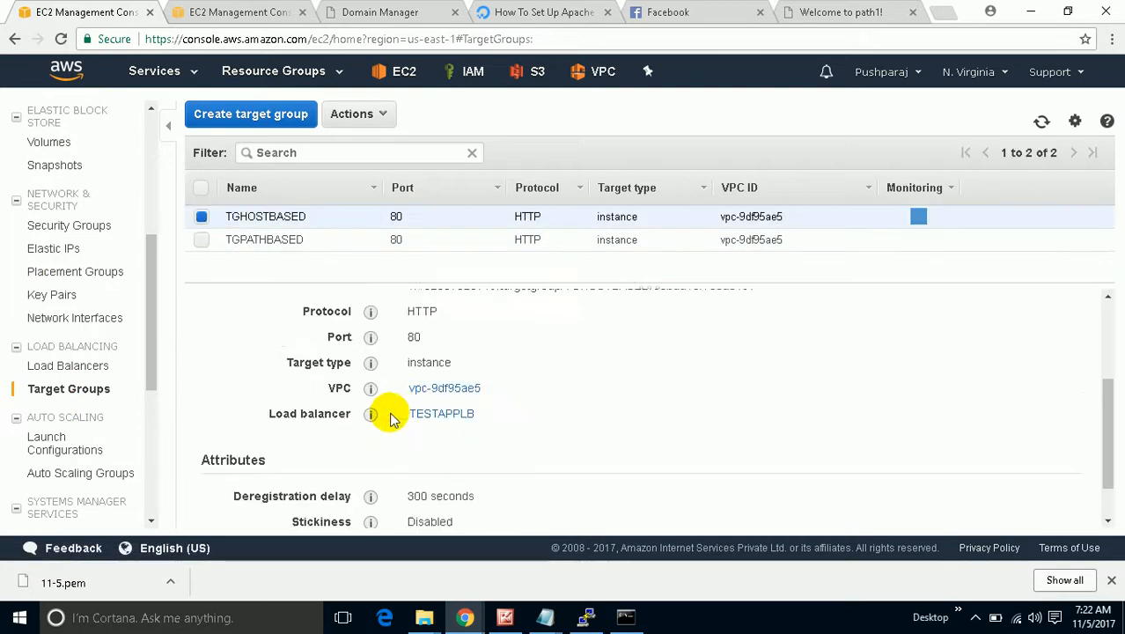
pyautogui.scroll(-1, 392, 419)
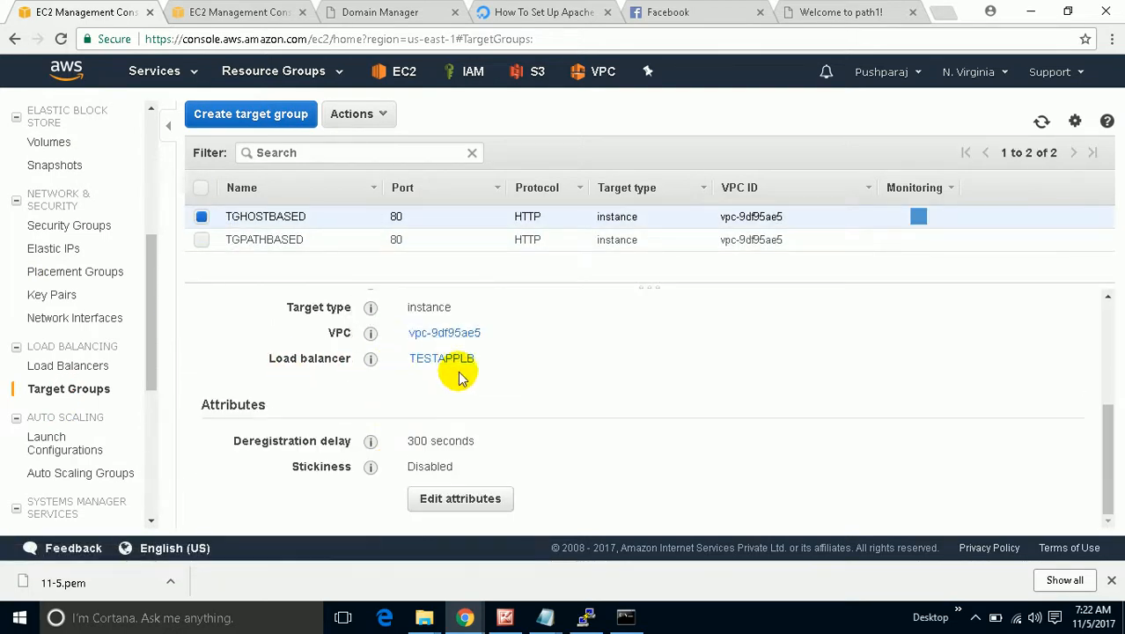
pyautogui.moveTo(494, 359); pyautogui.dragTo(415, 357)
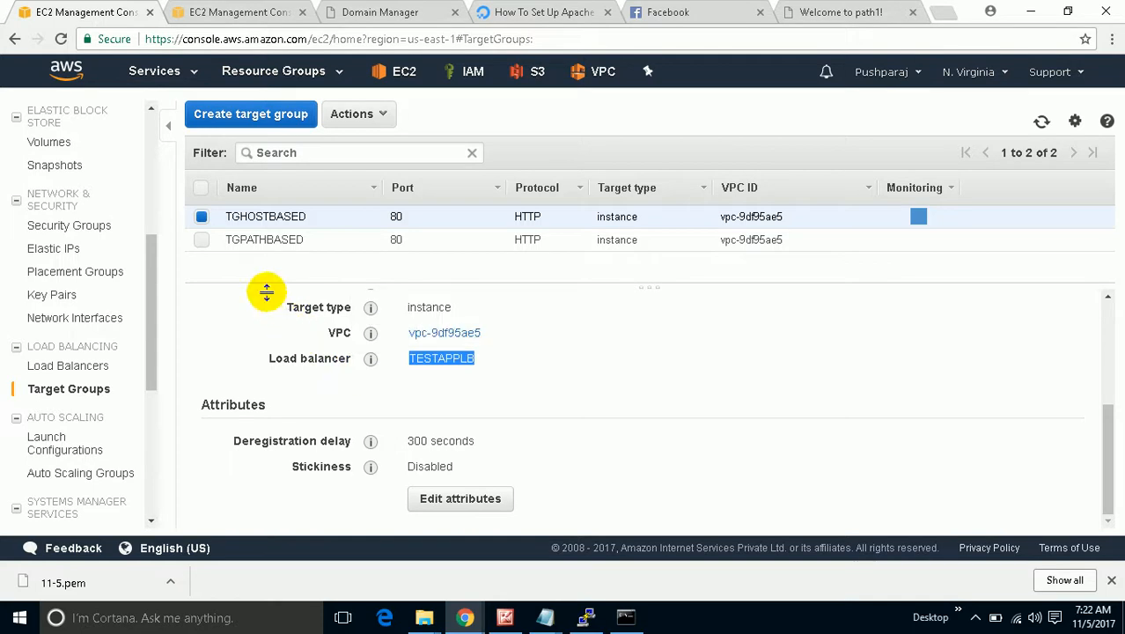
pyautogui.click(202, 216)
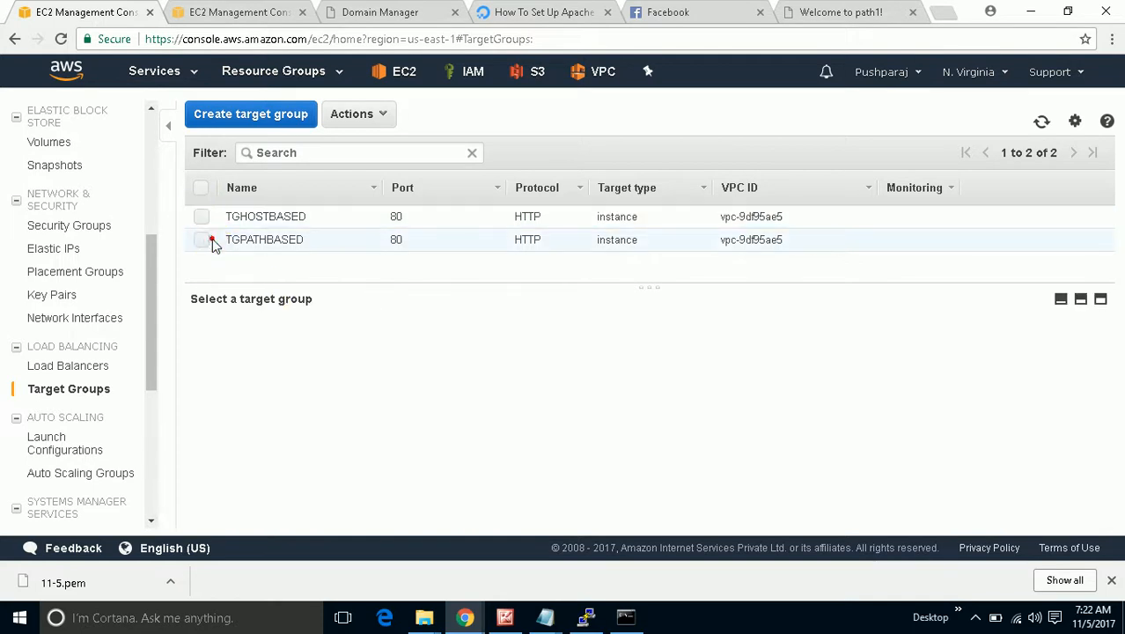
# Review TGPATHBASED's health check settings and confirm its registered targets are healthy.
pyautogui.click(212, 241)
pyautogui.scroll(-2, 519, 419)
pyautogui.moveTo(475, 357); pyautogui.dragTo(419, 354)
pyautogui.scroll(1, 370, 394)
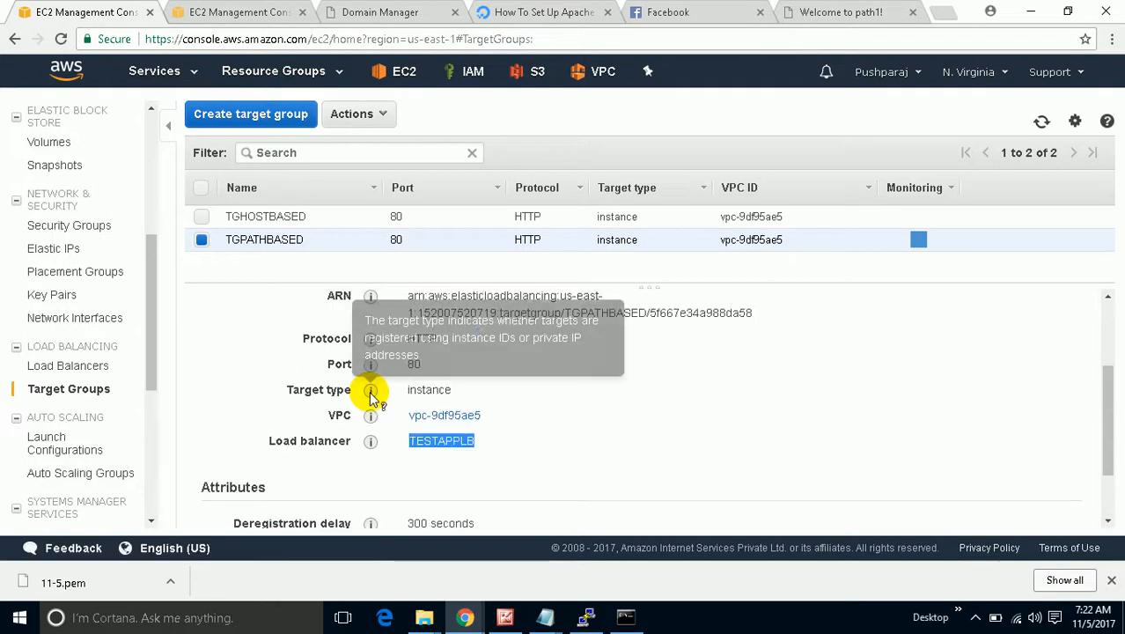
pyautogui.scroll(2, 373, 397)
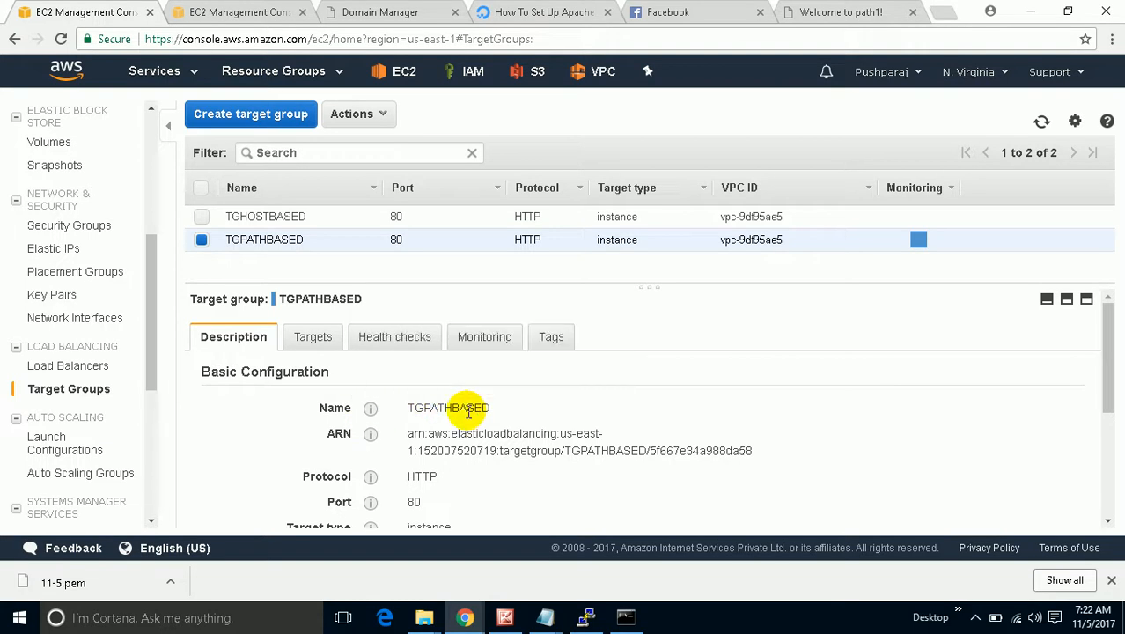
pyautogui.scroll(-2, 468, 412)
pyautogui.scroll(2, 468, 411)
pyautogui.click(416, 339)
pyautogui.scroll(-1, 636, 414)
pyautogui.scroll(1, 635, 419)
pyautogui.click(314, 344)
pyautogui.scroll(-1, 818, 465)
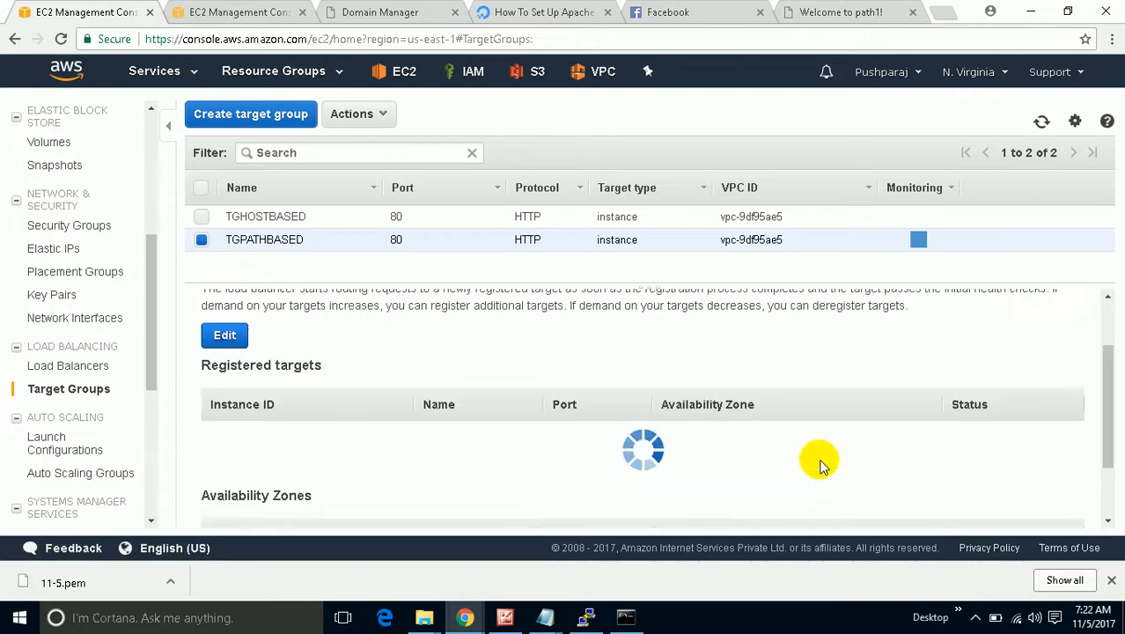
pyautogui.scroll(-1, 819, 465)
pyautogui.moveTo(1015, 408)
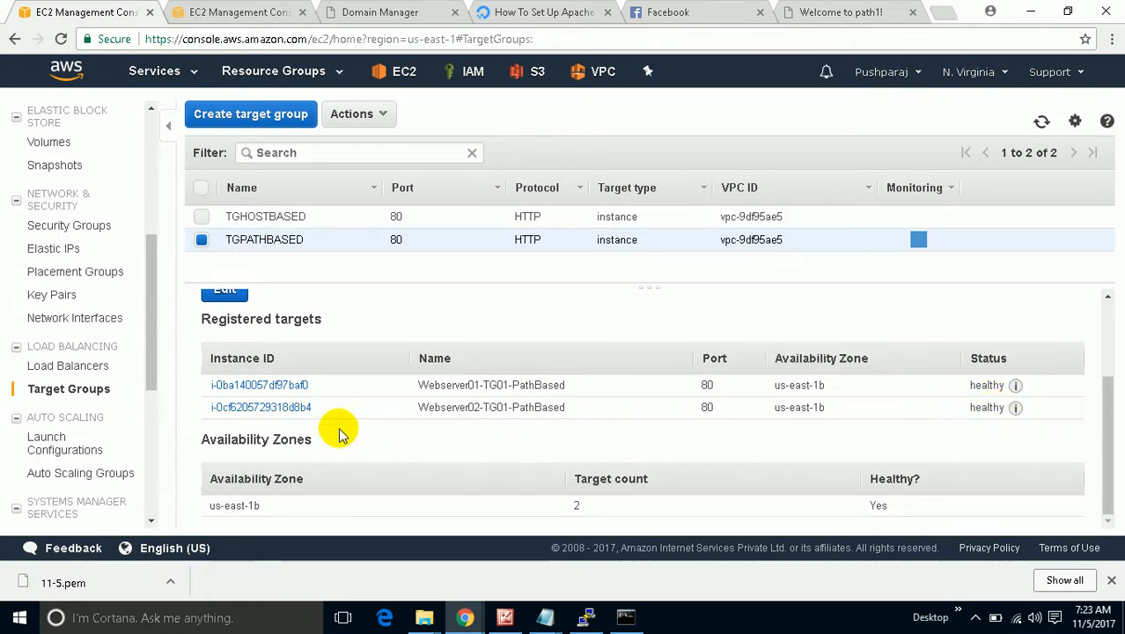
pyautogui.scroll(3, 335, 427)
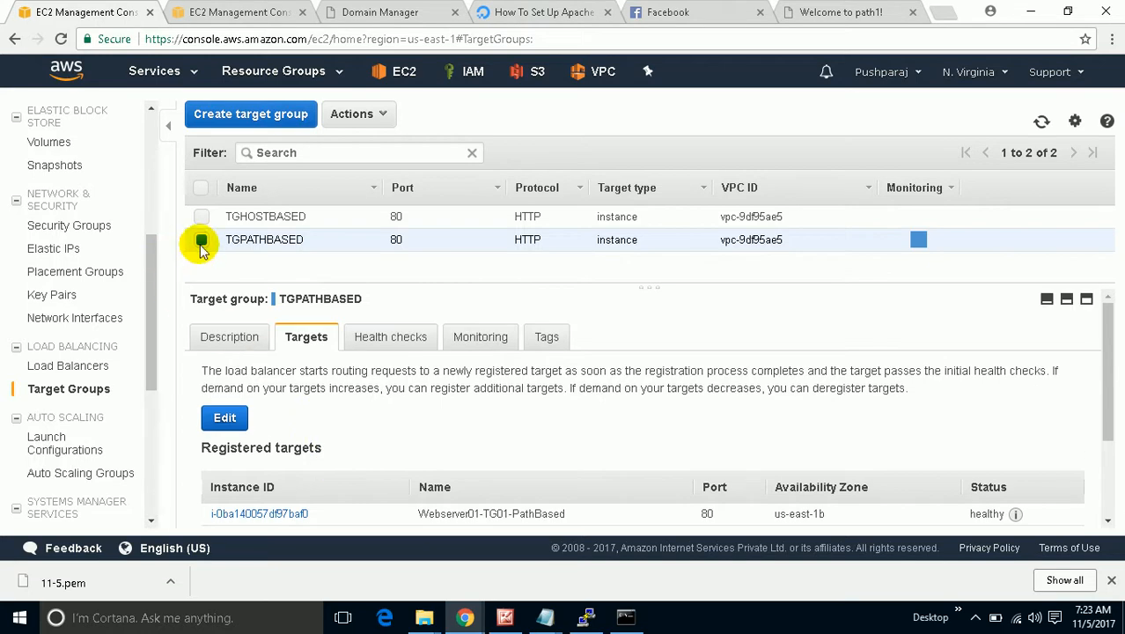
# Confirm TGHOSTBASED's registered targets are healthy, then bring up the load balancer diagram.
pyautogui.click(201, 241)
pyautogui.click(200, 216)
pyautogui.scroll(-3, 766, 485)
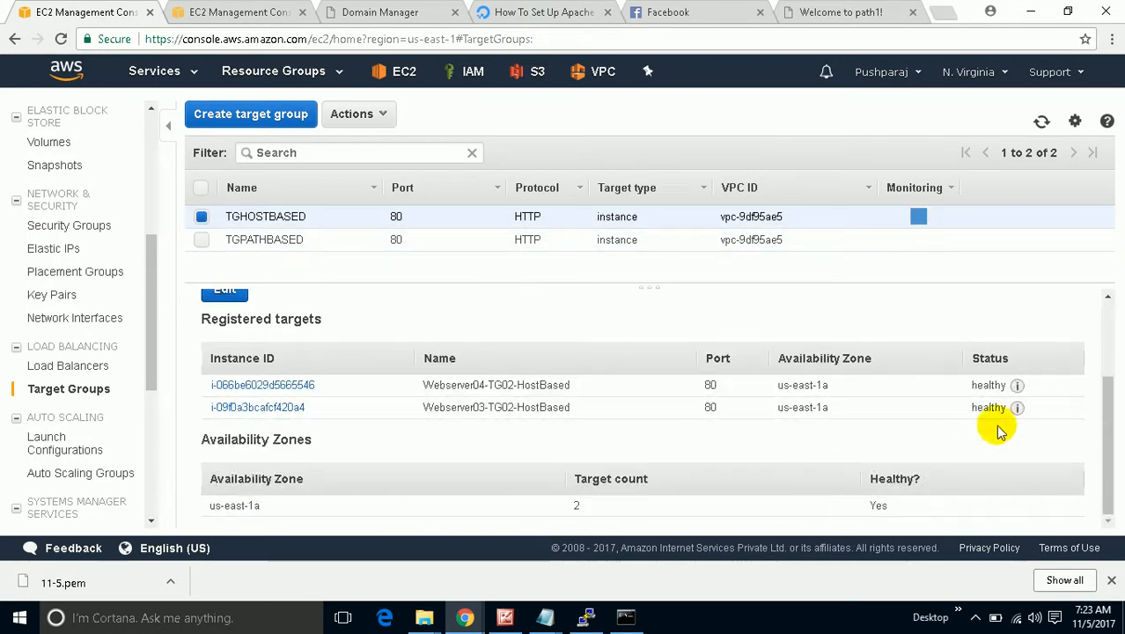
pyautogui.moveTo(1018, 387)
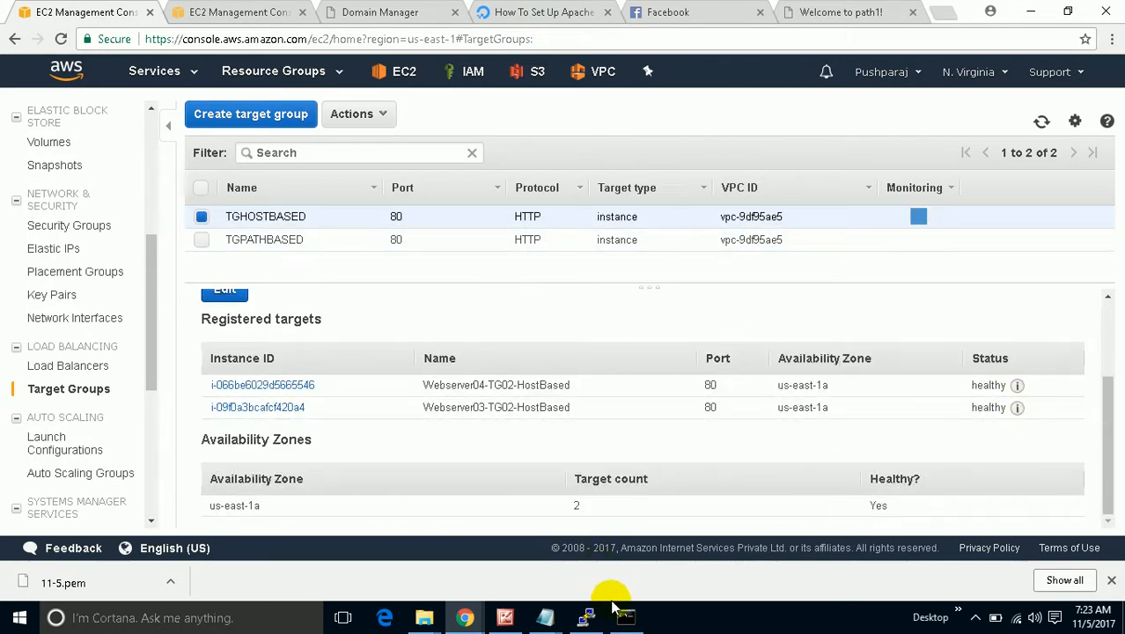
pyautogui.click(499, 618)
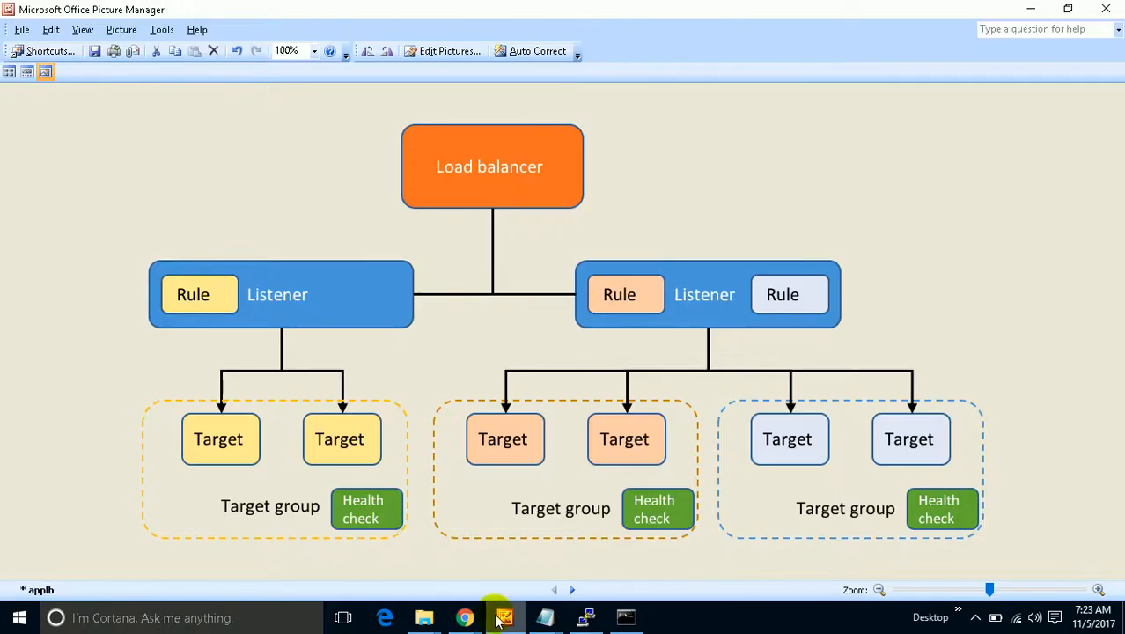
pyautogui.click(497, 620)
pyautogui.click(503, 619)
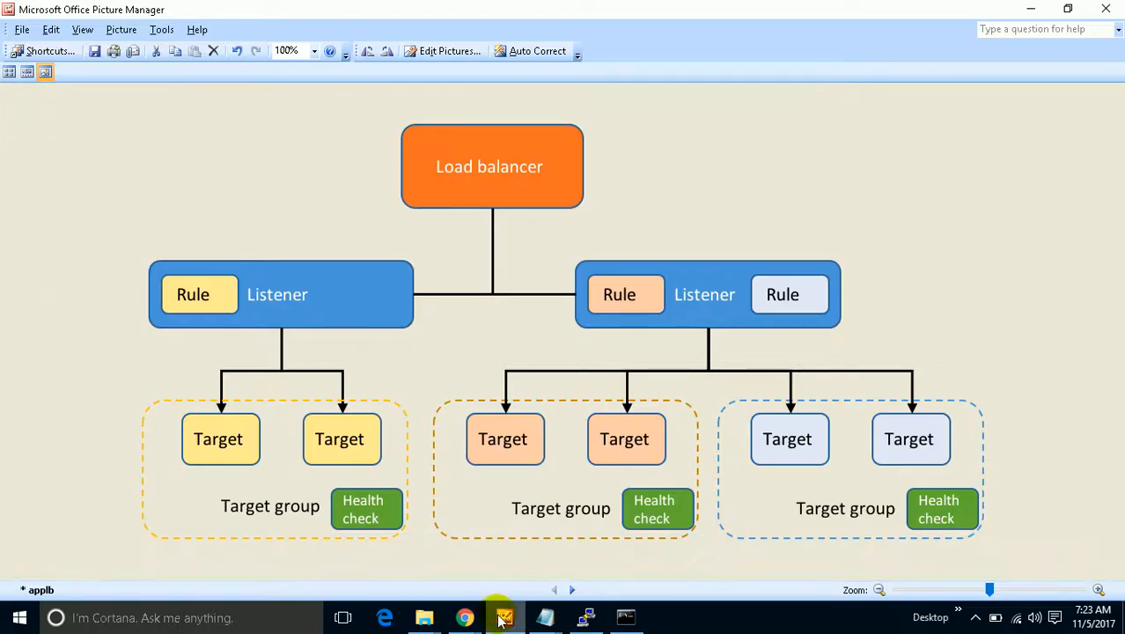